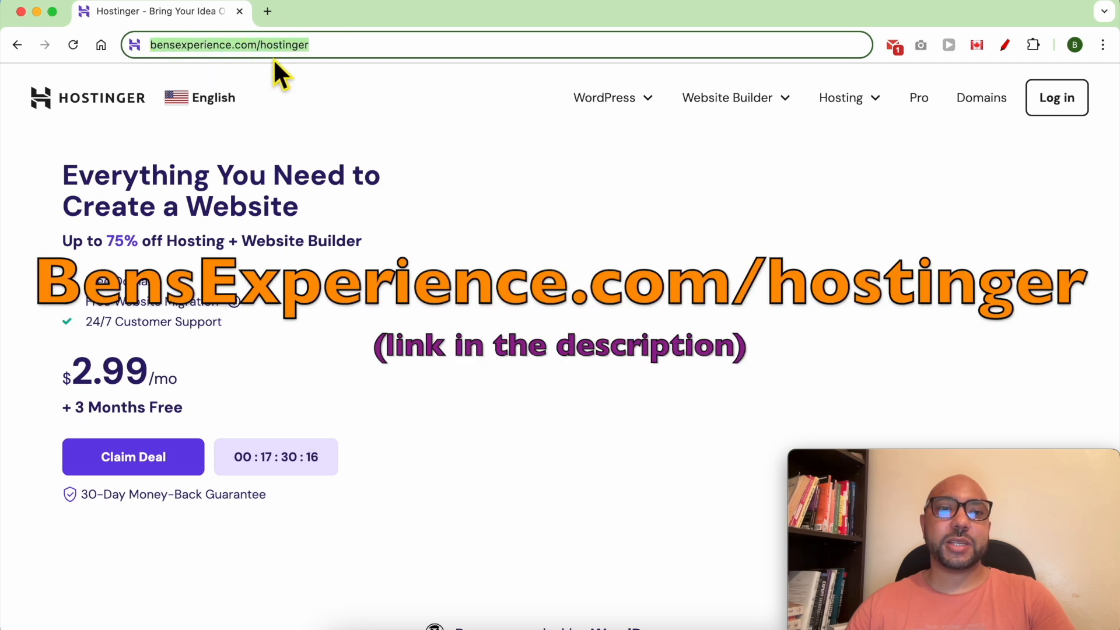
Open the Website Builder dropdown in Hostinger's top navigation.
{"action": "left_click", "coordinate": [328, 58]}
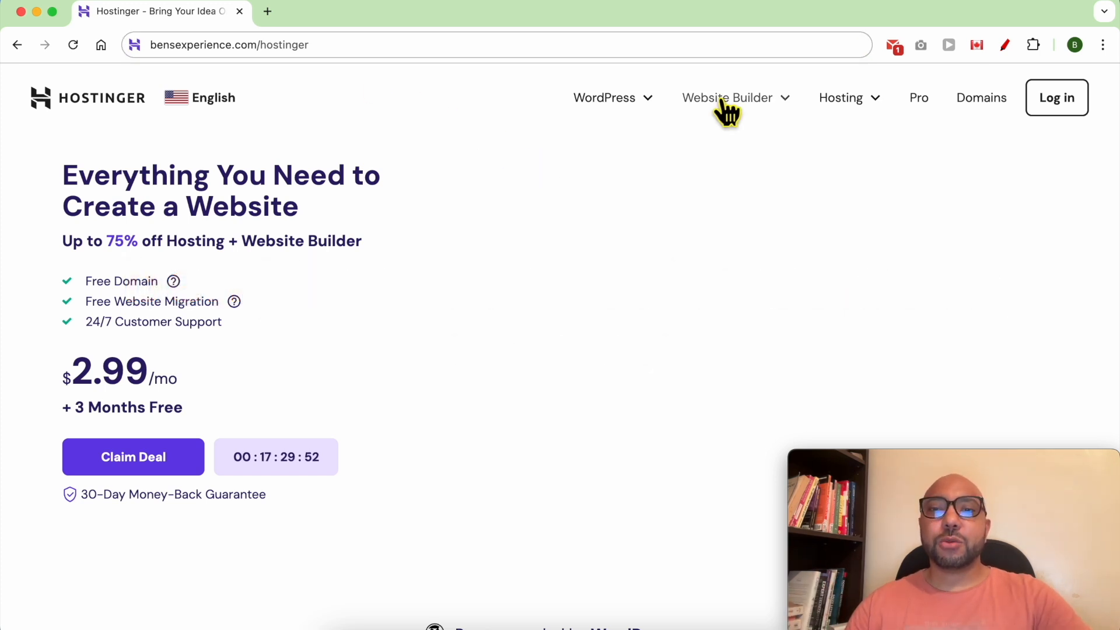
{"action": "left_click", "coordinate": [722, 100]}
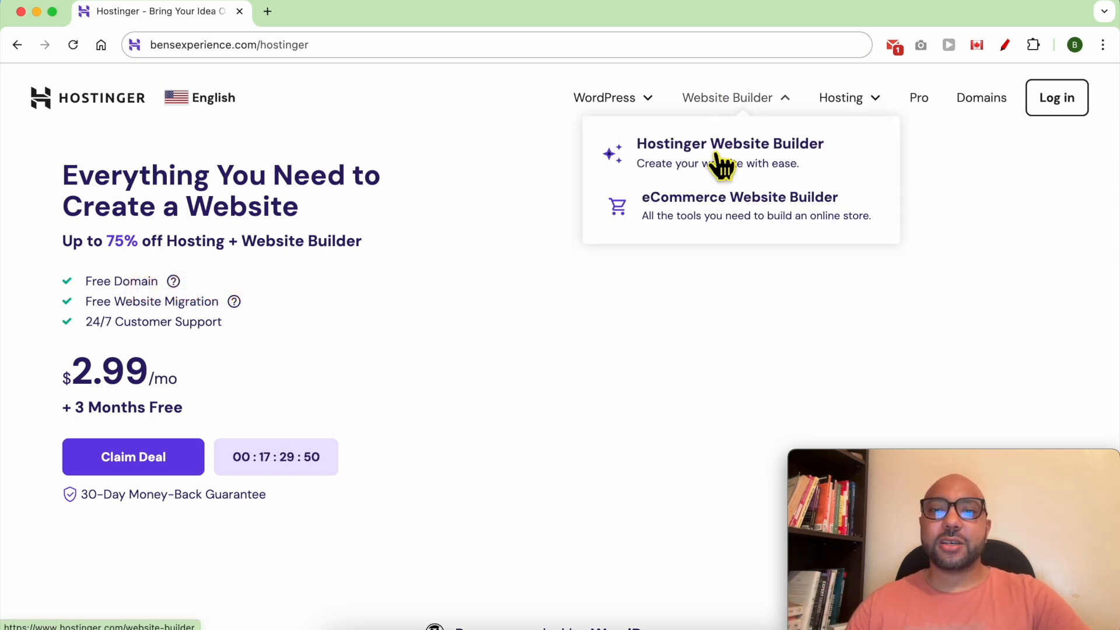
Open the Hostinger Website Builder pricing page and compare the Premium and Business plans.
{"action": "left_click", "coordinate": [749, 165]}
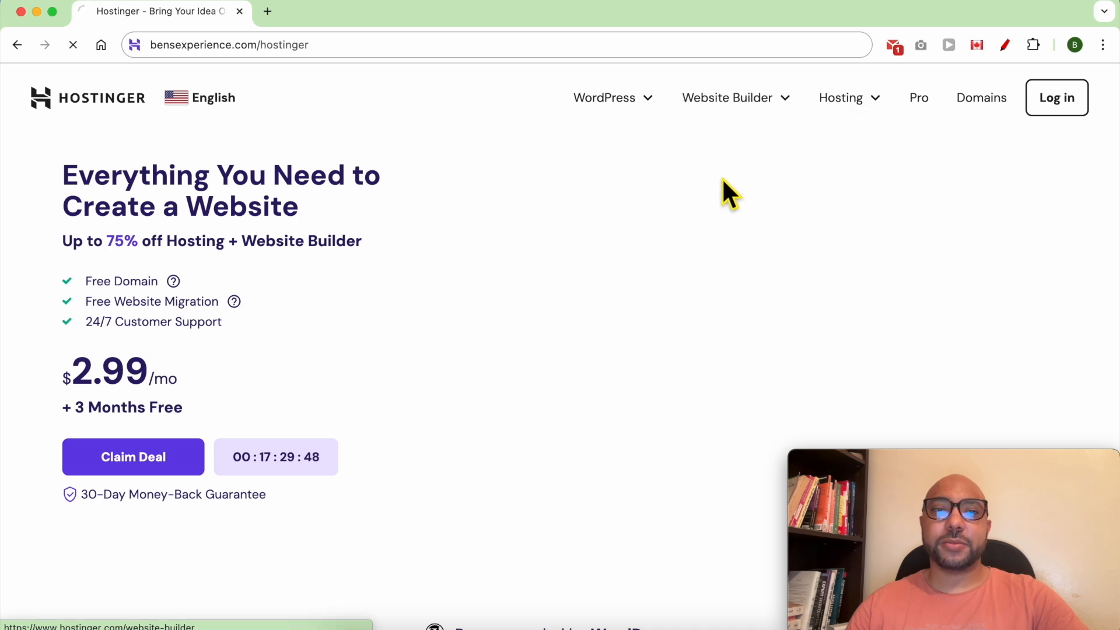
{"action": "scroll", "coordinate": [500, 350], "scroll_direction": "down", "scroll_amount": 10}
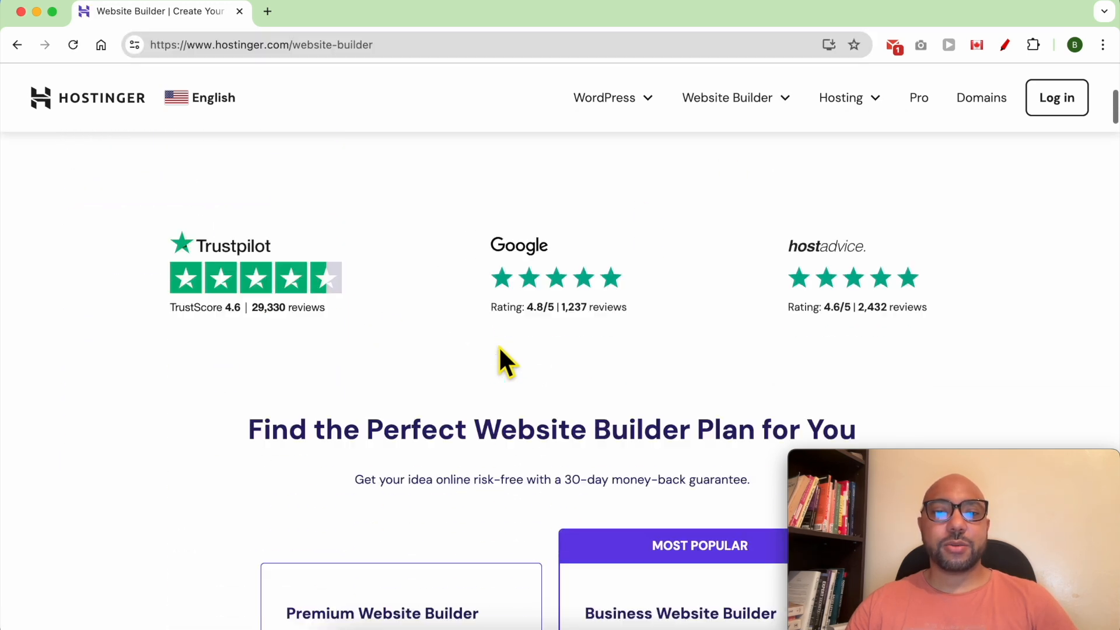
{"action": "scroll", "coordinate": [499, 350], "scroll_direction": "down", "scroll_amount": 3}
{"action": "scroll", "coordinate": [468, 280], "scroll_direction": "up", "scroll_amount": 1}
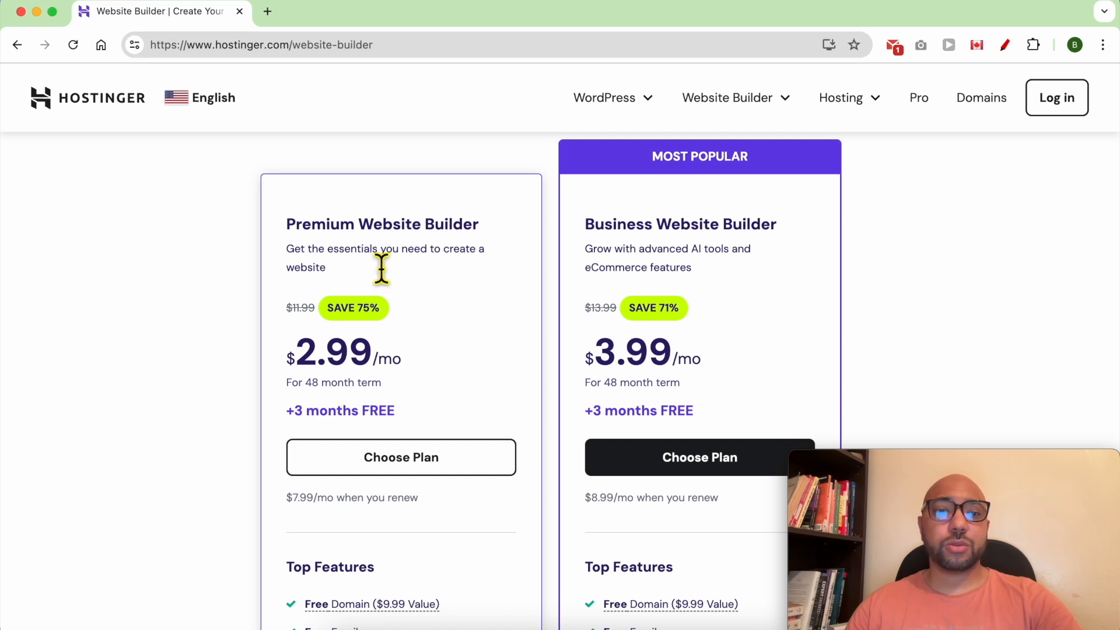
{"action": "double_click", "coordinate": [329, 230]}
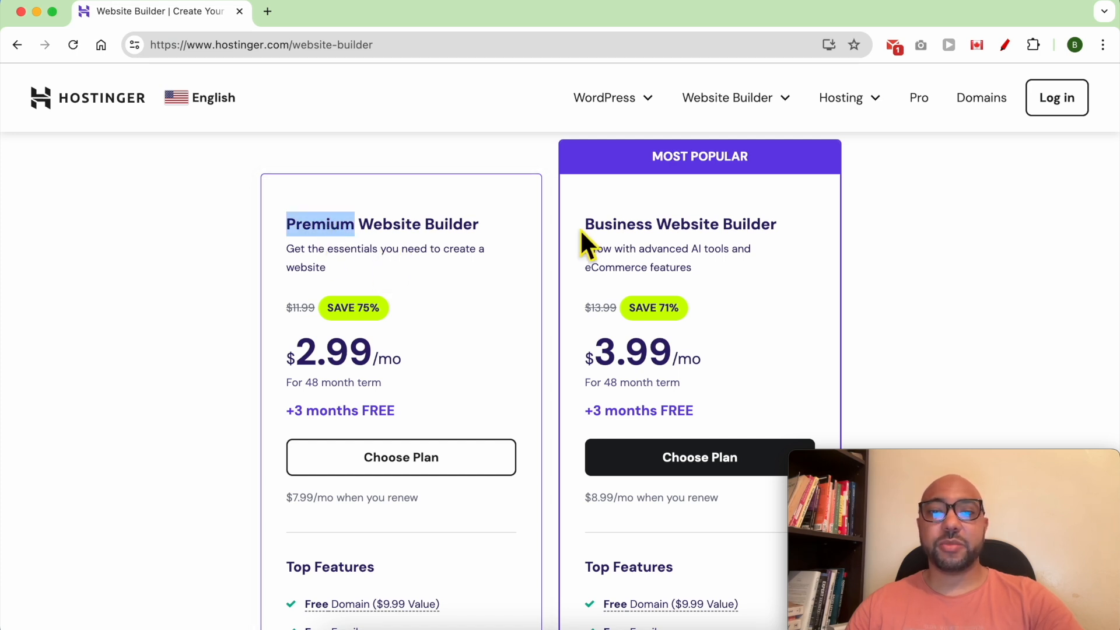
{"action": "double_click", "coordinate": [607, 226]}
{"action": "left_click", "coordinate": [776, 263]}
{"action": "scroll", "coordinate": [776, 263], "scroll_direction": "down", "scroll_amount": 1}
{"action": "scroll", "coordinate": [777, 261], "scroll_direction": "down", "scroll_amount": 6}
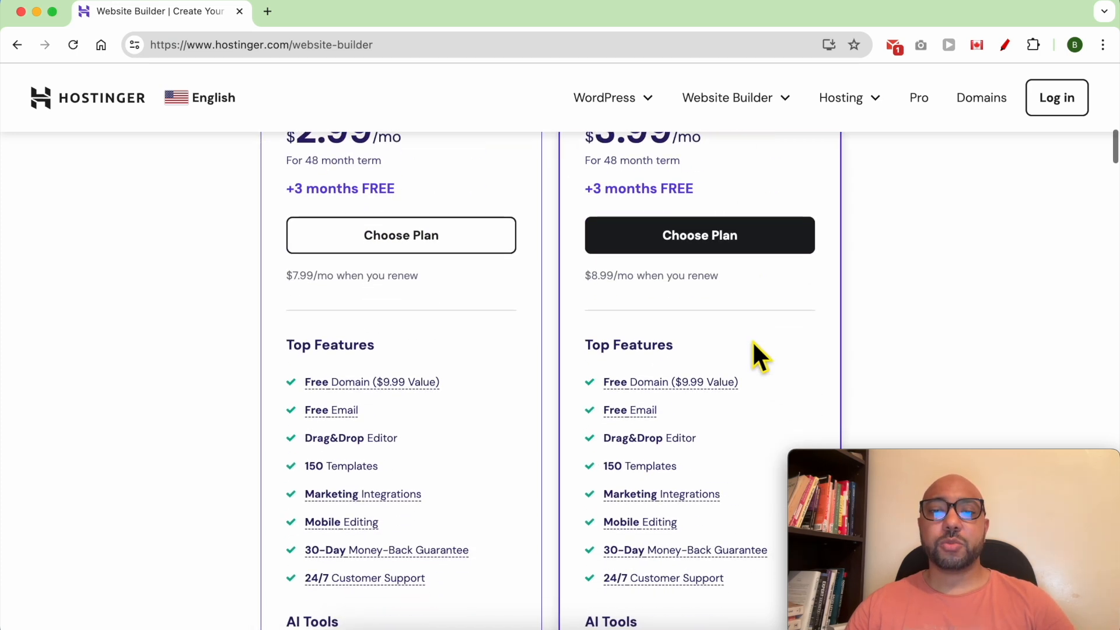
Review Business plan features: Free Domain, Free Email, Drag&Drop Editor, Mobile Editing, 24/7 support.
{"action": "triple_click", "coordinate": [781, 225]}
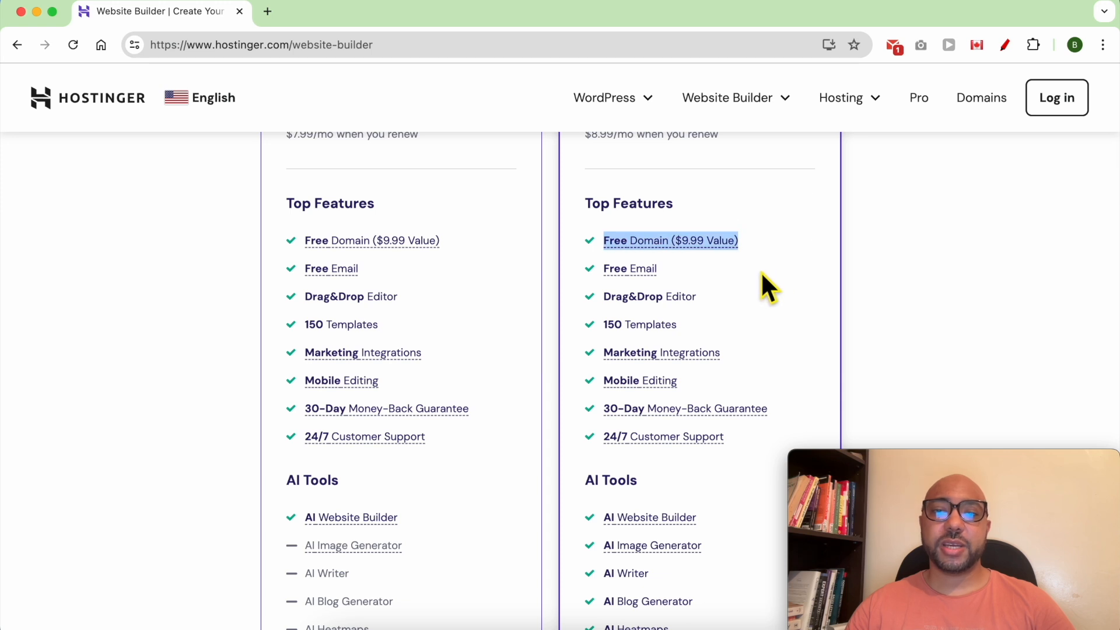
{"action": "triple_click", "coordinate": [744, 272]}
{"action": "left_click", "coordinate": [733, 298]}
{"action": "triple_click", "coordinate": [733, 298]}
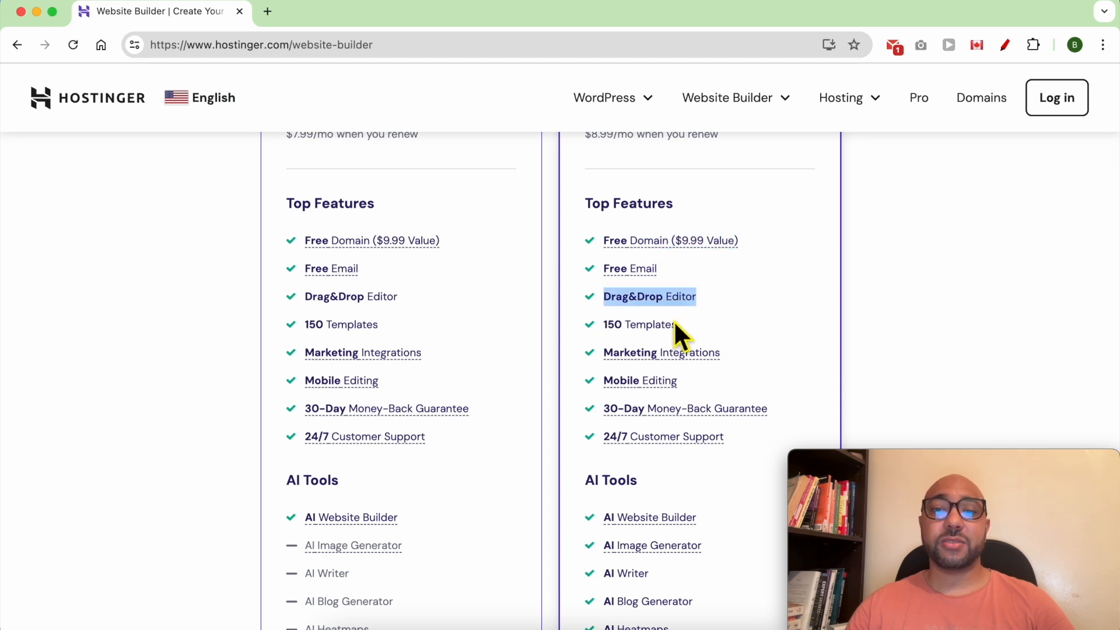
{"action": "left_click", "coordinate": [758, 352]}
{"action": "triple_click", "coordinate": [758, 353]}
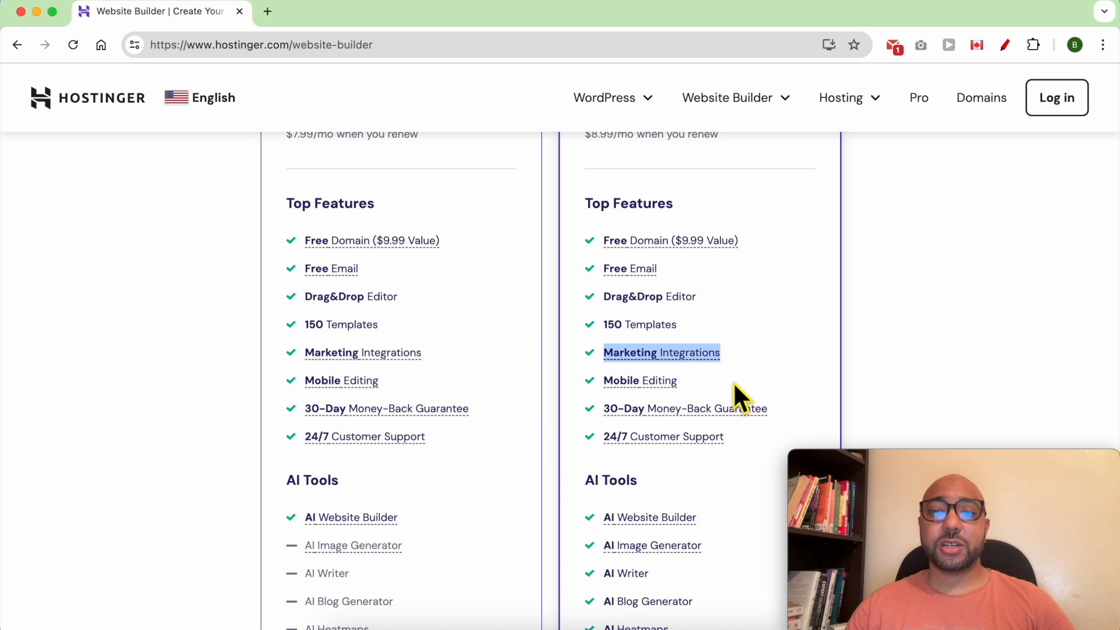
{"action": "triple_click", "coordinate": [713, 382]}
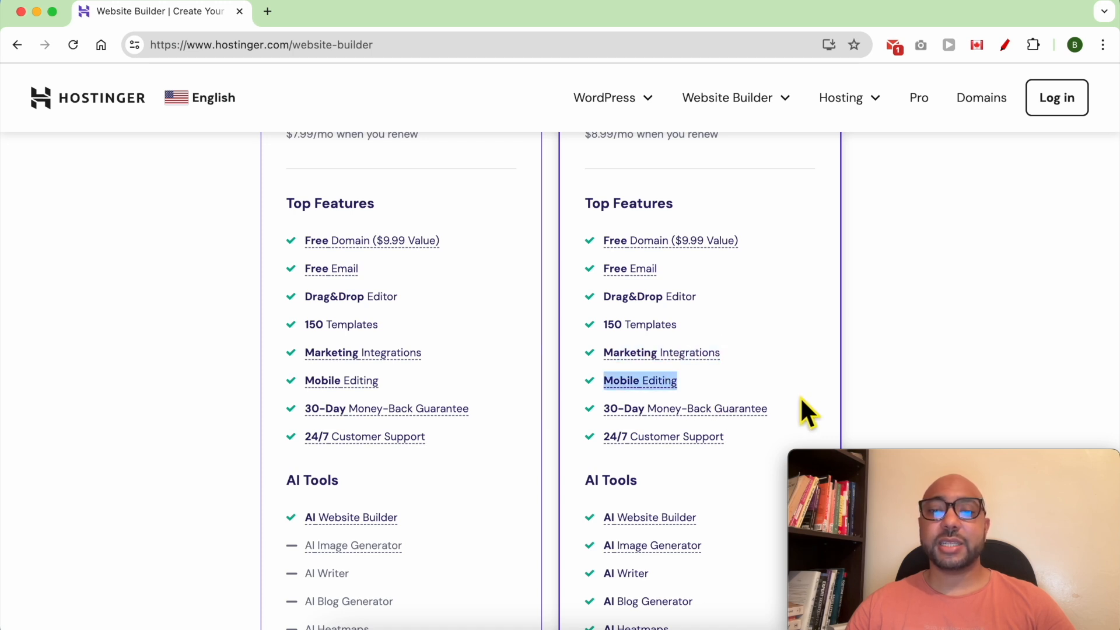
{"action": "double_click", "coordinate": [797, 400]}
{"action": "left_click", "coordinate": [797, 400]}
{"action": "triple_click", "coordinate": [759, 439]}
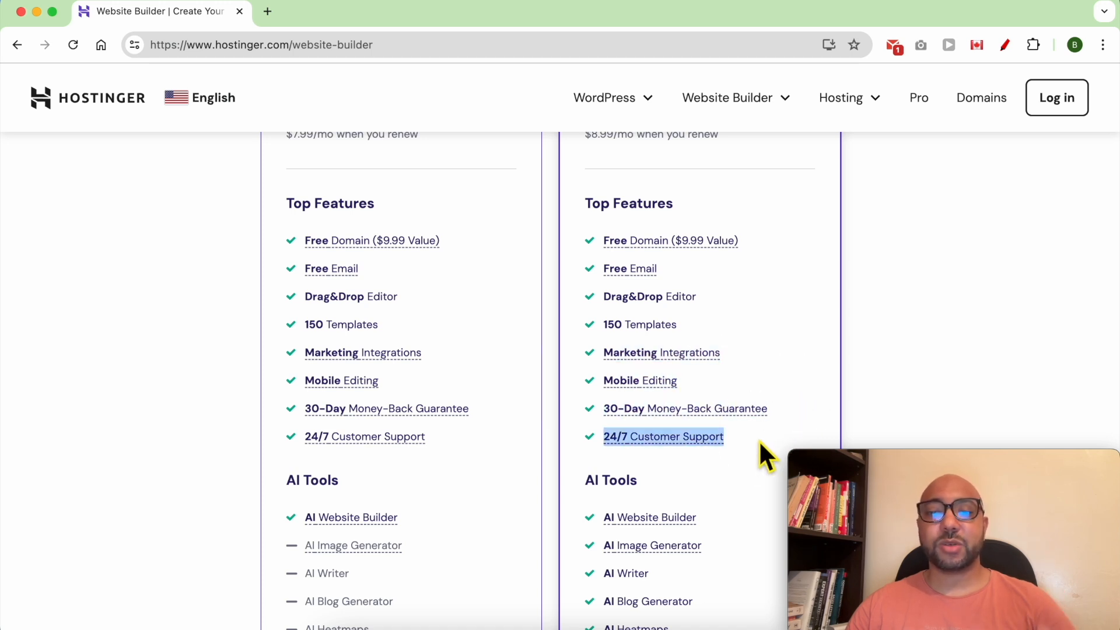
Review the Business plan's AI Tools list.
{"action": "scroll", "coordinate": [756, 433], "scroll_direction": "down", "scroll_amount": 6}
{"action": "scroll", "coordinate": [770, 275], "scroll_direction": "up", "scroll_amount": 1}
{"action": "mouse_move", "coordinate": [683, 208]}
{"action": "scroll", "coordinate": [717, 210], "scroll_direction": "down", "scroll_amount": 1}
{"action": "left_click_drag", "start_coordinate": [729, 176], "coordinate": [765, 308]}
{"action": "left_click", "coordinate": [765, 308]}
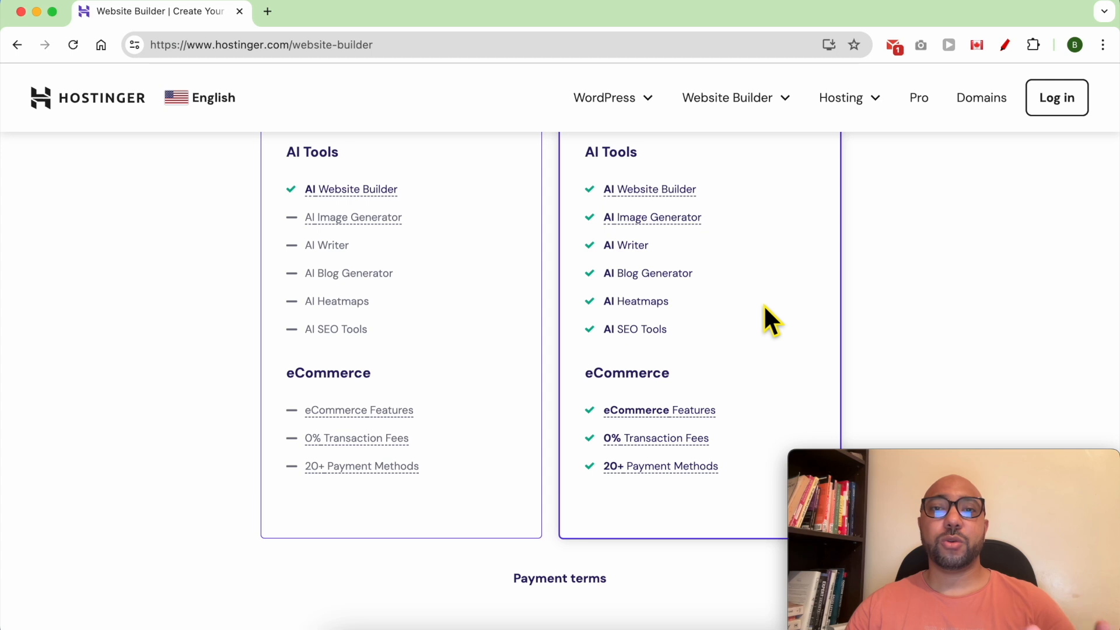
{"action": "scroll", "coordinate": [765, 308], "scroll_direction": "up", "scroll_amount": 1}
{"action": "left_click_drag", "start_coordinate": [726, 340], "coordinate": [579, 206]}
{"action": "mouse_move", "coordinate": [619, 218]}
{"action": "left_click", "coordinate": [566, 219]}
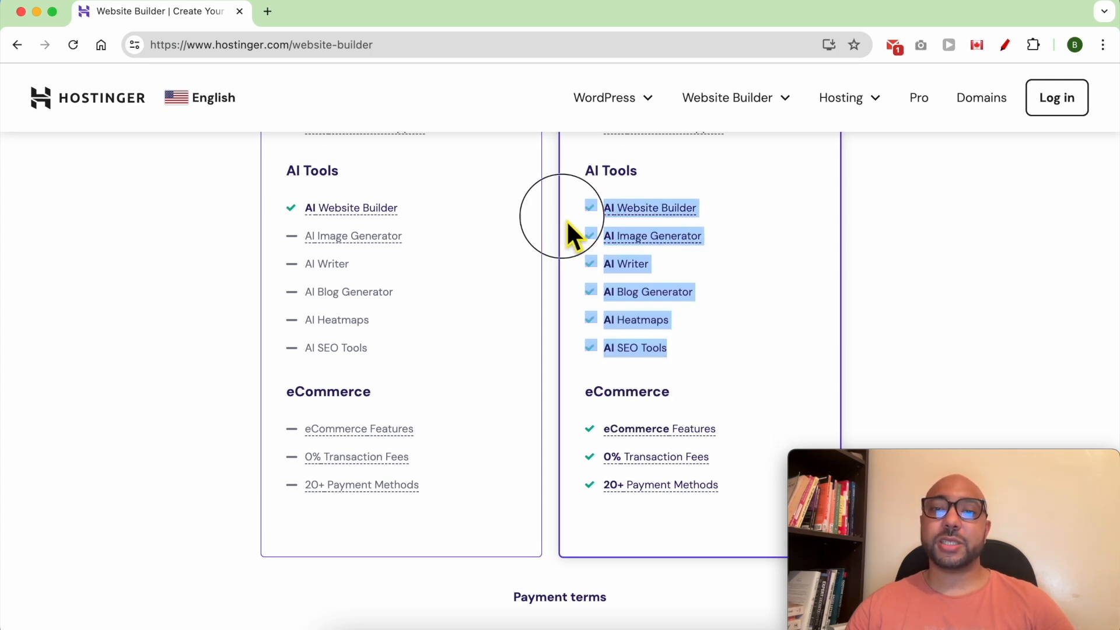
Choose the Business Website Builder plan.
{"action": "scroll", "coordinate": [568, 227], "scroll_direction": "up", "scroll_amount": 5}
{"action": "scroll", "coordinate": [568, 237], "scroll_direction": "up", "scroll_amount": 8}
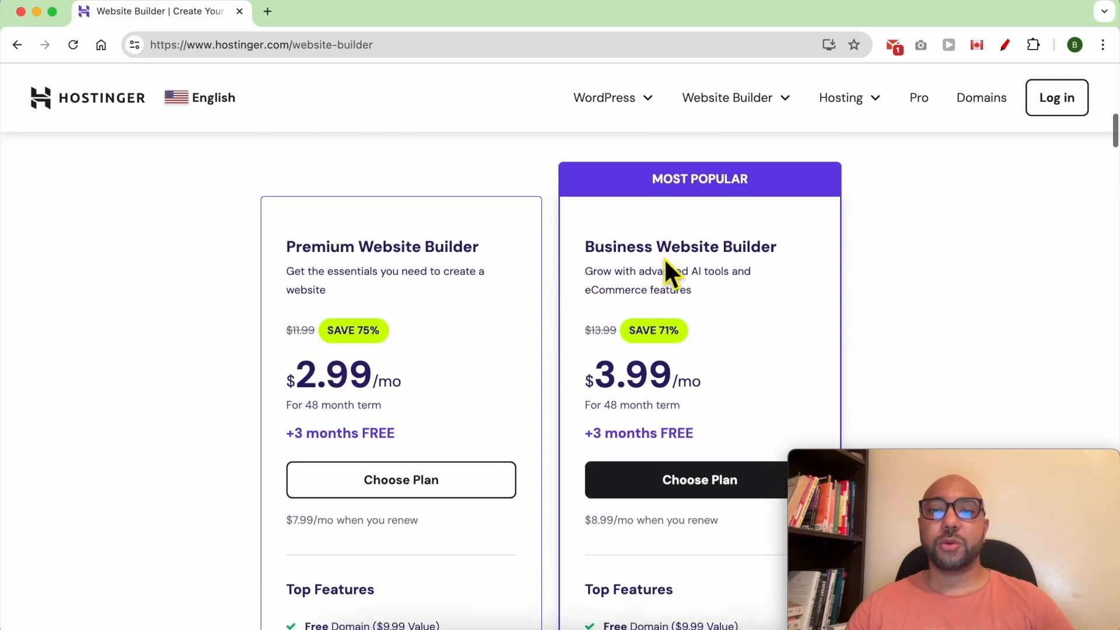
{"action": "left_click", "coordinate": [696, 488]}
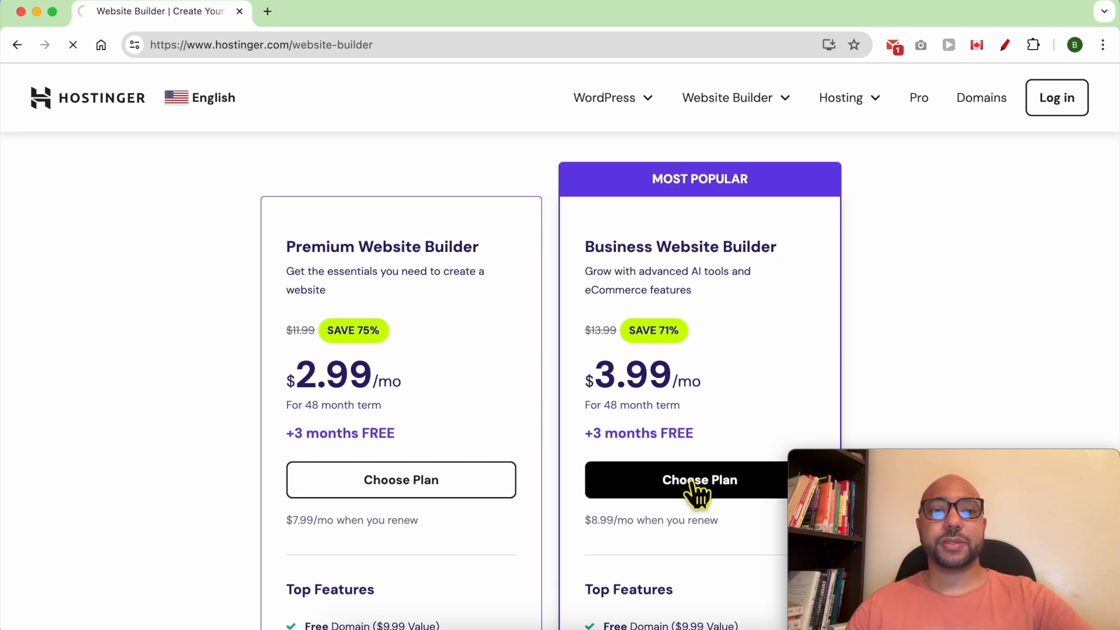
Complete checkout for the 48-month Business plan totalling $191.52 after a 71% discount.
{"action": "scroll", "coordinate": [569, 257], "scroll_direction": "down", "scroll_amount": 3}
{"action": "scroll", "coordinate": [569, 248], "scroll_direction": "down", "scroll_amount": 2}
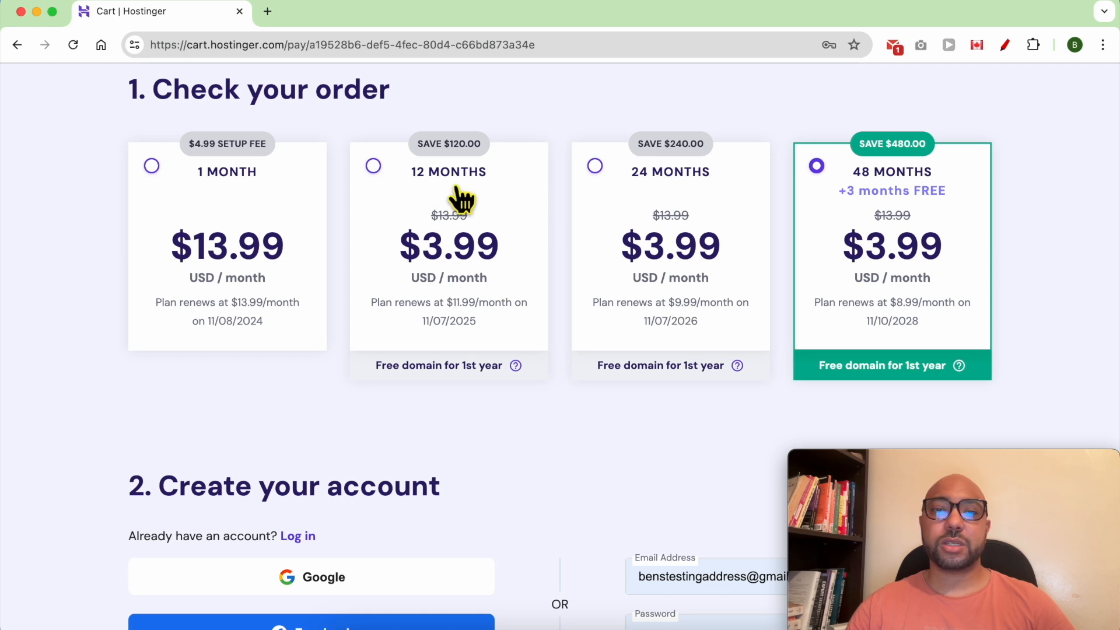
{"action": "scroll", "coordinate": [562, 363], "scroll_direction": "down", "scroll_amount": 6}
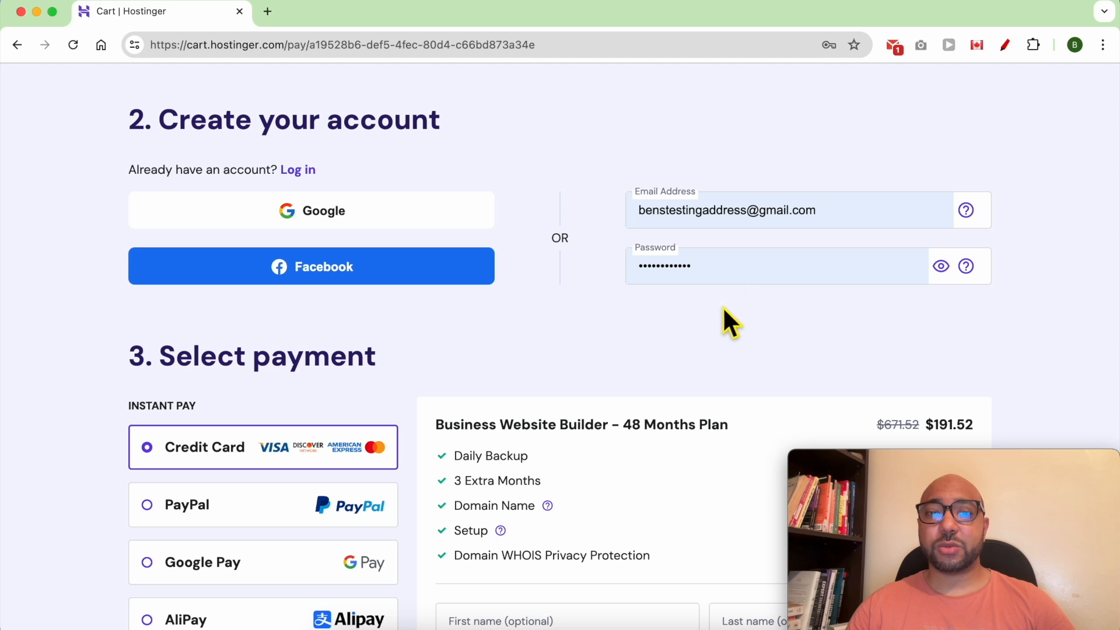
{"action": "scroll", "coordinate": [668, 338], "scroll_direction": "down", "scroll_amount": 5}
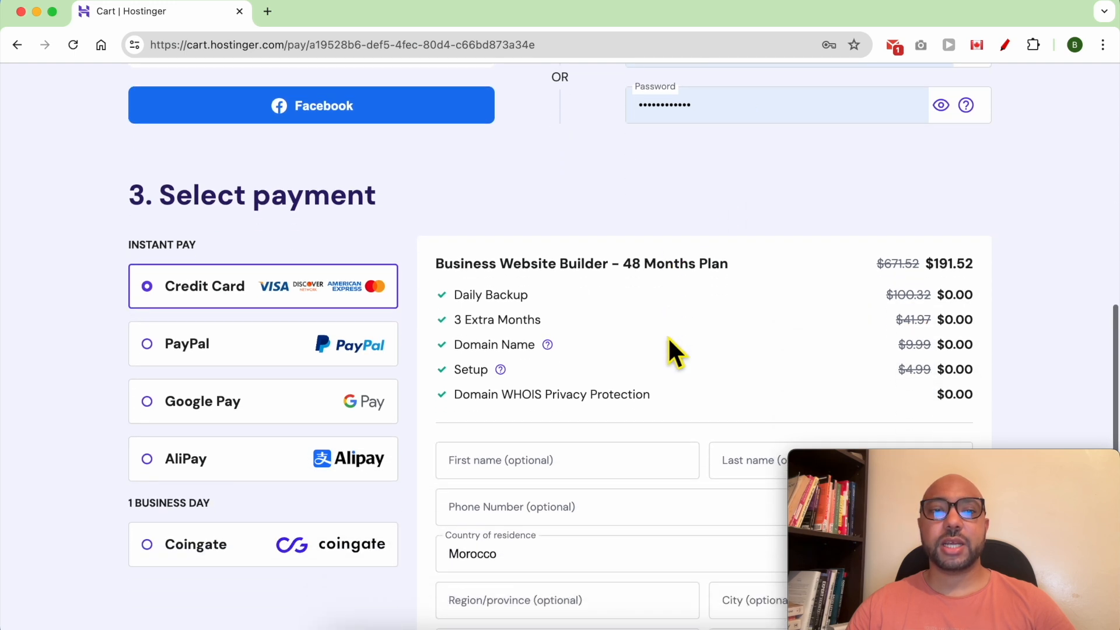
{"action": "scroll", "coordinate": [589, 298], "scroll_direction": "down", "scroll_amount": 3}
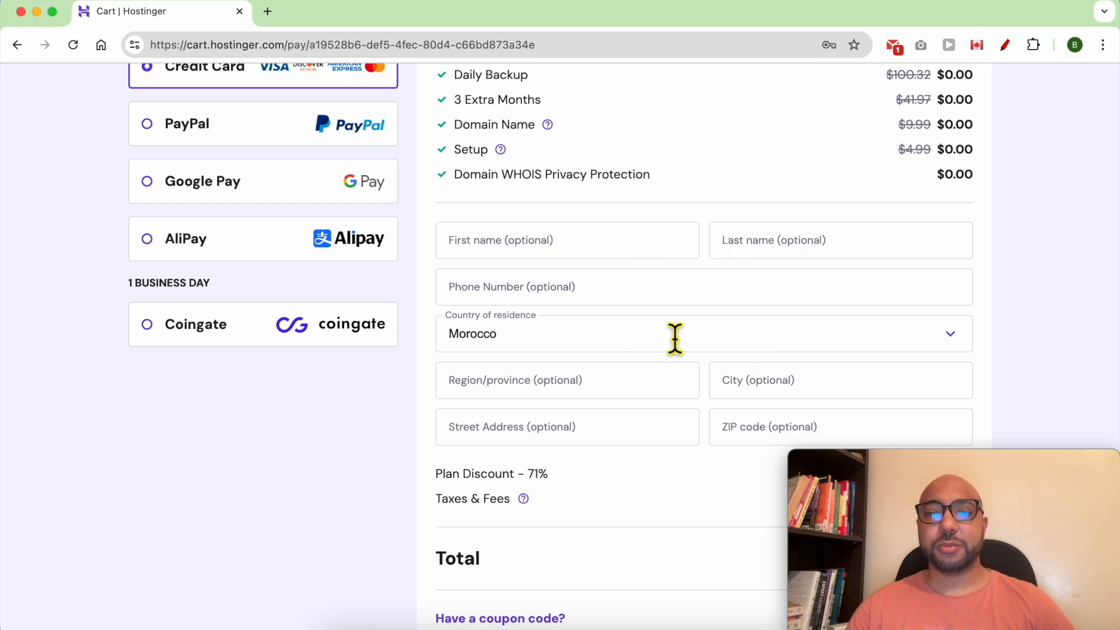
{"action": "scroll", "coordinate": [675, 338], "scroll_direction": "down", "scroll_amount": 4}
{"action": "double_click", "coordinate": [464, 359]}
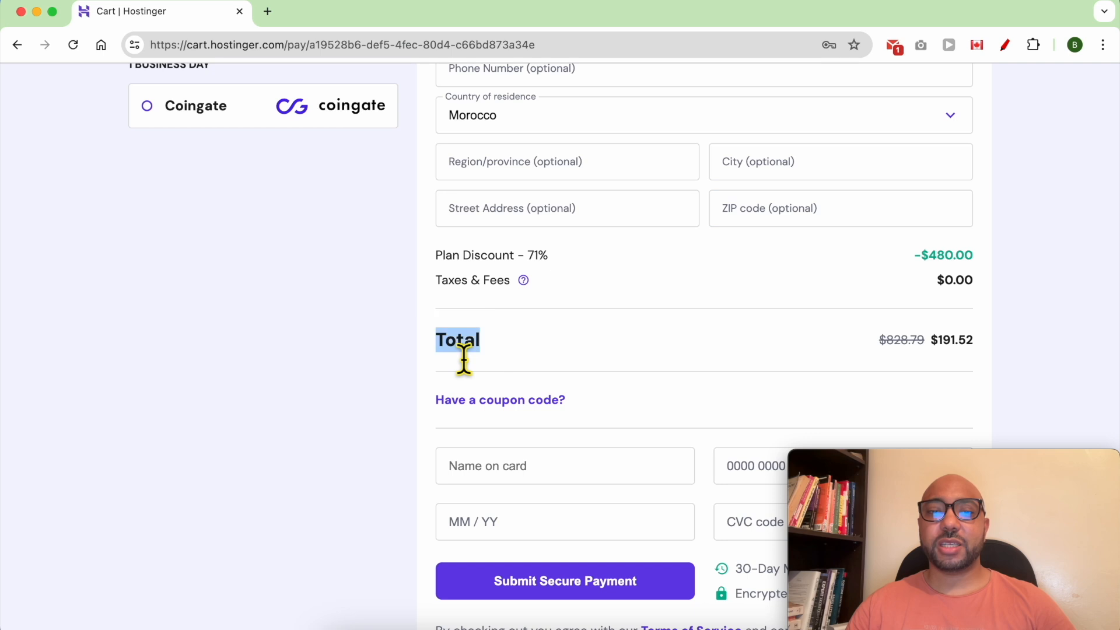
{"action": "left_click_drag", "start_coordinate": [975, 350], "coordinate": [893, 365]}
{"action": "scroll", "coordinate": [626, 416], "scroll_direction": "down", "scroll_amount": 2}
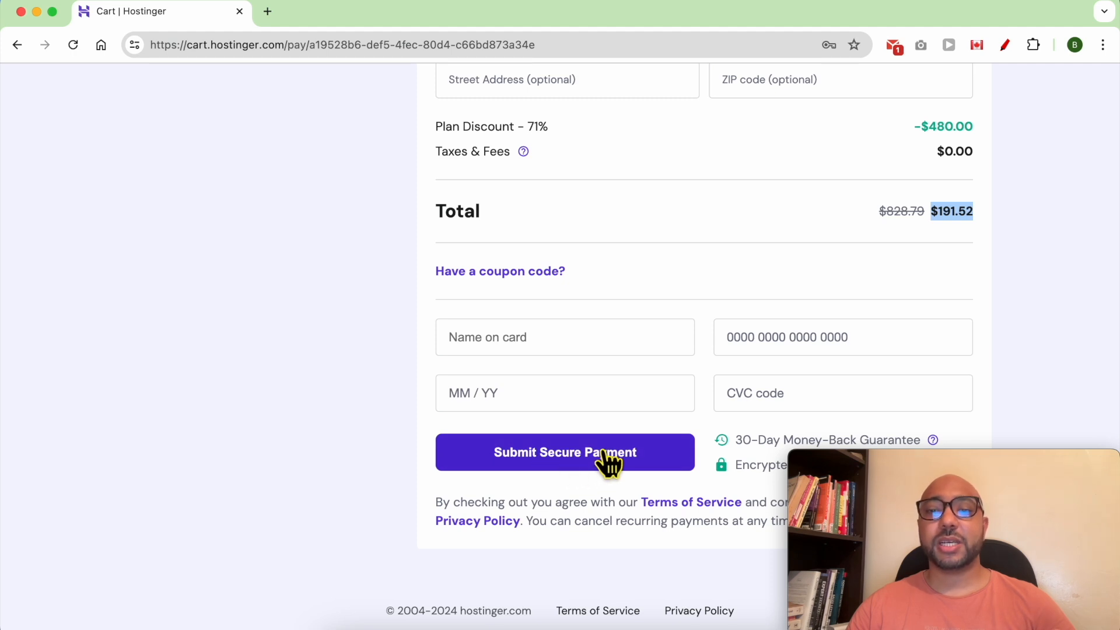
{"action": "scroll", "coordinate": [476, 371], "scroll_direction": "up", "scroll_amount": 9}
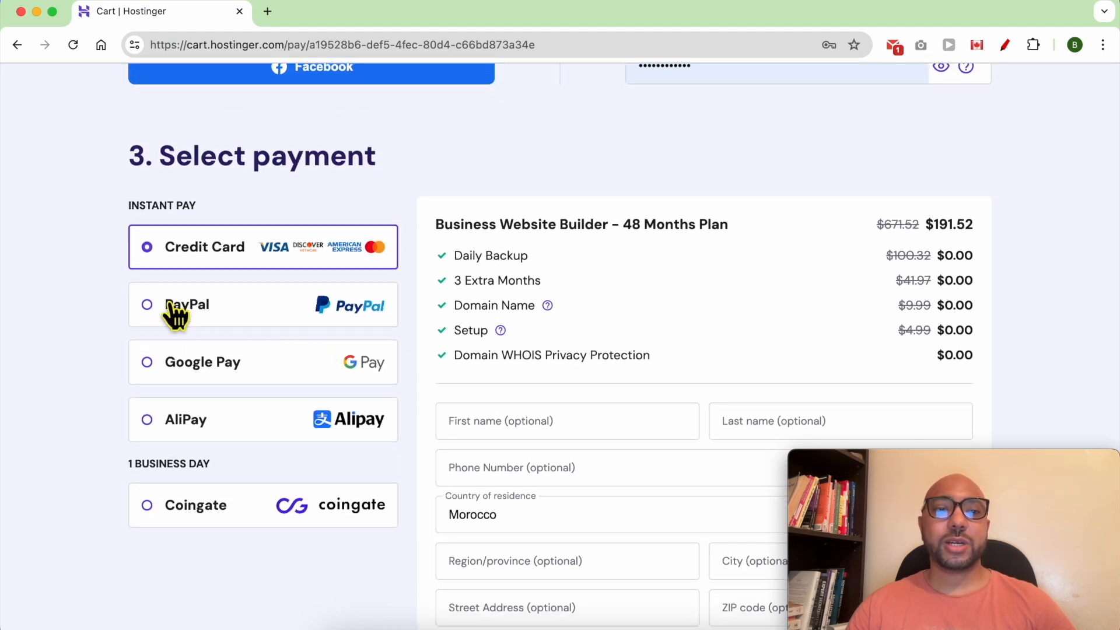
{"action": "scroll", "coordinate": [609, 350], "scroll_direction": "down", "scroll_amount": 9}
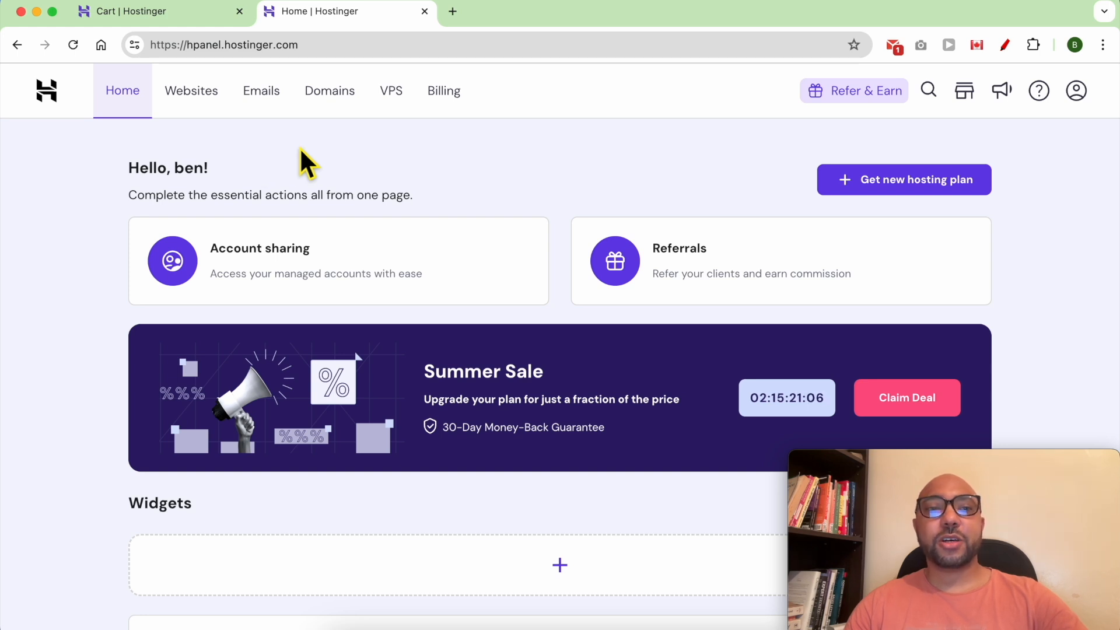
Add a new website from the Websites list using Hostinger Website Builder.
{"action": "left_click", "coordinate": [193, 102]}
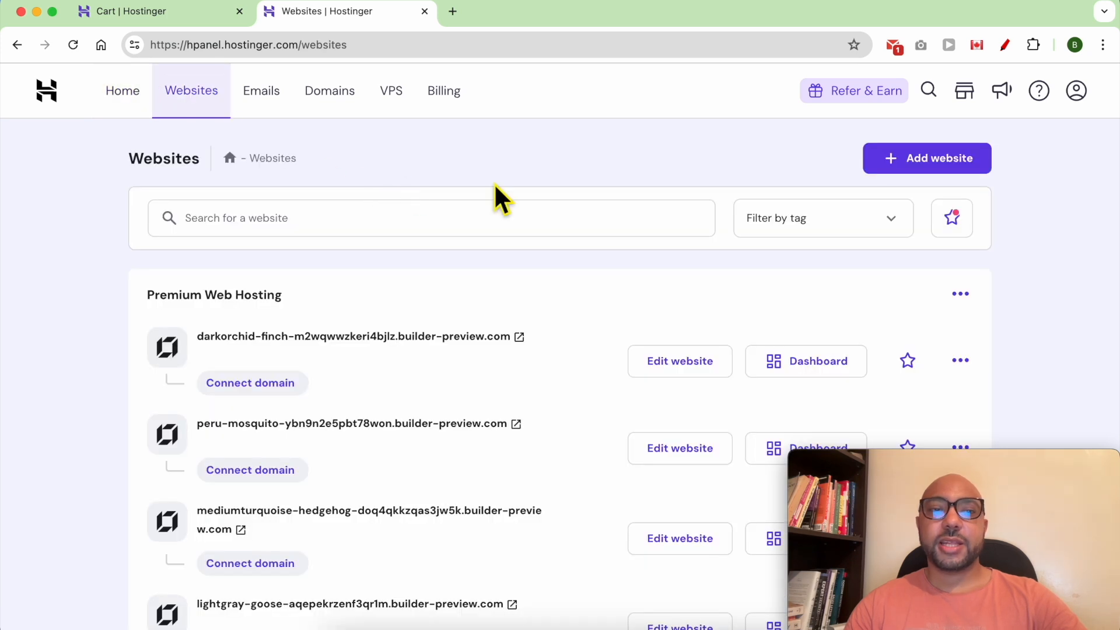
{"action": "left_click", "coordinate": [927, 165]}
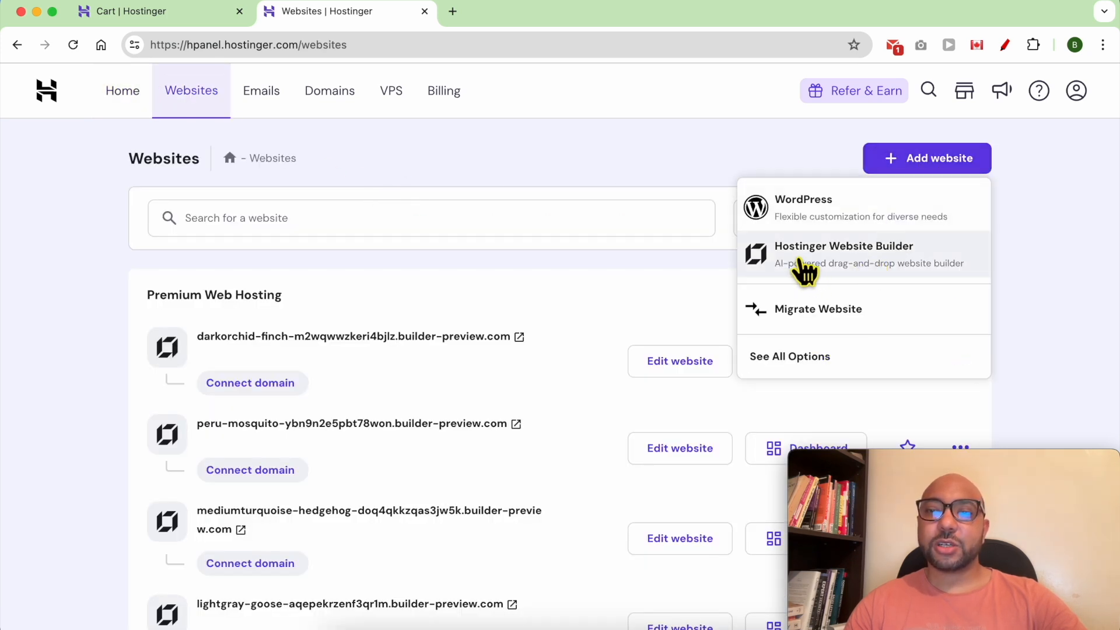
{"action": "left_click", "coordinate": [894, 252]}
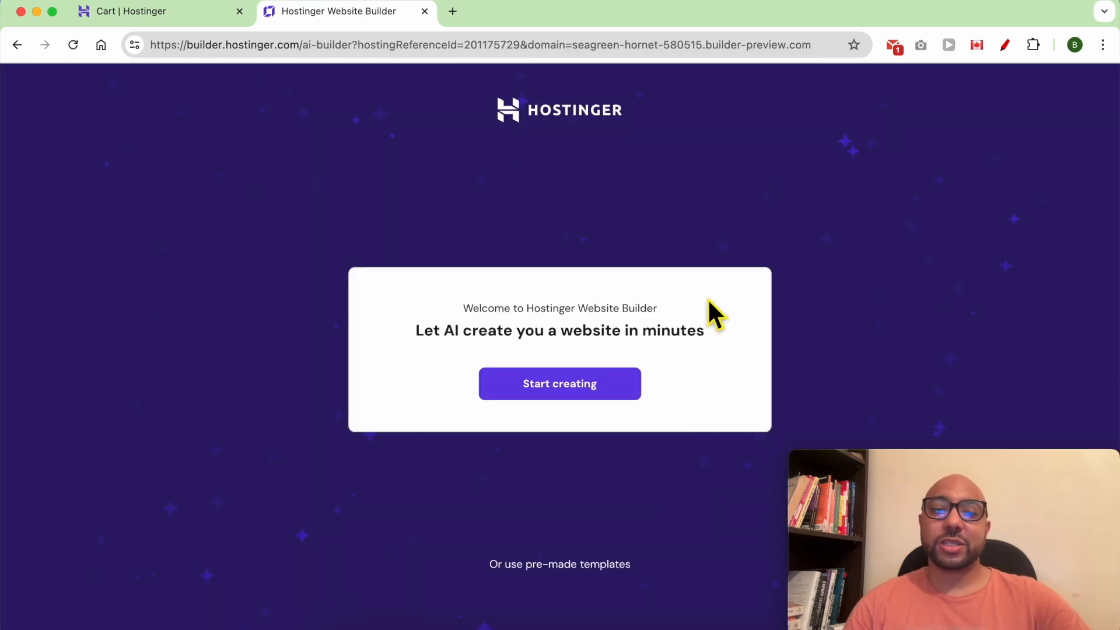
Start the AI builder and set the website type to Blog.
{"action": "left_click", "coordinate": [606, 394]}
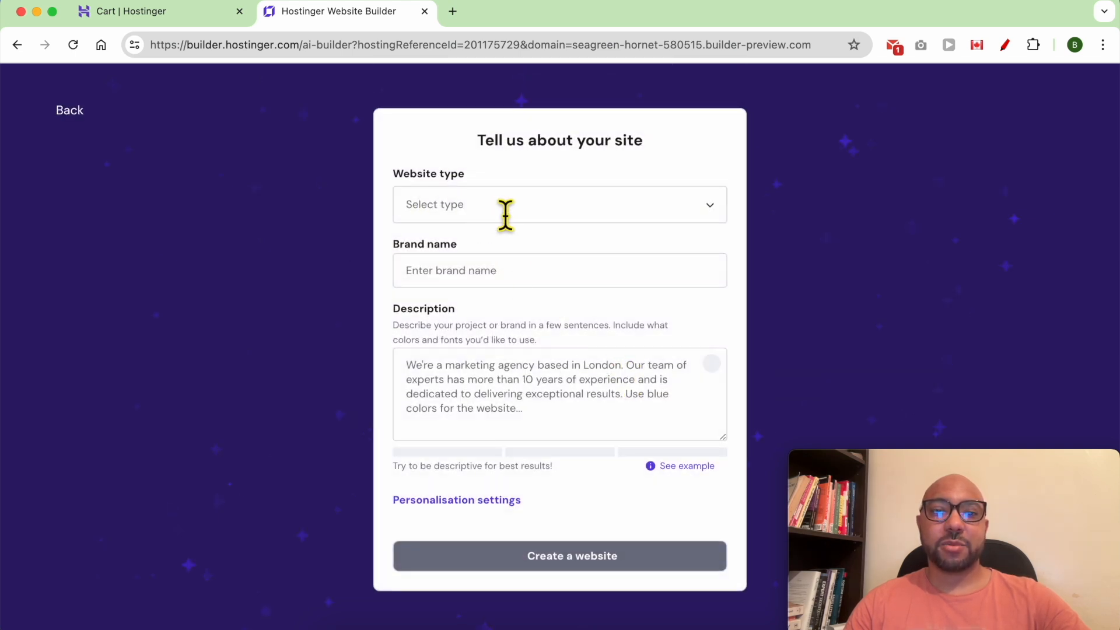
{"action": "left_click", "coordinate": [505, 210]}
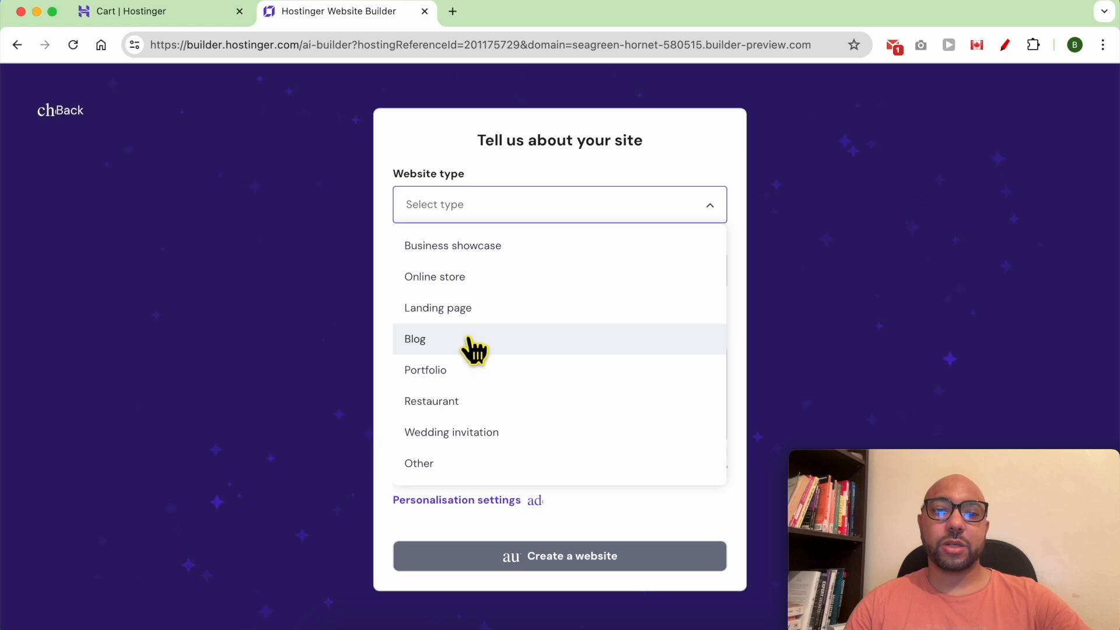
{"action": "left_click", "coordinate": [474, 348]}
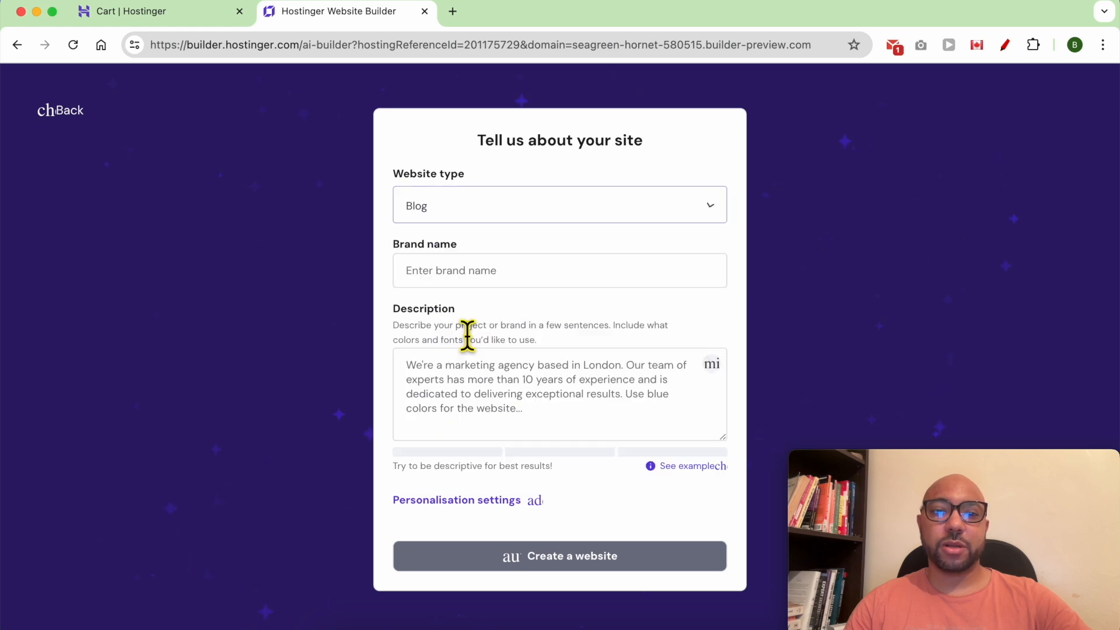
Enter the brand name 'Ben's Adventure' and bring up the hiking-blog prompt in TextEdit.
{"action": "left_click", "coordinate": [485, 281]}
{"action": "type", "text": "B"}
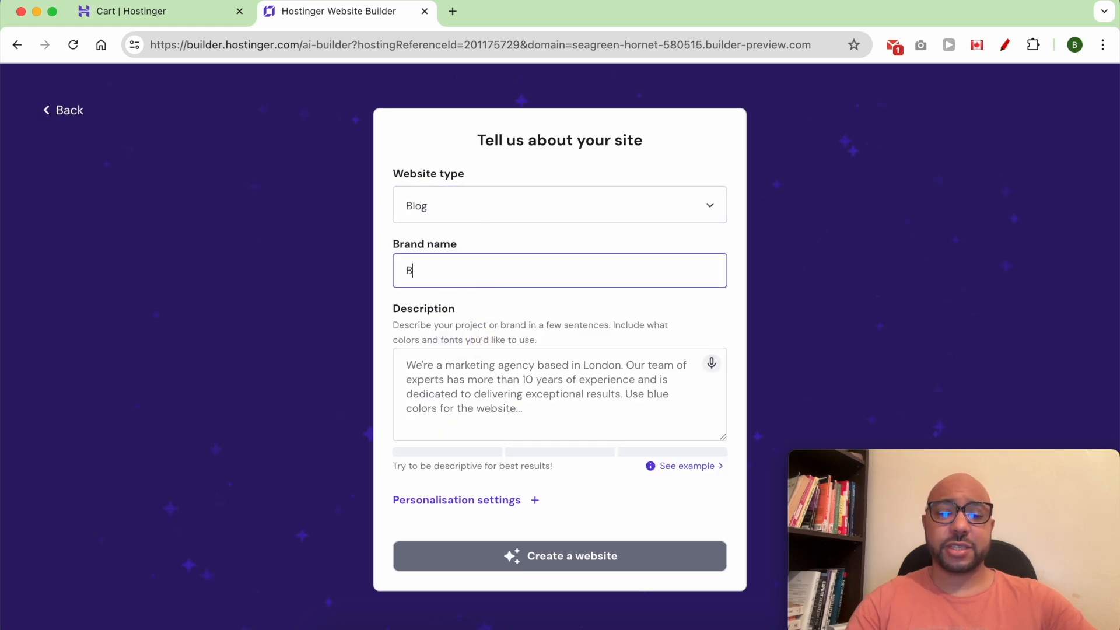
{"action": "type", "text": "en's Adventures"}
{"action": "left_click", "coordinate": [598, 383]}
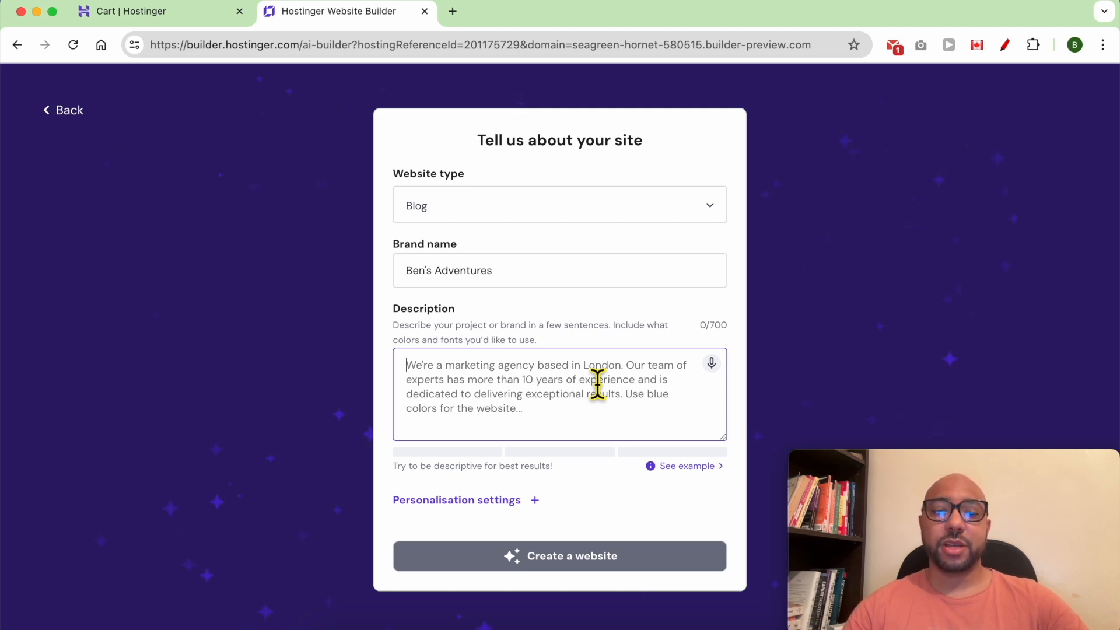
{"action": "left_click", "coordinate": [445, 622]}
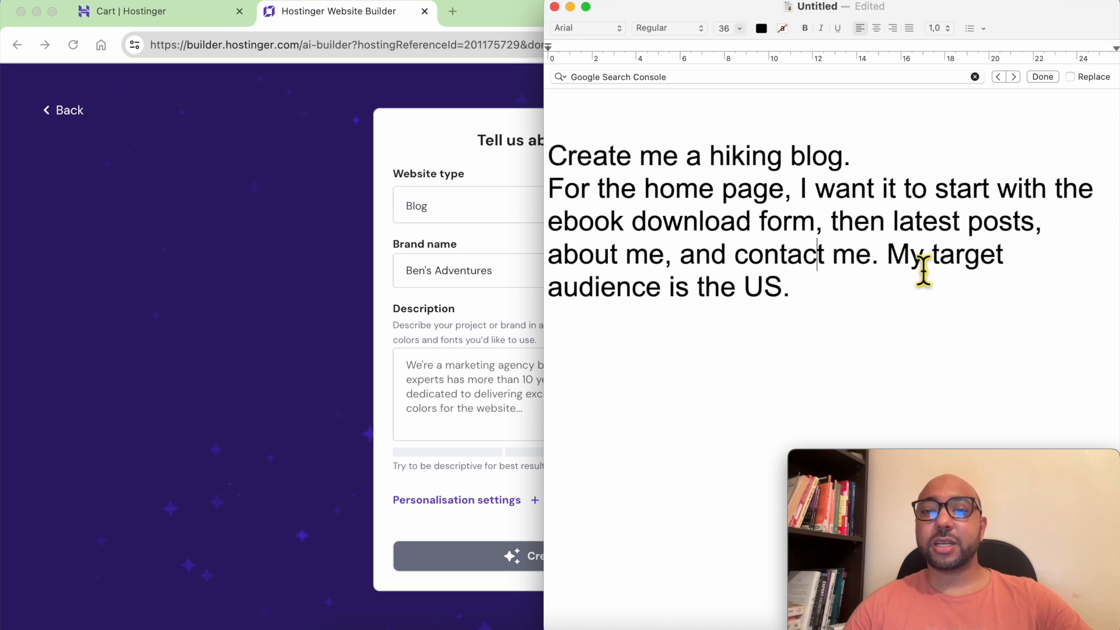
Copy the full hiking-blog prompt from TextEdit and return to the site form.
{"action": "left_click_drag", "start_coordinate": [801, 291], "coordinate": [543, 175]}
{"action": "left_click", "coordinate": [523, 410]}
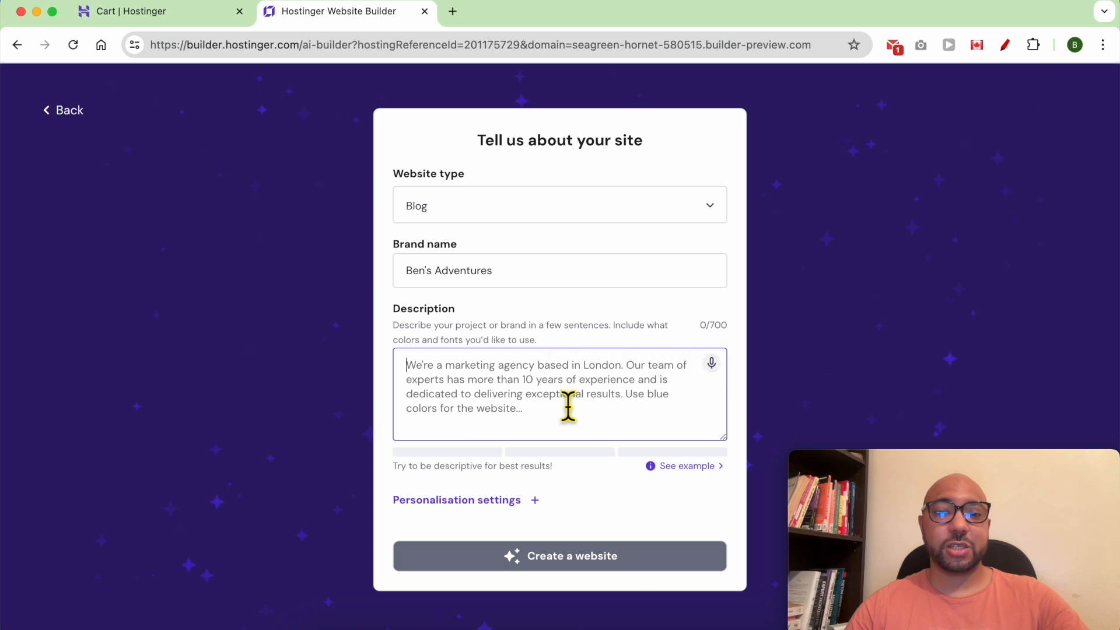
Paste the hiking-blog prompt into the Description field and review the example description.
{"action": "right_click", "coordinate": [456, 403]}
{"action": "left_click", "coordinate": [470, 414]}
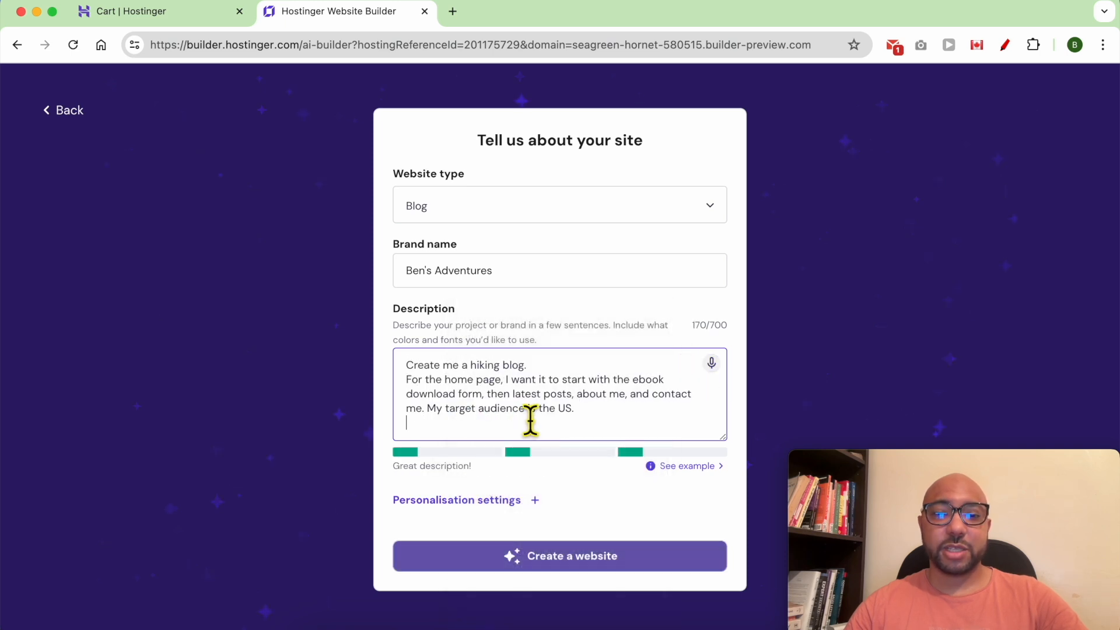
{"action": "left_click_drag", "start_coordinate": [470, 466], "coordinate": [427, 481]}
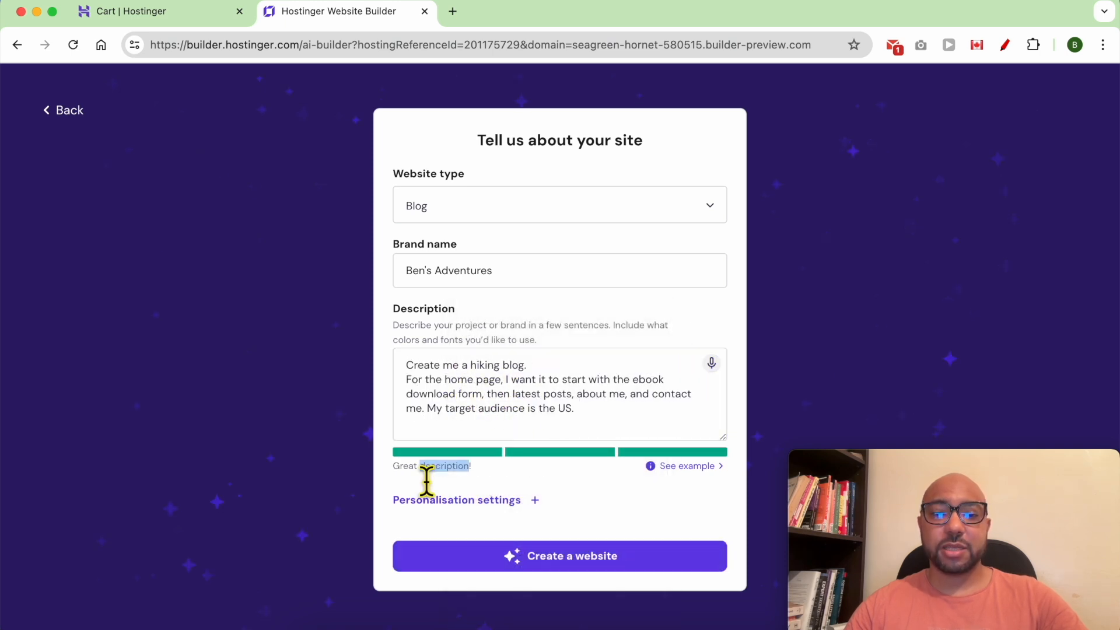
{"action": "left_click", "coordinate": [410, 482]}
{"action": "triple_click", "coordinate": [421, 469]}
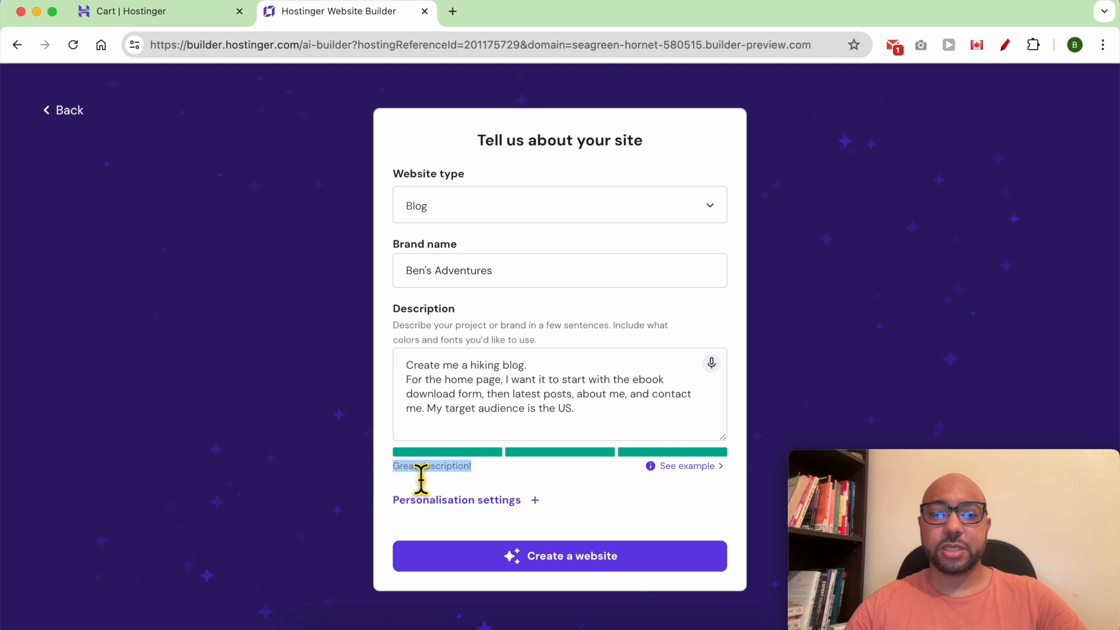
{"action": "left_click", "coordinate": [691, 466]}
{"action": "scroll", "coordinate": [693, 461], "scroll_direction": "down", "scroll_amount": 3}
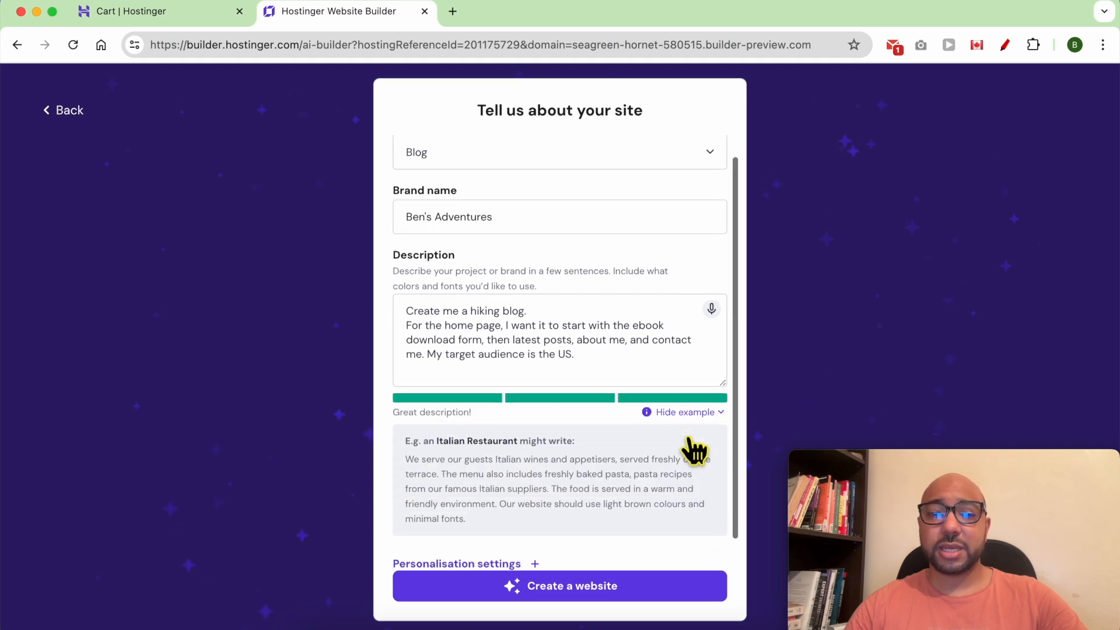
{"action": "triple_click", "coordinate": [497, 467]}
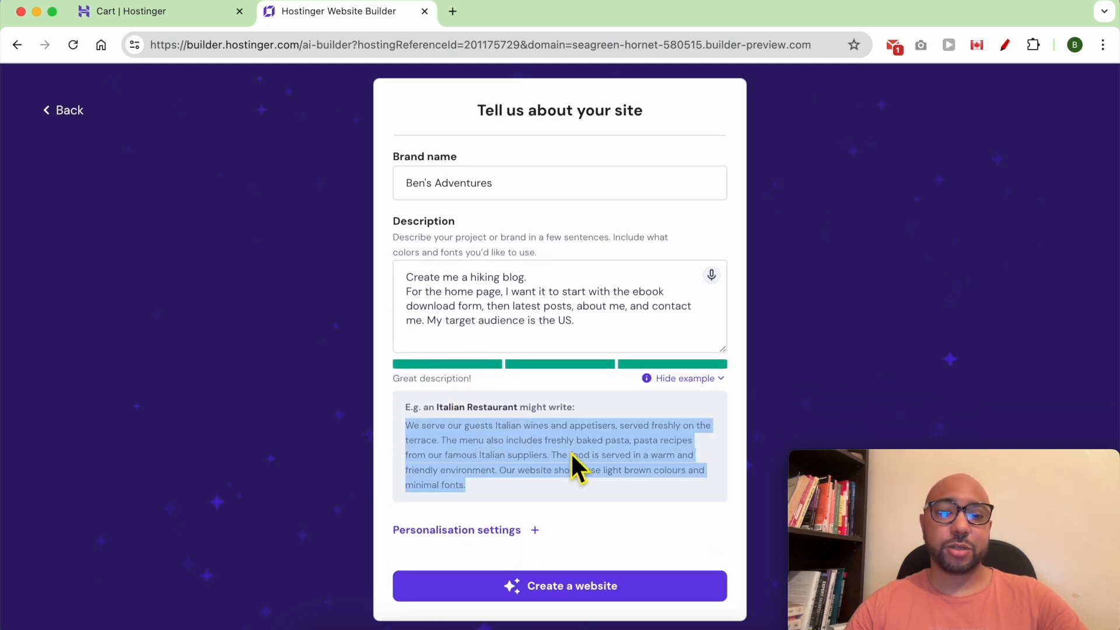
{"action": "left_click", "coordinate": [524, 500]}
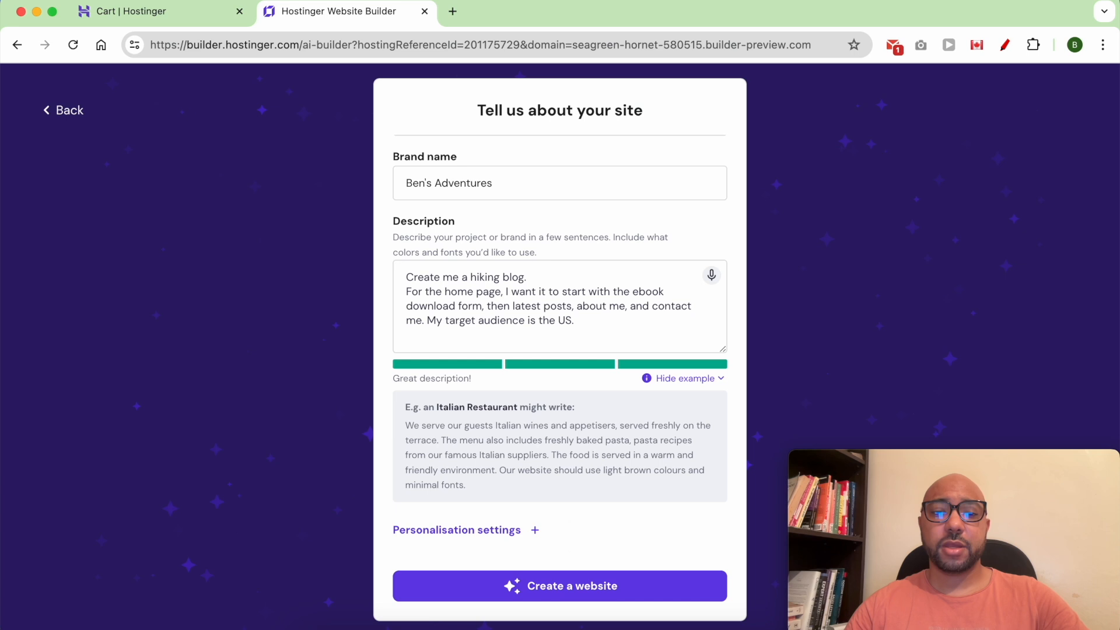
Try red and purple preset palettes, then choose Surprise me and generate the website.
{"action": "left_click", "coordinate": [512, 531]}
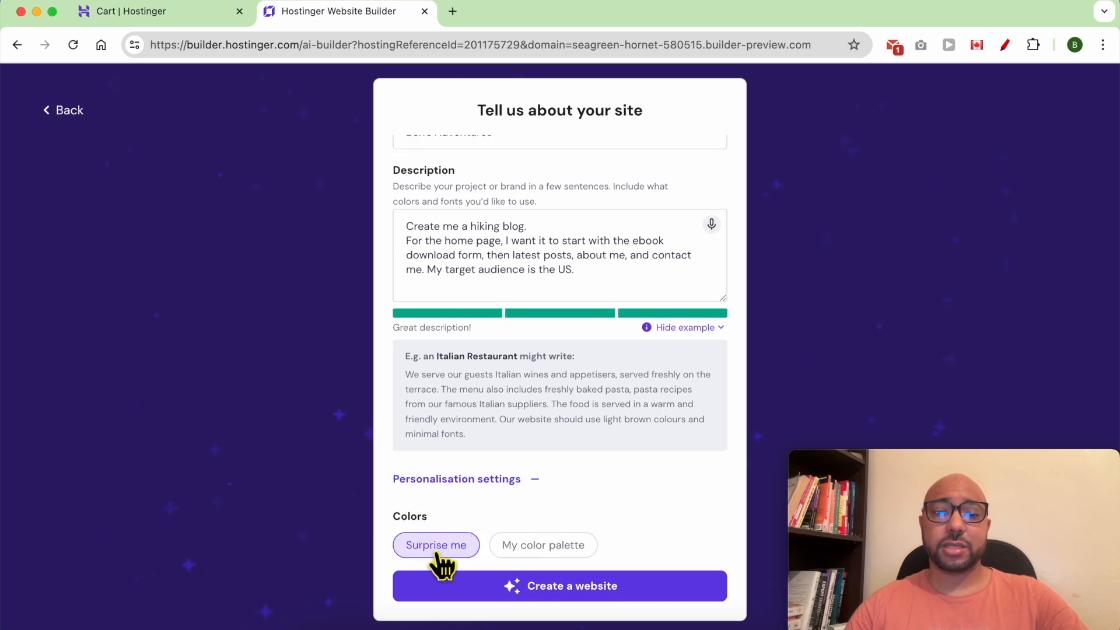
{"action": "left_click", "coordinate": [528, 548]}
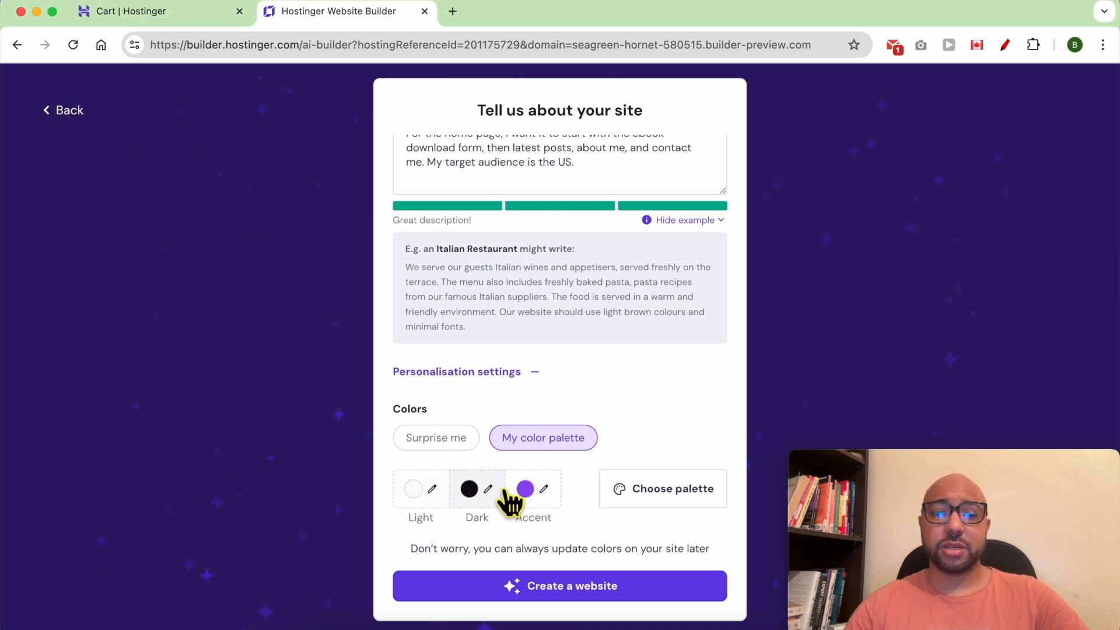
{"action": "left_click", "coordinate": [658, 490]}
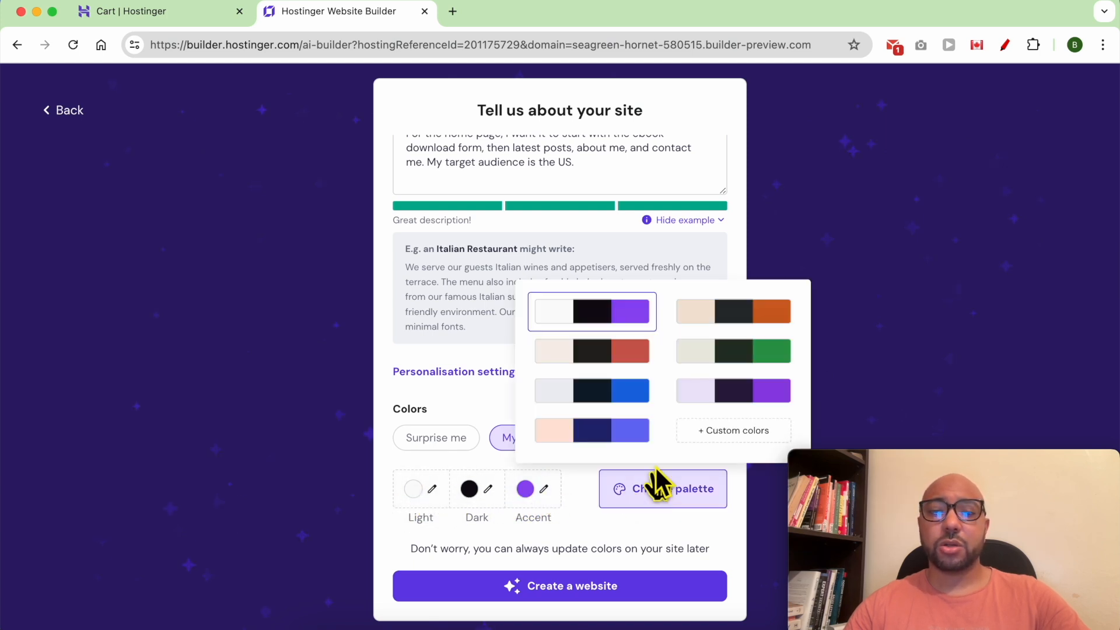
{"action": "left_click", "coordinate": [624, 359]}
{"action": "left_click", "coordinate": [629, 496]}
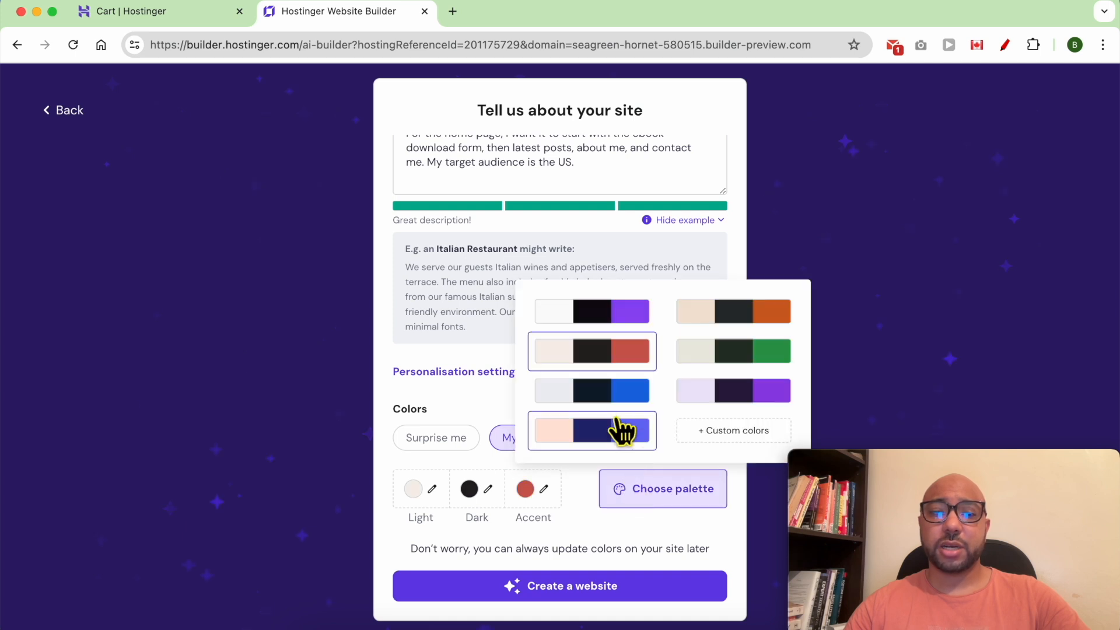
{"action": "left_click", "coordinate": [622, 430]}
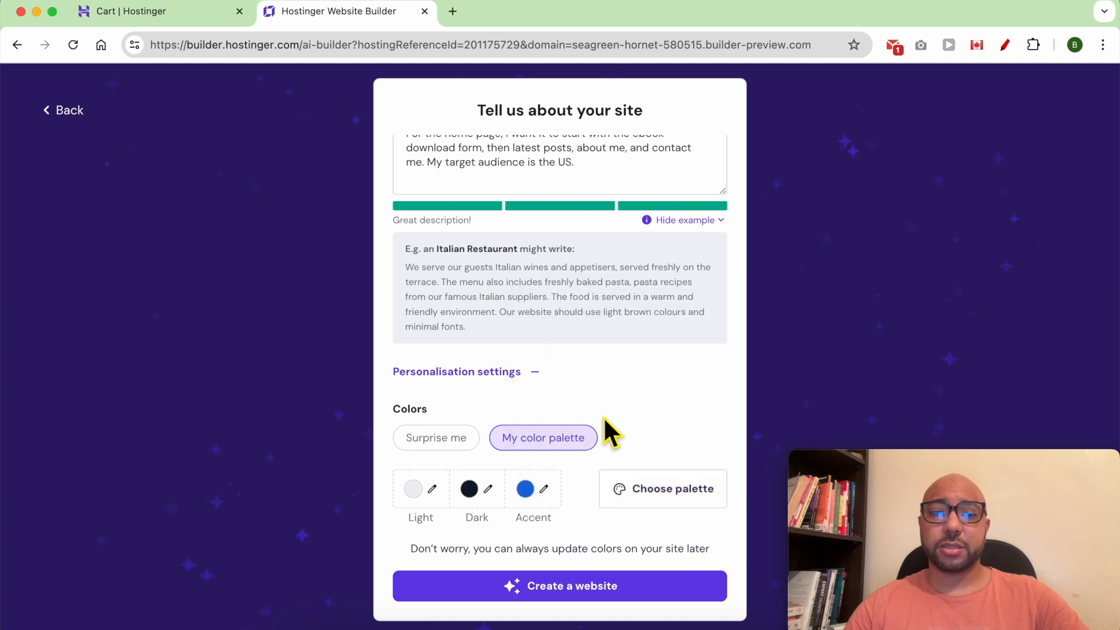
{"action": "left_click", "coordinate": [443, 444]}
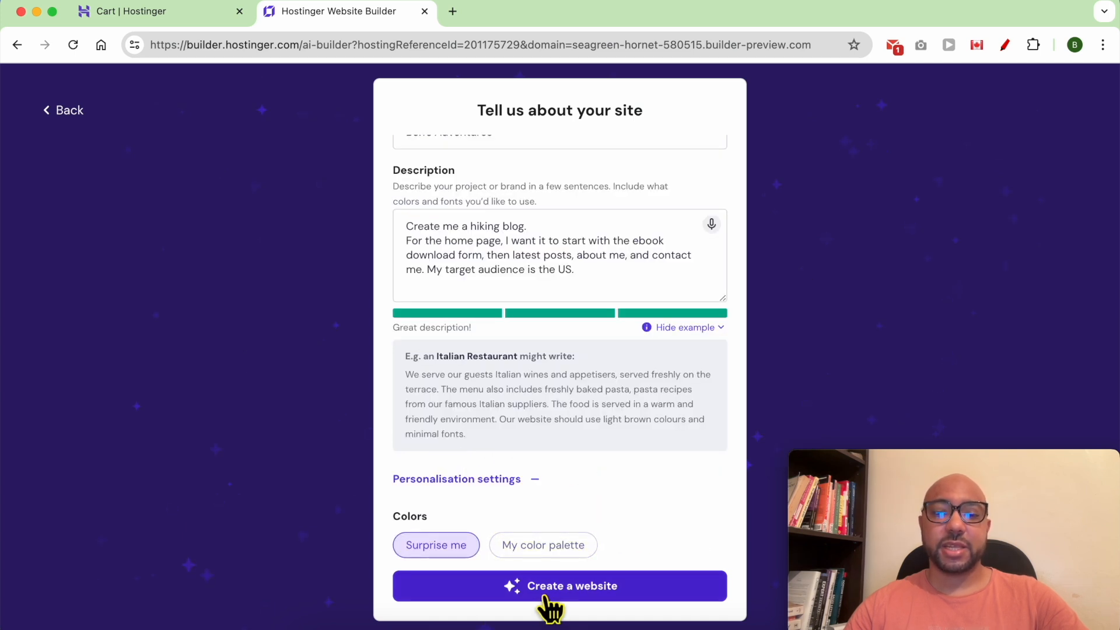
{"action": "left_click", "coordinate": [581, 590]}
Scroll through the generated hiking blog's sections down to the footer and back up.
{"action": "scroll", "coordinate": [548, 516], "scroll_direction": "down", "scroll_amount": 3}
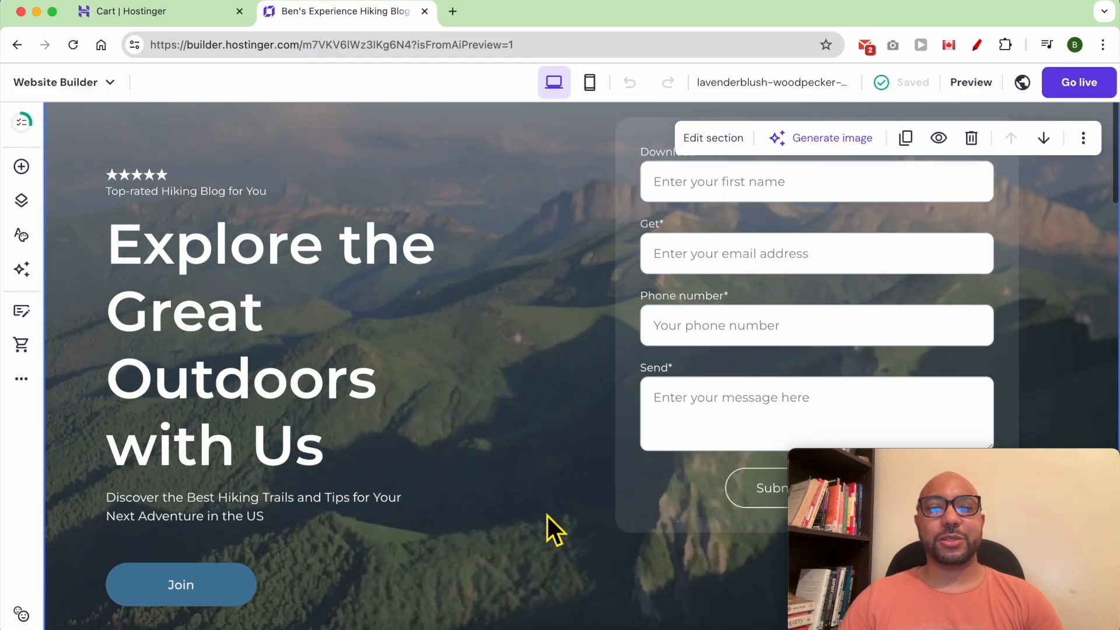
{"action": "scroll", "coordinate": [547, 516], "scroll_direction": "down", "scroll_amount": 10}
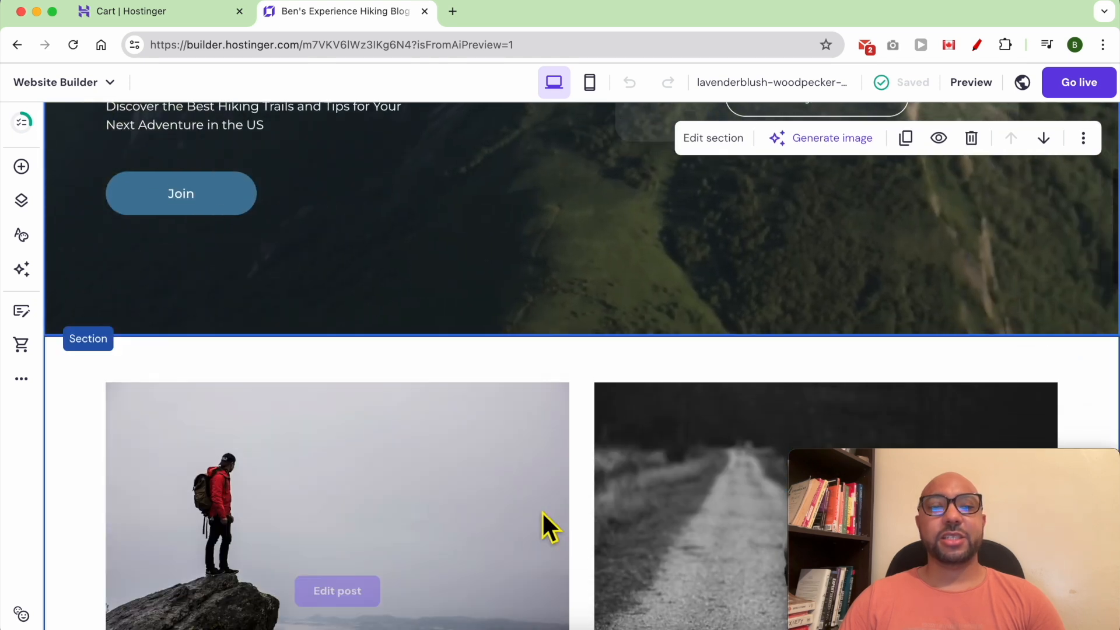
{"action": "scroll", "coordinate": [543, 513], "scroll_direction": "down", "scroll_amount": 3}
{"action": "scroll", "coordinate": [543, 513], "scroll_direction": "down", "scroll_amount": 3}
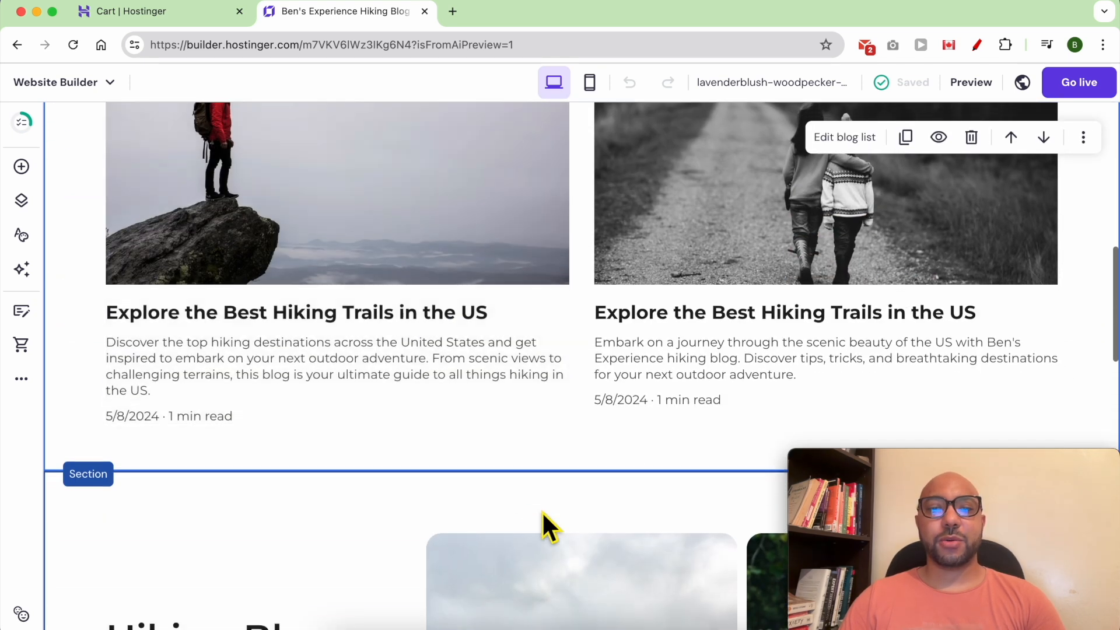
{"action": "scroll", "coordinate": [543, 513], "scroll_direction": "down", "scroll_amount": 15}
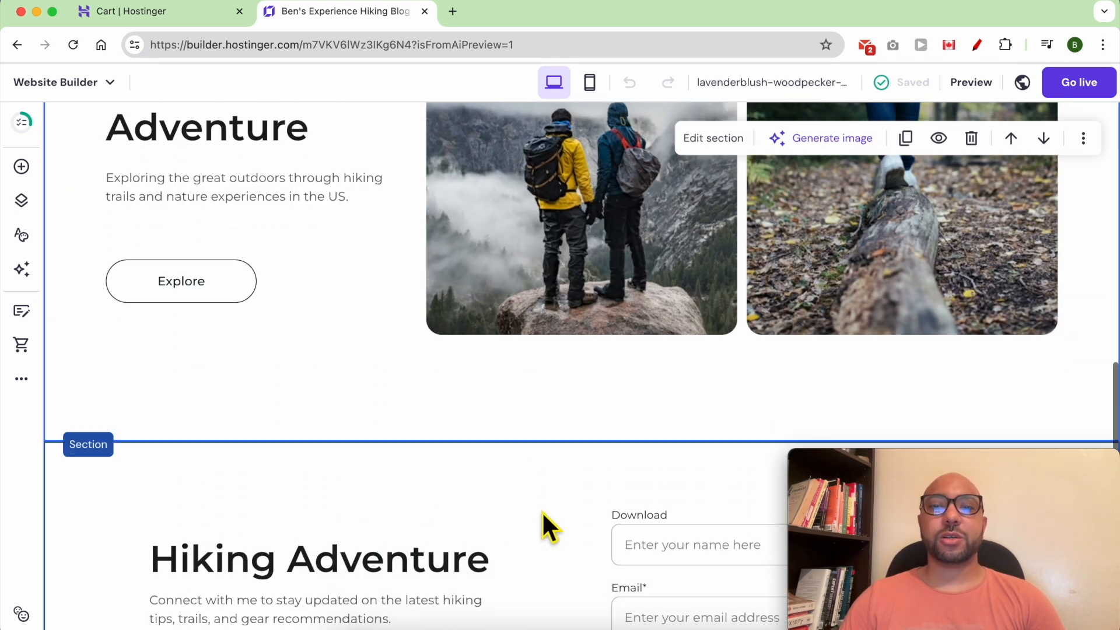
{"action": "scroll", "coordinate": [542, 513], "scroll_direction": "down", "scroll_amount": 14}
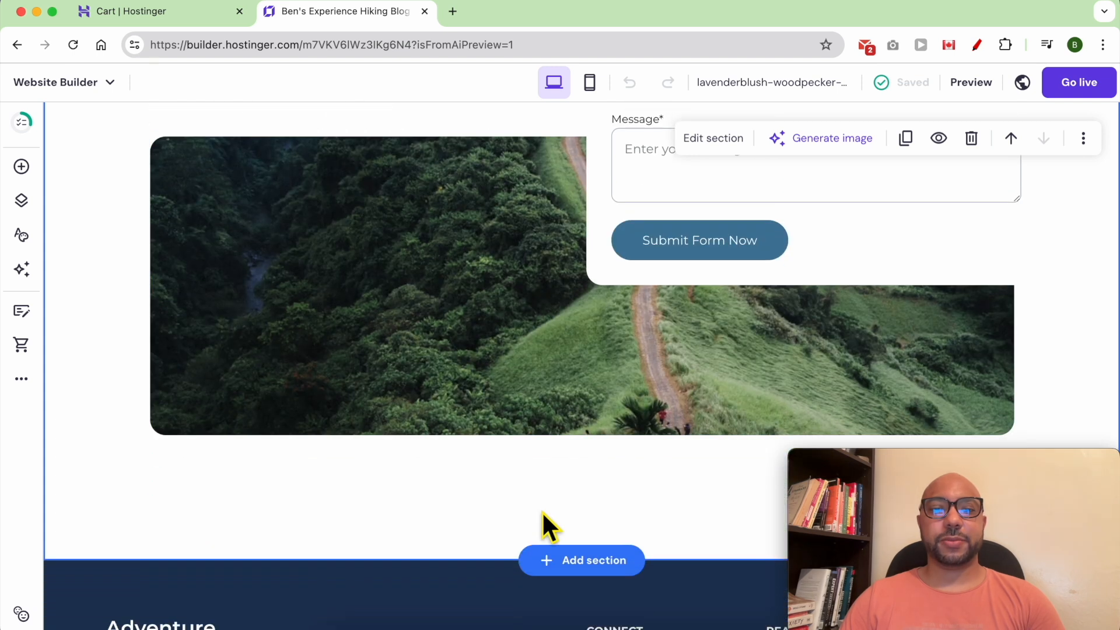
{"action": "scroll", "coordinate": [547, 527], "scroll_direction": "down", "scroll_amount": 6}
{"action": "scroll", "coordinate": [575, 287], "scroll_direction": "up", "scroll_amount": 14}
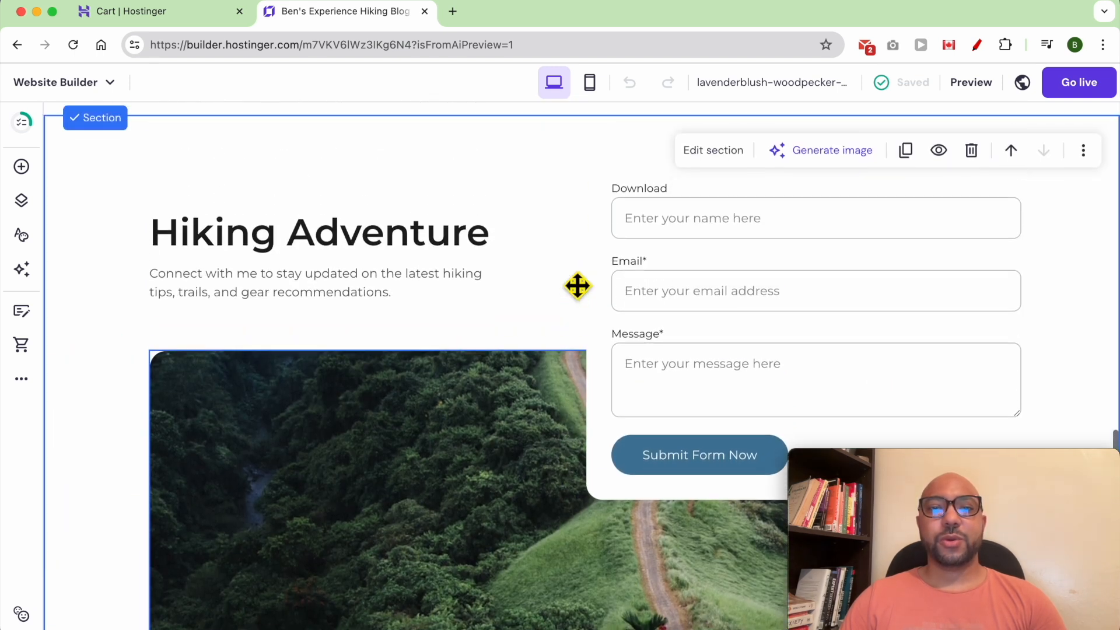
{"action": "scroll", "coordinate": [575, 292], "scroll_direction": "up", "scroll_amount": 16}
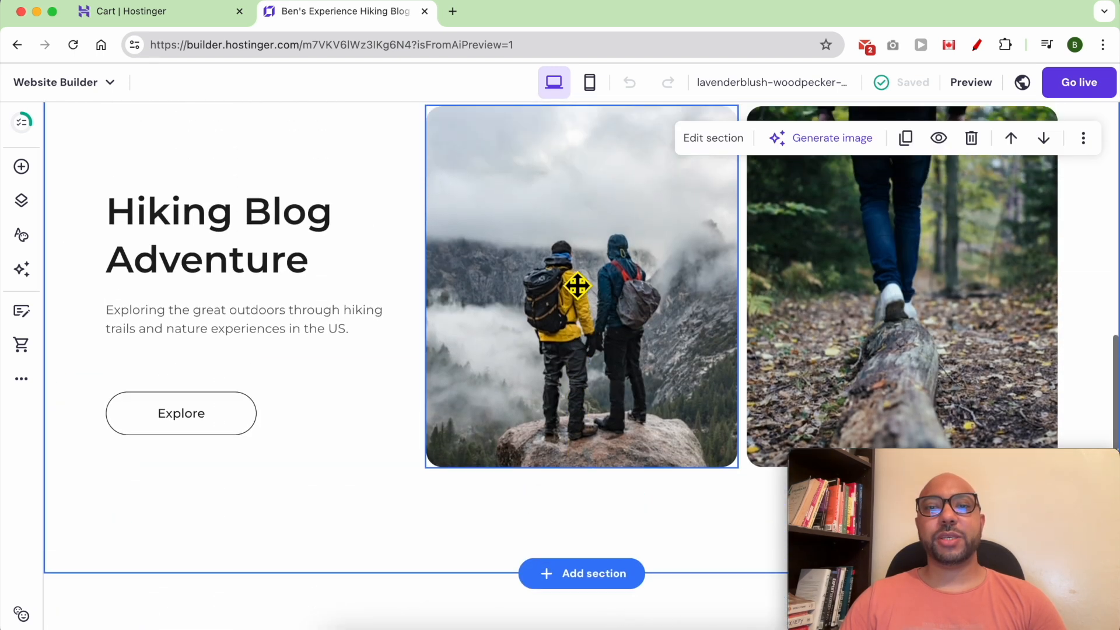
{"action": "scroll", "coordinate": [571, 280], "scroll_direction": "up", "scroll_amount": 20}
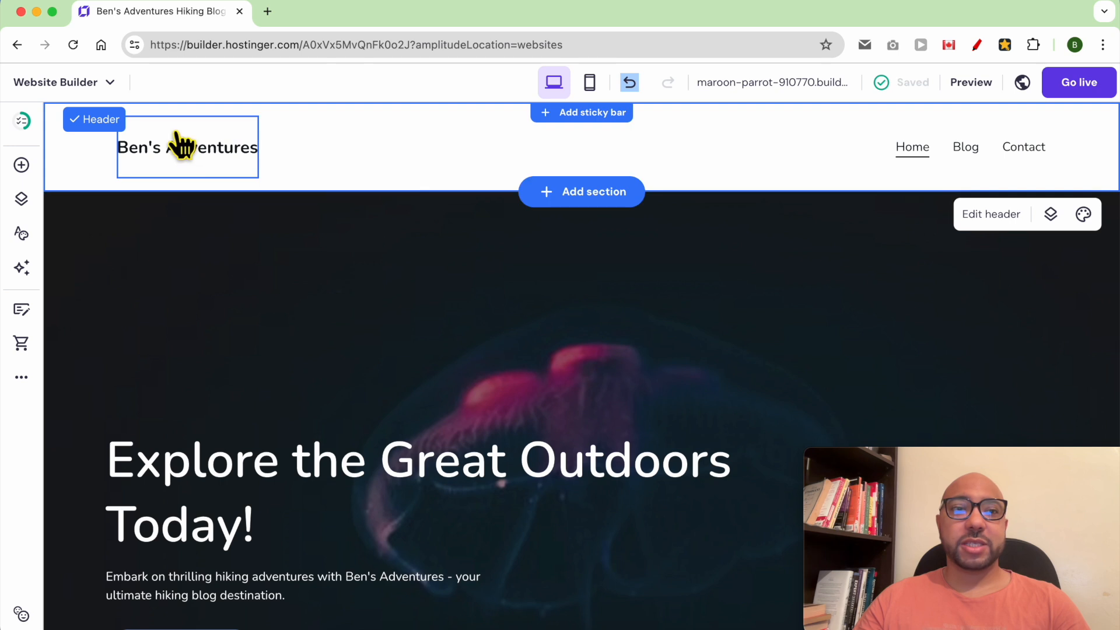
Tighten the header link spacing and remove the header's top and bottom padding.
{"action": "left_click", "coordinate": [432, 301]}
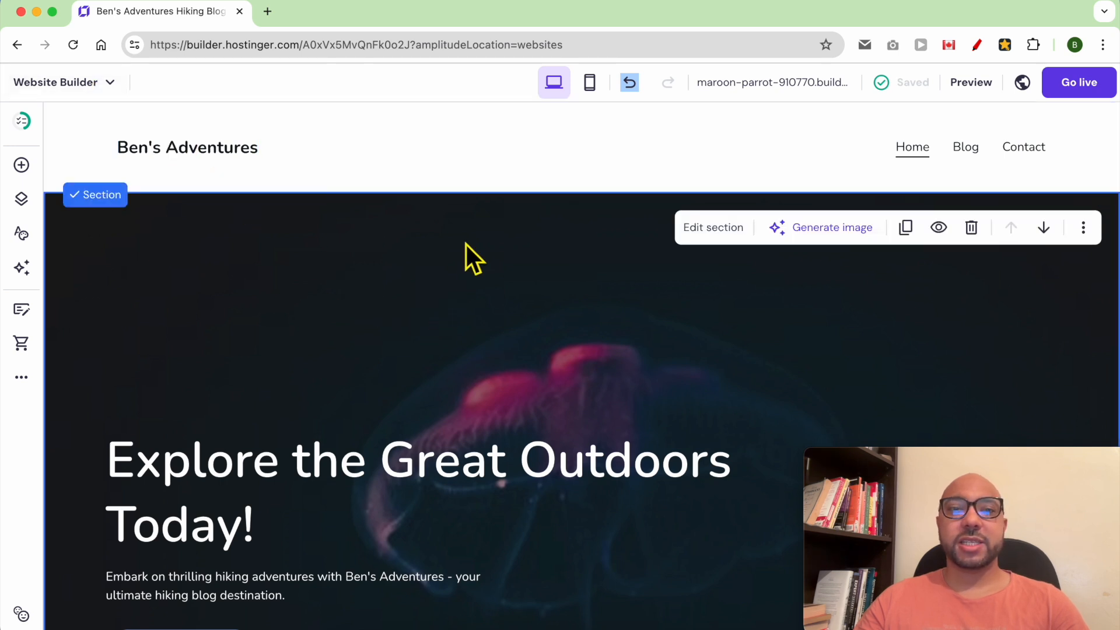
{"action": "left_click", "coordinate": [681, 148]}
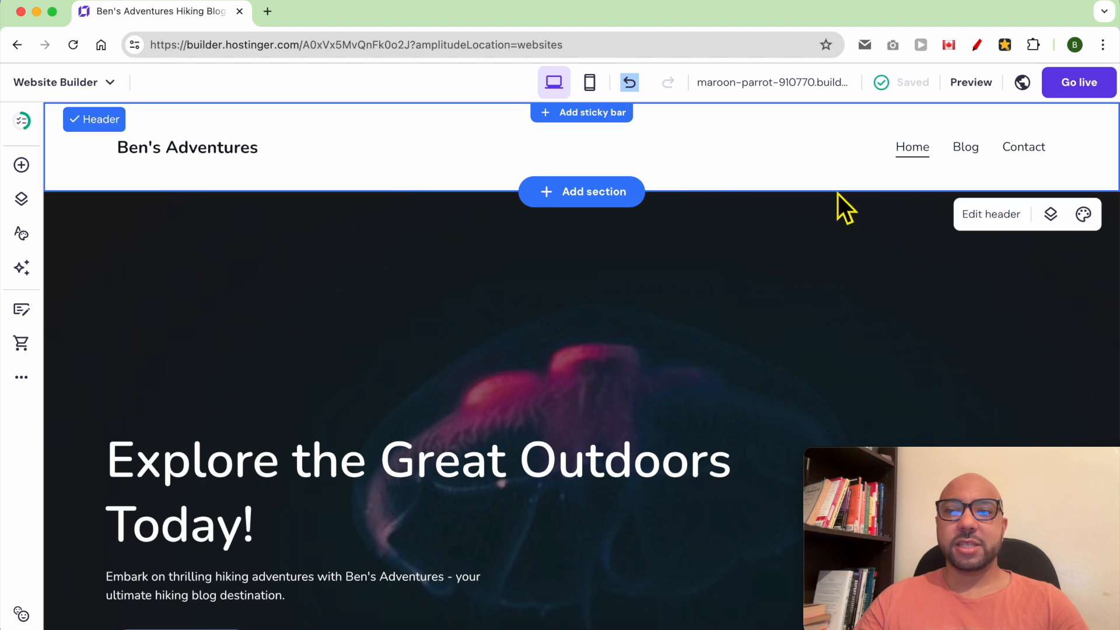
{"action": "left_click", "coordinate": [992, 217]}
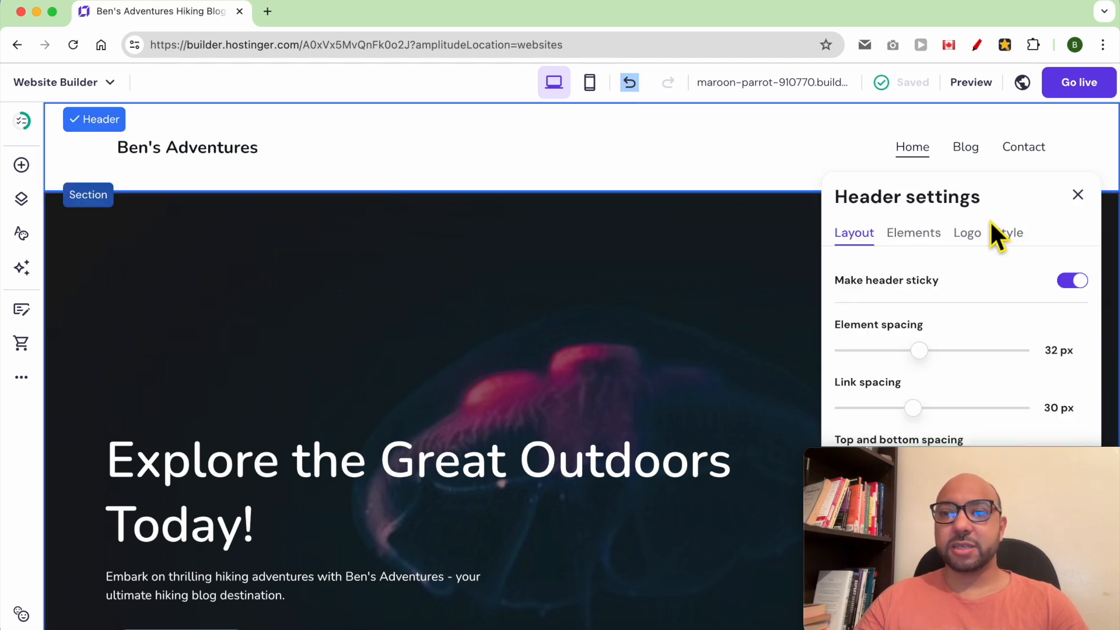
{"action": "left_click_drag", "start_coordinate": [943, 457], "coordinate": [154, 467]}
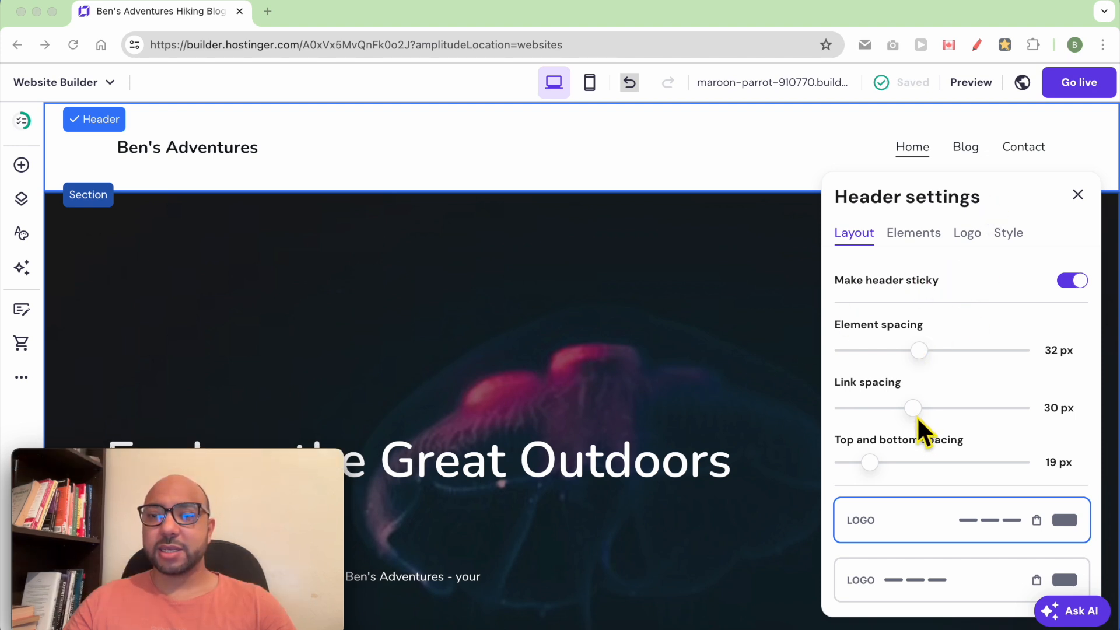
{"action": "mouse_move", "coordinate": [912, 408]}
{"action": "left_mouse_down"}
{"action": "mouse_move", "coordinate": [888, 419]}
{"action": "mouse_move", "coordinate": [927, 425]}
{"action": "mouse_move", "coordinate": [918, 425]}
{"action": "left_mouse_up"}
{"action": "left_click_drag", "start_coordinate": [882, 480], "coordinate": [848, 473]}
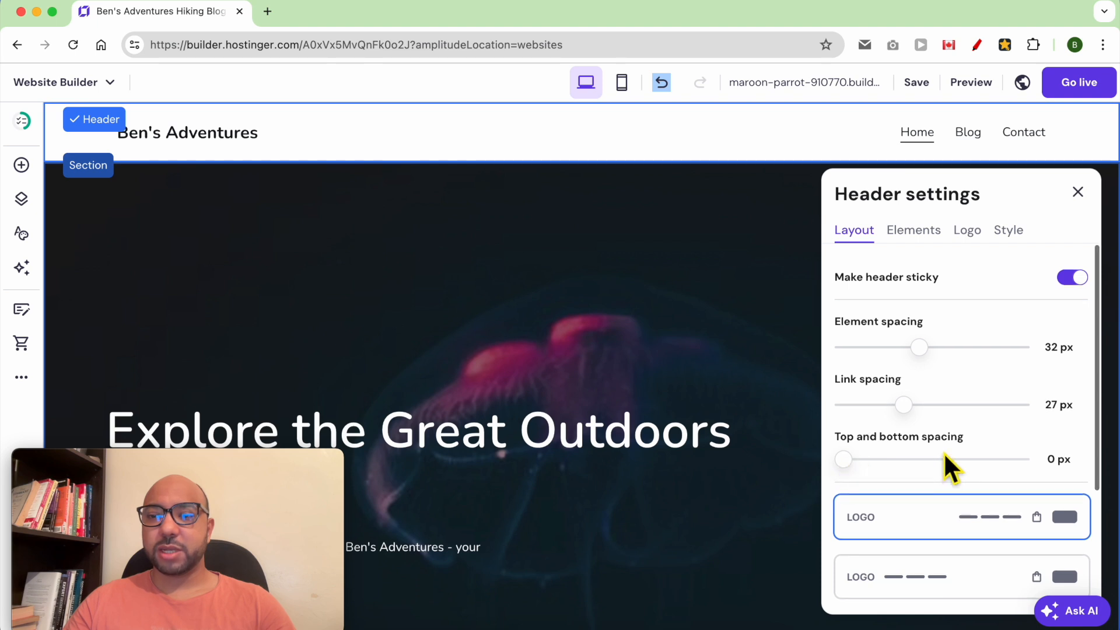
Set the header layout to links left with logo centred, and keep it sticky.
{"action": "scroll", "coordinate": [944, 453], "scroll_direction": "down", "scroll_amount": 2}
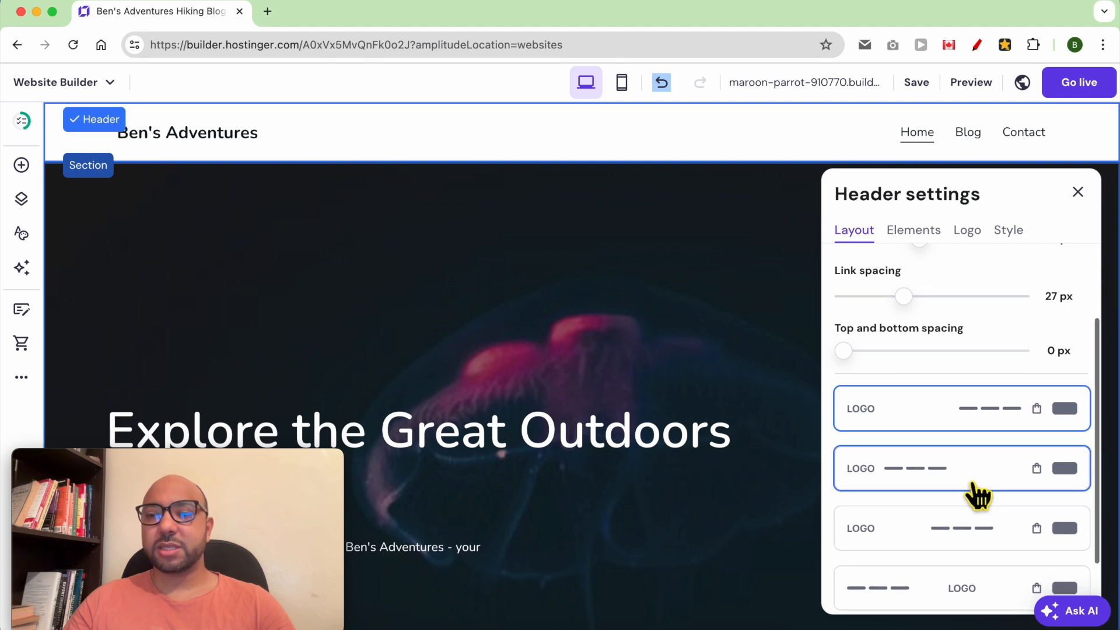
{"action": "scroll", "coordinate": [978, 530], "scroll_direction": "down", "scroll_amount": 1}
{"action": "left_click", "coordinate": [972, 551]}
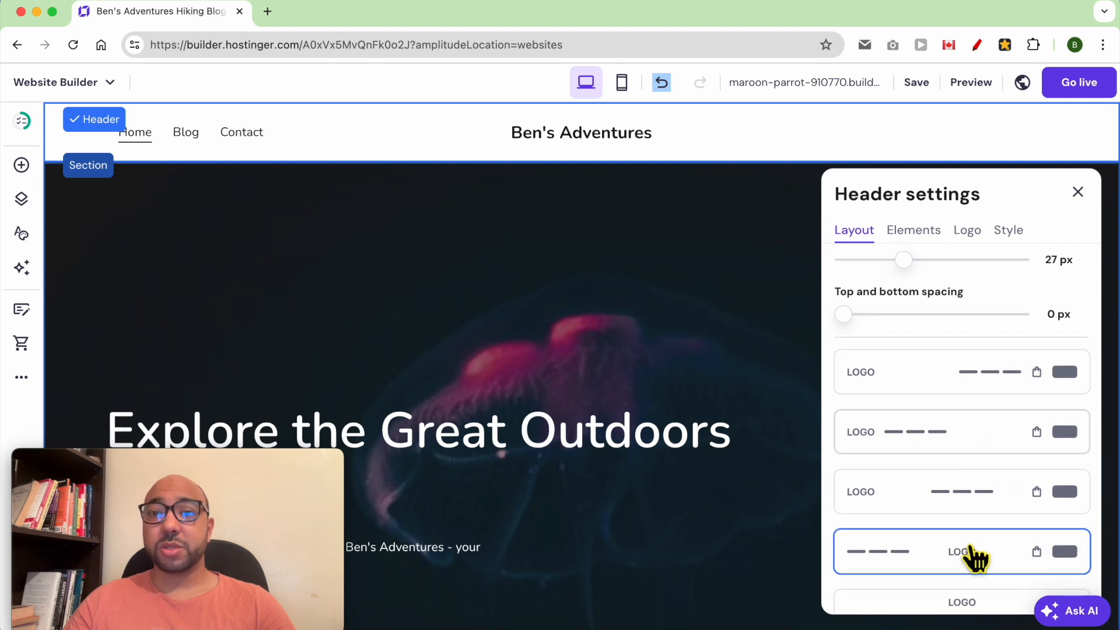
{"action": "scroll", "coordinate": [996, 520], "scroll_direction": "down", "scroll_amount": 1}
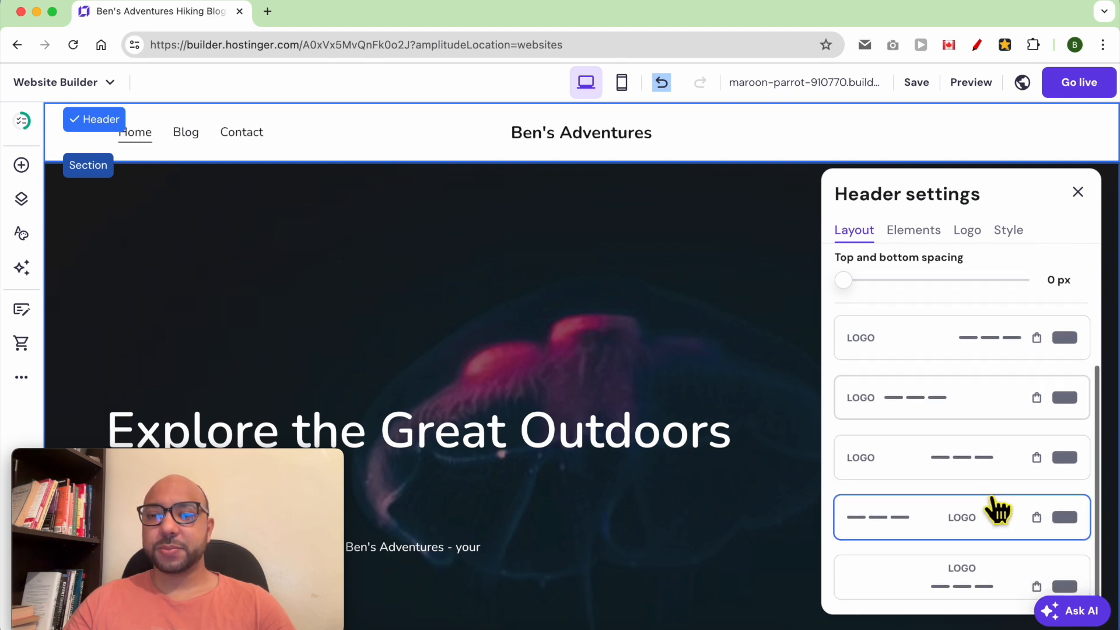
{"action": "scroll", "coordinate": [997, 516], "scroll_direction": "up", "scroll_amount": 5}
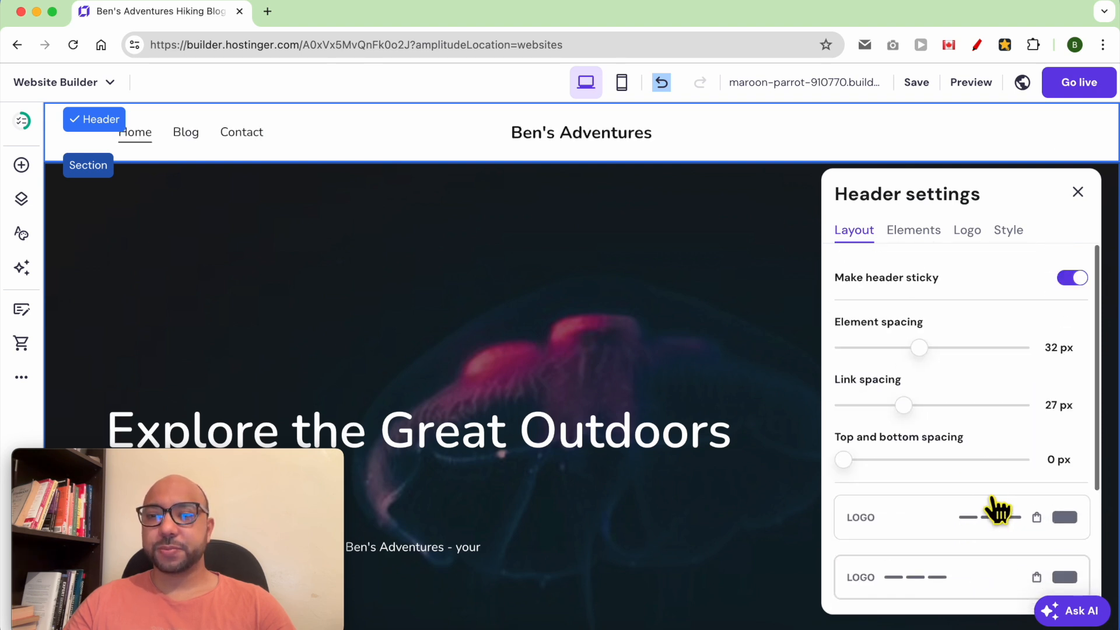
{"action": "left_click", "coordinate": [1072, 279]}
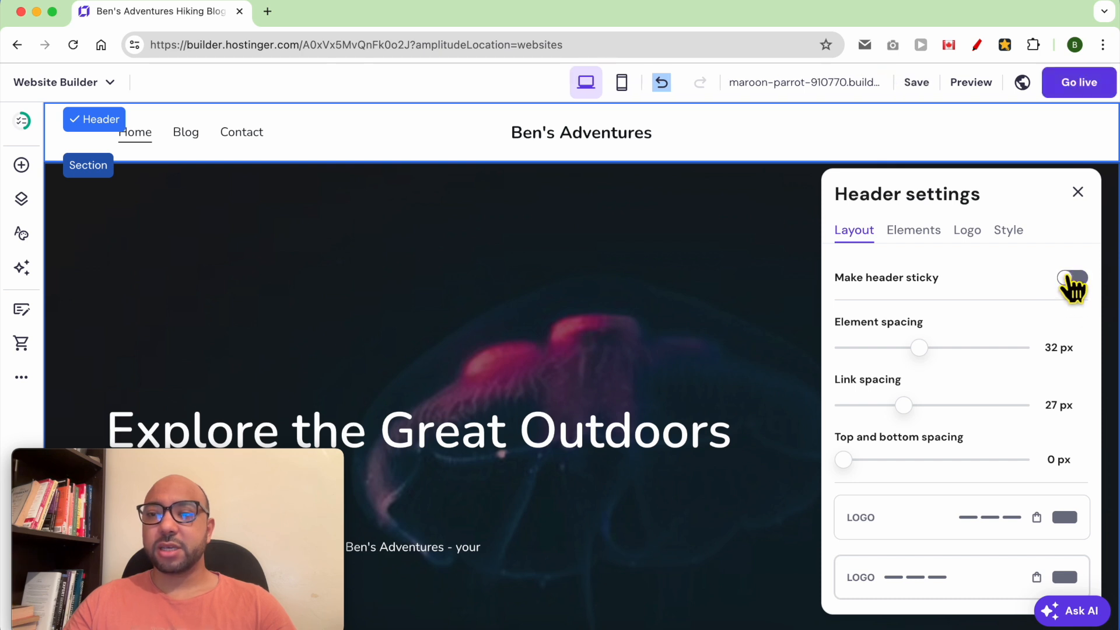
{"action": "left_click", "coordinate": [1073, 279]}
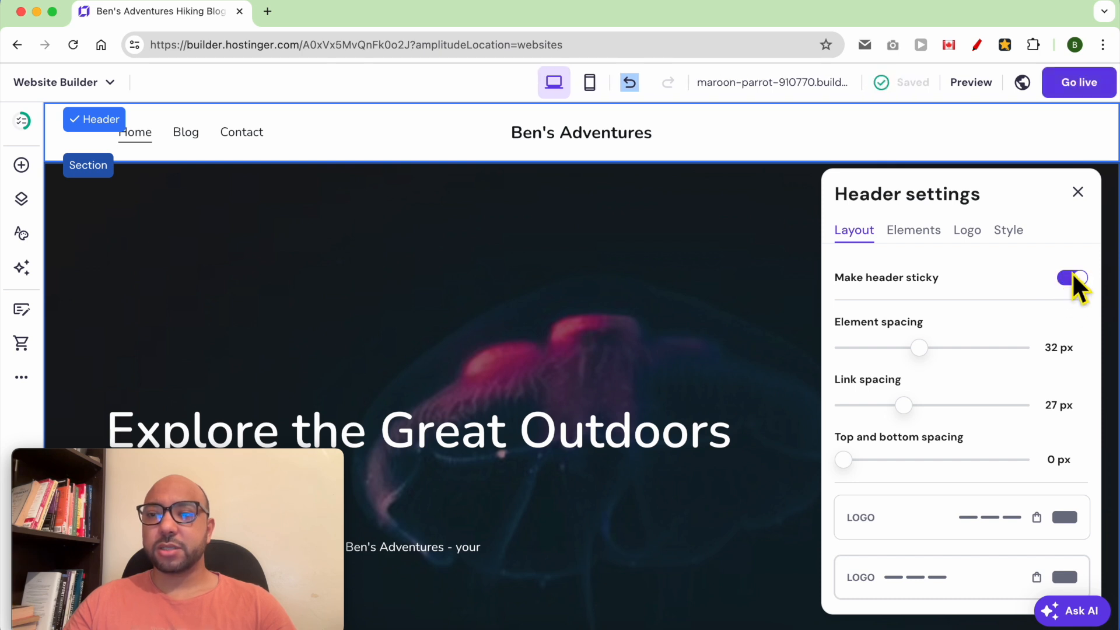
{"action": "left_click", "coordinate": [918, 243]}
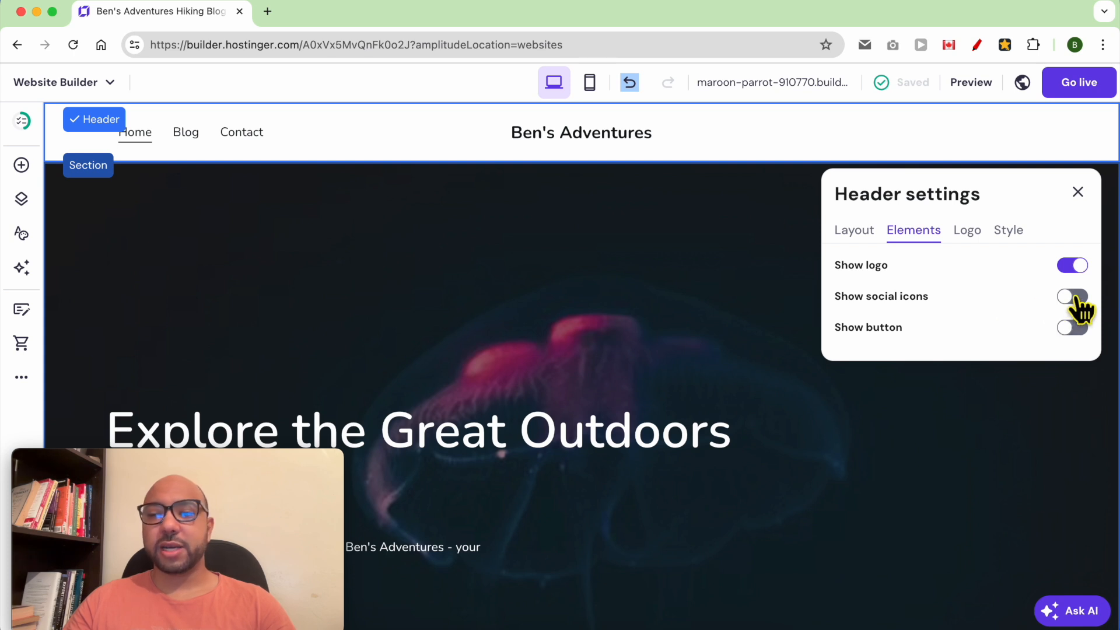
Keep the logo shown and enable social icons and a button in the header.
{"action": "left_click", "coordinate": [1075, 267]}
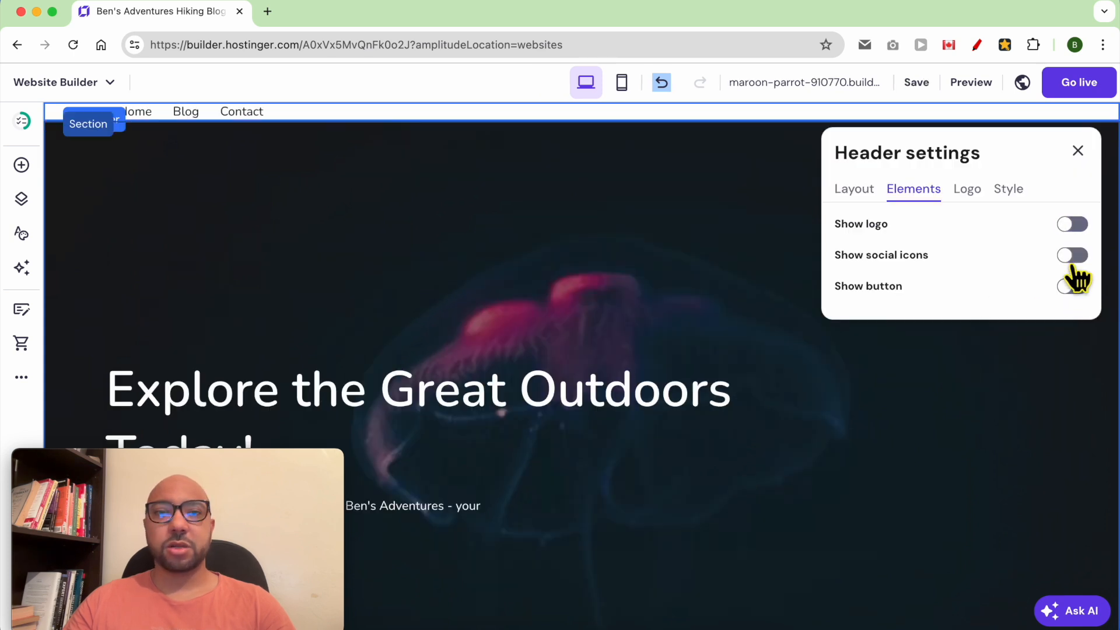
{"action": "left_click", "coordinate": [1079, 226]}
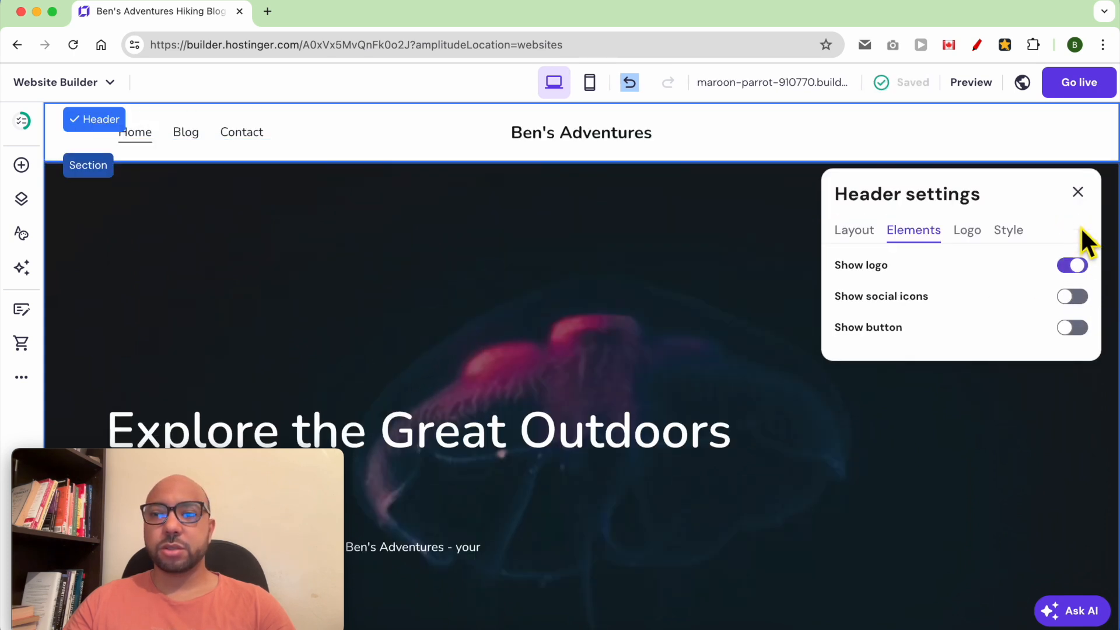
{"action": "left_click", "coordinate": [1069, 299]}
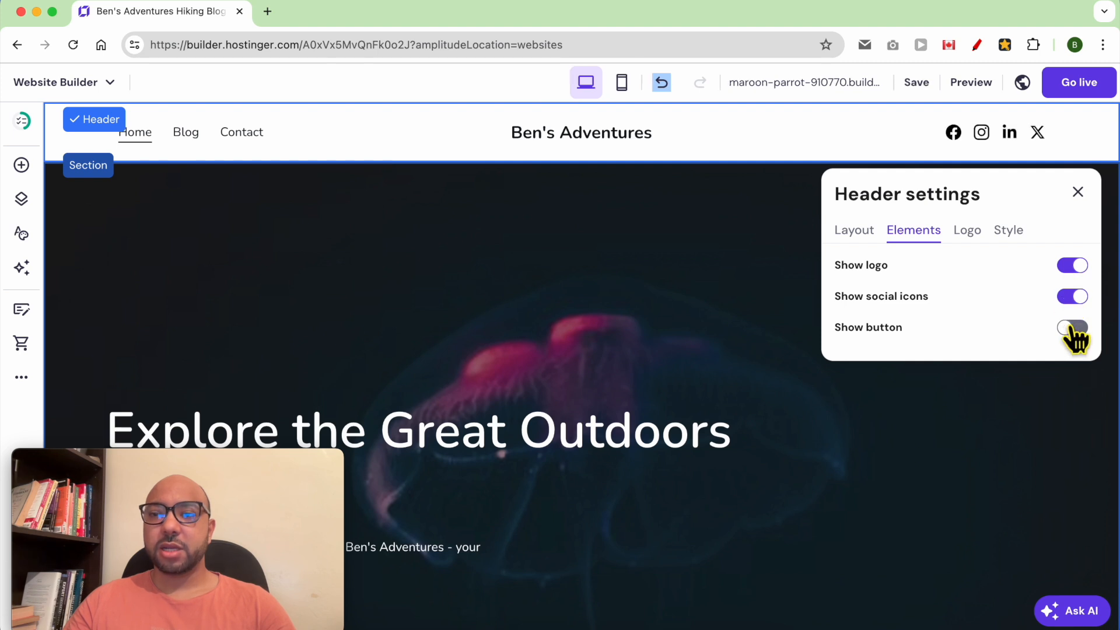
{"action": "left_click", "coordinate": [1072, 329]}
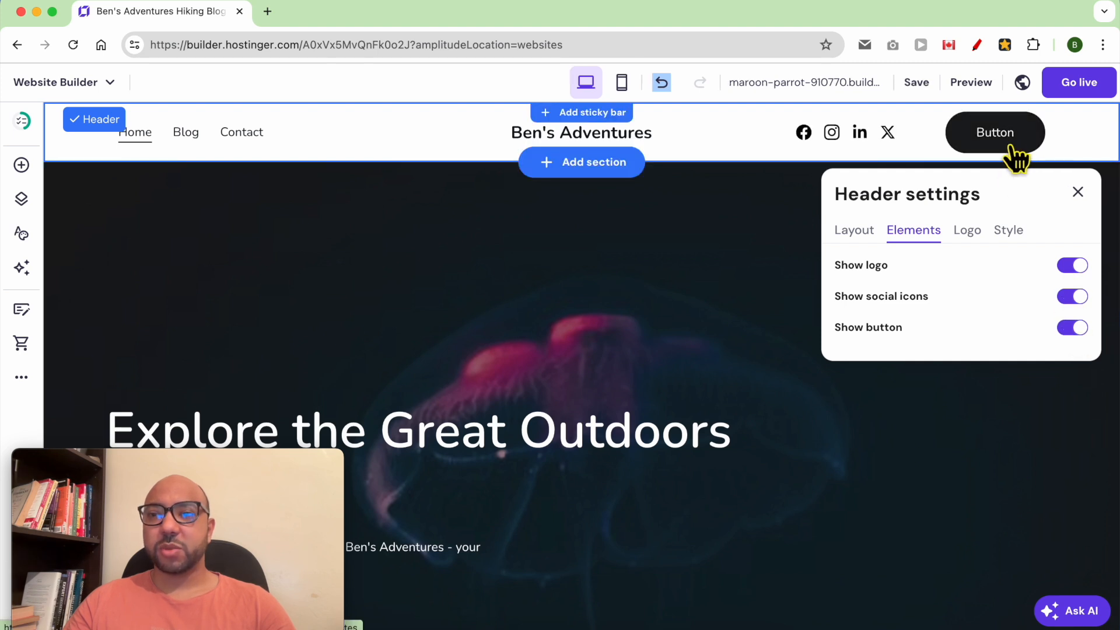
{"action": "left_click", "coordinate": [967, 232]}
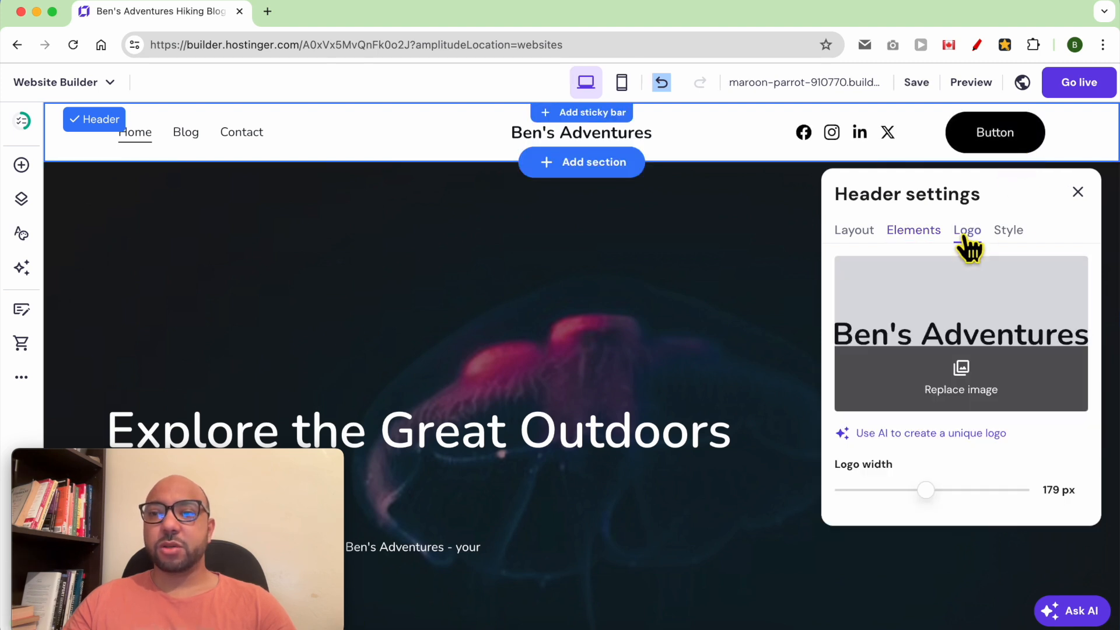
Keep the current header logo but narrow it from 179 px to about 160 px wide.
{"action": "left_click", "coordinate": [977, 394]}
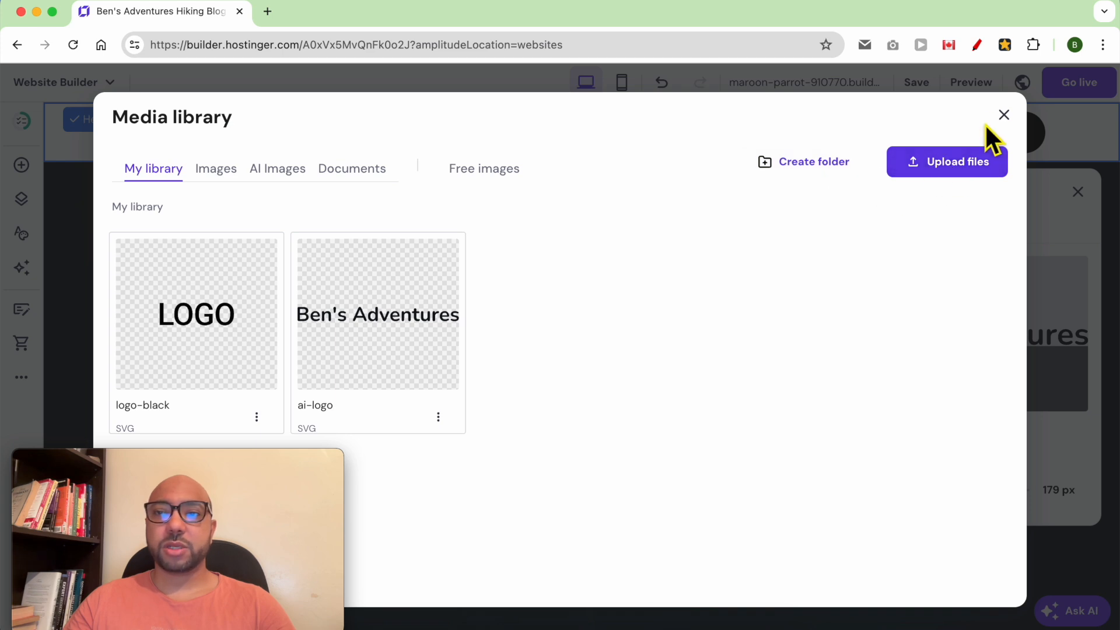
{"action": "left_click", "coordinate": [1003, 114]}
{"action": "mouse_move", "coordinate": [933, 489]}
{"action": "left_mouse_down"}
{"action": "mouse_move", "coordinate": [893, 495]}
{"action": "mouse_move", "coordinate": [938, 490]}
{"action": "mouse_move", "coordinate": [918, 492]}
{"action": "mouse_move", "coordinate": [928, 493]}
{"action": "left_mouse_up"}
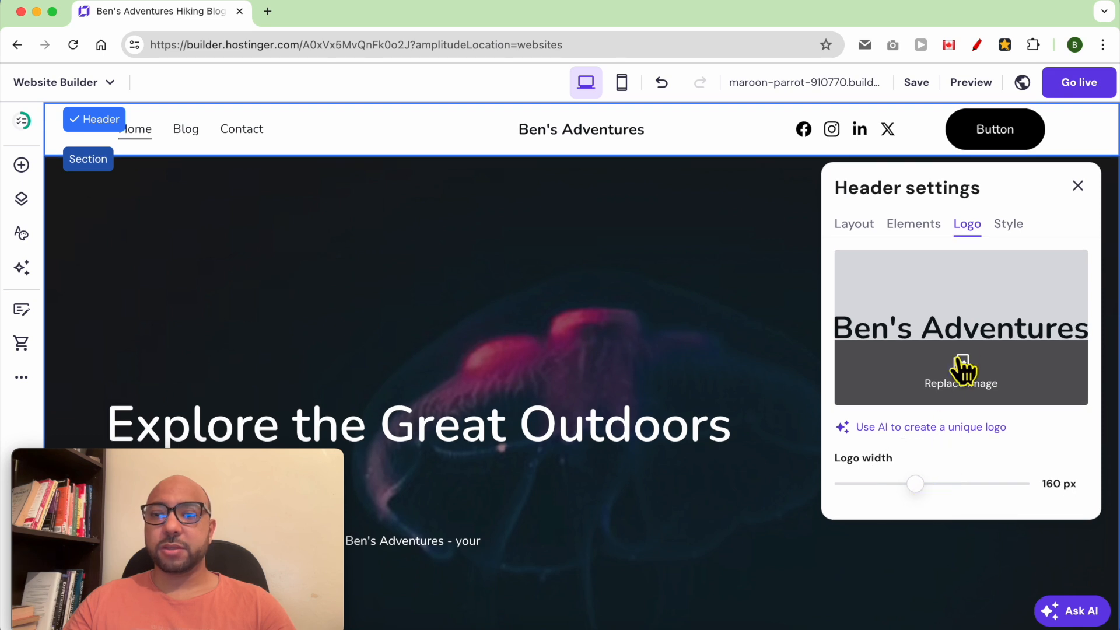
{"action": "left_click", "coordinate": [1012, 226]}
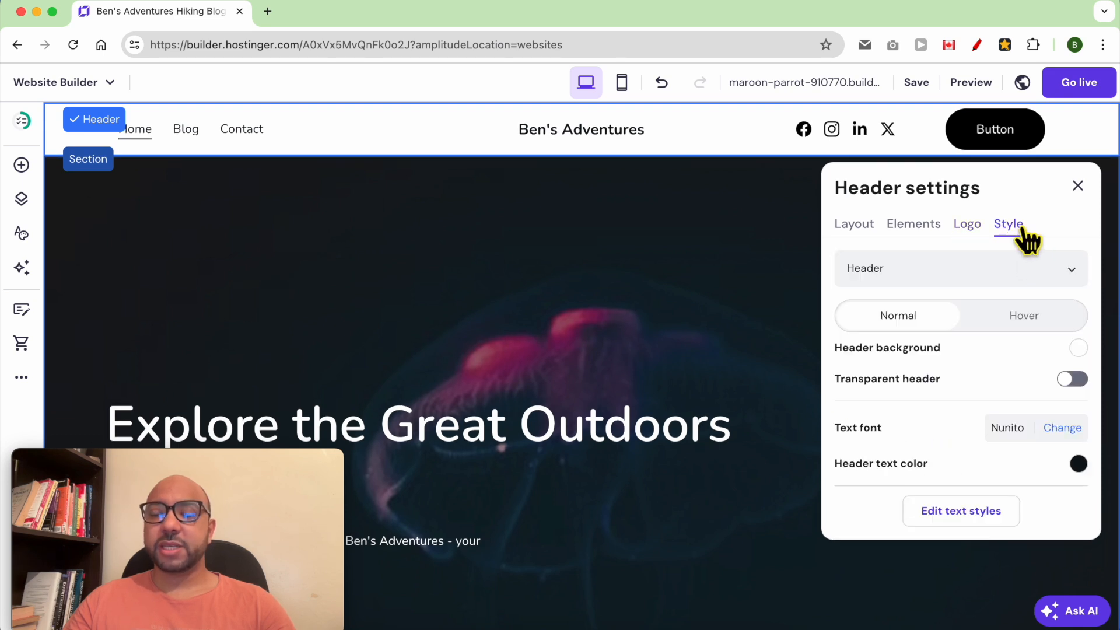
Choose Header in the Style settings, leaving the header background non-transparent.
{"action": "left_click", "coordinate": [922, 283]}
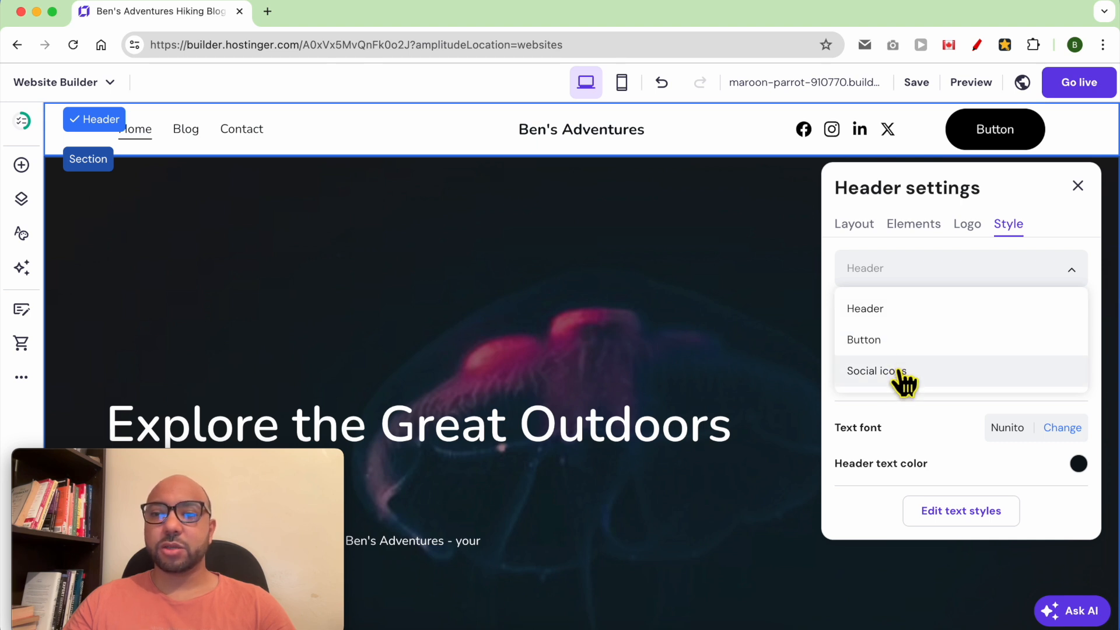
{"action": "left_click", "coordinate": [915, 310]}
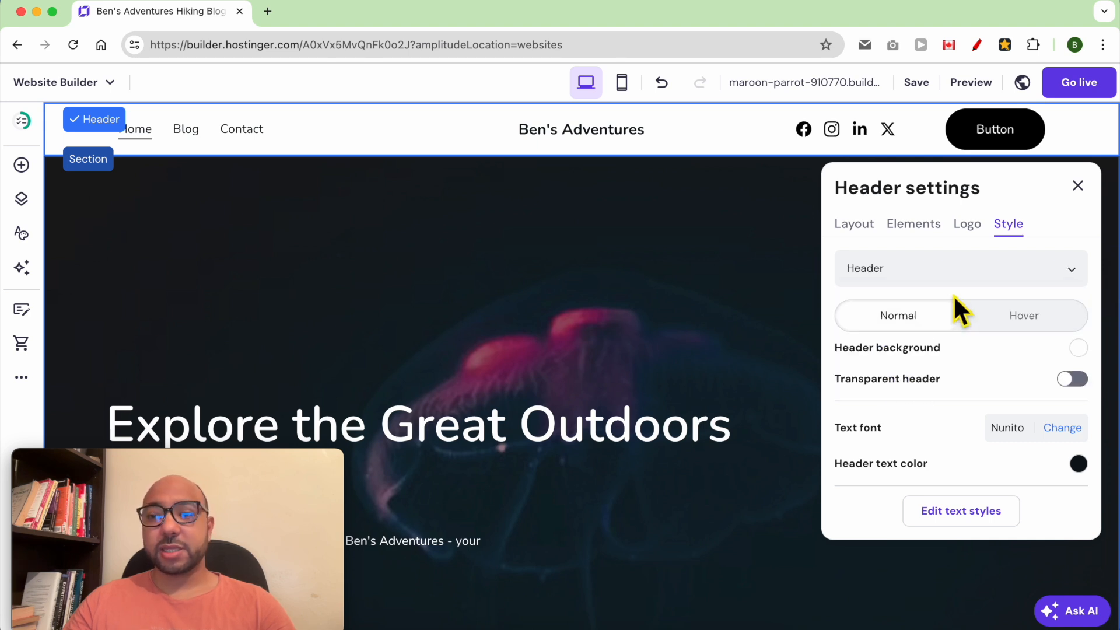
{"action": "scroll", "coordinate": [971, 373], "scroll_direction": "down", "scroll_amount": 2}
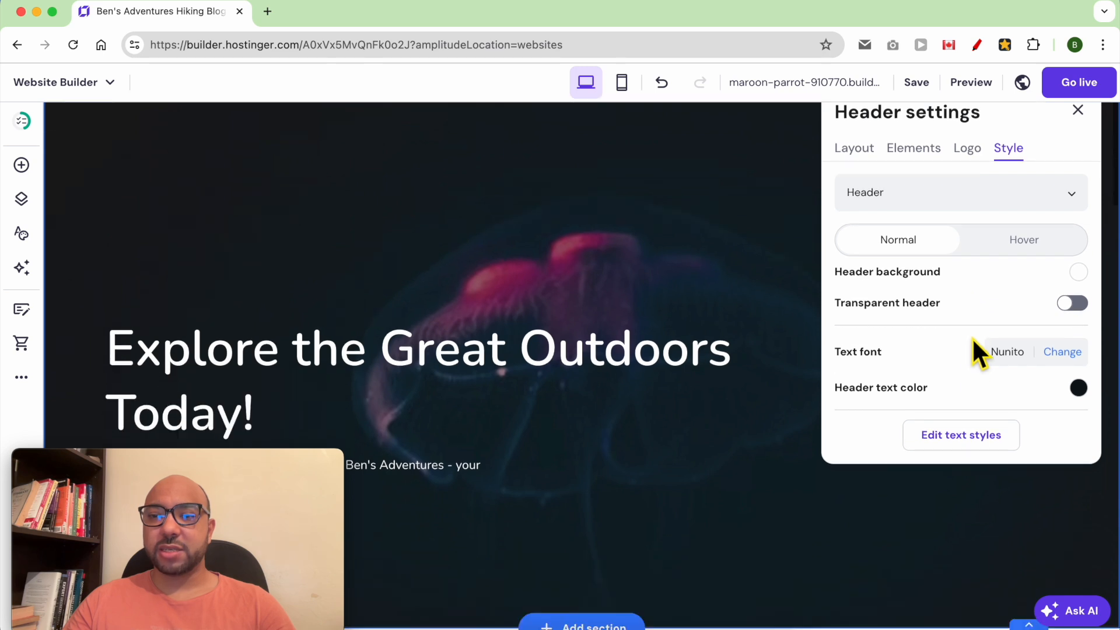
{"action": "scroll", "coordinate": [976, 350], "scroll_direction": "up", "scroll_amount": 2}
{"action": "left_click", "coordinate": [1075, 382]}
{"action": "left_click", "coordinate": [1075, 382]}
{"action": "scroll", "coordinate": [993, 438], "scroll_direction": "down", "scroll_amount": 2}
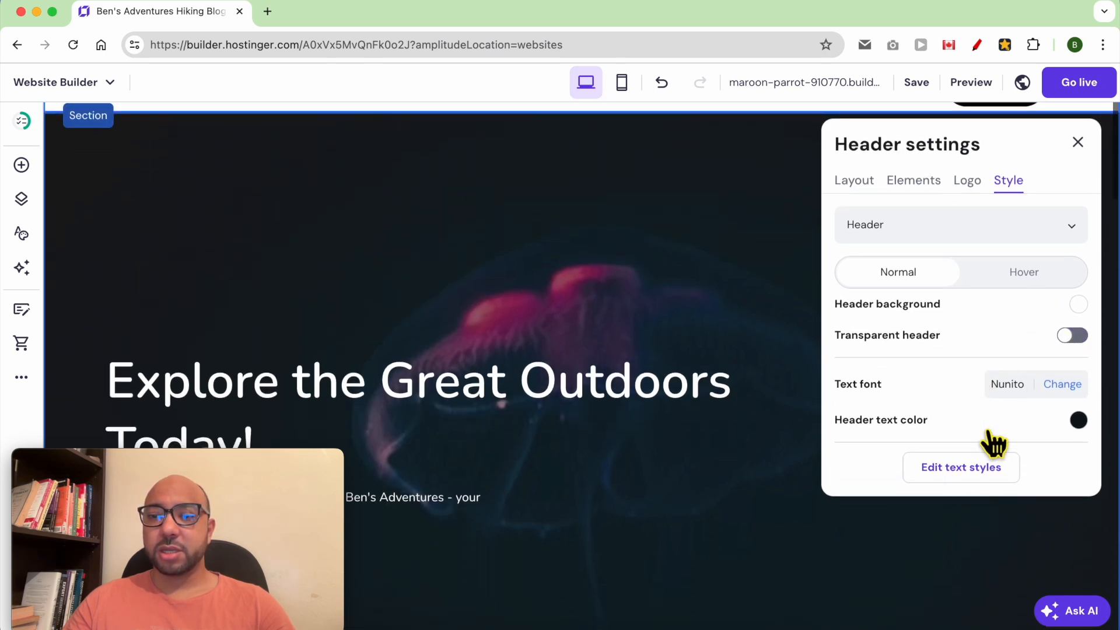
{"action": "scroll", "coordinate": [970, 426], "scroll_direction": "up", "scroll_amount": 2}
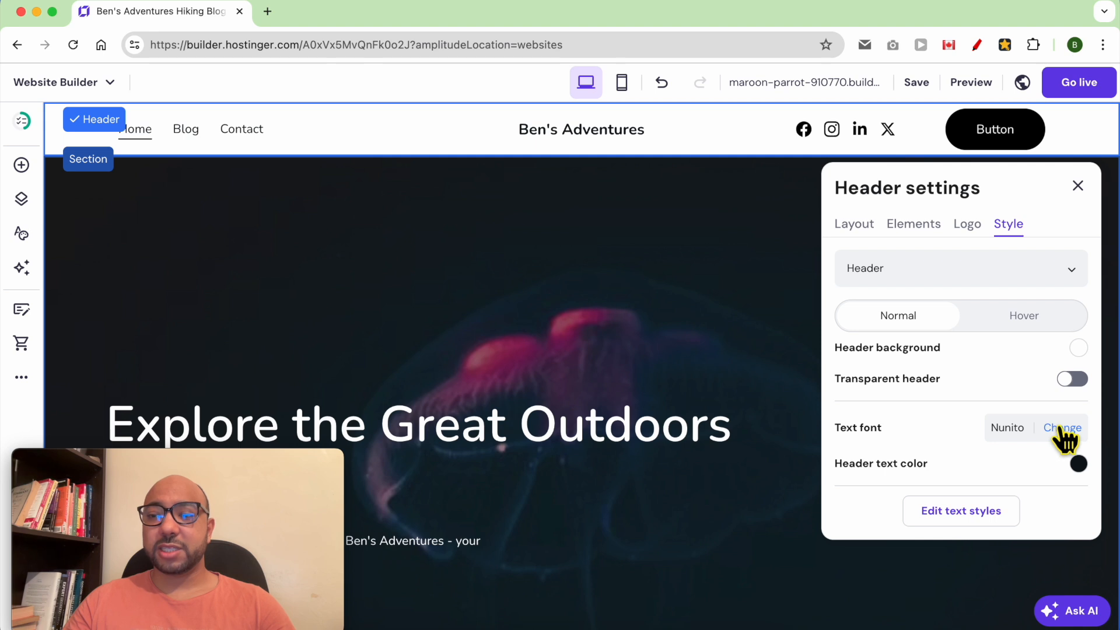
Set the header text font to Roboto Bold and its colour to black (#000000).
{"action": "left_click", "coordinate": [1059, 431]}
{"action": "mouse_move", "coordinate": [930, 360]}
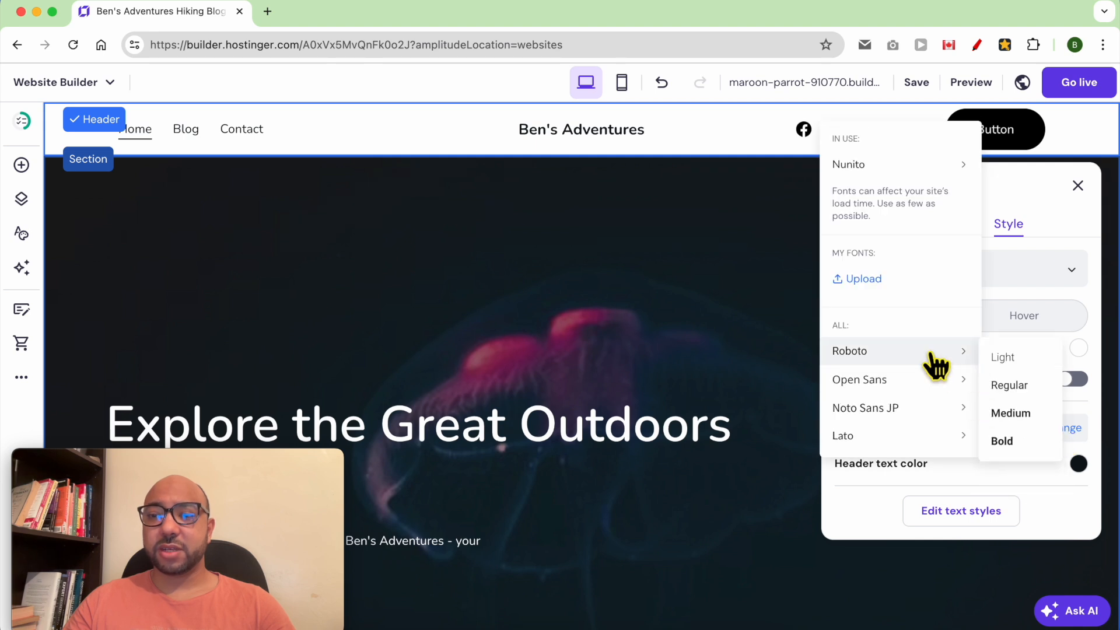
{"action": "left_click", "coordinate": [1018, 441]}
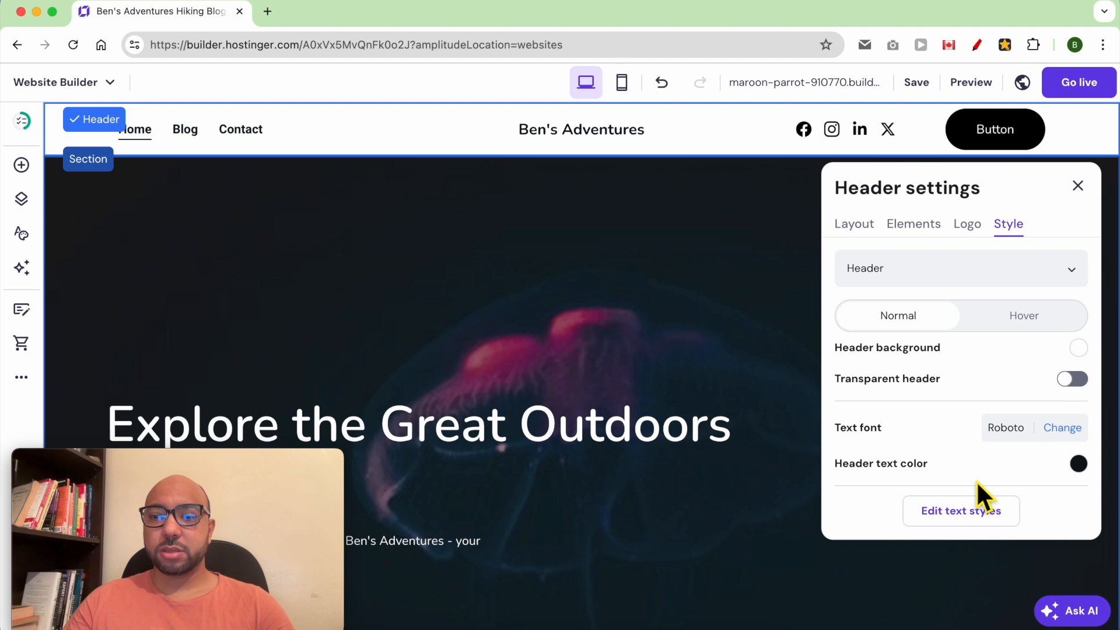
{"action": "left_click", "coordinate": [1078, 462]}
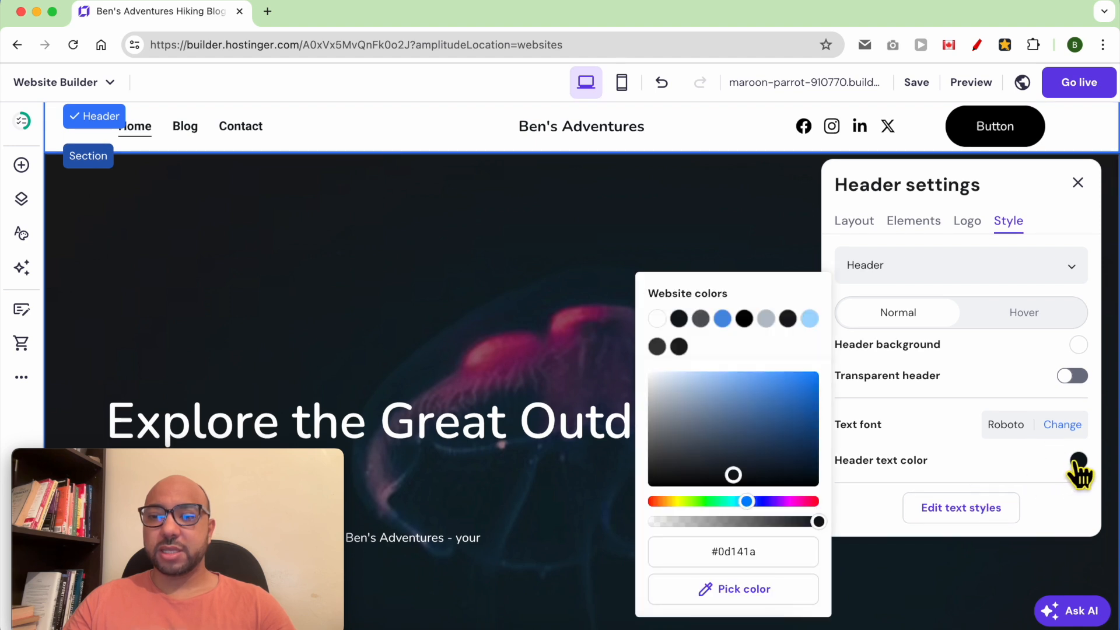
{"action": "left_click_drag", "start_coordinate": [770, 449], "coordinate": [786, 386]}
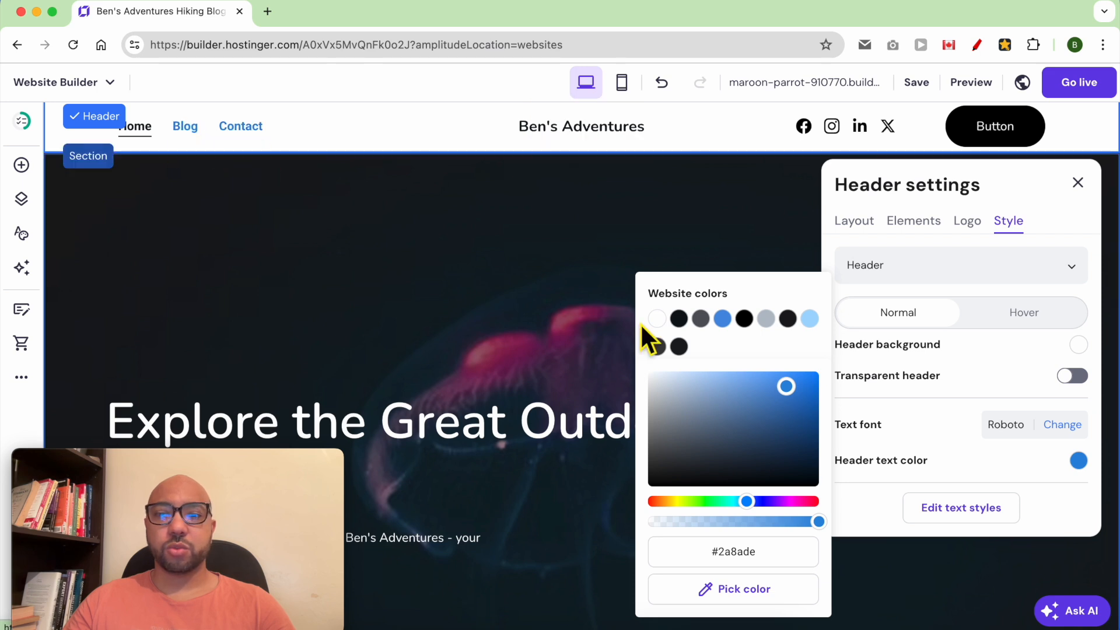
{"action": "left_click_drag", "start_coordinate": [812, 452], "coordinate": [827, 502]}
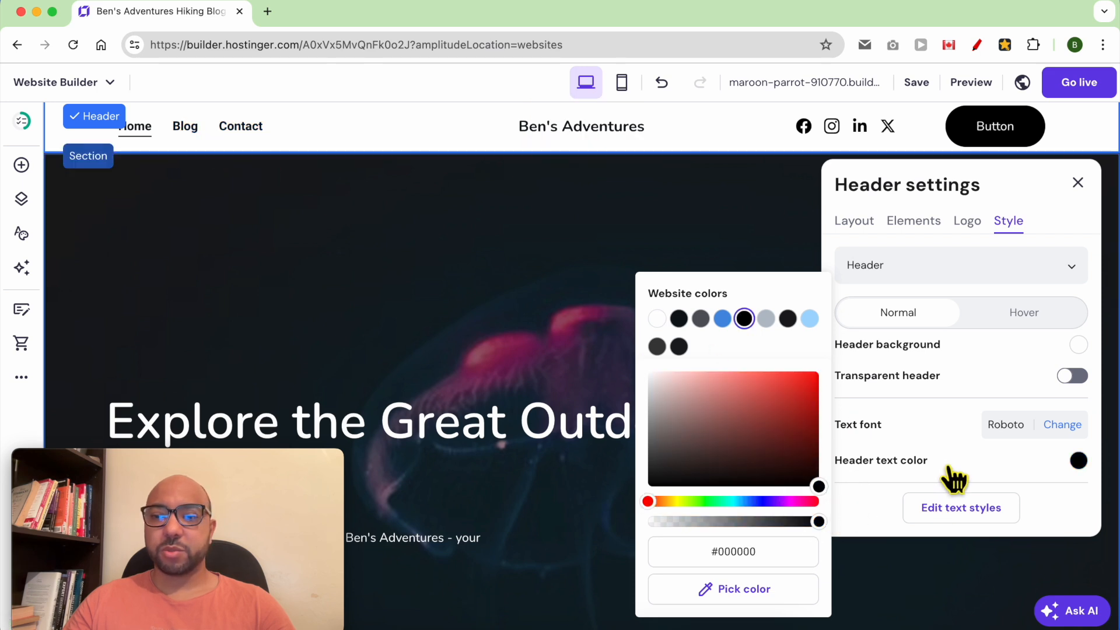
{"action": "left_click", "coordinate": [873, 508]}
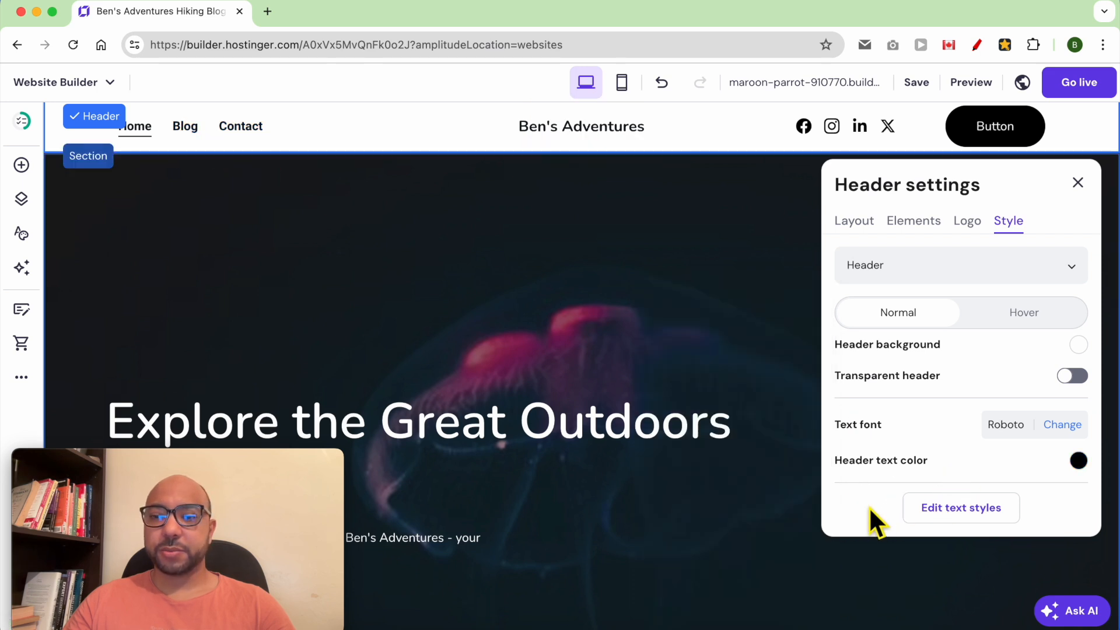
{"action": "left_click", "coordinate": [950, 279]}
Select the header button for styling and change its label from 'Button' to 'Newsletter'.
{"action": "left_click", "coordinate": [898, 336]}
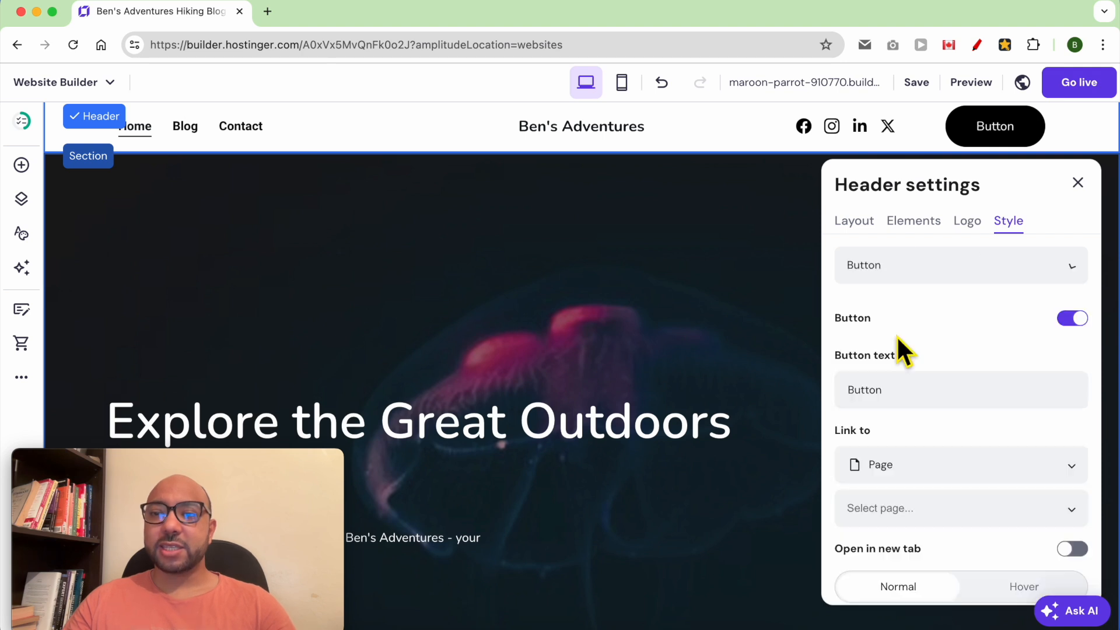
{"action": "left_click", "coordinate": [958, 269]}
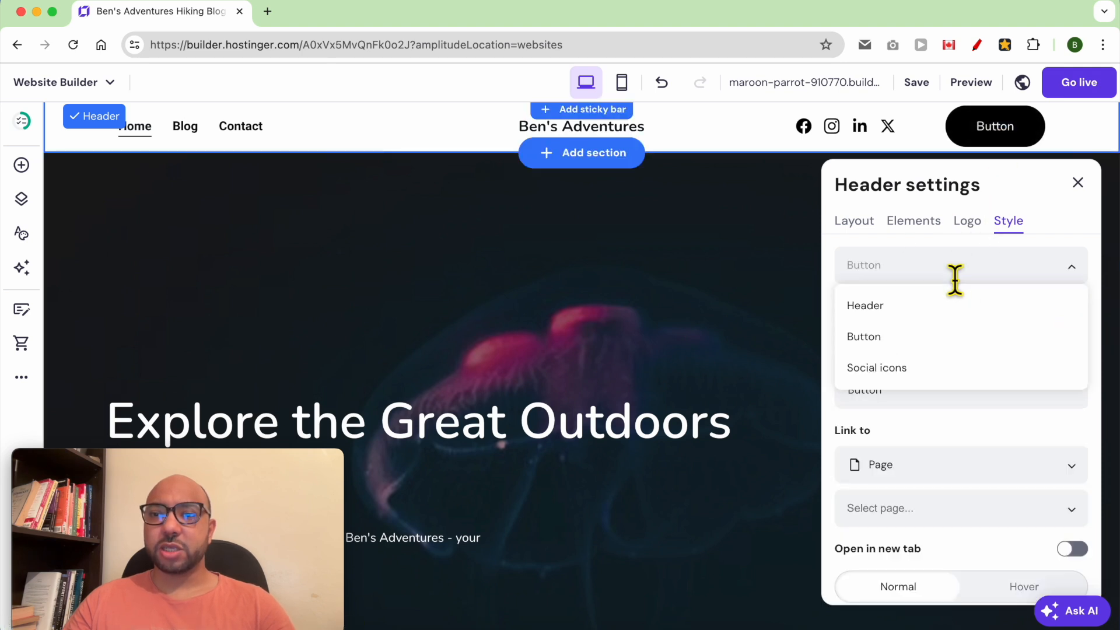
{"action": "left_click", "coordinate": [920, 343]}
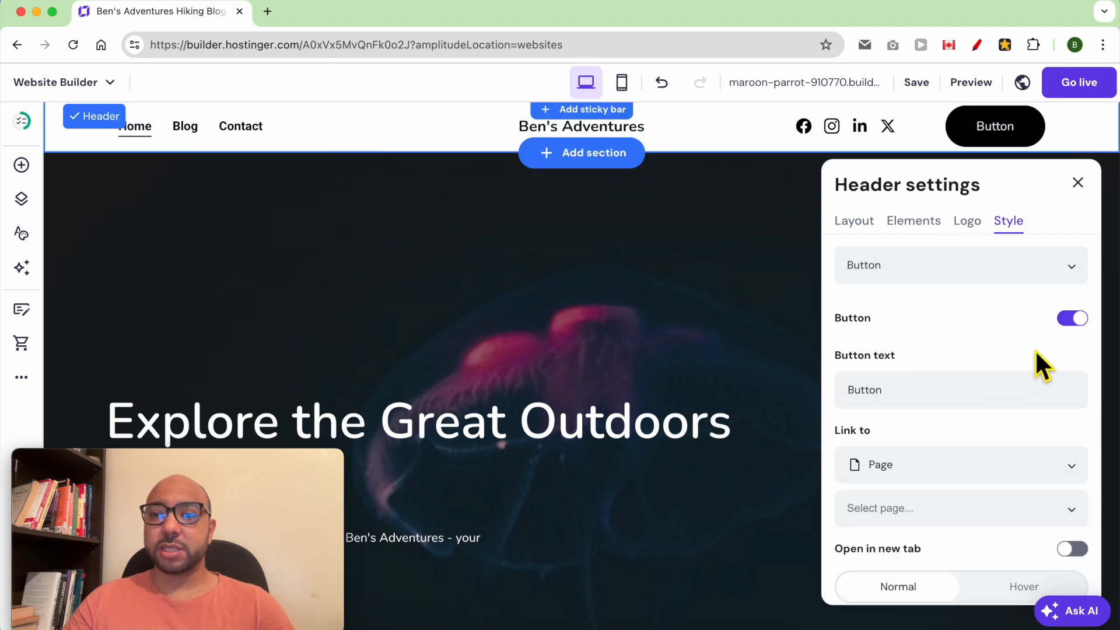
{"action": "left_click", "coordinate": [930, 390]}
{"action": "double_click", "coordinate": [931, 391]}
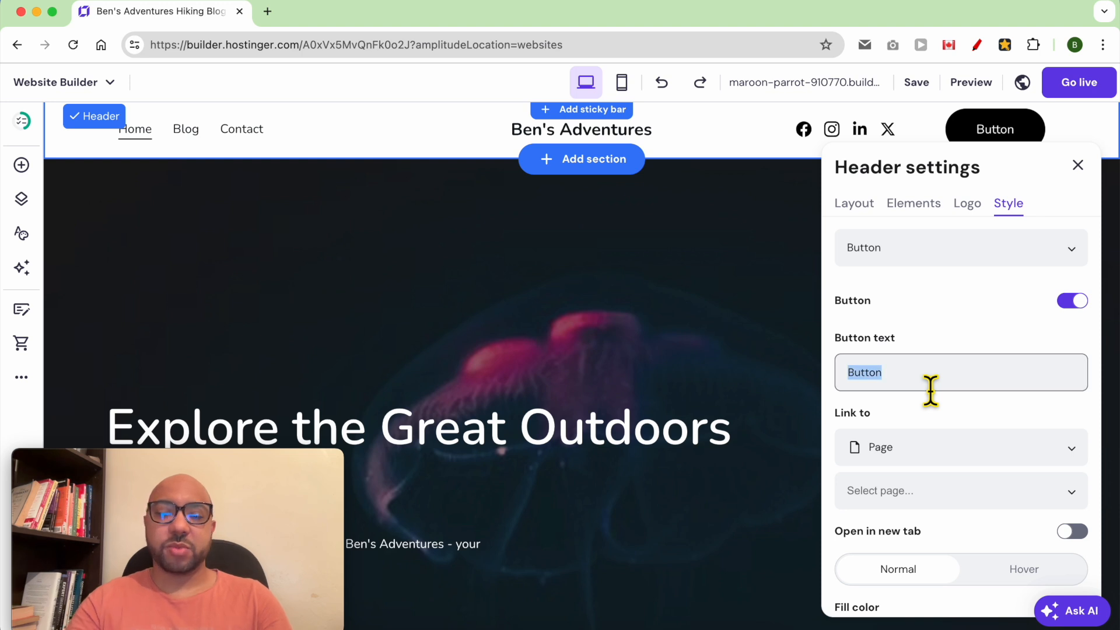
{"action": "type", "text": "News"}
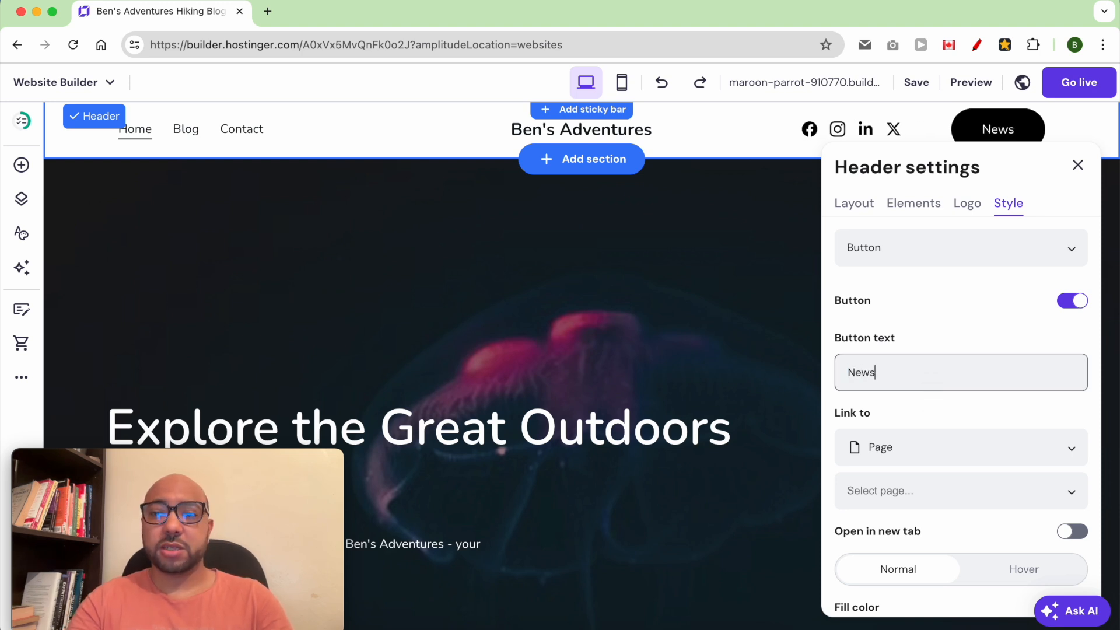
{"action": "type", "text": "letter"}
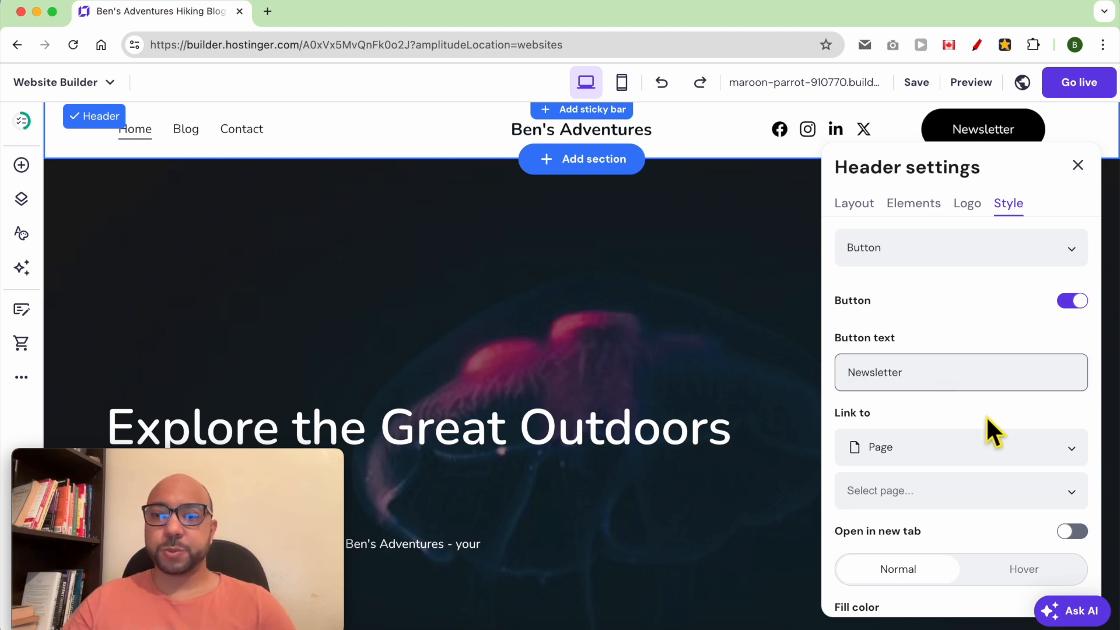
Bring up the Link to choices for the Newsletter button.
{"action": "scroll", "coordinate": [922, 418], "scroll_direction": "down", "scroll_amount": 2}
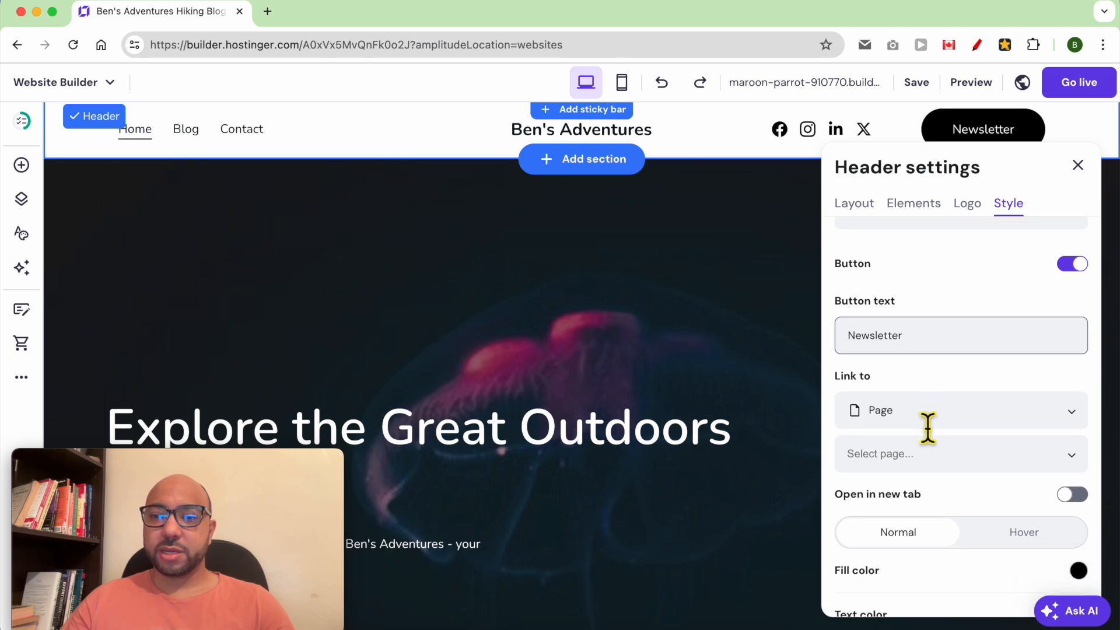
{"action": "left_click", "coordinate": [928, 411]}
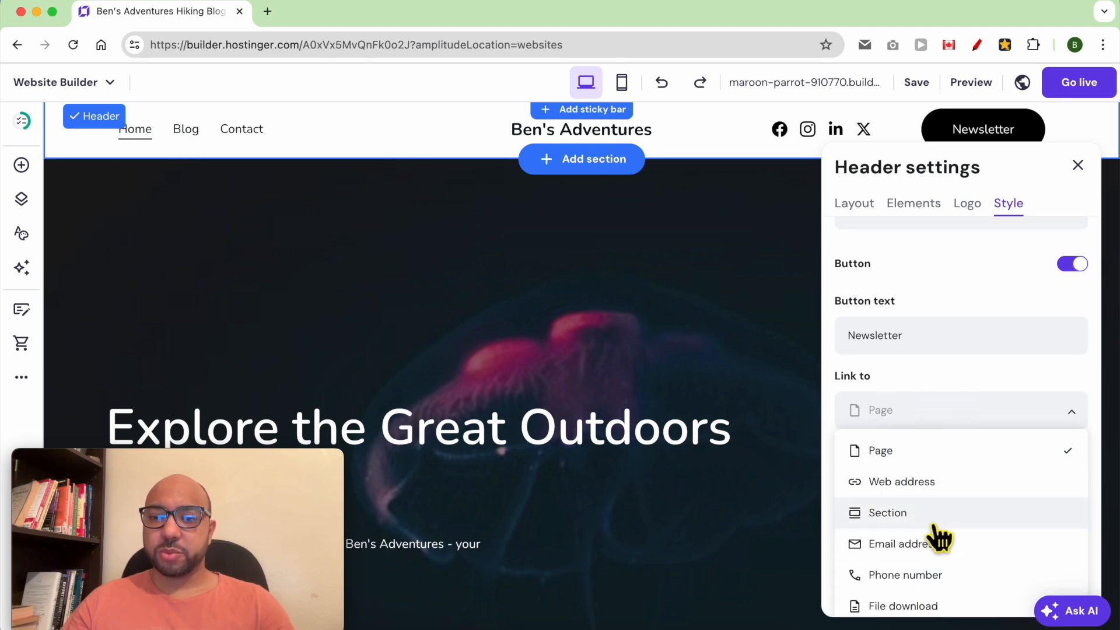
{"action": "scroll", "coordinate": [937, 560], "scroll_direction": "down", "scroll_amount": 1}
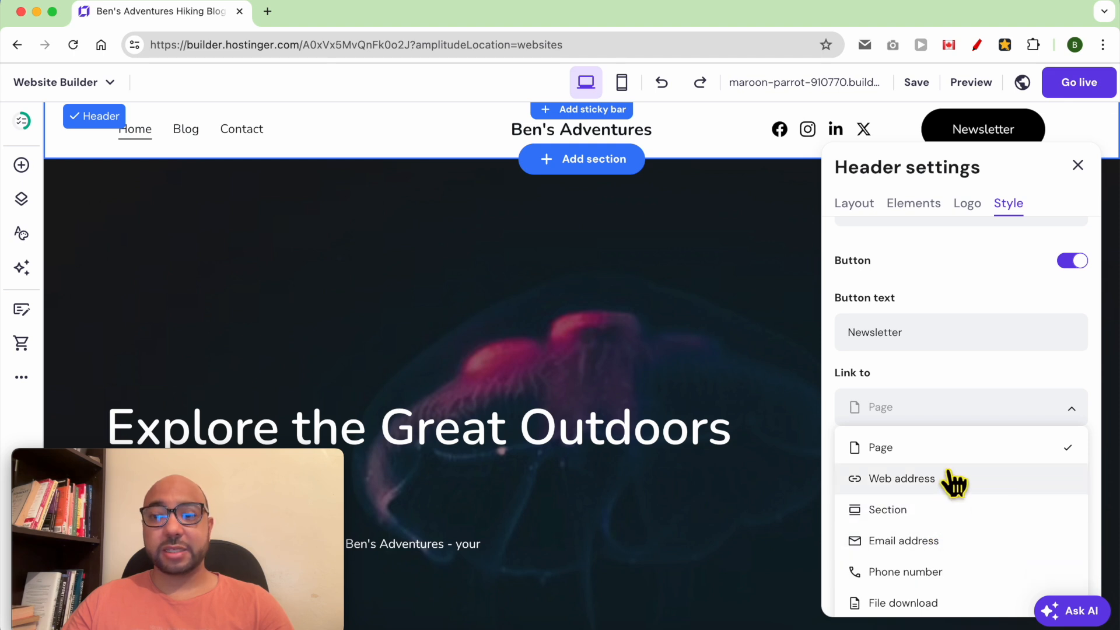
{"action": "scroll", "coordinate": [954, 560], "scroll_direction": "down", "scroll_amount": 1}
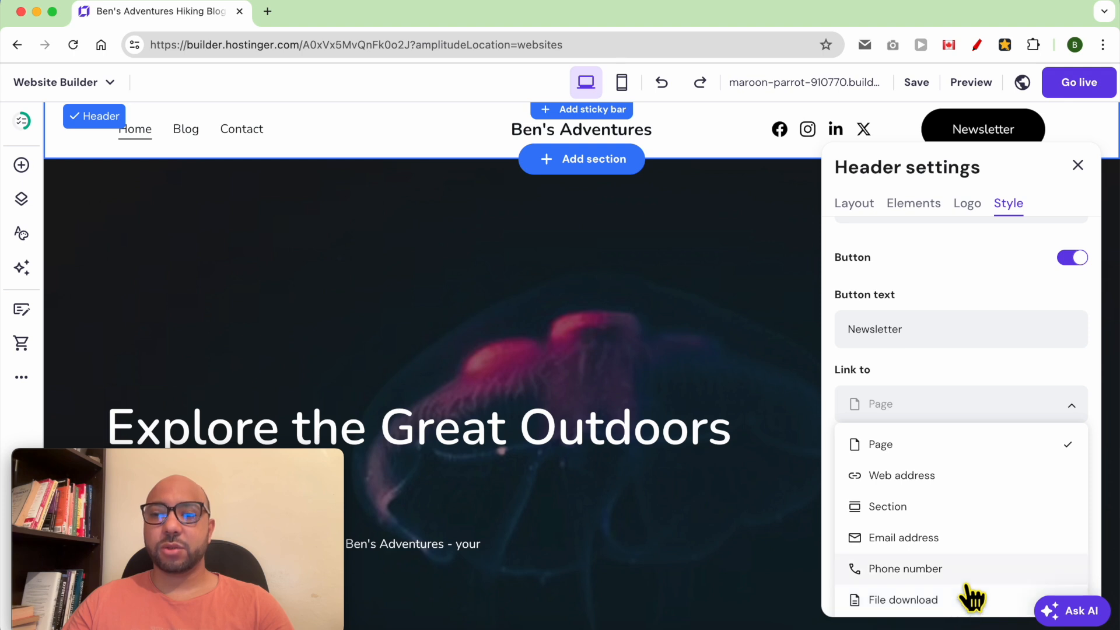
Keep the button linked to a page and give it an orange fill (#ffae00).
{"action": "left_click", "coordinate": [957, 394]}
{"action": "scroll", "coordinate": [969, 449], "scroll_direction": "down", "scroll_amount": 3}
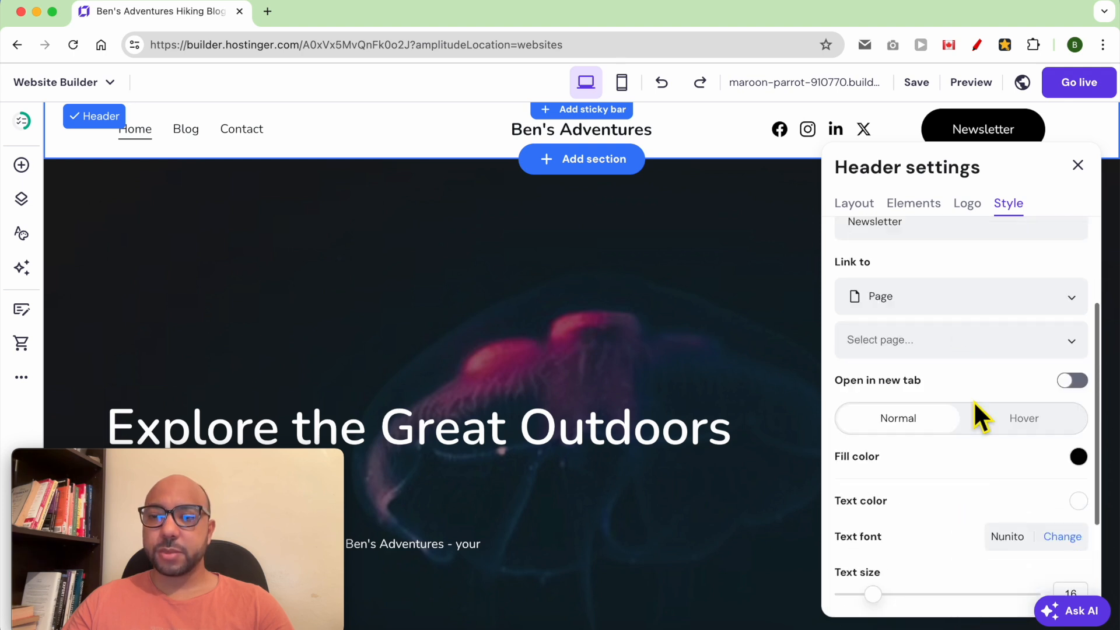
{"action": "scroll", "coordinate": [957, 461], "scroll_direction": "down", "scroll_amount": 1}
{"action": "scroll", "coordinate": [1047, 455], "scroll_direction": "down", "scroll_amount": 1}
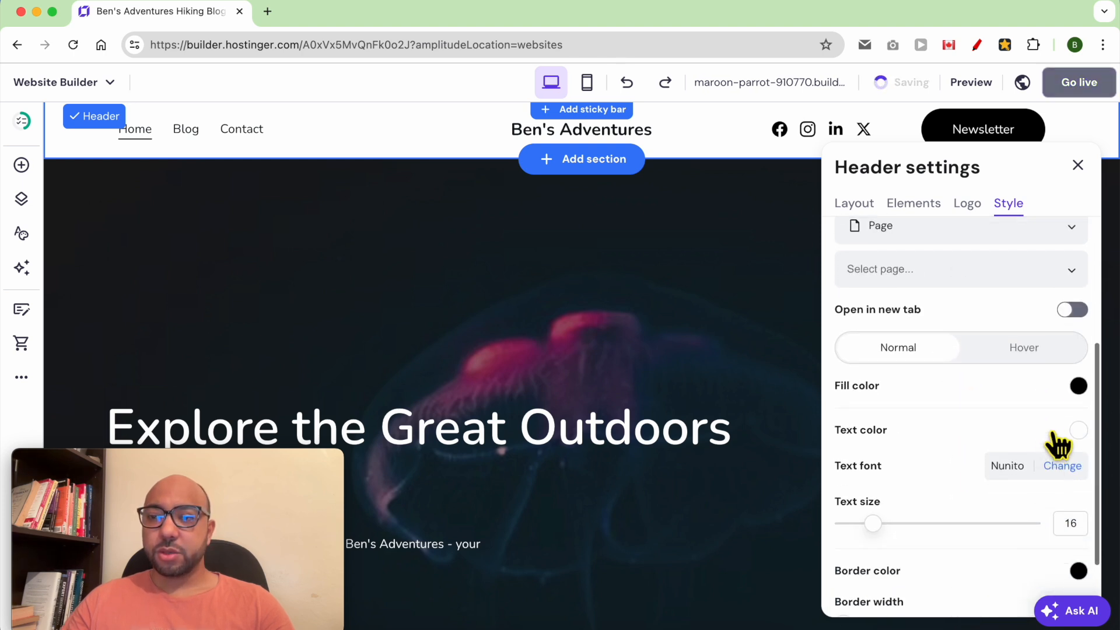
{"action": "left_click", "coordinate": [1079, 386]}
{"action": "left_click", "coordinate": [970, 445]}
{"action": "left_click", "coordinate": [978, 392]}
{"action": "left_click", "coordinate": [937, 502]}
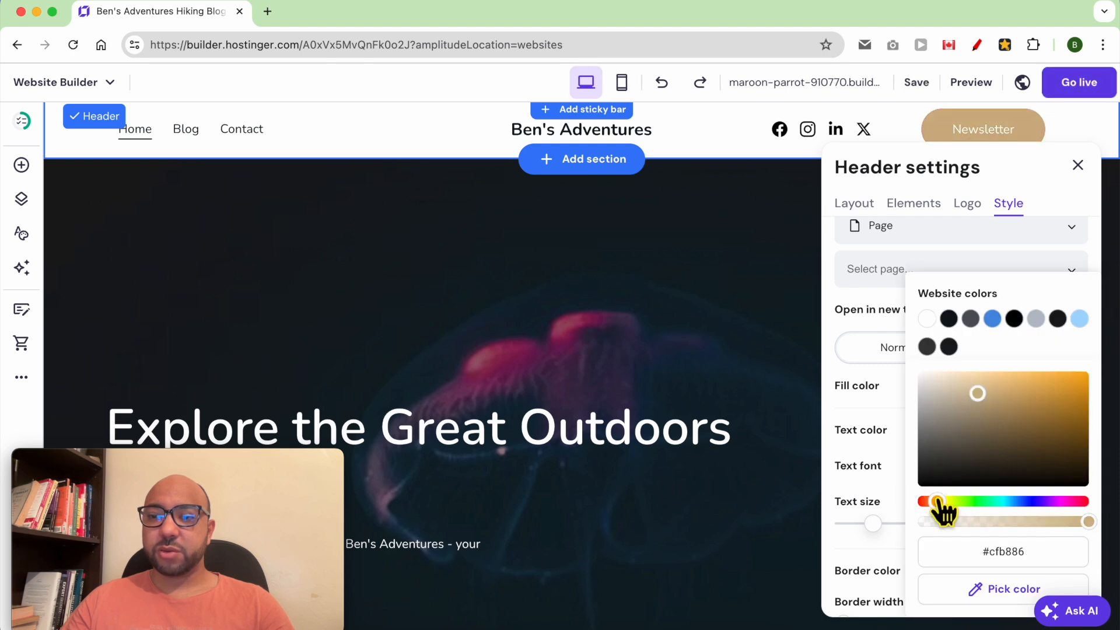
{"action": "left_click_drag", "start_coordinate": [1036, 390], "coordinate": [1102, 363]}
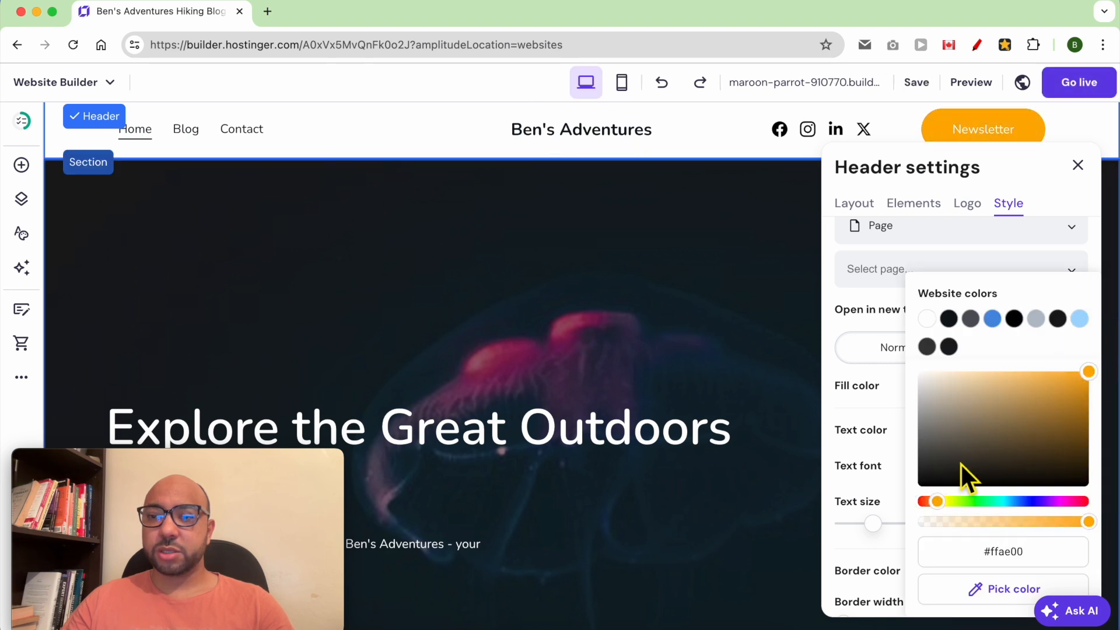
{"action": "left_click", "coordinate": [895, 408]}
Enlarge the button text to size 22 and make it black.
{"action": "left_click_drag", "start_coordinate": [875, 523], "coordinate": [903, 524]}
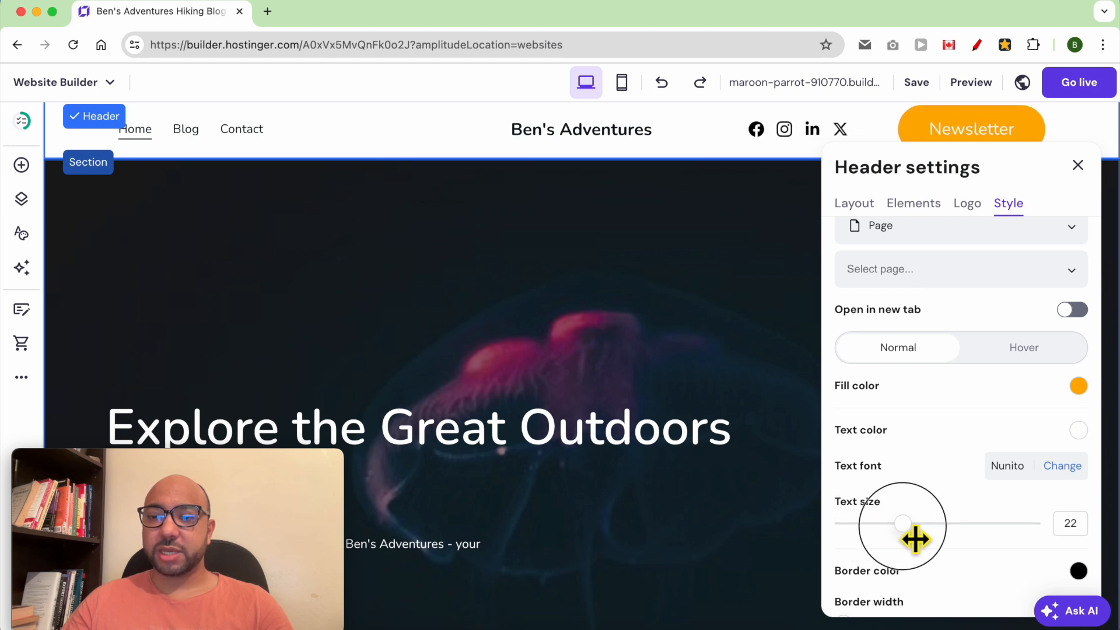
{"action": "scroll", "coordinate": [944, 478], "scroll_direction": "down", "scroll_amount": 3}
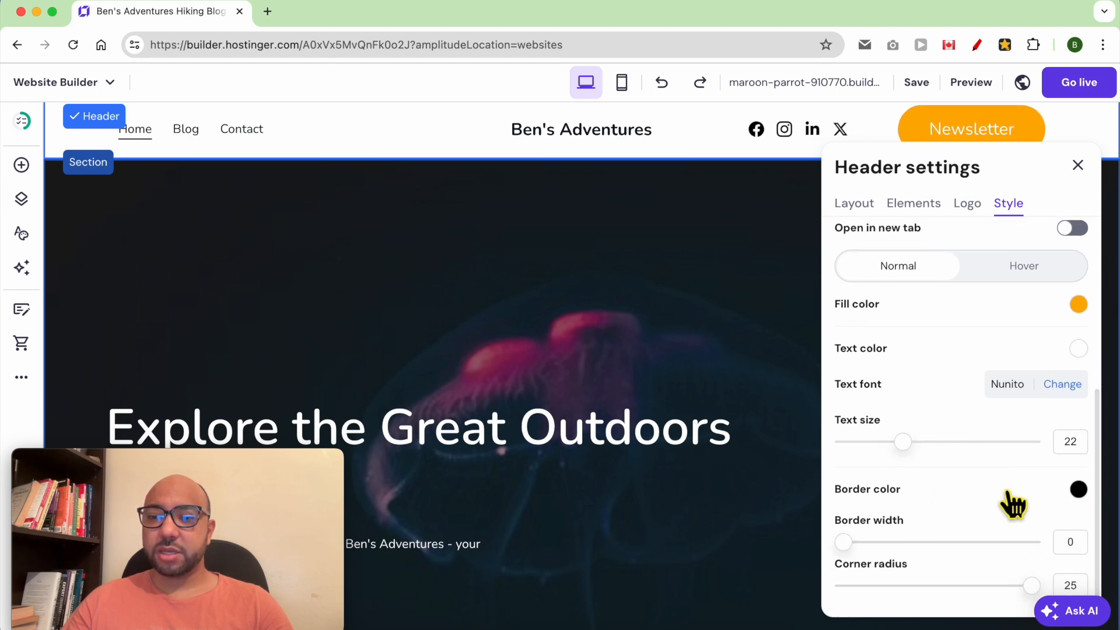
{"action": "left_click", "coordinate": [1079, 349]}
{"action": "left_click_drag", "start_coordinate": [956, 432], "coordinate": [914, 501]}
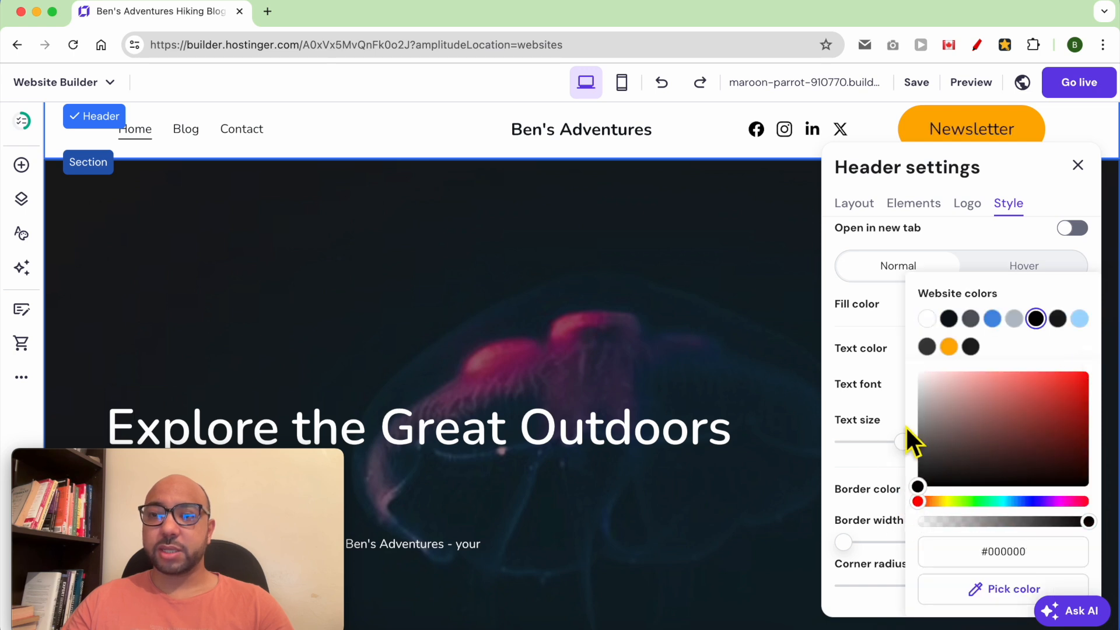
{"action": "left_click", "coordinate": [870, 399]}
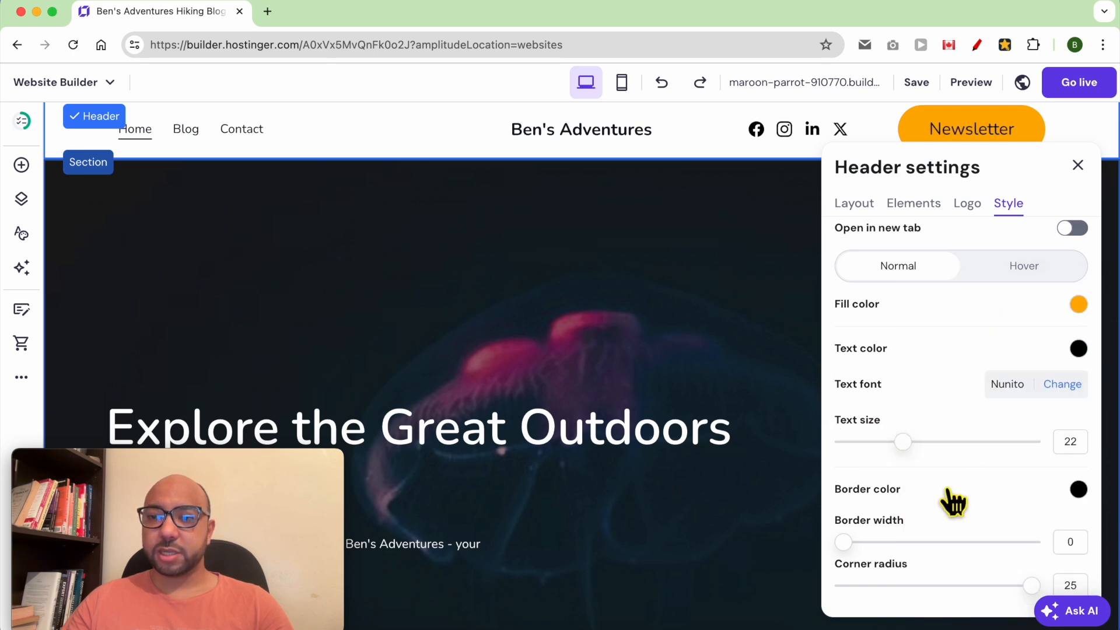
Give the button a border width of 1 and a corner radius of 24.
{"action": "scroll", "coordinate": [964, 513], "scroll_direction": "down", "scroll_amount": 1}
{"action": "left_click_drag", "start_coordinate": [853, 544], "coordinate": [875, 545]}
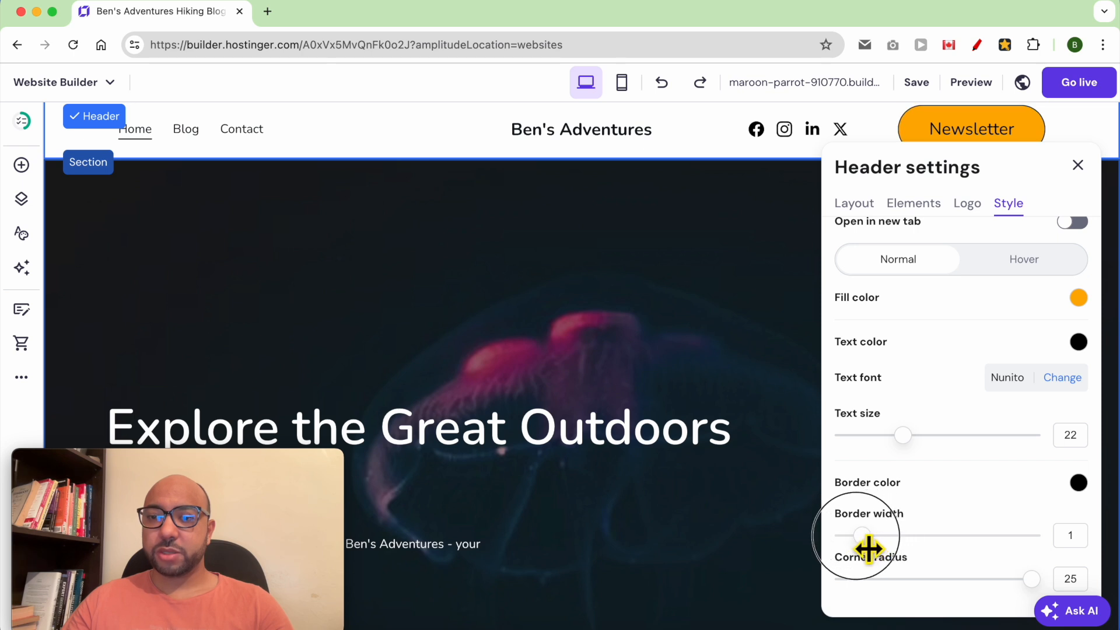
{"action": "mouse_move", "coordinate": [1039, 586]}
{"action": "left_mouse_down"}
{"action": "mouse_move", "coordinate": [1020, 590]}
{"action": "mouse_move", "coordinate": [1038, 589]}
{"action": "left_mouse_up"}
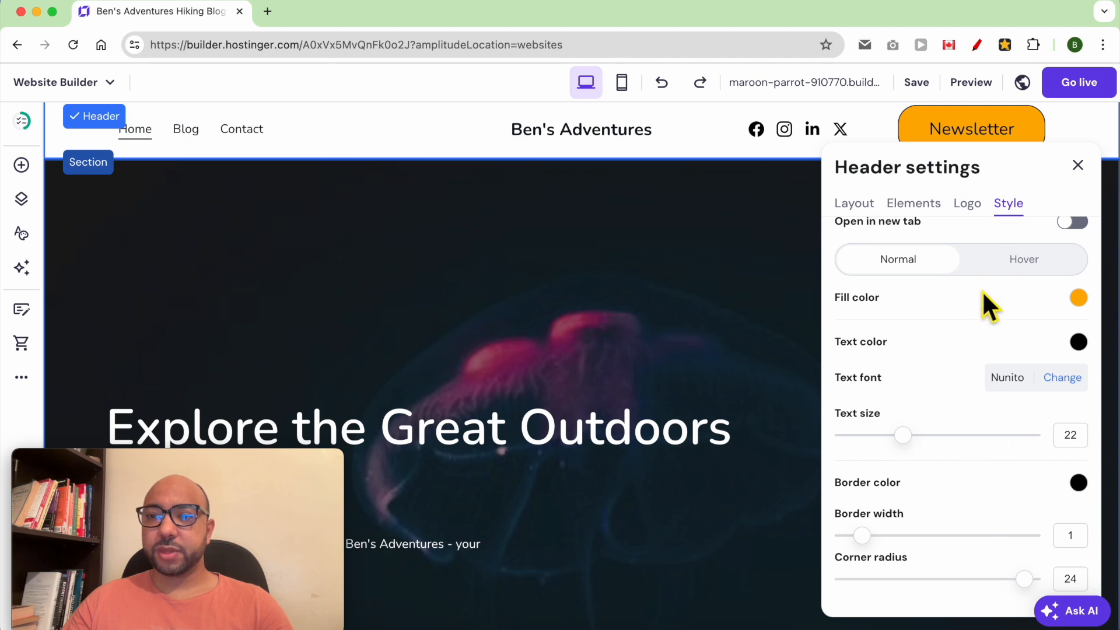
{"action": "scroll", "coordinate": [962, 302], "scroll_direction": "up", "scroll_amount": 5}
{"action": "left_click", "coordinate": [926, 260]}
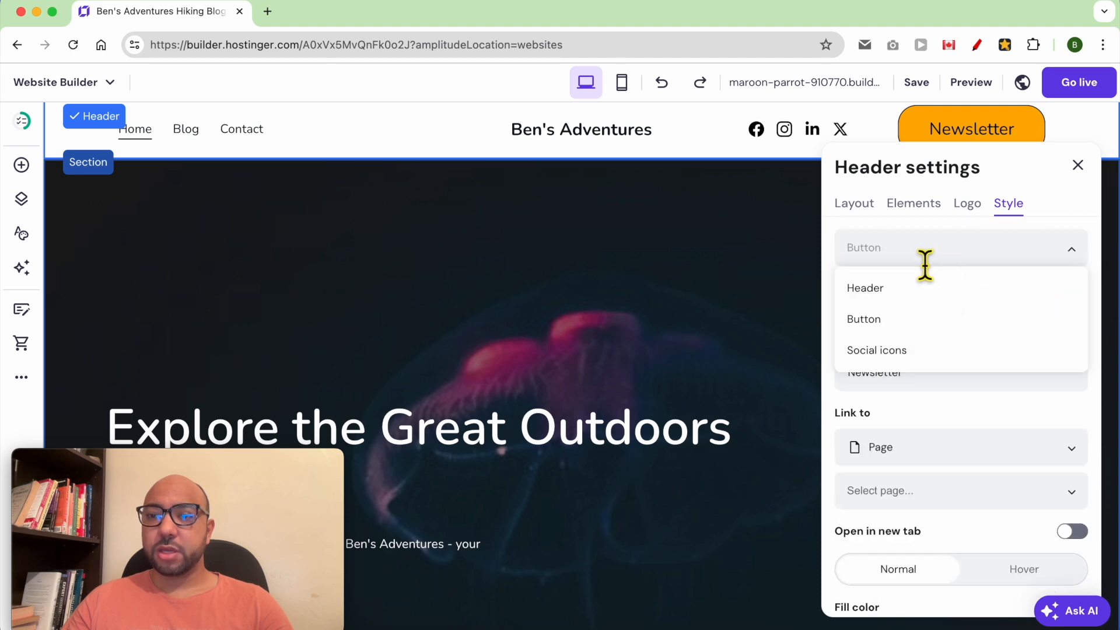
Delete the LinkedIn link from the header's social icons, keeping the original icon order.
{"action": "left_click", "coordinate": [932, 355]}
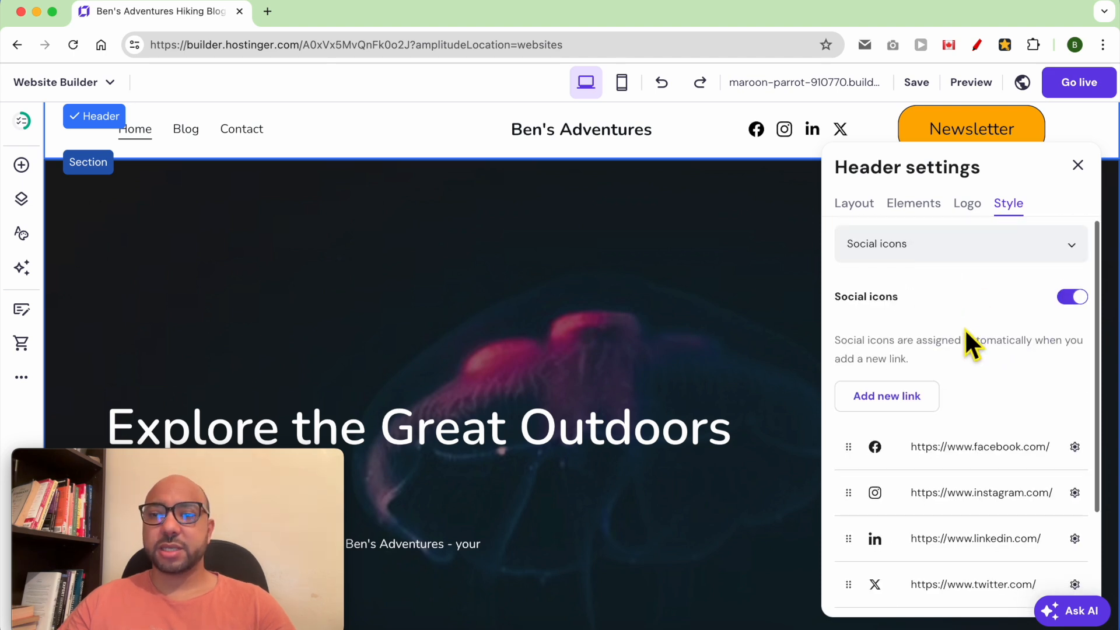
{"action": "scroll", "coordinate": [966, 333], "scroll_direction": "down", "scroll_amount": 2}
{"action": "left_click_drag", "start_coordinate": [863, 394], "coordinate": [863, 449]}
{"action": "left_click_drag", "start_coordinate": [863, 399], "coordinate": [860, 470]}
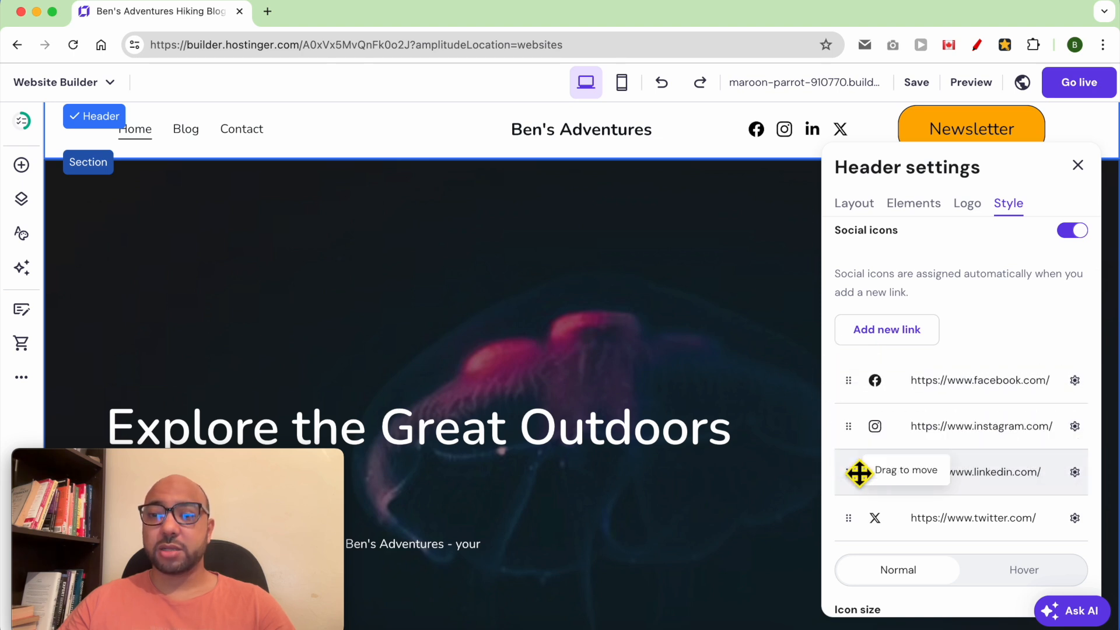
{"action": "left_click", "coordinate": [1075, 380]}
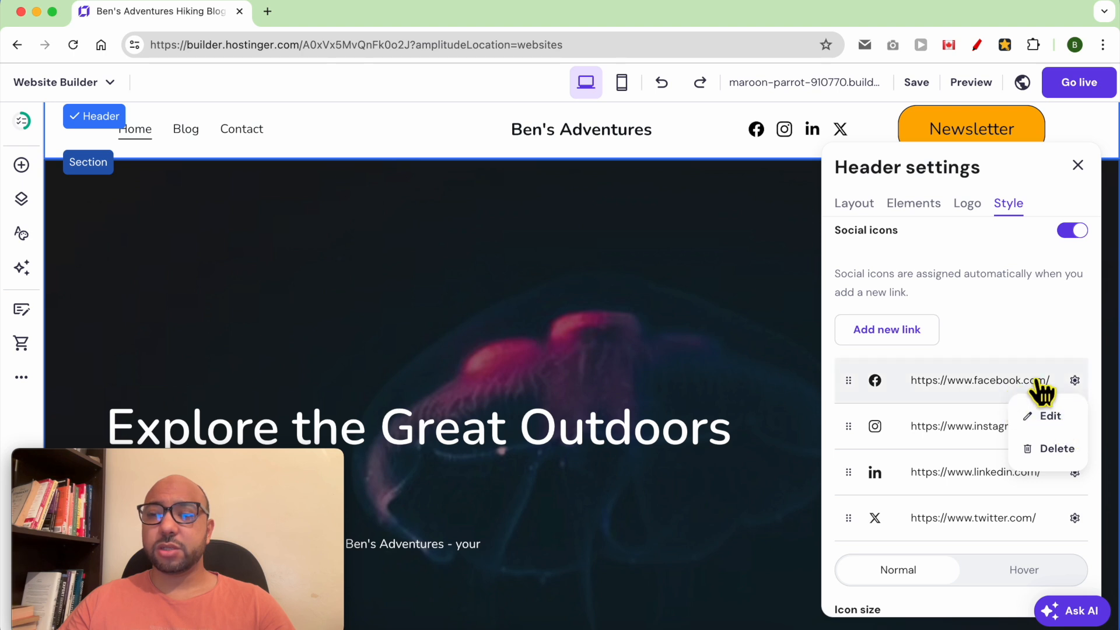
{"action": "left_click", "coordinate": [1055, 342]}
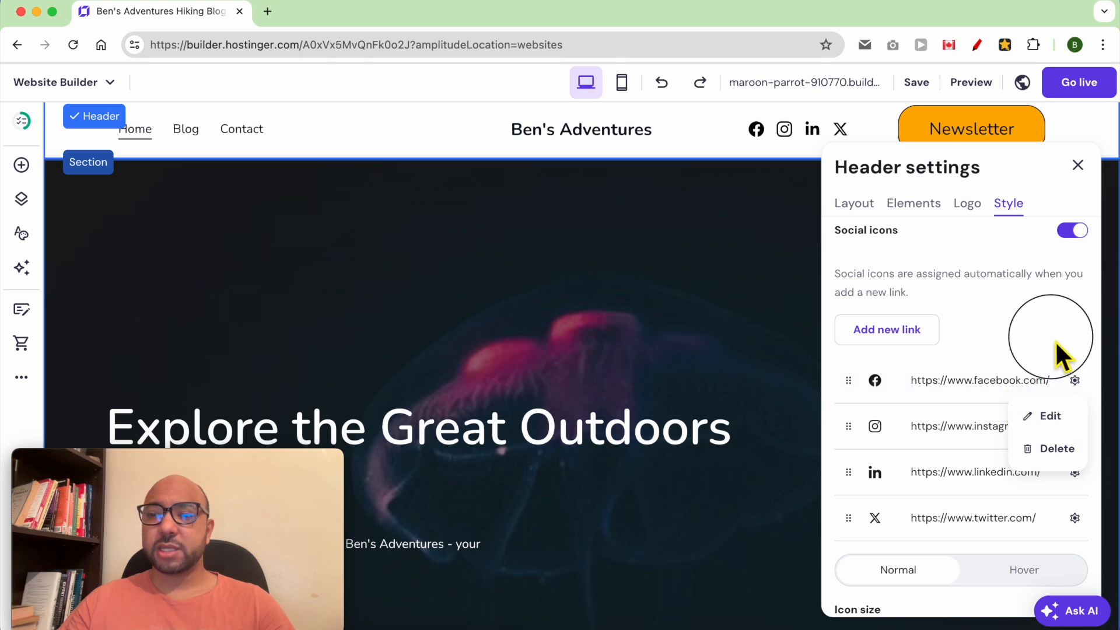
{"action": "left_click", "coordinate": [1075, 472]}
{"action": "left_click", "coordinate": [1058, 541]}
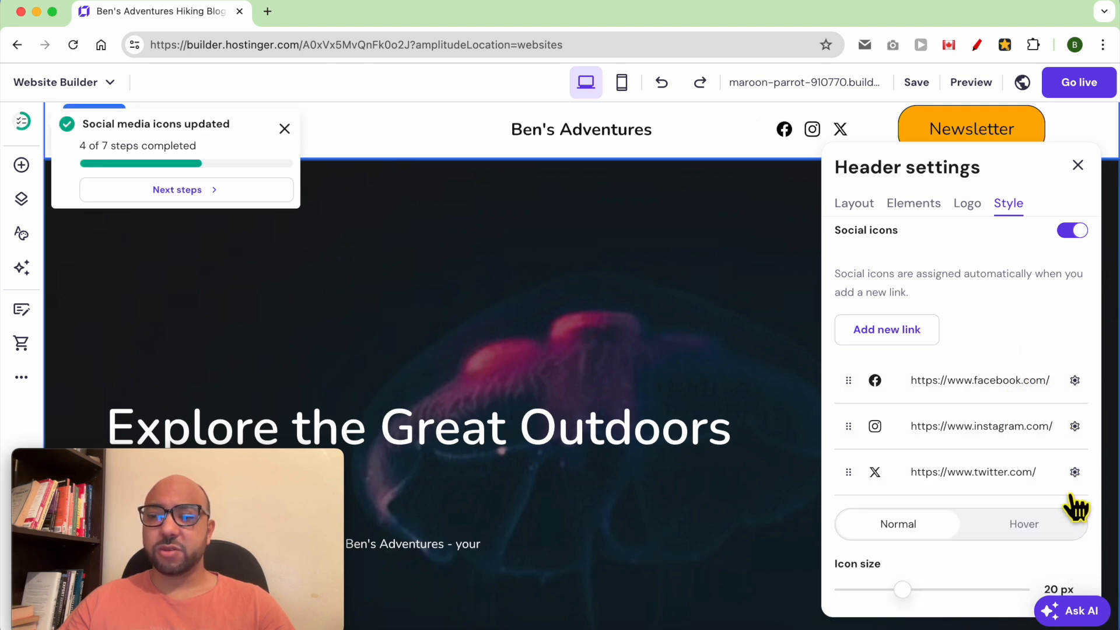
Shrink the social icons to 16 px and darken their colour.
{"action": "scroll", "coordinate": [1045, 493], "scroll_direction": "down", "scroll_amount": 5}
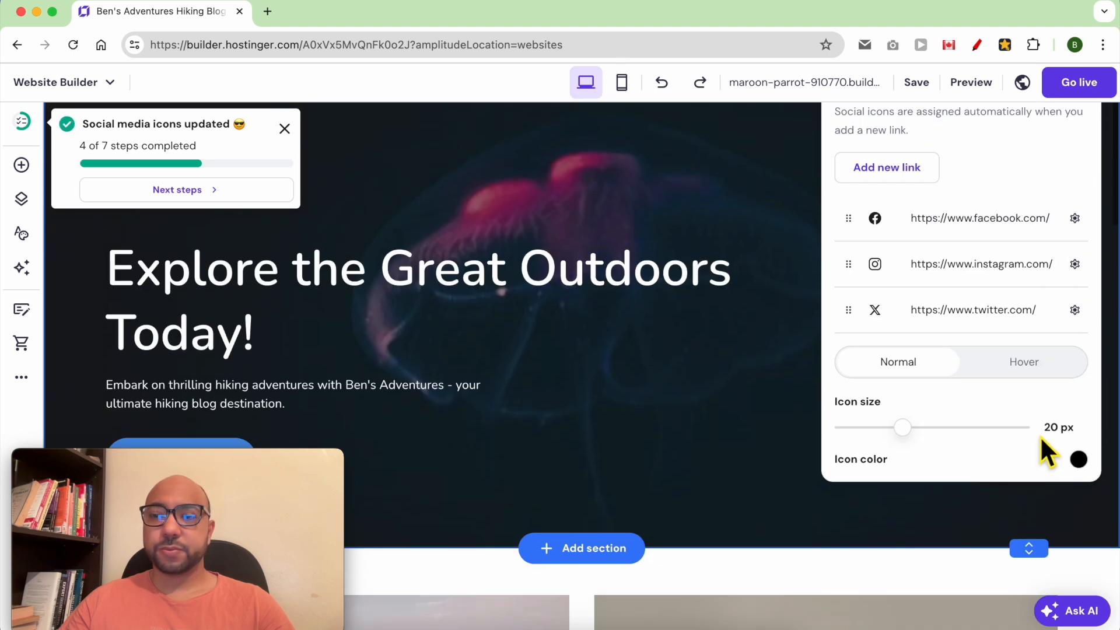
{"action": "scroll", "coordinate": [919, 446], "scroll_direction": "up", "scroll_amount": 3}
{"action": "scroll", "coordinate": [922, 435], "scroll_direction": "down", "scroll_amount": 3}
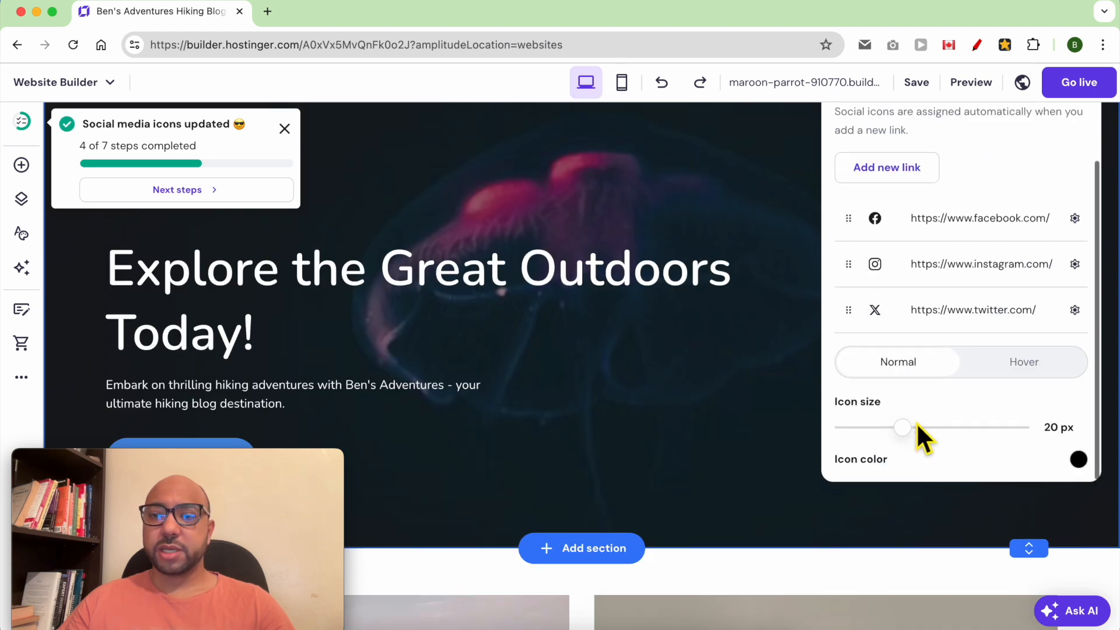
{"action": "scroll", "coordinate": [776, 415], "scroll_direction": "up", "scroll_amount": 3}
{"action": "left_click_drag", "start_coordinate": [898, 561], "coordinate": [889, 569]}
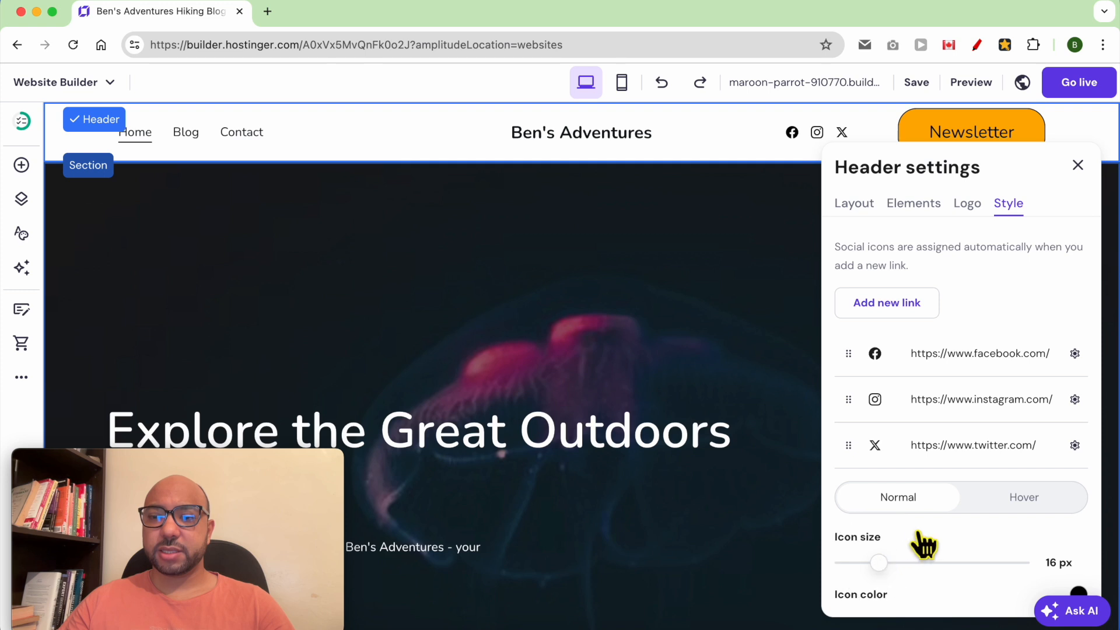
{"action": "scroll", "coordinate": [946, 541], "scroll_direction": "down", "scroll_amount": 2}
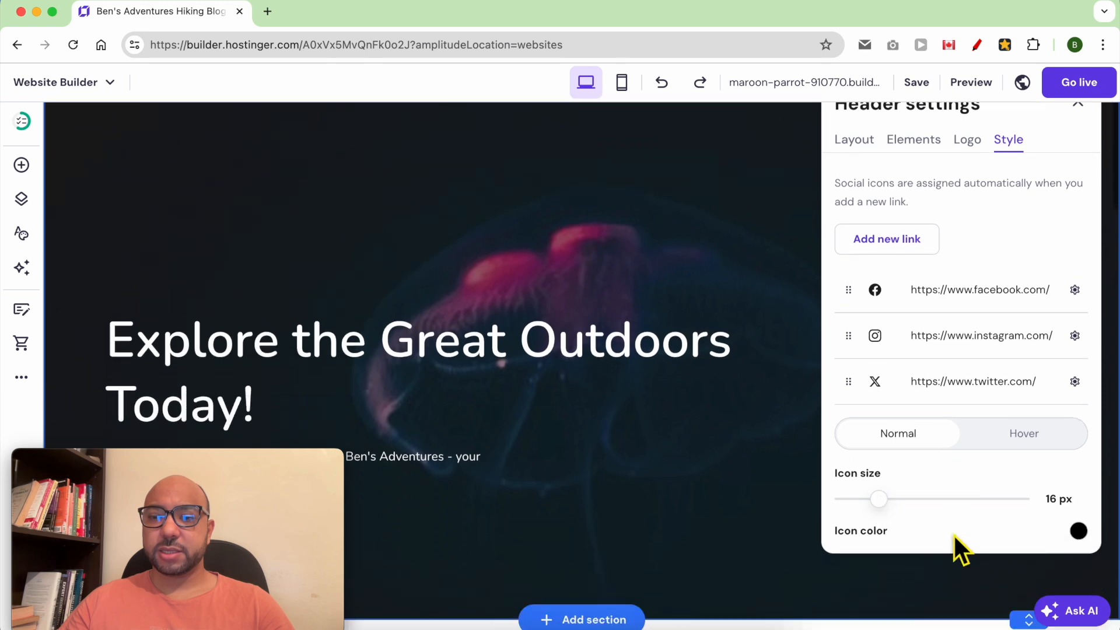
{"action": "left_click", "coordinate": [1076, 540]}
{"action": "left_click_drag", "start_coordinate": [1025, 473], "coordinate": [950, 518]}
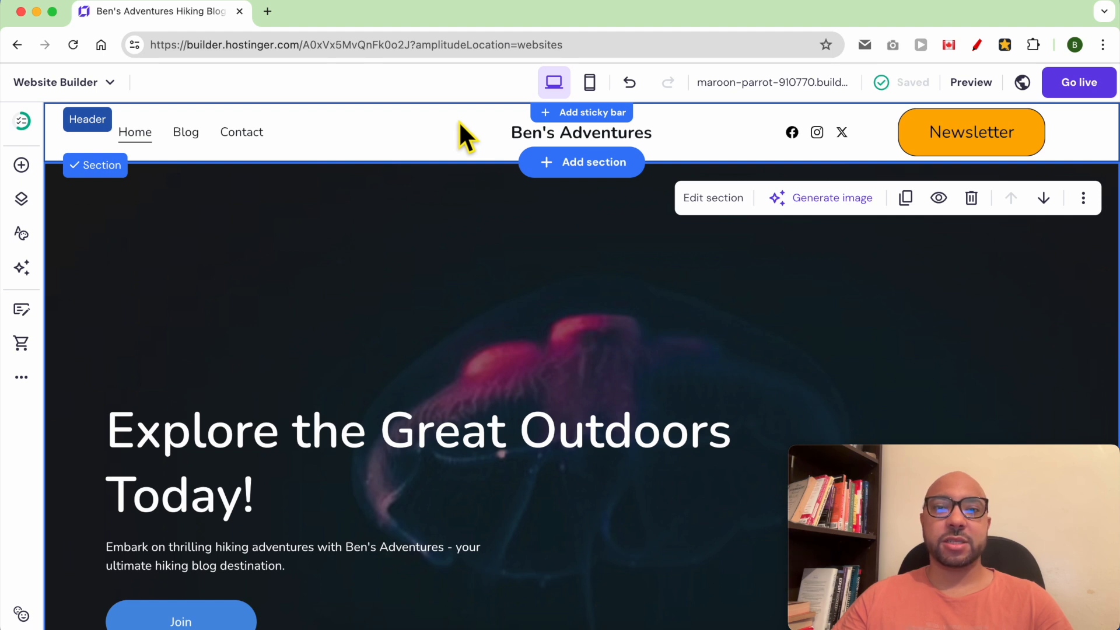
Add a sticky bar above the header and replace its placeholder with the newsletter invitation text.
{"action": "left_click", "coordinate": [569, 119]}
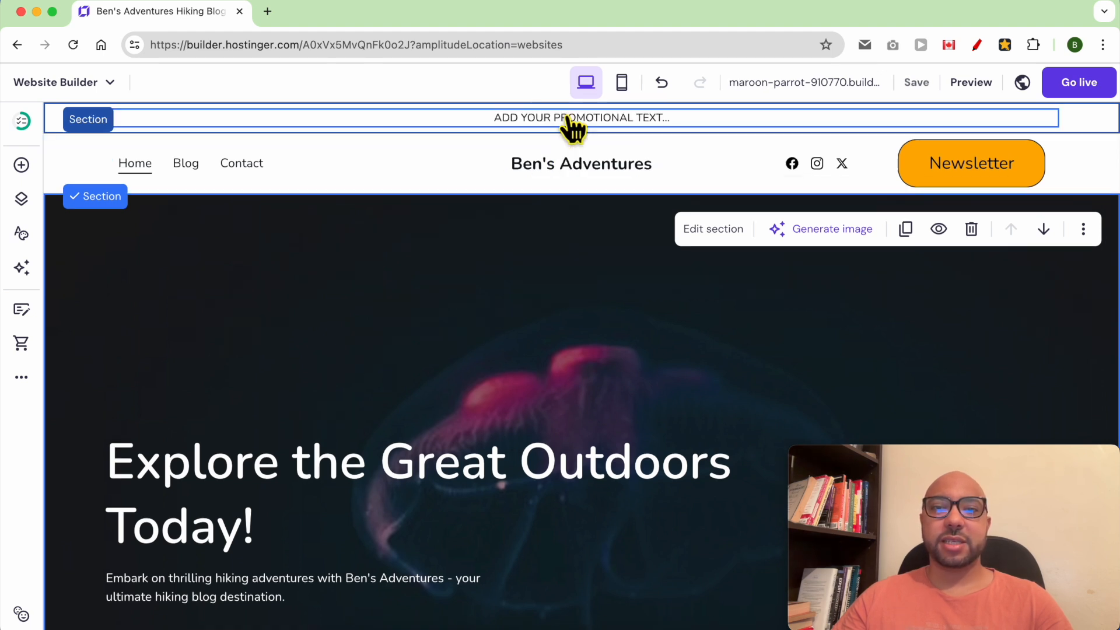
{"action": "double_click", "coordinate": [528, 116]}
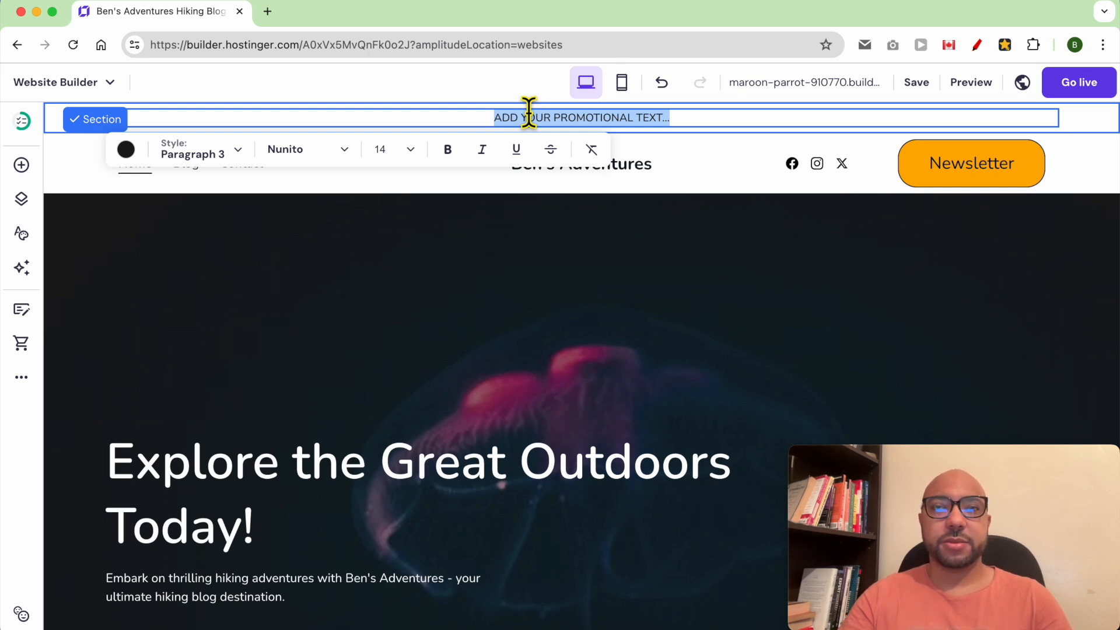
{"action": "type", "text": "SUBSCRIBE TO OUR NEWSLETTER FOR THE LATEST TIPS, TUTORIALS, AND EXCLUSIVE OFFERS. JOIN NOW!"}
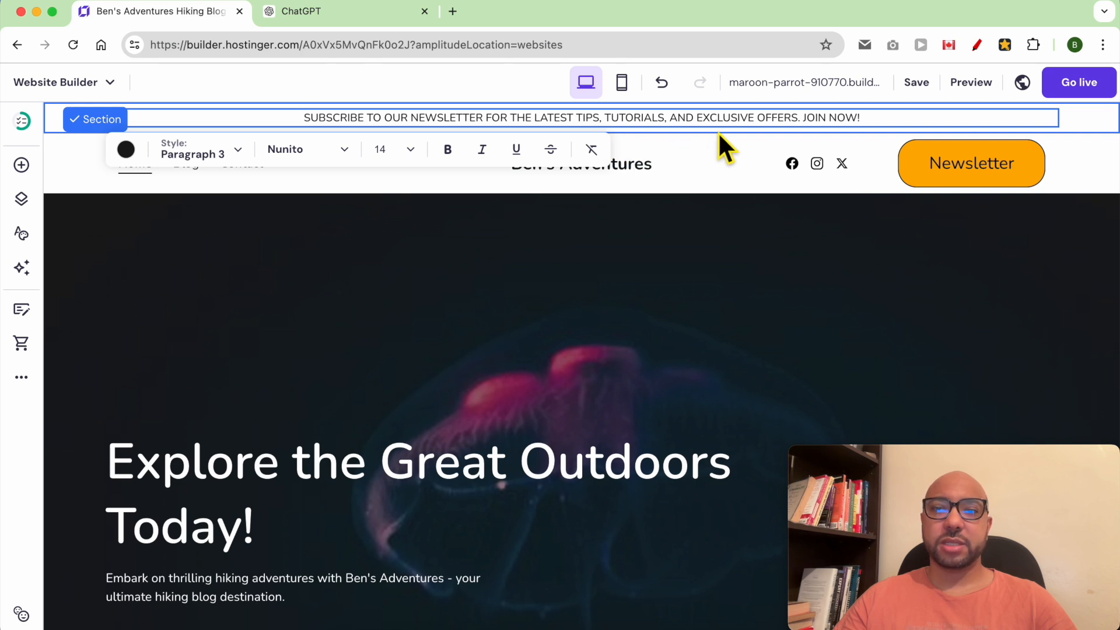
Link the bar's JOIN NOW! words to the copied site address, then preview the page.
{"action": "left_click_drag", "start_coordinate": [872, 118], "coordinate": [803, 118]}
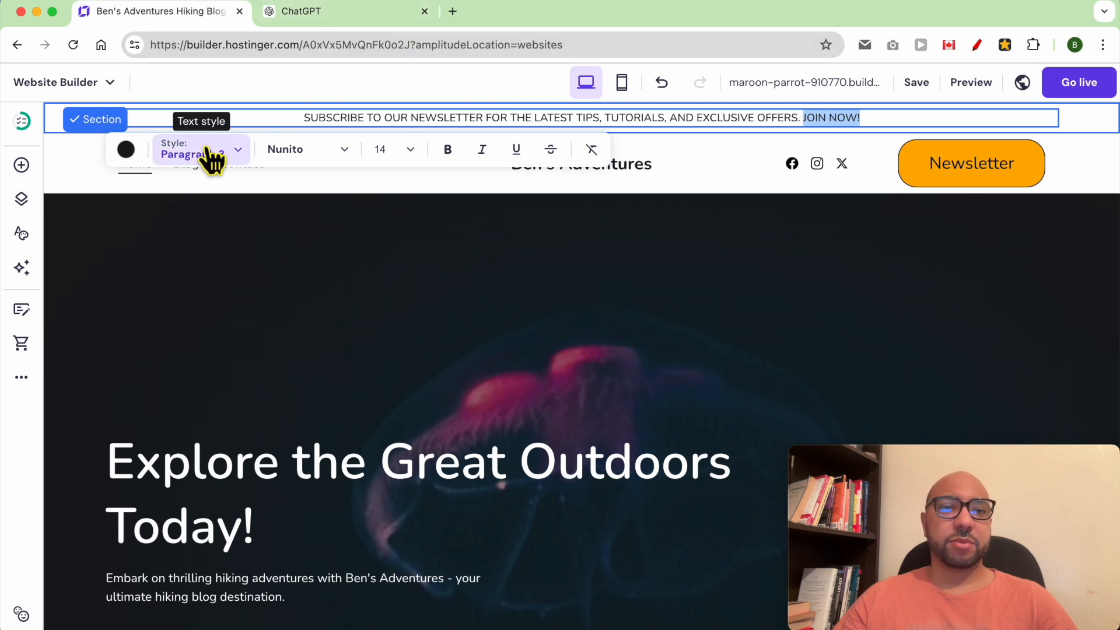
{"action": "left_click_drag", "start_coordinate": [301, 47], "coordinate": [122, 53]}
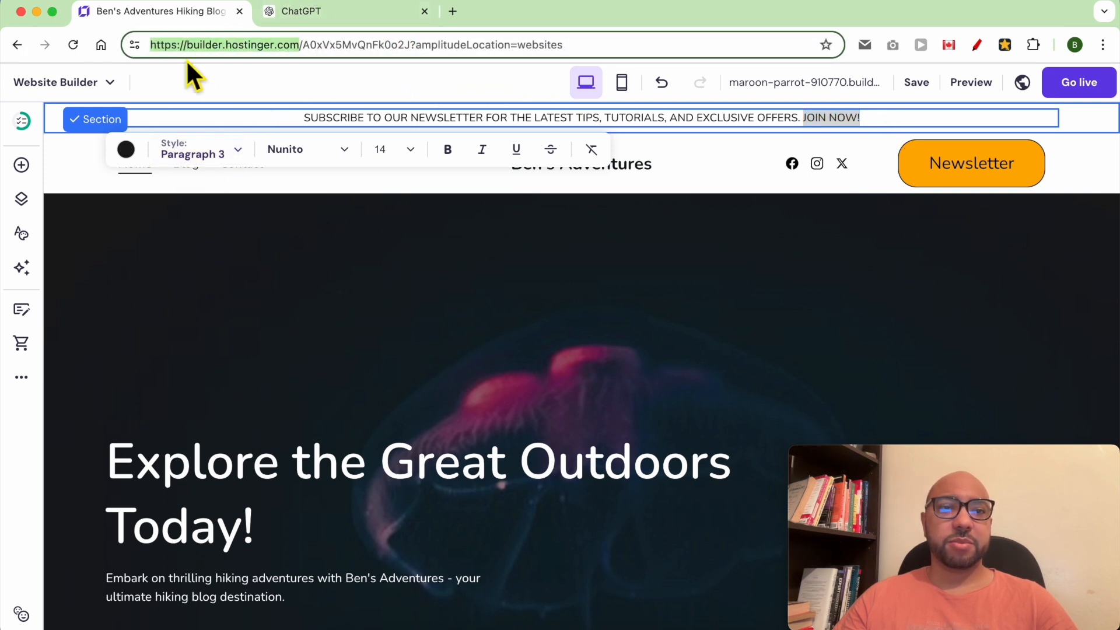
{"action": "right_click", "coordinate": [268, 49]}
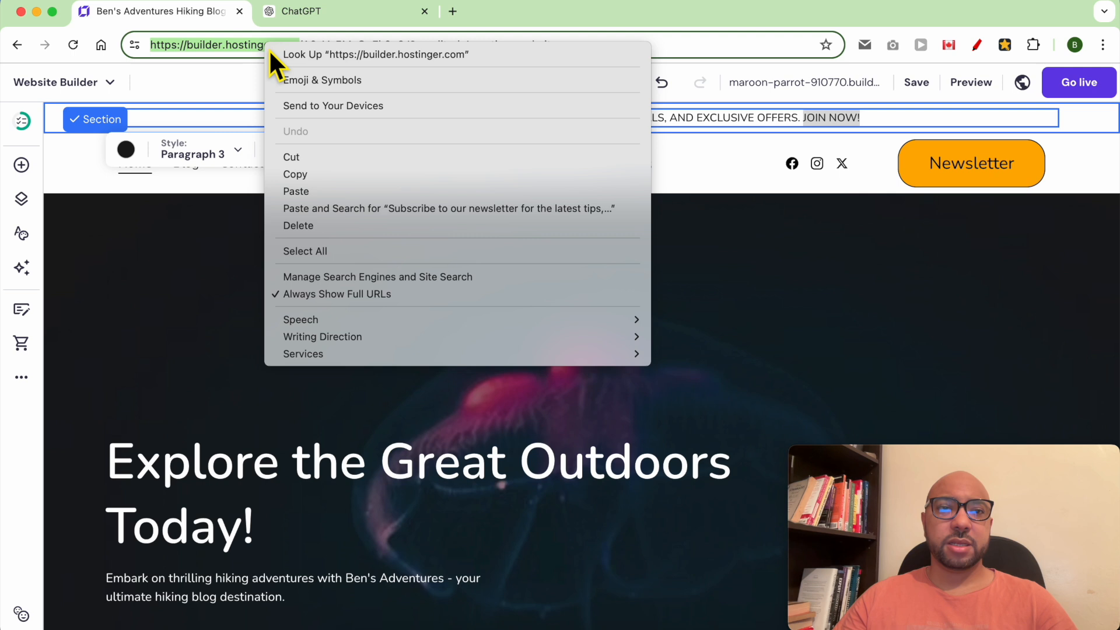
{"action": "left_click", "coordinate": [299, 174]}
{"action": "left_click_drag", "start_coordinate": [877, 116], "coordinate": [803, 118]}
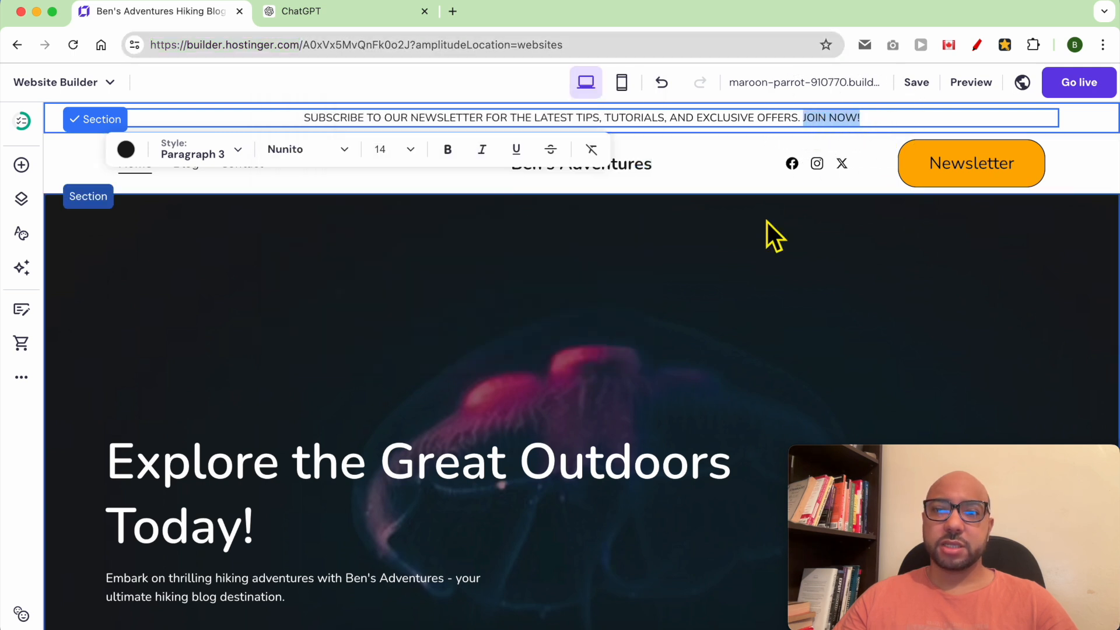
{"action": "left_click", "coordinate": [147, 2]}
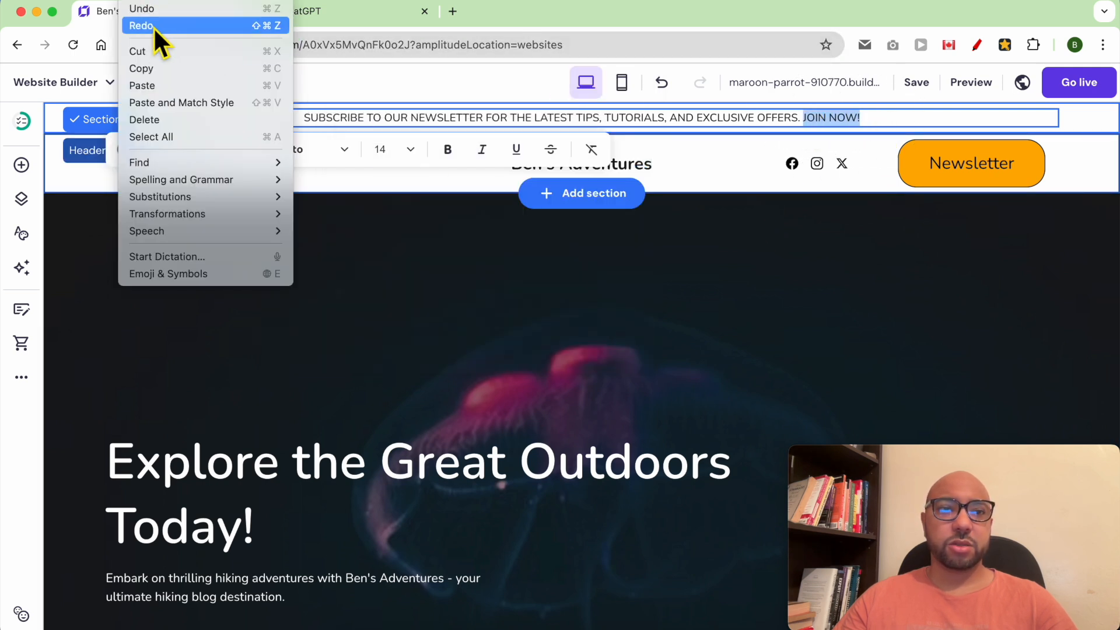
{"action": "left_click", "coordinate": [172, 88]}
{"action": "left_click", "coordinate": [879, 131]}
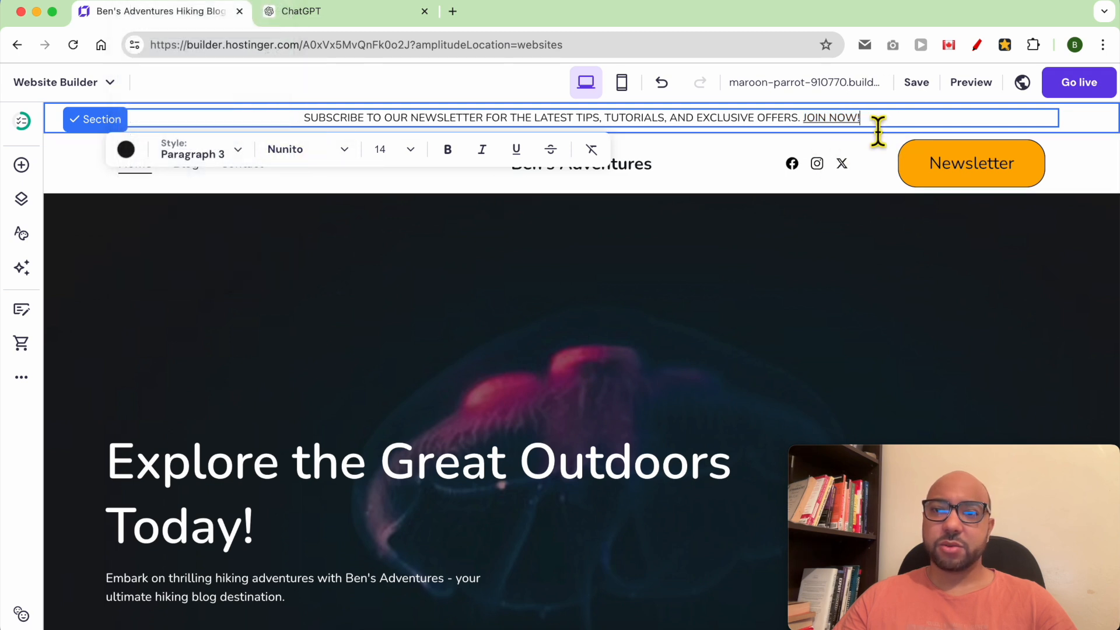
{"action": "left_click", "coordinate": [968, 83]}
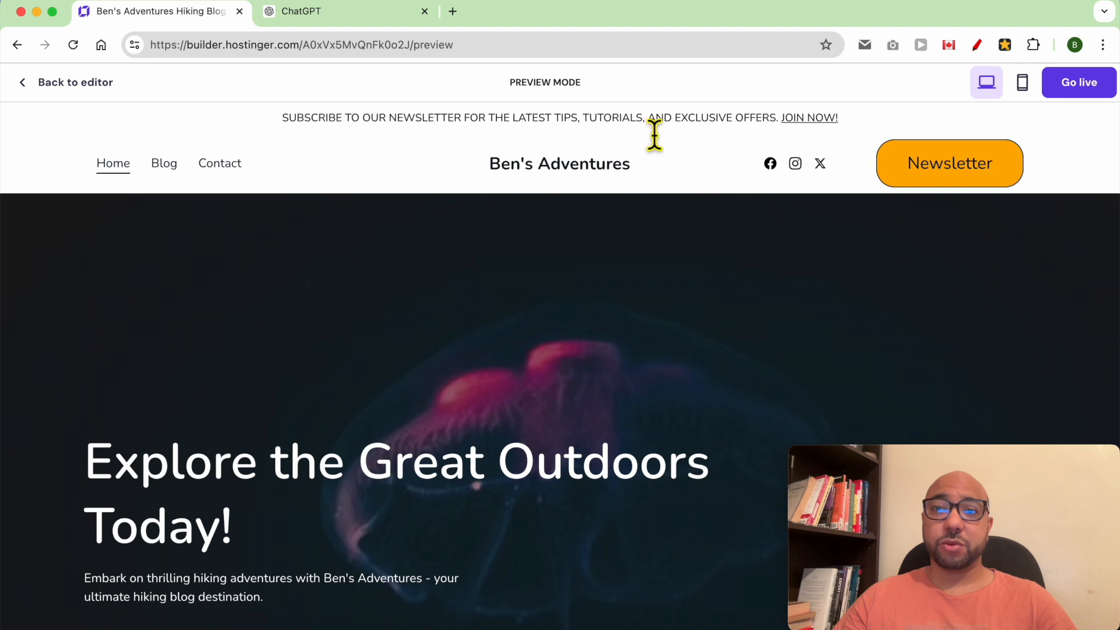
Back in the editor, make 'SUBSCRIBE TO MY NEWSLETTER' bold in the sticky bar.
{"action": "left_click_drag", "start_coordinate": [756, 124], "coordinate": [776, 124]}
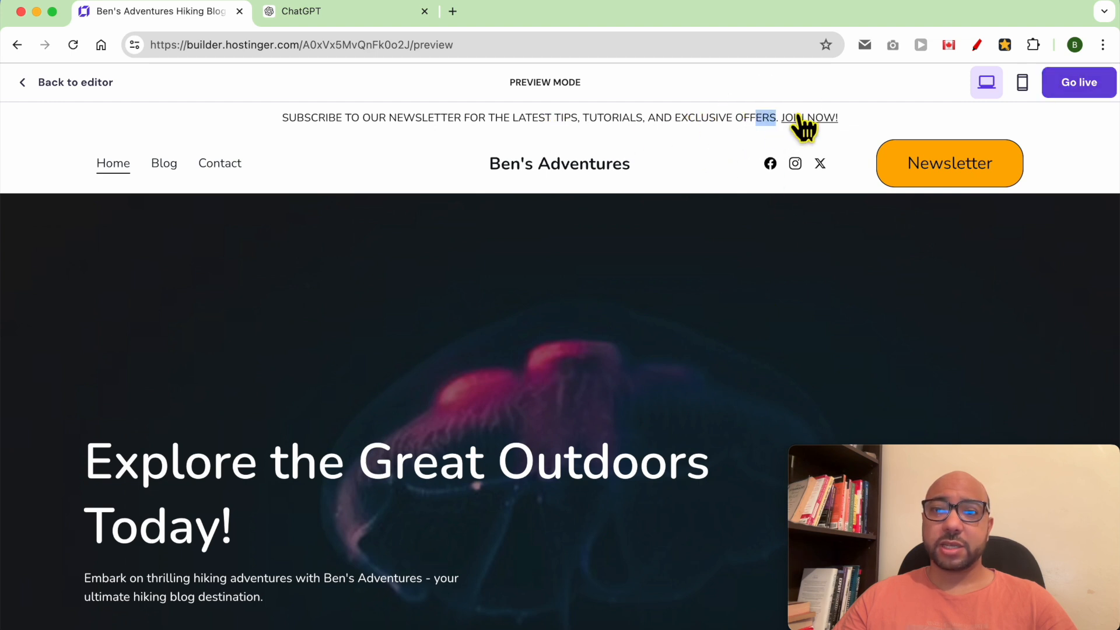
{"action": "left_click", "coordinate": [823, 122]}
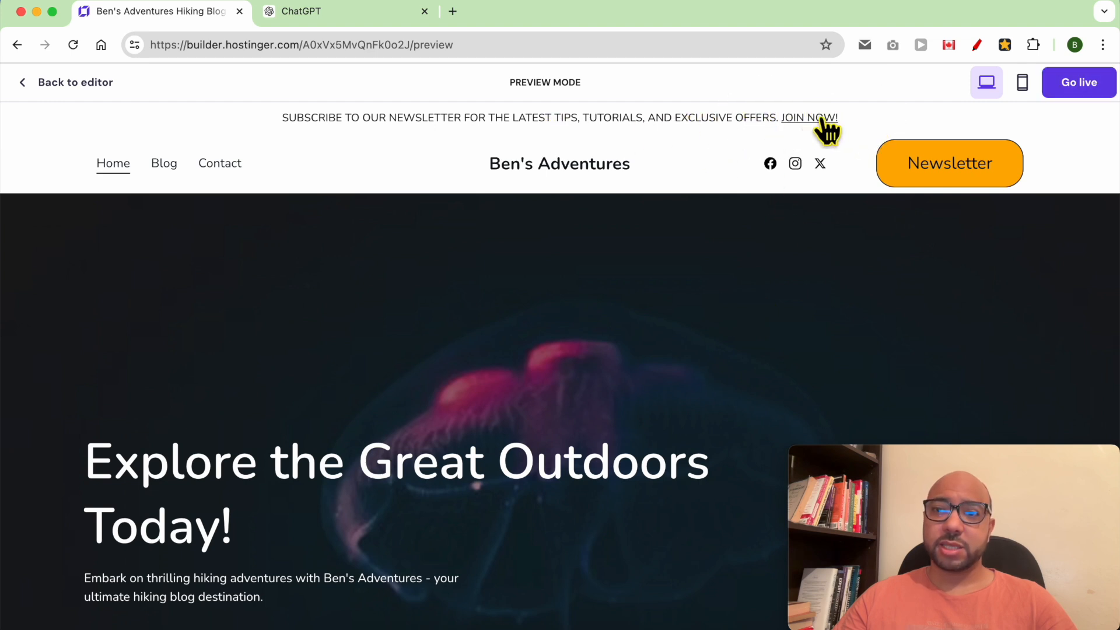
{"action": "left_click", "coordinate": [87, 90]}
{"action": "left_click", "coordinate": [338, 130]}
{"action": "left_click", "coordinate": [308, 120]}
{"action": "left_click_drag", "start_coordinate": [315, 125], "coordinate": [487, 138]}
{"action": "left_click", "coordinate": [450, 152]}
Preview the site to check the bolded banner, then return to the editor.
{"action": "left_click", "coordinate": [969, 85]}
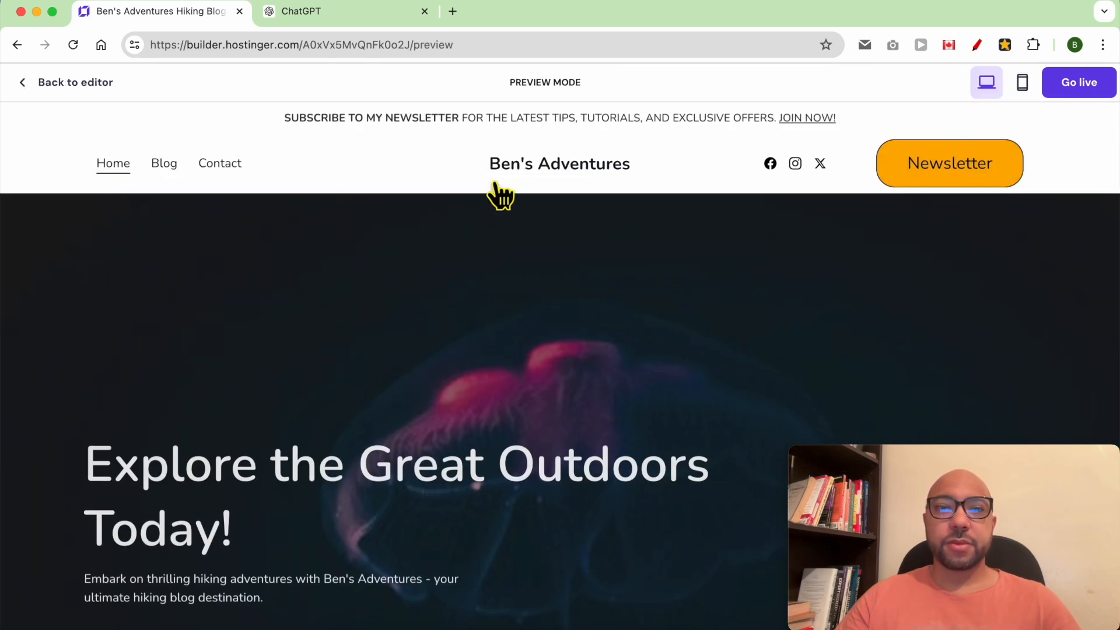
{"action": "scroll", "coordinate": [566, 334], "scroll_direction": "down", "scroll_amount": 2}
{"action": "scroll", "coordinate": [560, 316], "scroll_direction": "up", "scroll_amount": 3}
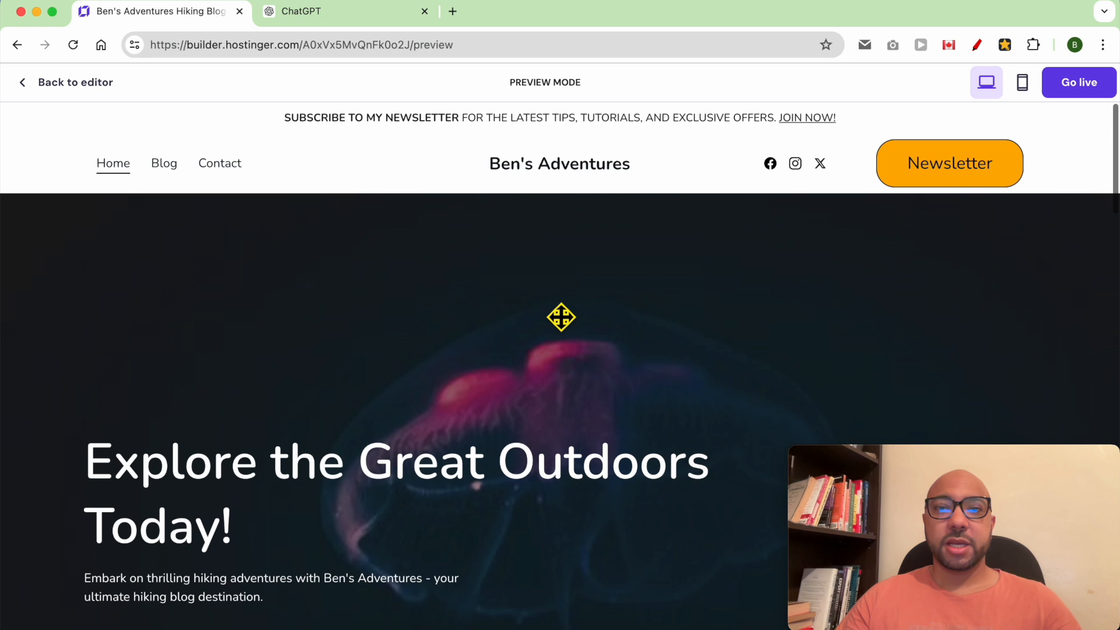
{"action": "scroll", "coordinate": [554, 310], "scroll_direction": "down", "scroll_amount": 1}
{"action": "scroll", "coordinate": [553, 310], "scroll_direction": "down", "scroll_amount": 2}
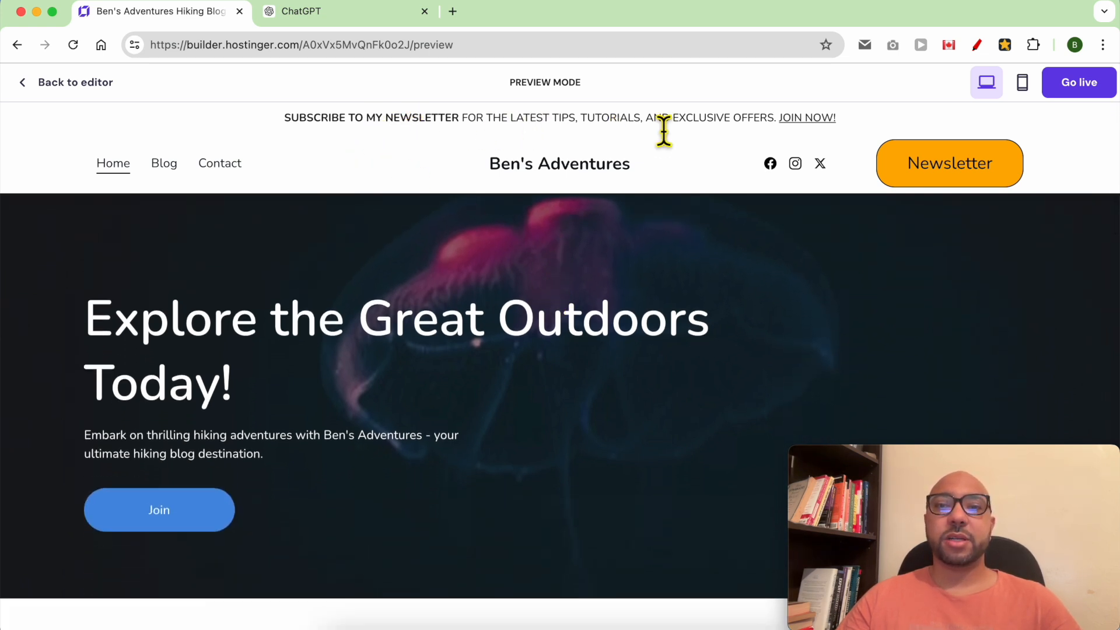
{"action": "left_click", "coordinate": [61, 88]}
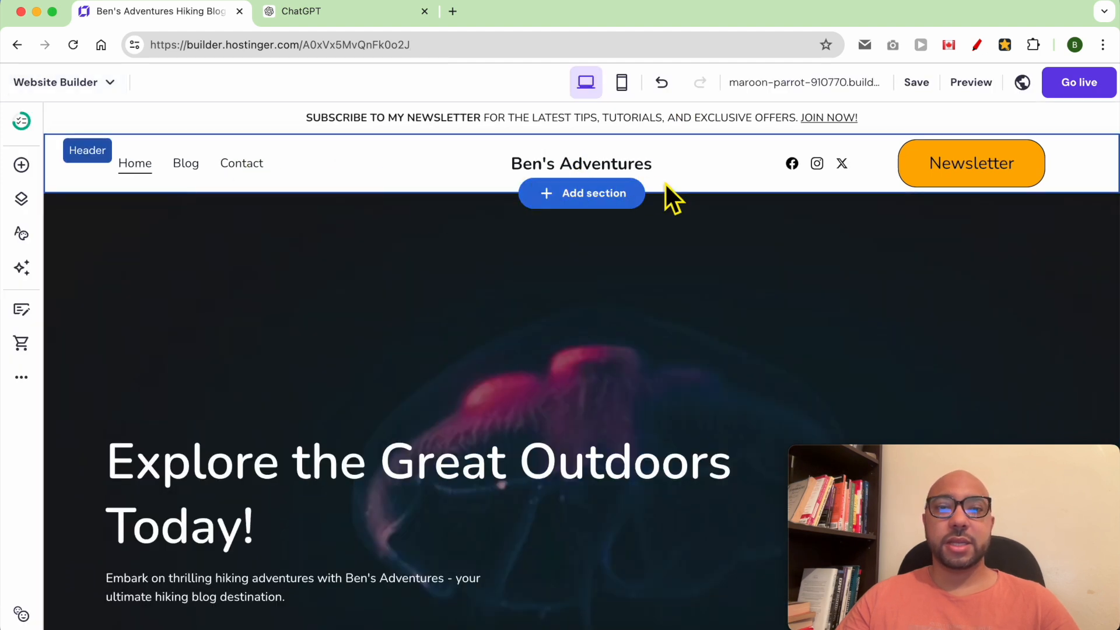
Switch off 'Make header sticky' in the header's Layout settings.
{"action": "left_click", "coordinate": [722, 169]}
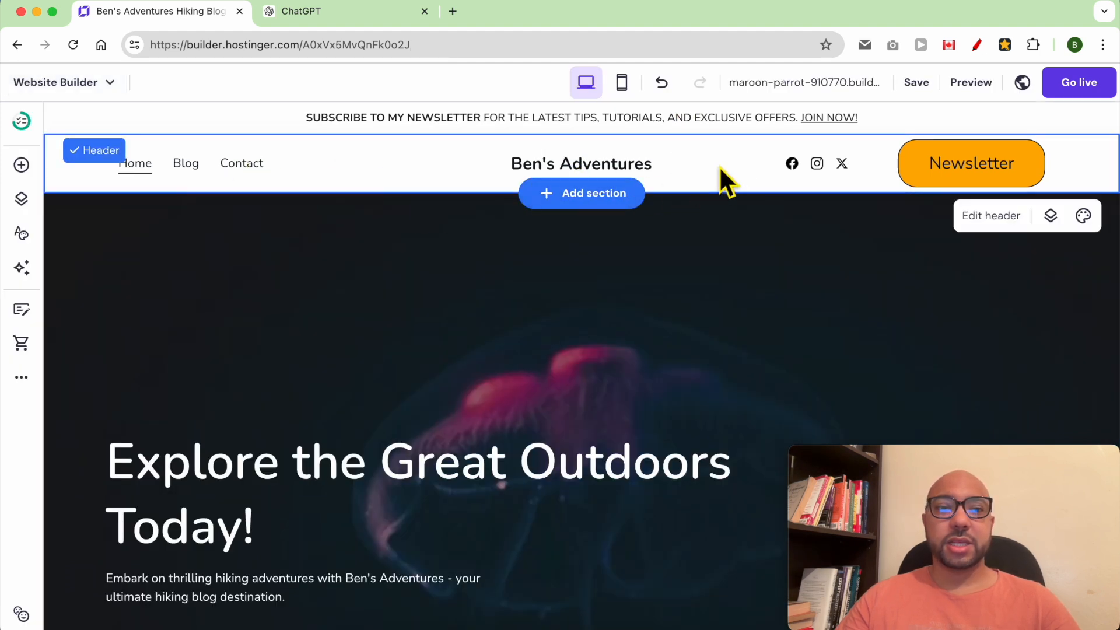
{"action": "left_click", "coordinate": [1011, 225]}
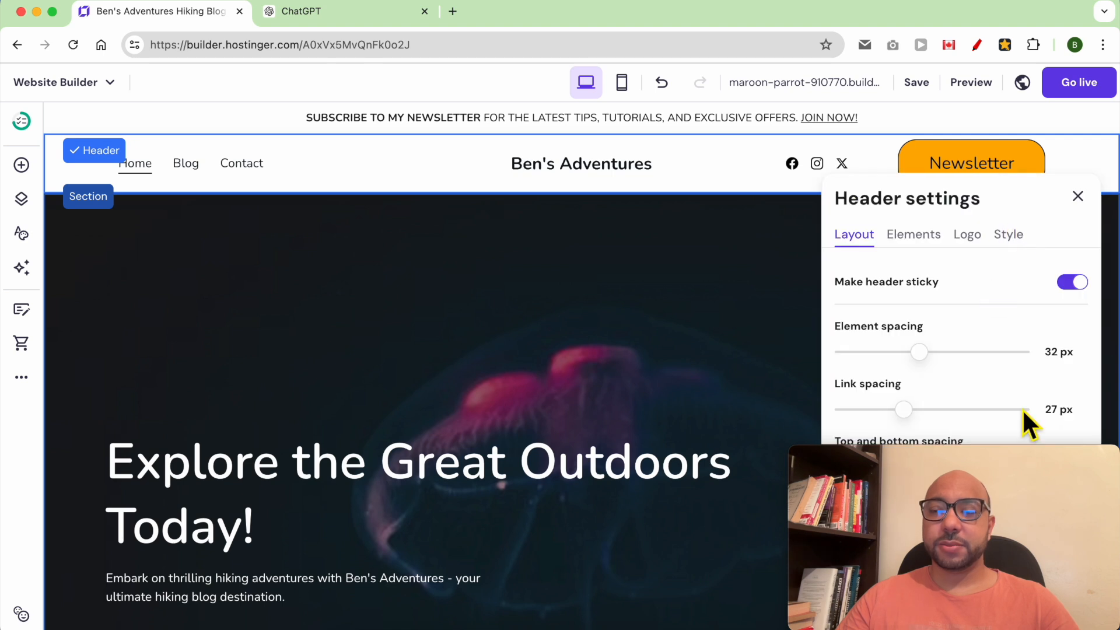
{"action": "left_click_drag", "start_coordinate": [1027, 457], "coordinate": [629, 448]}
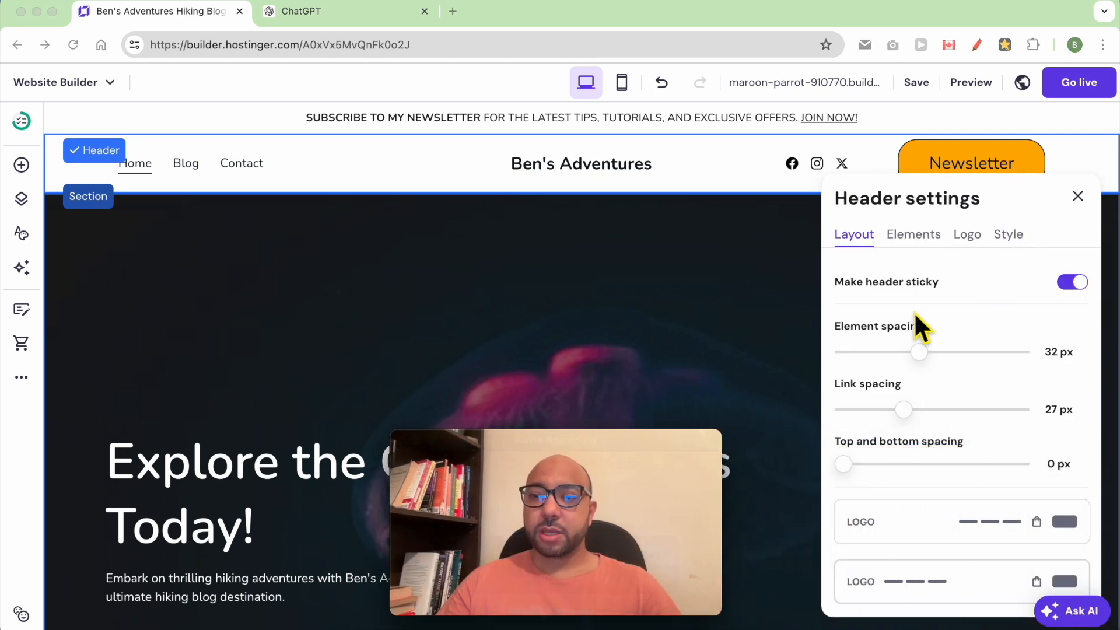
{"action": "left_click", "coordinate": [1080, 294]}
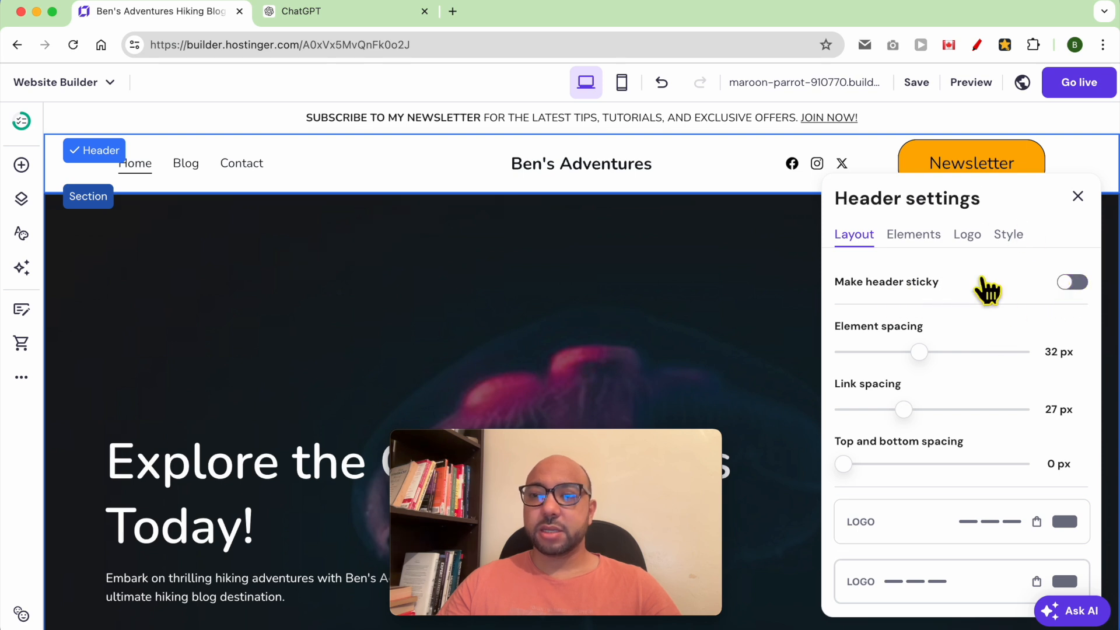
Save the site and scroll through the preview to check the non-sticky header.
{"action": "mouse_move", "coordinate": [922, 84]}
{"action": "left_click", "coordinate": [928, 87]}
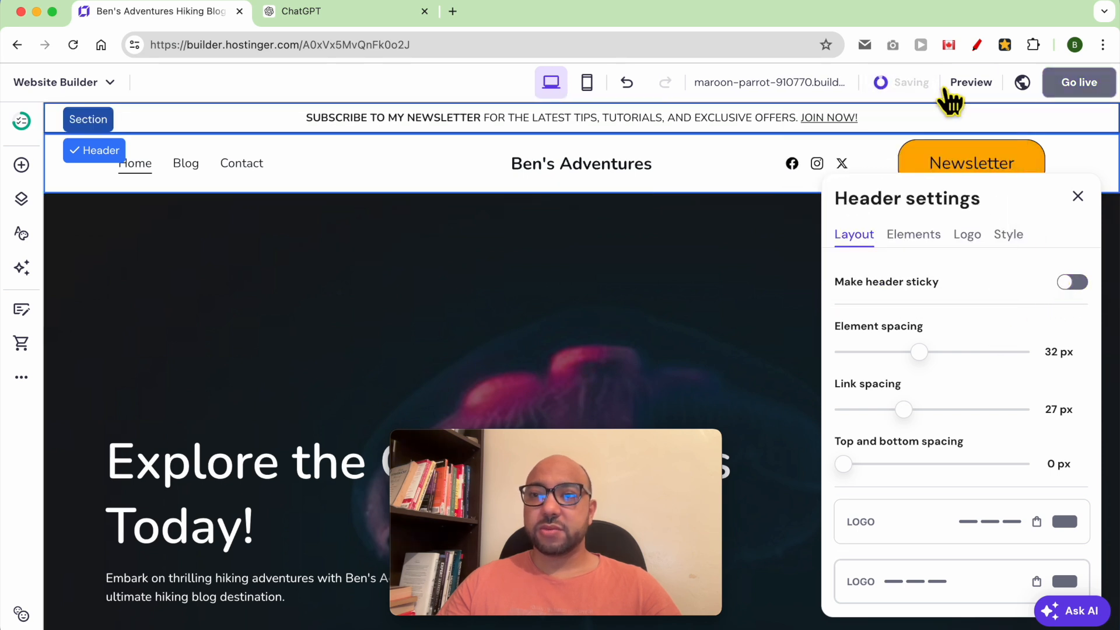
{"action": "left_click", "coordinate": [965, 84]}
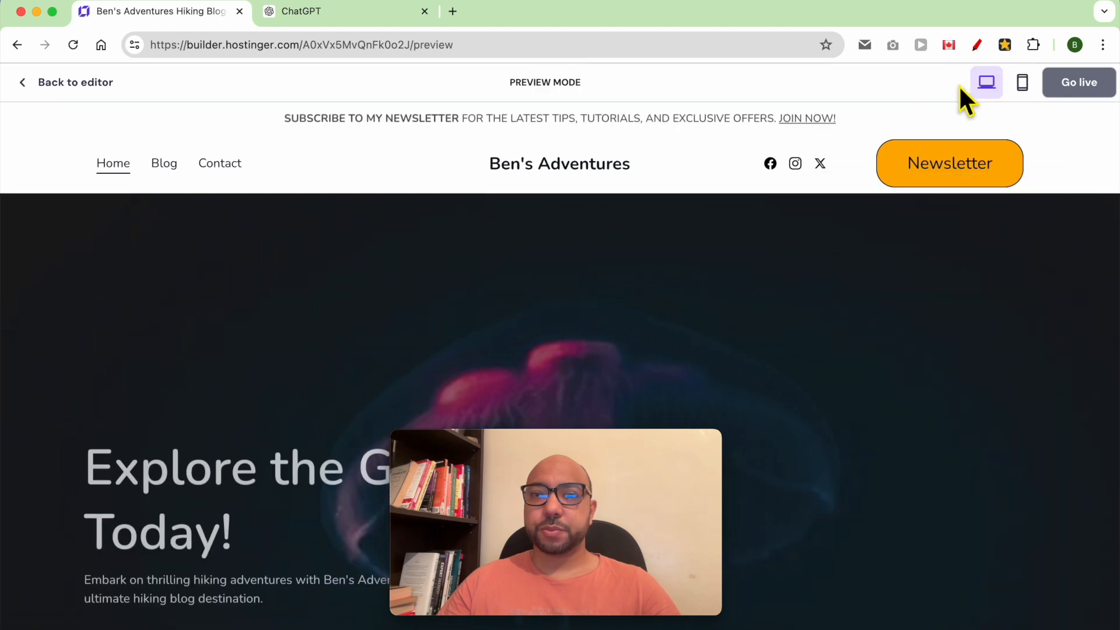
{"action": "scroll", "coordinate": [766, 261], "scroll_direction": "down", "scroll_amount": 2}
{"action": "scroll", "coordinate": [777, 266], "scroll_direction": "down", "scroll_amount": 2}
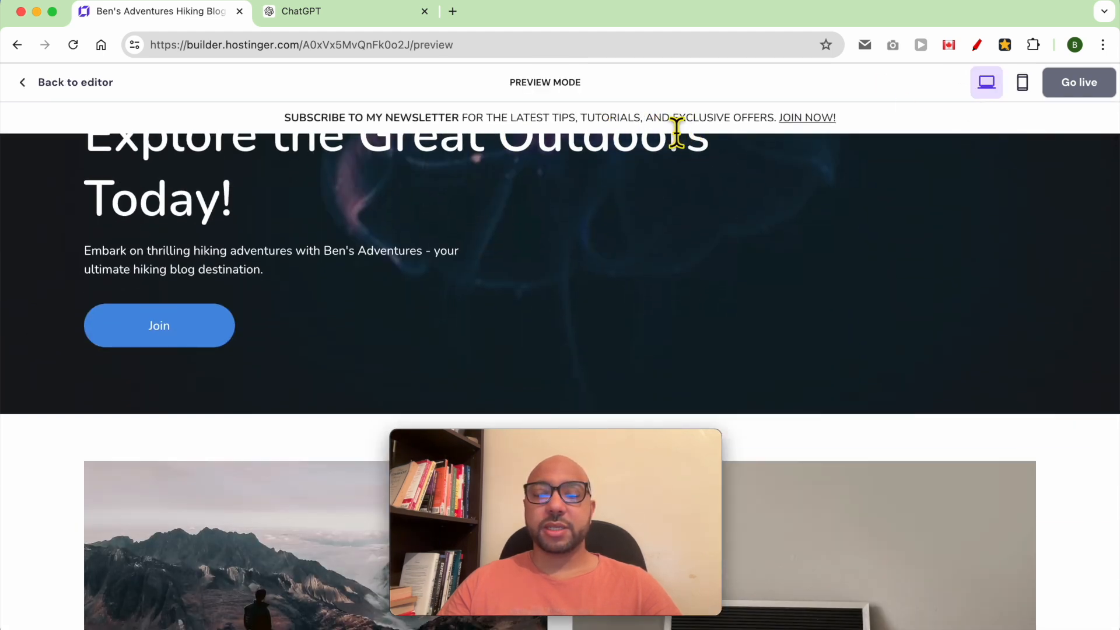
{"action": "scroll", "coordinate": [671, 130], "scroll_direction": "up", "scroll_amount": 1}
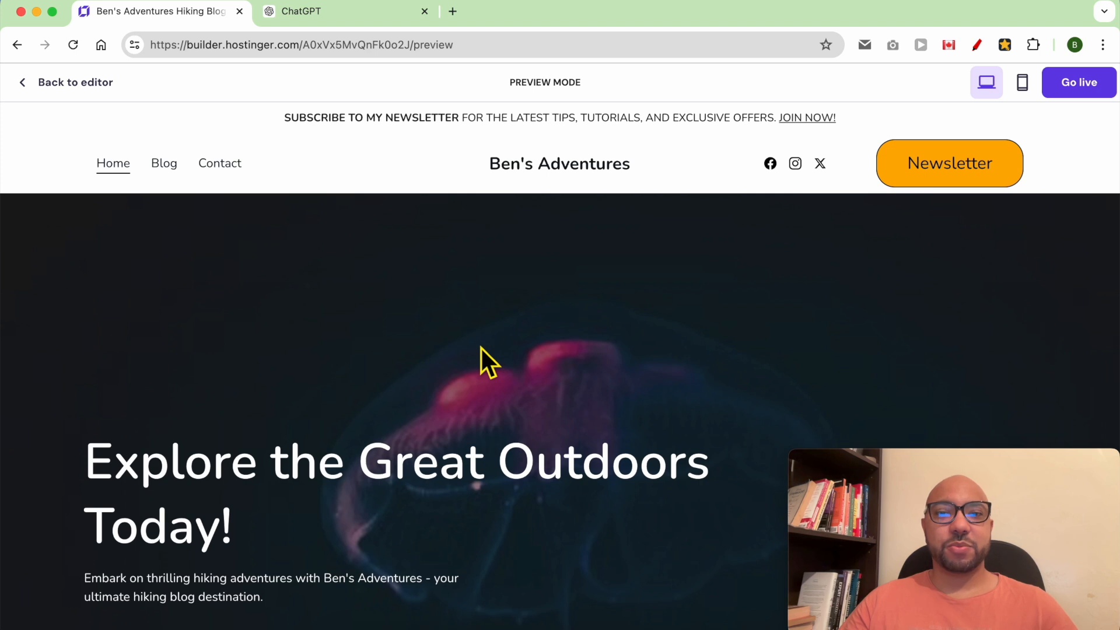
{"action": "scroll", "coordinate": [482, 349], "scroll_direction": "down", "scroll_amount": 3}
{"action": "scroll", "coordinate": [481, 356], "scroll_direction": "up", "scroll_amount": 1}
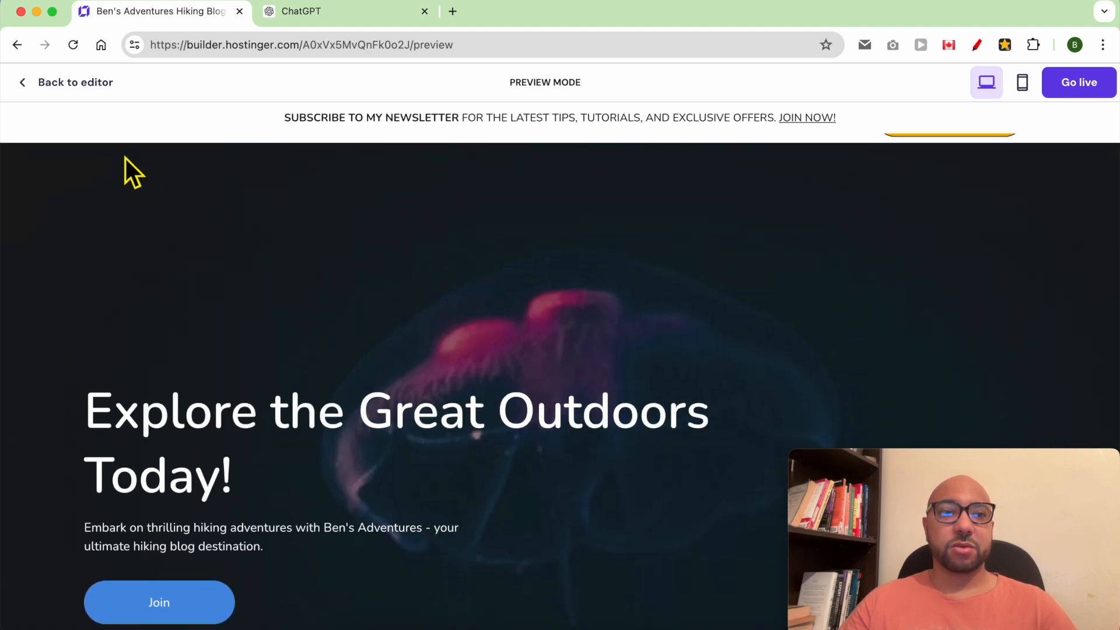
Replace the hero background with the free Unsplash photo of a camera on an open book.
{"action": "left_click", "coordinate": [69, 82]}
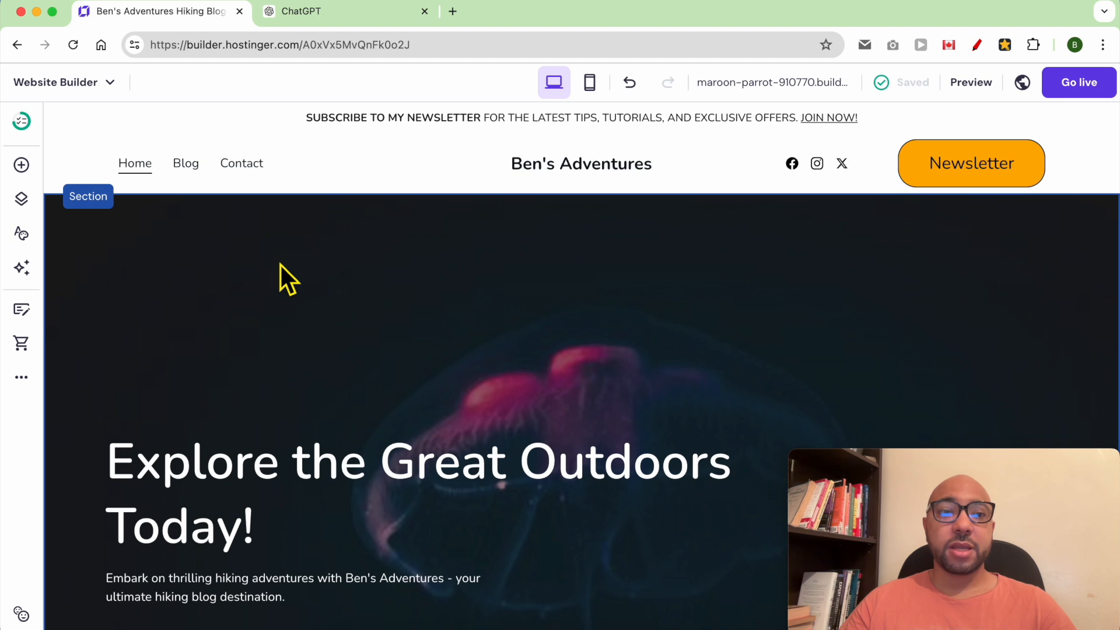
{"action": "left_click", "coordinate": [265, 265]}
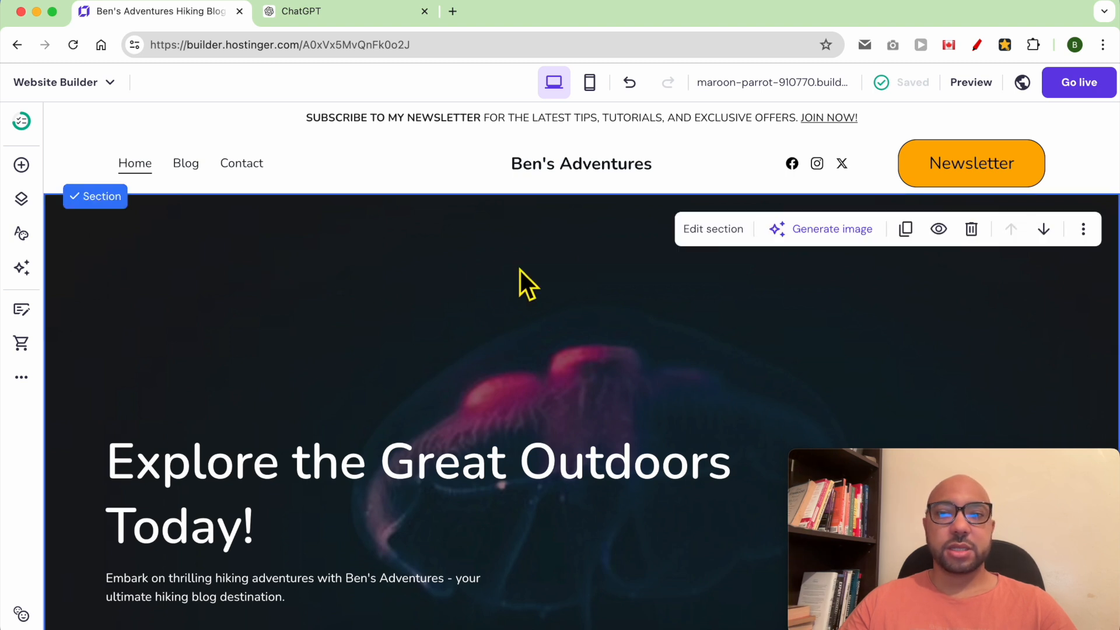
{"action": "left_click", "coordinate": [711, 234]}
{"action": "left_click_drag", "start_coordinate": [1038, 458], "coordinate": [243, 455]}
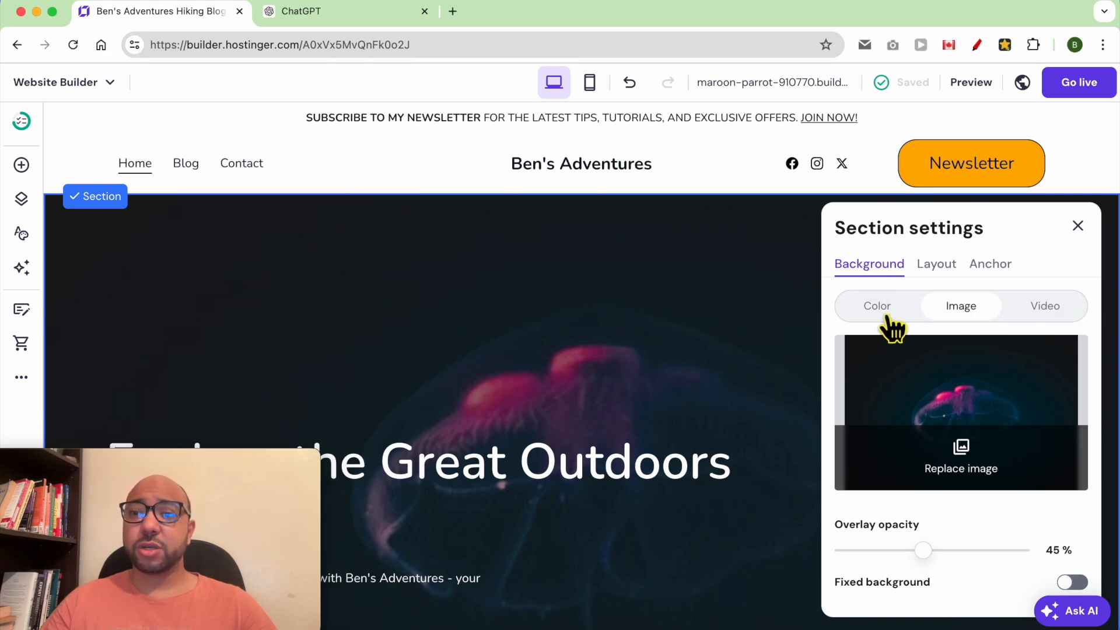
{"action": "left_click", "coordinate": [977, 480]}
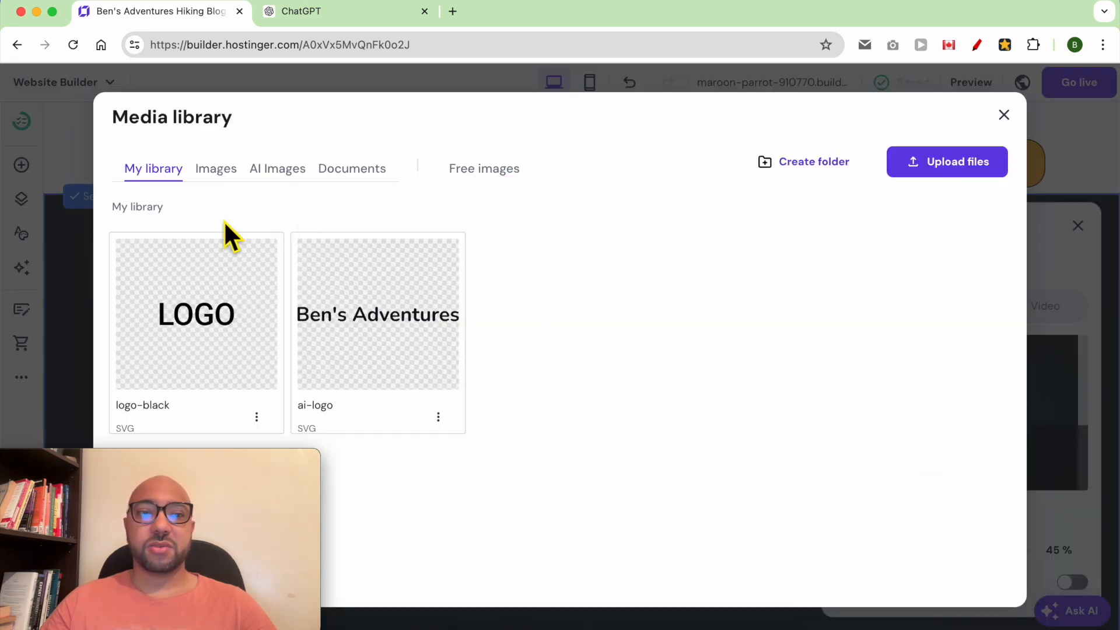
{"action": "left_click", "coordinate": [266, 171]}
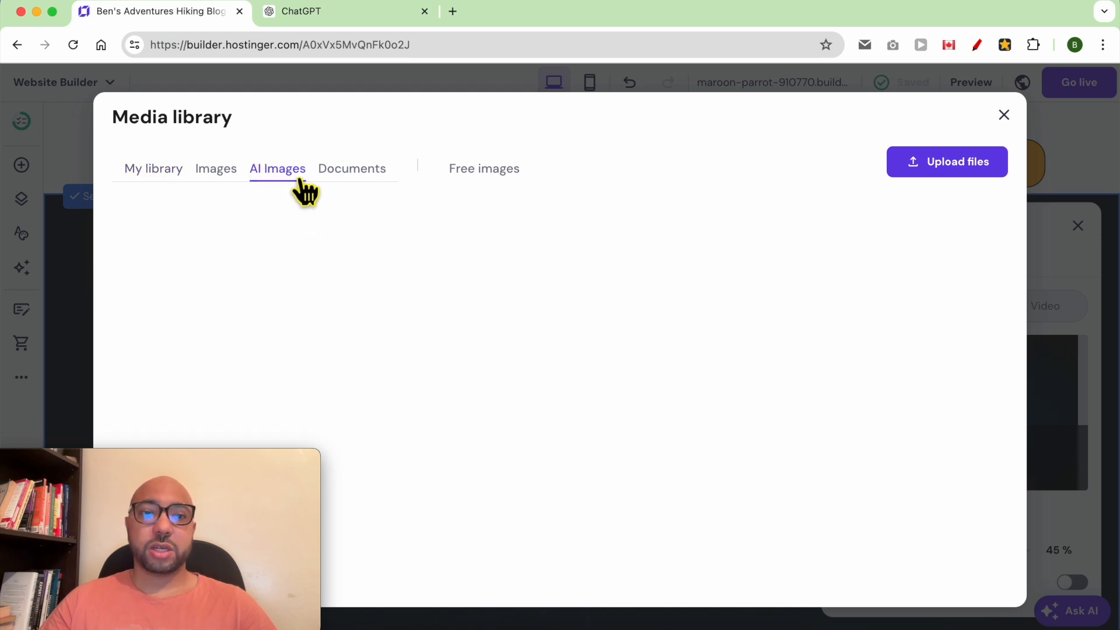
{"action": "left_click", "coordinate": [516, 186]}
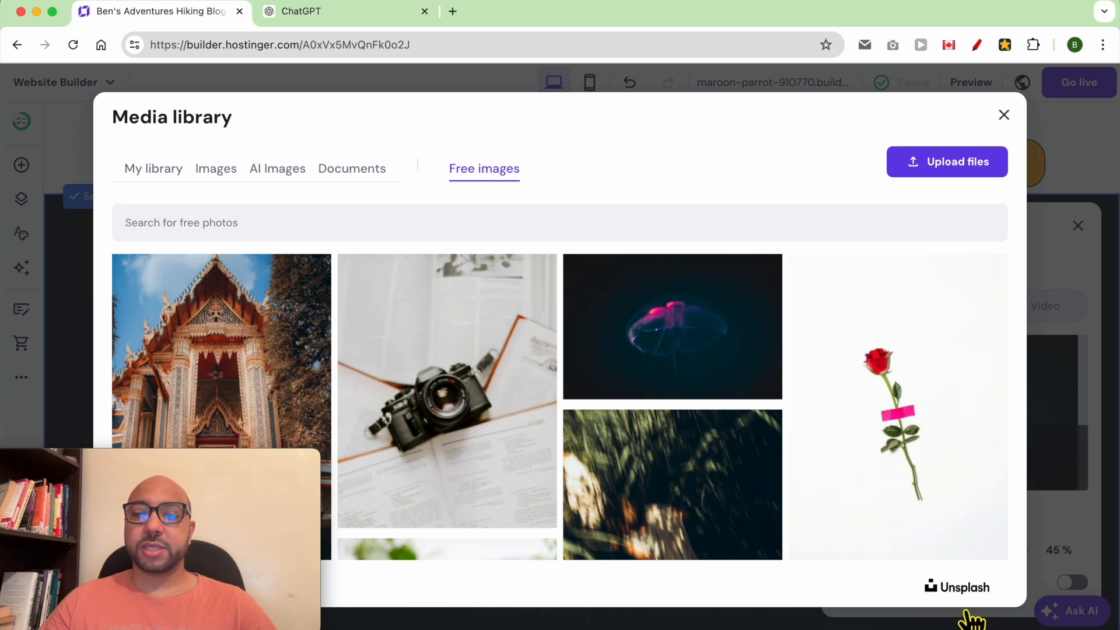
{"action": "left_click", "coordinate": [474, 236]}
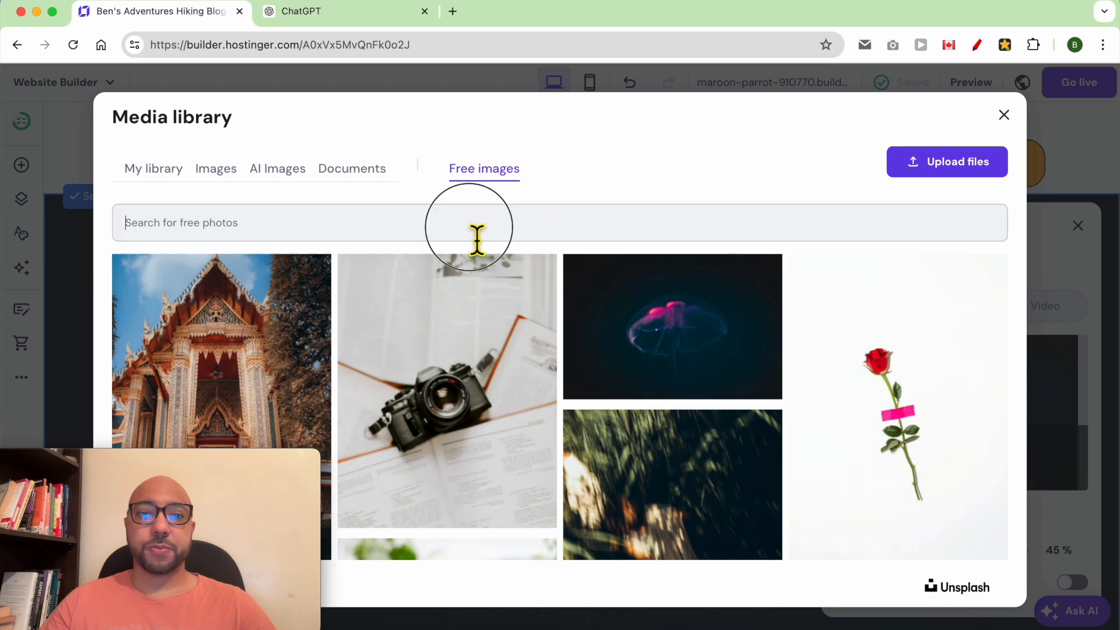
{"action": "left_click", "coordinate": [462, 324]}
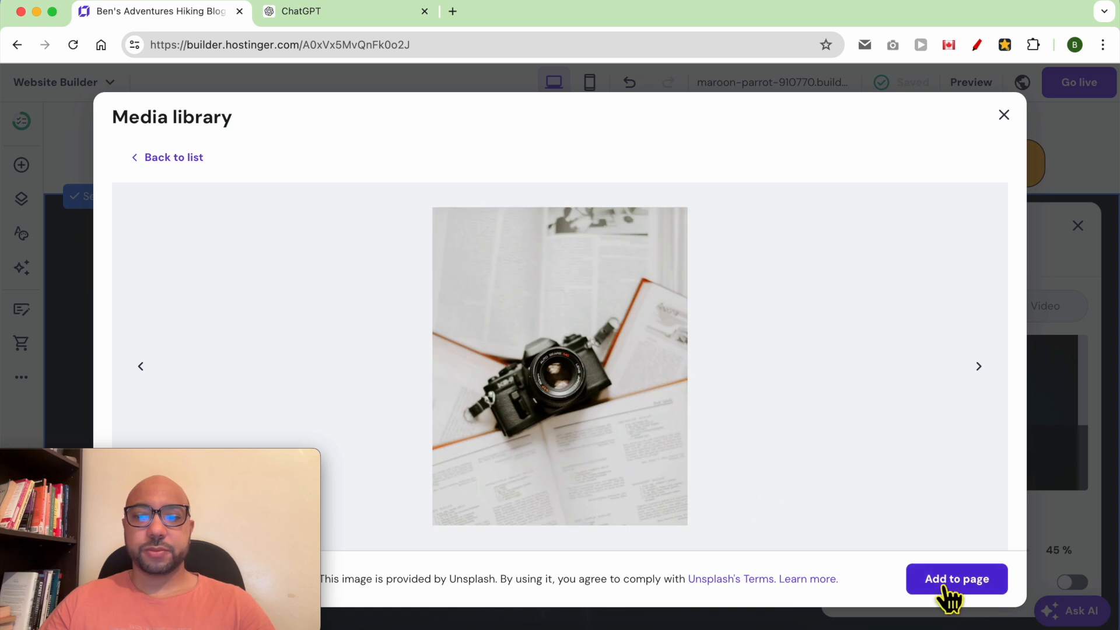
{"action": "left_click", "coordinate": [956, 591]}
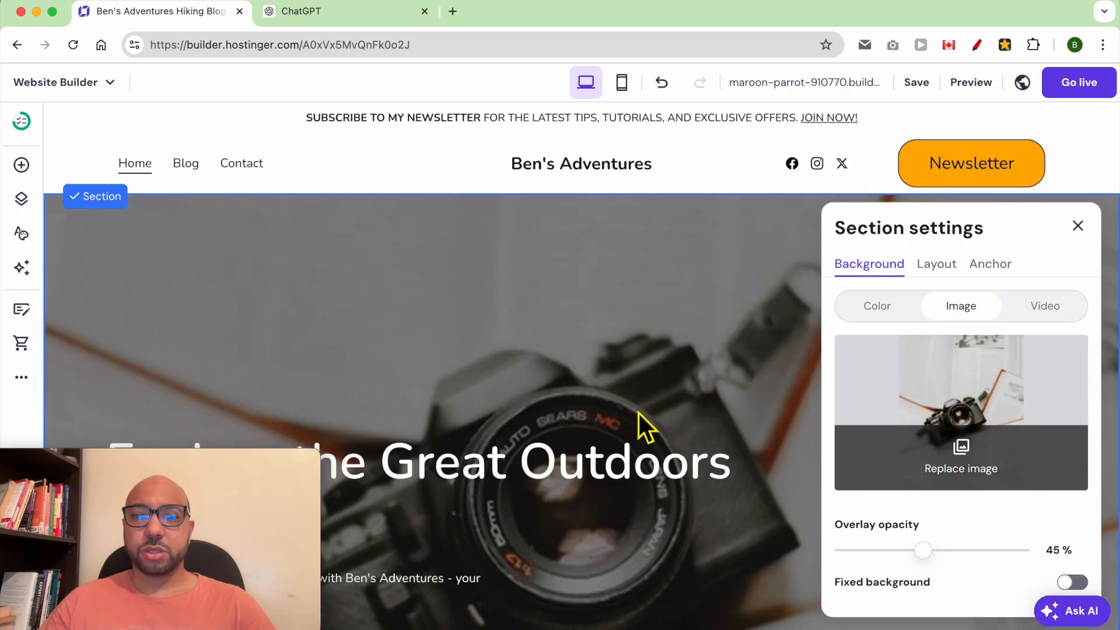
Lower the hero overlay opacity, enable a fixed background, and save.
{"action": "mouse_move", "coordinate": [938, 563]}
{"action": "left_mouse_down"}
{"action": "mouse_move", "coordinate": [893, 565]}
{"action": "mouse_move", "coordinate": [956, 568]}
{"action": "mouse_move", "coordinate": [922, 575]}
{"action": "left_mouse_up"}
{"action": "left_click", "coordinate": [1072, 582]}
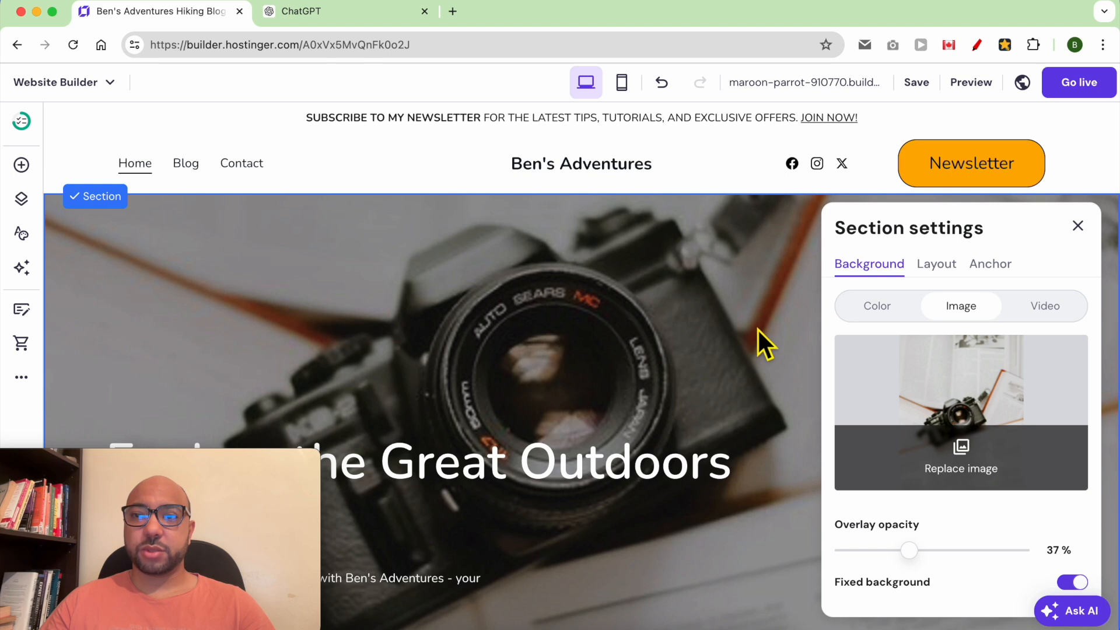
{"action": "left_click", "coordinate": [780, 250]}
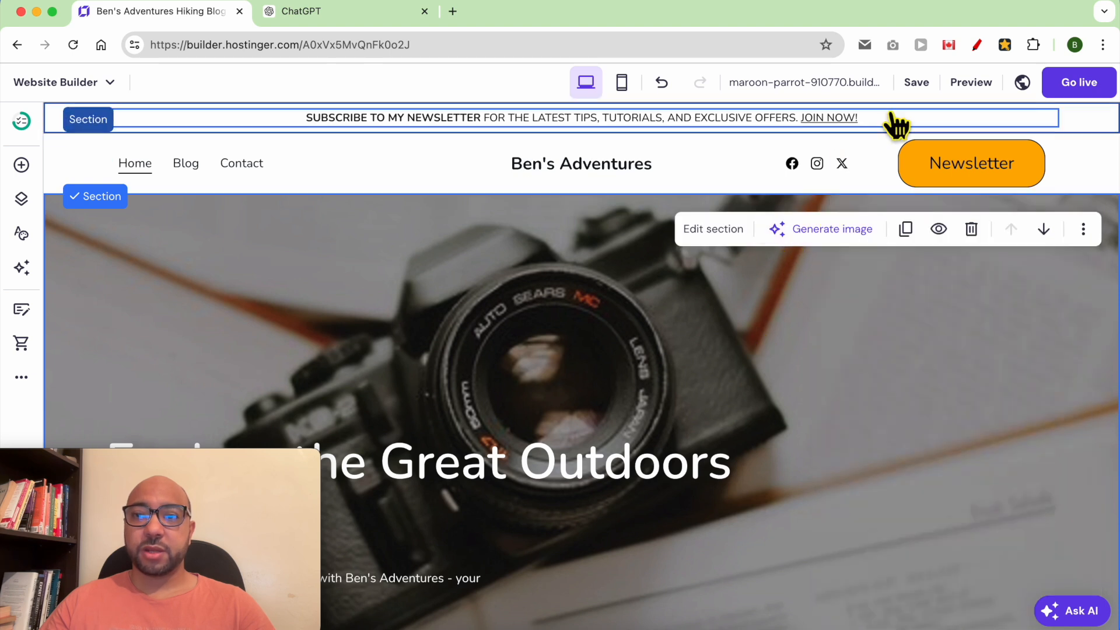
{"action": "left_click", "coordinate": [915, 85]}
Move the hero heading, subtitle and Join button higher and toward the centre.
{"action": "left_click_drag", "start_coordinate": [168, 460], "coordinate": [972, 463]}
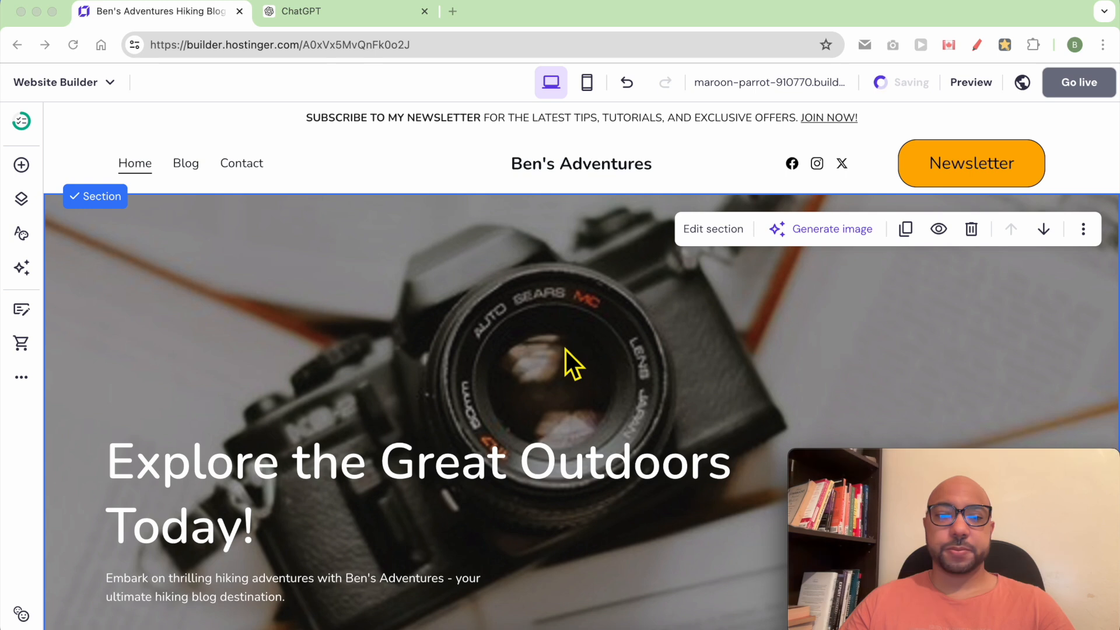
{"action": "scroll", "coordinate": [595, 367], "scroll_direction": "down", "scroll_amount": 5}
{"action": "left_click", "coordinate": [254, 227]}
{"action": "scroll", "coordinate": [281, 315], "scroll_direction": "up", "scroll_amount": 5}
{"action": "left_click_drag", "start_coordinate": [288, 475], "coordinate": [545, 264]}
{"action": "left_click", "coordinate": [246, 572]}
{"action": "left_click_drag", "start_coordinate": [245, 595], "coordinate": [538, 378]}
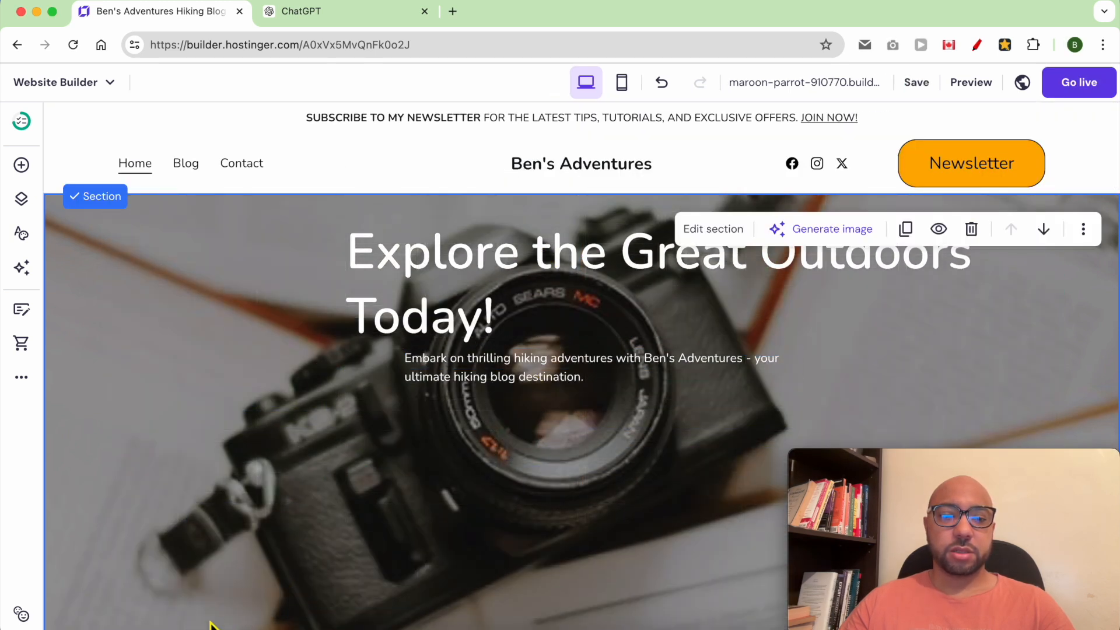
{"action": "scroll", "coordinate": [207, 624], "scroll_direction": "down", "scroll_amount": 3}
{"action": "left_click_drag", "start_coordinate": [218, 575], "coordinate": [719, 352]}
{"action": "left_click", "coordinate": [621, 353]}
Change the button label to 'Jiong my newsletter' and link it to a page of the site.
{"action": "double_click", "coordinate": [620, 349]}
{"action": "left_click_drag", "start_coordinate": [885, 472], "coordinate": [117, 469]}
{"action": "left_click", "coordinate": [849, 358]}
{"action": "double_click", "coordinate": [849, 358]}
{"action": "type", "text": "Jio"}
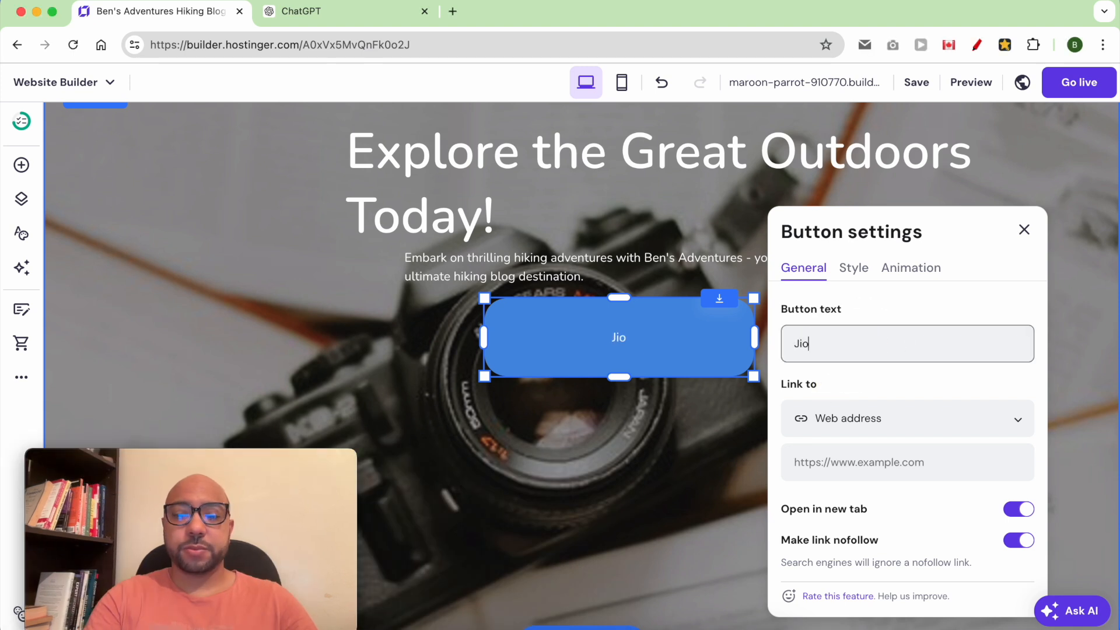
{"action": "type", "text": "ng my newsletter"}
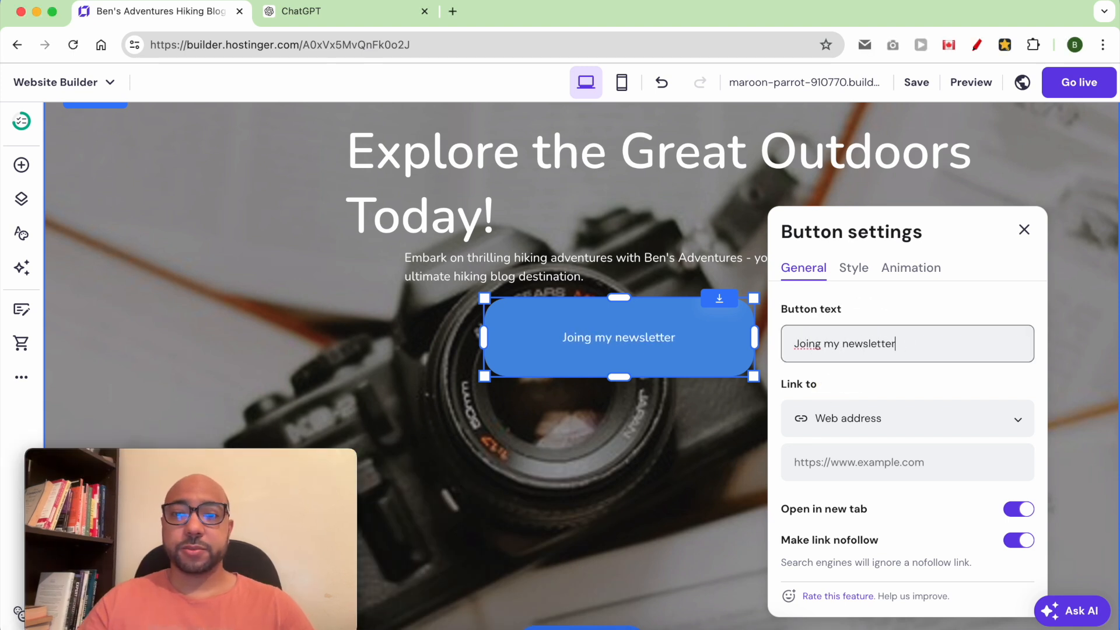
{"action": "left_click", "coordinate": [881, 428]}
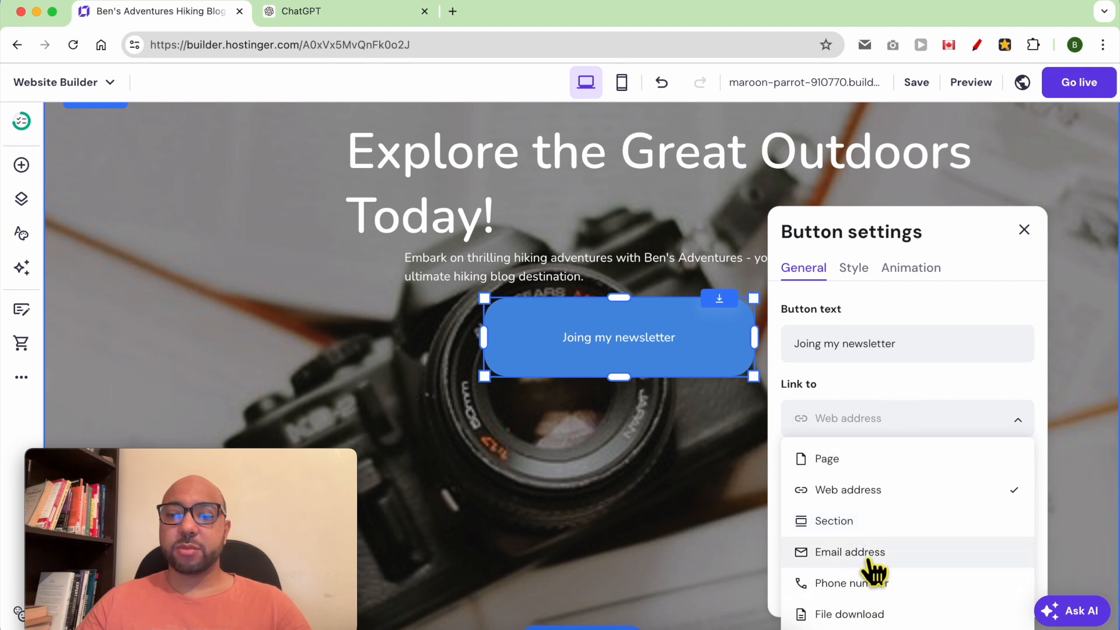
{"action": "left_click", "coordinate": [829, 459]}
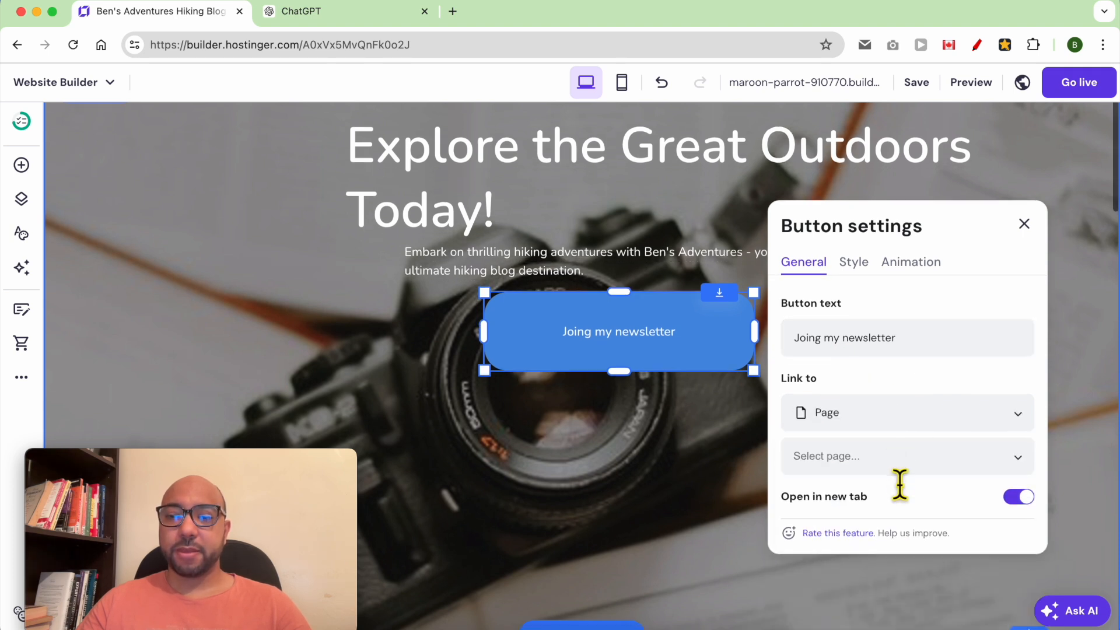
Style the button with text size 27 and an orange website-colour fill.
{"action": "left_click", "coordinate": [862, 273]}
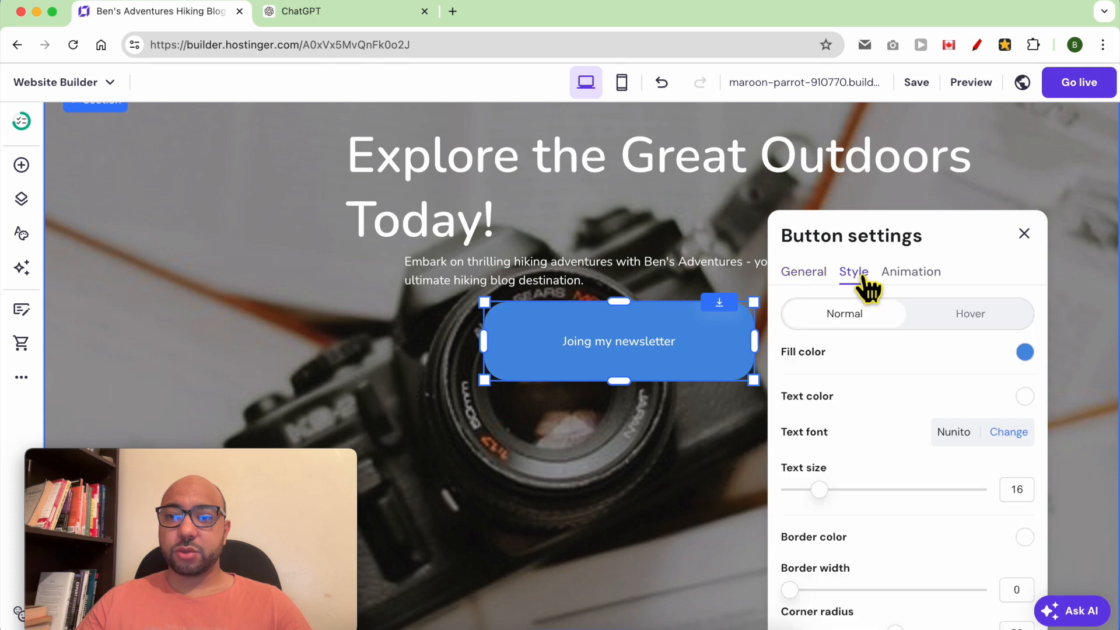
{"action": "left_click_drag", "start_coordinate": [825, 488], "coordinate": [890, 501]}
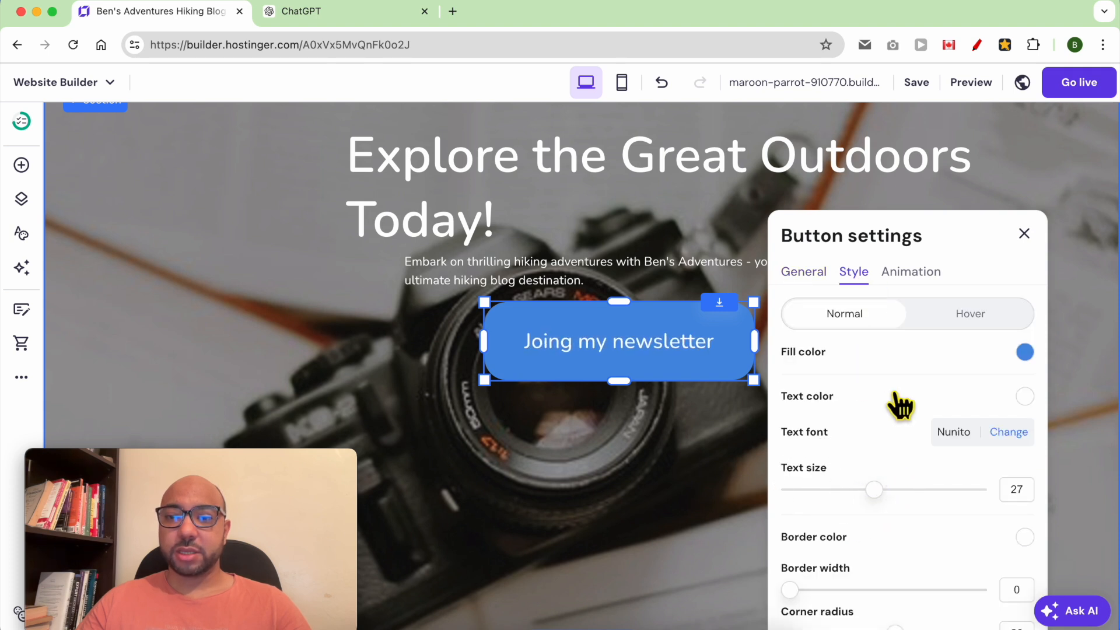
{"action": "left_click", "coordinate": [1024, 353]}
{"action": "left_click", "coordinate": [951, 458]}
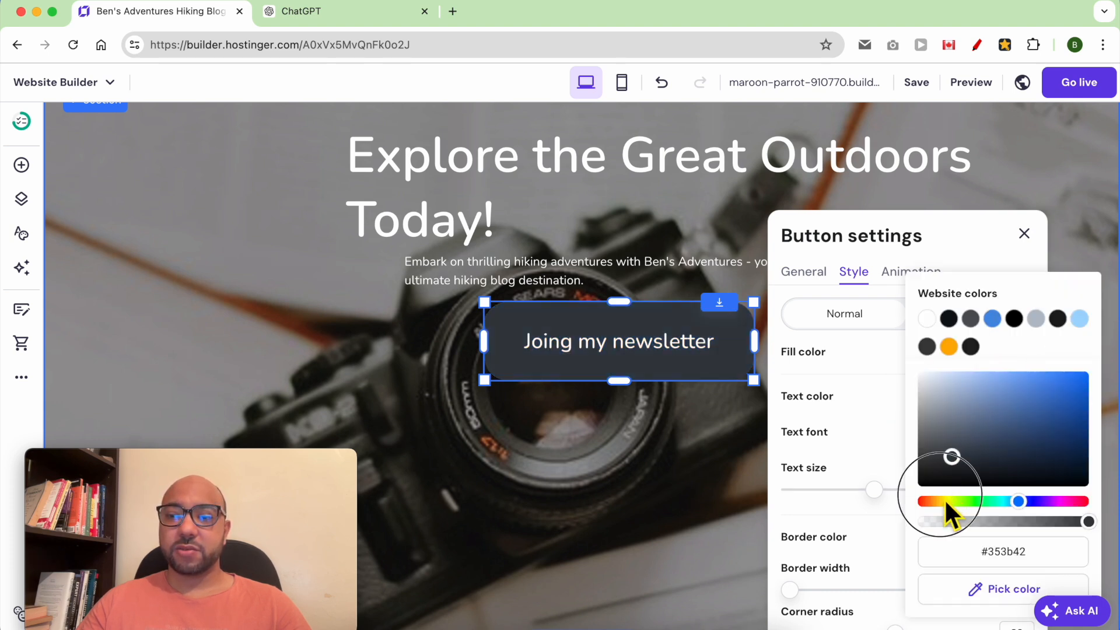
{"action": "left_click", "coordinate": [944, 501]}
{"action": "left_click", "coordinate": [1004, 411]}
{"action": "left_click_drag", "start_coordinate": [1009, 412], "coordinate": [1082, 371]}
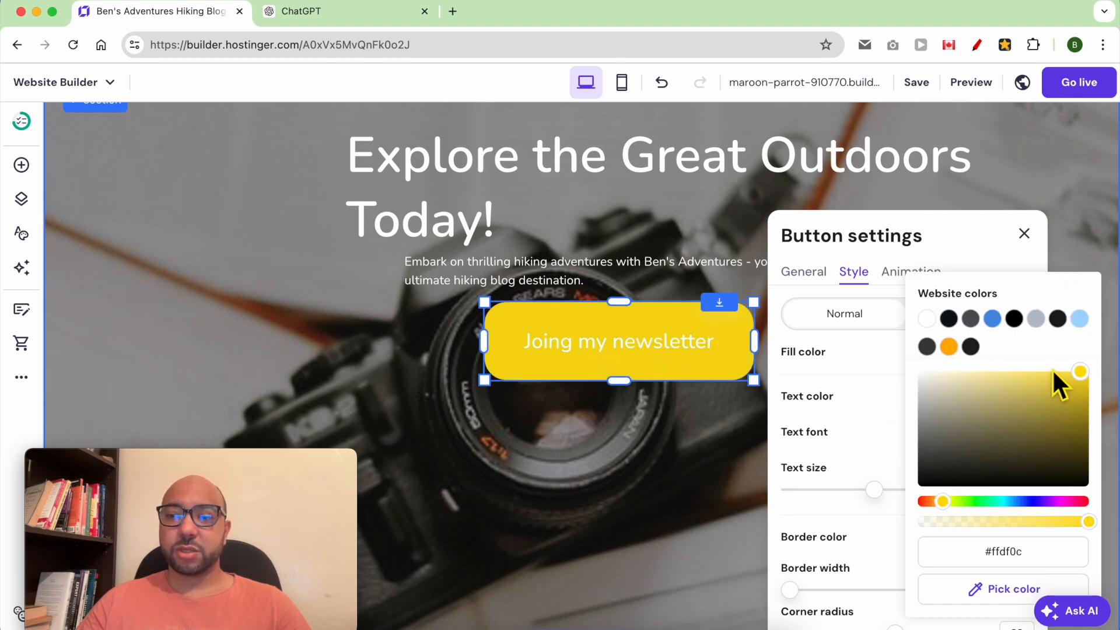
{"action": "left_click", "coordinate": [949, 347]}
{"action": "left_click", "coordinate": [976, 252]}
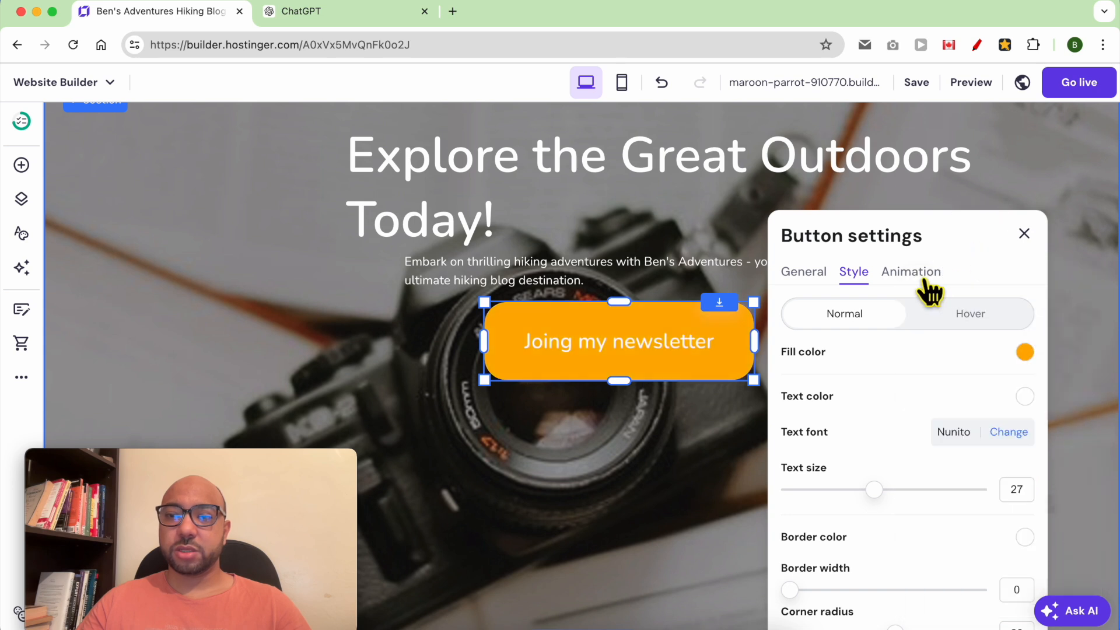
{"action": "scroll", "coordinate": [688, 461], "scroll_direction": "down", "scroll_amount": 10}
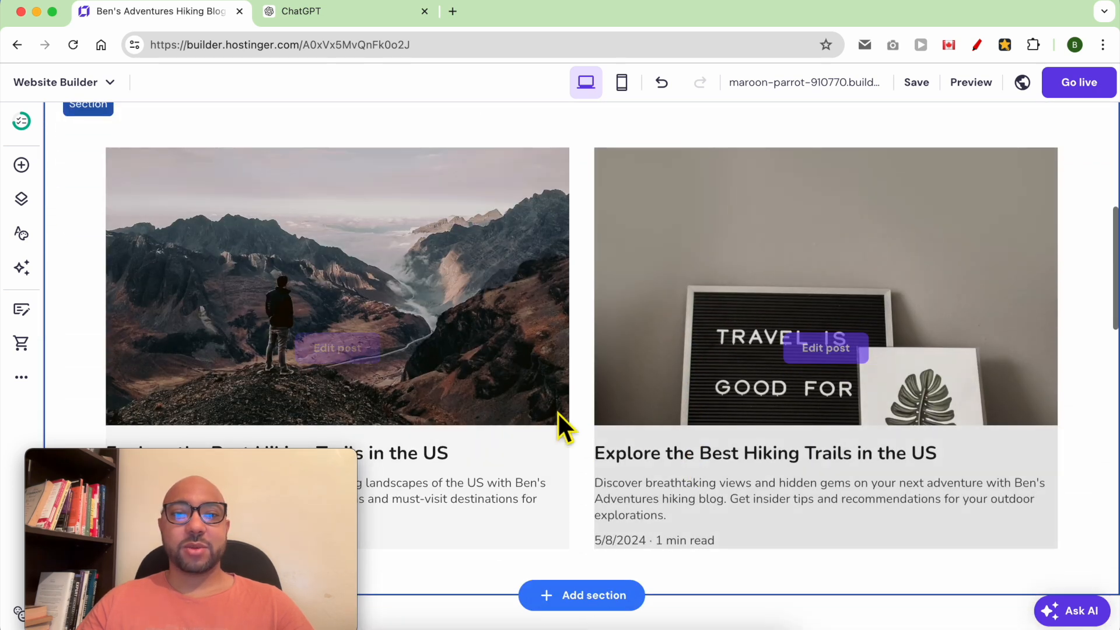
Lay the blog list cards out in three columns.
{"action": "scroll", "coordinate": [558, 414], "scroll_direction": "up", "scroll_amount": 2}
{"action": "left_click", "coordinate": [591, 205]}
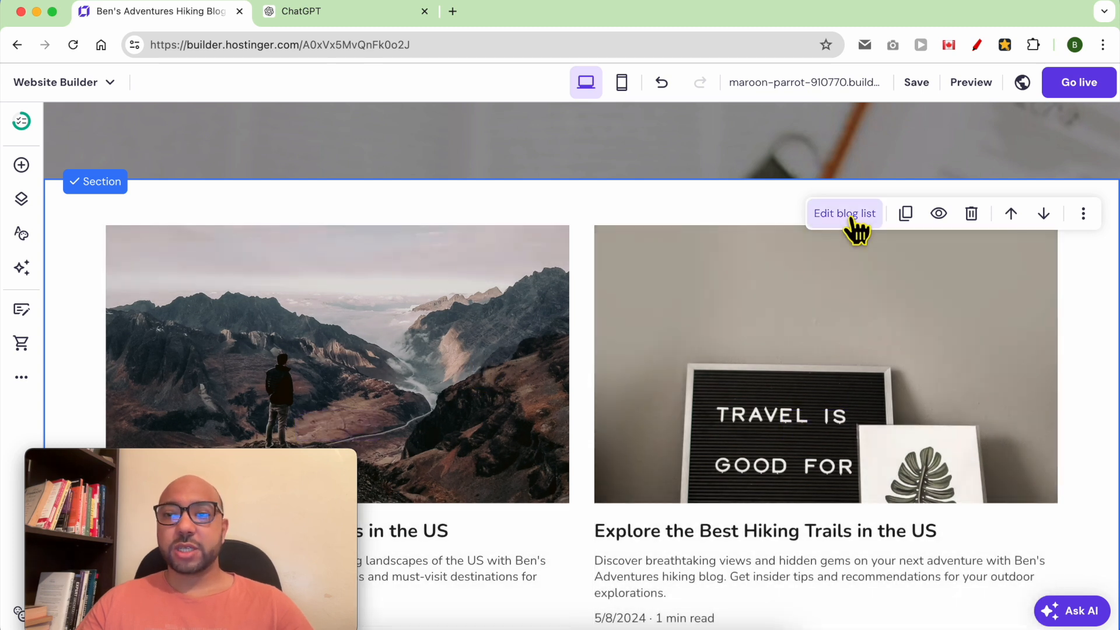
{"action": "left_click", "coordinate": [853, 216]}
{"action": "left_click_drag", "start_coordinate": [916, 401], "coordinate": [961, 416]}
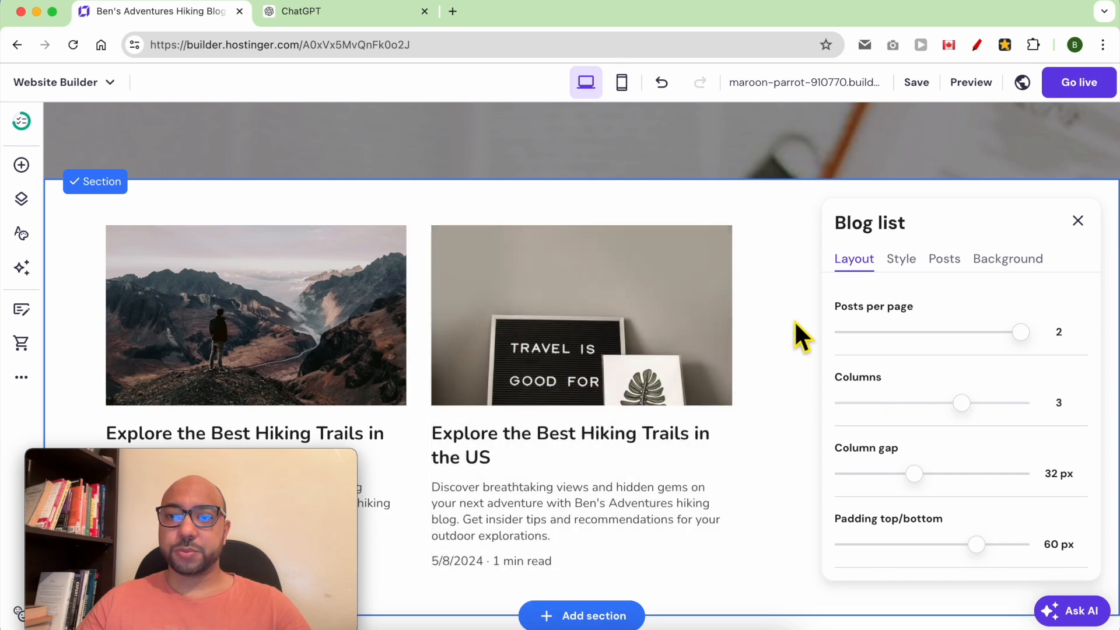
{"action": "left_click", "coordinate": [802, 328]}
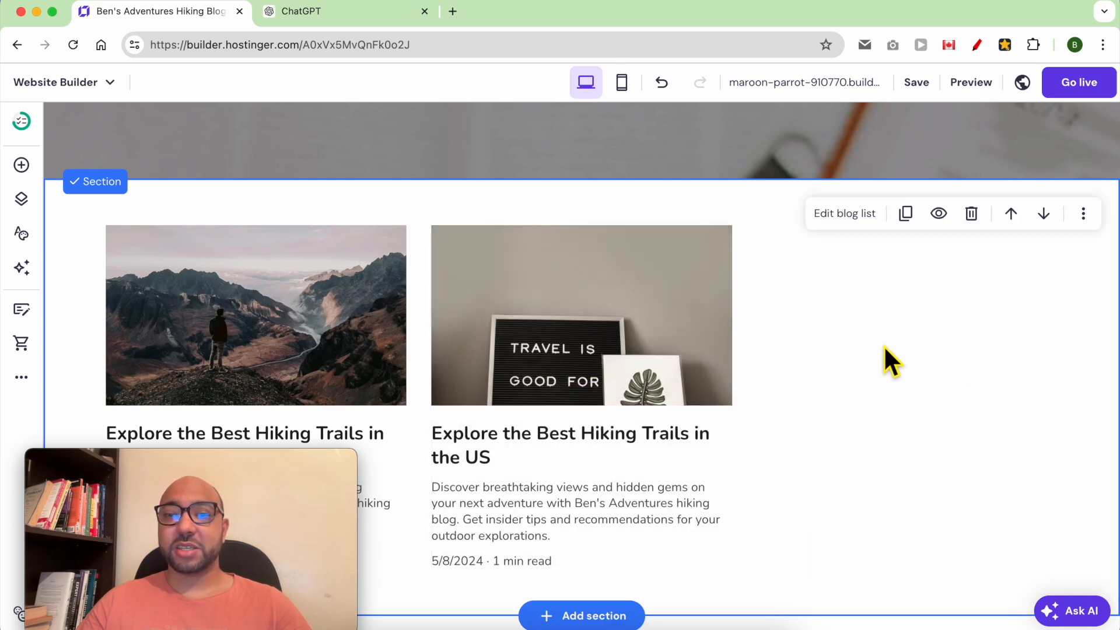
Hide the blog posts' descriptions and publish dates and reduce the text size to 22.
{"action": "mouse_move", "coordinate": [517, 521]}
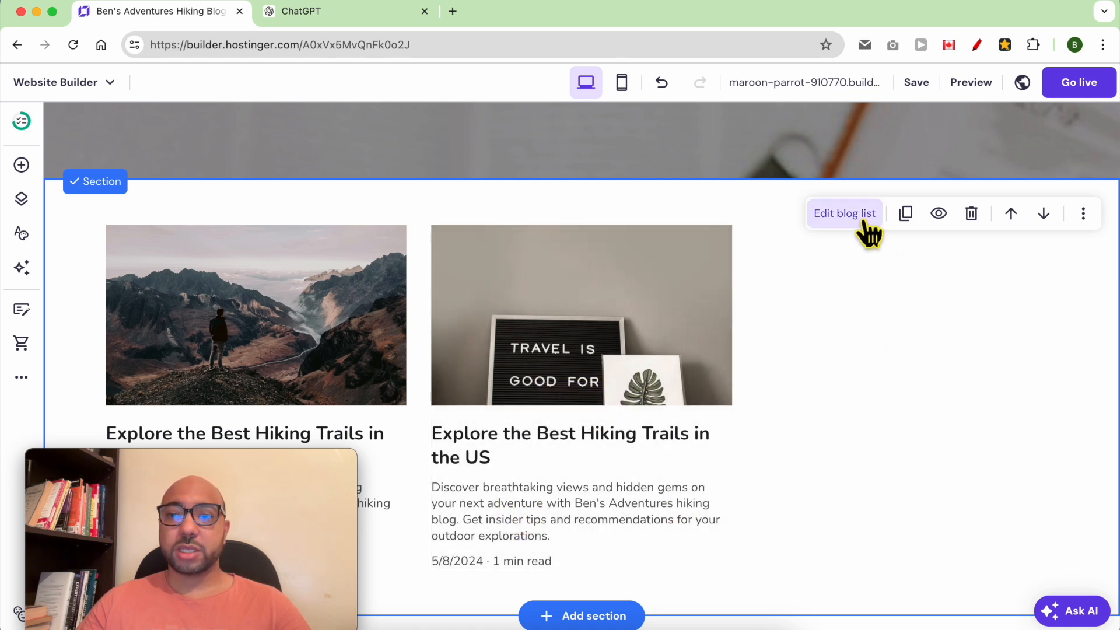
{"action": "left_click", "coordinate": [868, 225]}
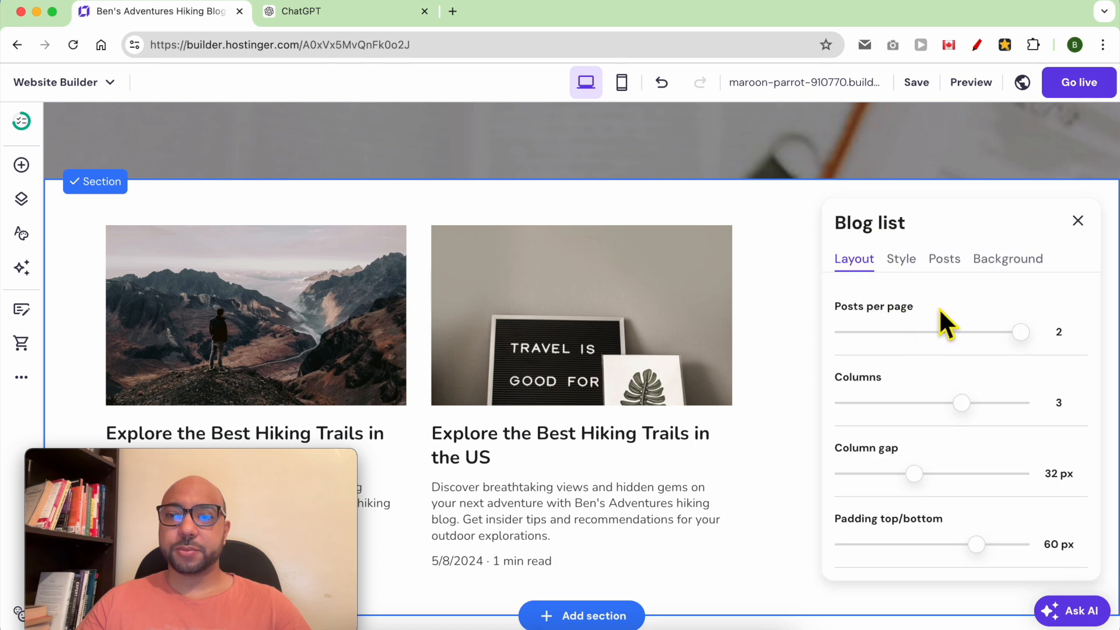
{"action": "left_click", "coordinate": [902, 259]}
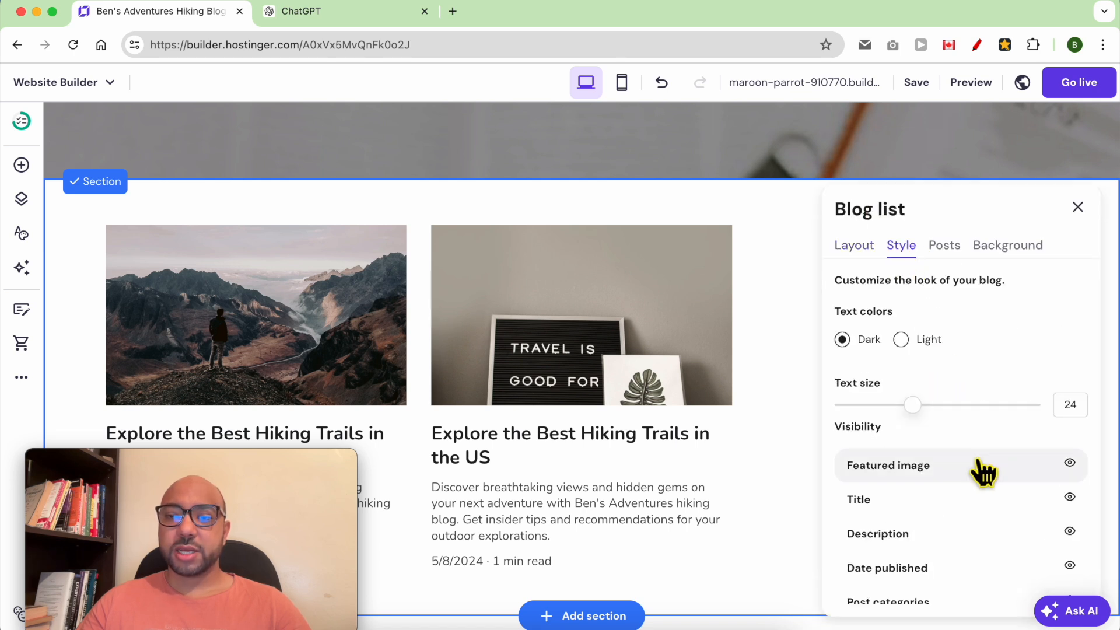
{"action": "left_click", "coordinate": [1070, 463]}
{"action": "left_click", "coordinate": [1070, 464]}
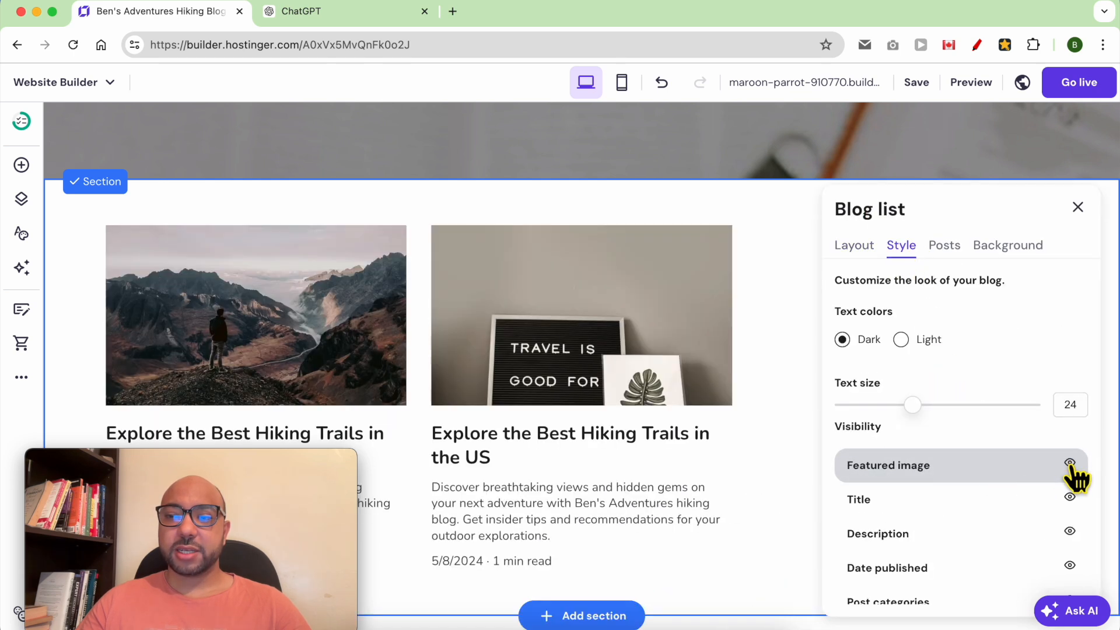
{"action": "left_click", "coordinate": [1070, 498]}
{"action": "left_click", "coordinate": [1070, 498]}
{"action": "left_click", "coordinate": [1070, 531]}
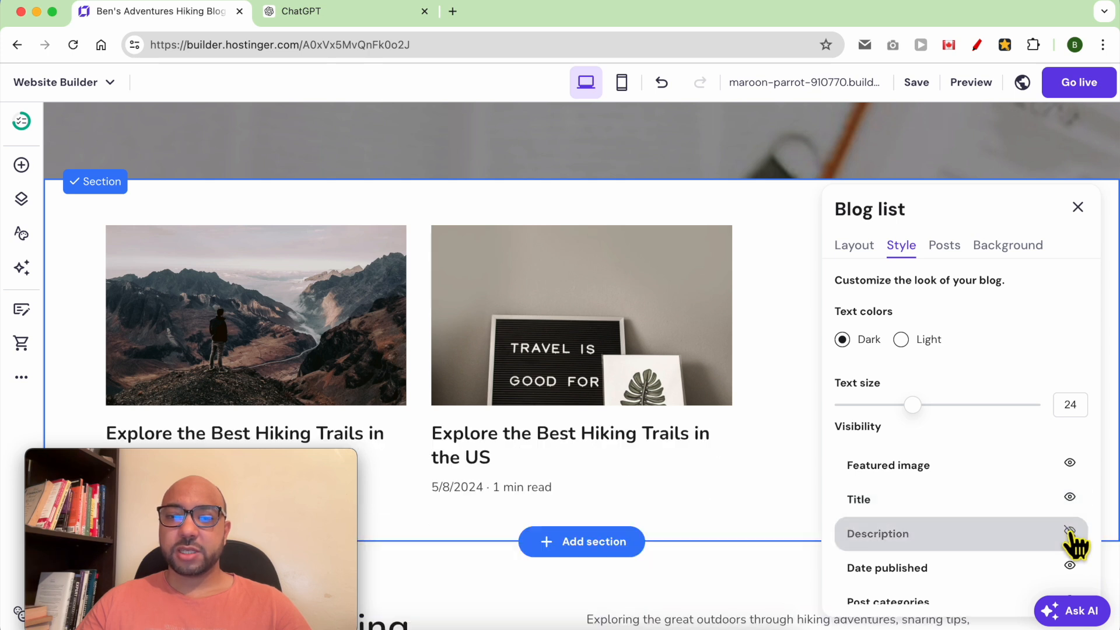
{"action": "left_click", "coordinate": [1070, 566]}
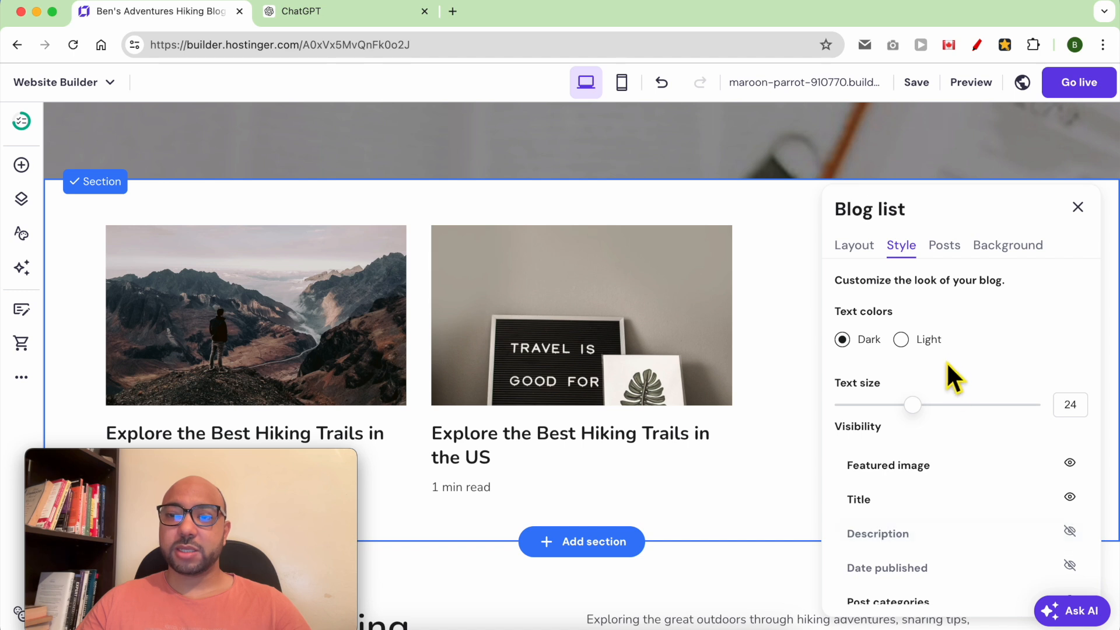
{"action": "left_click_drag", "start_coordinate": [932, 420], "coordinate": [915, 413]}
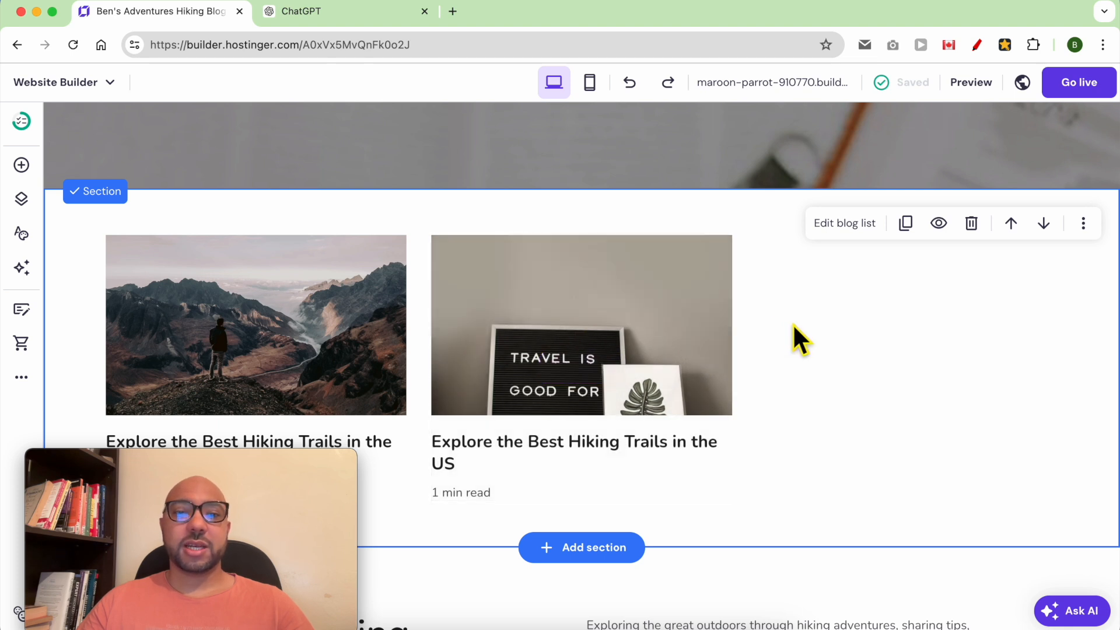
{"action": "left_click", "coordinate": [22, 166]}
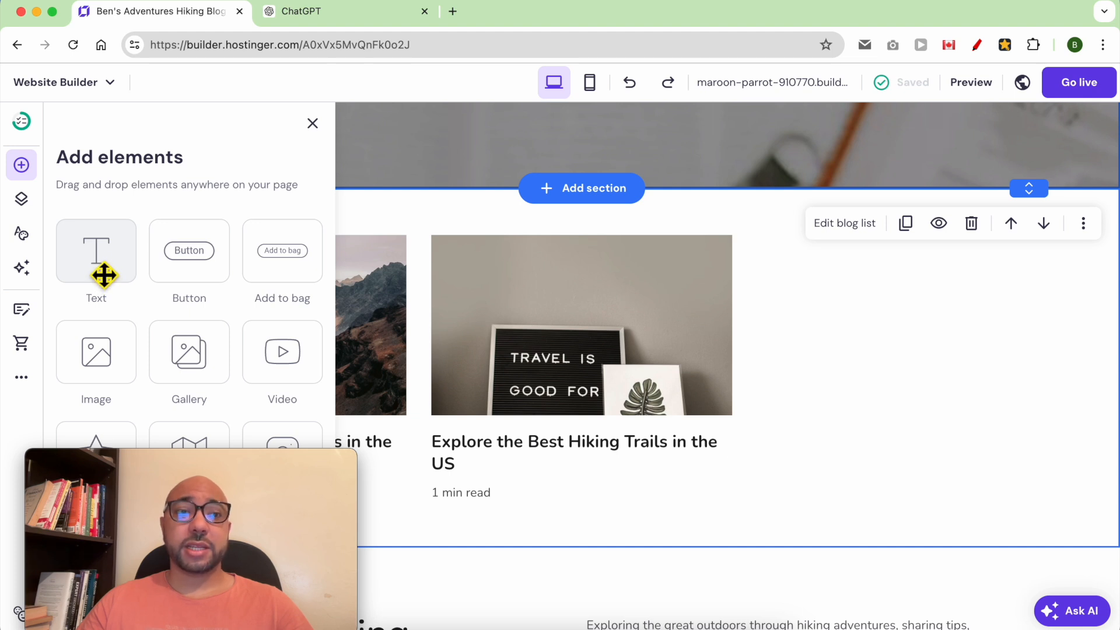
Try dropping a text element onto the blog section, then close the elements list.
{"action": "left_click_drag", "start_coordinate": [105, 271], "coordinate": [660, 233]}
{"action": "left_click_drag", "start_coordinate": [117, 267], "coordinate": [624, 238]}
{"action": "mouse_move", "coordinate": [667, 293]}
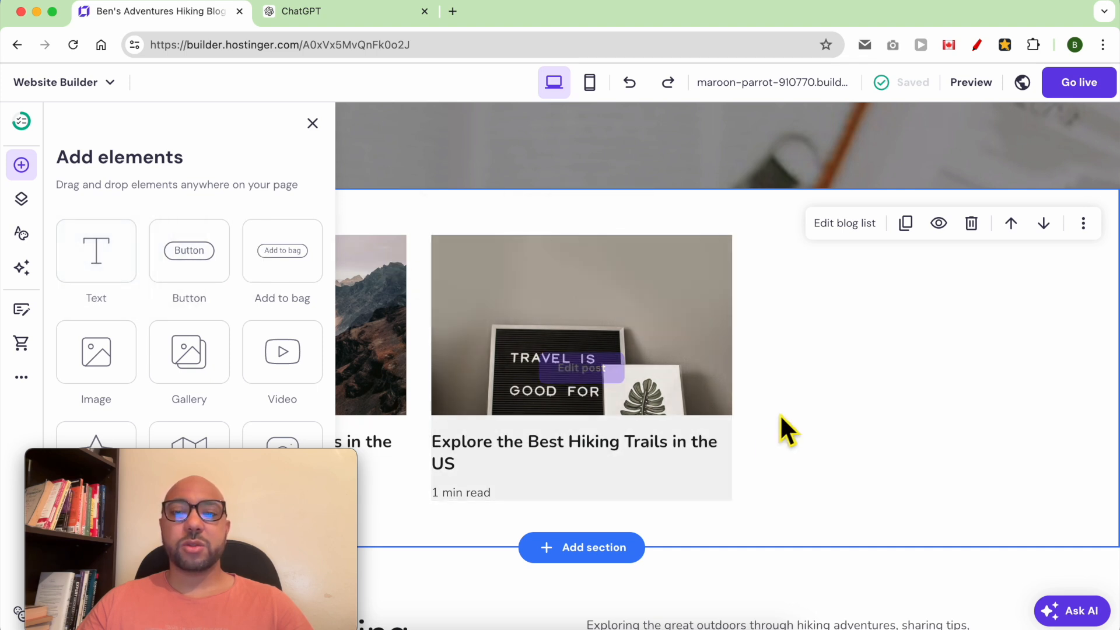
{"action": "left_click", "coordinate": [767, 472]}
Add a blank section, move it above the blog list, and shrink its height.
{"action": "left_click", "coordinate": [590, 553]}
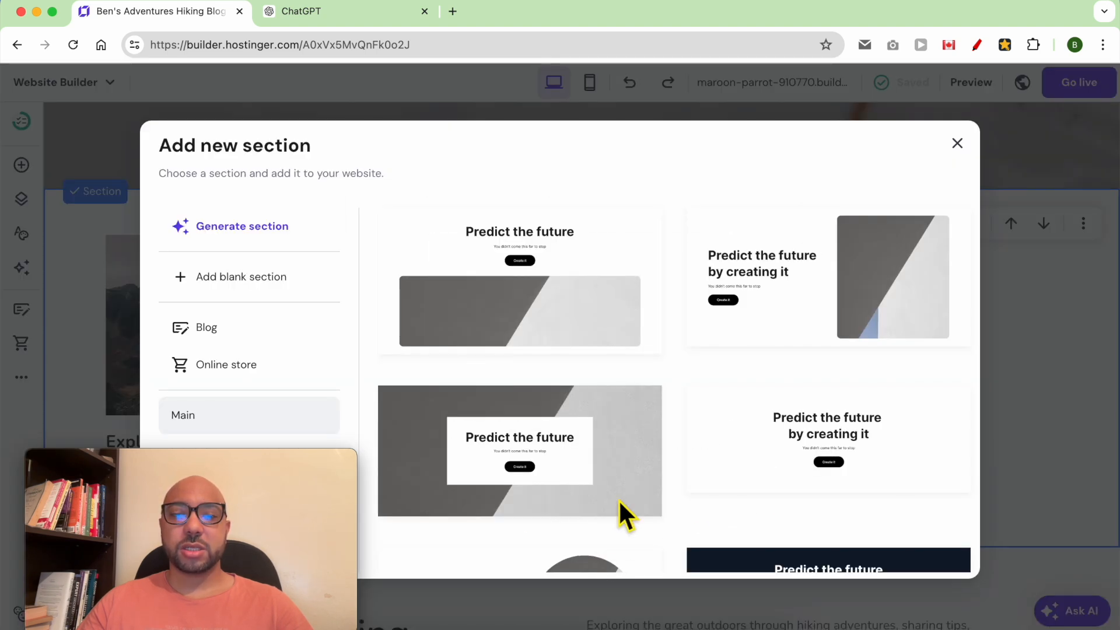
{"action": "left_click", "coordinate": [265, 279]}
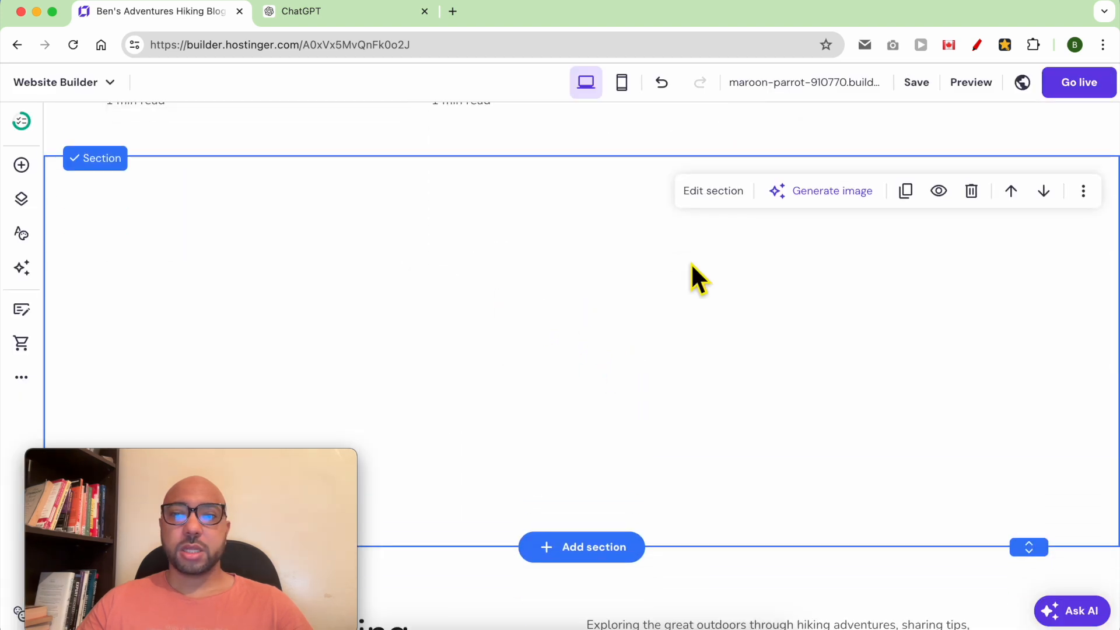
{"action": "left_click", "coordinate": [1011, 191]}
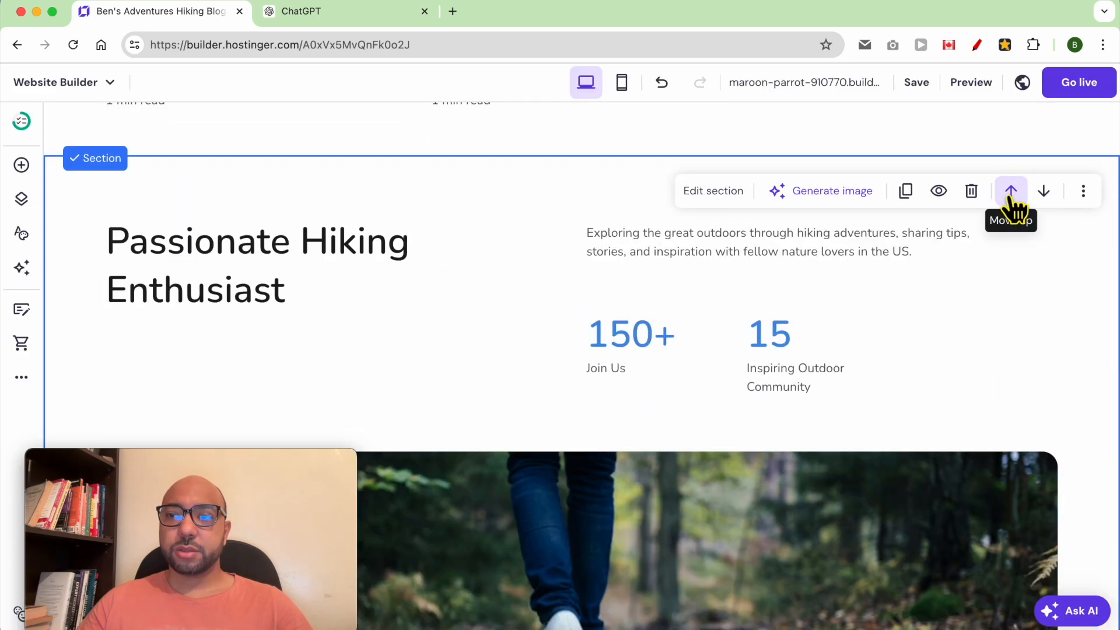
{"action": "scroll", "coordinate": [628, 224], "scroll_direction": "up", "scroll_amount": 3}
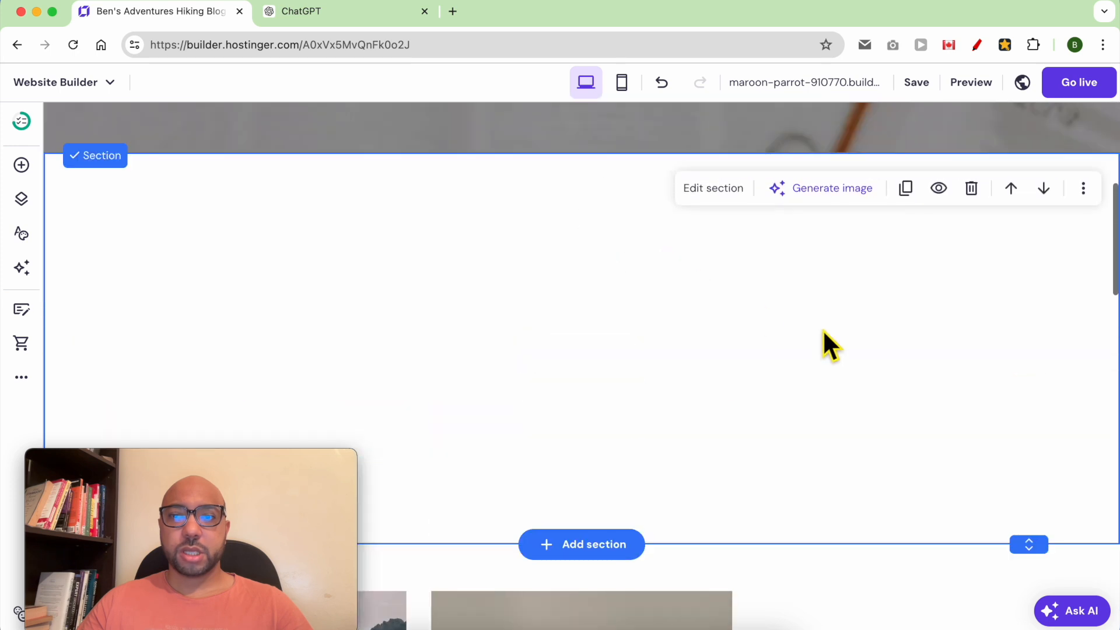
{"action": "left_click_drag", "start_coordinate": [1048, 538], "coordinate": [1043, 234]}
{"action": "left_click", "coordinate": [21, 165]}
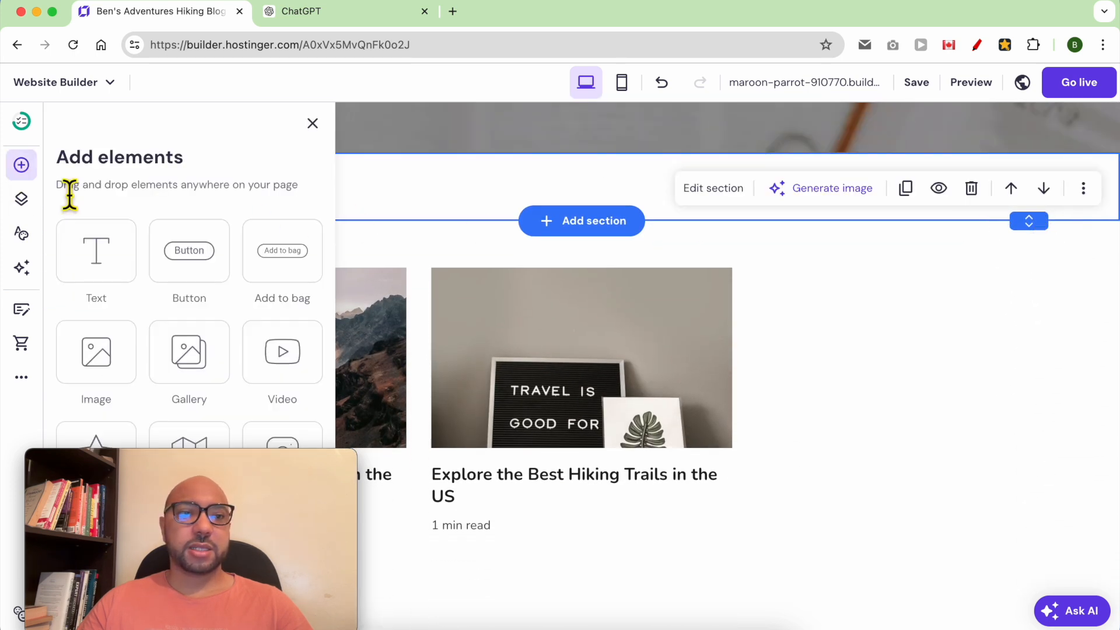
Drop a text element into the blank section and make it read 'Latest Posts:'.
{"action": "left_click_drag", "start_coordinate": [97, 255], "coordinate": [480, 181]}
{"action": "scroll", "coordinate": [482, 195], "scroll_direction": "up", "scroll_amount": 6}
{"action": "scroll", "coordinate": [618, 508], "scroll_direction": "down", "scroll_amount": 2}
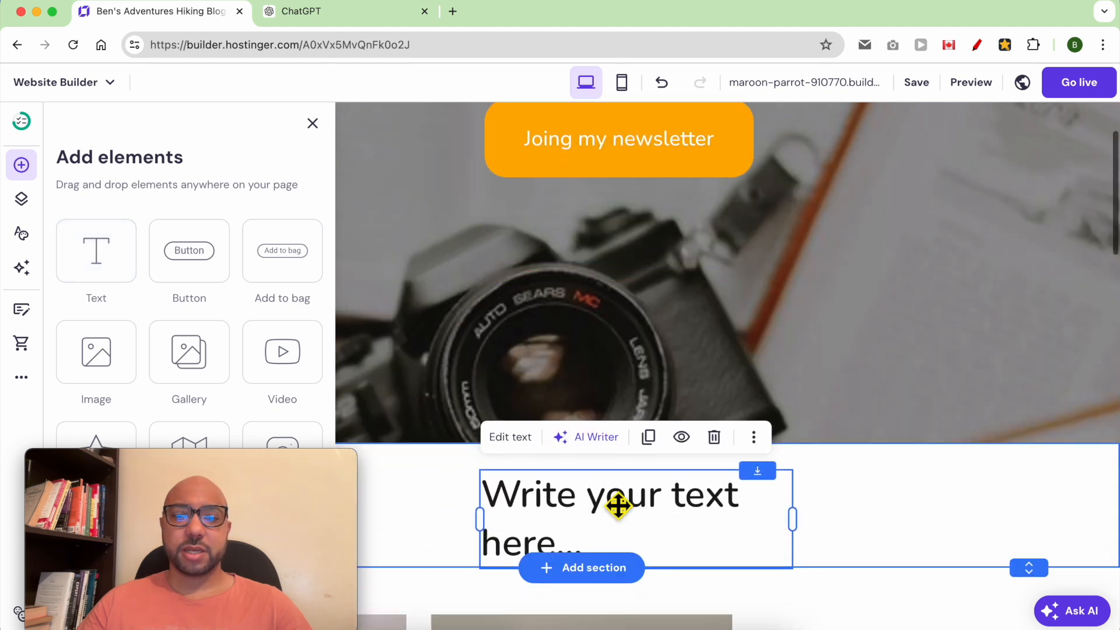
{"action": "left_click", "coordinate": [548, 542]}
{"action": "double_click", "coordinate": [547, 548]}
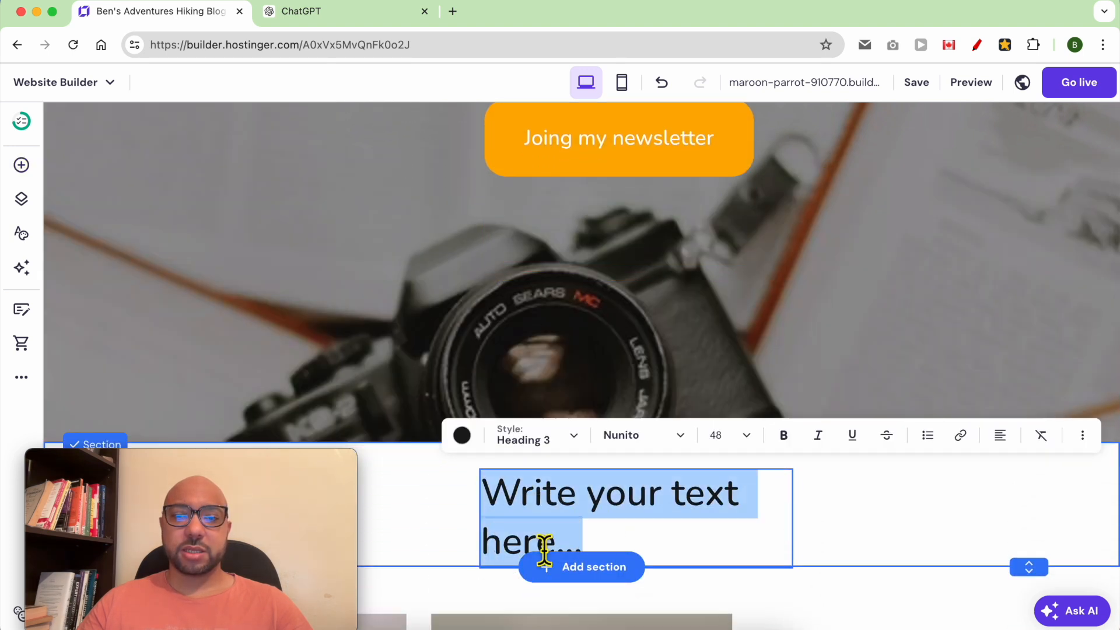
{"action": "type", "text": "Latest Posts:"}
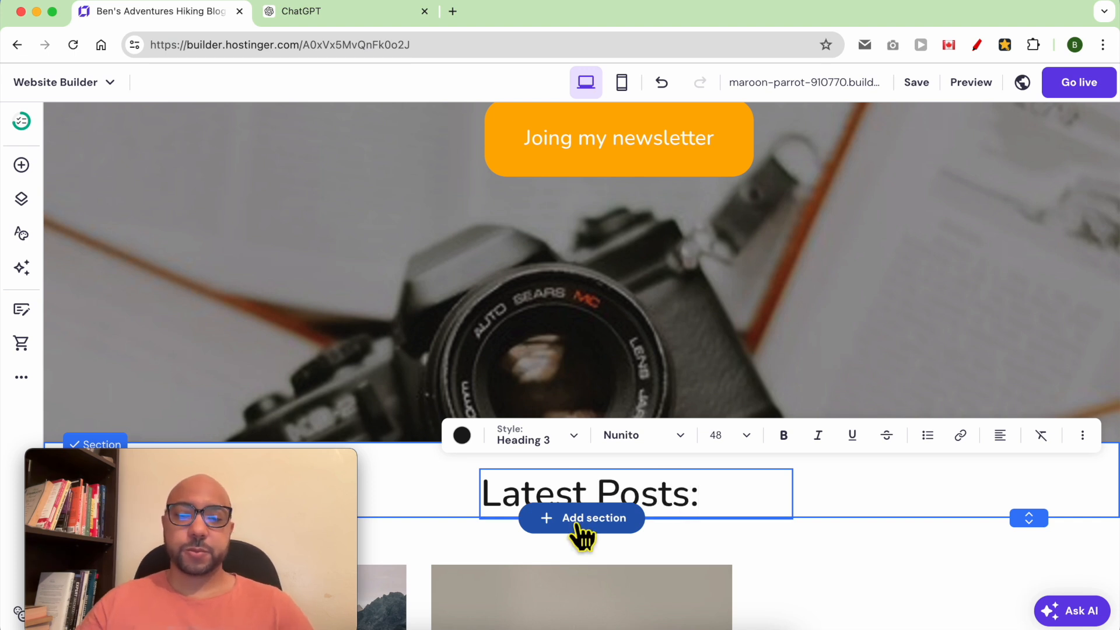
{"action": "scroll", "coordinate": [575, 412], "scroll_direction": "down", "scroll_amount": 3}
{"action": "left_click", "coordinate": [815, 403]}
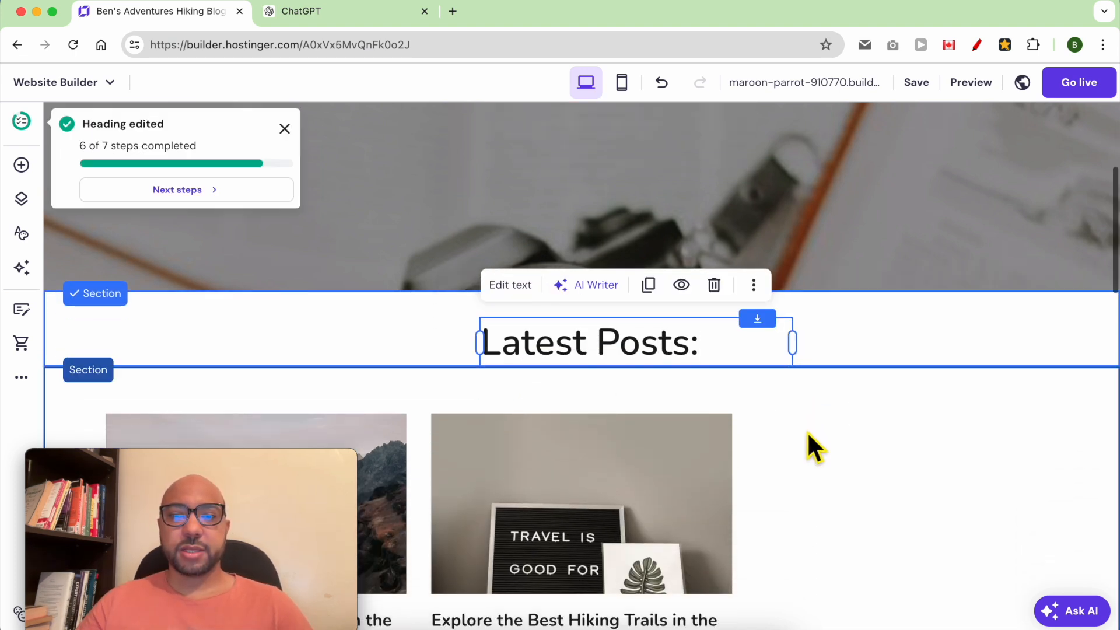
Select the blog list section and scroll through the page to review it.
{"action": "scroll", "coordinate": [808, 445], "scroll_direction": "down", "scroll_amount": 3}
{"action": "left_click", "coordinate": [875, 288]}
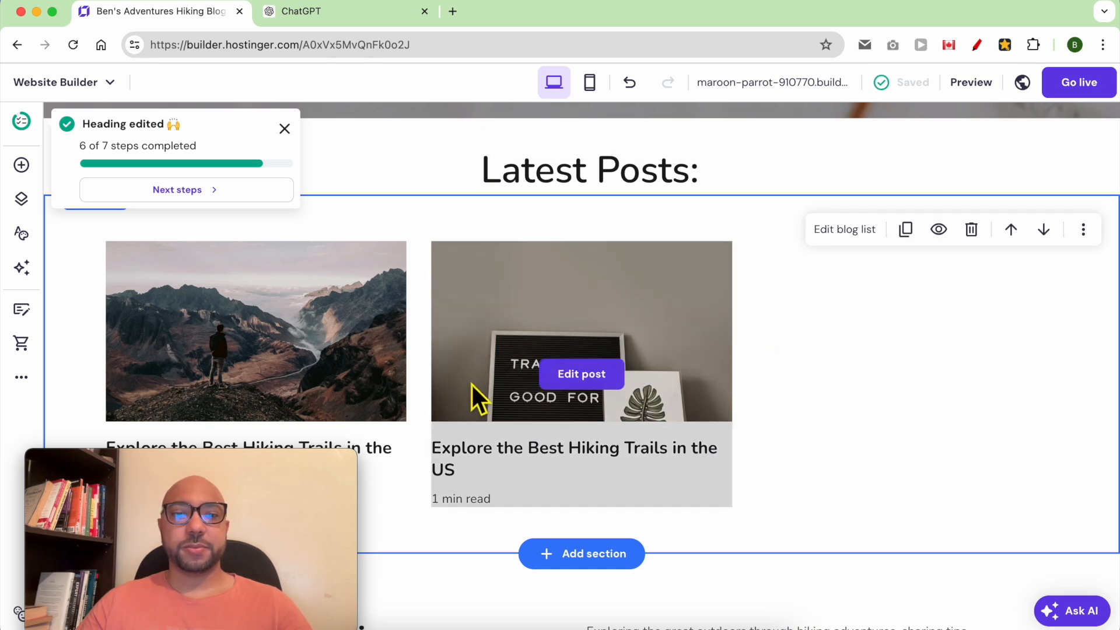
{"action": "scroll", "coordinate": [471, 385], "scroll_direction": "down", "scroll_amount": 6}
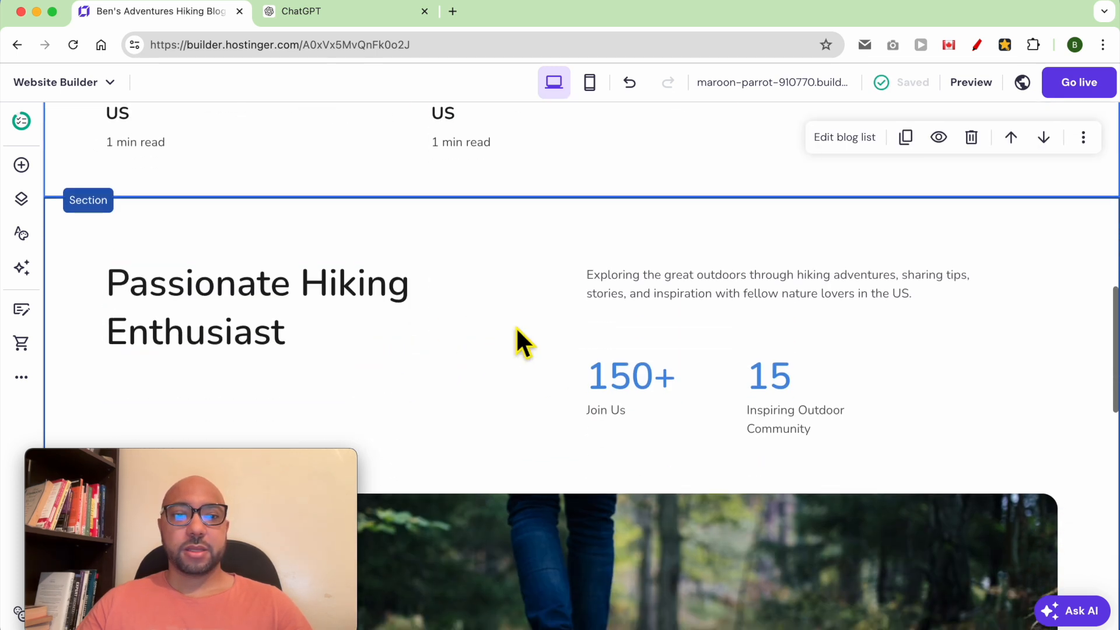
{"action": "scroll", "coordinate": [548, 376], "scroll_direction": "down", "scroll_amount": 4}
{"action": "scroll", "coordinate": [556, 382], "scroll_direction": "down", "scroll_amount": 3}
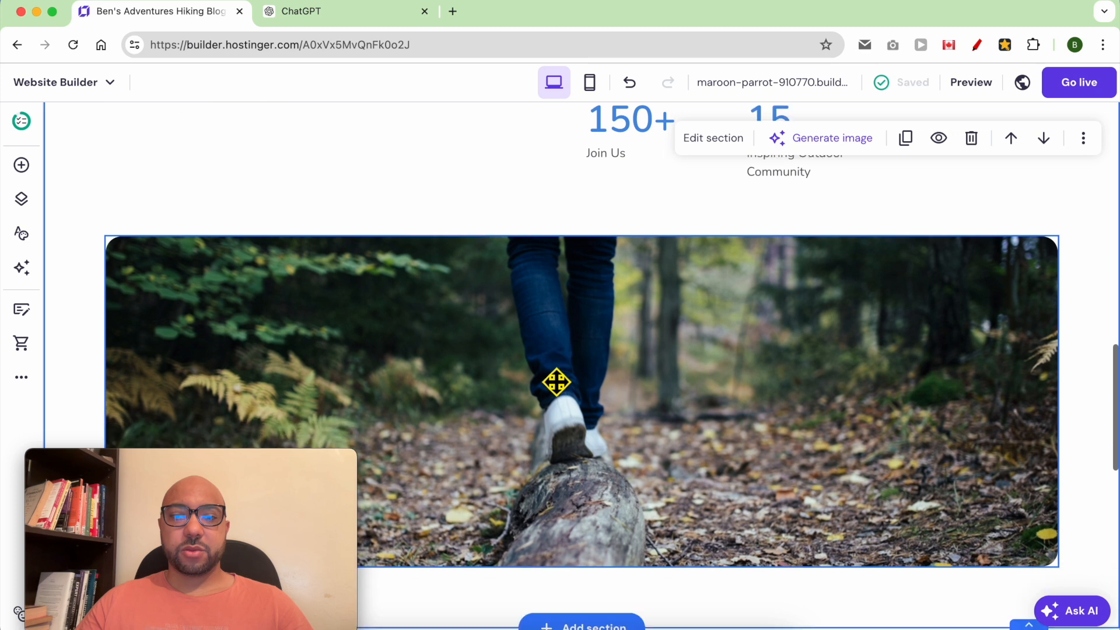
{"action": "scroll", "coordinate": [555, 381], "scroll_direction": "up", "scroll_amount": 5}
{"action": "scroll", "coordinate": [537, 351], "scroll_direction": "up", "scroll_amount": 1}
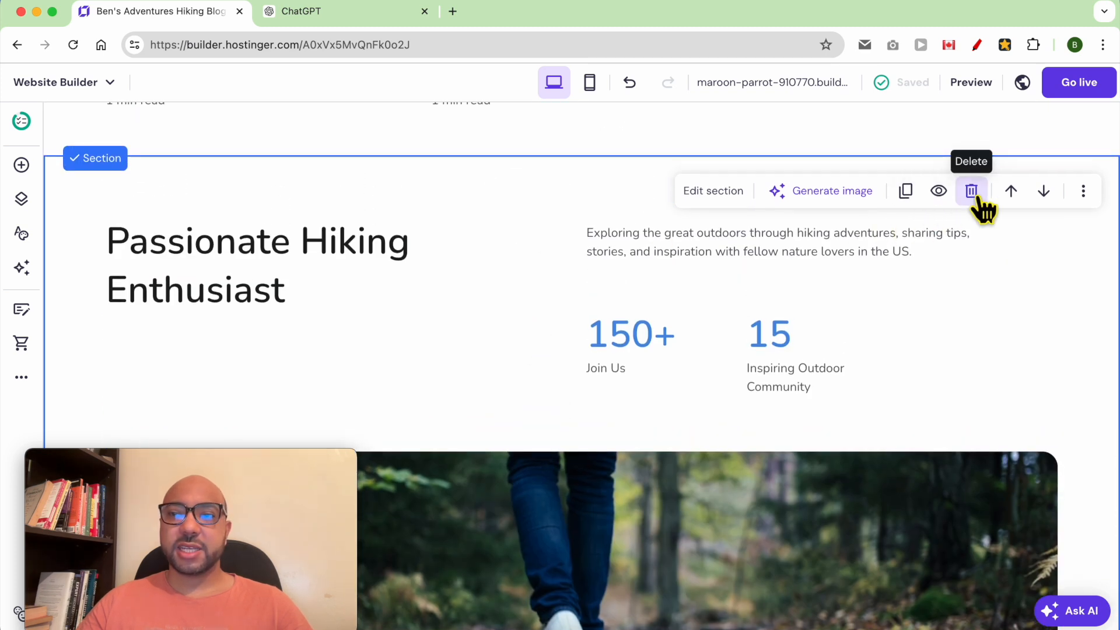
Delete the Passionate Hiking Enthusiast section and retitle the contact heading 'Contact me'.
{"action": "left_click", "coordinate": [971, 192]}
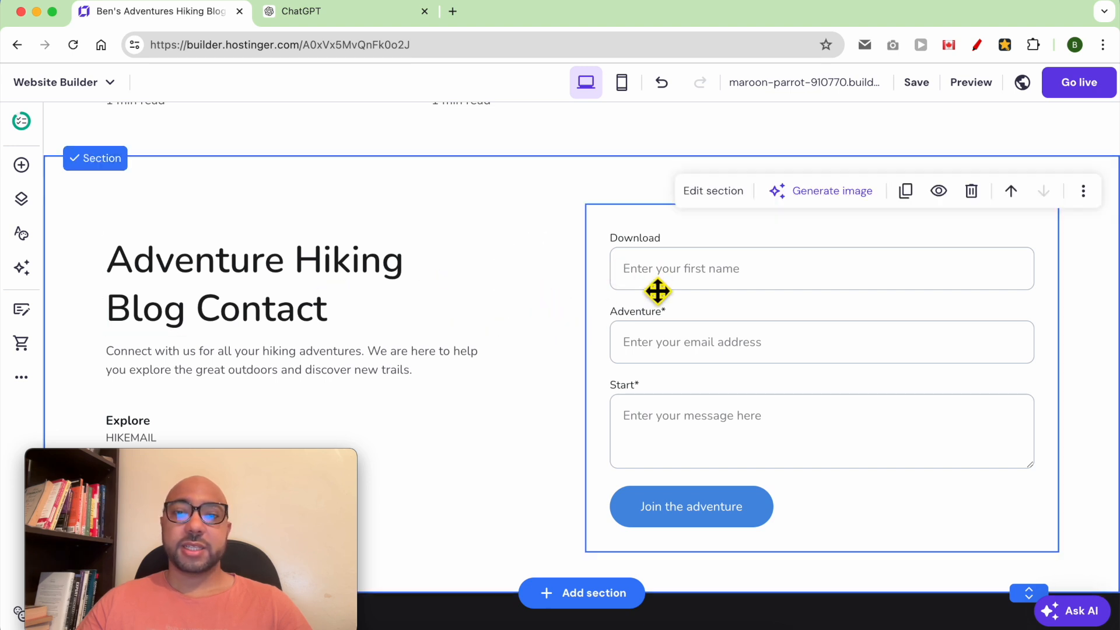
{"action": "left_click_drag", "start_coordinate": [212, 467], "coordinate": [975, 464]}
{"action": "double_click", "coordinate": [229, 282]}
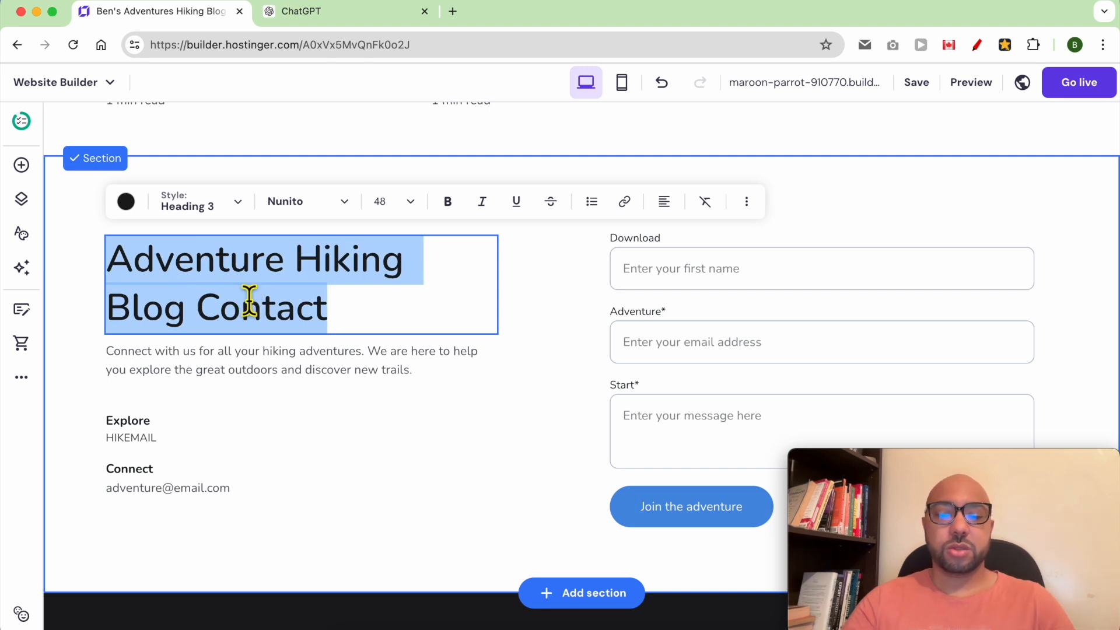
{"action": "type", "text": "Contact me"}
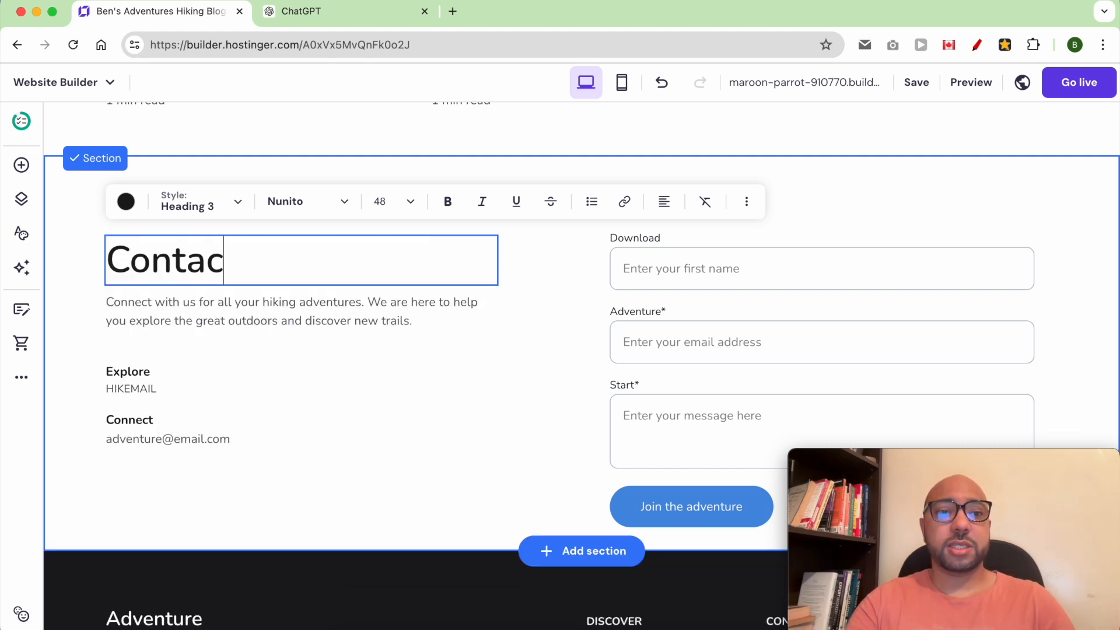
End the contact intro paragraph with 'me using this form:'.
{"action": "left_click", "coordinate": [188, 323]}
{"action": "left_click_drag", "start_coordinate": [185, 303], "coordinate": [423, 338]}
{"action": "type", "text": "me using this form:"}
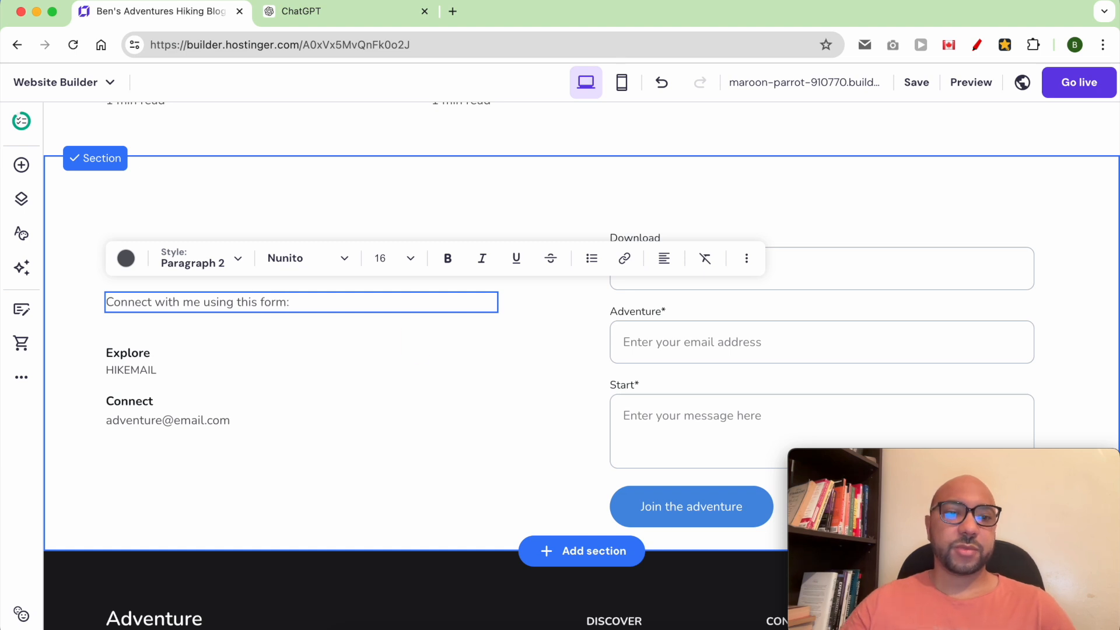
Delete the HIKEMAIL and Explore text boxes.
{"action": "double_click", "coordinate": [298, 376]}
{"action": "left_click", "coordinate": [254, 377]}
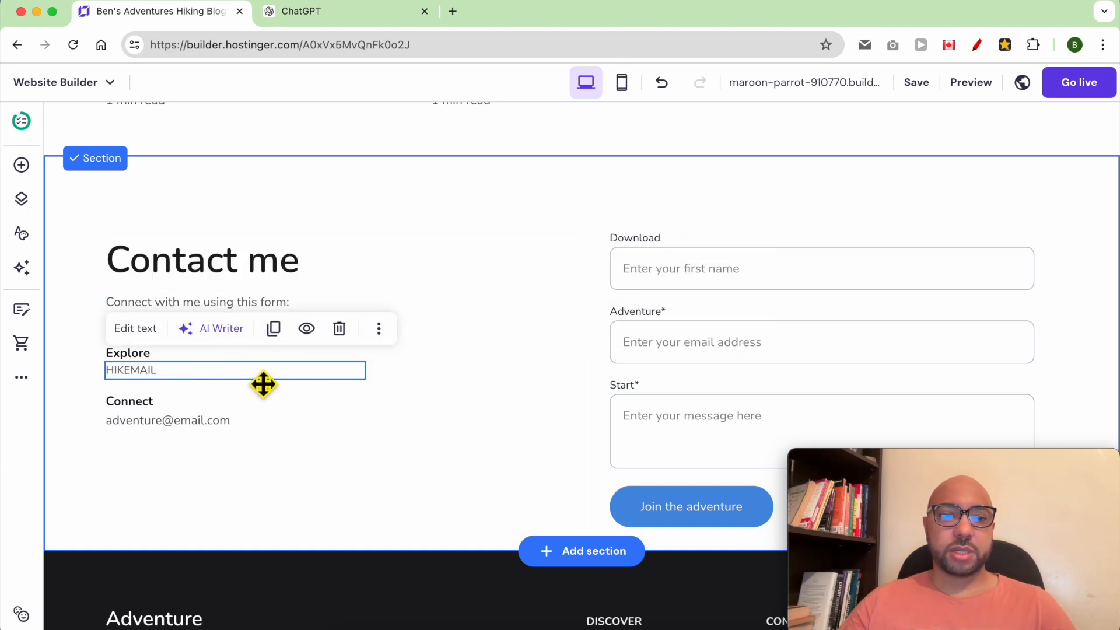
{"action": "left_click", "coordinate": [339, 329]}
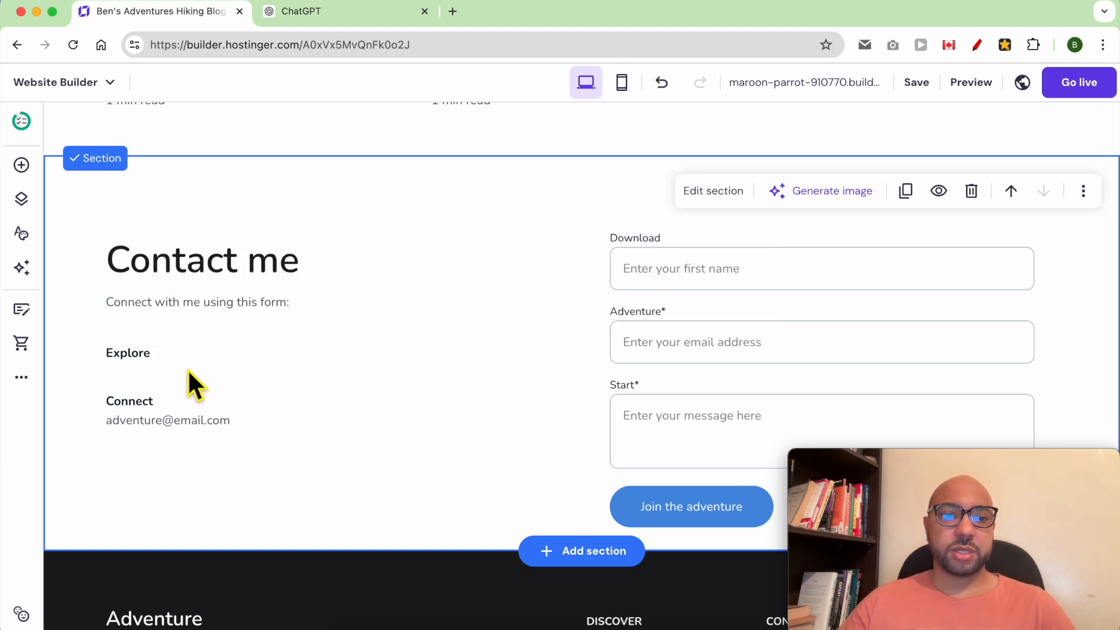
{"action": "left_click", "coordinate": [288, 362]}
{"action": "left_click", "coordinate": [339, 313]}
Move the Connect and email lines up under the intro and rename Connect to 'My email:'.
{"action": "left_click", "coordinate": [207, 427]}
{"action": "left_click_drag", "start_coordinate": [159, 446], "coordinate": [133, 404]}
{"action": "left_click_drag", "start_coordinate": [134, 404], "coordinate": [139, 335]}
{"action": "double_click", "coordinate": [145, 332]}
{"action": "type", "text": "My email:"}
{"action": "key", "text": "Escape"}
Replace the email address with the blogger's own address.
{"action": "double_click", "coordinate": [140, 350]}
{"action": "type", "text": "ben"}
{"action": "double_click", "coordinate": [161, 350]}
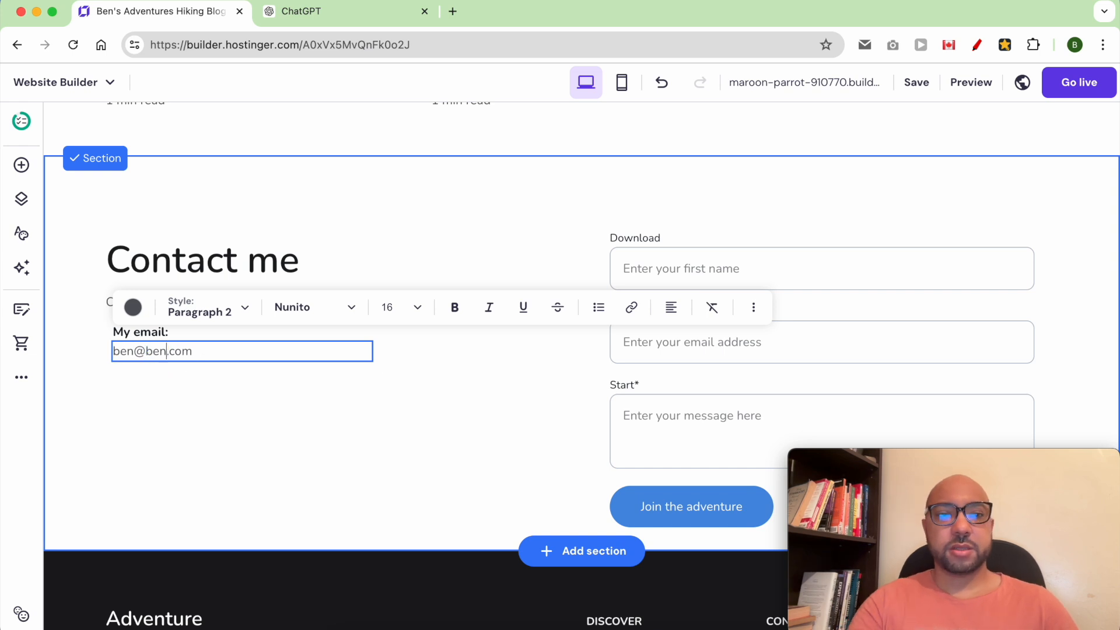
{"action": "left_click", "coordinate": [235, 383]}
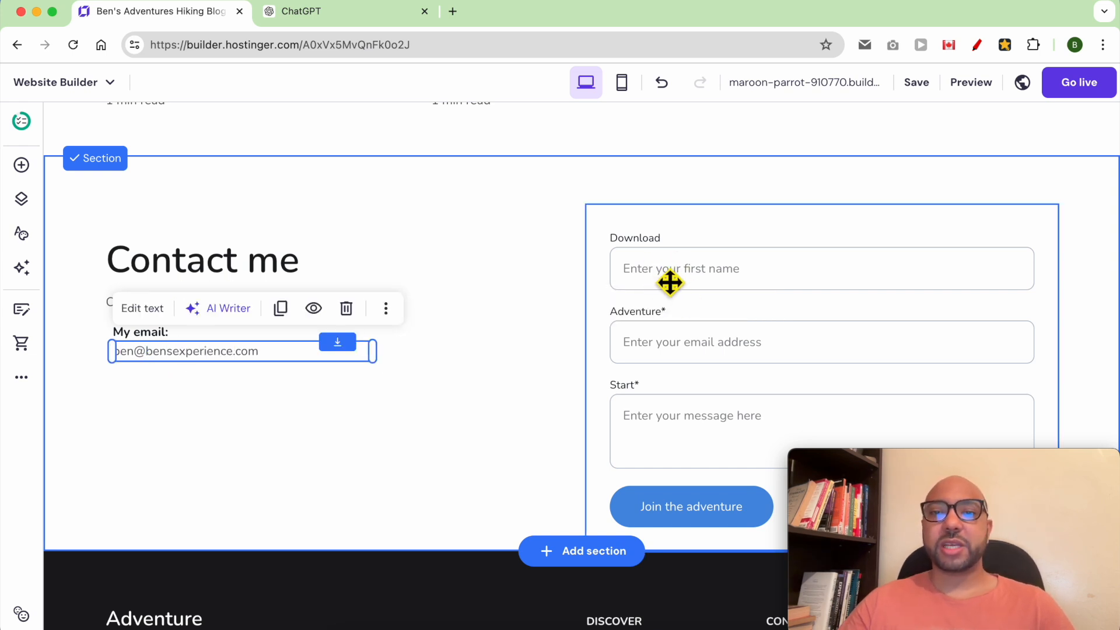
{"action": "left_click", "coordinate": [719, 283]}
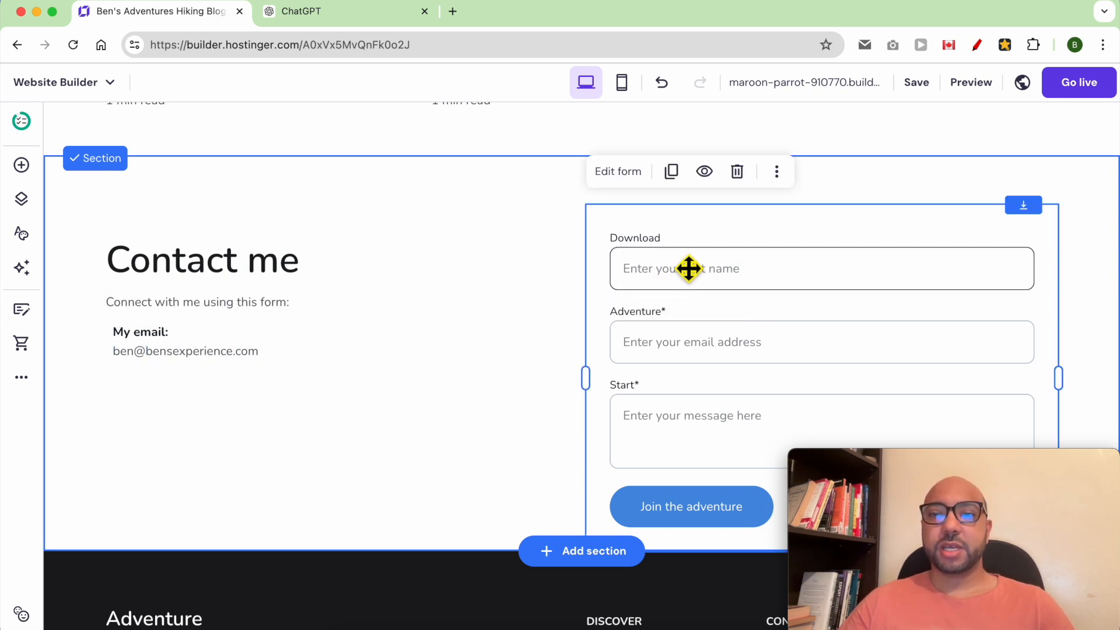
Rename the first form field to 'Name' with placeholder 'Enter your name'.
{"action": "left_click", "coordinate": [619, 172]}
{"action": "left_click_drag", "start_coordinate": [914, 461], "coordinate": [131, 455]}
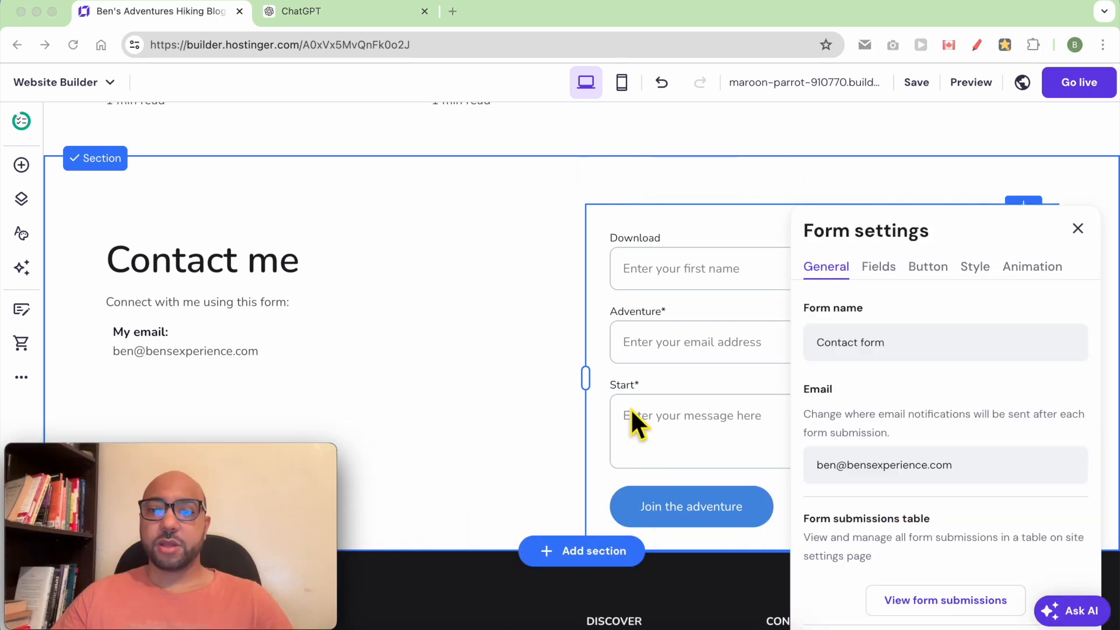
{"action": "left_click", "coordinate": [882, 268]}
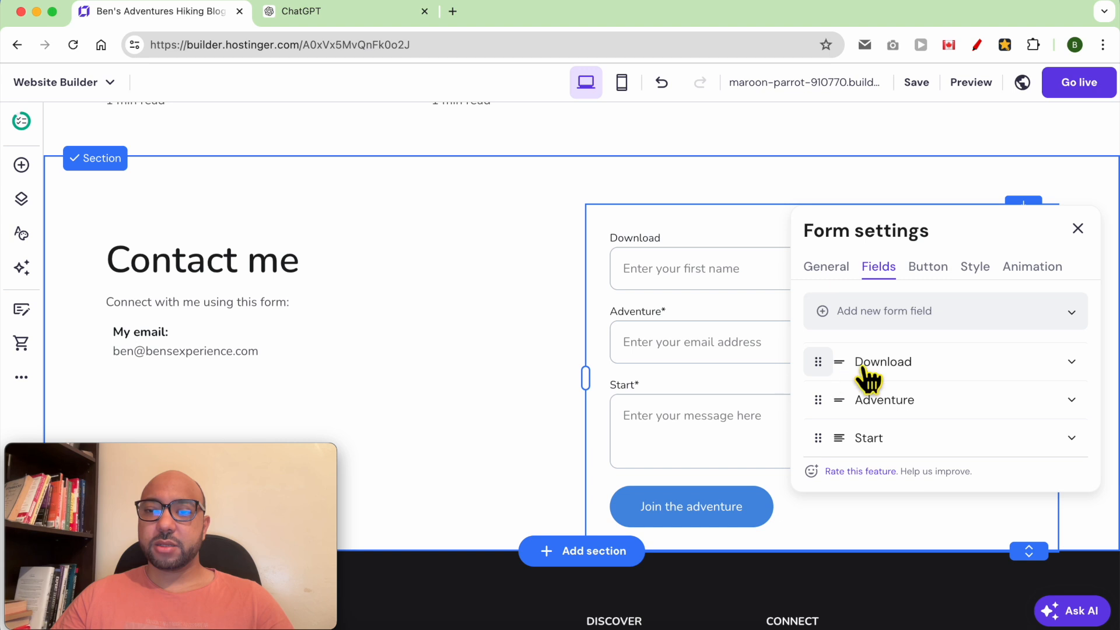
{"action": "left_click", "coordinate": [1073, 362]}
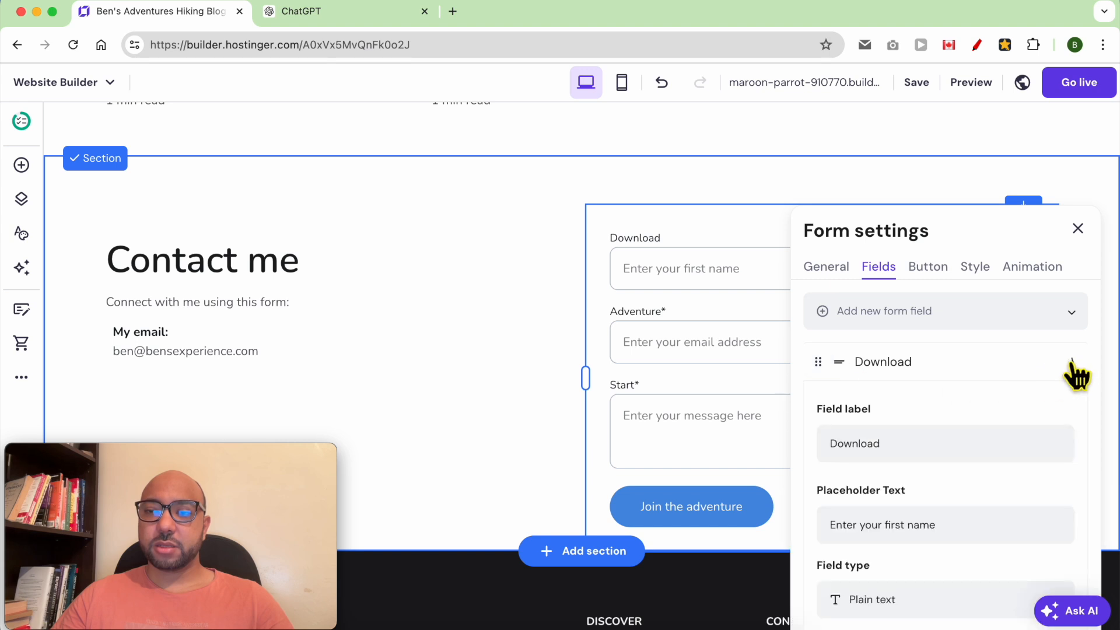
{"action": "left_click", "coordinate": [929, 455]}
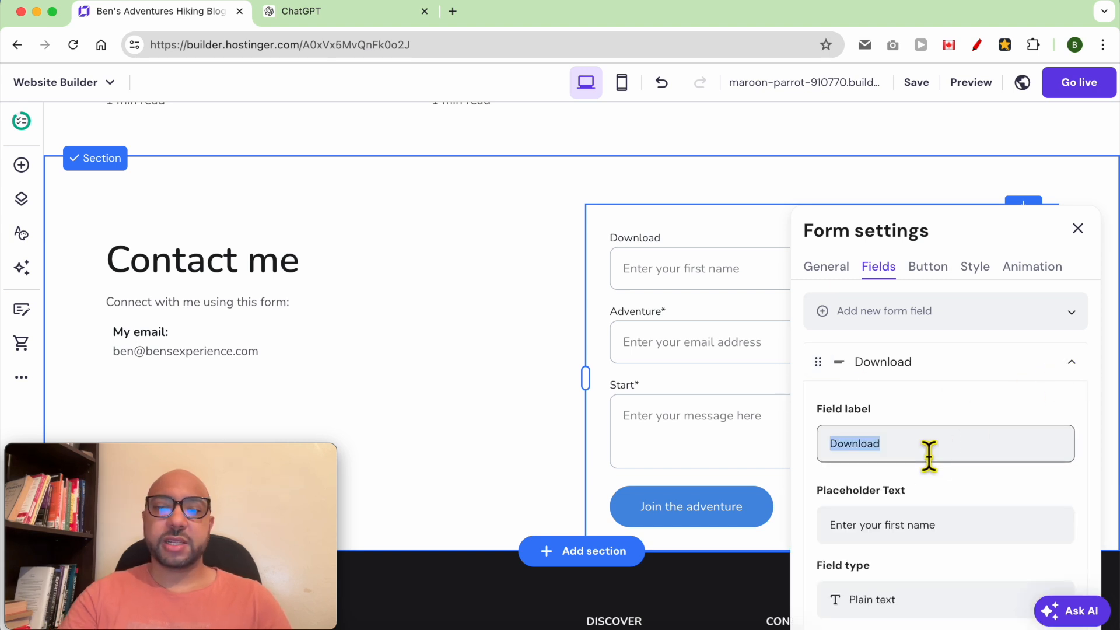
{"action": "type", "text": "Fir"}
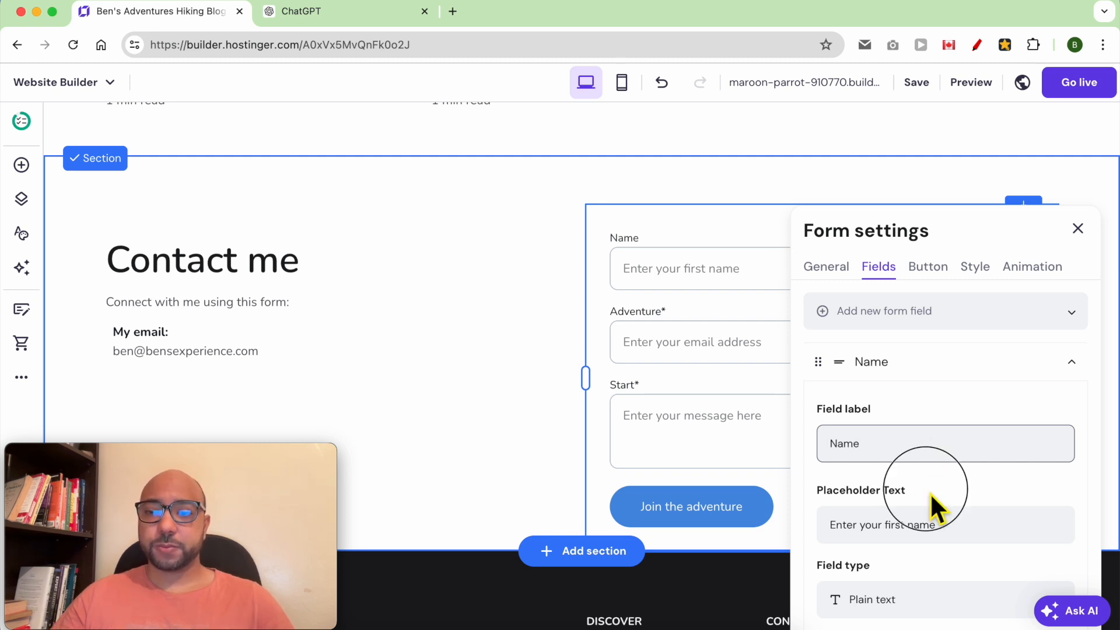
{"action": "double_click", "coordinate": [905, 527]}
{"action": "key", "text": "BackSpace"}
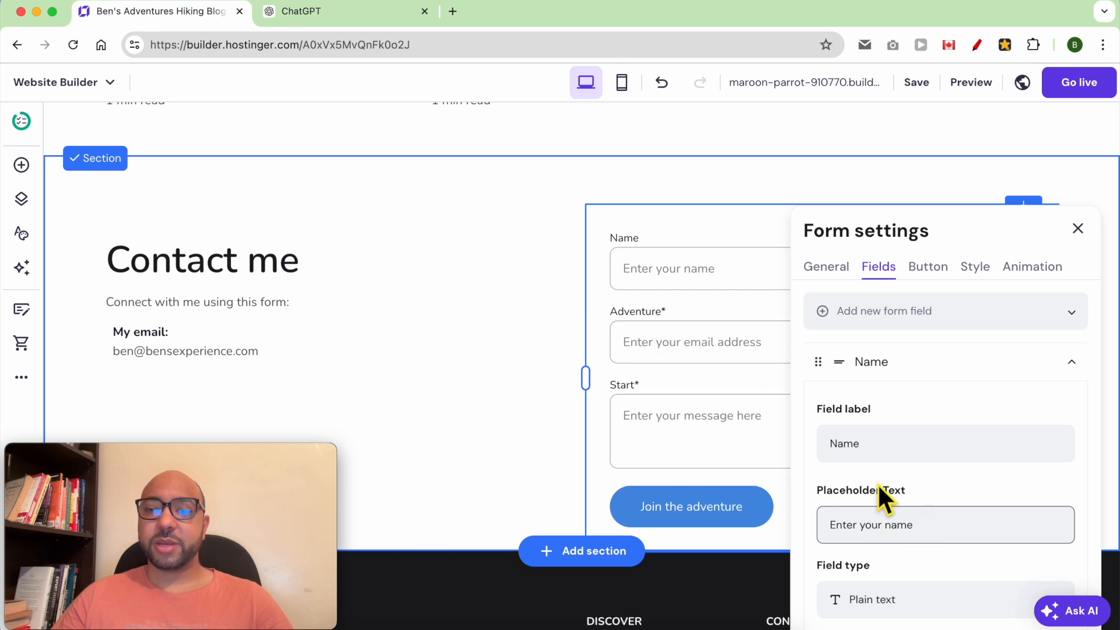
Rename the Adventure field to 'Your email address'.
{"action": "left_click", "coordinate": [1070, 365]}
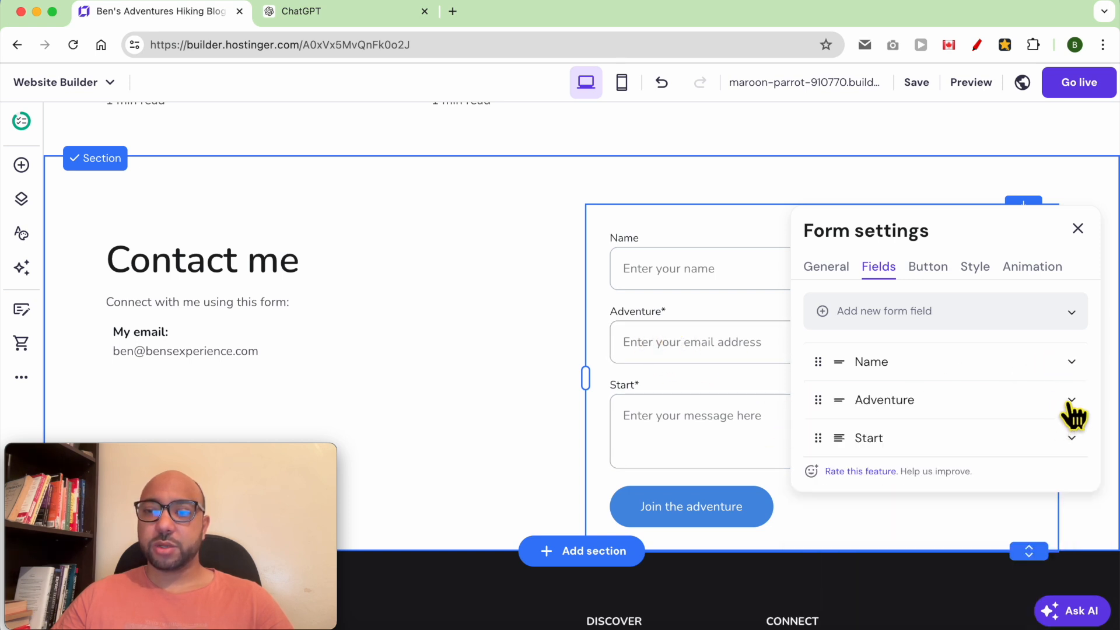
{"action": "left_click", "coordinate": [1069, 407]}
{"action": "double_click", "coordinate": [919, 487]}
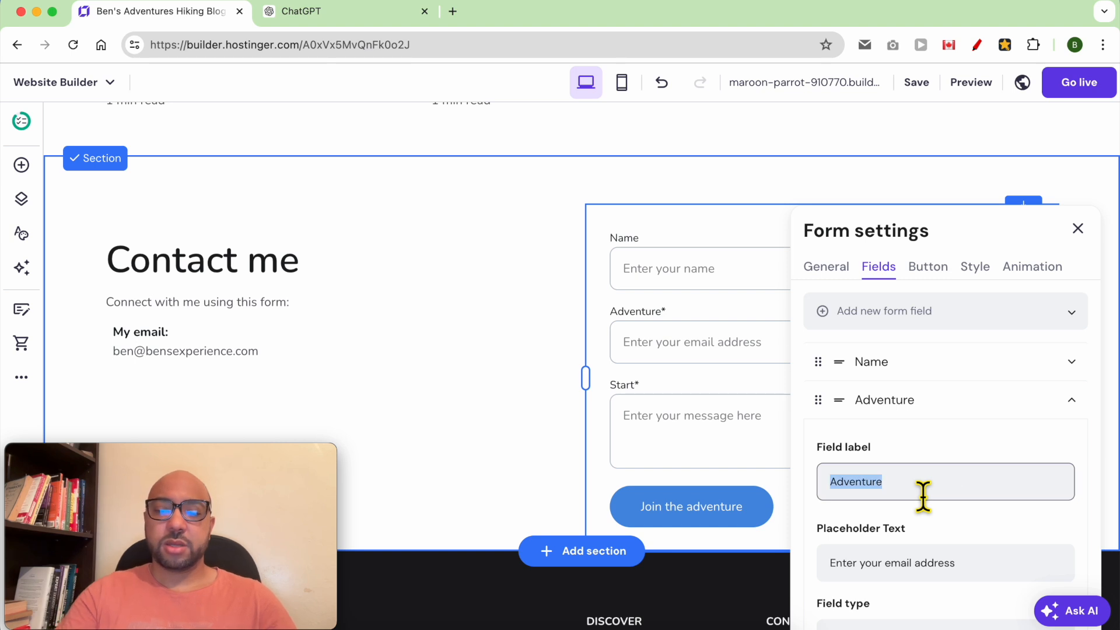
{"action": "type", "text": "E"}
{"action": "key", "text": "super+a"}
{"action": "type", "text": "Your"}
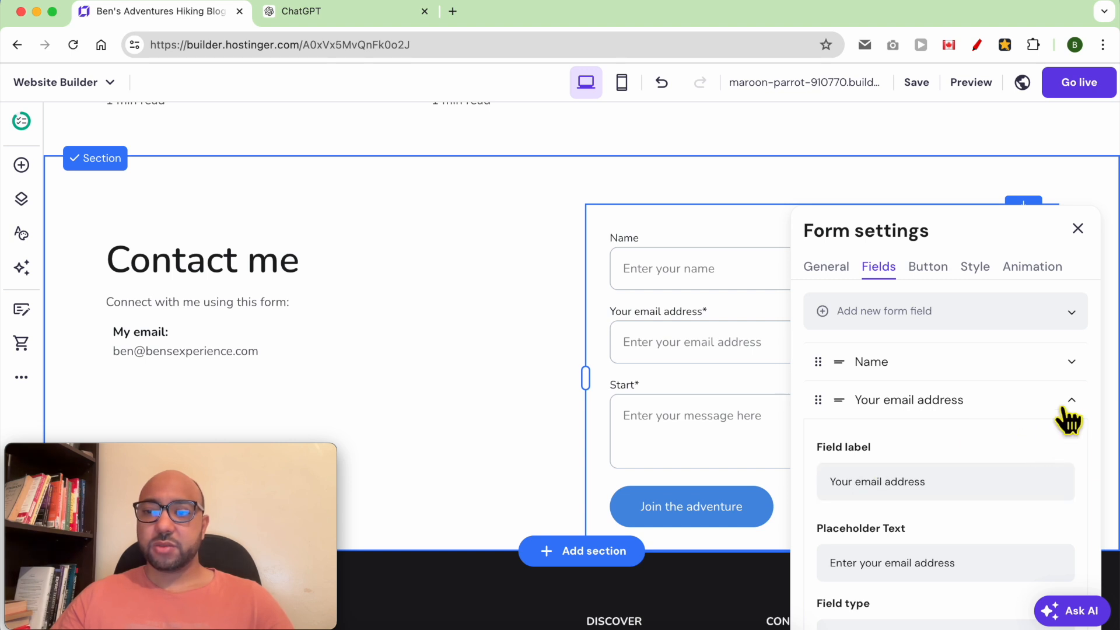
{"action": "left_click", "coordinate": [1069, 402]}
Rename the Start field to 'Your message'.
{"action": "left_click", "coordinate": [1069, 439]}
{"action": "left_click", "coordinate": [927, 524]}
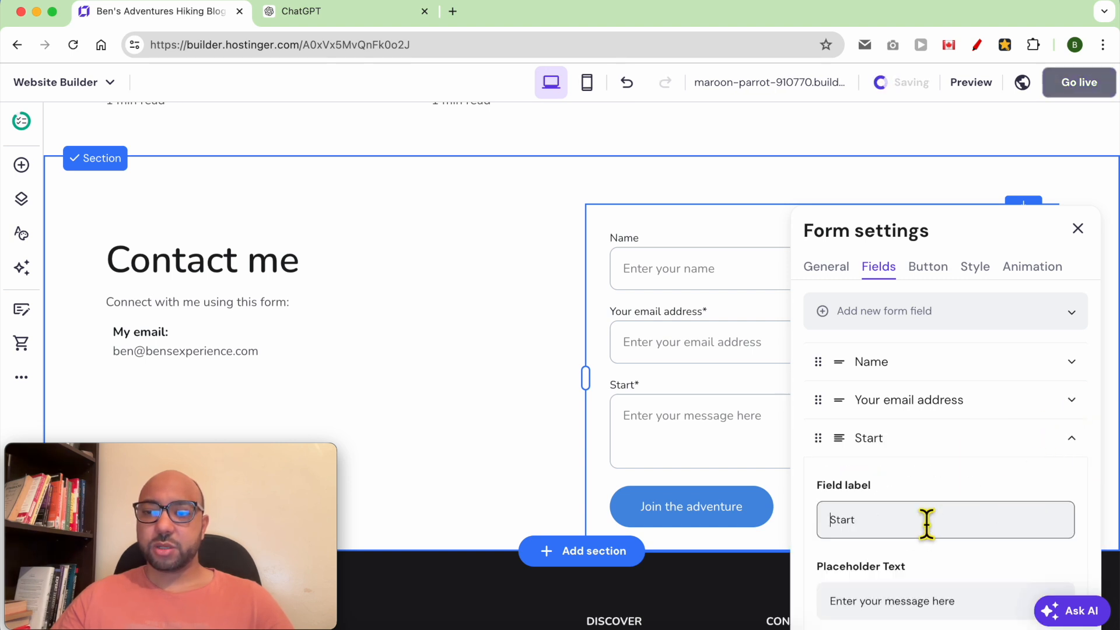
{"action": "type", "text": "Your message"}
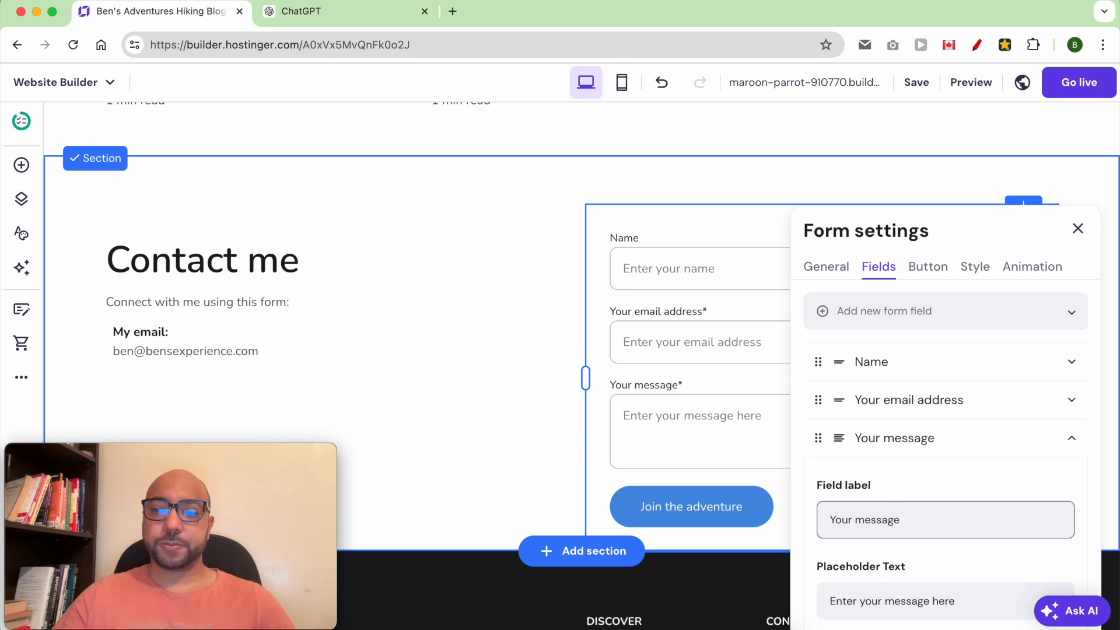
{"action": "scroll", "coordinate": [995, 577], "scroll_direction": "down", "scroll_amount": 3}
{"action": "left_click", "coordinate": [1073, 353]}
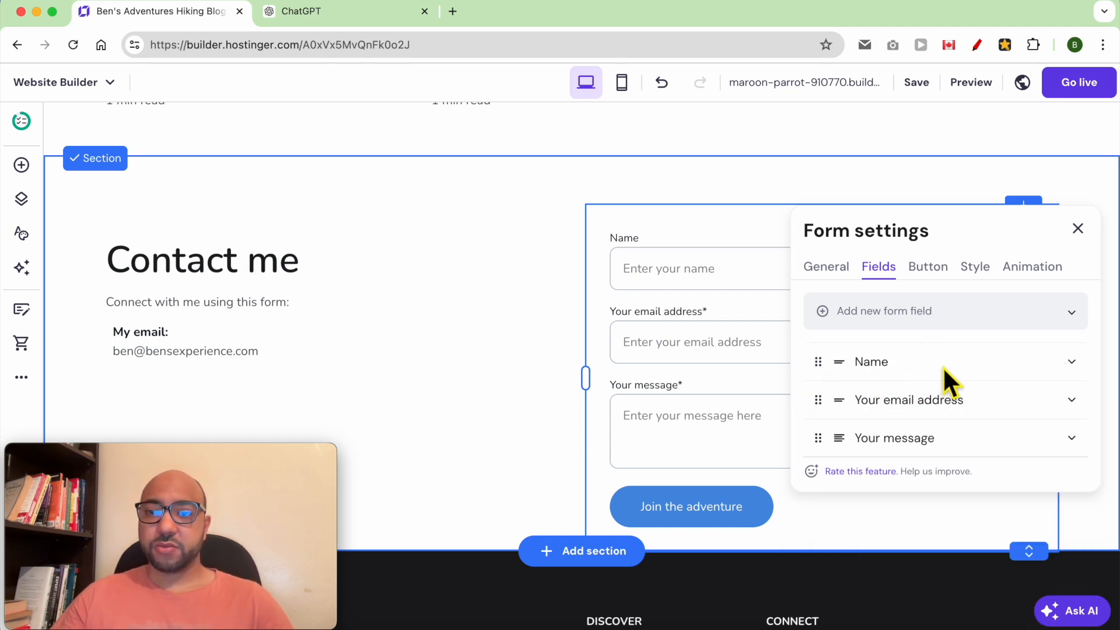
Make the Name field required.
{"action": "left_click", "coordinate": [1073, 368]}
{"action": "scroll", "coordinate": [976, 435], "scroll_direction": "down", "scroll_amount": 4}
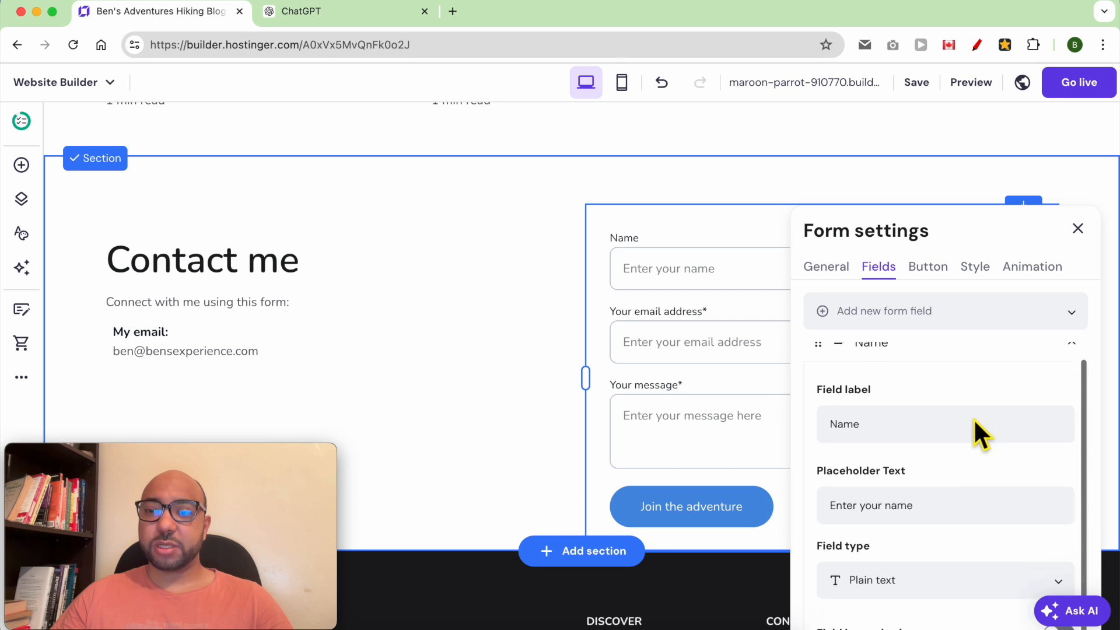
{"action": "left_click", "coordinate": [1060, 532]}
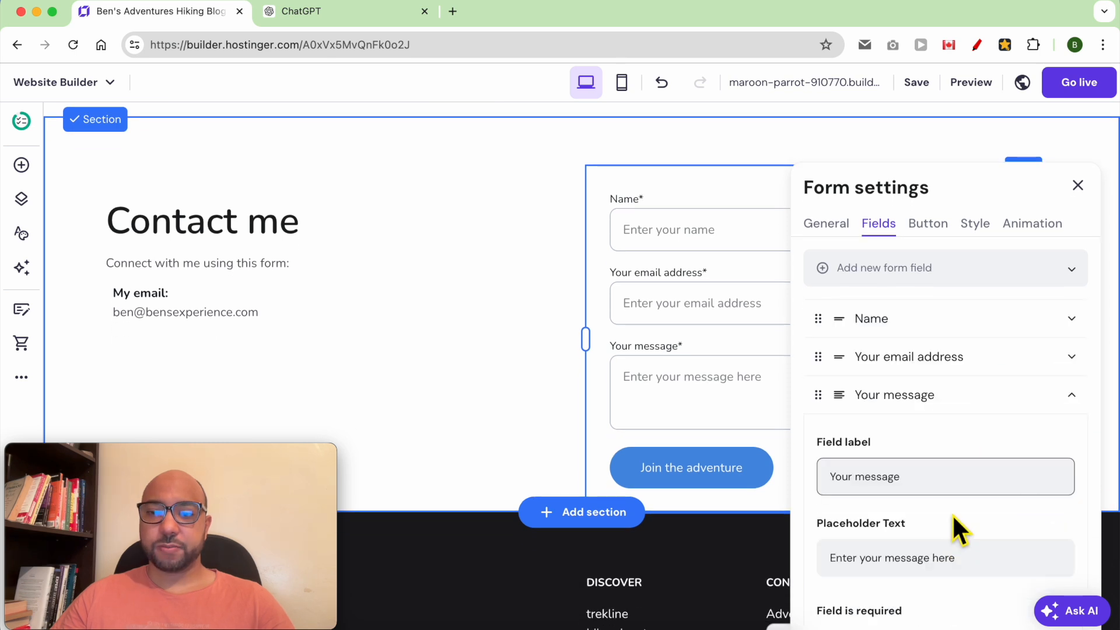
{"action": "left_click", "coordinate": [929, 224]}
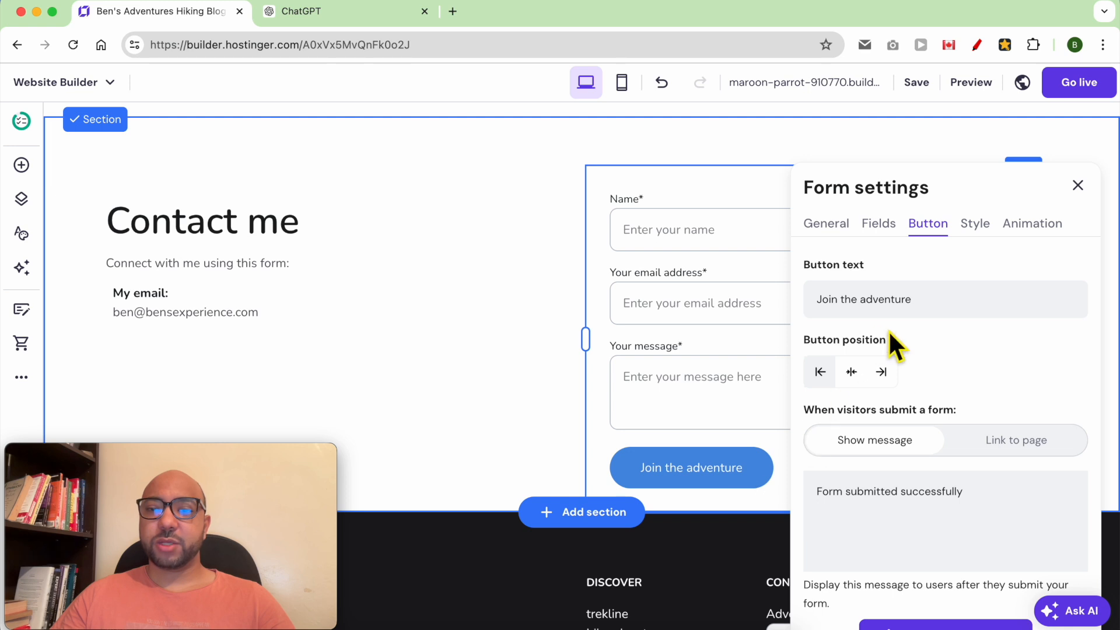
Set the submit button text to 'Send your message', keeping the default success message.
{"action": "double_click", "coordinate": [942, 308]}
{"action": "type", "text": "Se"}
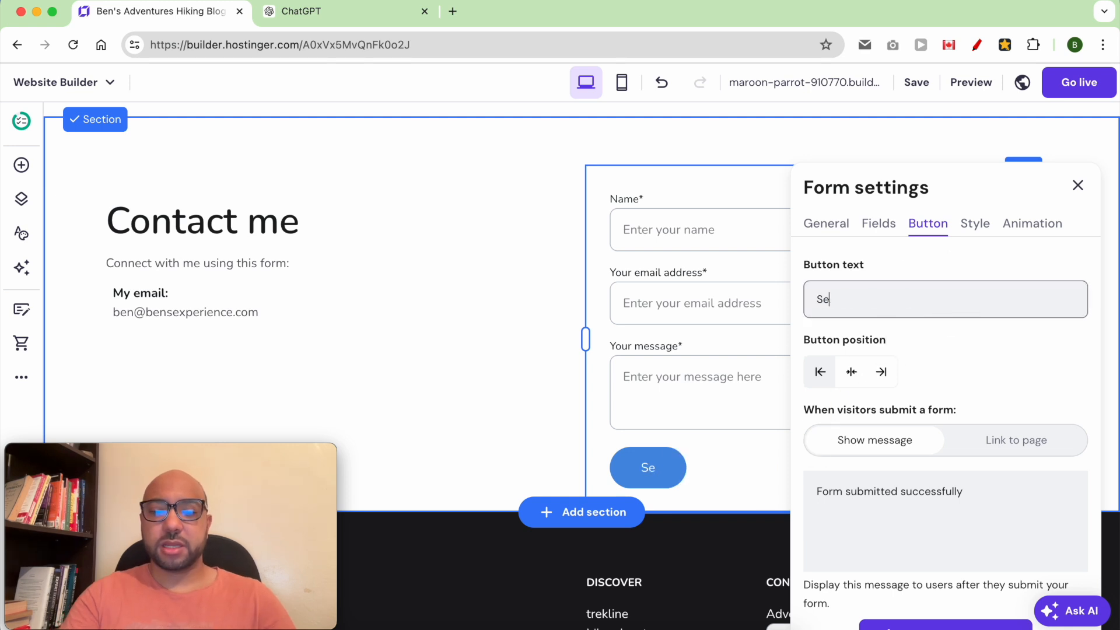
{"action": "type", "text": "nd your message"}
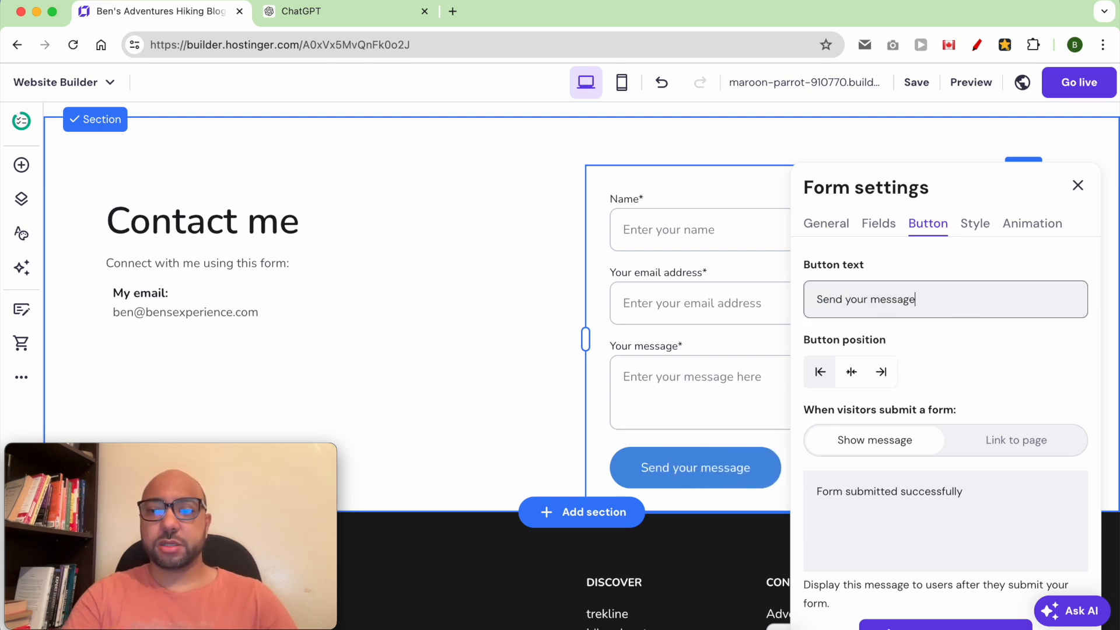
{"action": "left_click", "coordinate": [1016, 345]}
{"action": "triple_click", "coordinate": [920, 523]}
{"action": "left_click", "coordinate": [1019, 521]}
{"action": "triple_click", "coordinate": [937, 507]}
{"action": "left_click", "coordinate": [972, 507]}
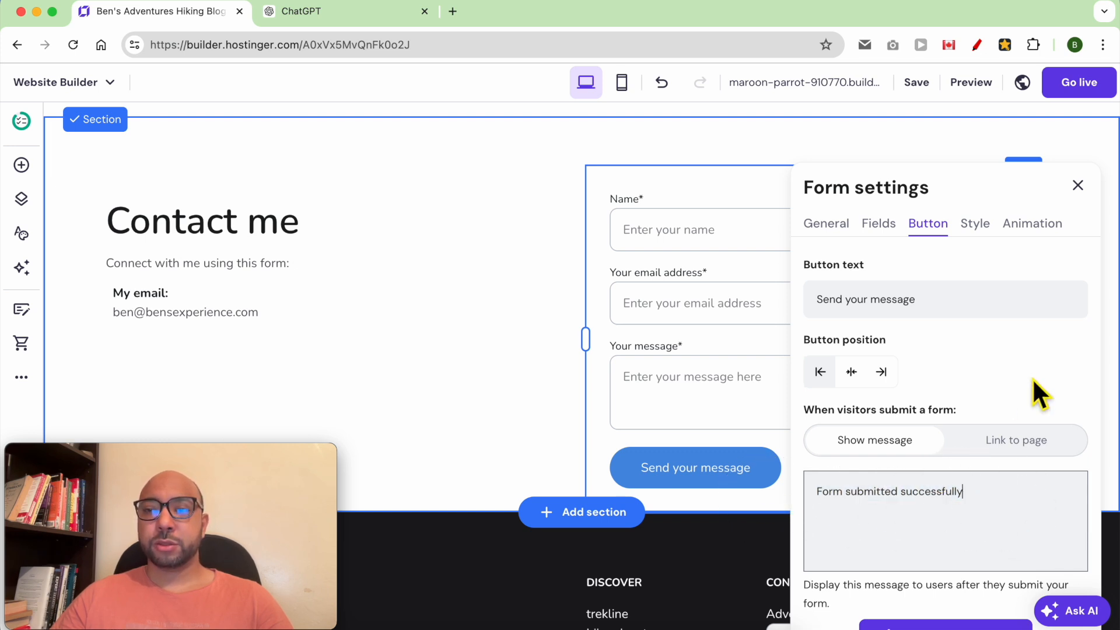
{"action": "left_click", "coordinate": [1020, 404]}
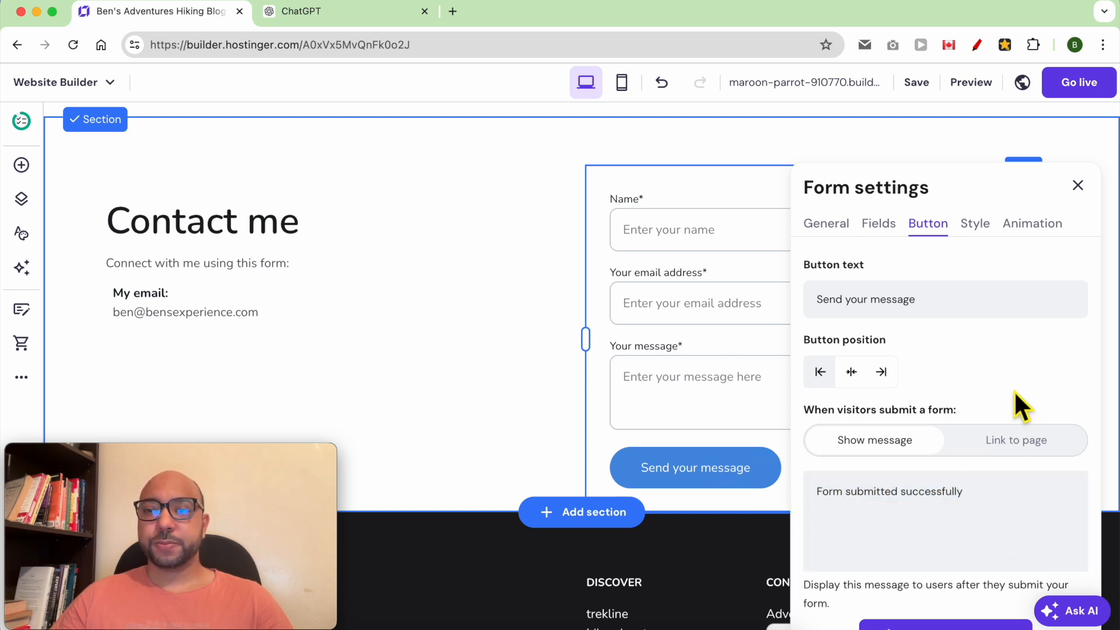
{"action": "left_click", "coordinate": [1078, 186]}
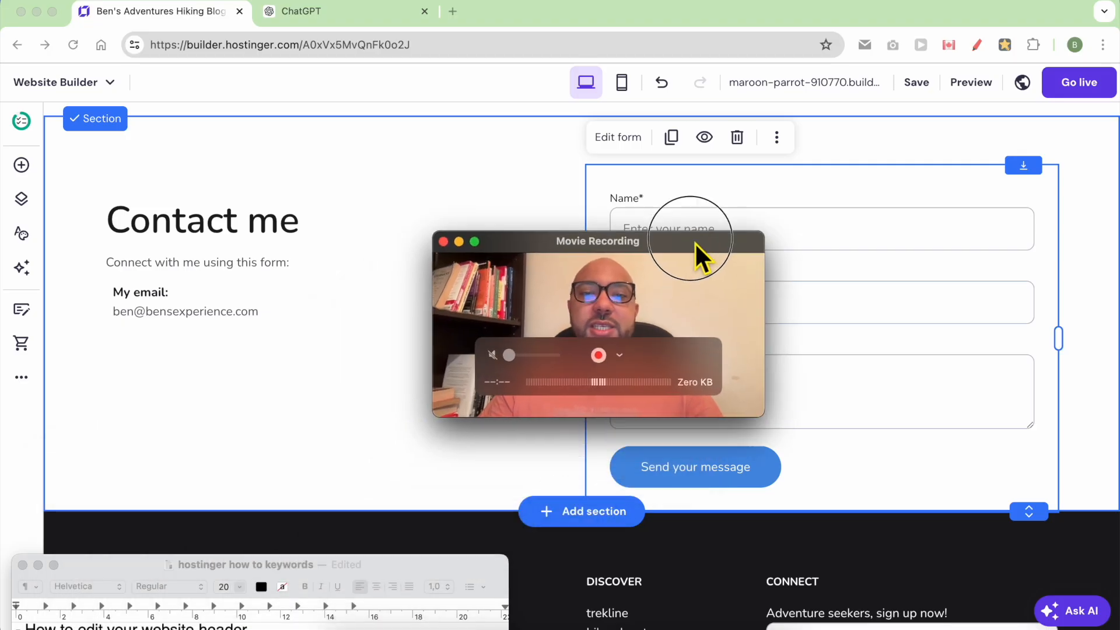
Bring the website builder window back to the front.
{"action": "left_click_drag", "start_coordinate": [693, 257], "coordinate": [1041, 27]}
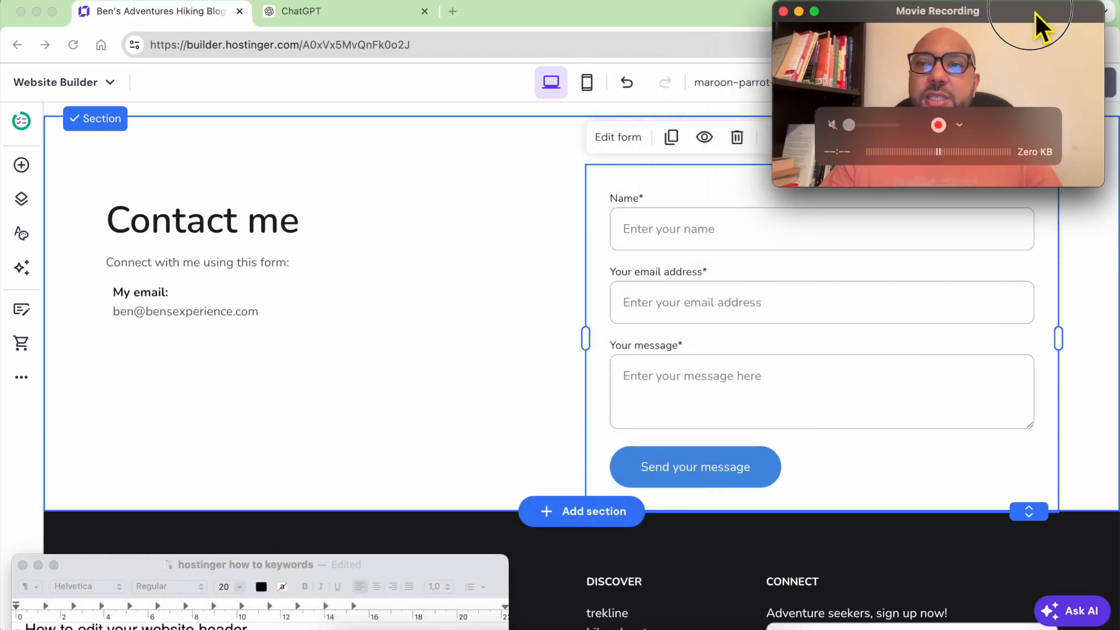
{"action": "left_click", "coordinate": [513, 12]}
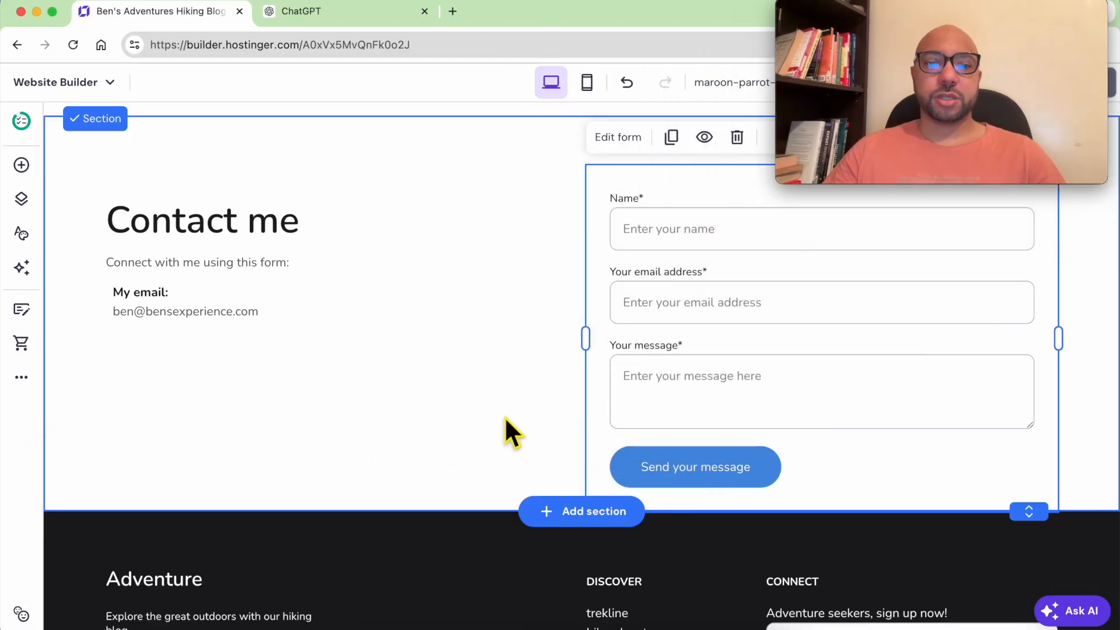
Rename the footer heading to 'Ben's Adventure' and select the footer's social icons row.
{"action": "scroll", "coordinate": [490, 460], "scroll_direction": "down", "scroll_amount": 3}
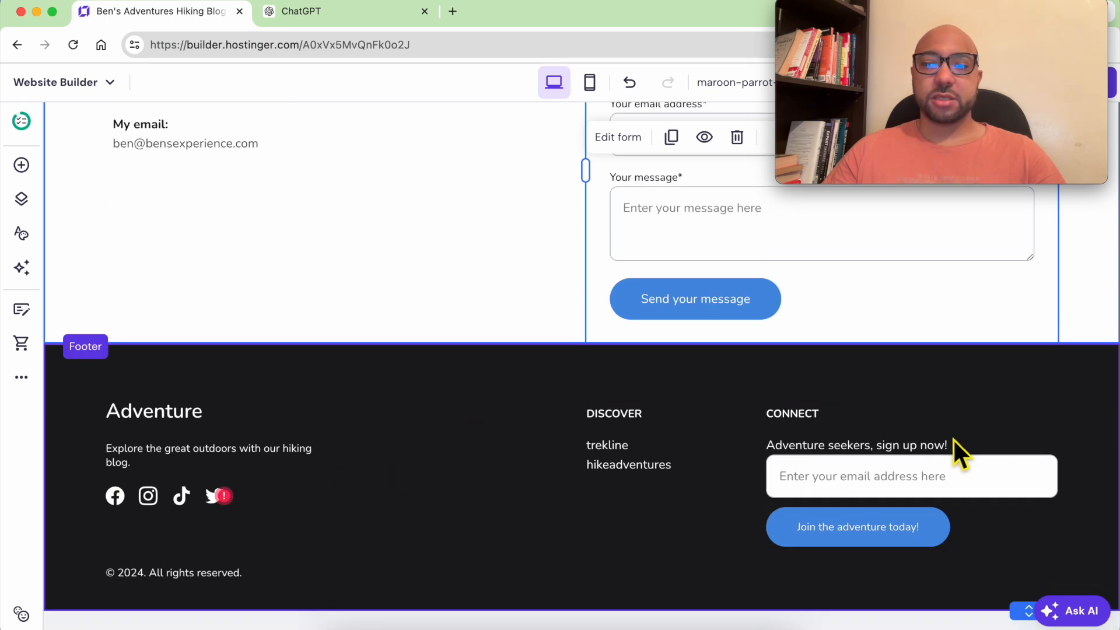
{"action": "double_click", "coordinate": [154, 435]}
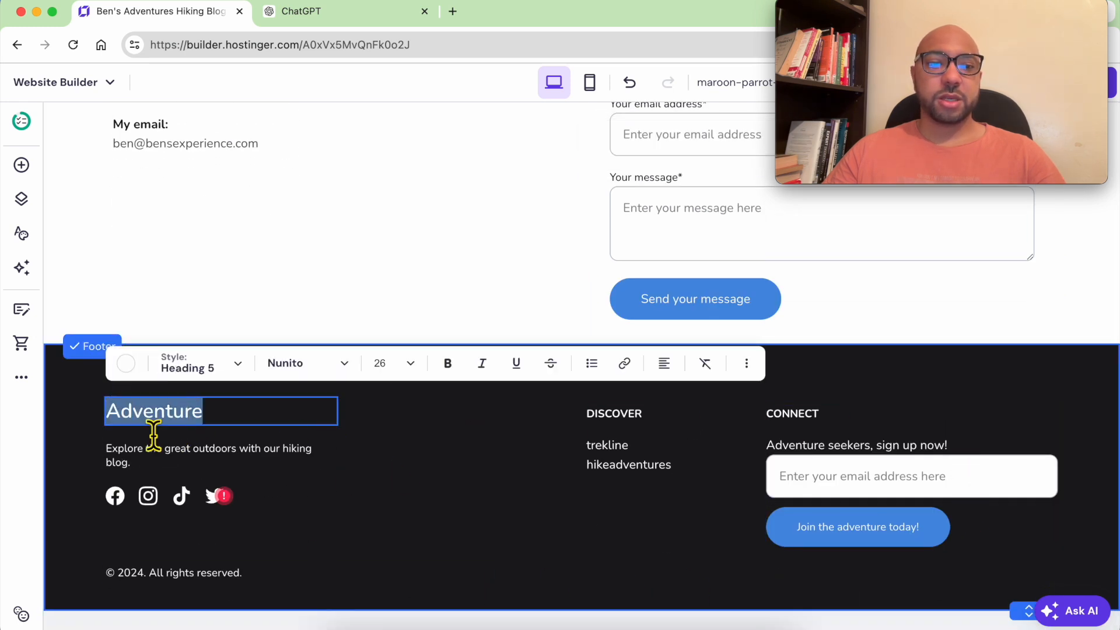
{"action": "type", "text": "Ben"}
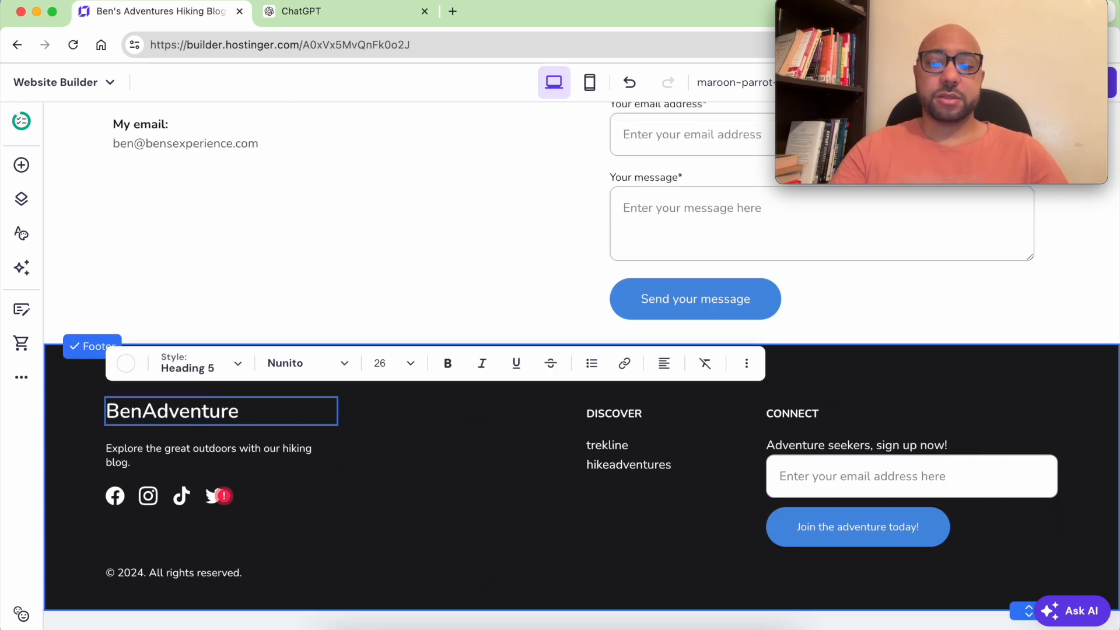
{"action": "type", "text": "'s"}
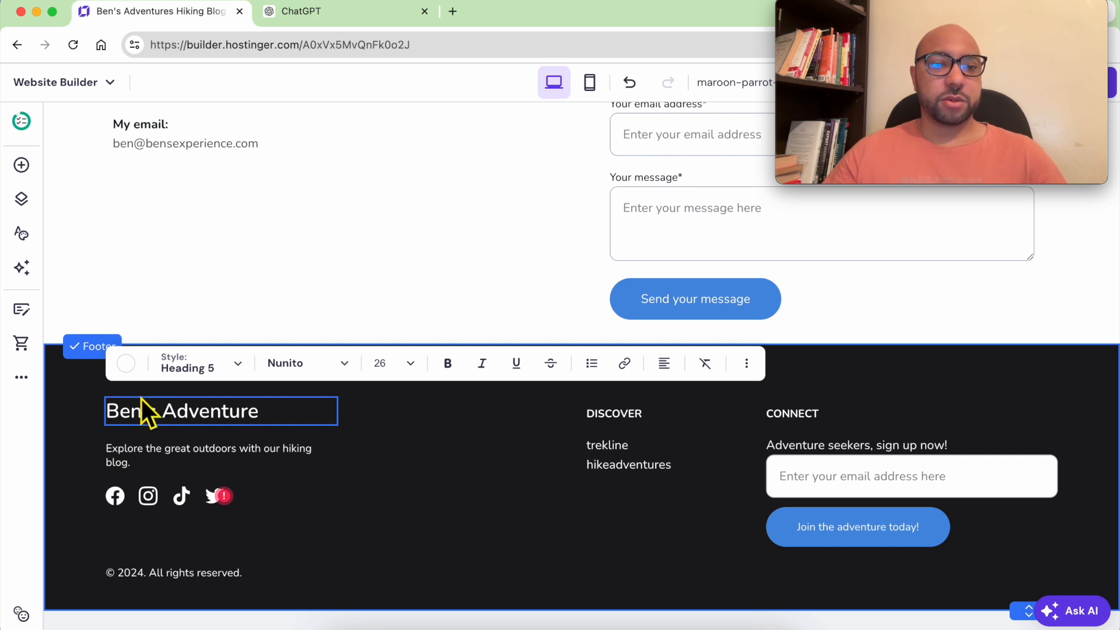
{"action": "left_click", "coordinate": [195, 454]}
{"action": "left_click", "coordinate": [178, 509]}
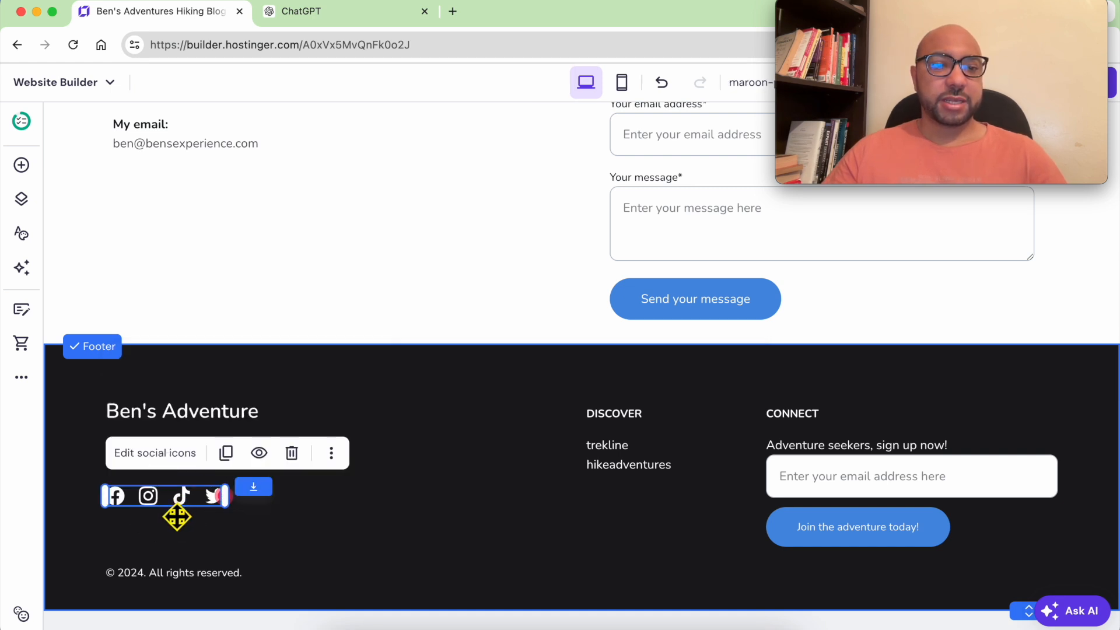
Delete the Facebook link from the footer's social icons.
{"action": "left_click", "coordinate": [151, 454]}
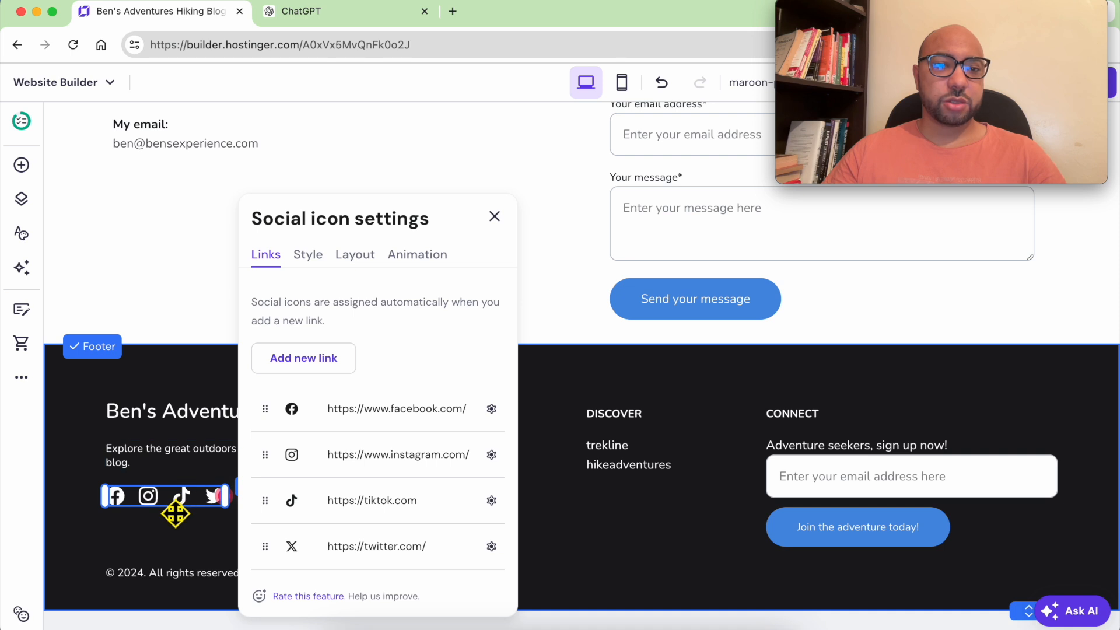
{"action": "left_click", "coordinate": [492, 409]}
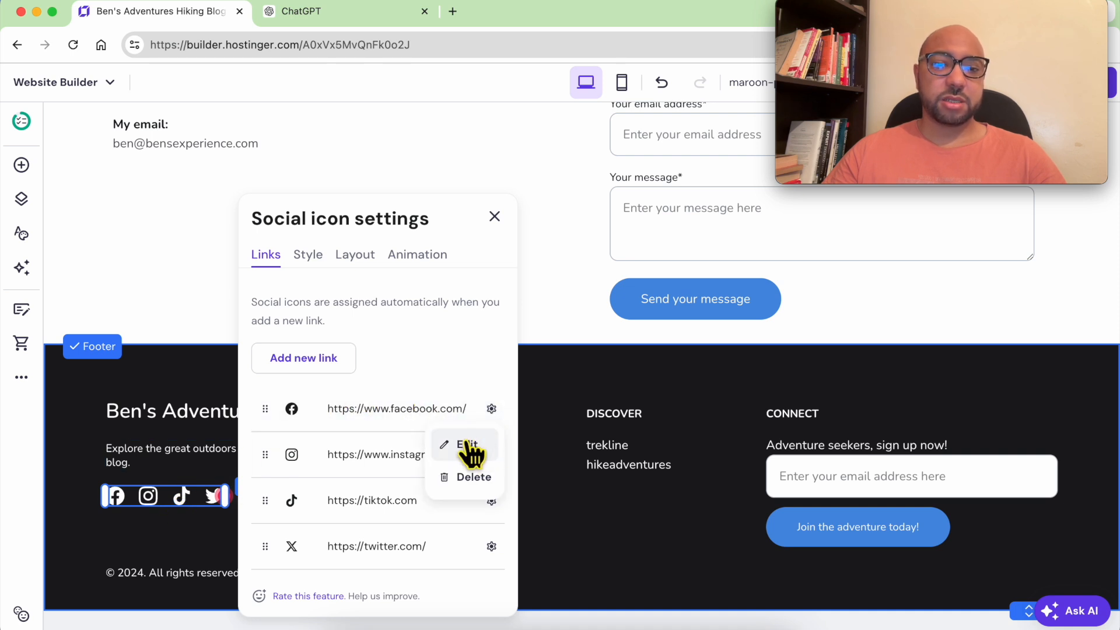
{"action": "left_click", "coordinate": [475, 481]}
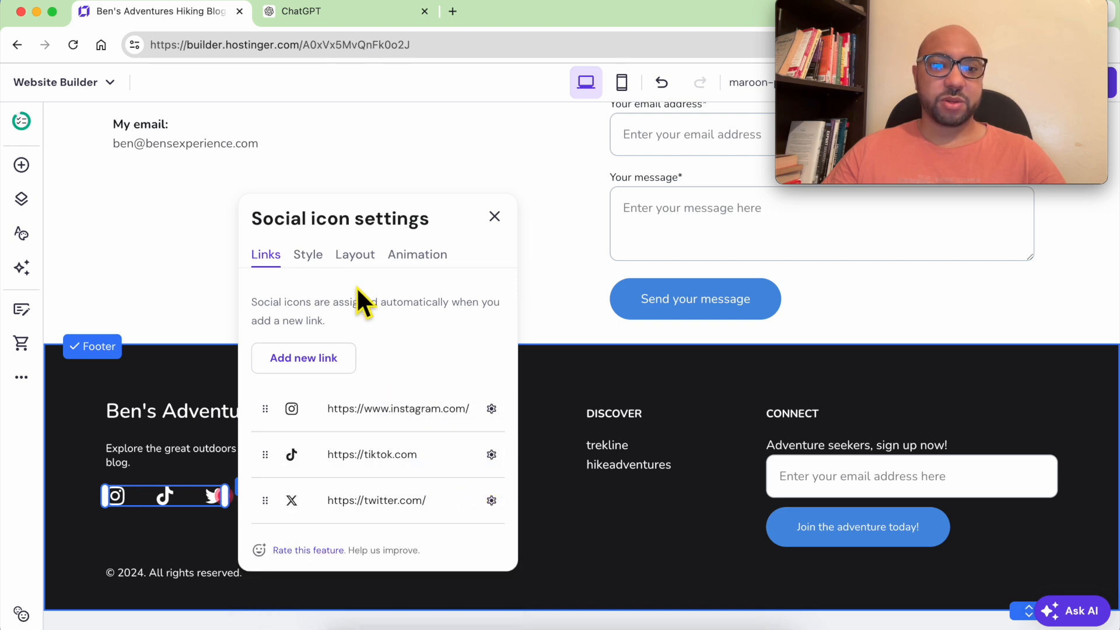
Set the social icon size to 28 px, keeping the icons in a row.
{"action": "left_click", "coordinate": [308, 257]}
{"action": "mouse_move", "coordinate": [308, 371]}
{"action": "left_mouse_down"}
{"action": "mouse_move", "coordinate": [332, 368]}
{"action": "mouse_move", "coordinate": [309, 374]}
{"action": "left_mouse_up"}
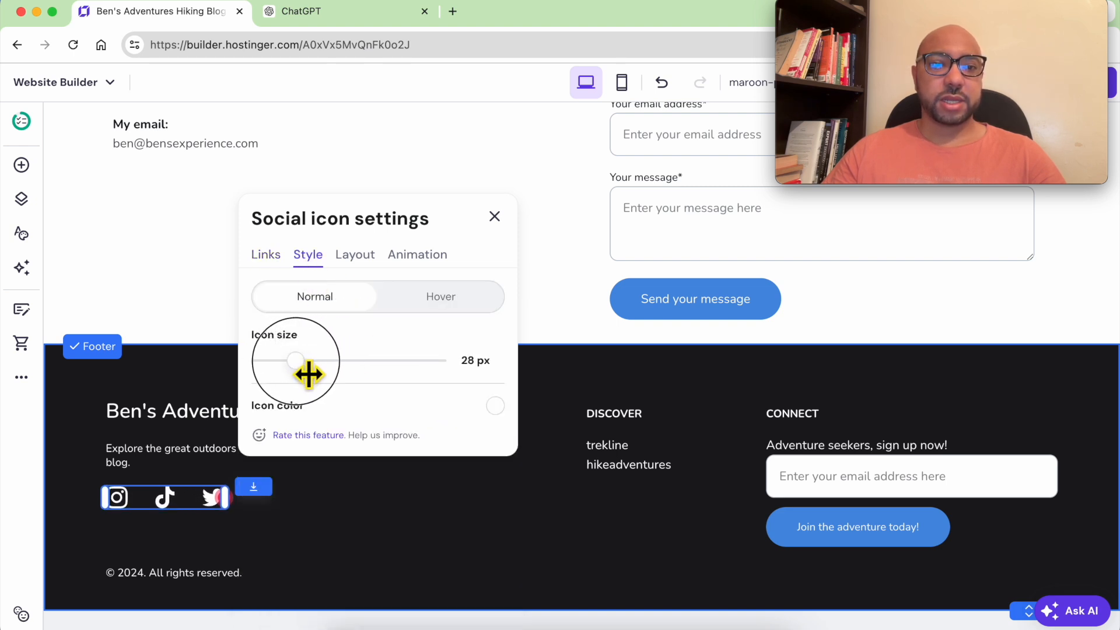
{"action": "left_click", "coordinate": [355, 256]}
{"action": "left_click", "coordinate": [486, 303]}
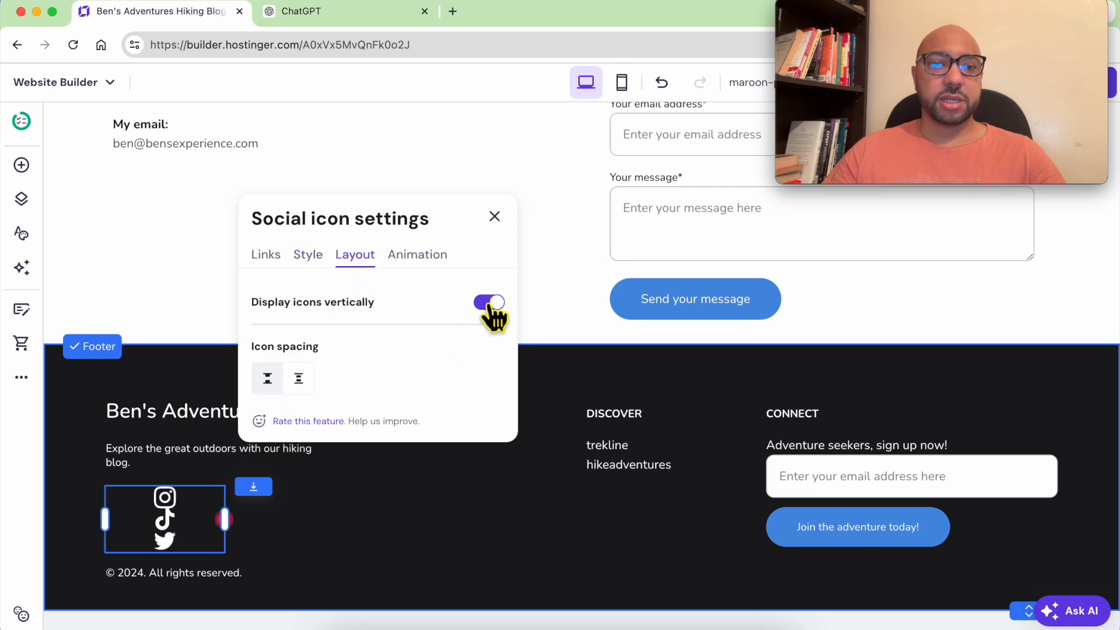
{"action": "left_click", "coordinate": [490, 303]}
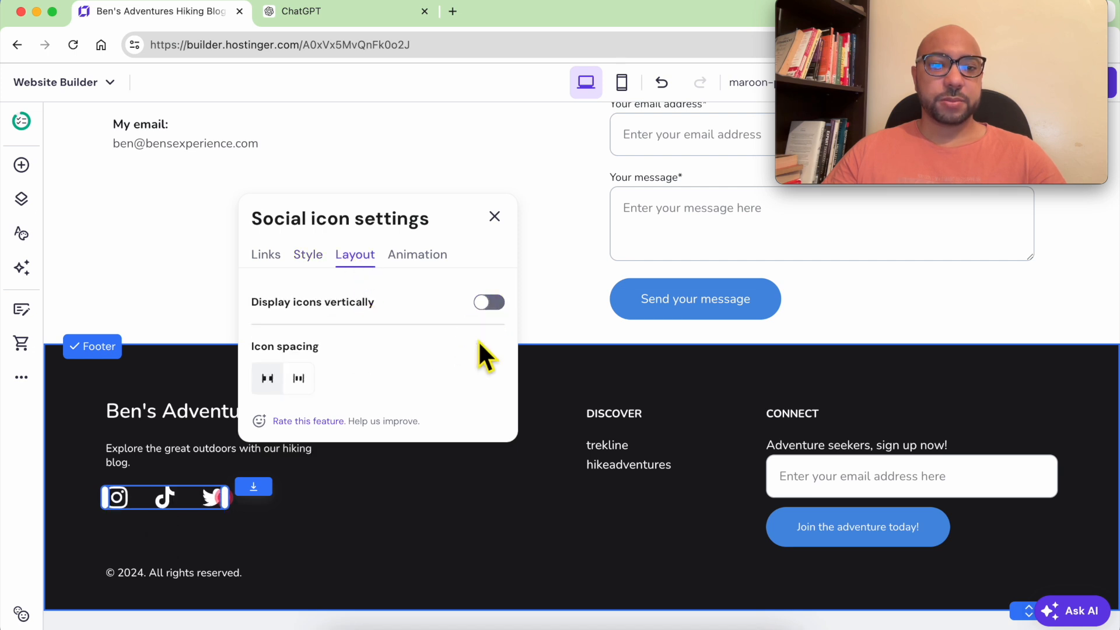
{"action": "left_click", "coordinate": [548, 494]}
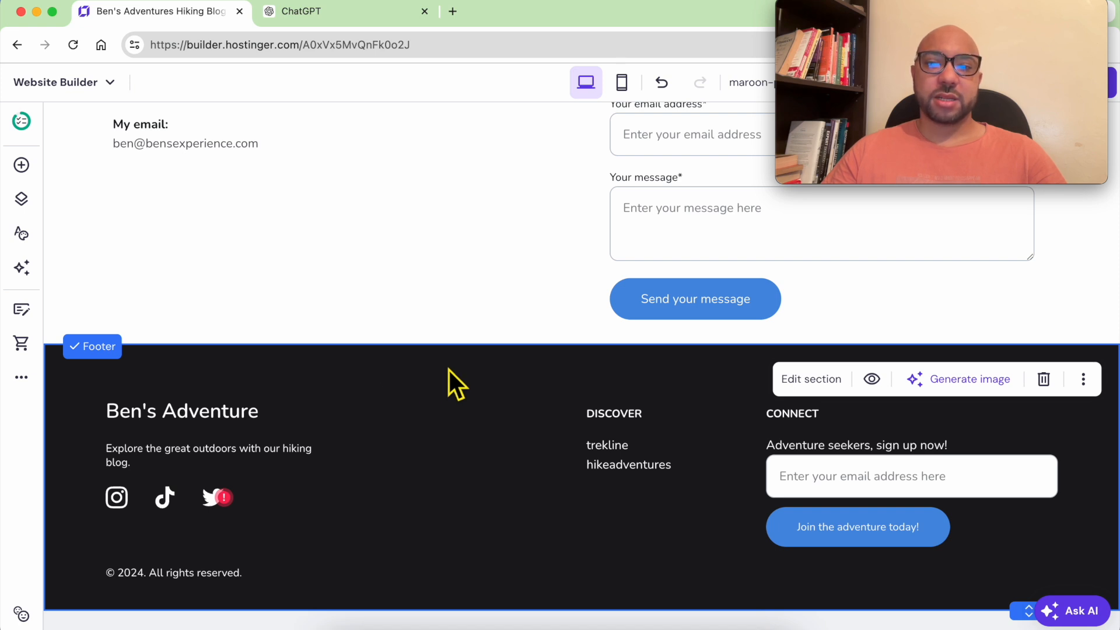
Try lavender, orange and light grey, then set the footer background to dark grey #56585e.
{"action": "left_click", "coordinate": [807, 380]}
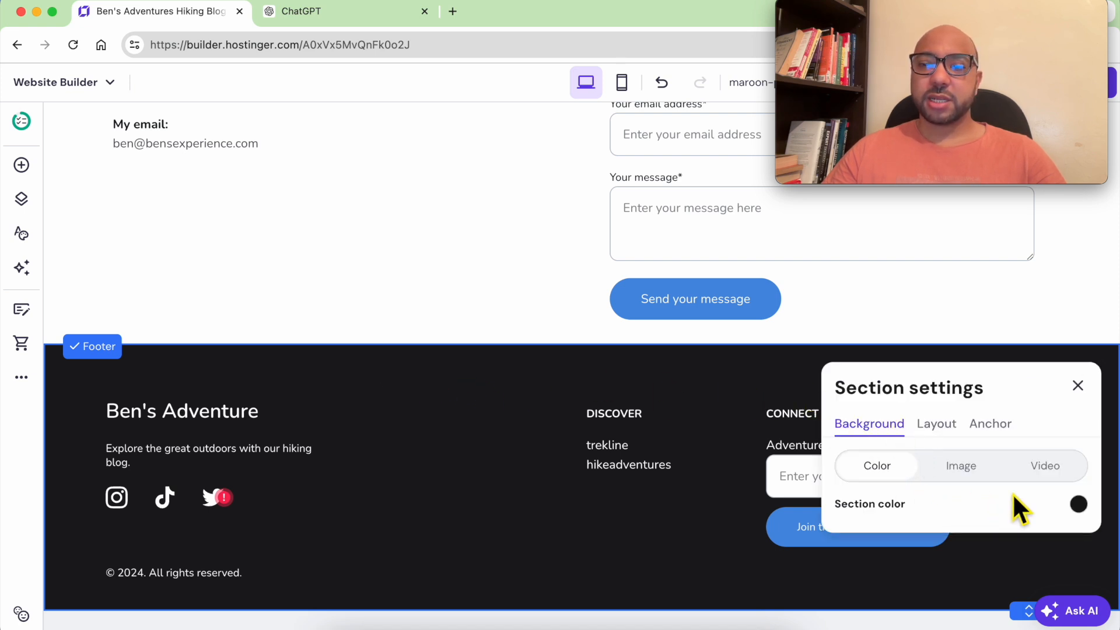
{"action": "left_click", "coordinate": [1078, 504]}
{"action": "left_click_drag", "start_coordinate": [735, 423], "coordinate": [669, 385]}
{"action": "left_click", "coordinate": [786, 321]}
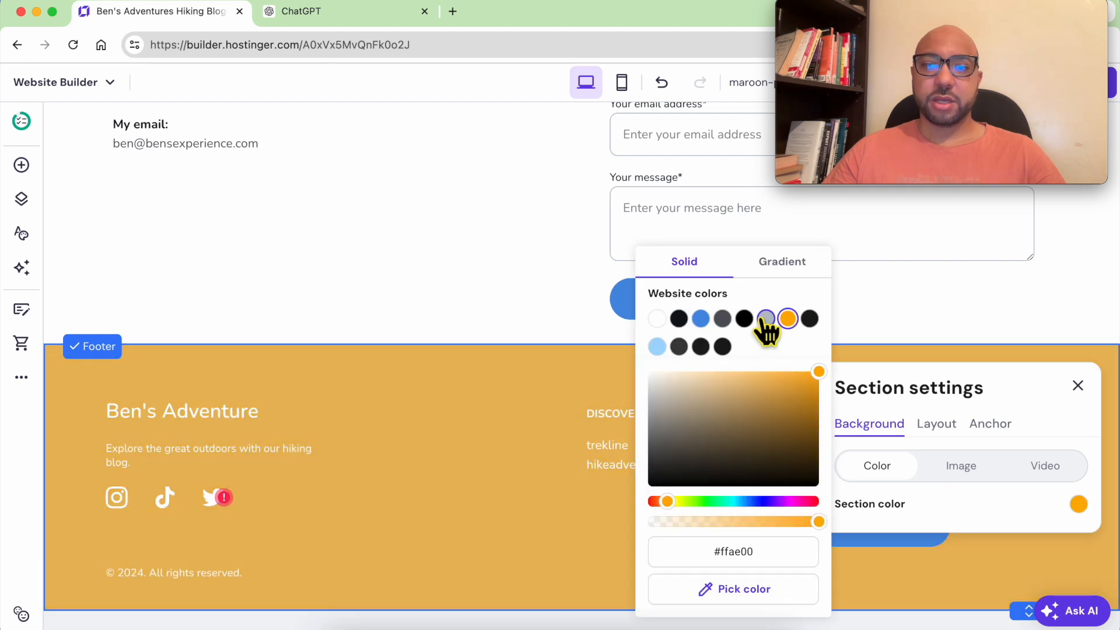
{"action": "left_click", "coordinate": [724, 321]}
{"action": "left_click", "coordinate": [766, 320]}
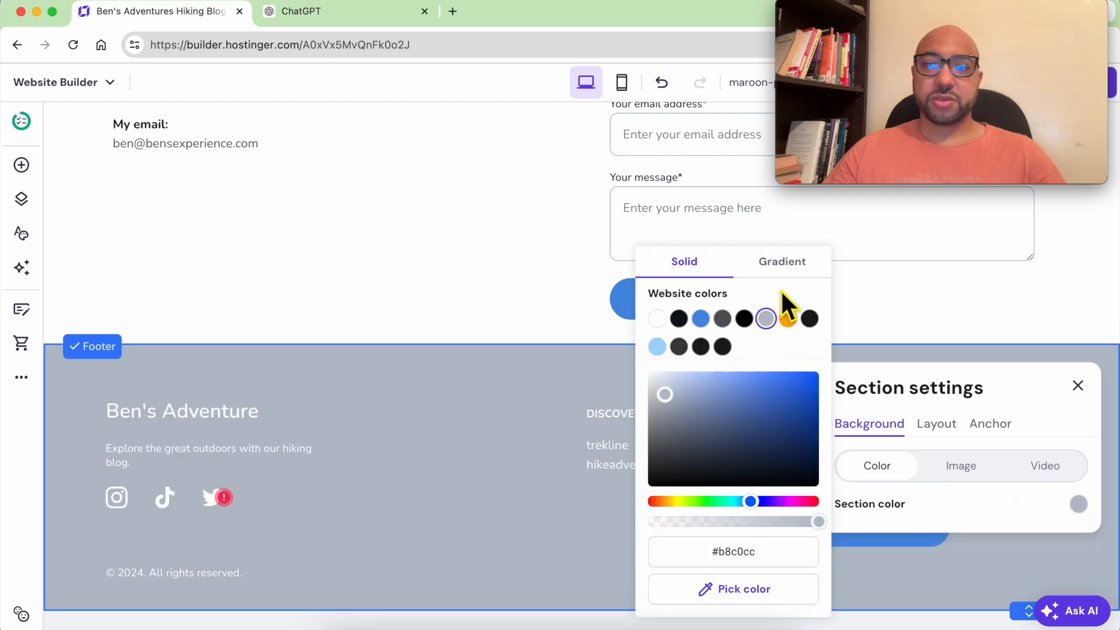
{"action": "left_click", "coordinate": [724, 320]}
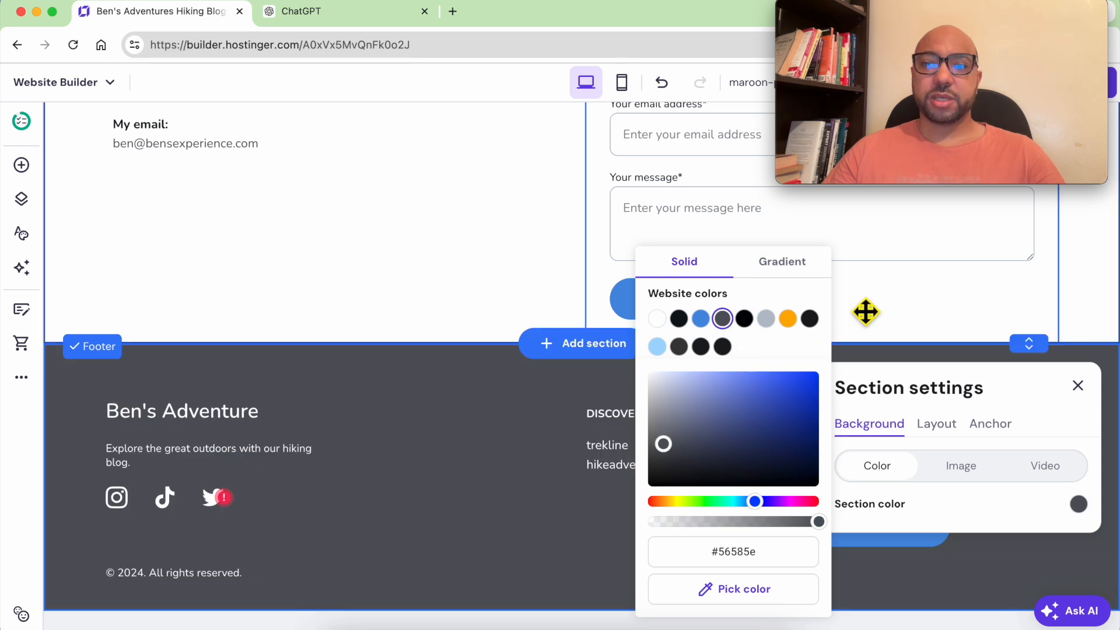
{"action": "left_click", "coordinate": [551, 456]}
{"action": "left_click", "coordinate": [676, 447]}
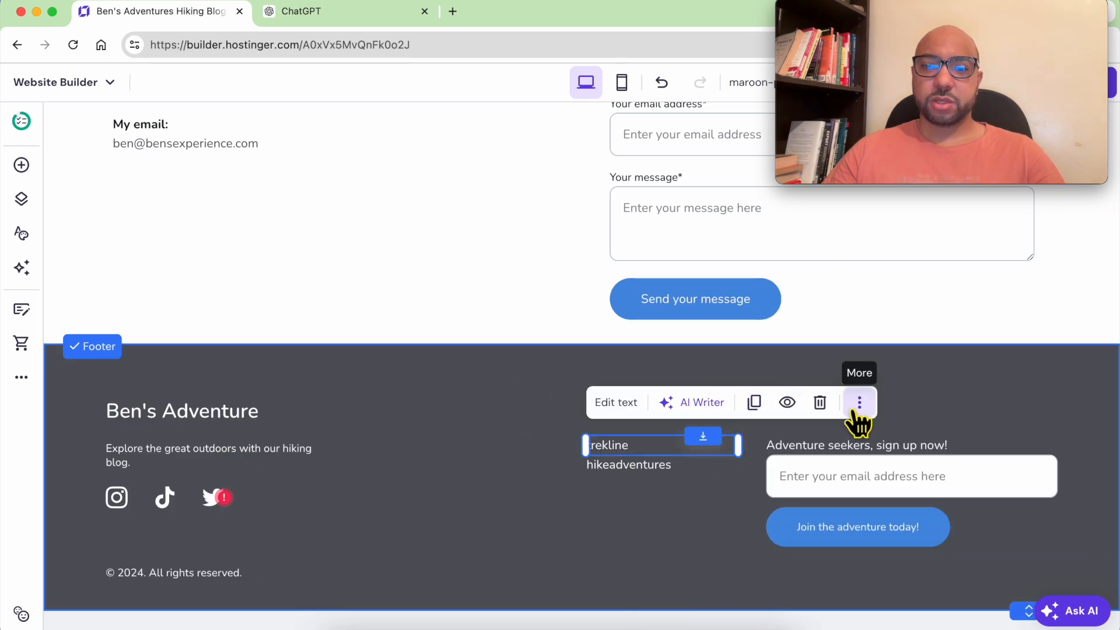
Delete the trekline and hikeadventures links, the signup form and the CONNECT heading from the footer.
{"action": "left_click", "coordinate": [820, 403]}
{"action": "left_click", "coordinate": [671, 467]}
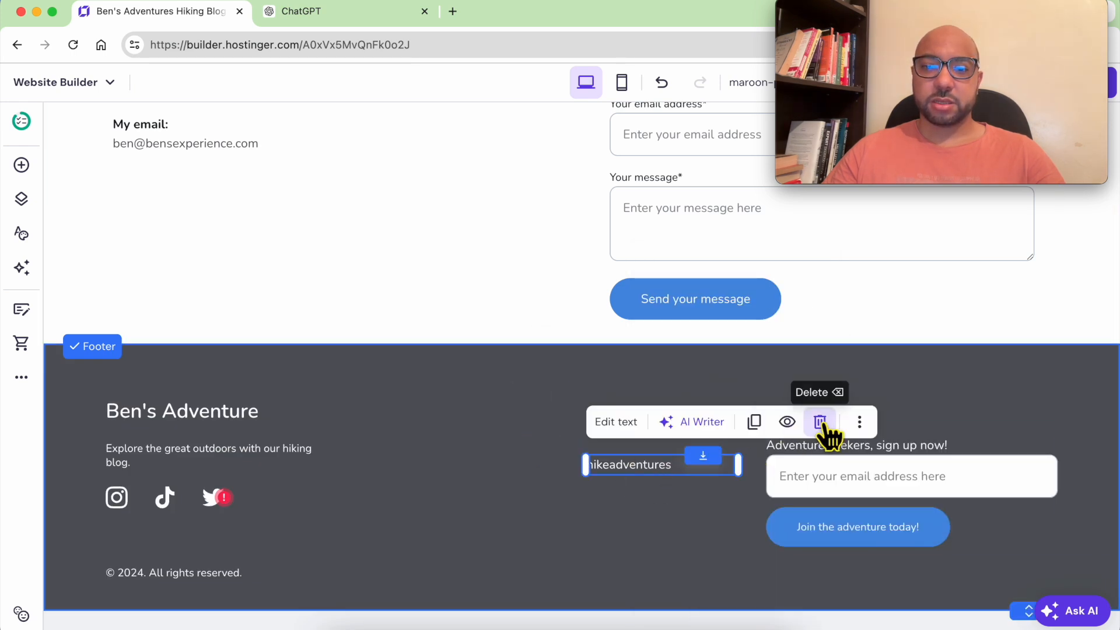
{"action": "left_click", "coordinate": [819, 420]}
{"action": "left_click", "coordinate": [861, 476]}
{"action": "left_click", "coordinate": [916, 402]}
{"action": "left_click", "coordinate": [916, 403]}
{"action": "left_click", "coordinate": [1000, 373]}
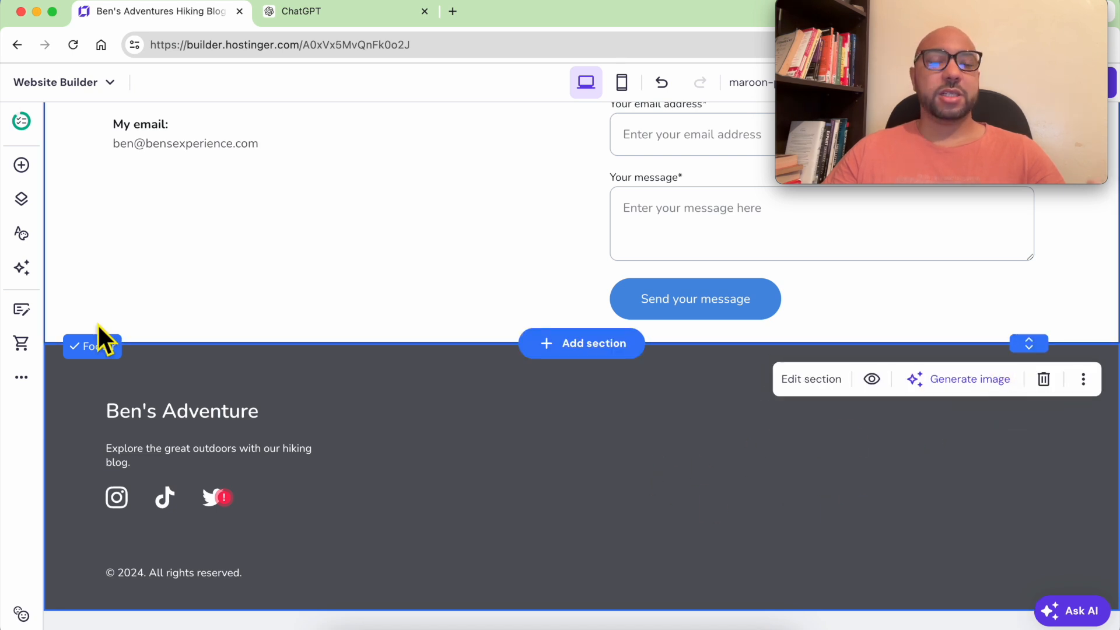
Add a Paragraph 1 text block to the footer reading 'Terms and conditions'.
{"action": "left_click", "coordinate": [21, 165]}
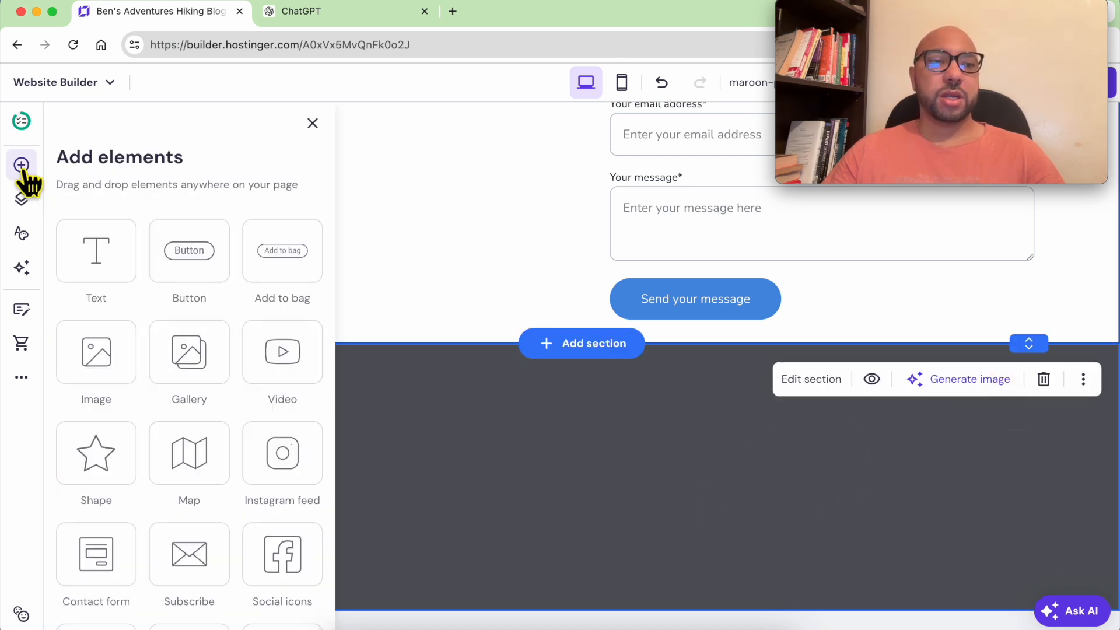
{"action": "left_click_drag", "start_coordinate": [120, 270], "coordinate": [702, 523]}
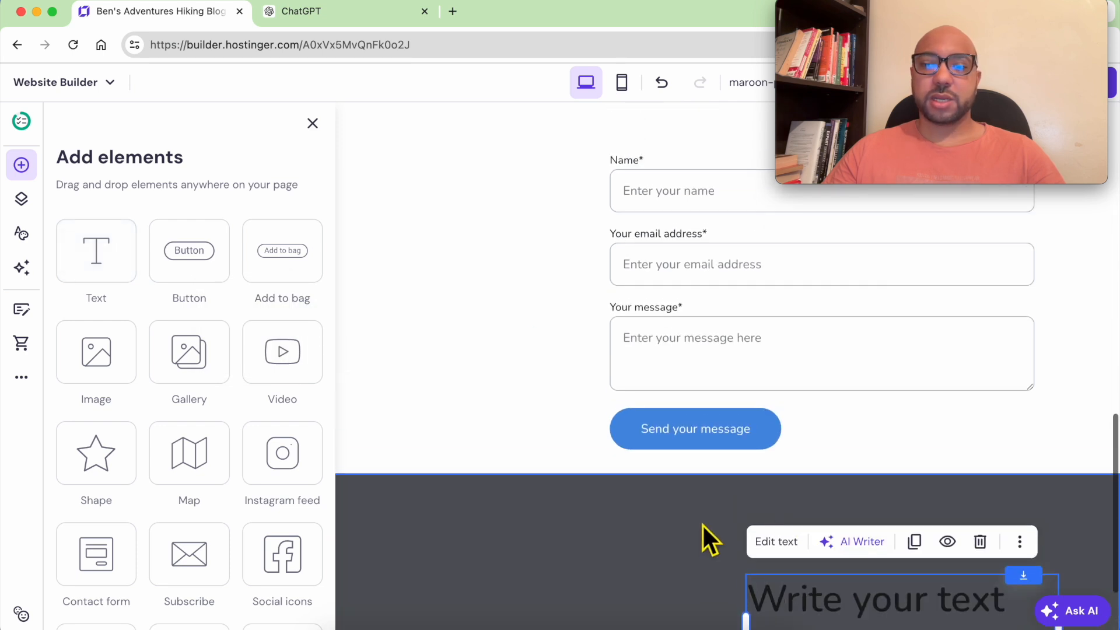
{"action": "double_click", "coordinate": [825, 601]}
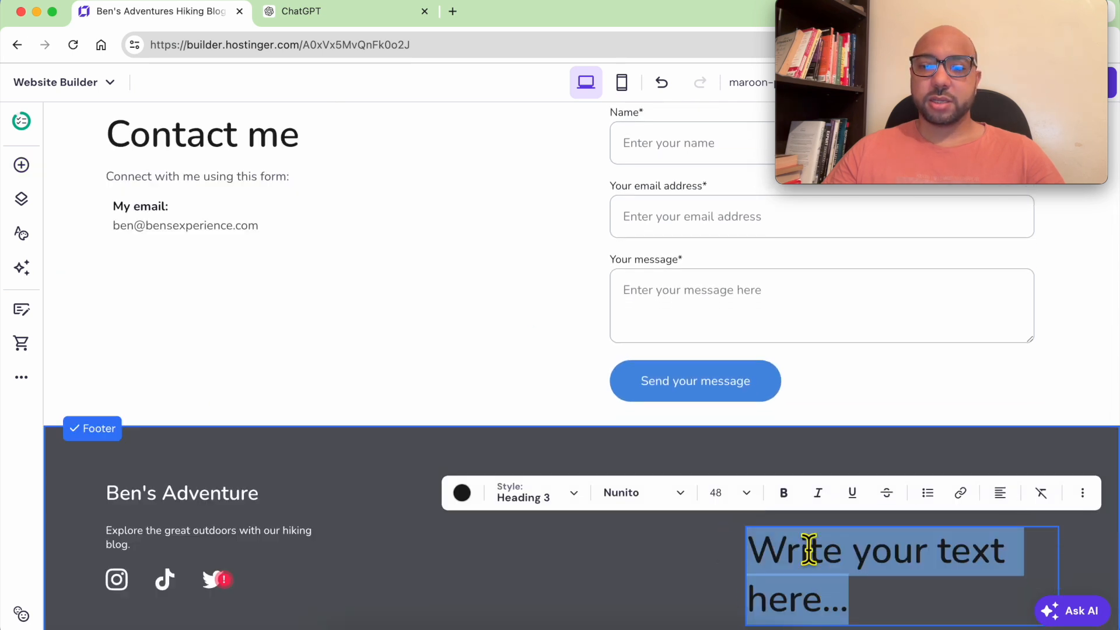
{"action": "left_click", "coordinate": [556, 507]}
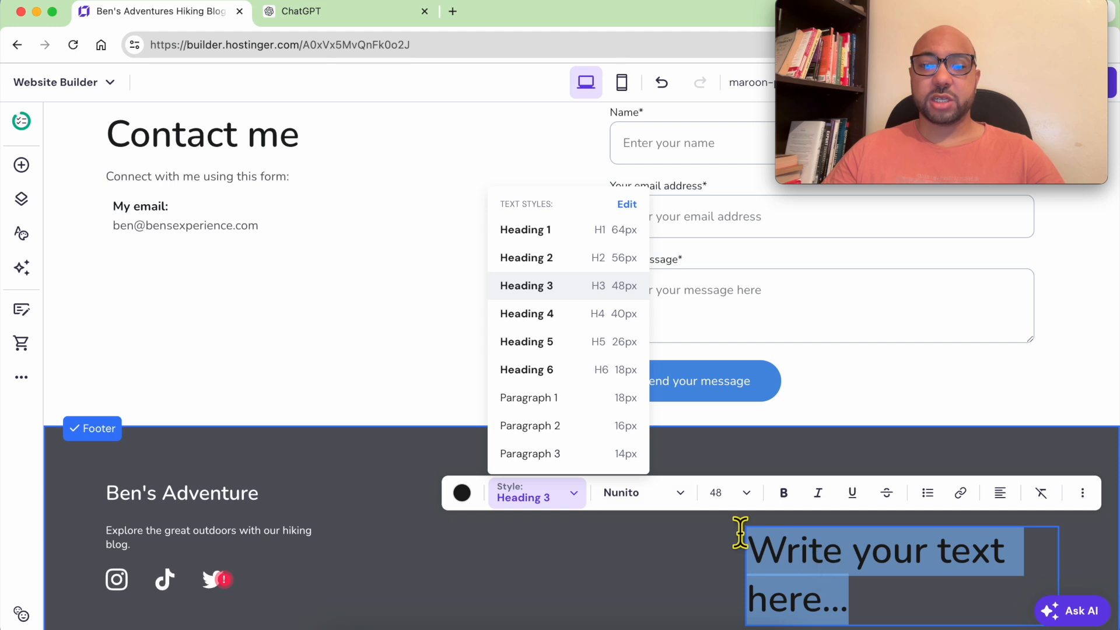
{"action": "left_click", "coordinate": [569, 402]}
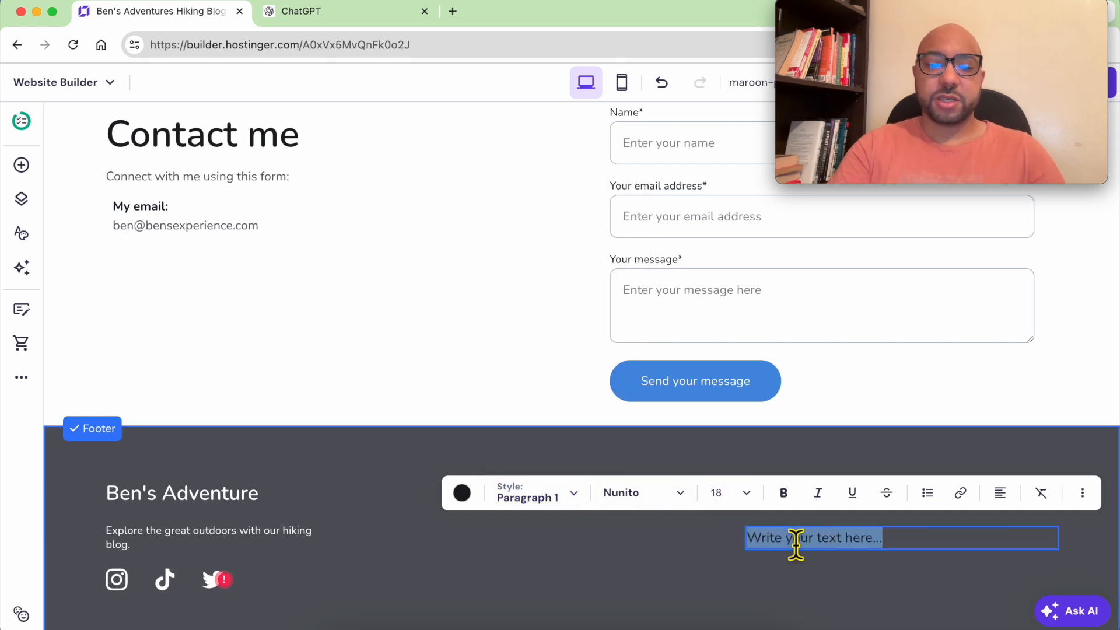
{"action": "type", "text": "Terms and conditions"}
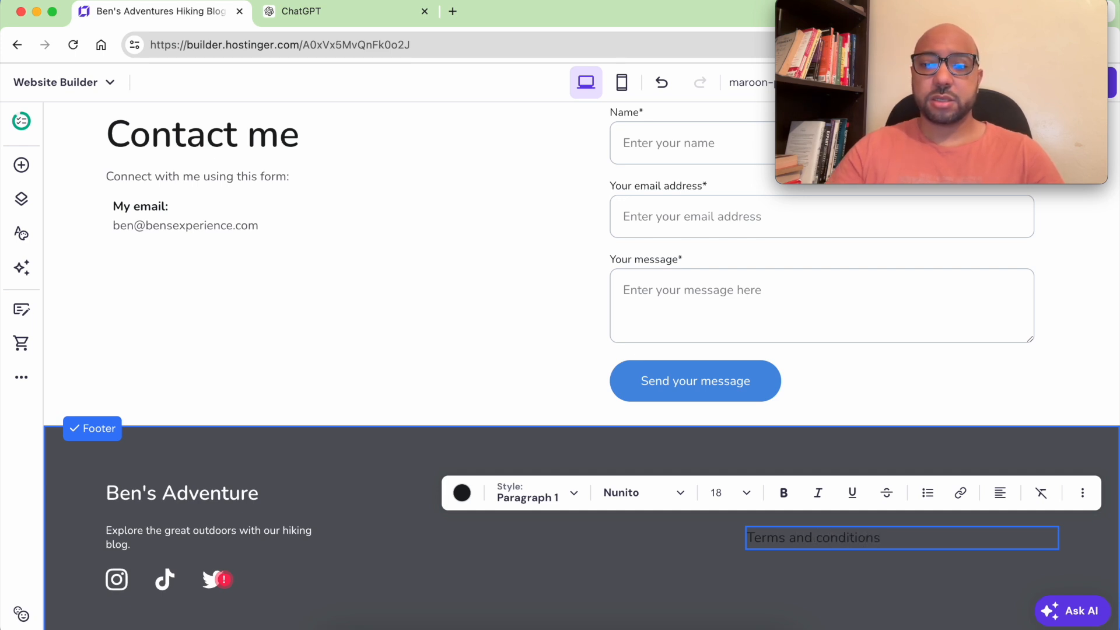
Make 'Terms and conditions' white and move it to the footer's right side.
{"action": "triple_click", "coordinate": [800, 537]}
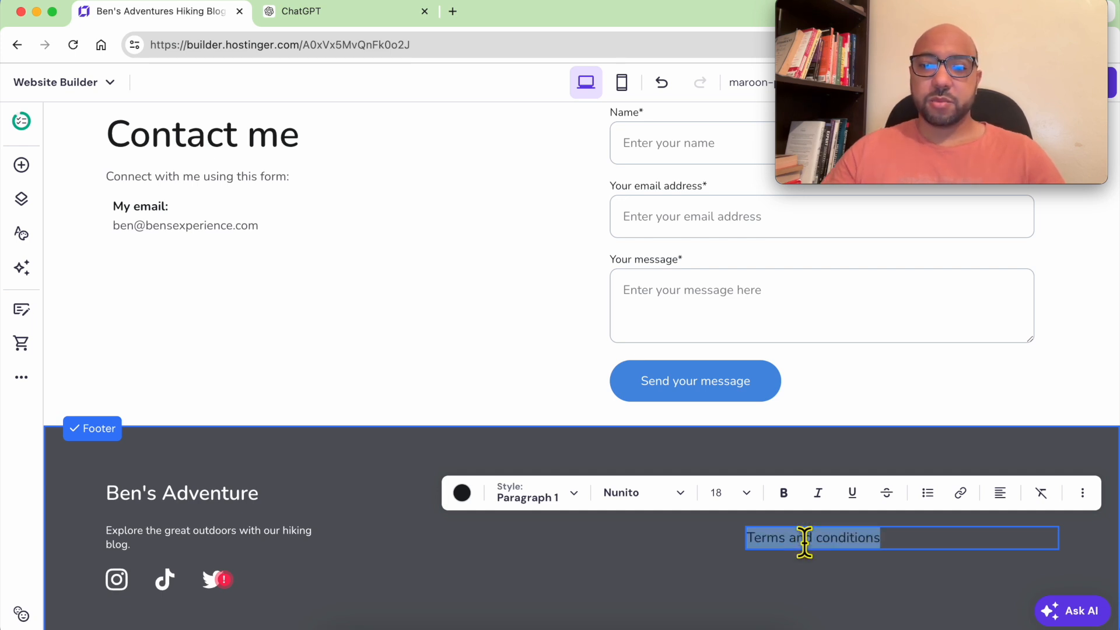
{"action": "left_click", "coordinate": [463, 493]}
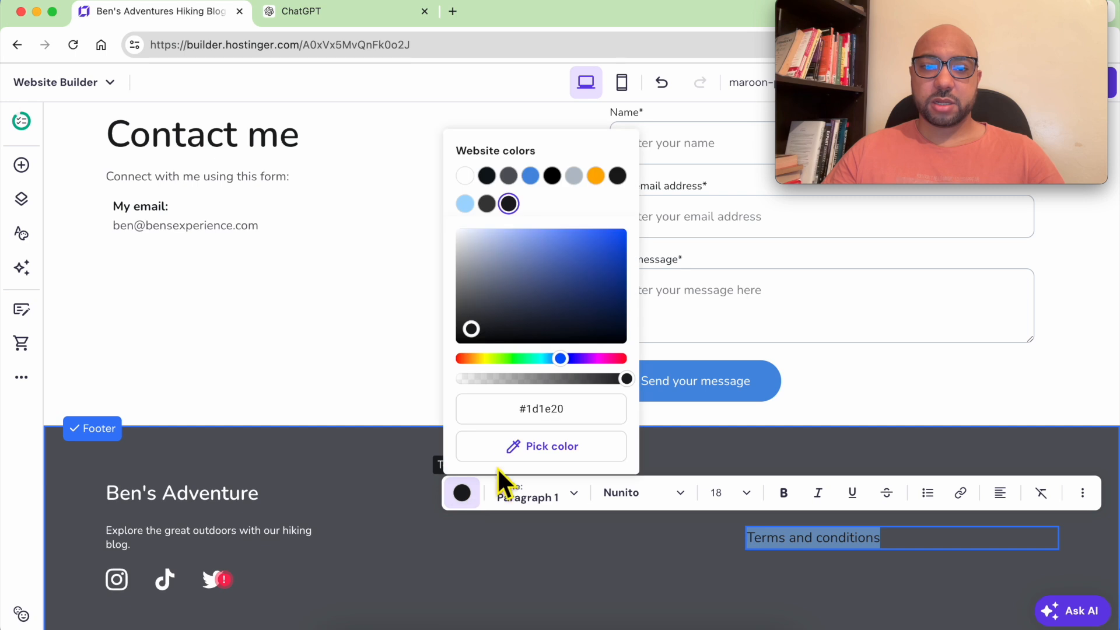
{"action": "left_click", "coordinate": [465, 175]}
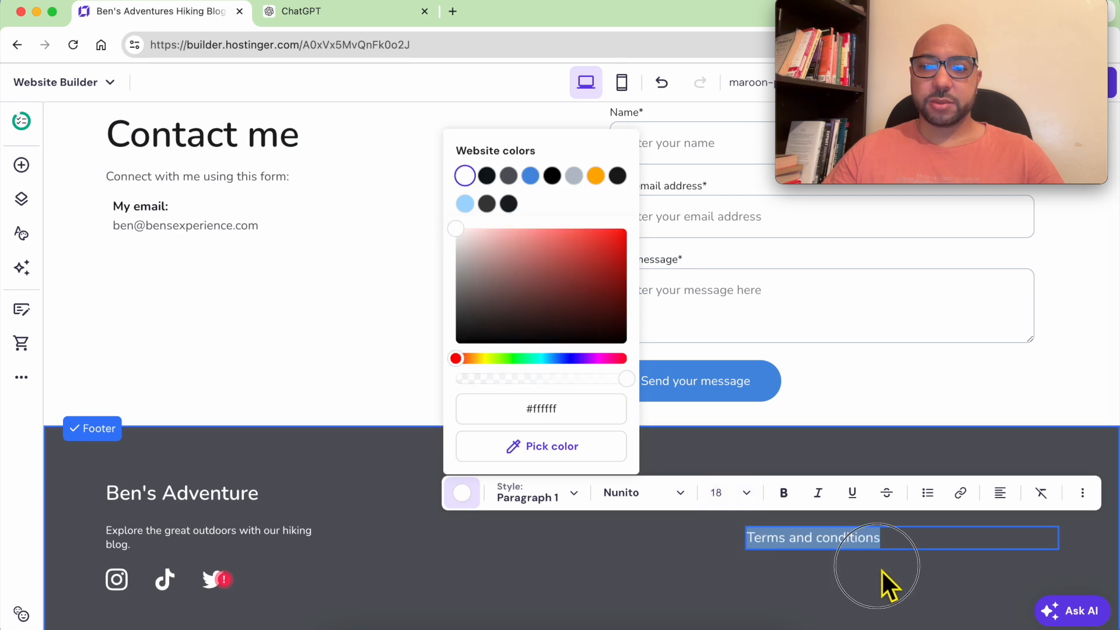
{"action": "left_click", "coordinate": [896, 555]}
{"action": "mouse_move", "coordinate": [895, 546]}
{"action": "left_mouse_down"}
{"action": "mouse_move", "coordinate": [943, 545]}
{"action": "mouse_move", "coordinate": [951, 474]}
{"action": "mouse_move", "coordinate": [935, 483]}
{"action": "mouse_move", "coordinate": [914, 540]}
{"action": "left_mouse_up"}
Duplicate it as 'Privacy policy' and stack it below 'Terms and conditions'.
{"action": "left_click", "coordinate": [980, 460]}
{"action": "double_click", "coordinate": [914, 540]}
{"action": "type", "text": "Privacy policy"}
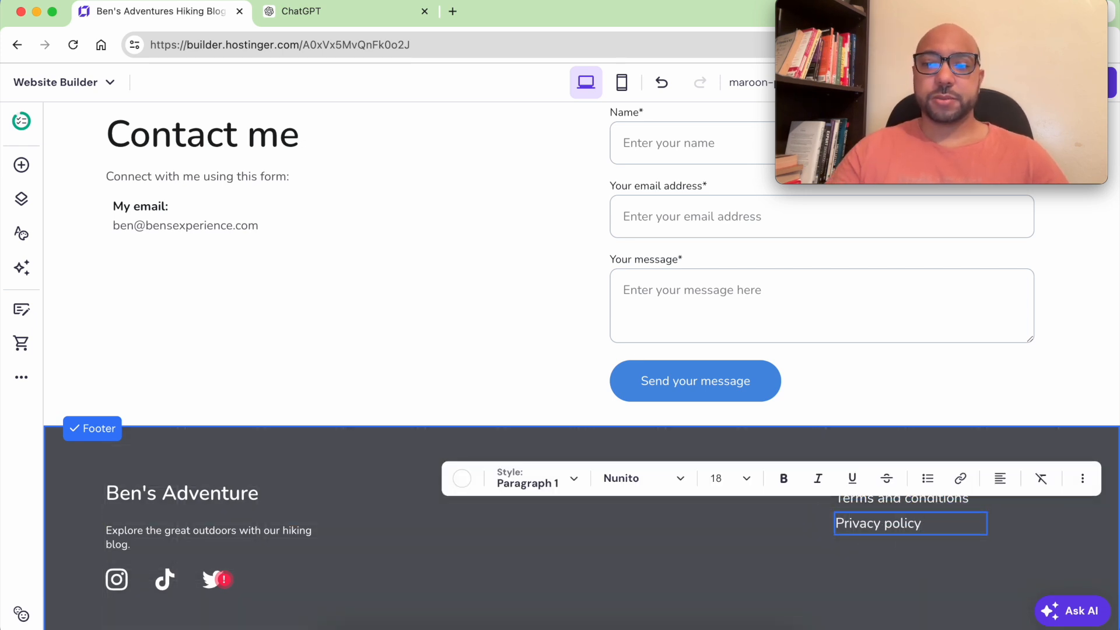
{"action": "key", "text": "Escape"}
{"action": "left_click_drag", "start_coordinate": [885, 535], "coordinate": [881, 527]}
{"action": "left_click", "coordinate": [885, 572]}
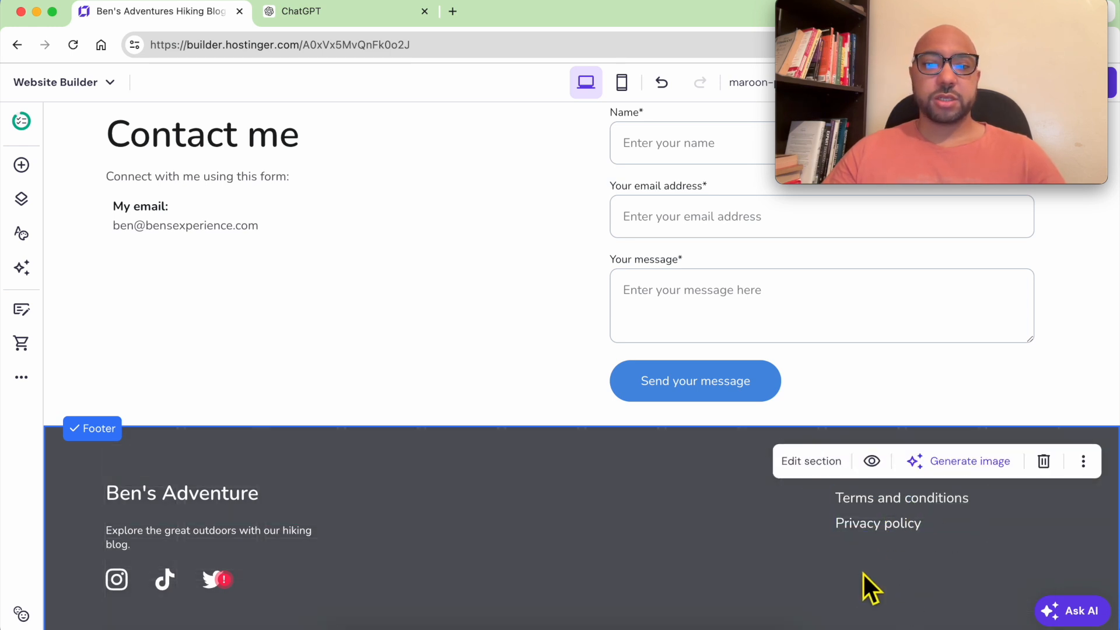
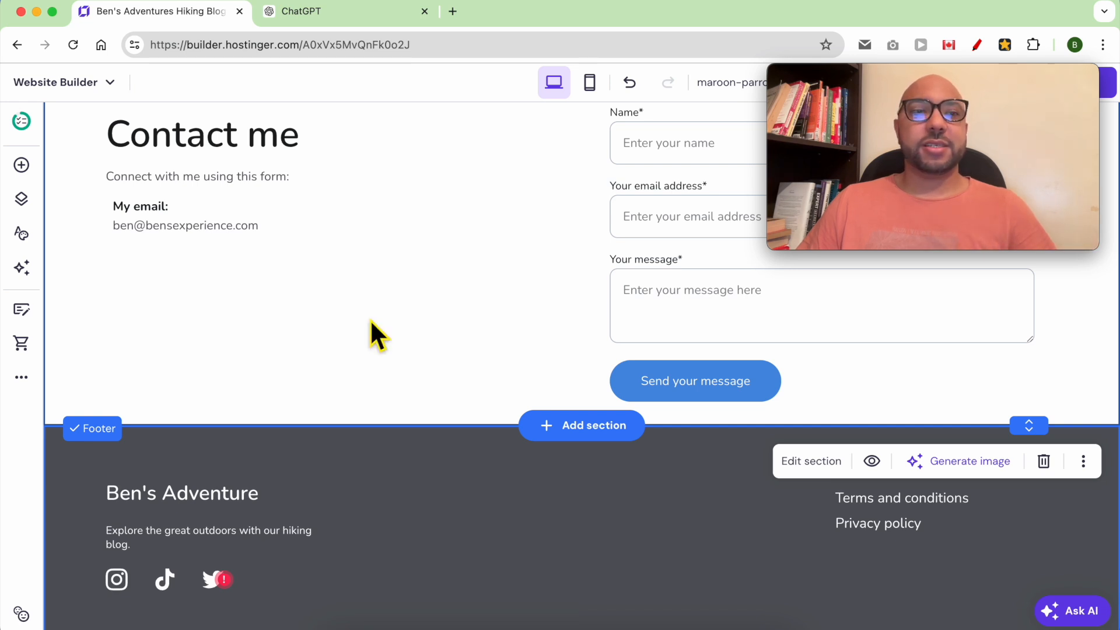
Add a Privacy policy page generated for the company Ben's Adventures LLC.
{"action": "left_click", "coordinate": [22, 201]}
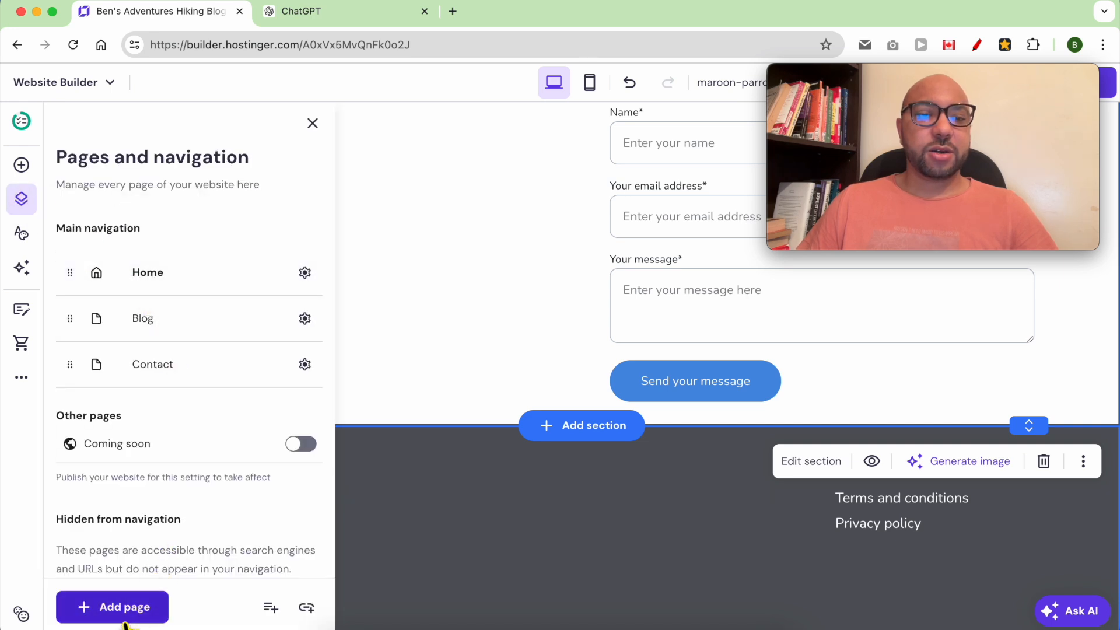
{"action": "left_click", "coordinate": [115, 607]}
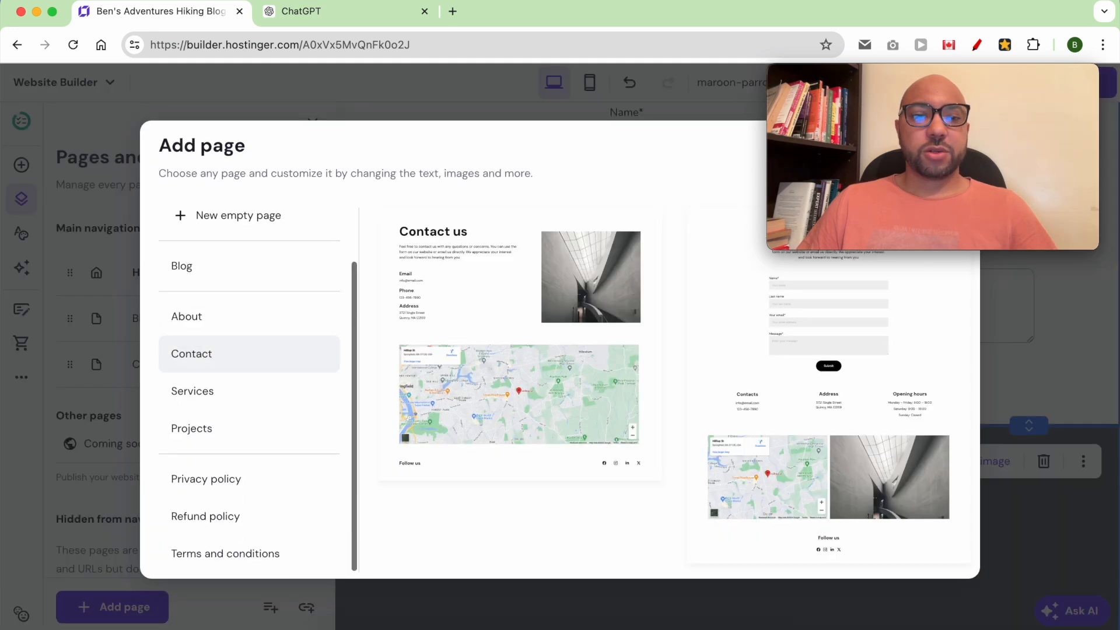
{"action": "left_click", "coordinate": [242, 483]}
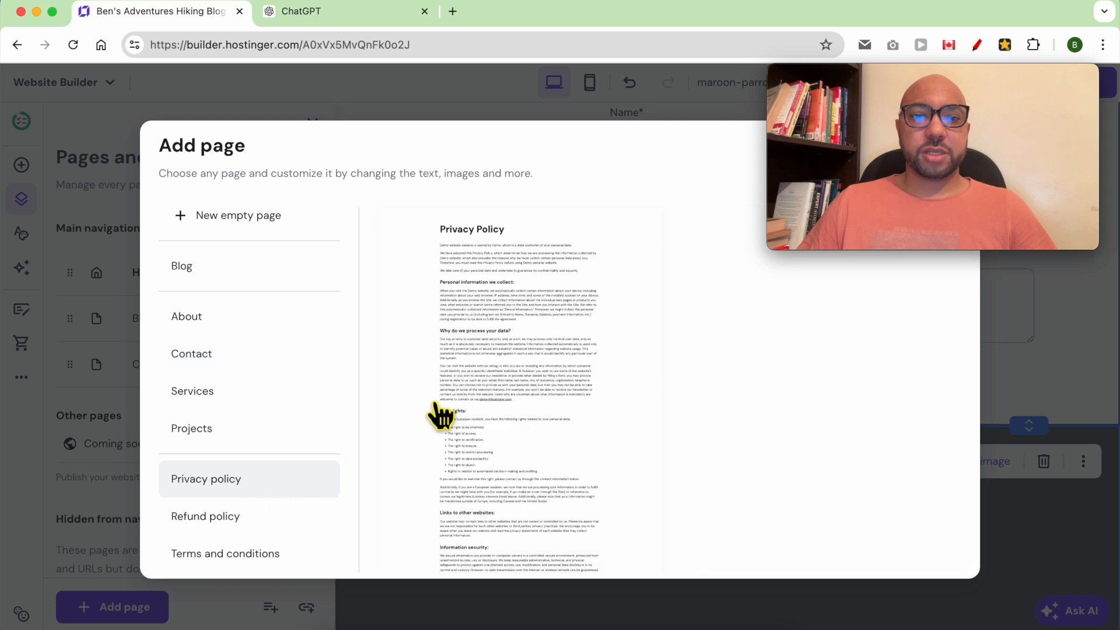
{"action": "left_click", "coordinate": [527, 336]}
{"action": "left_click", "coordinate": [450, 264]}
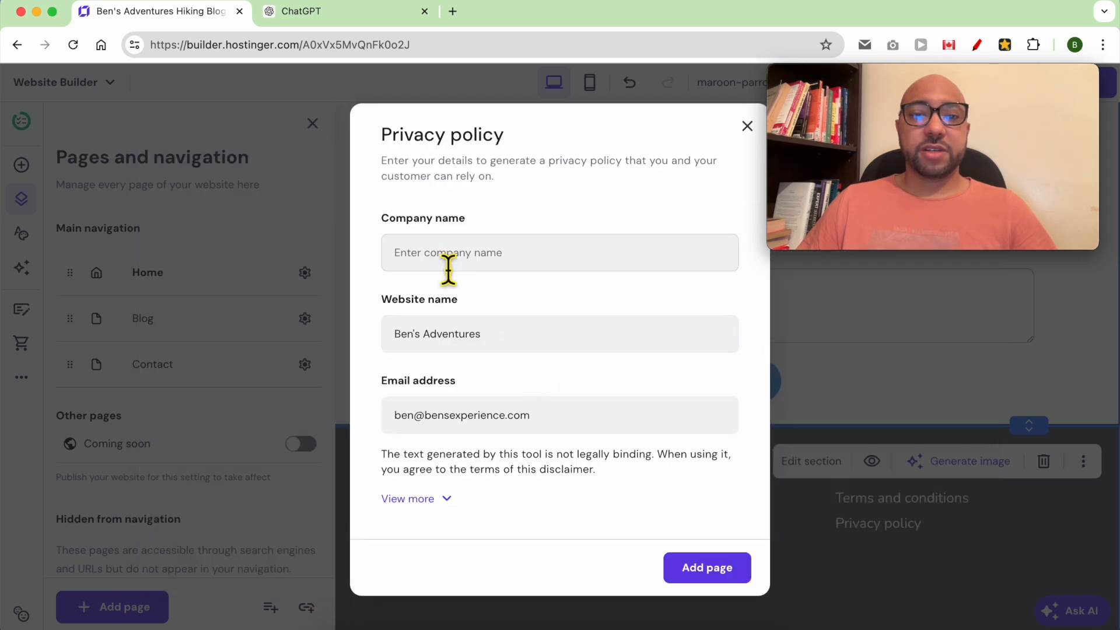
{"action": "left_click", "coordinate": [448, 268]}
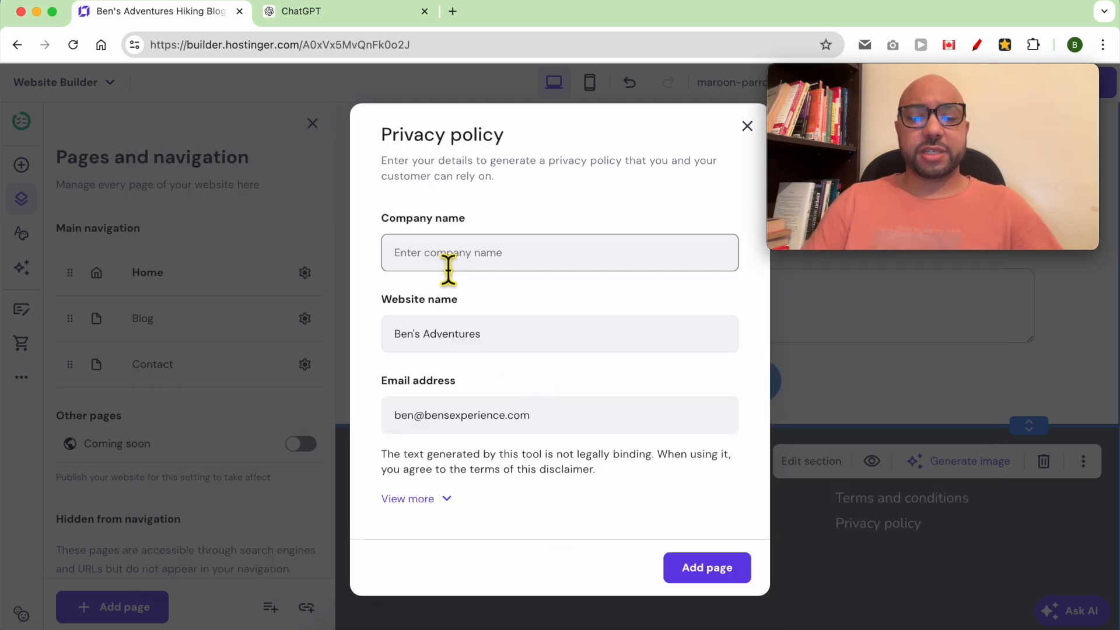
{"action": "type", "text": "Ben"}
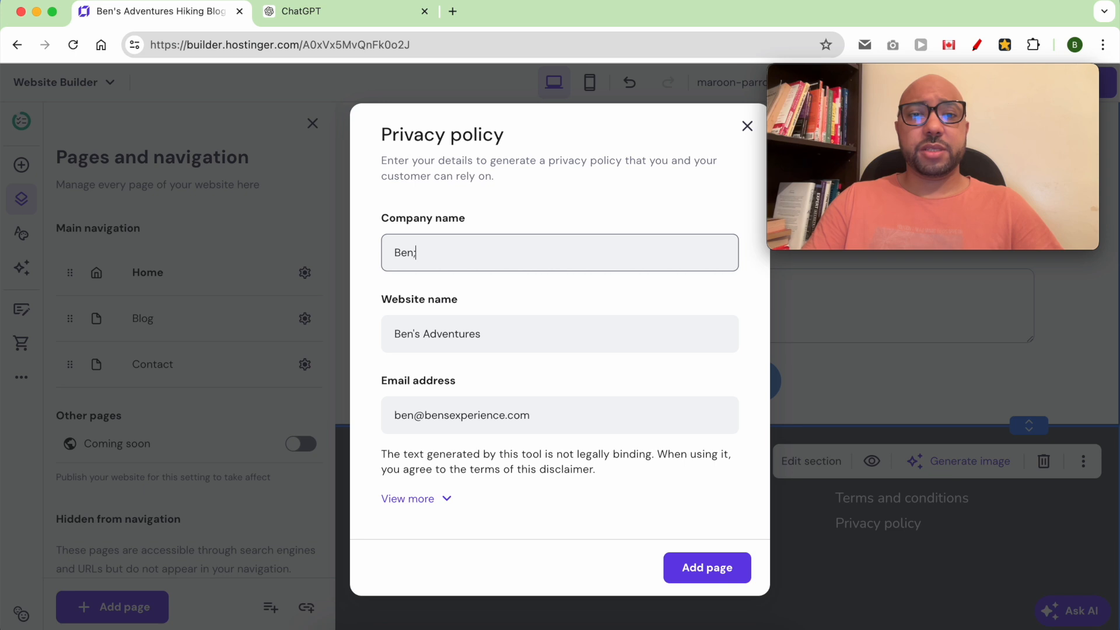
{"action": "type", "text": "'s Adventures LLC"}
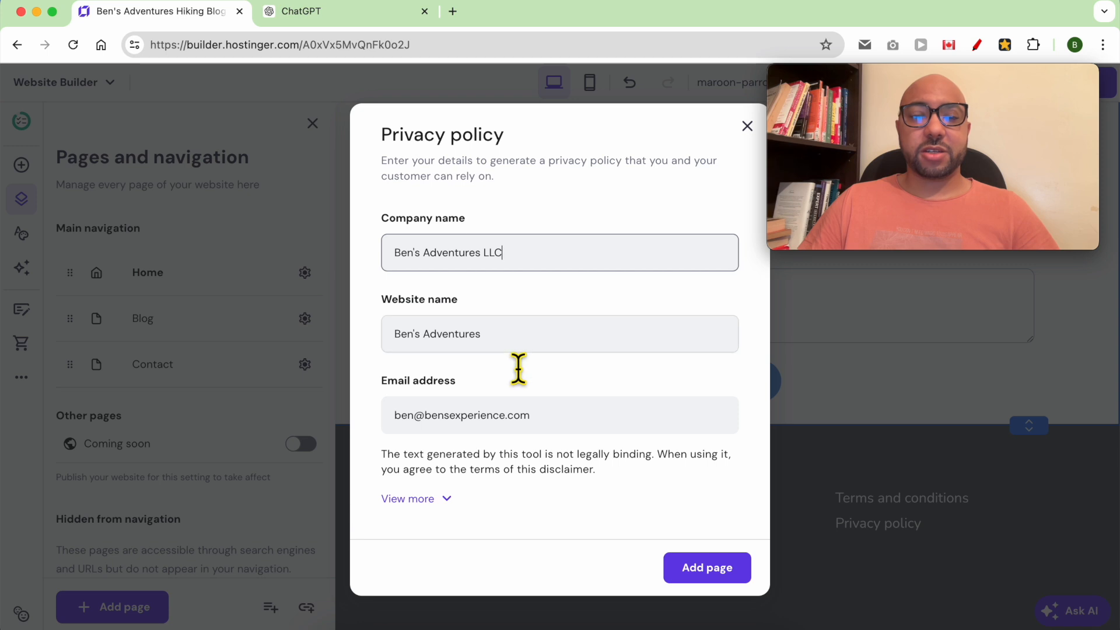
{"action": "left_click", "coordinate": [730, 575]}
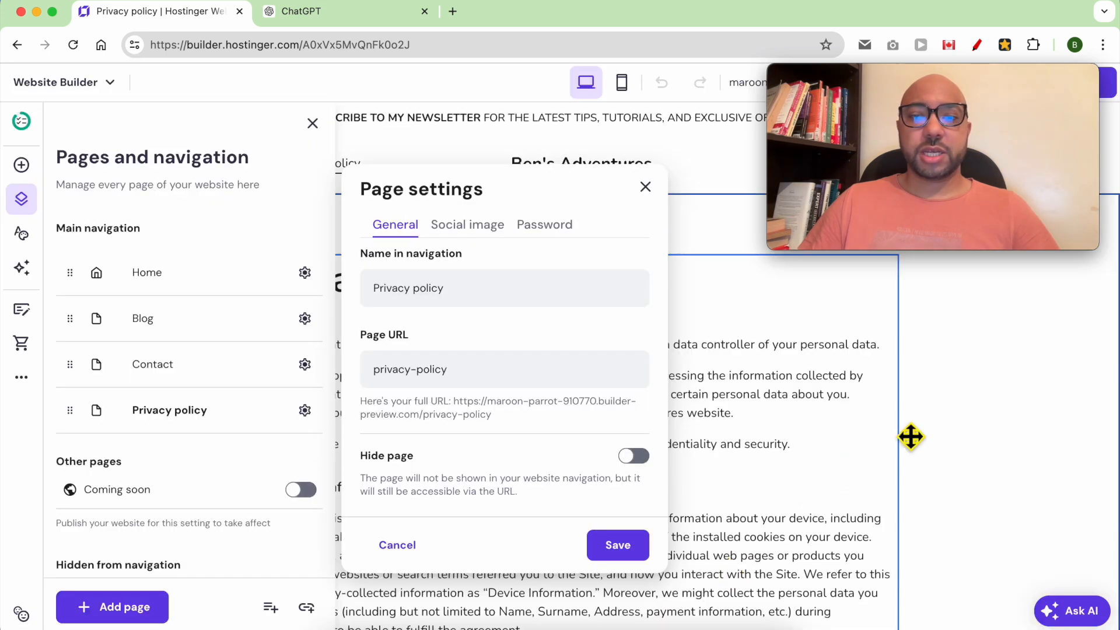
{"action": "left_click", "coordinate": [912, 437]}
Review the new Privacy policy page text and save the website changes.
{"action": "scroll", "coordinate": [521, 366], "scroll_direction": "down", "scroll_amount": 1}
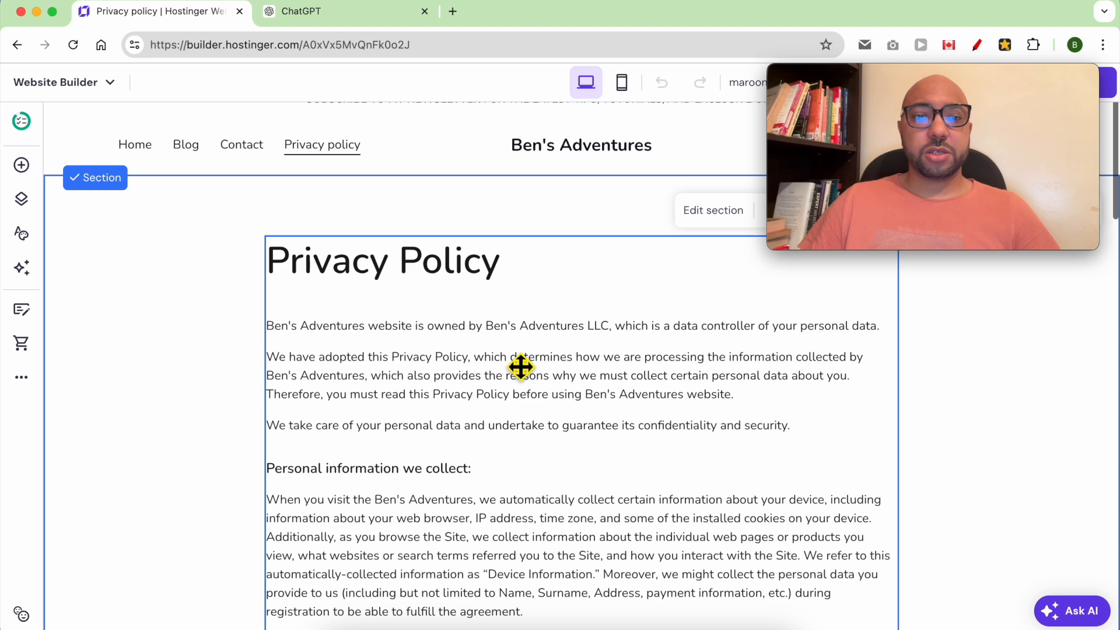
{"action": "scroll", "coordinate": [521, 366], "scroll_direction": "down", "scroll_amount": 15}
{"action": "scroll", "coordinate": [521, 366], "scroll_direction": "up", "scroll_amount": 5}
{"action": "scroll", "coordinate": [521, 367], "scroll_direction": "down", "scroll_amount": 12}
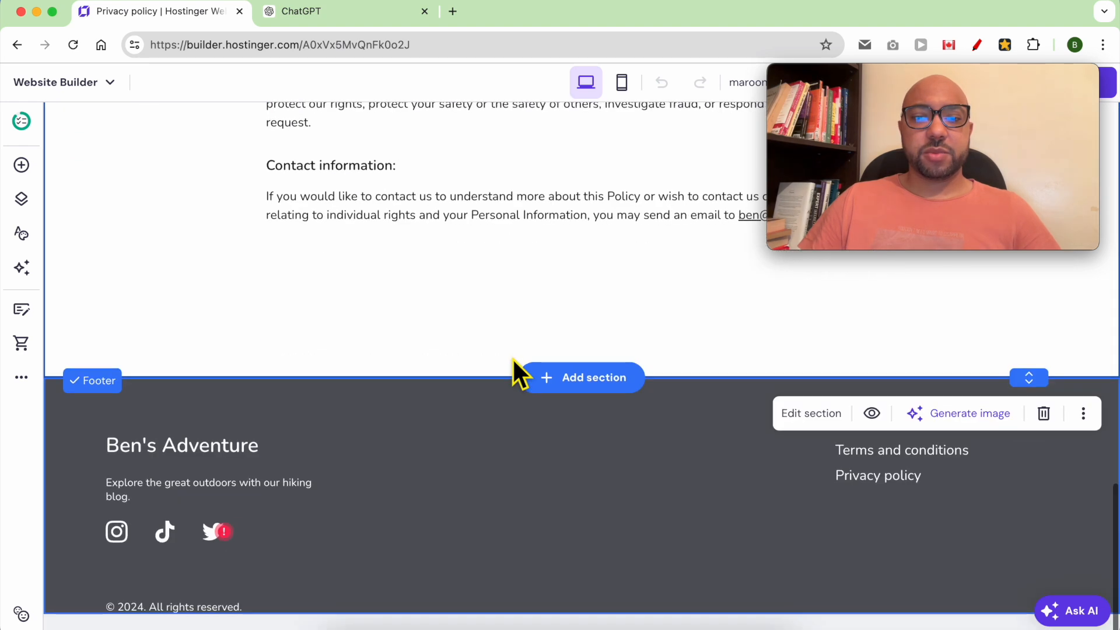
{"action": "scroll", "coordinate": [512, 358], "scroll_direction": "up", "scroll_amount": 20}
{"action": "left_click", "coordinate": [988, 248]}
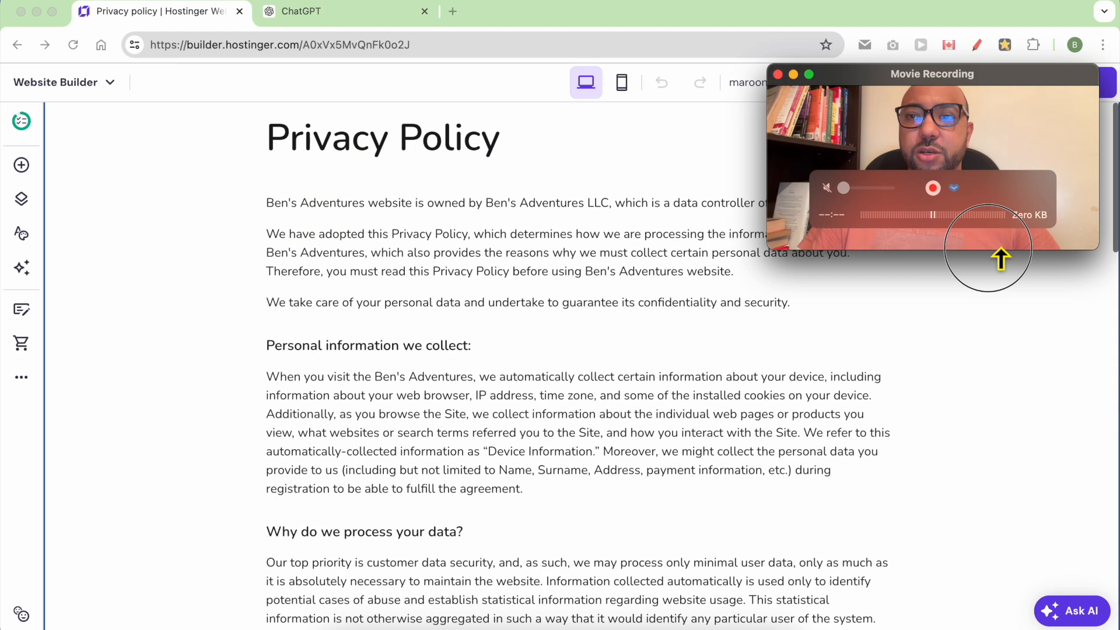
{"action": "left_click_drag", "start_coordinate": [1022, 77], "coordinate": [1050, 471]}
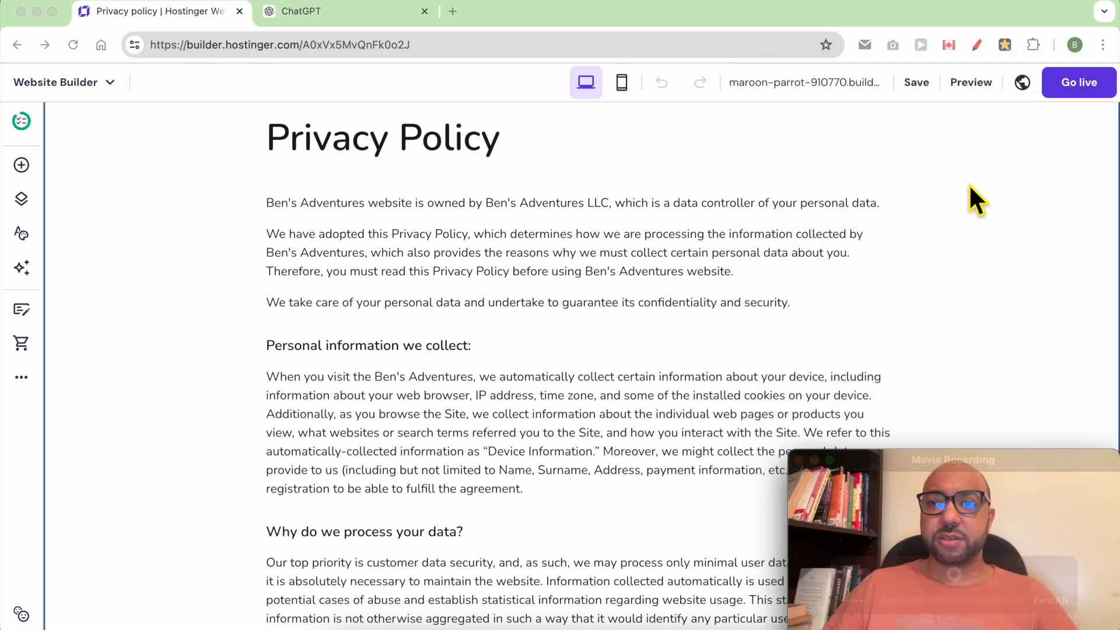
{"action": "left_click", "coordinate": [921, 82]}
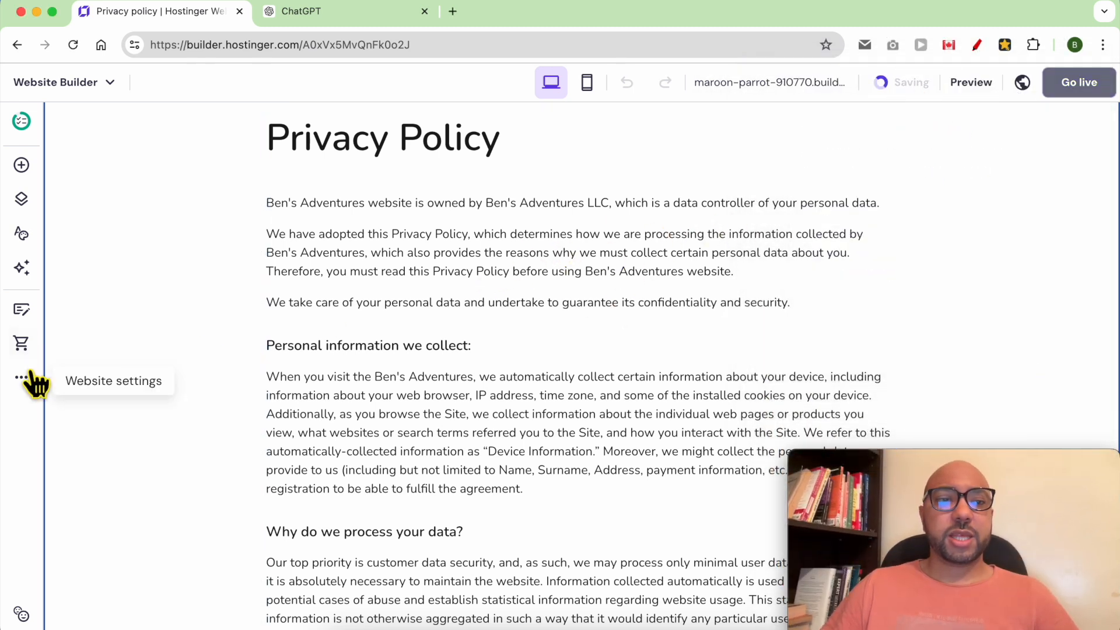
{"action": "left_click", "coordinate": [28, 201]}
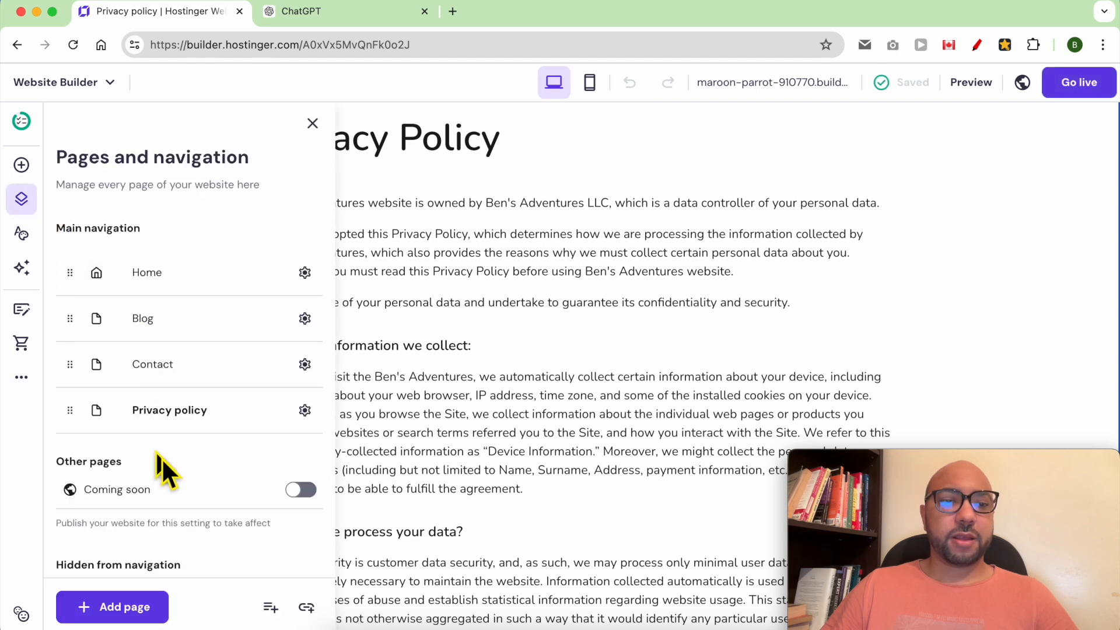
{"action": "scroll", "coordinate": [170, 561], "scroll_direction": "down", "scroll_amount": 5}
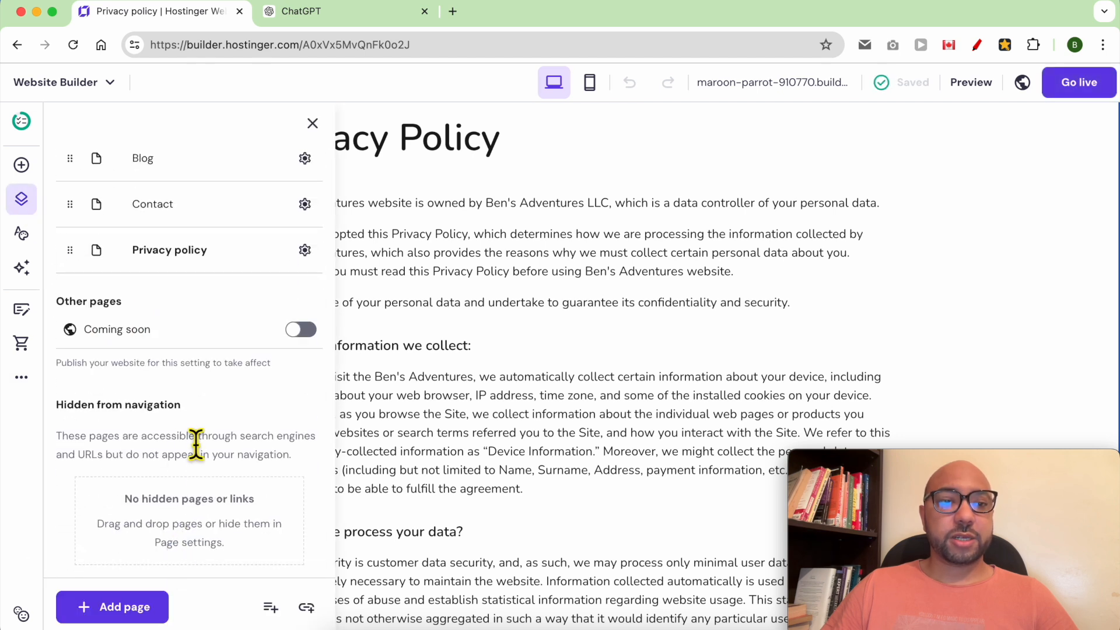
{"action": "left_click", "coordinate": [128, 609]}
{"action": "scroll", "coordinate": [303, 452], "scroll_direction": "down", "scroll_amount": 2}
{"action": "left_click", "coordinate": [257, 558]}
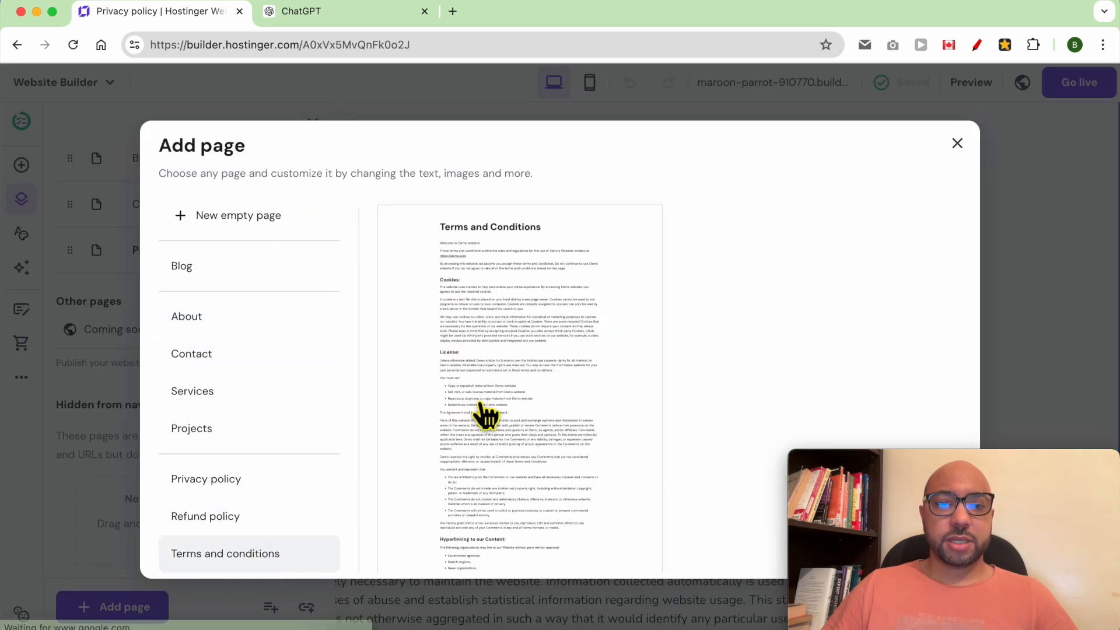
{"action": "left_click", "coordinate": [453, 430]}
{"action": "left_click", "coordinate": [503, 231]}
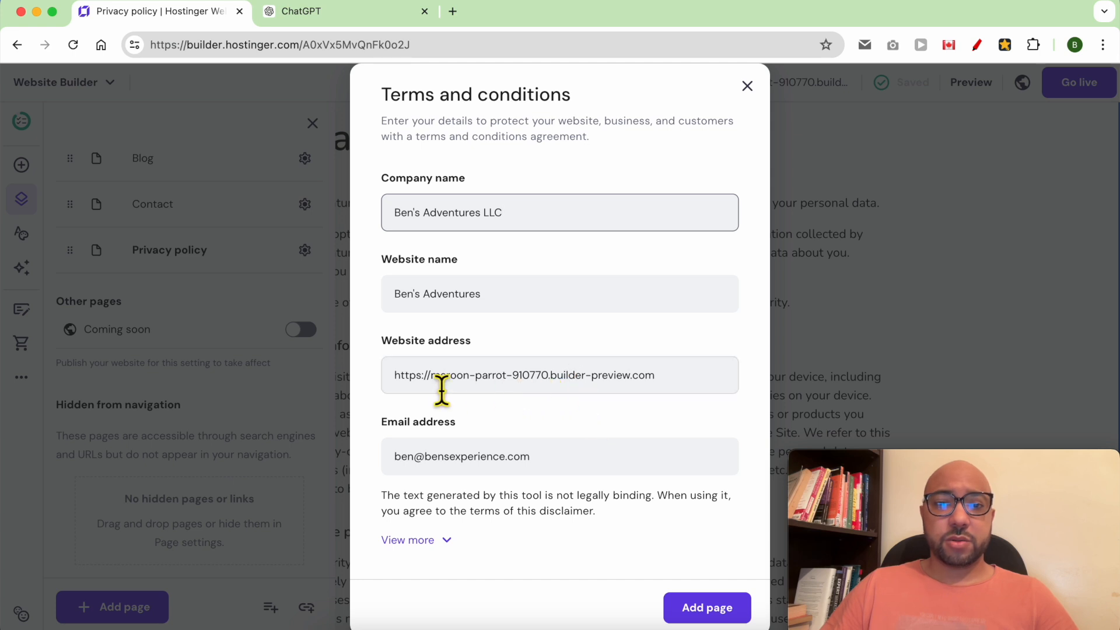
{"action": "left_click_drag", "start_coordinate": [431, 376], "coordinate": [628, 390]}
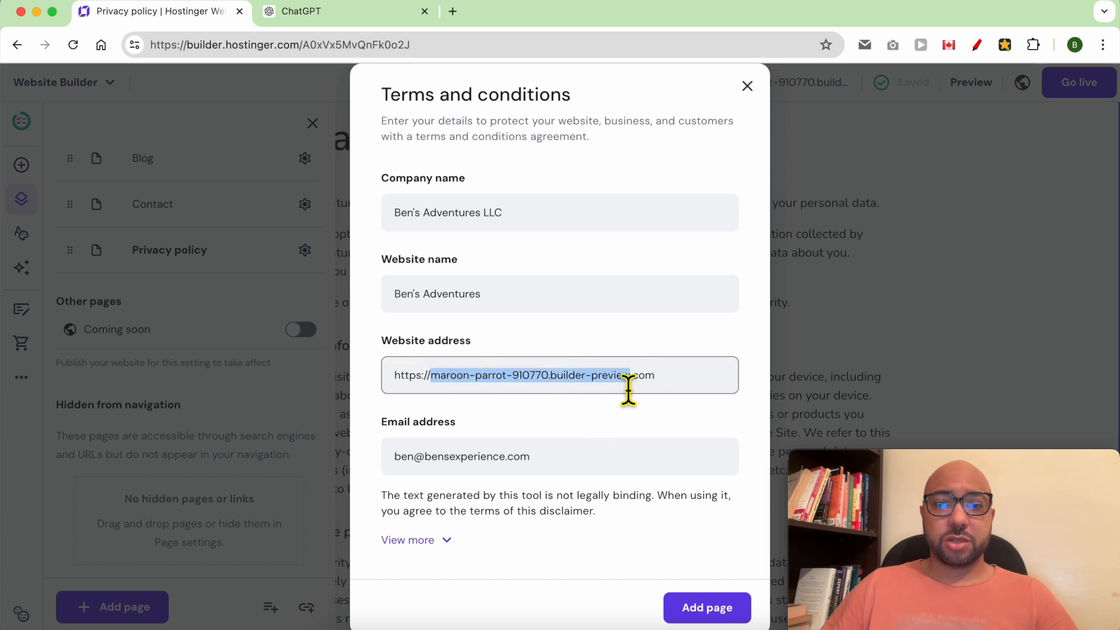
{"action": "type", "text": "b"}
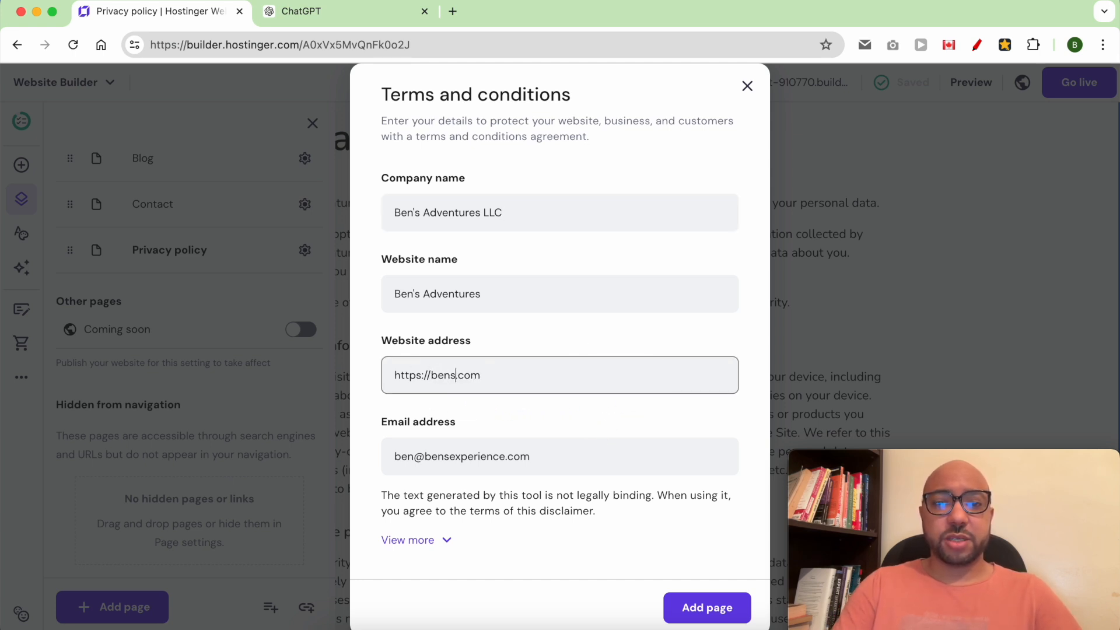
{"action": "type", "text": "ensadvent"}
{"action": "key", "text": "BackSpace"}
{"action": "type", "text": "adventures"}
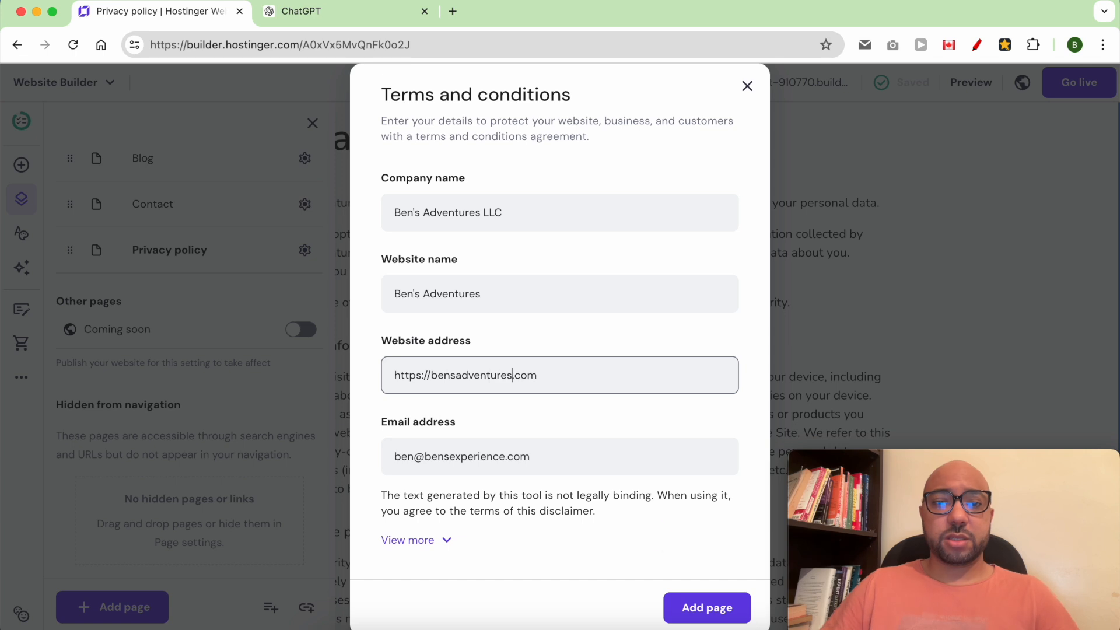
{"action": "left_click", "coordinate": [695, 607]}
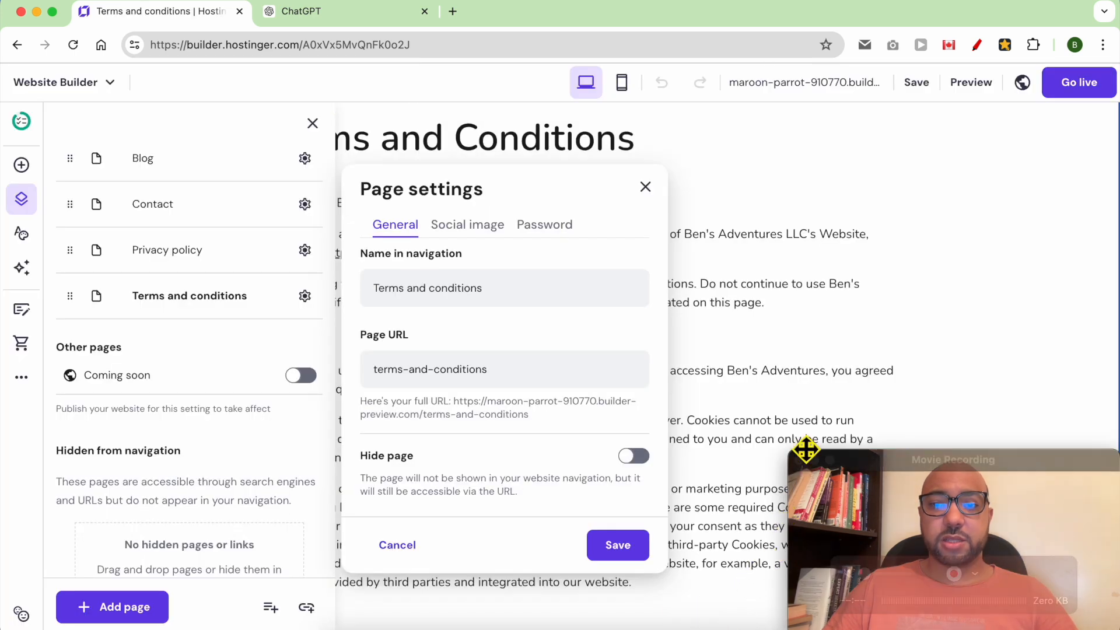
{"action": "left_click", "coordinate": [1035, 148]}
Publish the site live, dismiss the congratulations message, and scroll to the footer.
{"action": "mouse_move", "coordinate": [926, 86]}
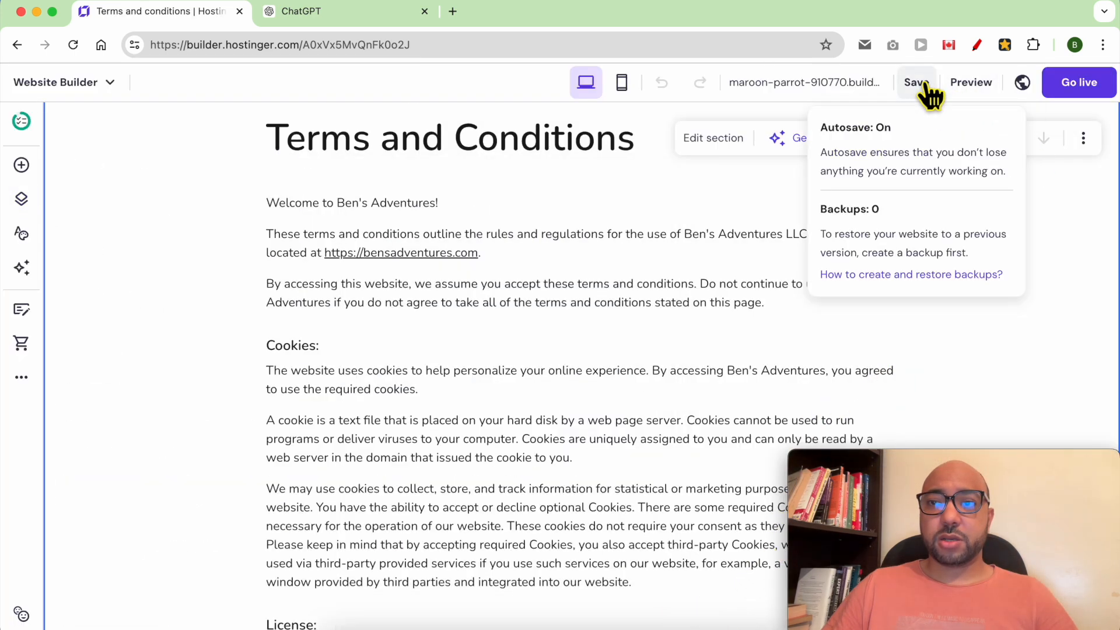
{"action": "left_click", "coordinate": [1067, 93]}
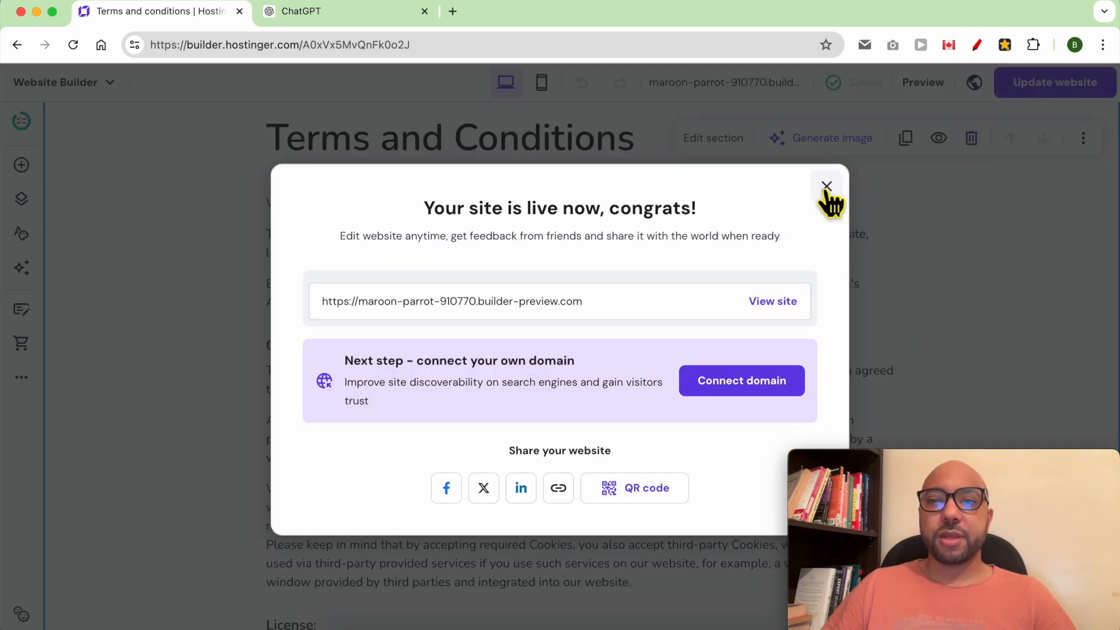
{"action": "left_click", "coordinate": [827, 186]}
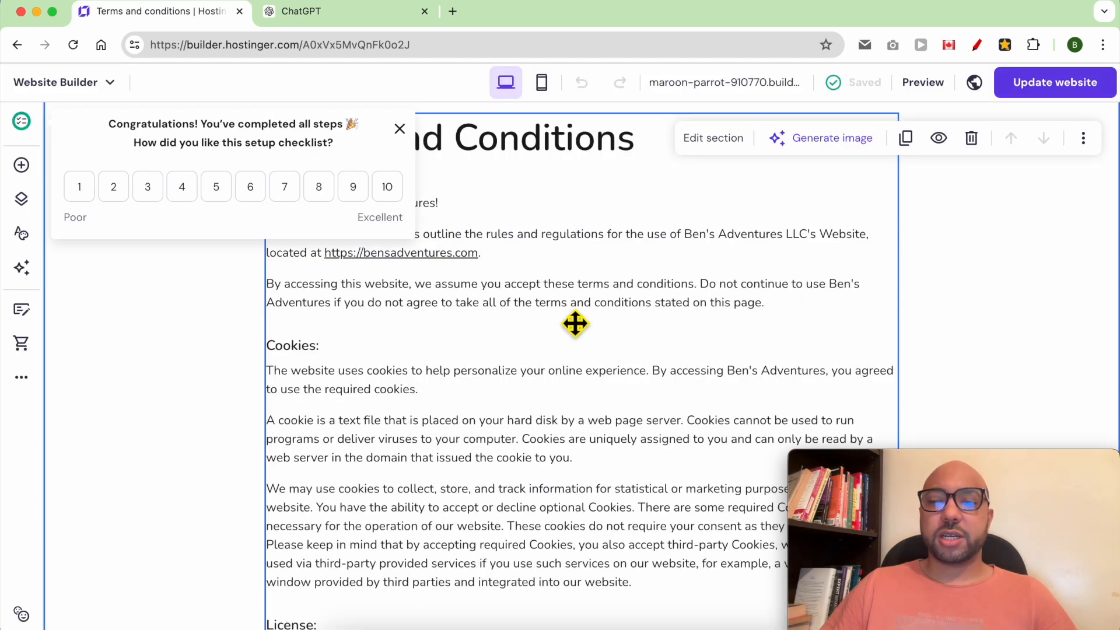
{"action": "scroll", "coordinate": [706, 405], "scroll_direction": "down", "scroll_amount": 15}
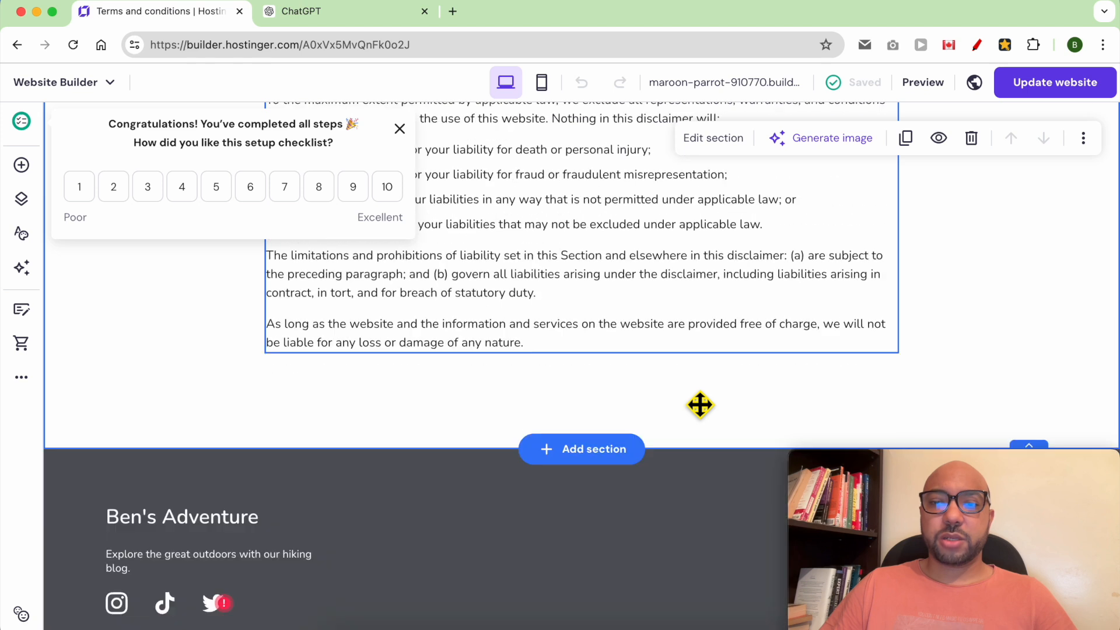
{"action": "scroll", "coordinate": [700, 405], "scroll_direction": "down", "scroll_amount": 2}
{"action": "left_click_drag", "start_coordinate": [946, 458], "coordinate": [931, 164]}
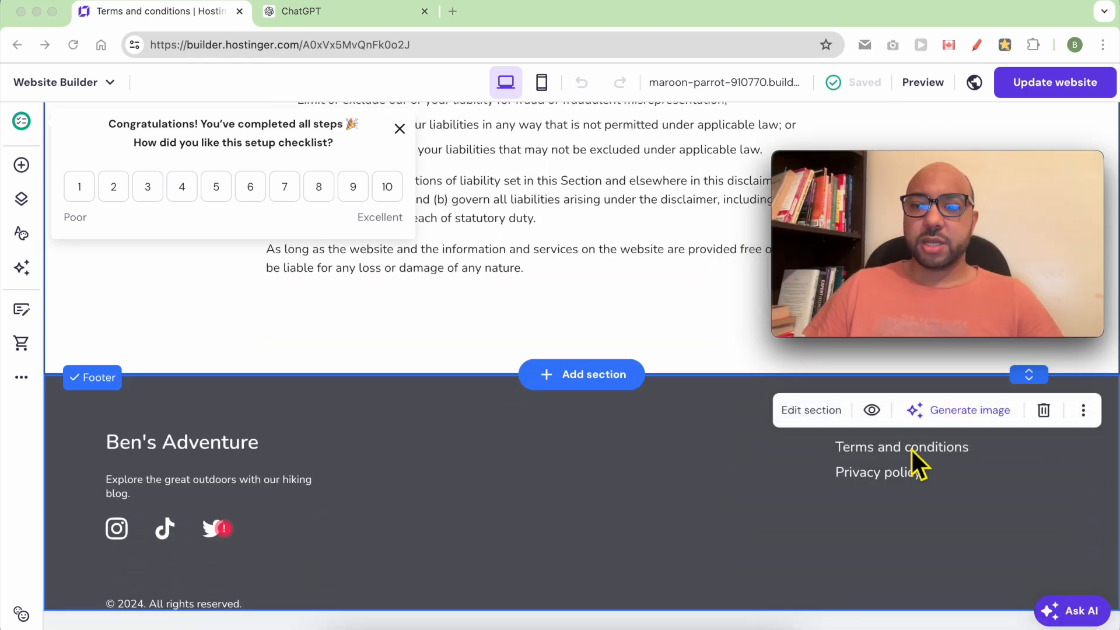
Link the footer's 'Terms and conditions' text to the Terms and conditions page.
{"action": "left_click", "coordinate": [913, 453]}
{"action": "left_click", "coordinate": [919, 455]}
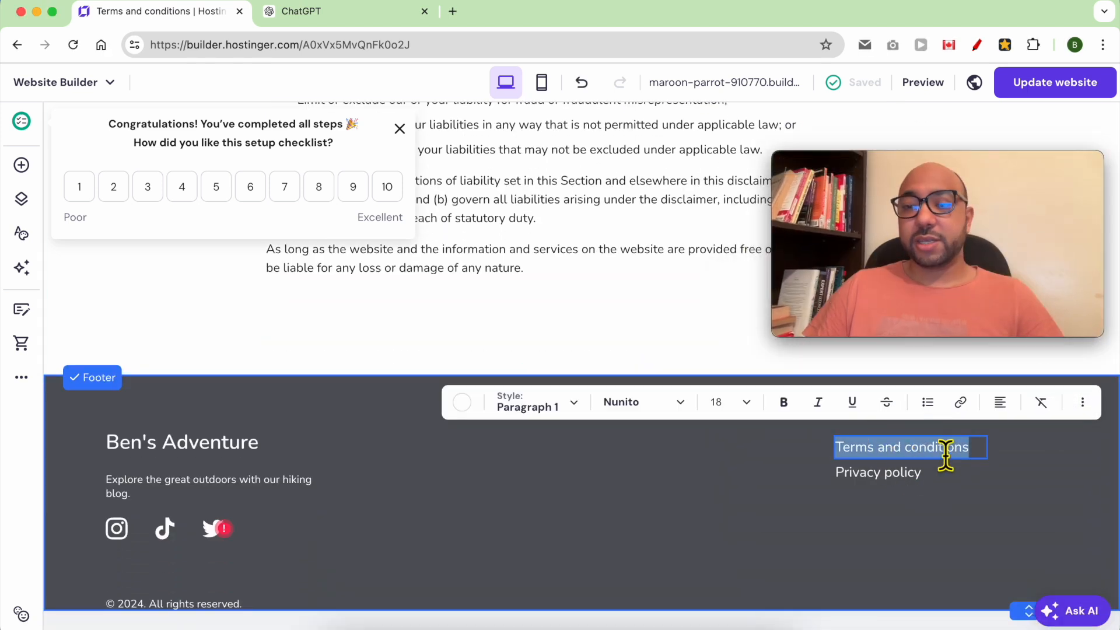
{"action": "left_click", "coordinate": [966, 408]}
{"action": "mouse_move", "coordinate": [873, 175]}
{"action": "left_click_drag", "start_coordinate": [869, 163], "coordinate": [337, 148]}
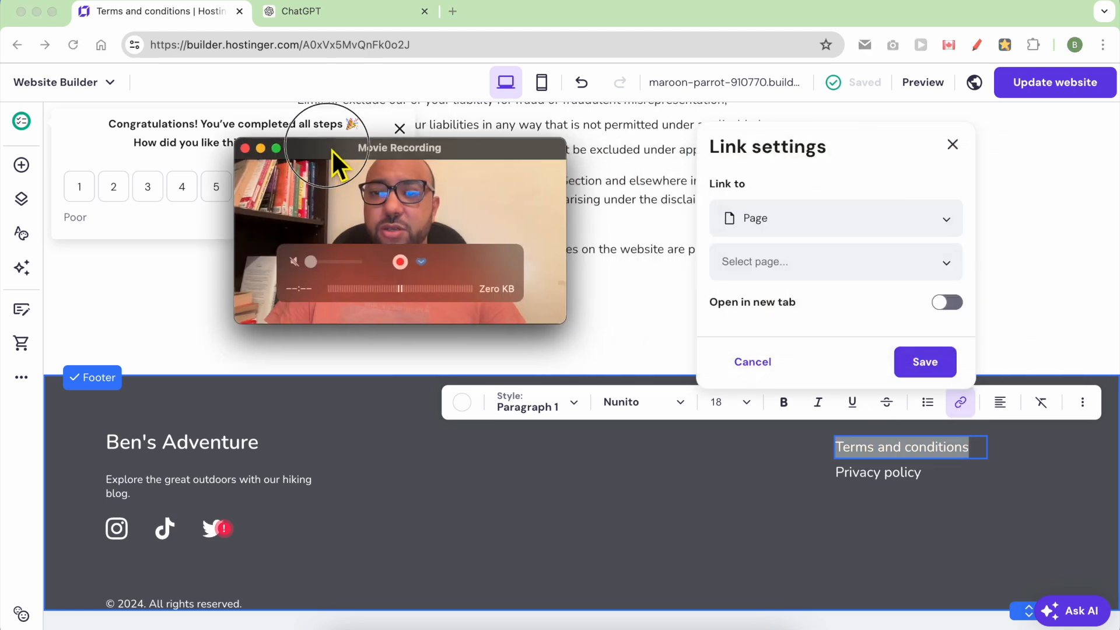
{"action": "left_click", "coordinate": [827, 267]}
{"action": "left_click", "coordinate": [846, 231]}
{"action": "left_click", "coordinate": [810, 257]}
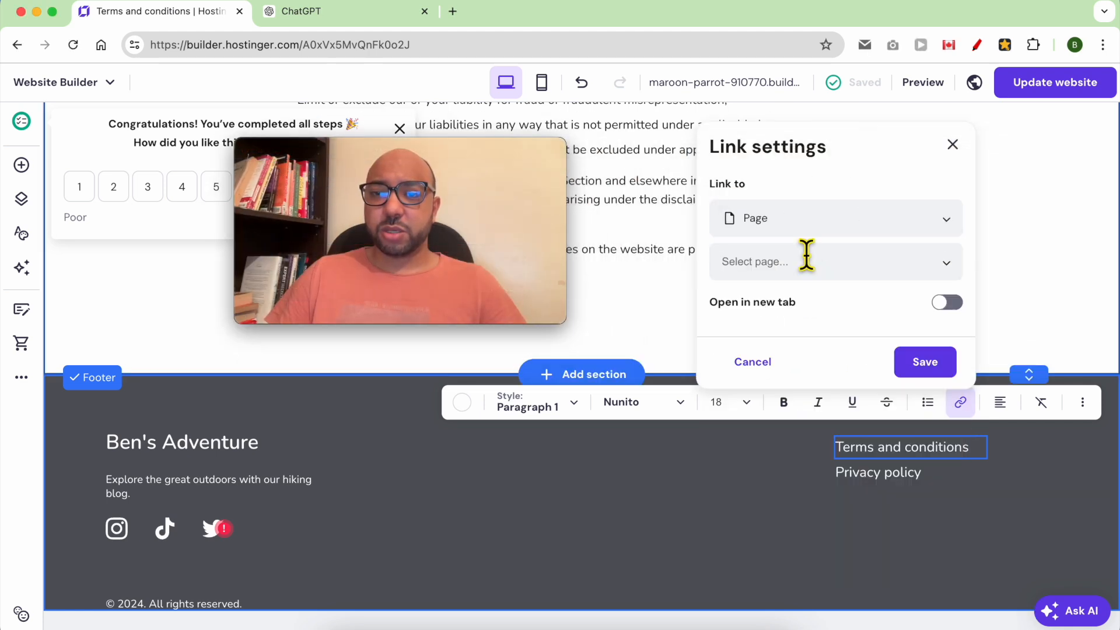
{"action": "left_click", "coordinate": [808, 259]}
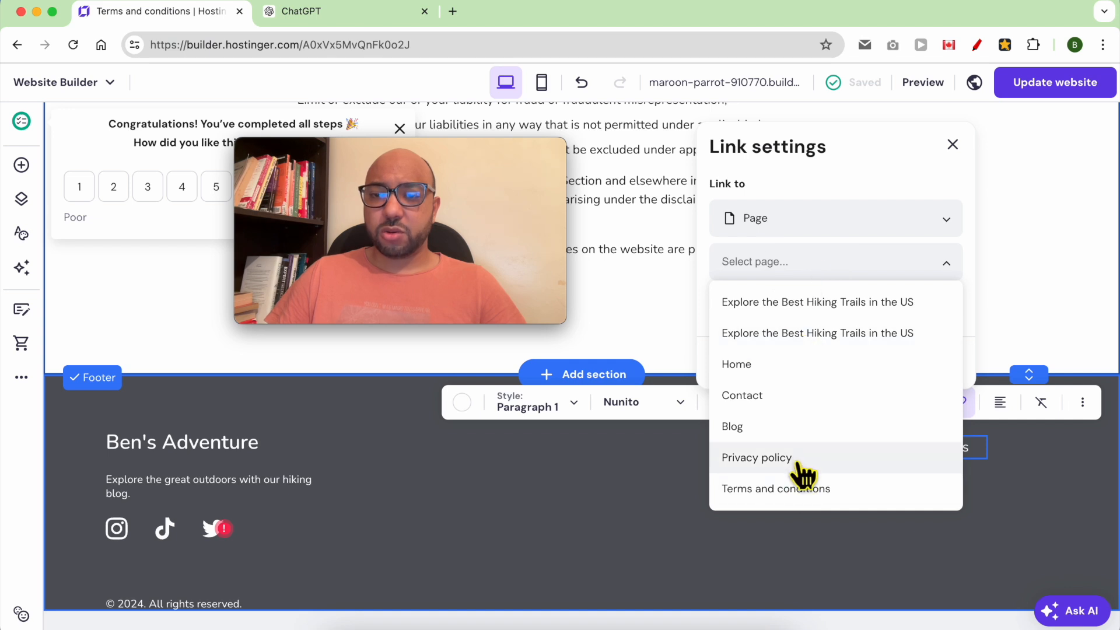
{"action": "left_click", "coordinate": [798, 491]}
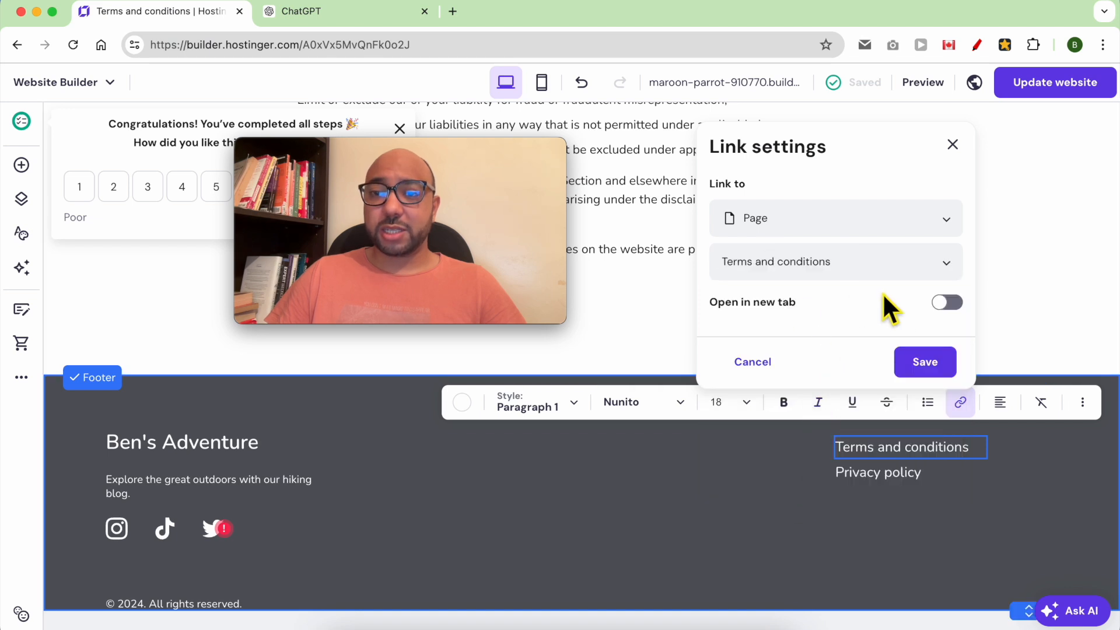
{"action": "left_click", "coordinate": [924, 366]}
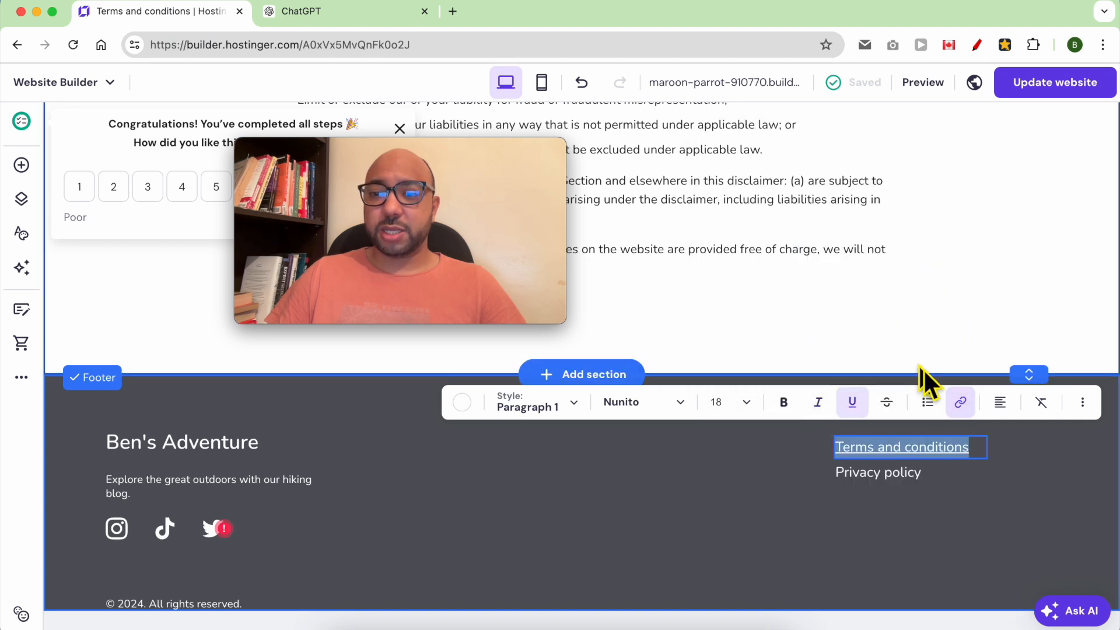
Link 'Privacy policy' to the Privacy policy page and update the published website.
{"action": "triple_click", "coordinate": [911, 473]}
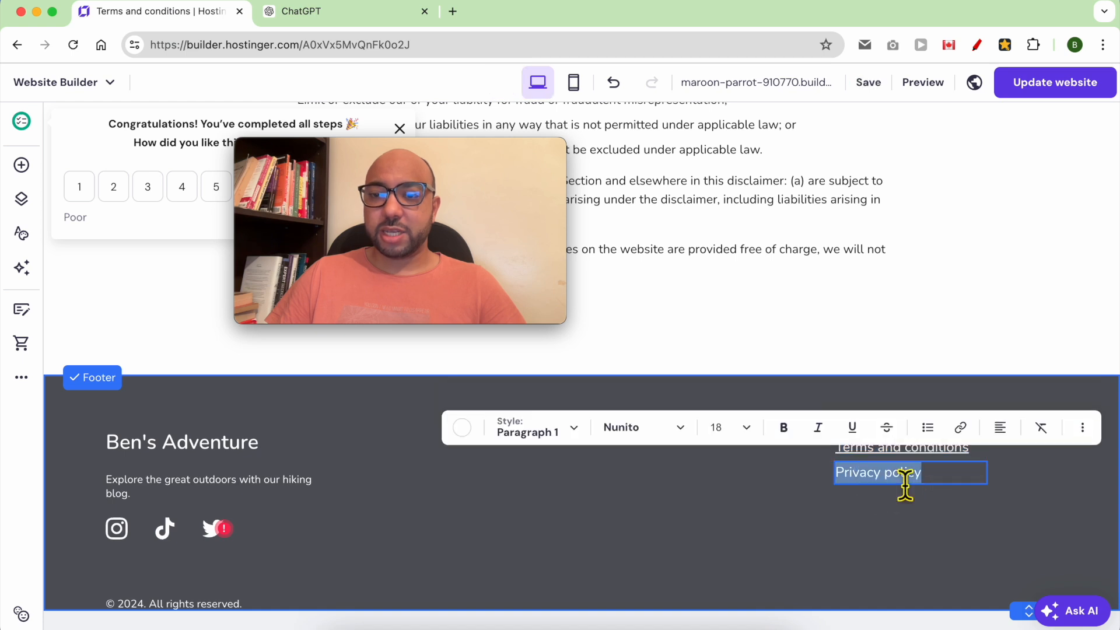
{"action": "left_click", "coordinate": [962, 427]}
{"action": "left_click", "coordinate": [840, 282]}
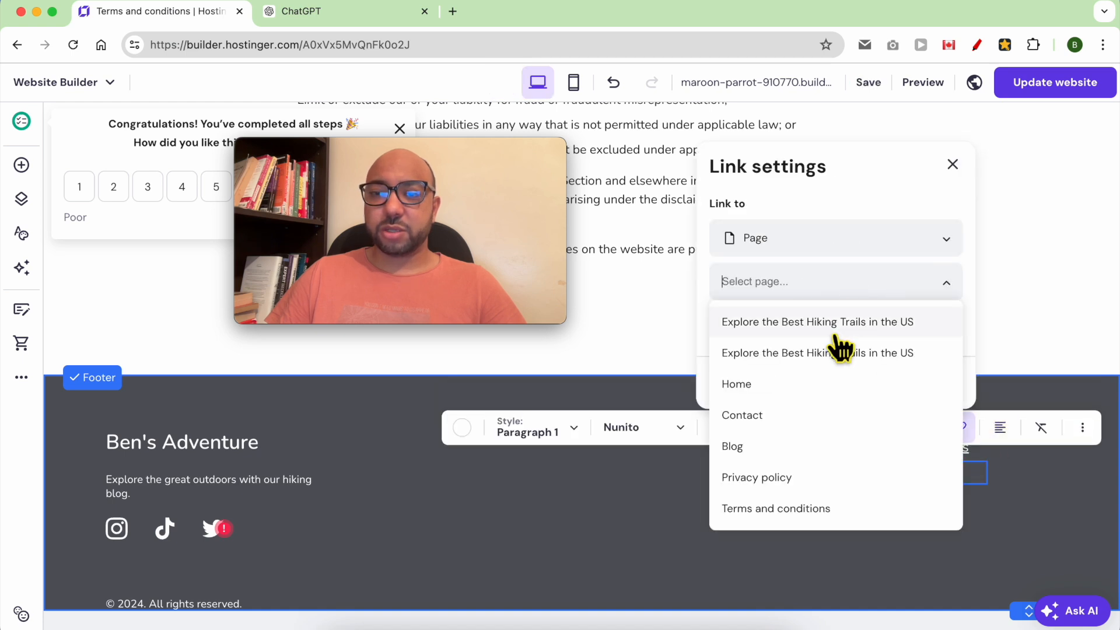
{"action": "left_click", "coordinate": [805, 479]}
{"action": "left_click", "coordinate": [953, 386]}
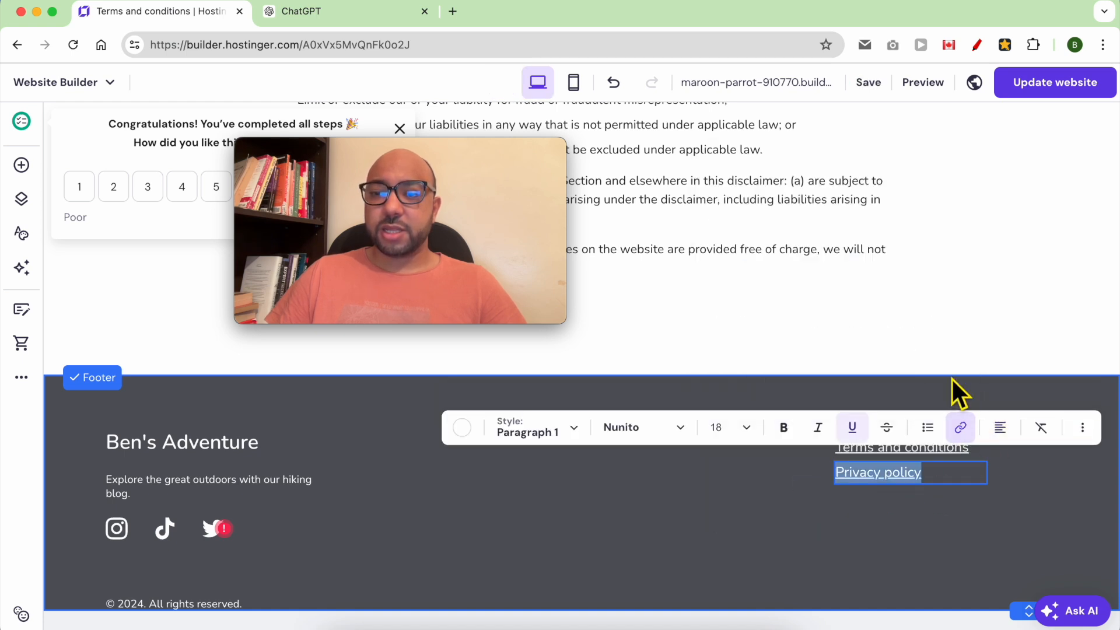
{"action": "left_click", "coordinate": [1029, 88]}
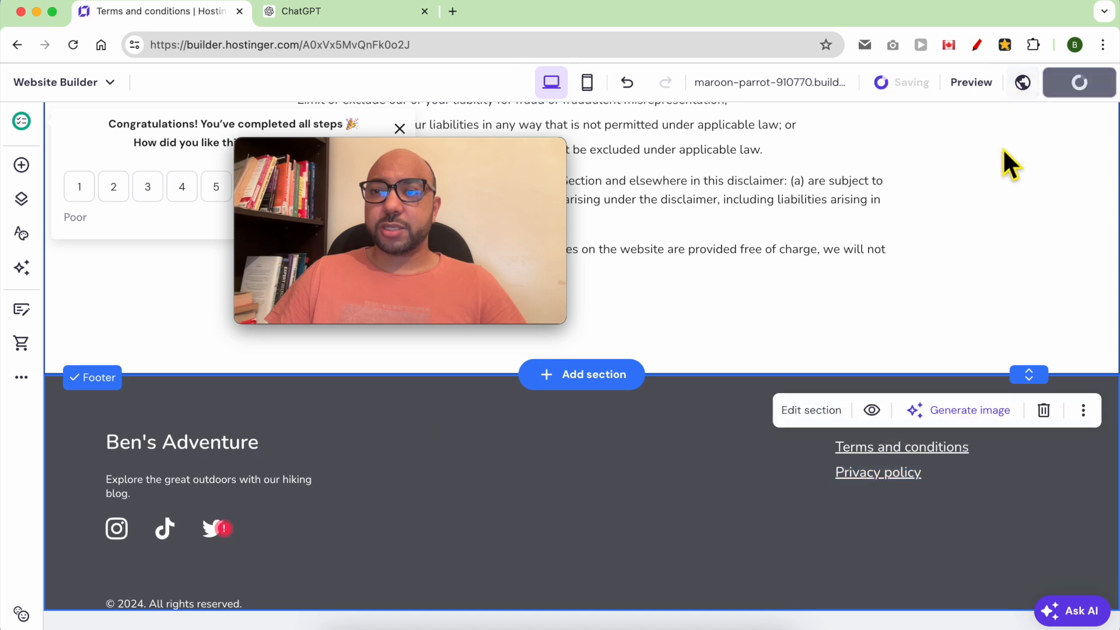
{"action": "left_click_drag", "start_coordinate": [492, 150], "coordinate": [264, 453]}
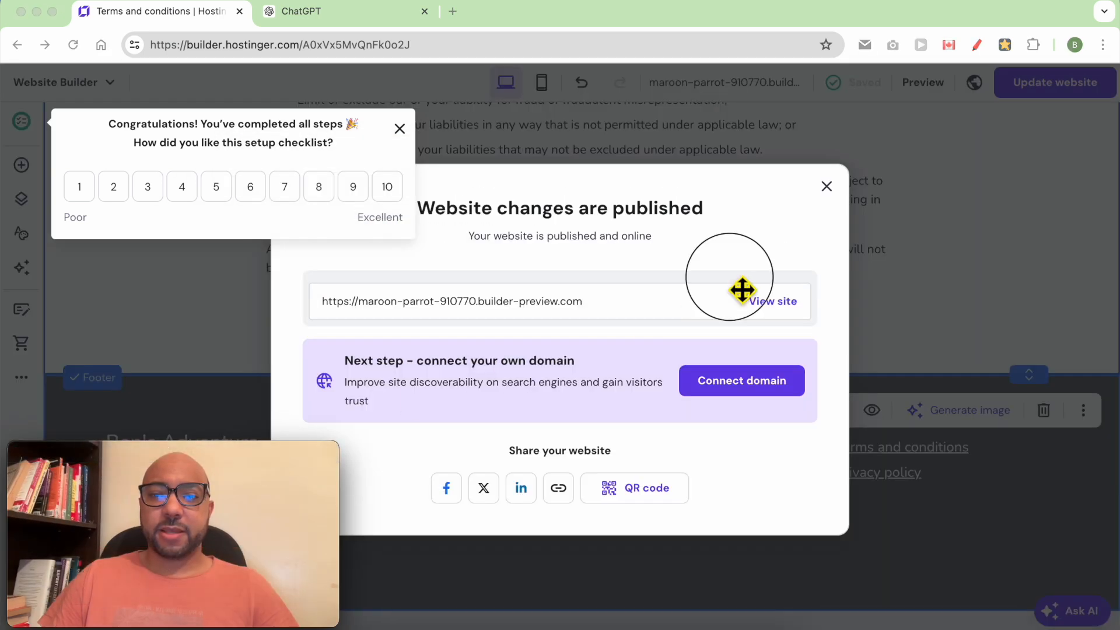
View the live site in a new tab, test a footer link, then return to the builder.
{"action": "left_click", "coordinate": [769, 303]}
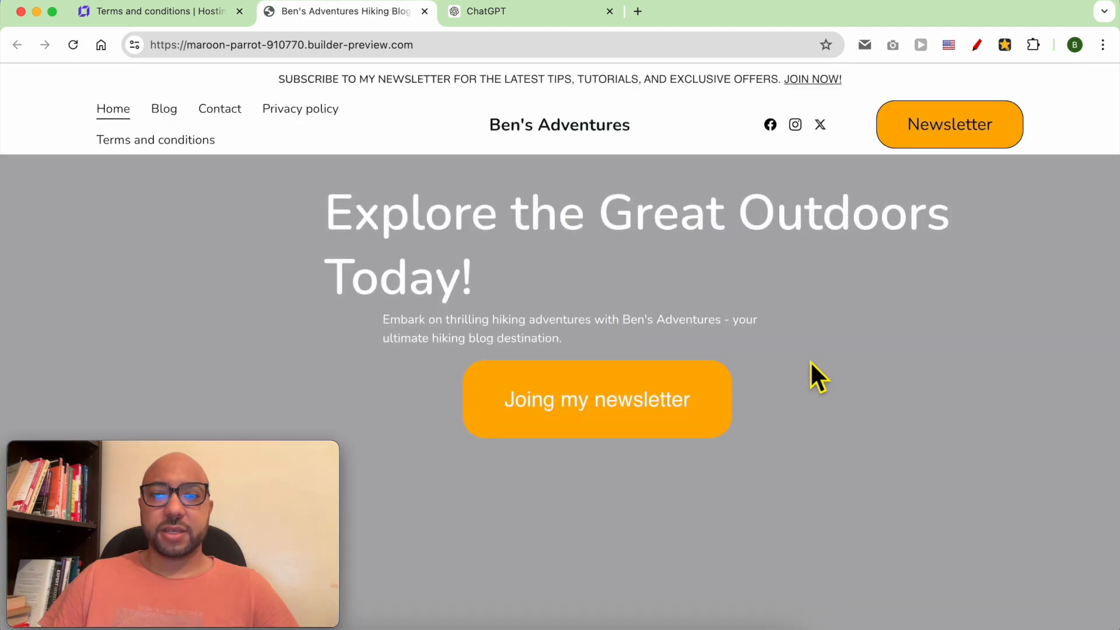
{"action": "scroll", "coordinate": [828, 362], "scroll_direction": "down", "scroll_amount": 5}
{"action": "scroll", "coordinate": [836, 359], "scroll_direction": "down", "scroll_amount": 10}
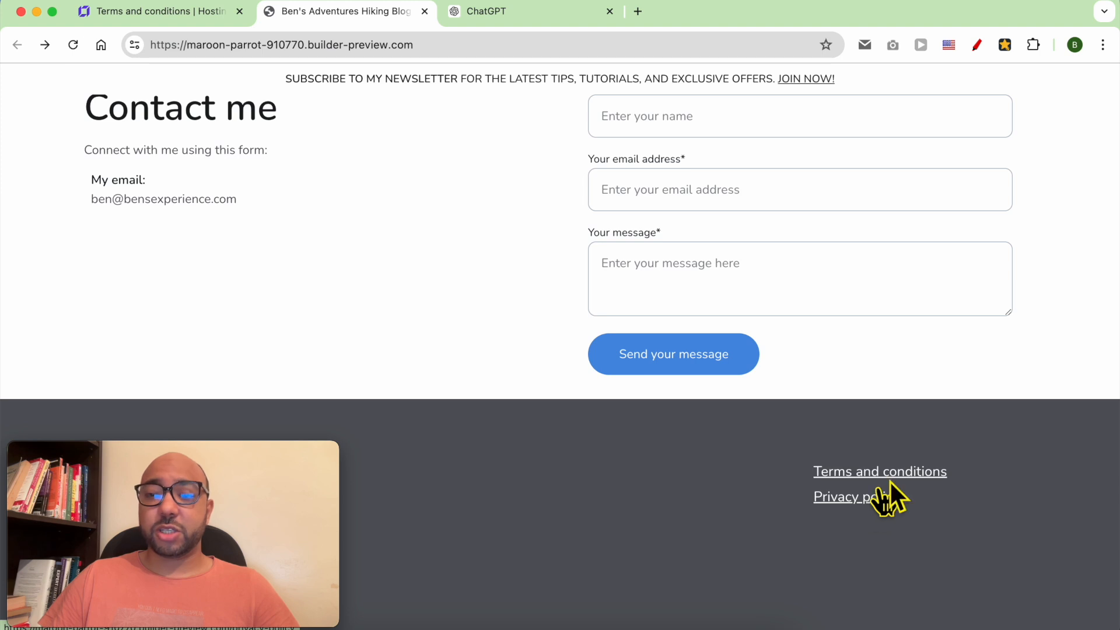
{"action": "left_click", "coordinate": [863, 505]}
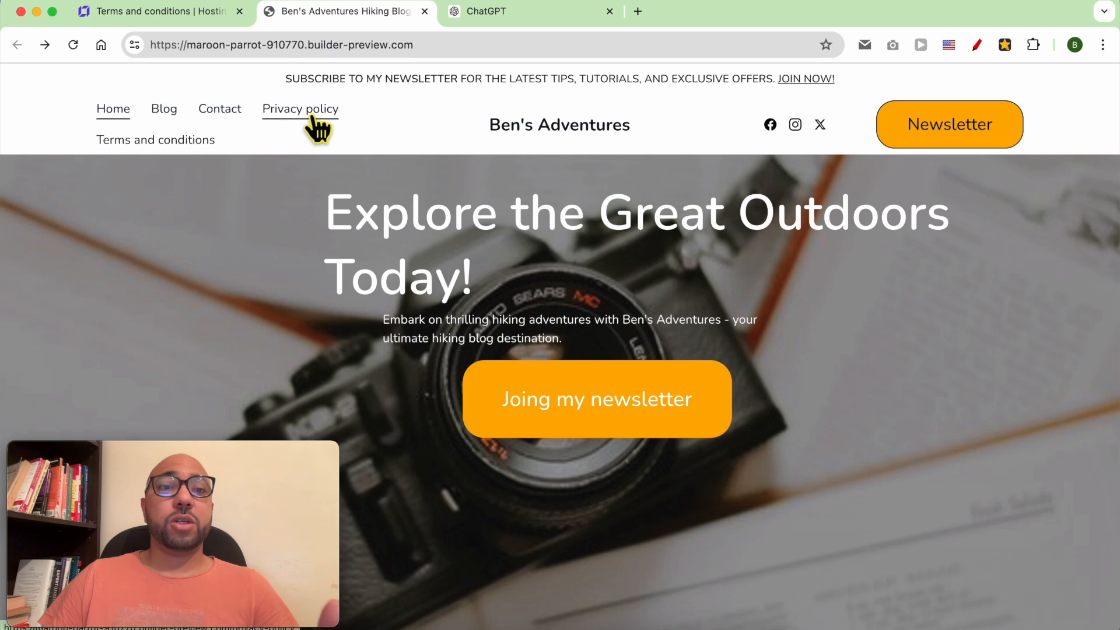
{"action": "left_click", "coordinate": [192, 14]}
{"action": "left_click_drag", "start_coordinate": [158, 454], "coordinate": [939, 460]}
Move the Terms and conditions and Privacy policy pages into Hidden from navigation.
{"action": "left_click", "coordinate": [499, 287]}
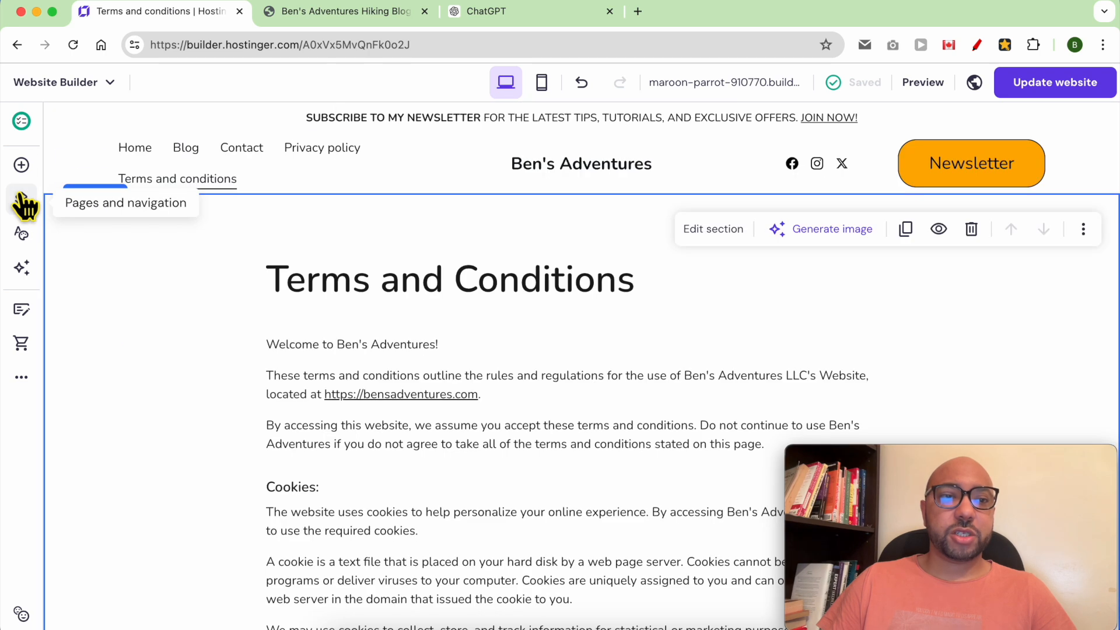
{"action": "left_click", "coordinate": [22, 201]}
{"action": "scroll", "coordinate": [227, 425], "scroll_direction": "down", "scroll_amount": 3}
{"action": "left_click_drag", "start_coordinate": [84, 298], "coordinate": [89, 542]}
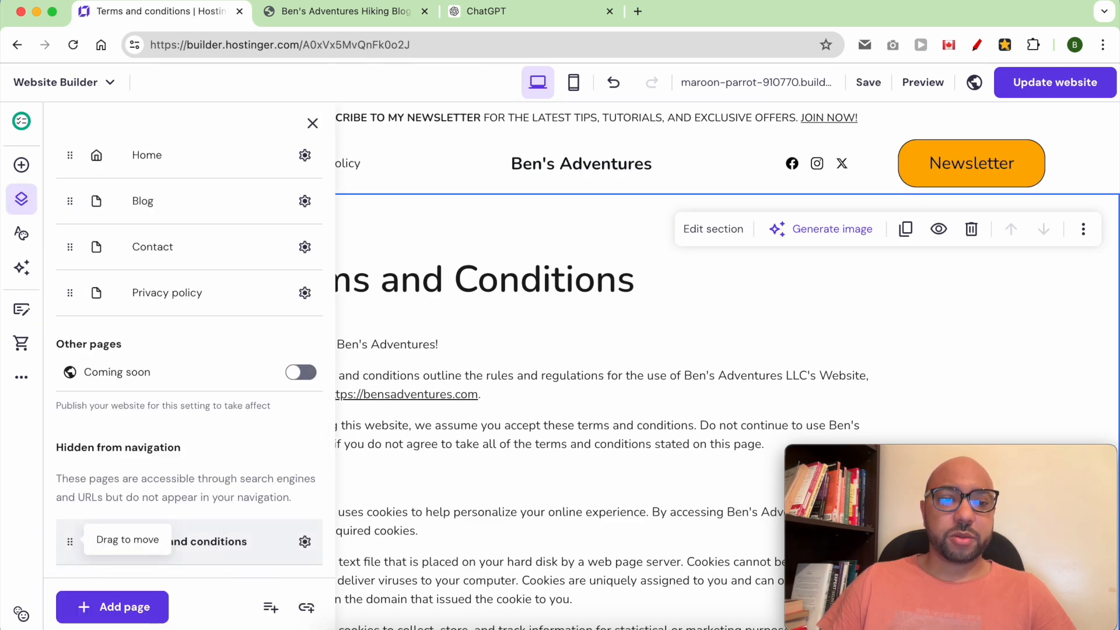
{"action": "left_click_drag", "start_coordinate": [82, 298], "coordinate": [79, 535]}
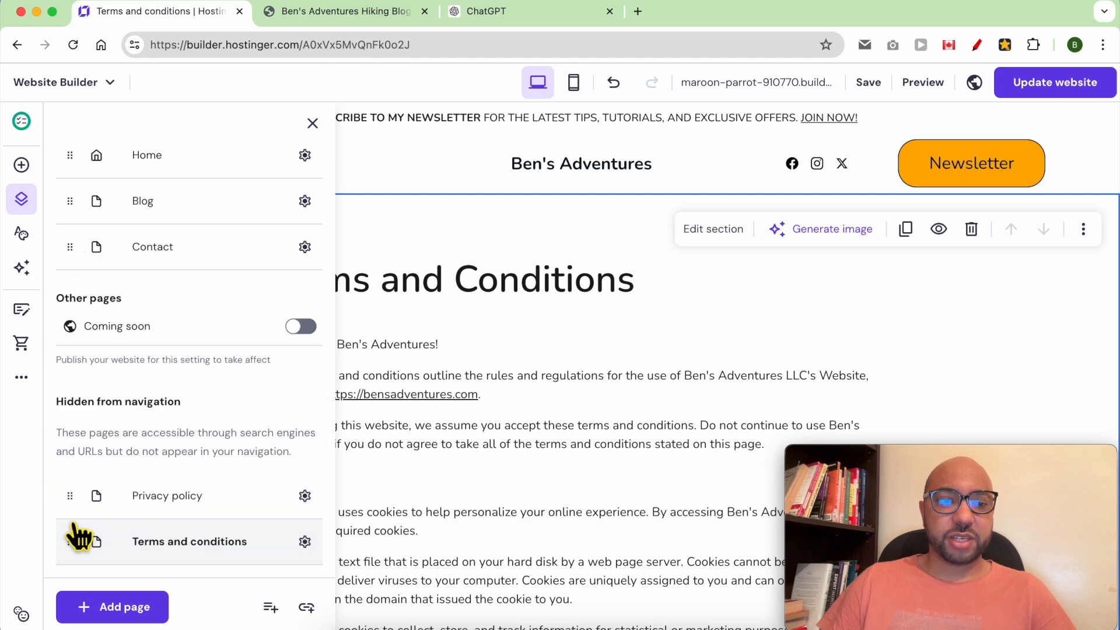
{"action": "left_click", "coordinate": [401, 175]}
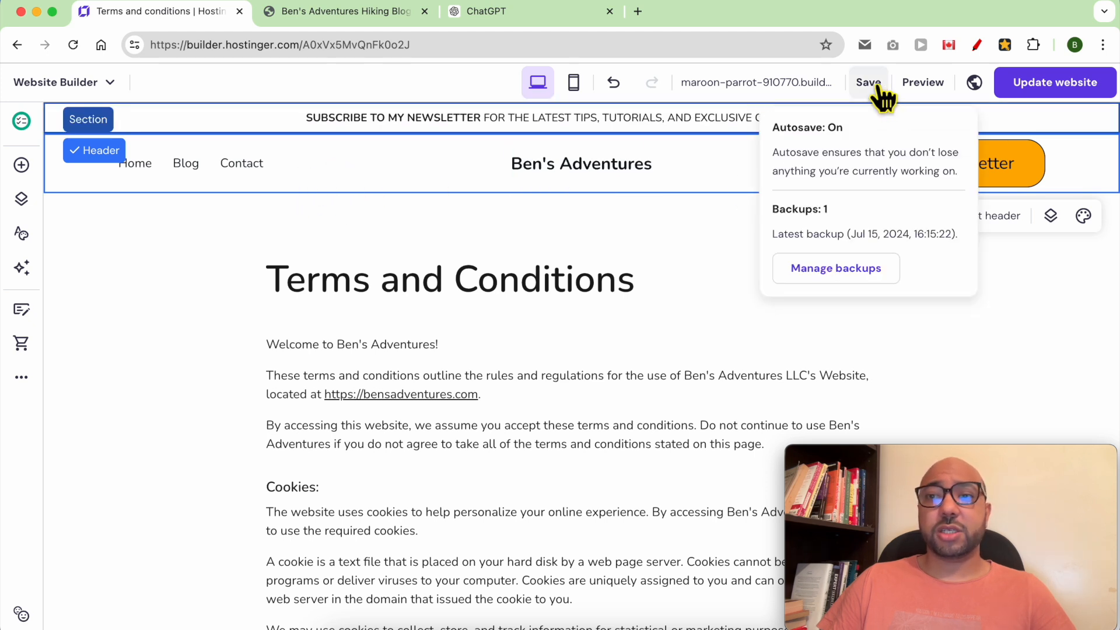
Republish the website with the updated navigation.
{"action": "left_click", "coordinate": [1030, 85]}
{"action": "left_click", "coordinate": [1042, 90]}
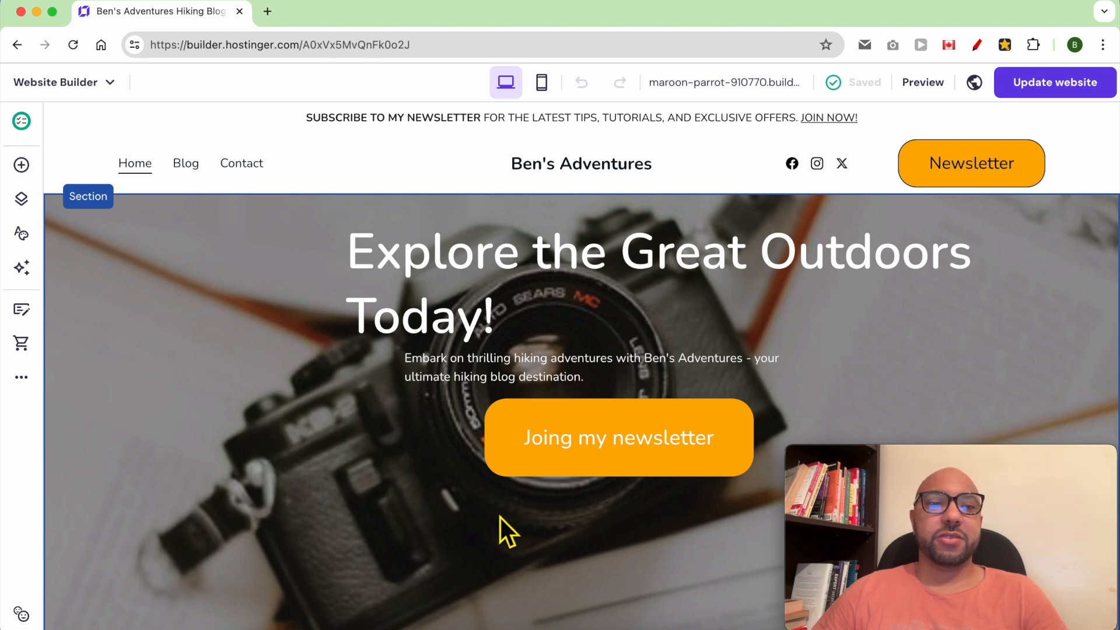
{"action": "left_click", "coordinate": [20, 380]}
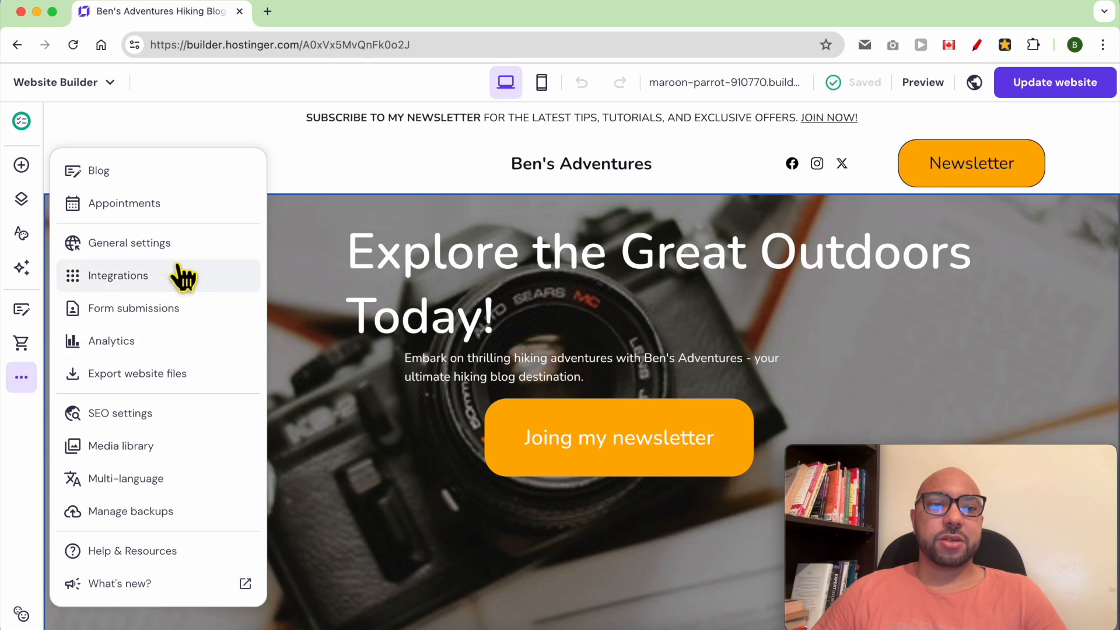
Go to General settings and expand the Favicon section.
{"action": "left_click", "coordinate": [201, 259]}
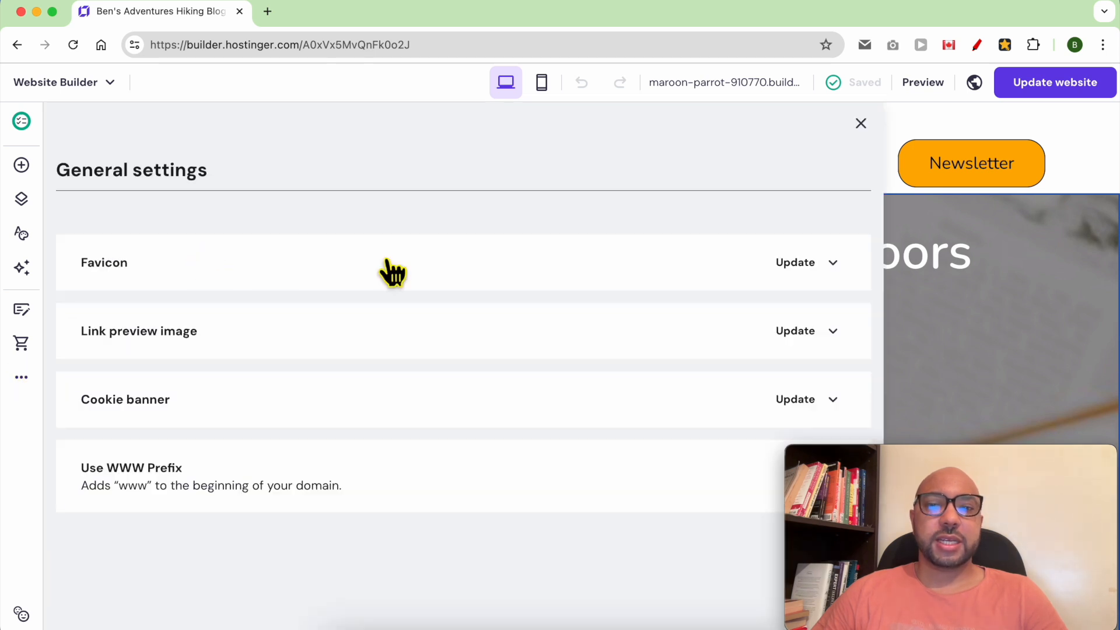
{"action": "left_click", "coordinate": [798, 265]}
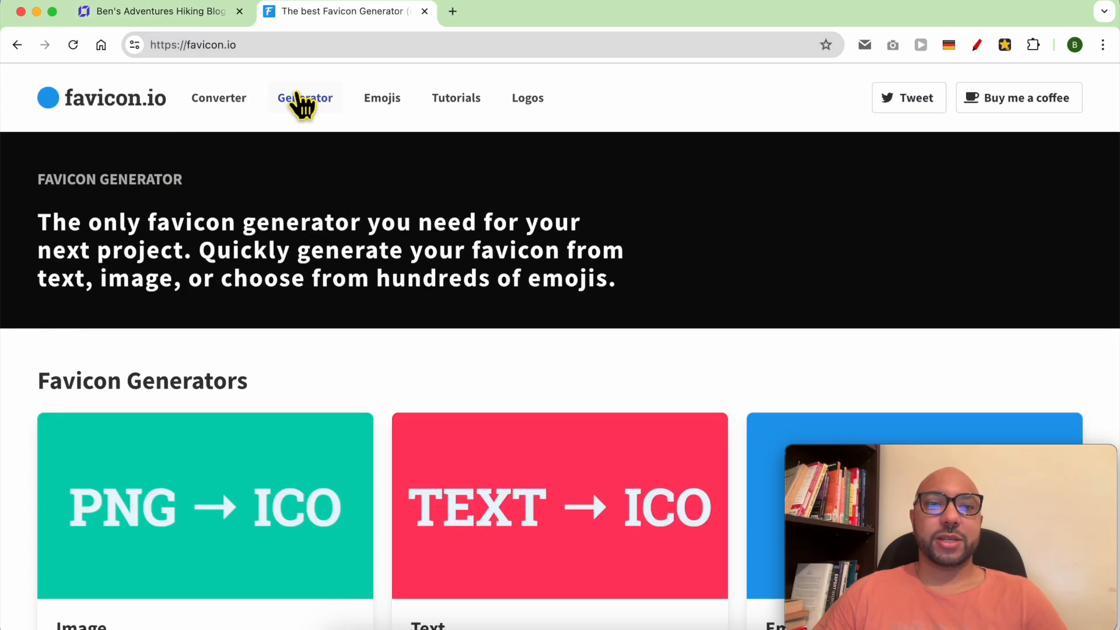
Open the favicon.io text generator and change the favicon letter from F to B.
{"action": "left_click", "coordinate": [317, 108]}
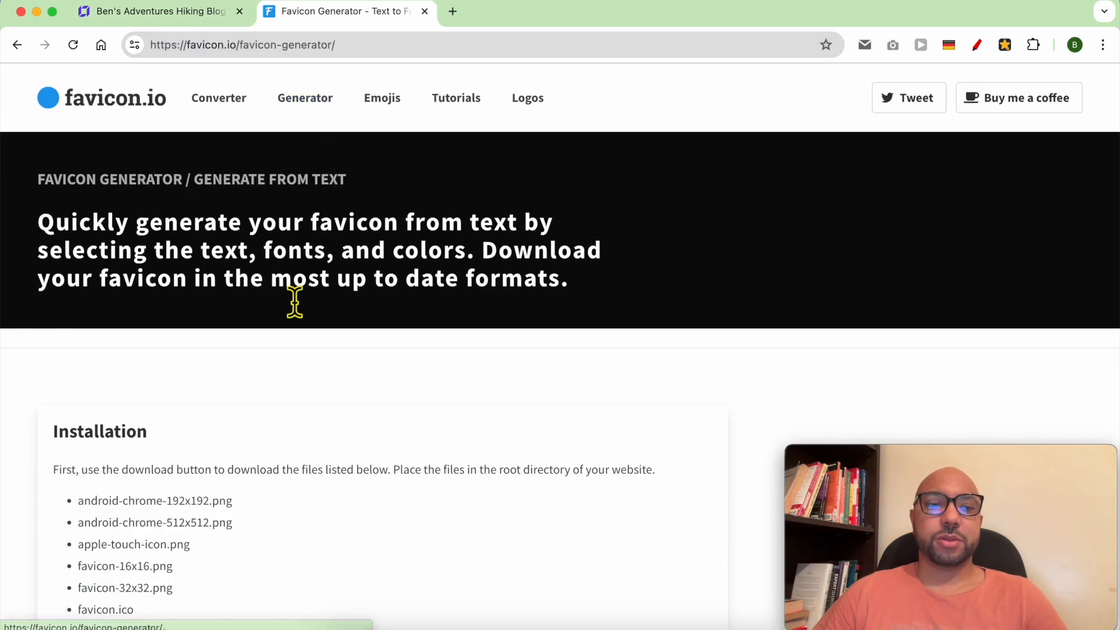
{"action": "scroll", "coordinate": [237, 427], "scroll_direction": "down", "scroll_amount": 2}
{"action": "left_click", "coordinate": [159, 17]}
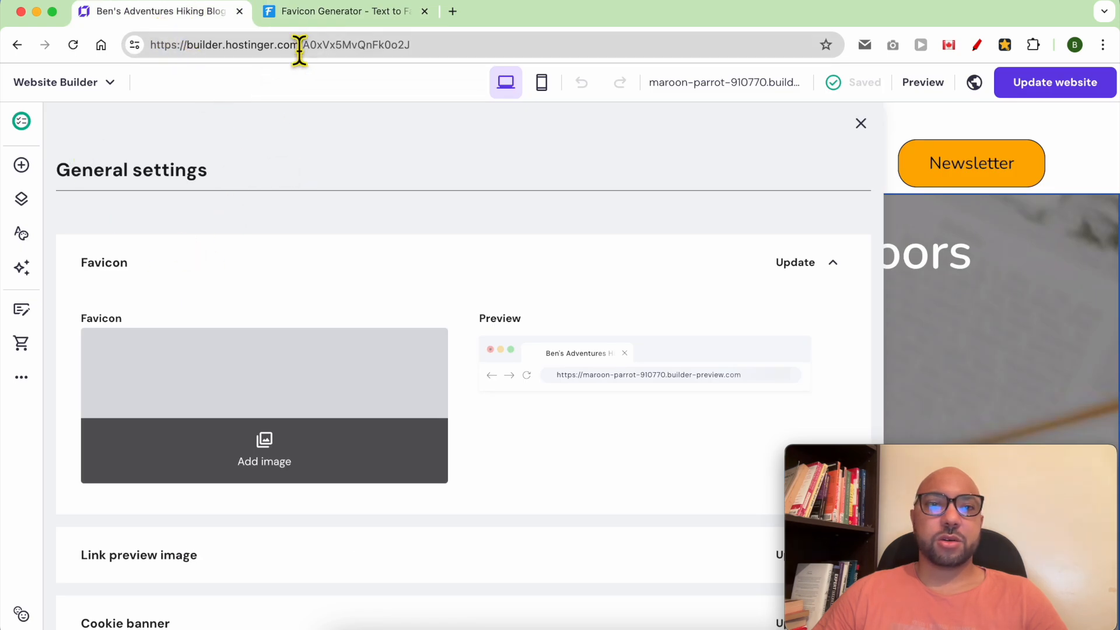
{"action": "left_click", "coordinate": [320, 15]}
{"action": "double_click", "coordinate": [128, 494]}
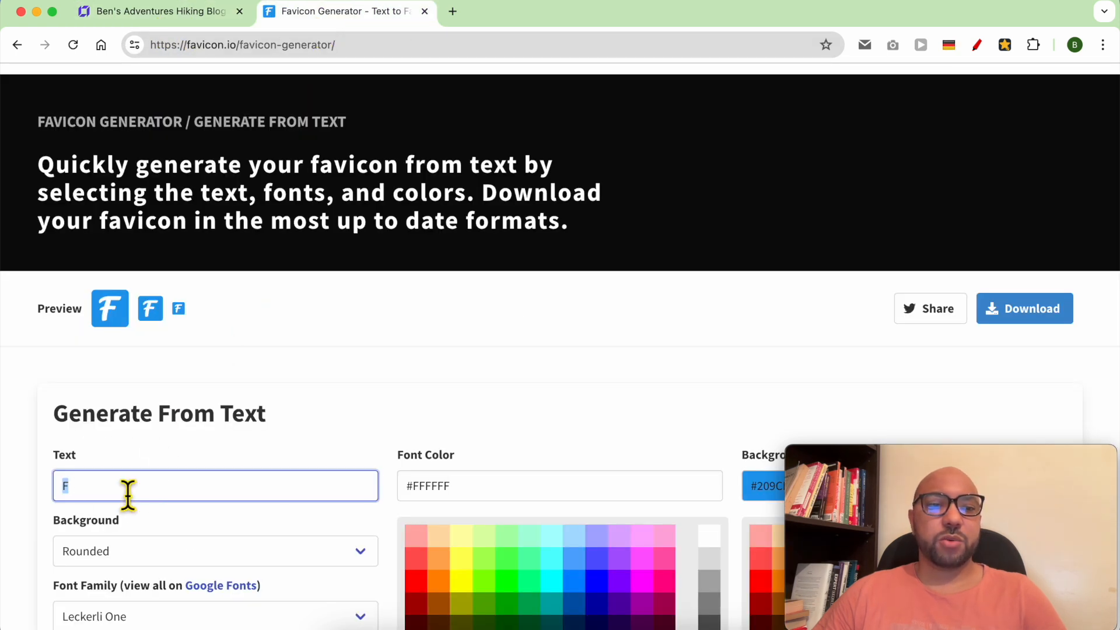
{"action": "type", "text": "B"}
{"action": "left_click", "coordinate": [285, 374]}
Set the favicon to a white font on a black background.
{"action": "scroll", "coordinate": [320, 378], "scroll_direction": "down", "scroll_amount": 5}
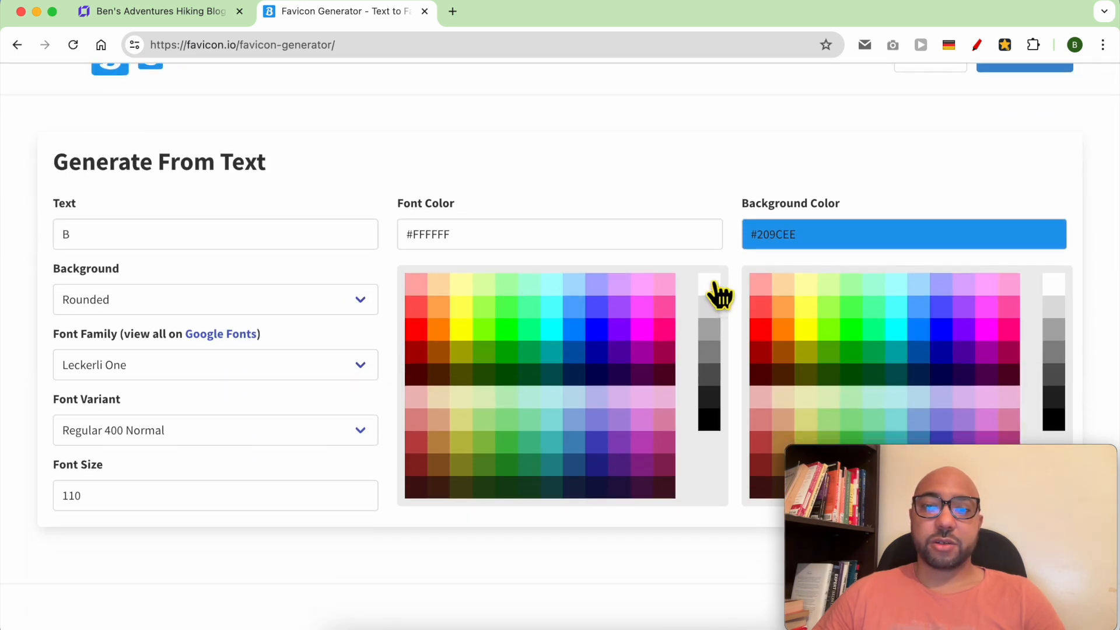
{"action": "left_click", "coordinate": [711, 422]}
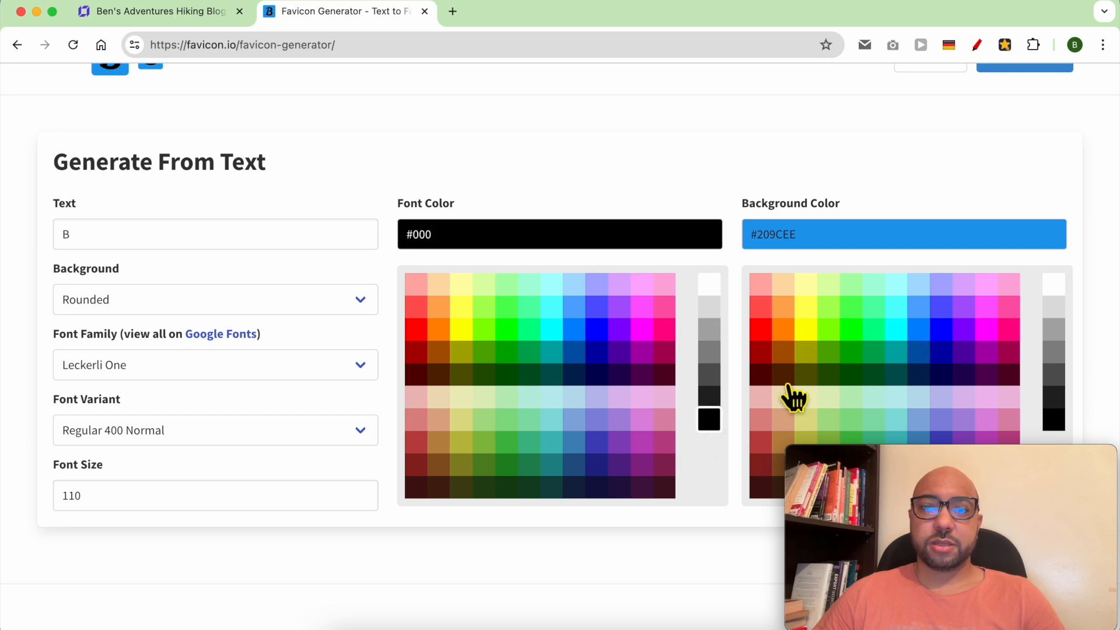
{"action": "left_click", "coordinate": [1054, 287]}
{"action": "scroll", "coordinate": [640, 288], "scroll_direction": "up", "scroll_amount": 4}
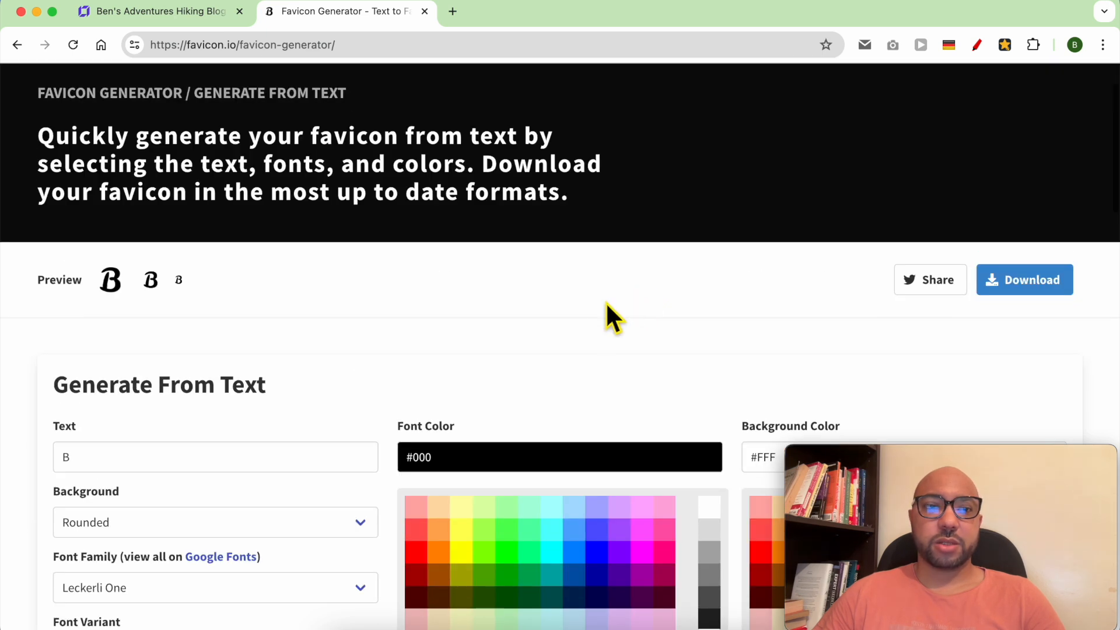
{"action": "scroll", "coordinate": [627, 336], "scroll_direction": "down", "scroll_amount": 7}
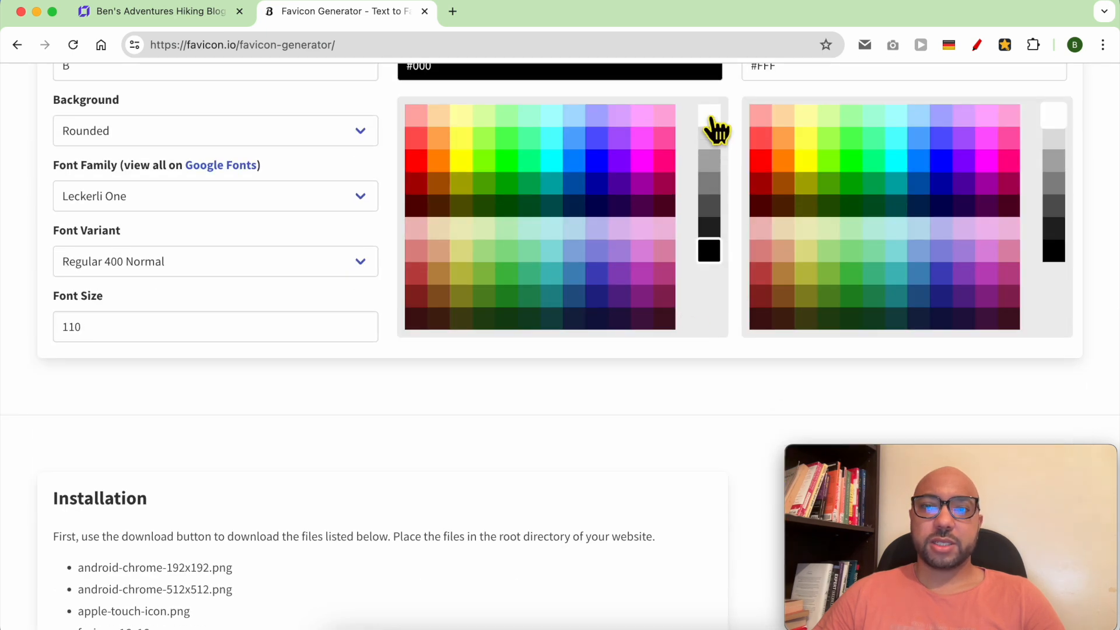
{"action": "left_click", "coordinate": [710, 117]}
{"action": "left_click", "coordinate": [1053, 251]}
{"action": "scroll", "coordinate": [1025, 290], "scroll_direction": "up", "scroll_amount": 7}
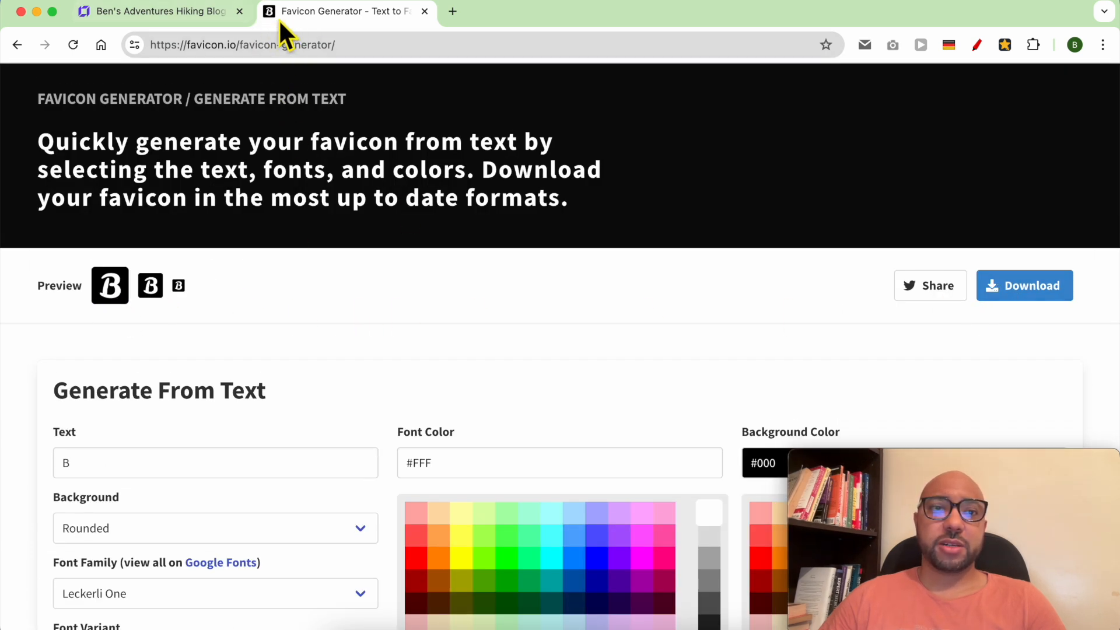
Download and unzip the favicon package, then return to the builder's favicon settings.
{"action": "left_click", "coordinate": [1037, 285]}
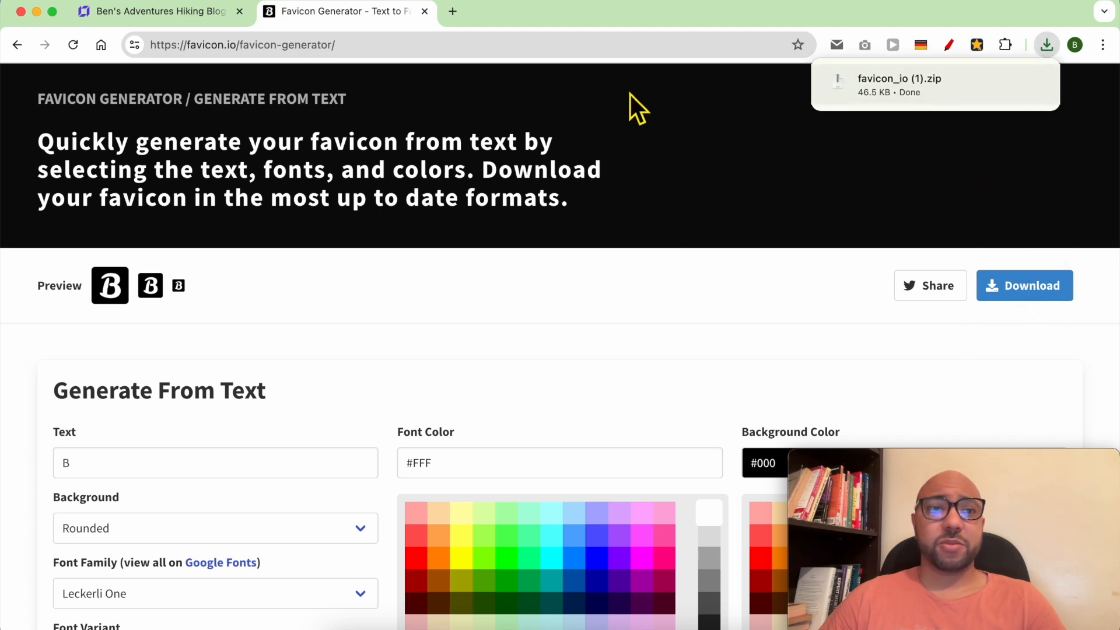
{"action": "left_click", "coordinate": [926, 90]}
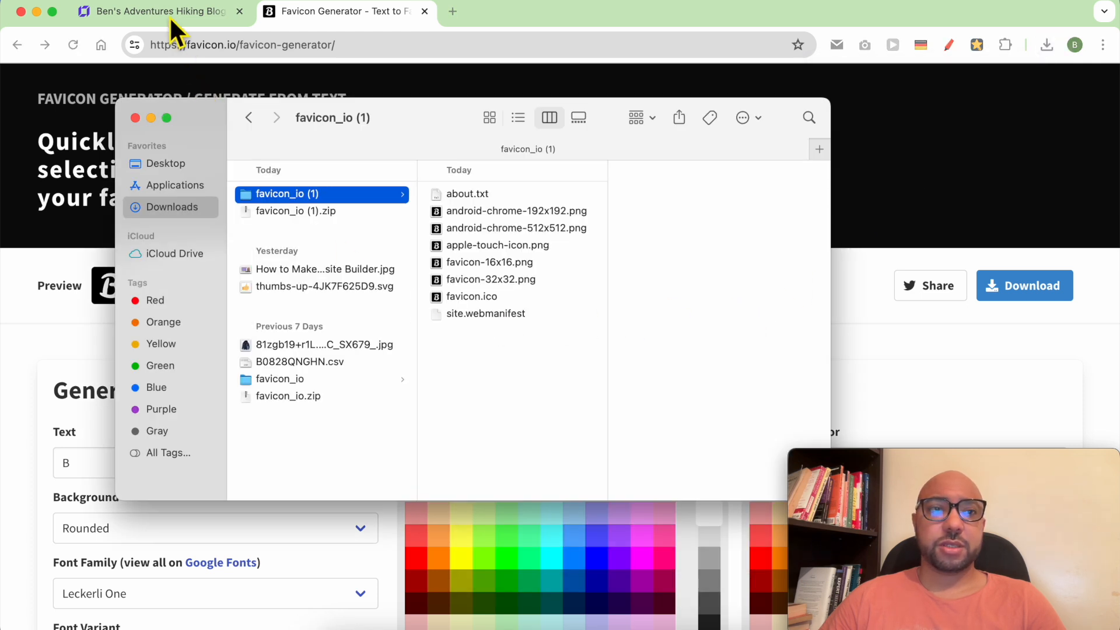
{"action": "left_click", "coordinate": [169, 16]}
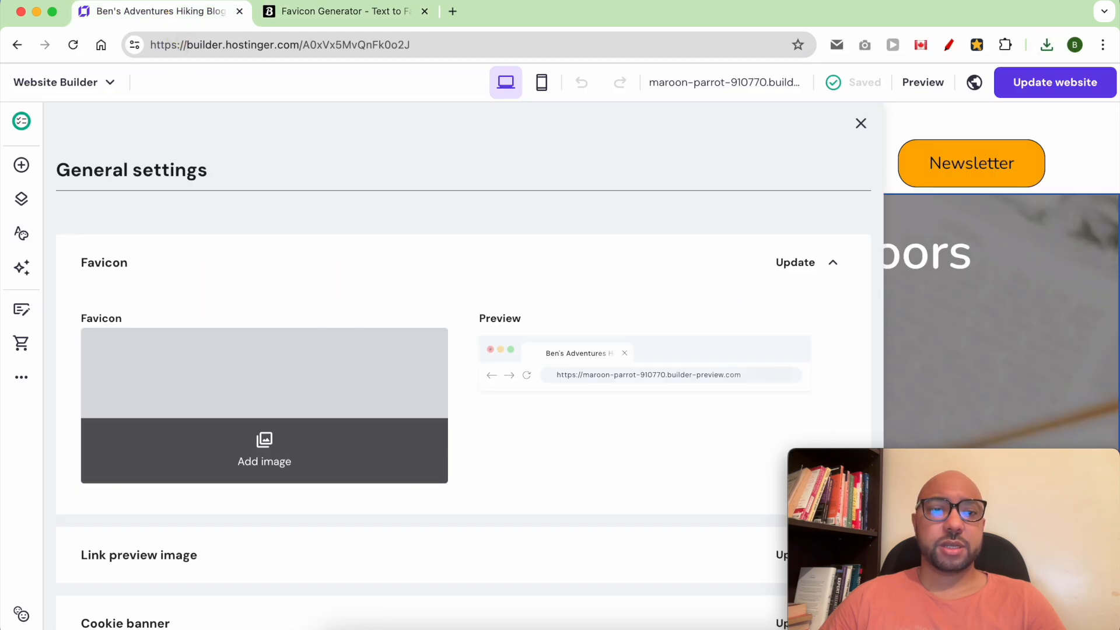
{"action": "left_click", "coordinate": [289, 445]}
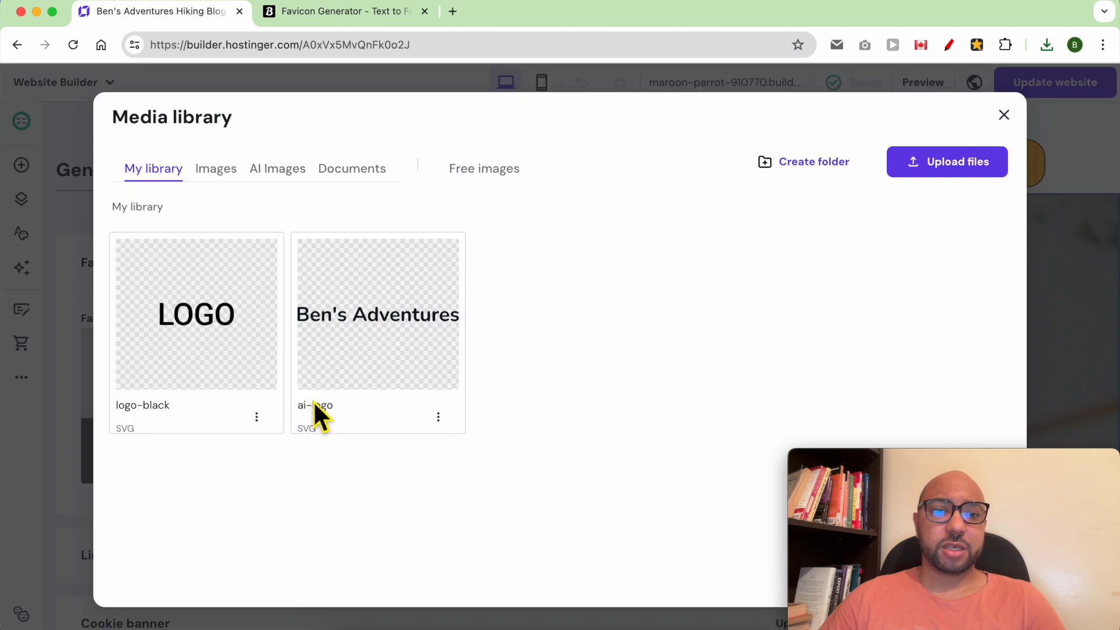
Upload android-chrome-512x512.png from the favicon_io (1) folder.
{"action": "left_click", "coordinate": [948, 166]}
{"action": "left_click", "coordinate": [308, 172]}
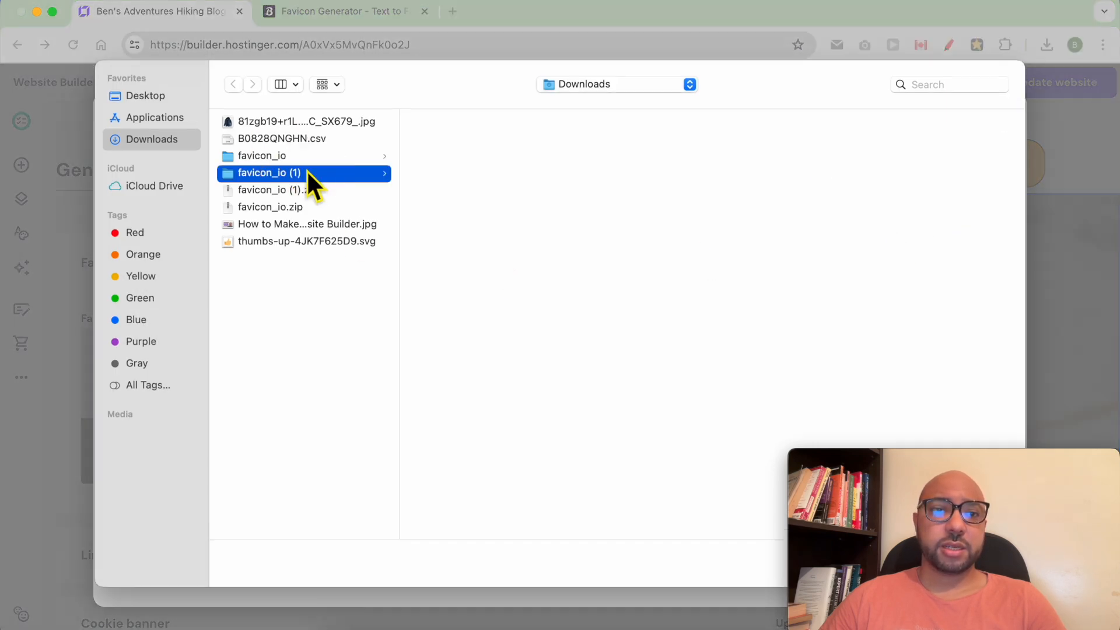
{"action": "left_click", "coordinate": [489, 156]}
{"action": "left_click_drag", "start_coordinate": [875, 458], "coordinate": [888, 263]}
{"action": "left_click", "coordinate": [992, 565]}
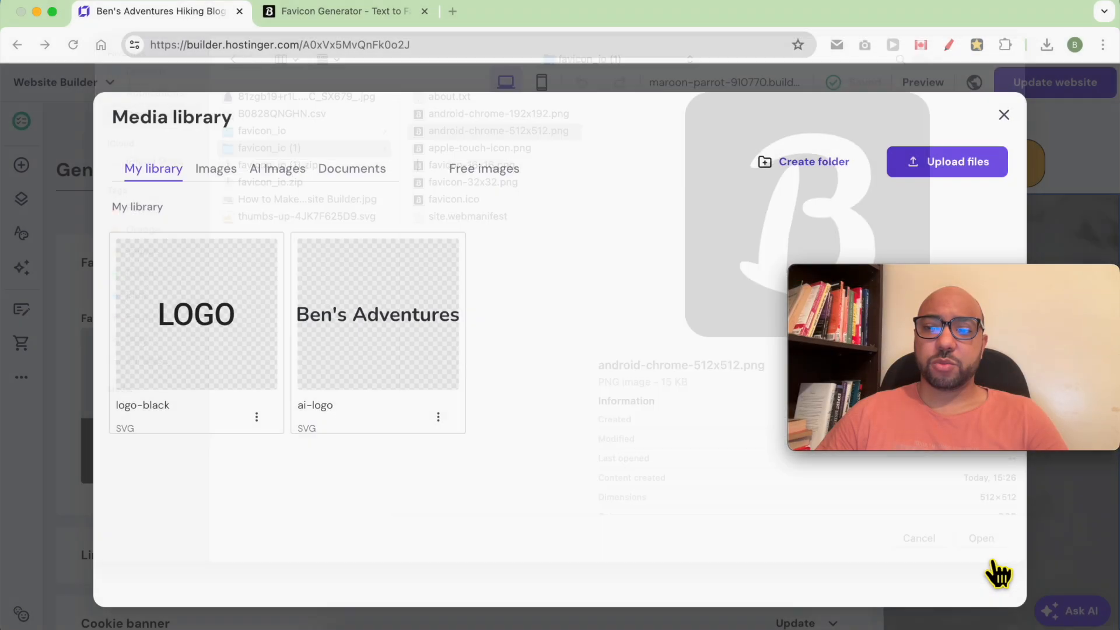
{"action": "left_click_drag", "start_coordinate": [907, 305], "coordinate": [930, 473]}
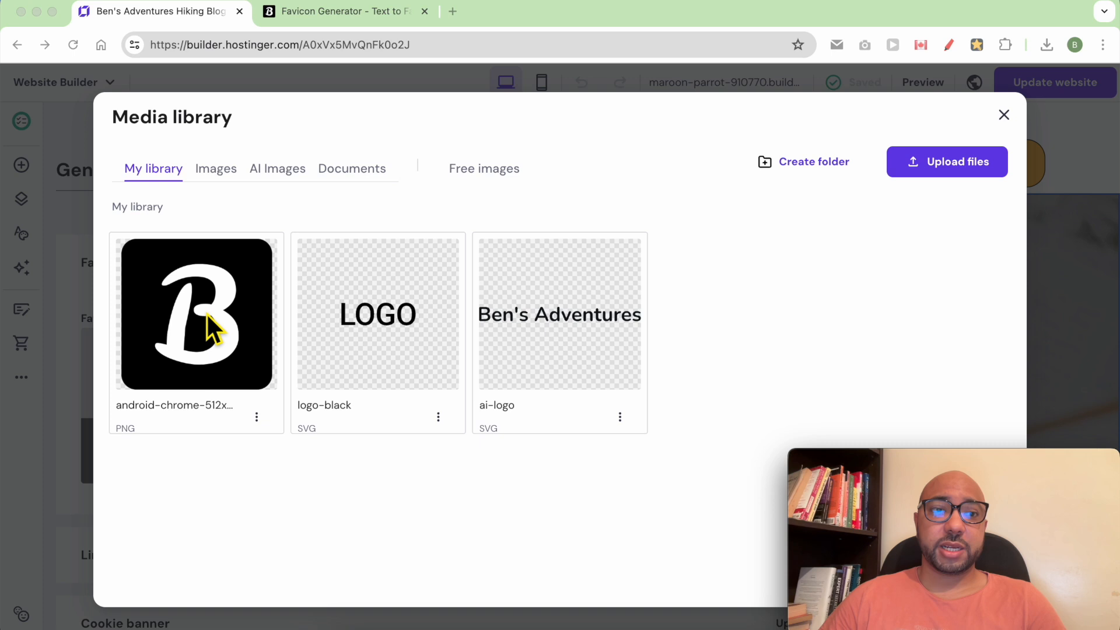
Select the uploaded B image as the favicon, save, and update the website.
{"action": "left_click", "coordinate": [205, 313]}
{"action": "left_click", "coordinate": [213, 320]}
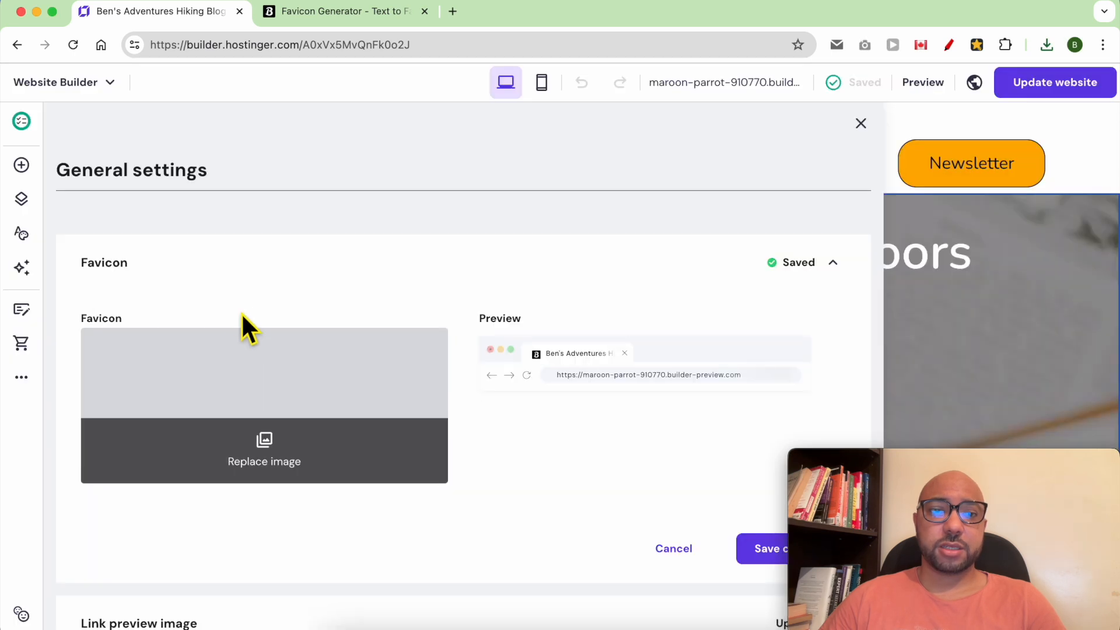
{"action": "left_click", "coordinate": [765, 557]}
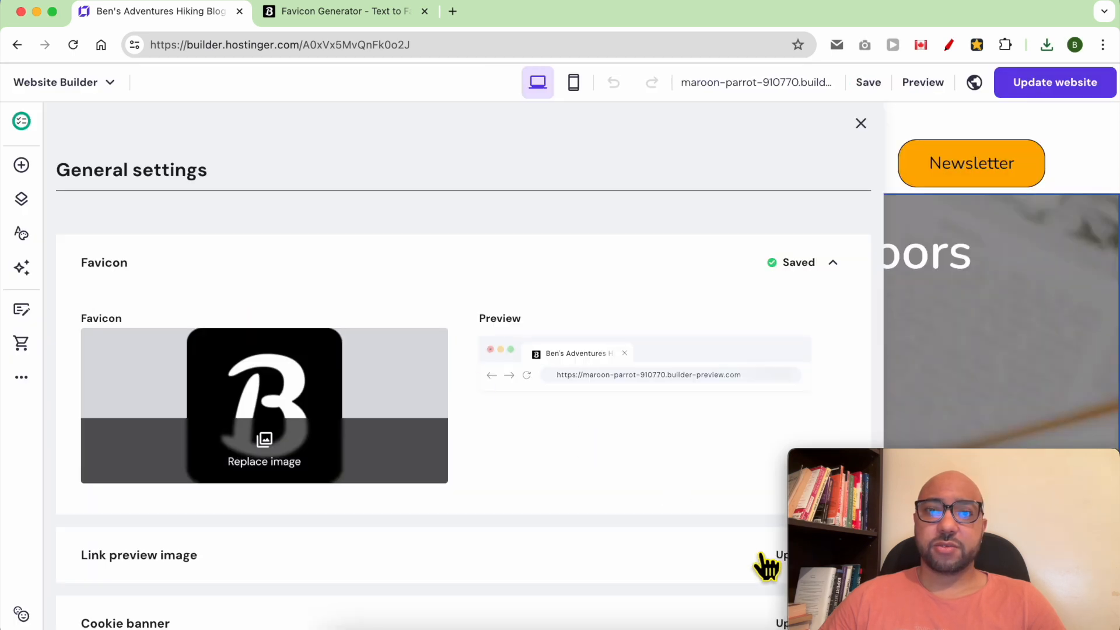
{"action": "left_click", "coordinate": [1080, 85]}
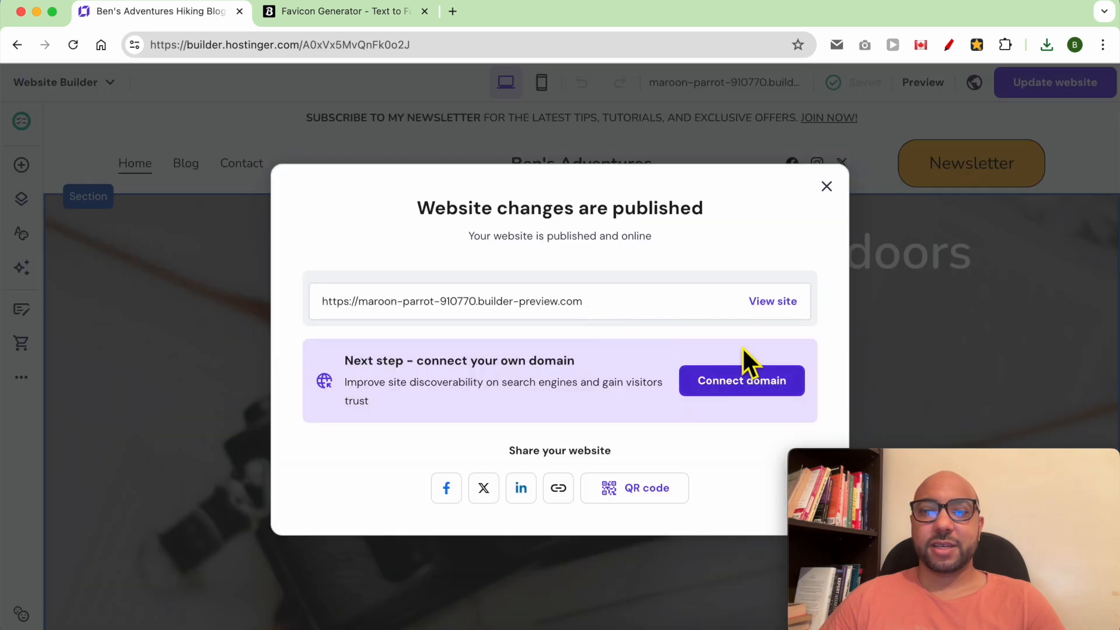
View the published site in a new tab and reload it to show the B favicon.
{"action": "left_click", "coordinate": [775, 303]}
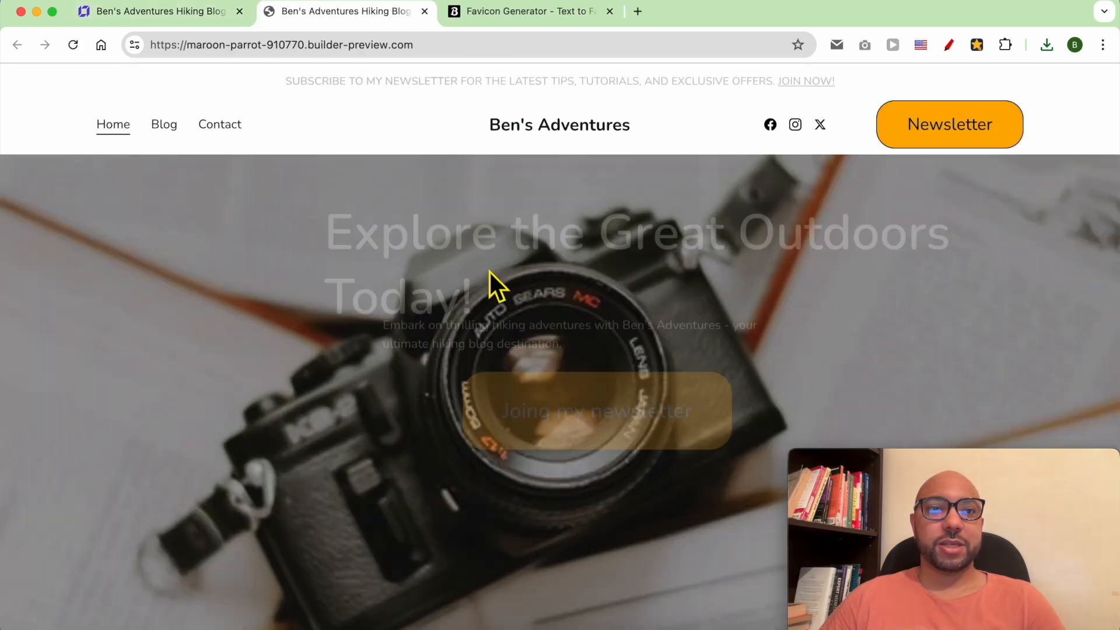
{"action": "left_click", "coordinate": [75, 49]}
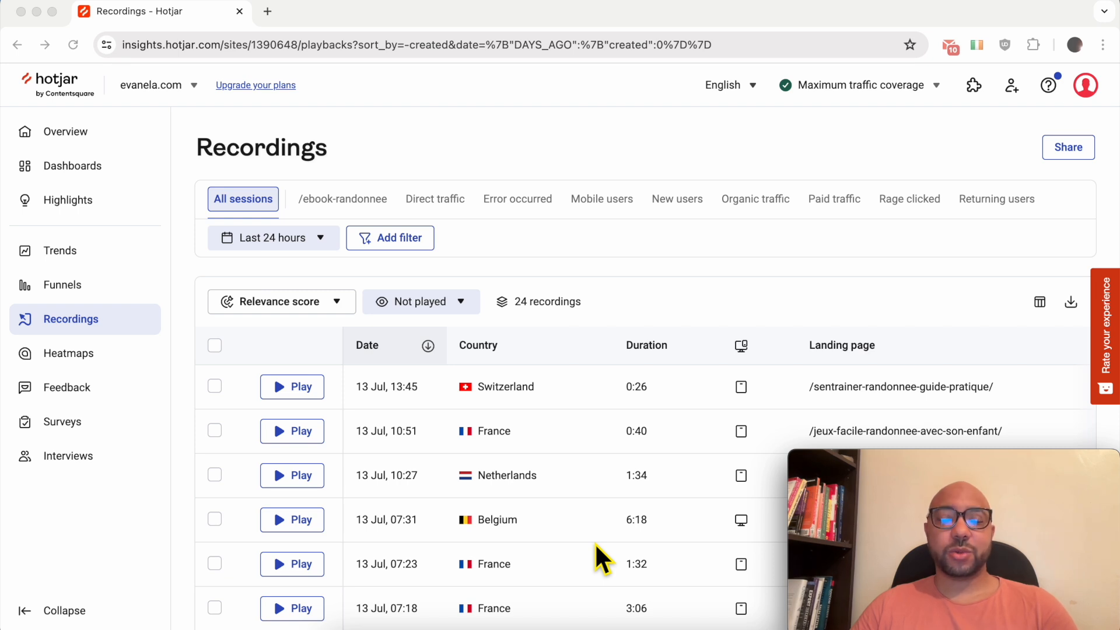
Scroll through the 24 Recordings sessions looking for the 12 Jul 21:26 France row.
{"action": "scroll", "coordinate": [607, 482], "scroll_direction": "down", "scroll_amount": 3}
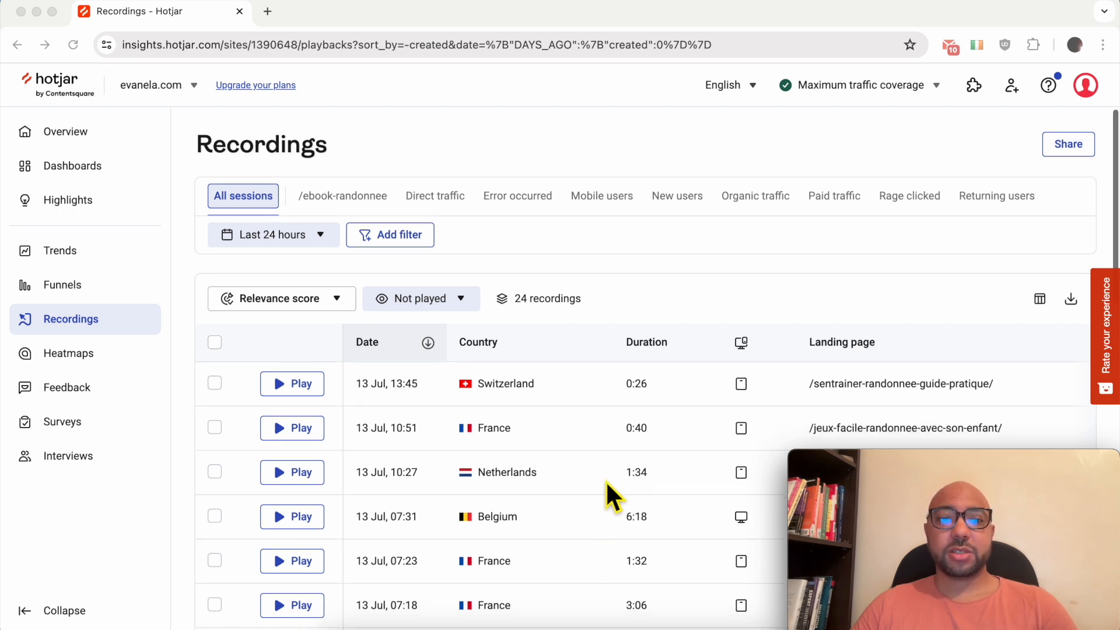
{"action": "scroll", "coordinate": [605, 481], "scroll_direction": "down", "scroll_amount": 2}
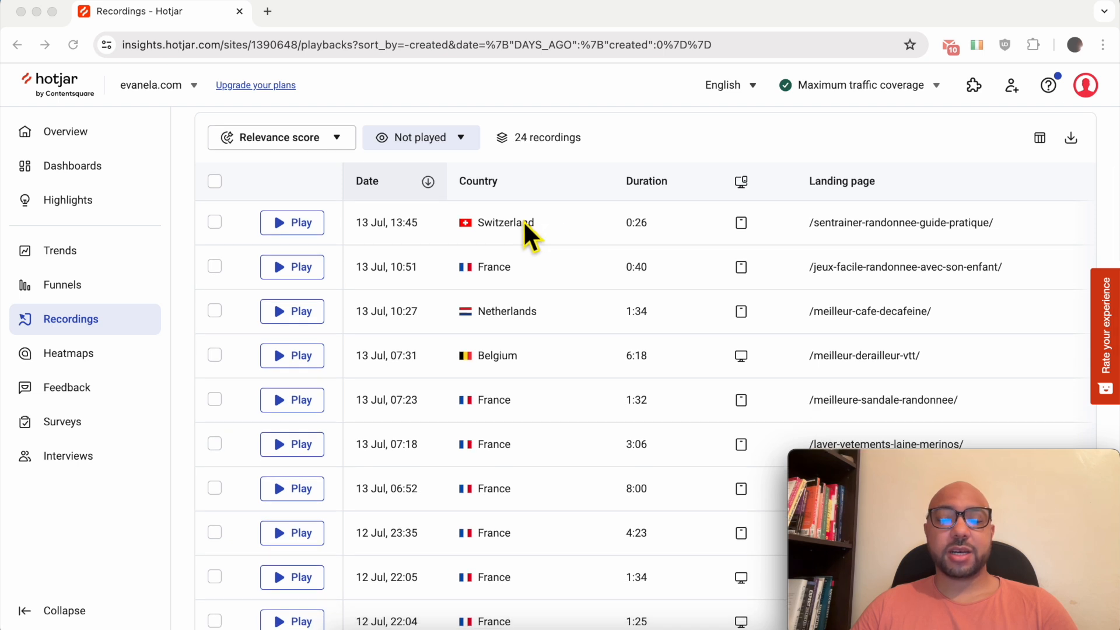
{"action": "scroll", "coordinate": [511, 380], "scroll_direction": "down", "scroll_amount": 10}
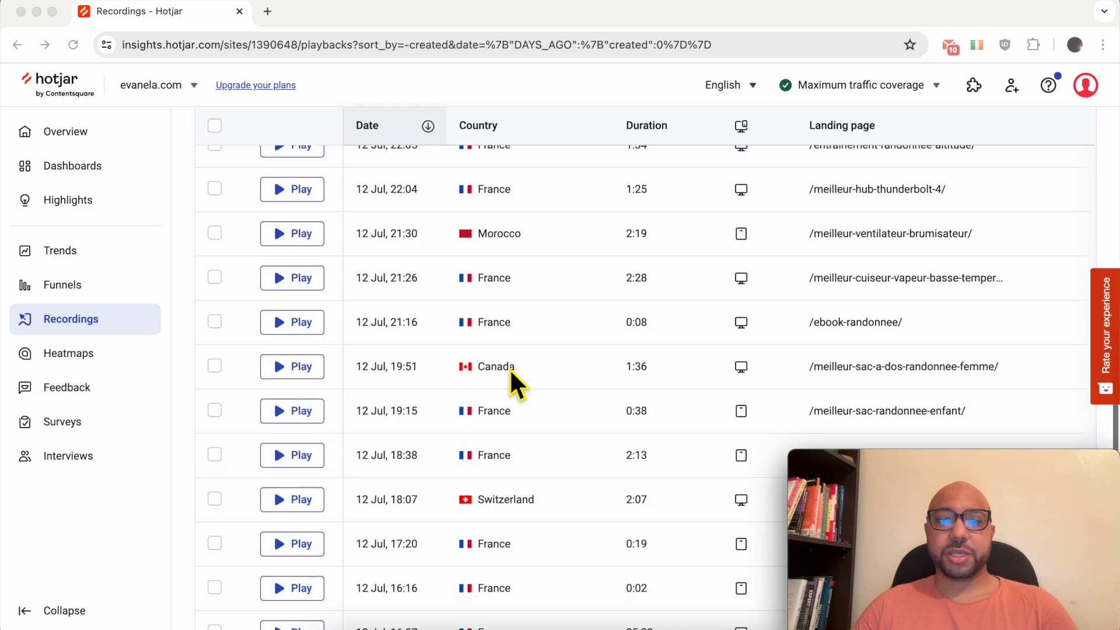
{"action": "scroll", "coordinate": [510, 379], "scroll_direction": "up", "scroll_amount": 9}
{"action": "scroll", "coordinate": [507, 376], "scroll_direction": "up", "scroll_amount": 2}
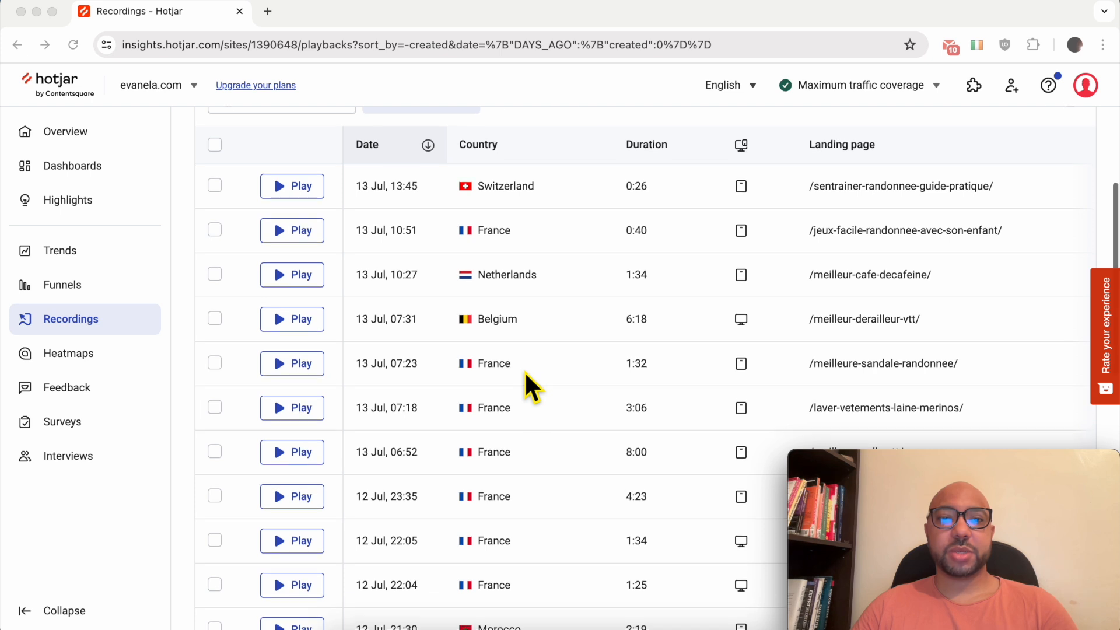
{"action": "scroll", "coordinate": [433, 249], "scroll_direction": "down", "scroll_amount": 2}
{"action": "left_click_drag", "start_coordinate": [356, 400], "coordinate": [388, 522]}
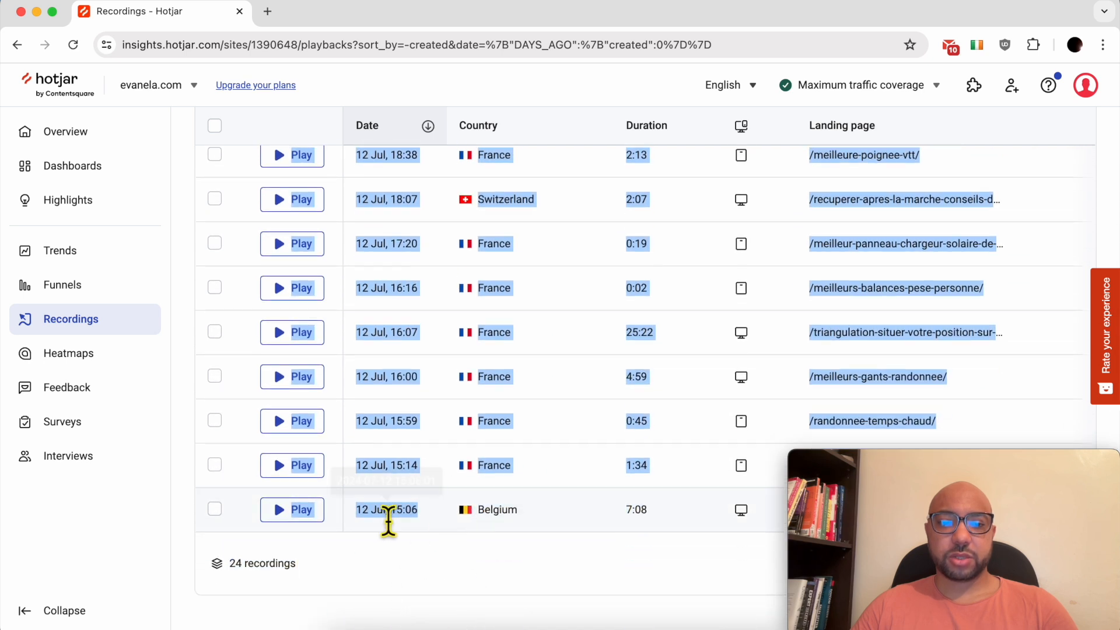
{"action": "left_click", "coordinate": [433, 359]}
{"action": "scroll", "coordinate": [433, 359], "scroll_direction": "up", "scroll_amount": 8}
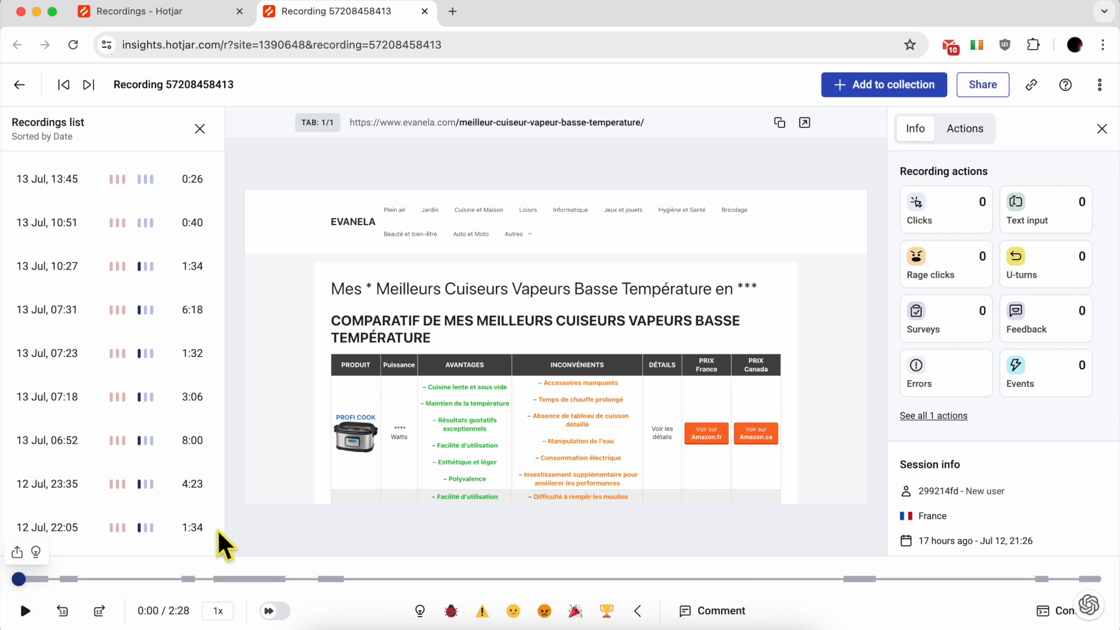
Play the steam cooker session replay, skipping ahead to around 1:51, then move on to the 11 Jul bike-grips recording.
{"action": "left_click", "coordinate": [23, 611]}
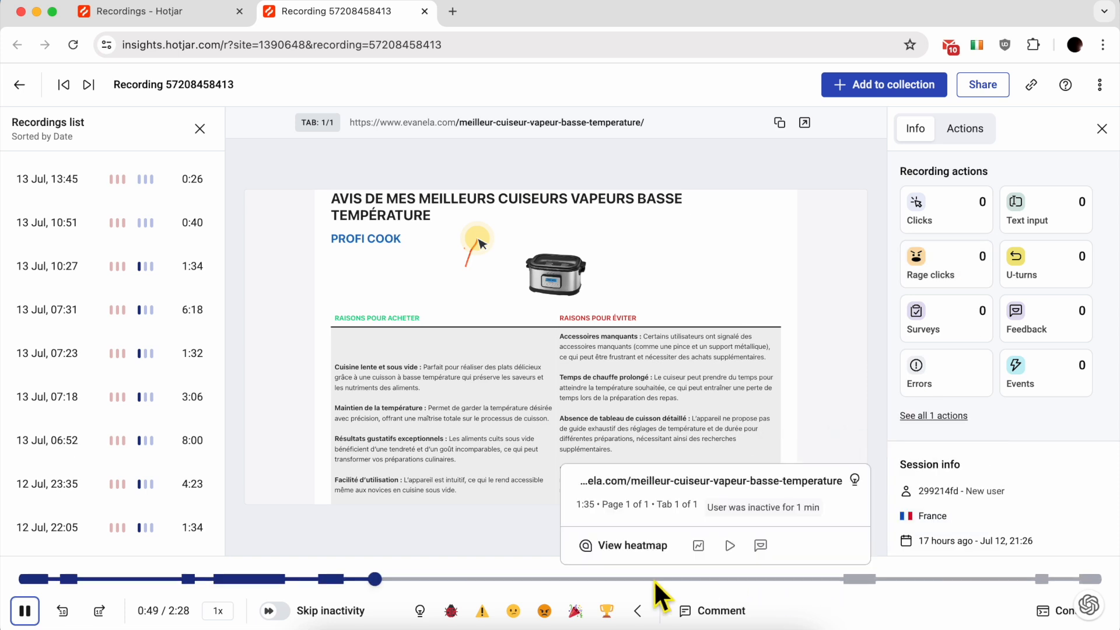
{"action": "left_click", "coordinate": [836, 580]}
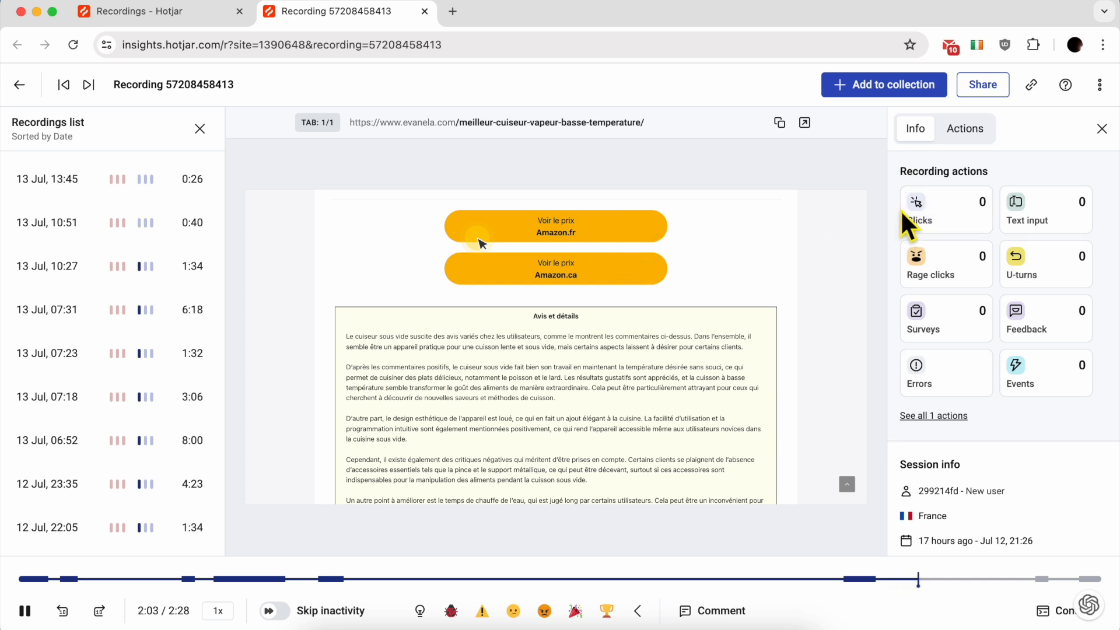
{"action": "mouse_move", "coordinate": [1034, 580]}
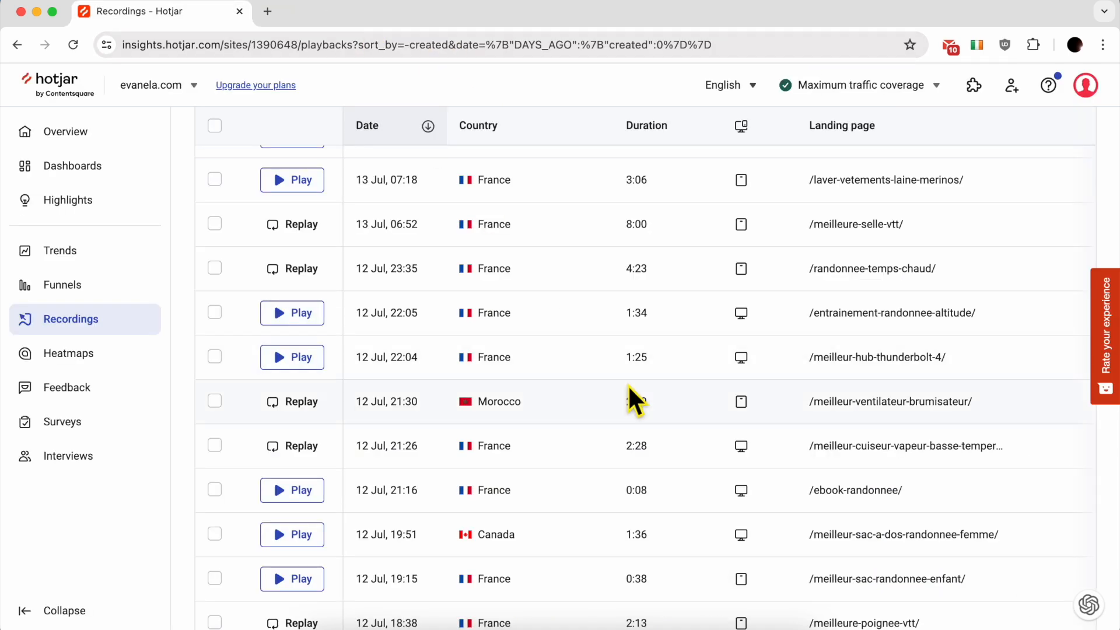
{"action": "scroll", "coordinate": [629, 385], "scroll_direction": "down", "scroll_amount": 1}
{"action": "scroll", "coordinate": [672, 408], "scroll_direction": "down", "scroll_amount": 5}
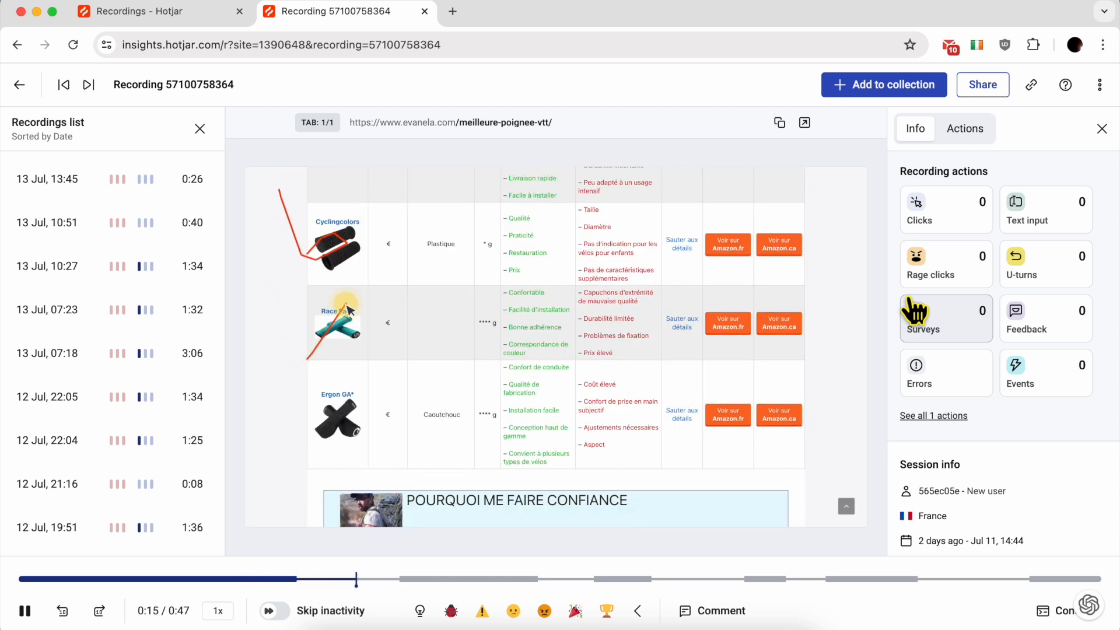
Pause and resume the bike-grips replay, let it reach 0:46, and scroll the Info panel to Session info.
{"action": "left_click", "coordinate": [322, 365]}
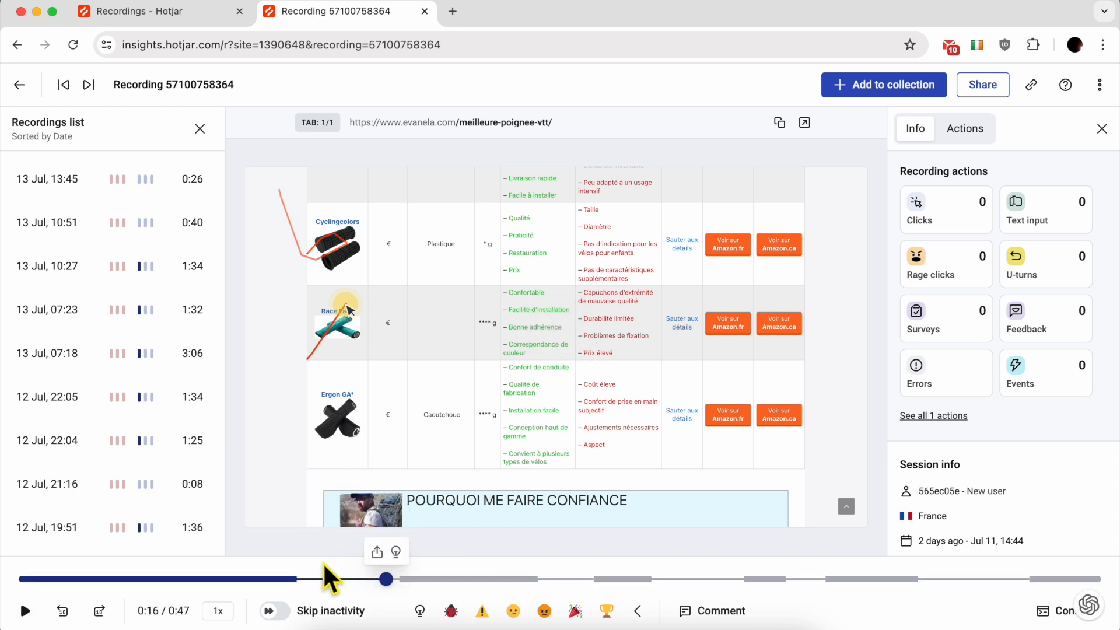
{"action": "mouse_move", "coordinate": [328, 588]}
{"action": "left_click", "coordinate": [478, 367]}
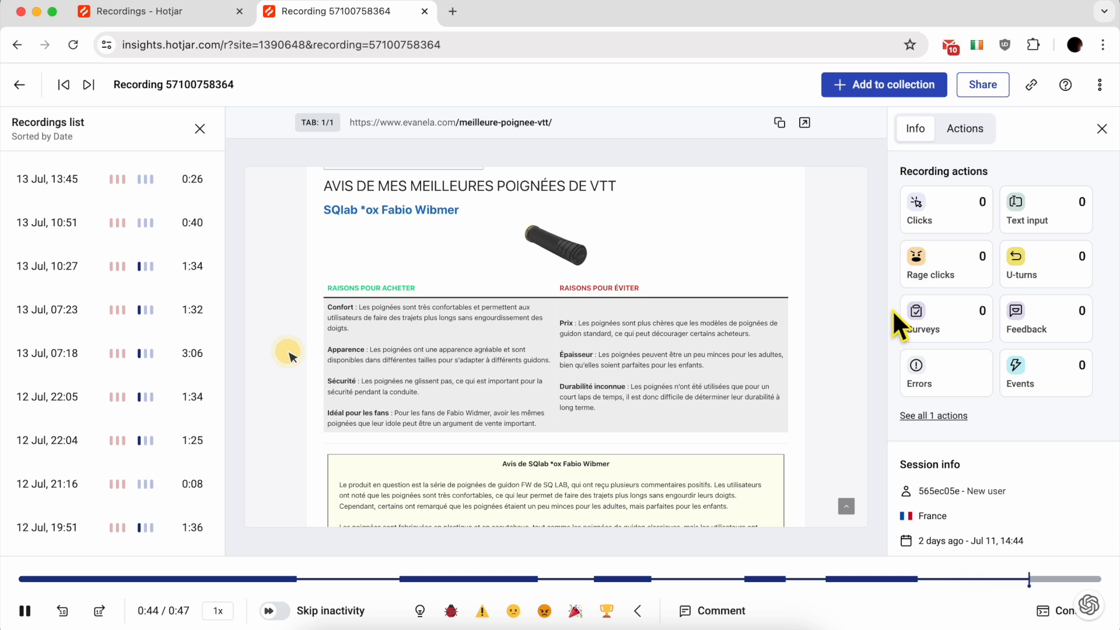
{"action": "left_click", "coordinate": [663, 353]}
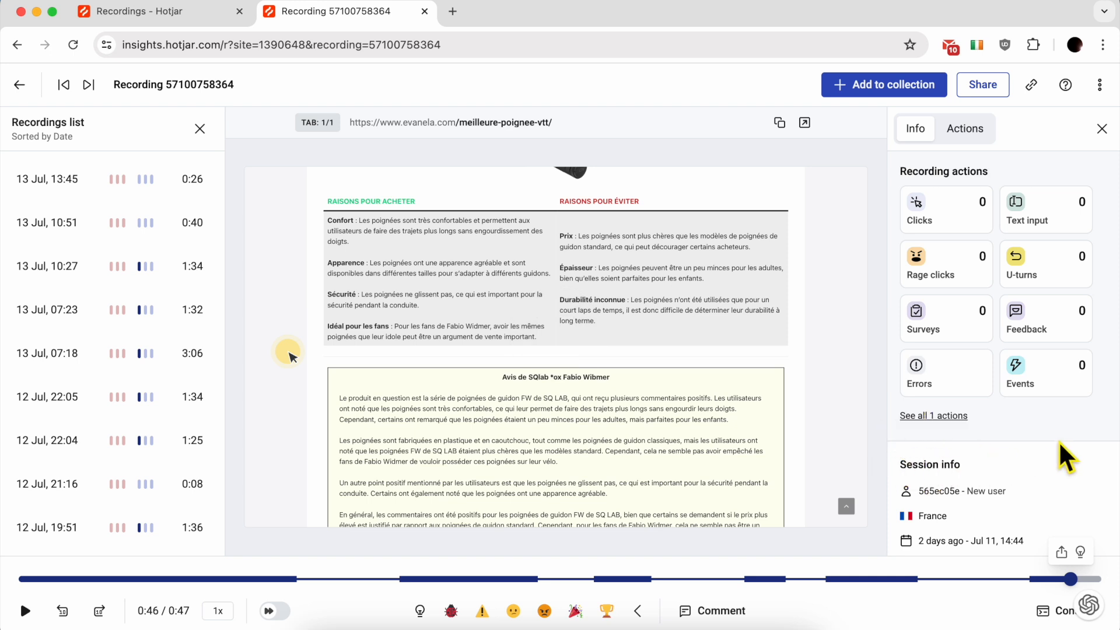
{"action": "scroll", "coordinate": [1065, 458], "scroll_direction": "down", "scroll_amount": 3}
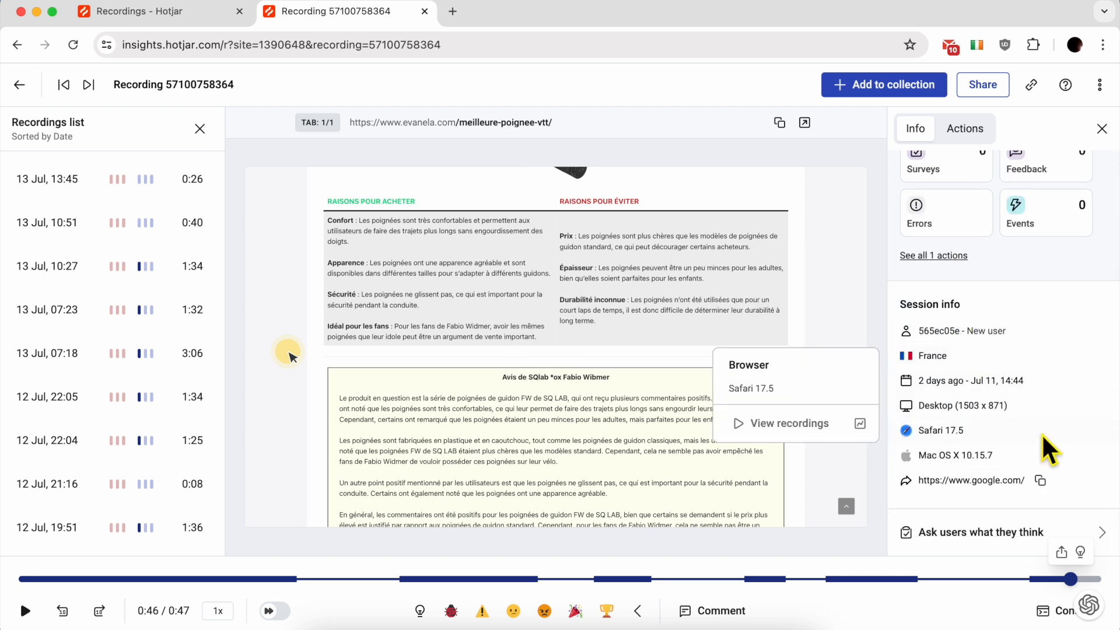
{"action": "double_click", "coordinate": [950, 409]}
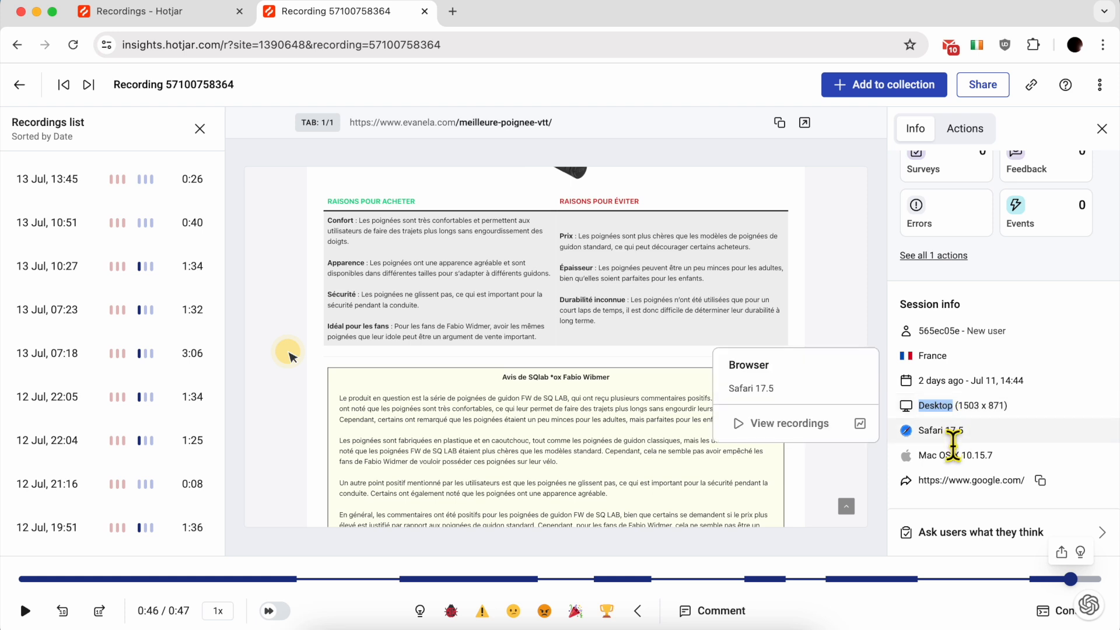
{"action": "left_click", "coordinate": [1010, 458]}
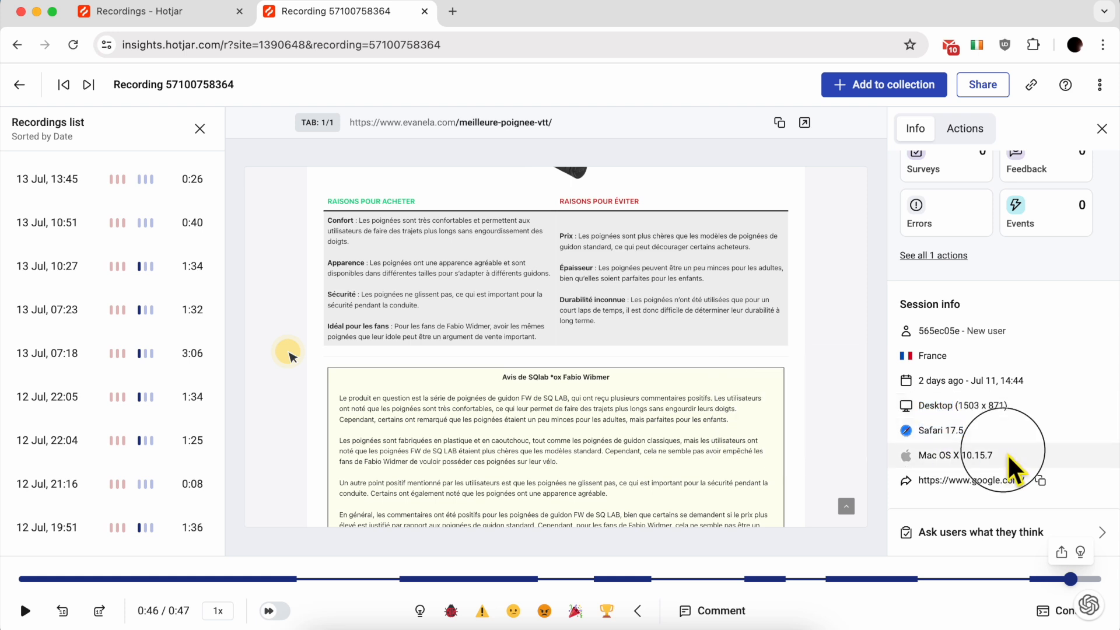
{"action": "triple_click", "coordinate": [1010, 458]}
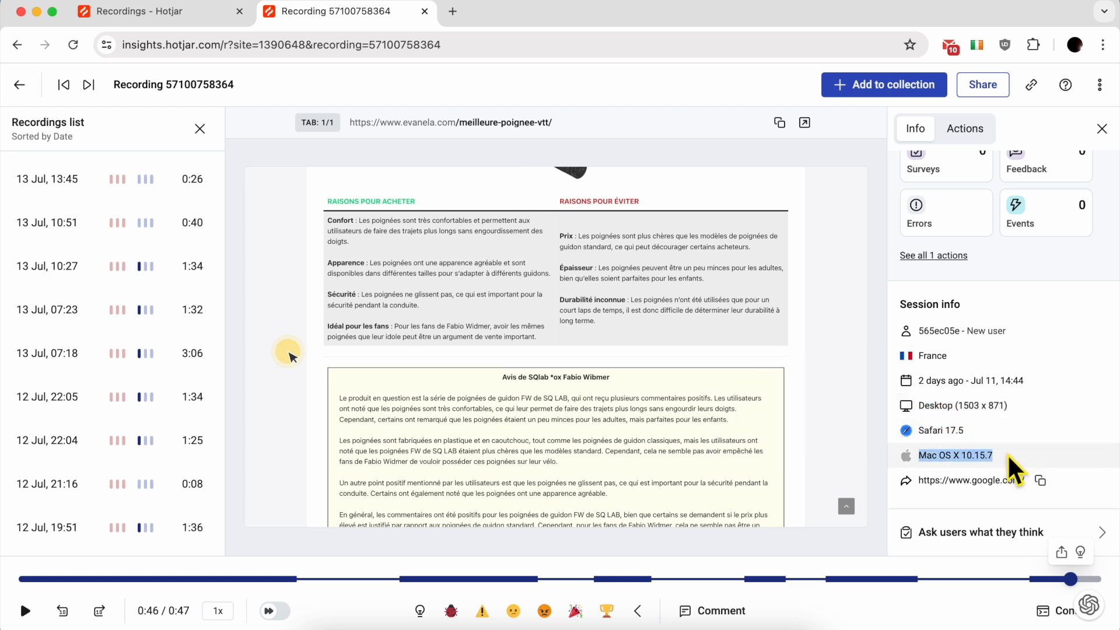
{"action": "left_click", "coordinate": [1062, 453]}
{"action": "triple_click", "coordinate": [1070, 477]}
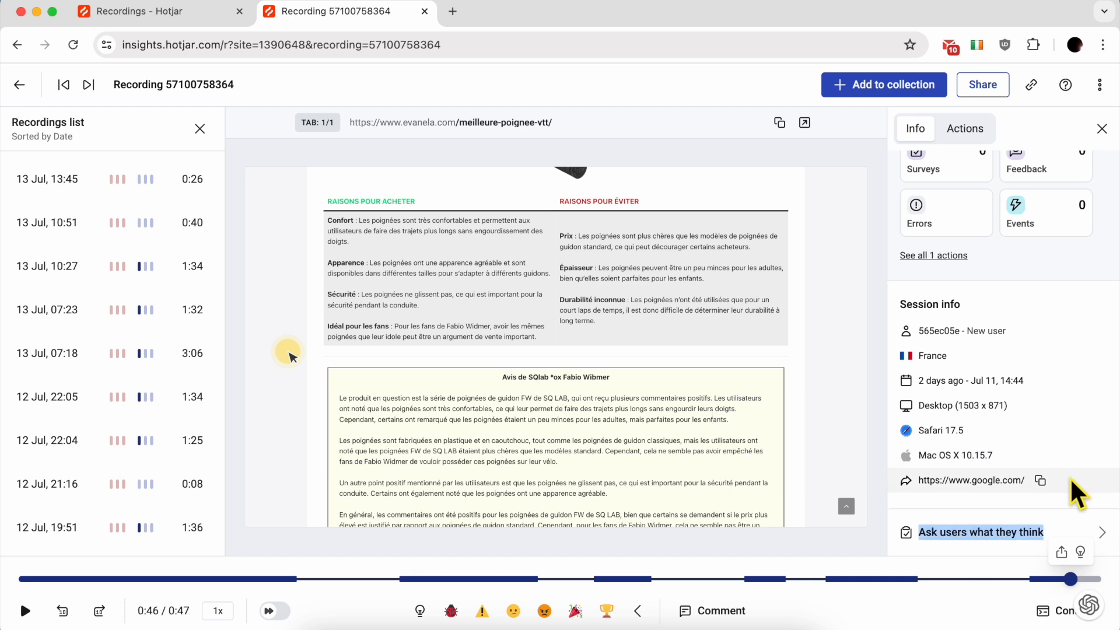
{"action": "triple_click", "coordinate": [1004, 478]}
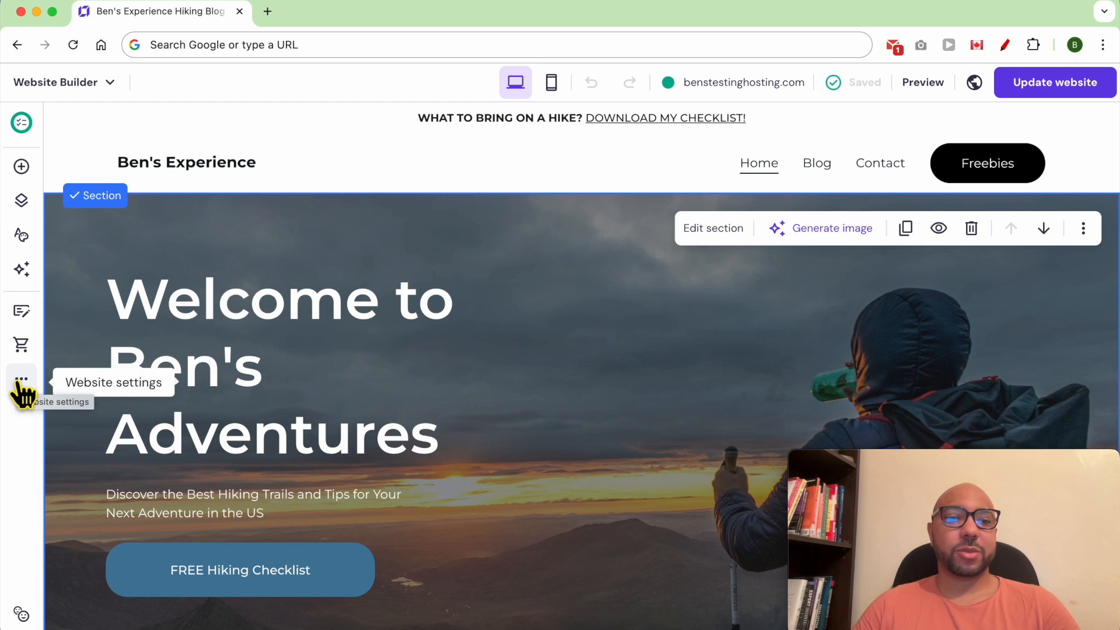
Expand the Hotjar entry under Website settings > Integrations to reveal its site ID field.
{"action": "left_click", "coordinate": [20, 383]}
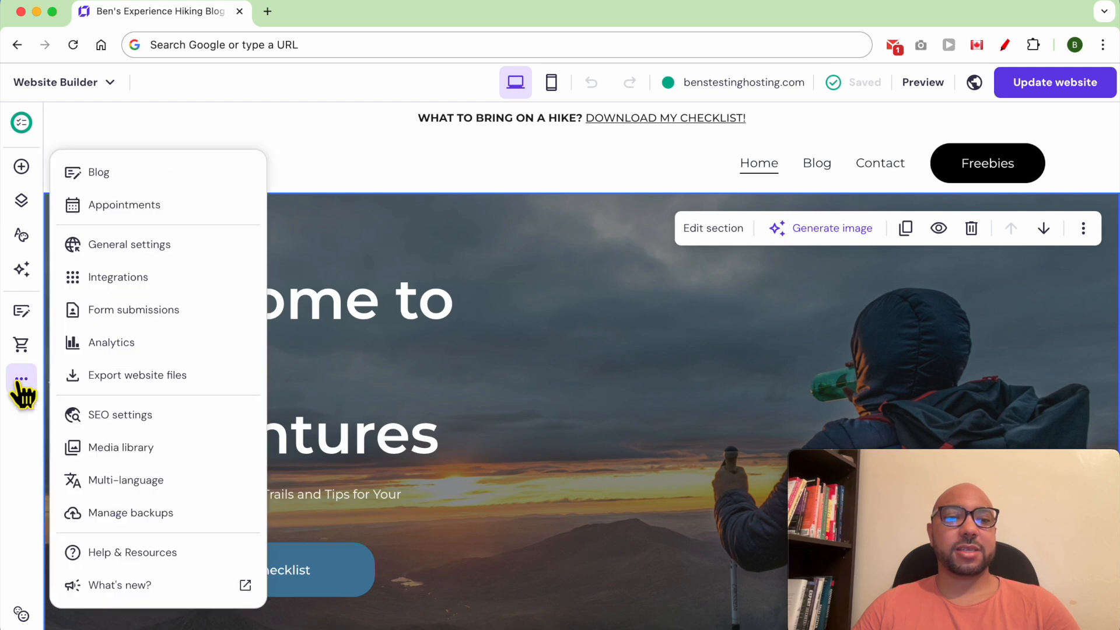
{"action": "left_click", "coordinate": [227, 282]}
{"action": "scroll", "coordinate": [520, 355], "scroll_direction": "down", "scroll_amount": 10}
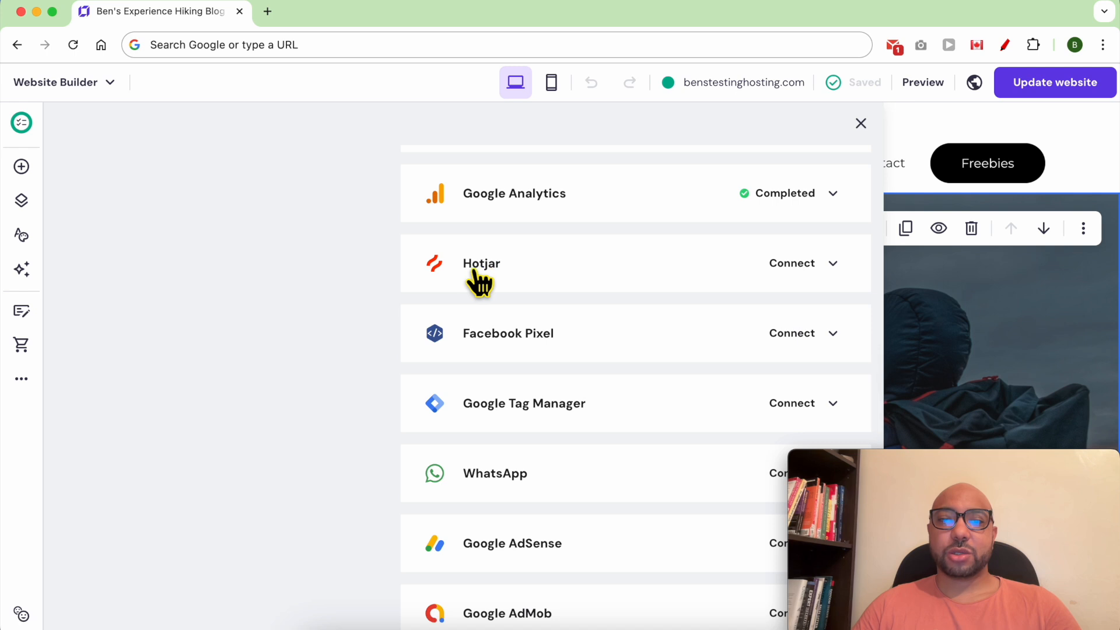
{"action": "left_click", "coordinate": [796, 277]}
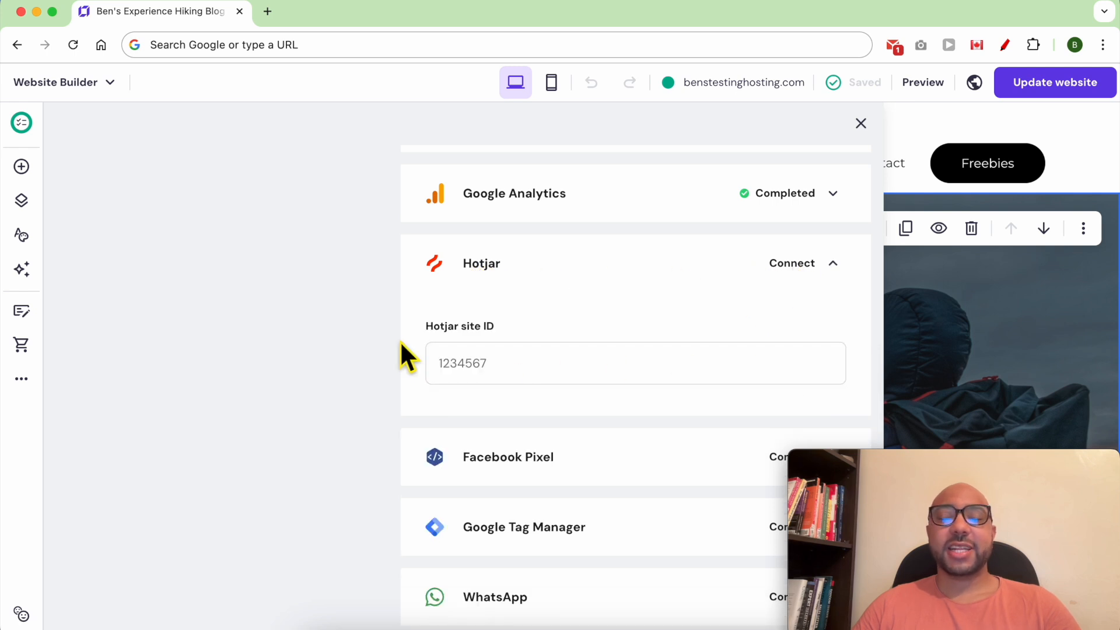
{"action": "left_click_drag", "start_coordinate": [412, 328], "coordinate": [555, 321]}
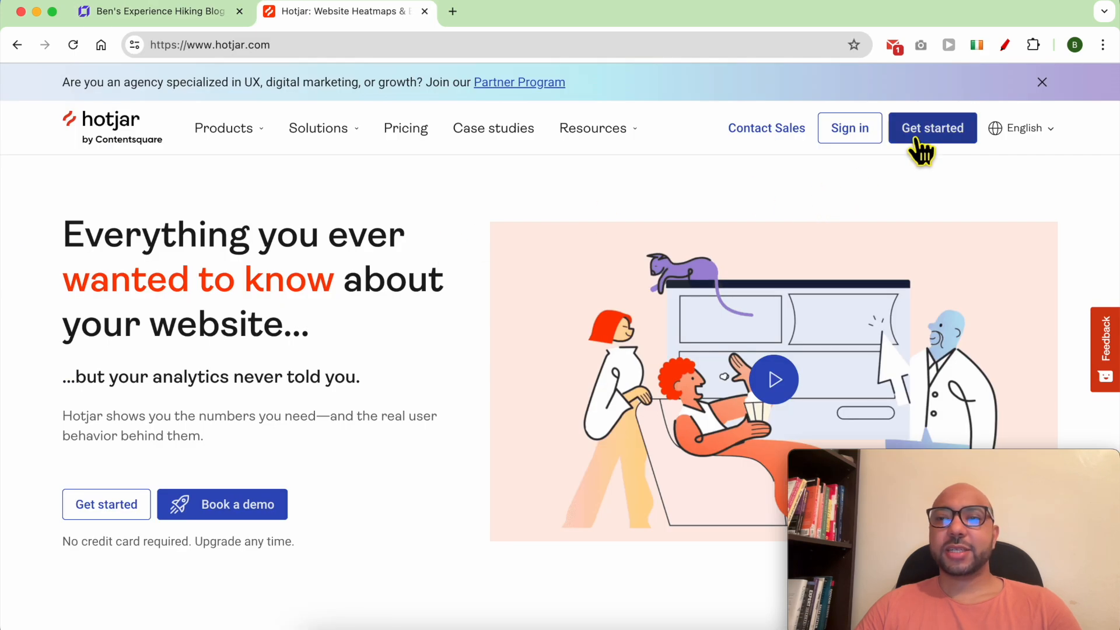
Sign up for a Hotjar account, accepting the terms, and verify it with the e-mailed code.
{"action": "left_click", "coordinate": [934, 140]}
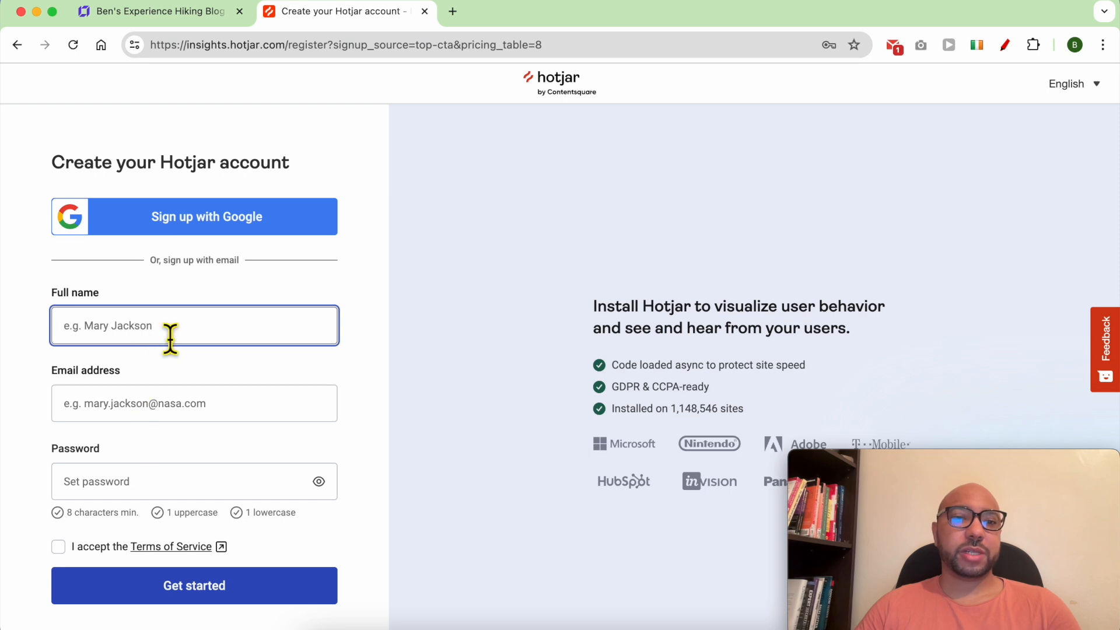
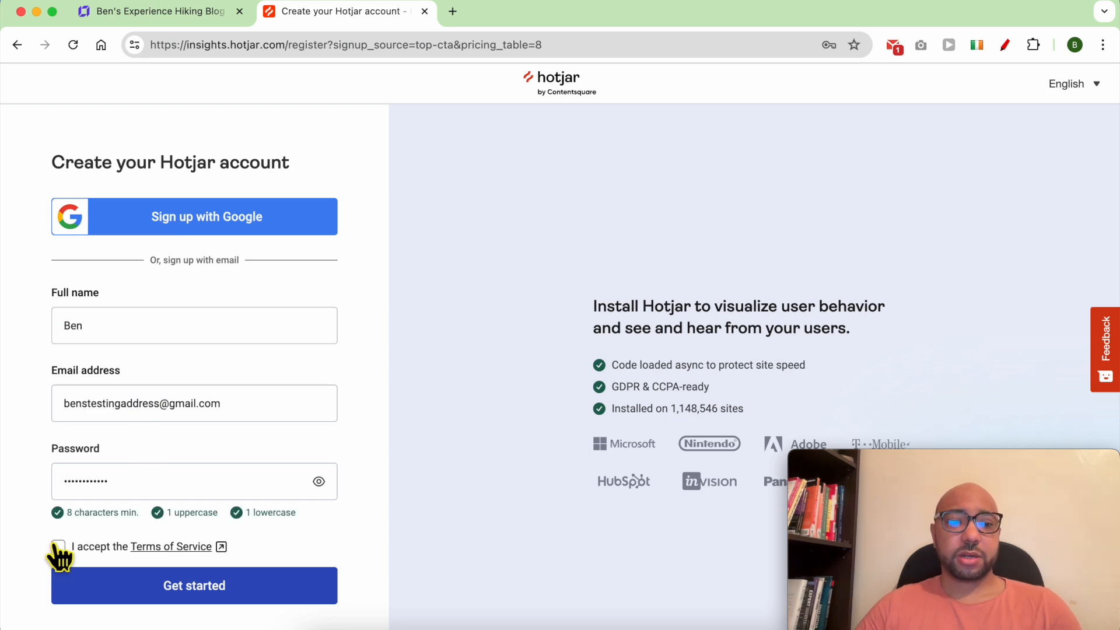
{"action": "left_click", "coordinate": [60, 547]}
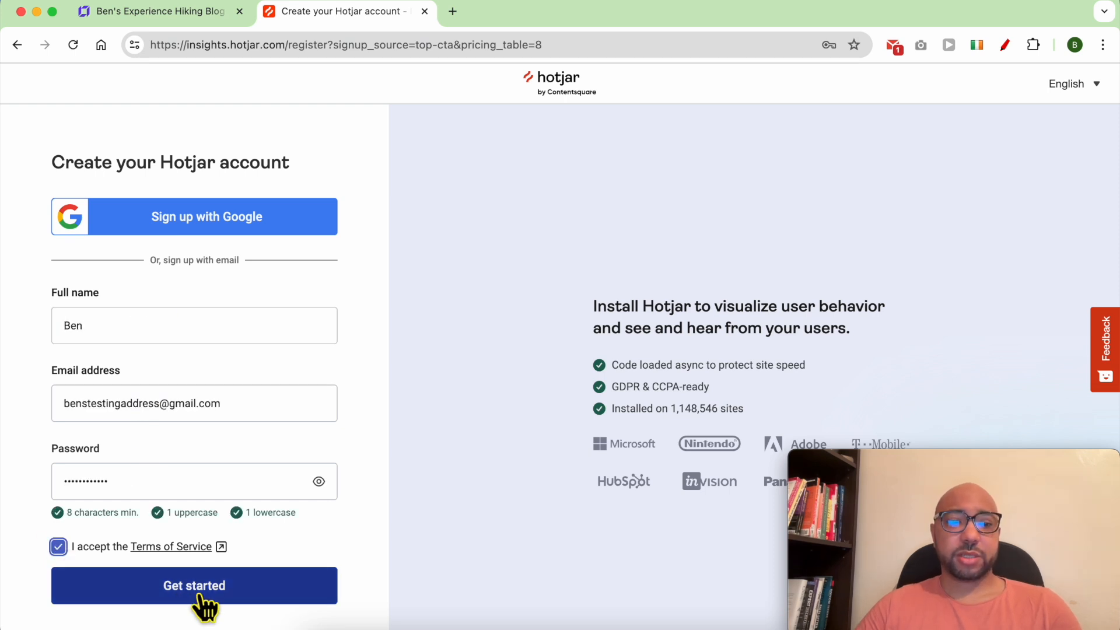
{"action": "left_click", "coordinate": [239, 595]}
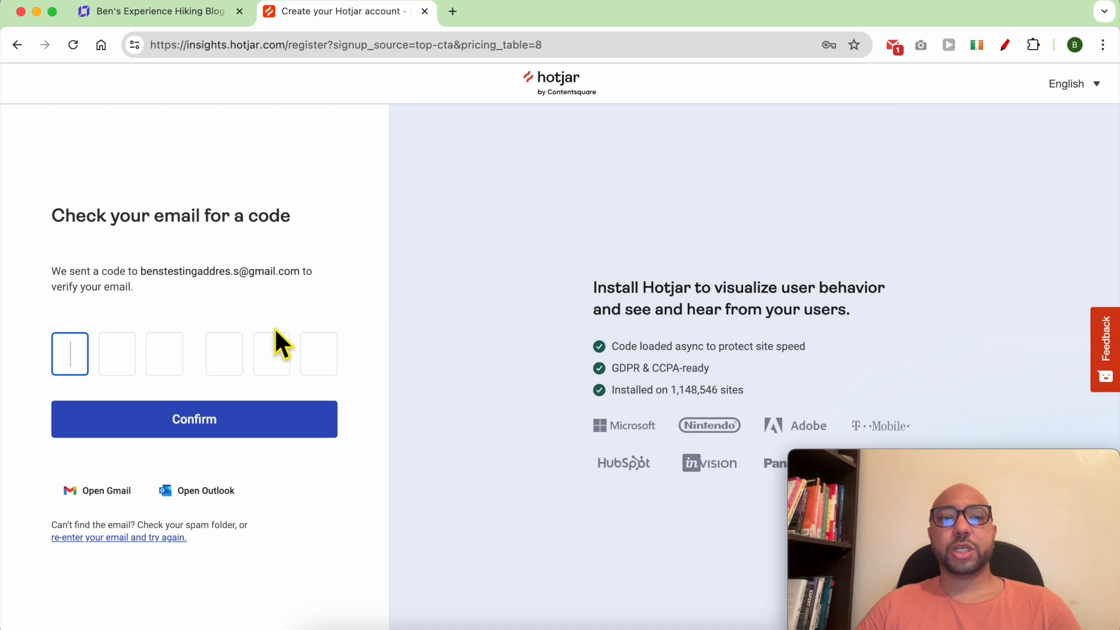
{"action": "left_click", "coordinate": [893, 47]}
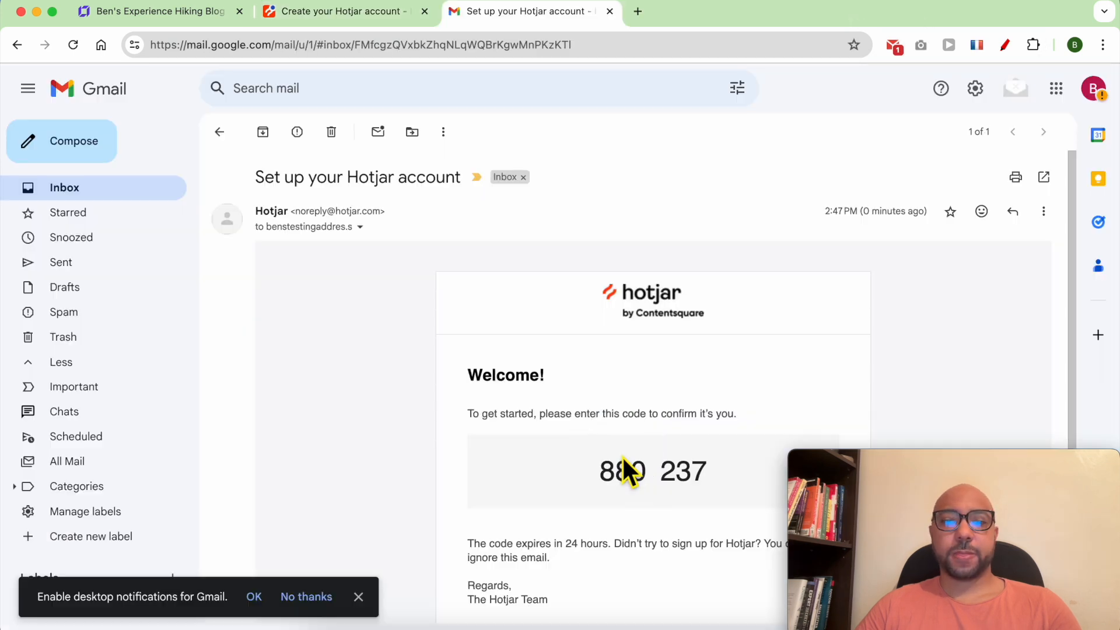
{"action": "double_click", "coordinate": [626, 470]}
{"action": "right_click", "coordinate": [627, 471]}
{"action": "left_click", "coordinate": [646, 413]}
{"action": "left_click", "coordinate": [353, 15]}
{"action": "right_click", "coordinate": [72, 357]}
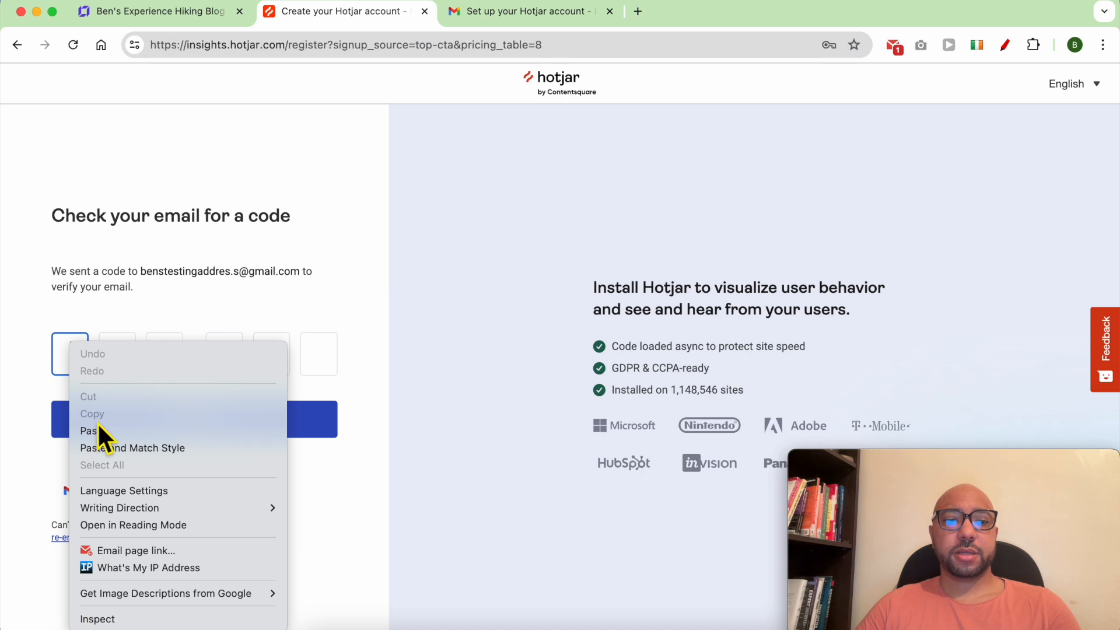
{"action": "left_click", "coordinate": [160, 432]}
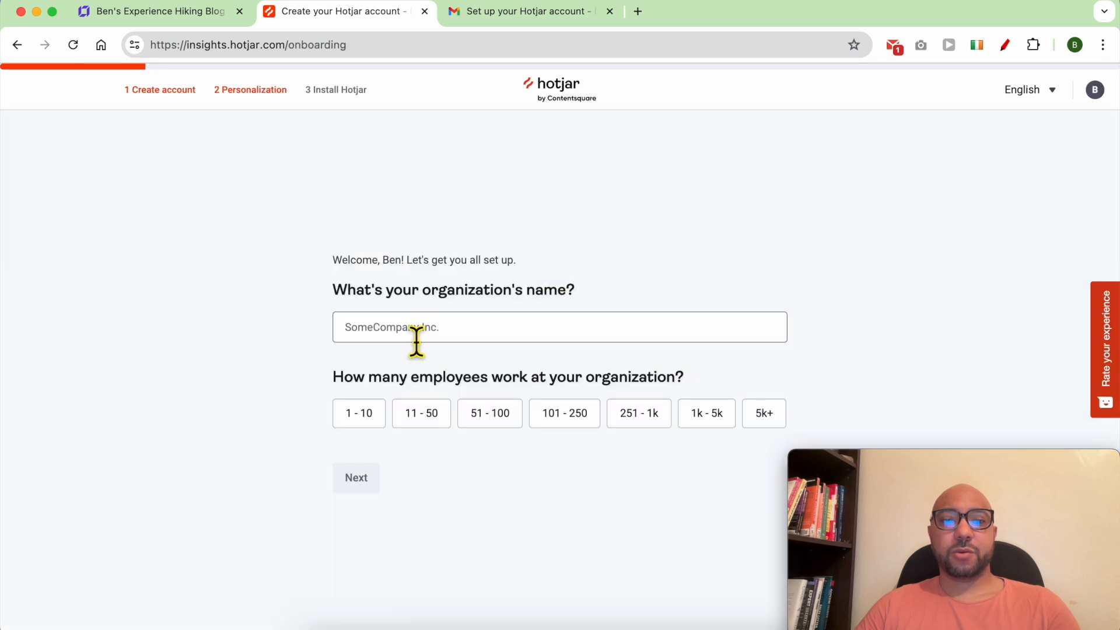
{"action": "left_click", "coordinate": [439, 334]}
{"action": "type", "text": "Bens testing"}
{"action": "key", "text": "Return"}
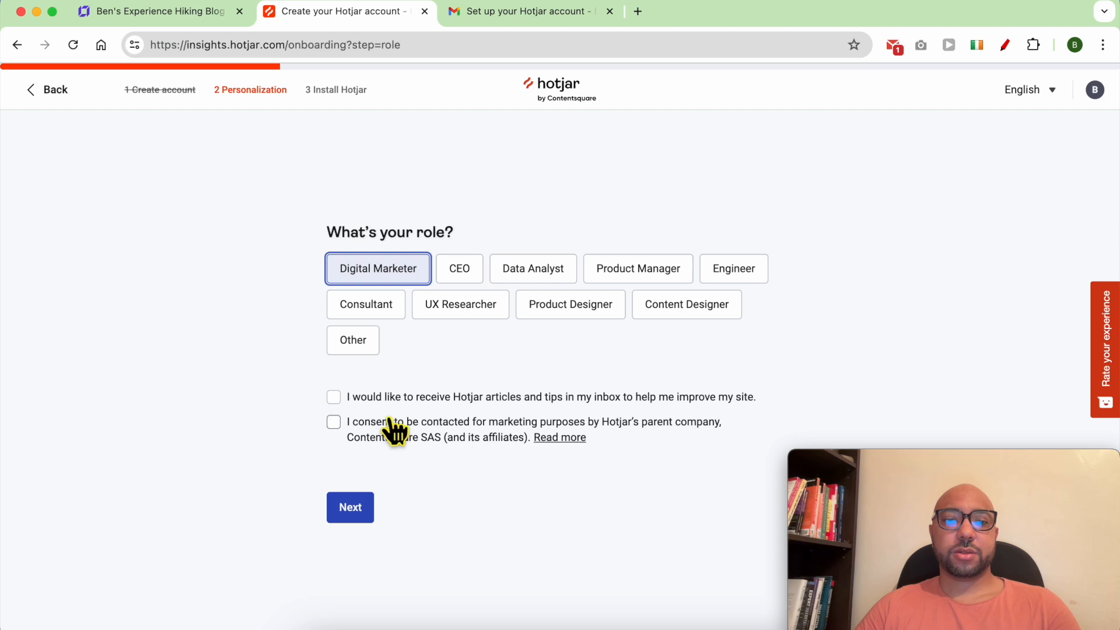
{"action": "left_click", "coordinate": [350, 507]}
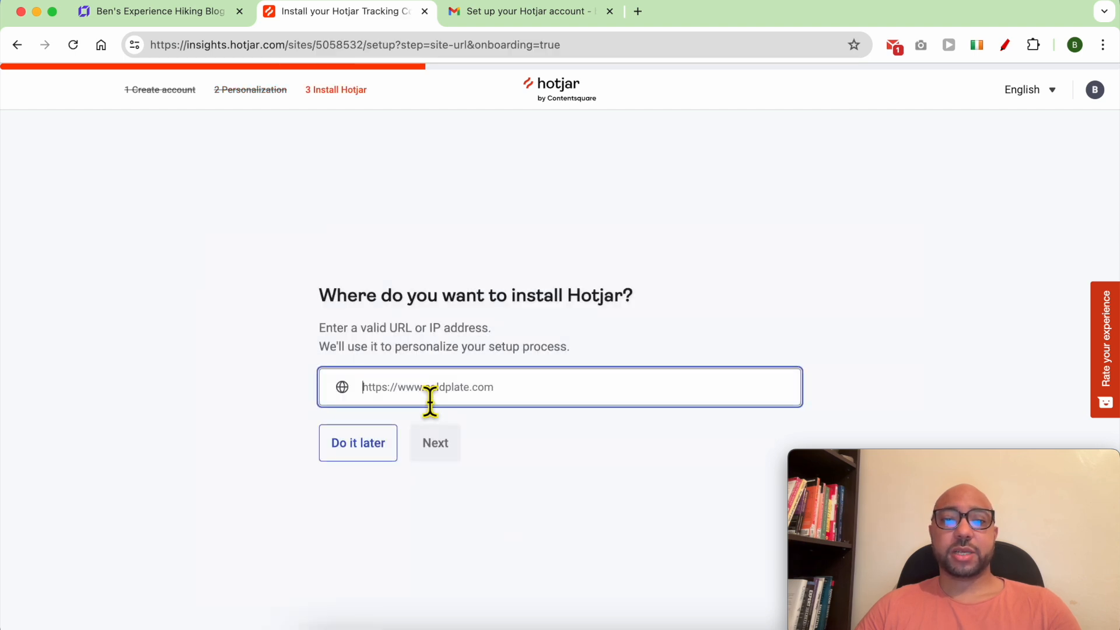
{"action": "key", "text": "super+v"}
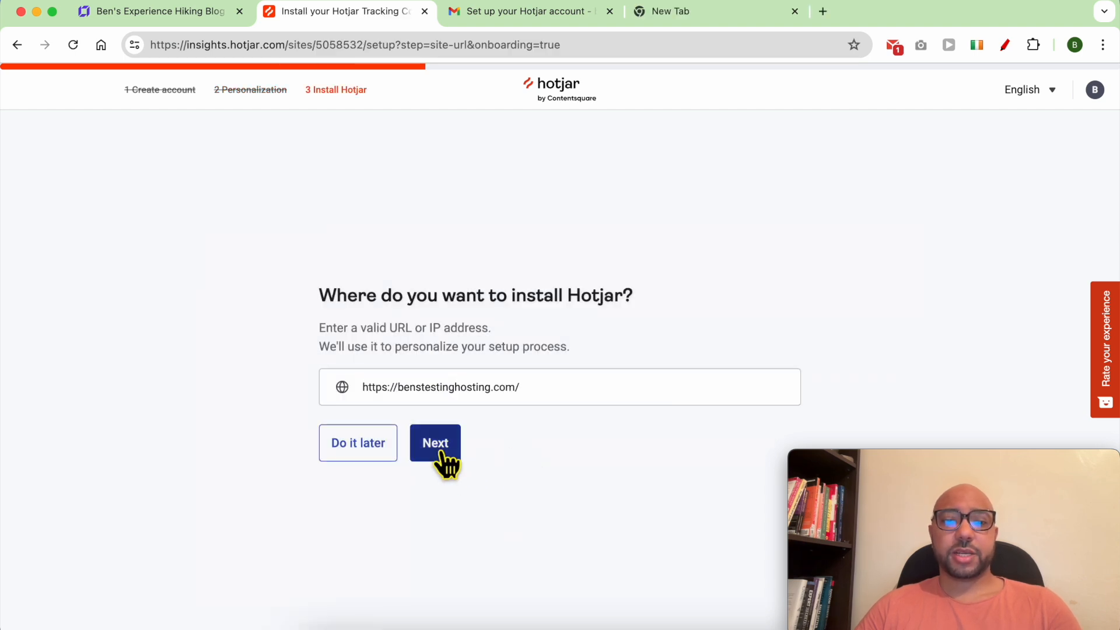
{"action": "left_click", "coordinate": [442, 452]}
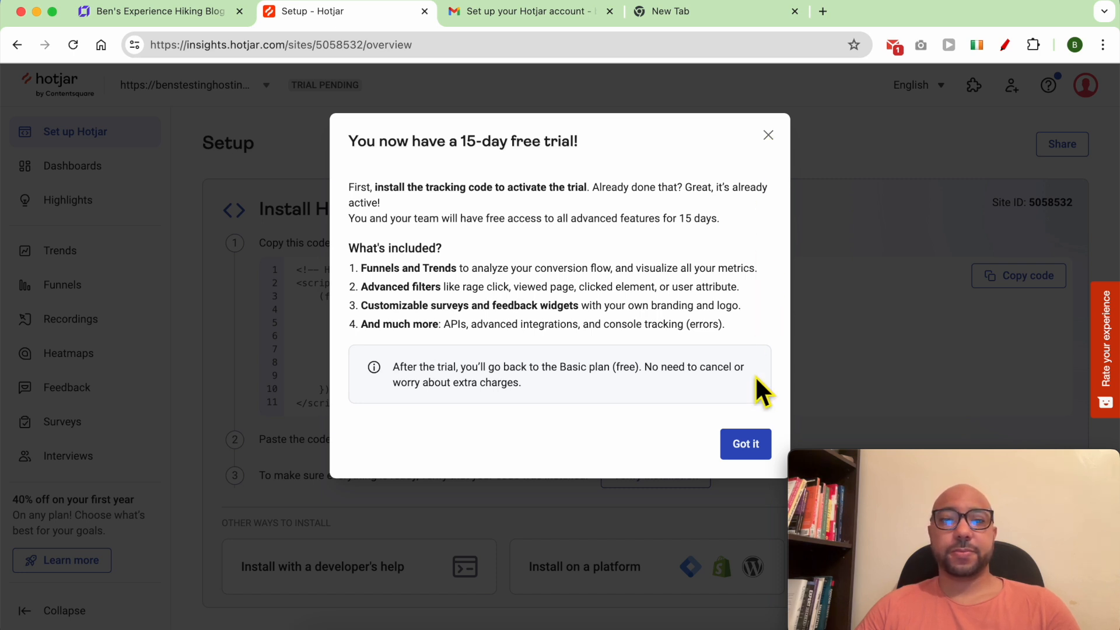
Dismiss the free-trial notice, copy the Hotjar site ID, and ready the builder's Hotjar site ID field for pasting.
{"action": "left_click", "coordinate": [752, 445]}
{"action": "scroll", "coordinate": [1058, 165], "scroll_direction": "down", "scroll_amount": 2}
{"action": "mouse_move", "coordinate": [1058, 153]}
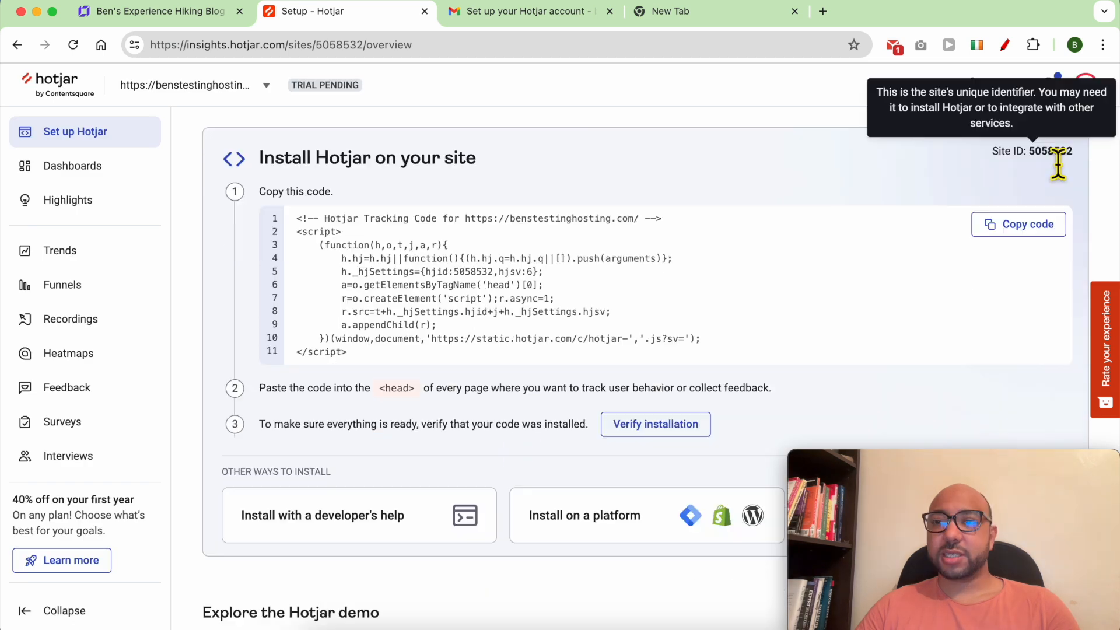
{"action": "triple_click", "coordinate": [1058, 154]}
{"action": "double_click", "coordinate": [1061, 156]}
{"action": "right_click", "coordinate": [1061, 155]}
{"action": "left_click", "coordinate": [906, 184]}
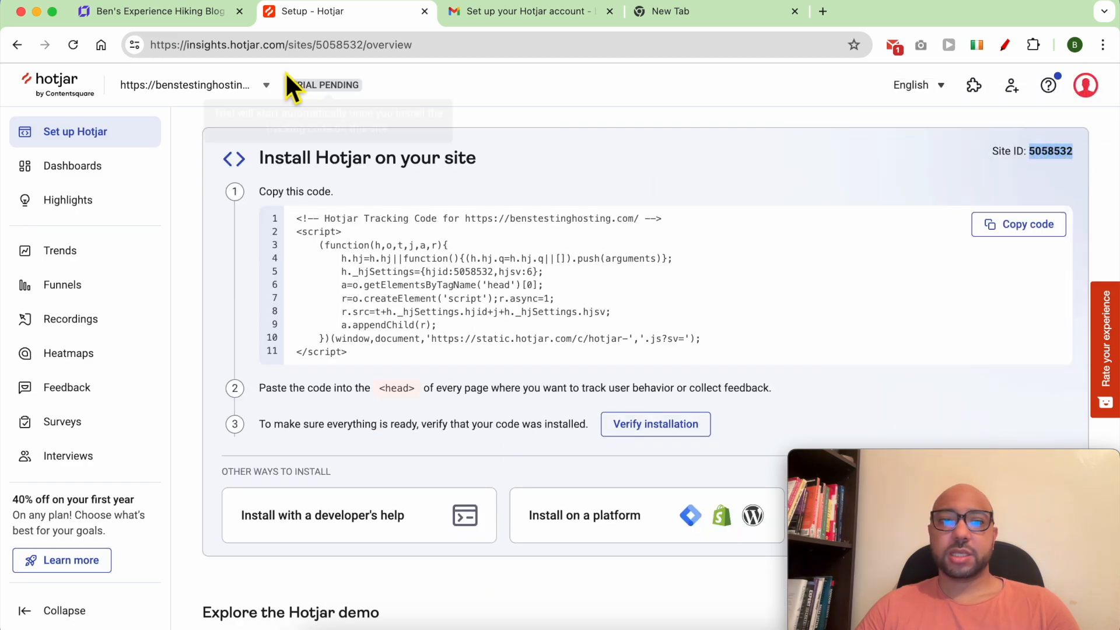
{"action": "left_click", "coordinate": [146, 16]}
{"action": "left_click", "coordinate": [496, 373]}
{"action": "right_click", "coordinate": [495, 377]}
Paste the Hotjar site ID into the integration field and save the changes.
{"action": "left_click", "coordinate": [581, 414]}
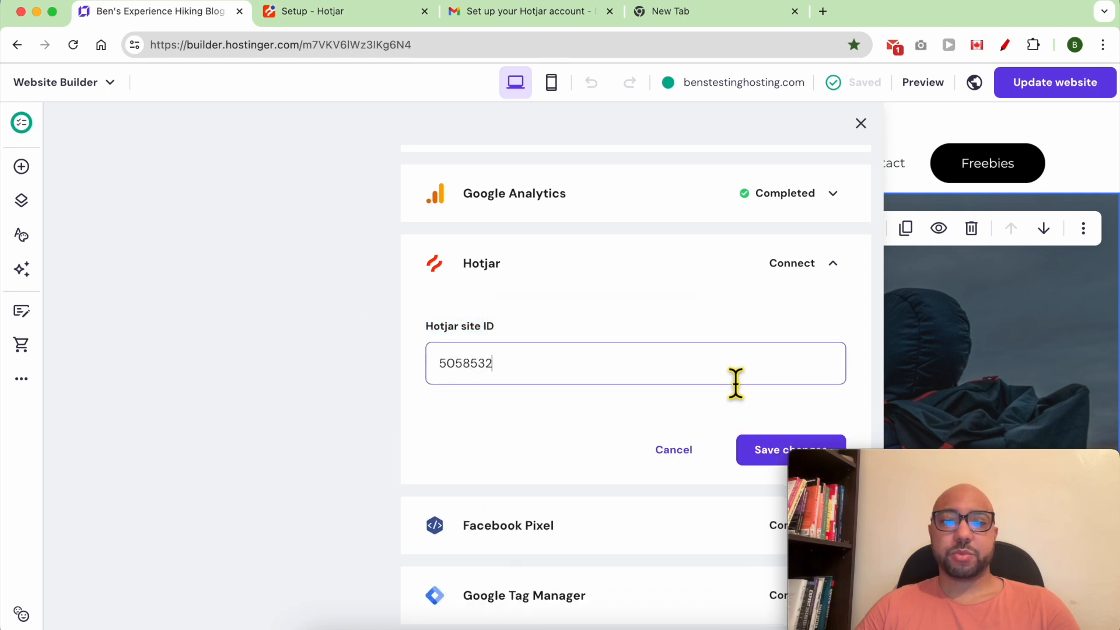
{"action": "left_click_drag", "start_coordinate": [912, 461], "coordinate": [938, 461]}
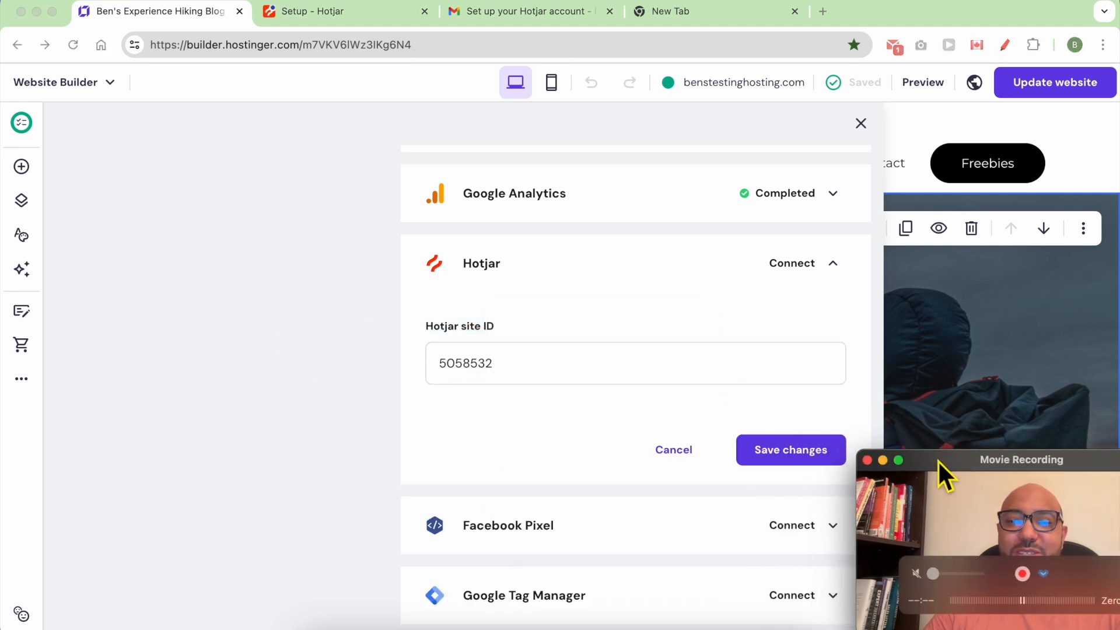
{"action": "left_click", "coordinate": [804, 458]}
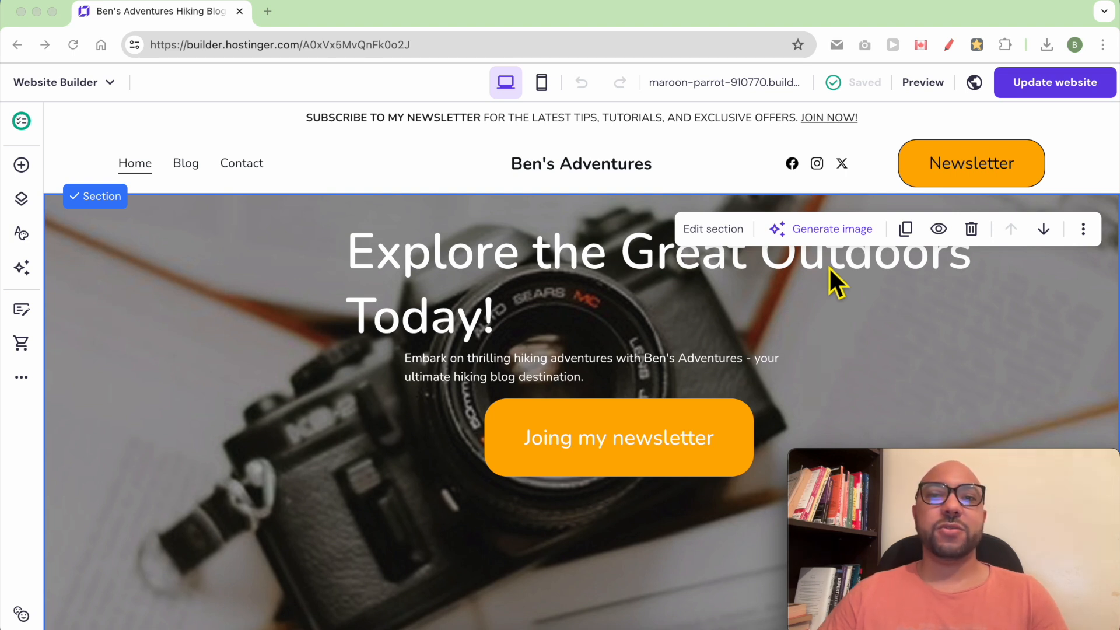
From the Blog panel in Website settings, add a new post to bring up the AI post dialog.
{"action": "left_click", "coordinate": [24, 378]}
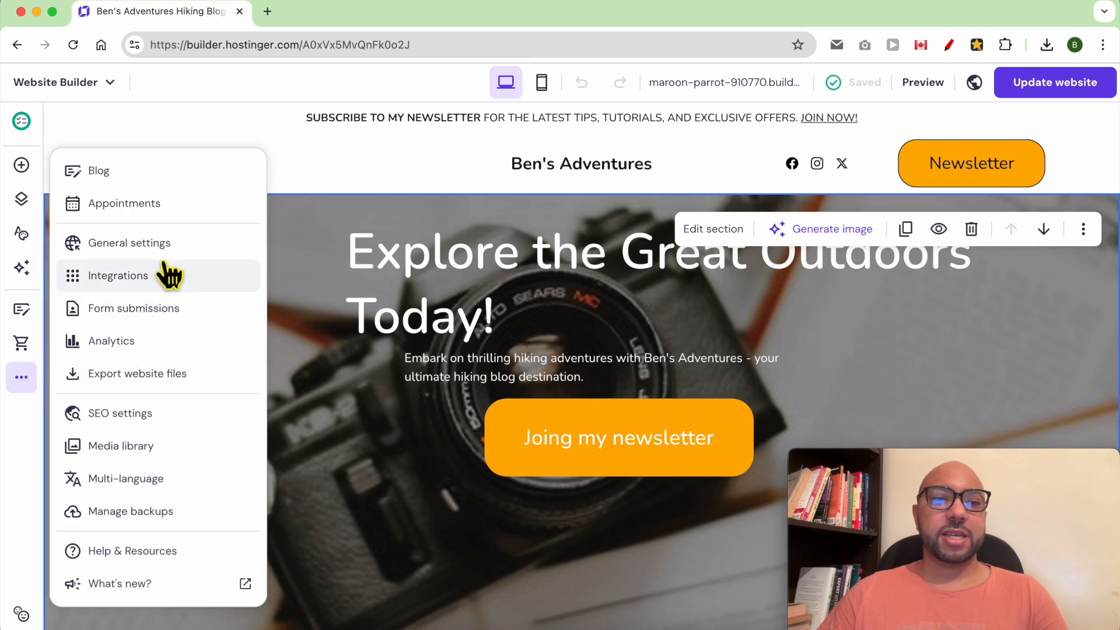
{"action": "left_click", "coordinate": [171, 169]}
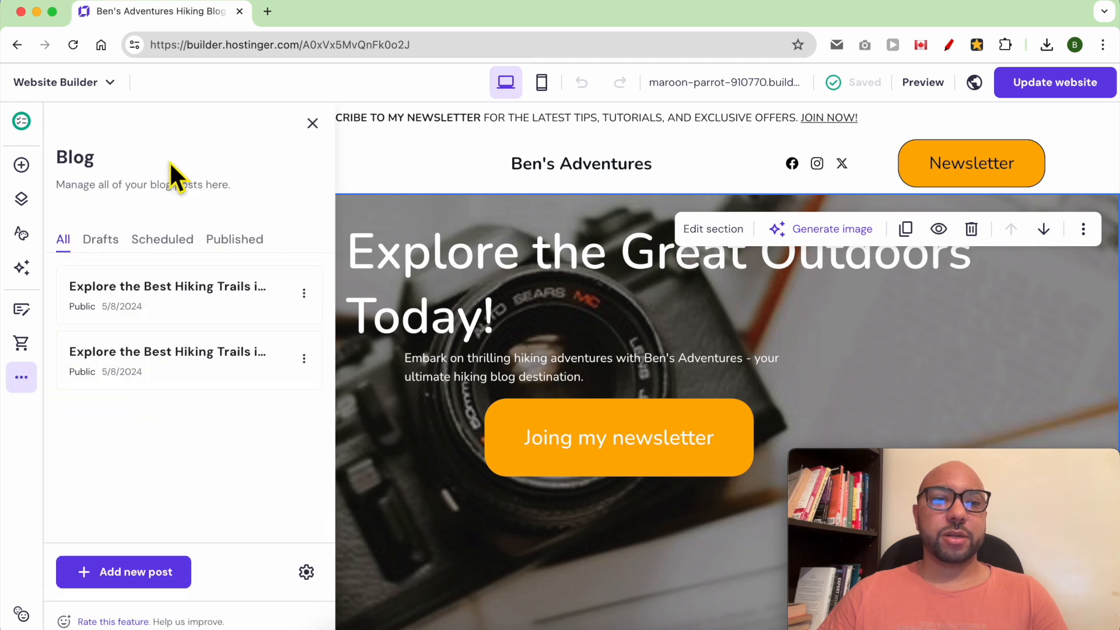
{"action": "left_click", "coordinate": [163, 589]}
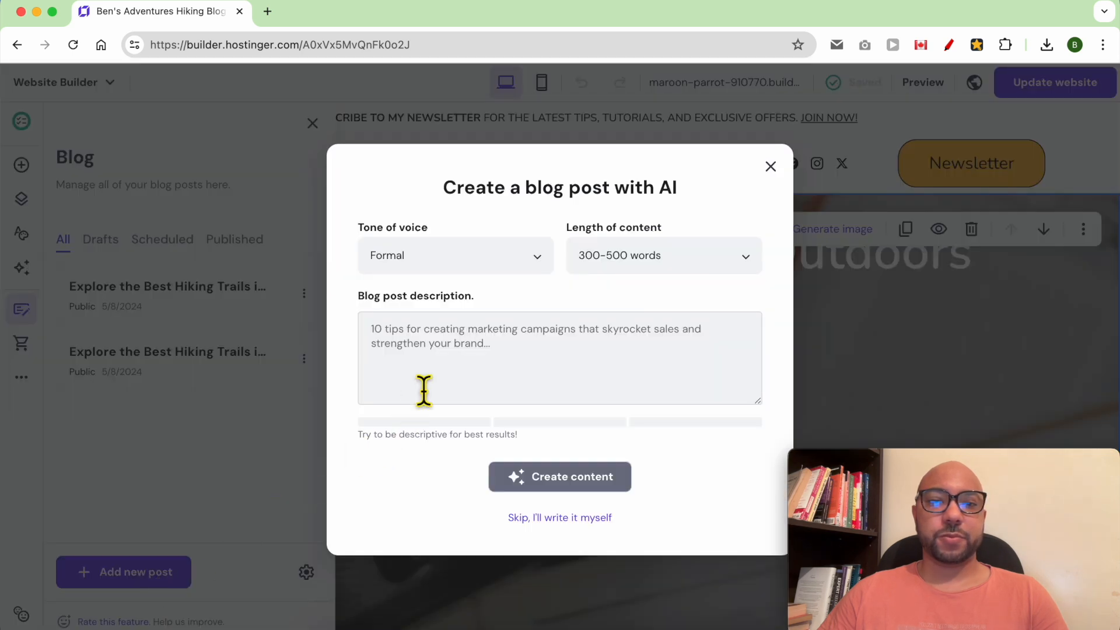
Set the AI post's tone of voice to Casual and its length to 300–500 words.
{"action": "left_click", "coordinate": [436, 271]}
{"action": "left_click", "coordinate": [577, 196]}
{"action": "left_click_drag", "start_coordinate": [708, 191], "coordinate": [631, 190]}
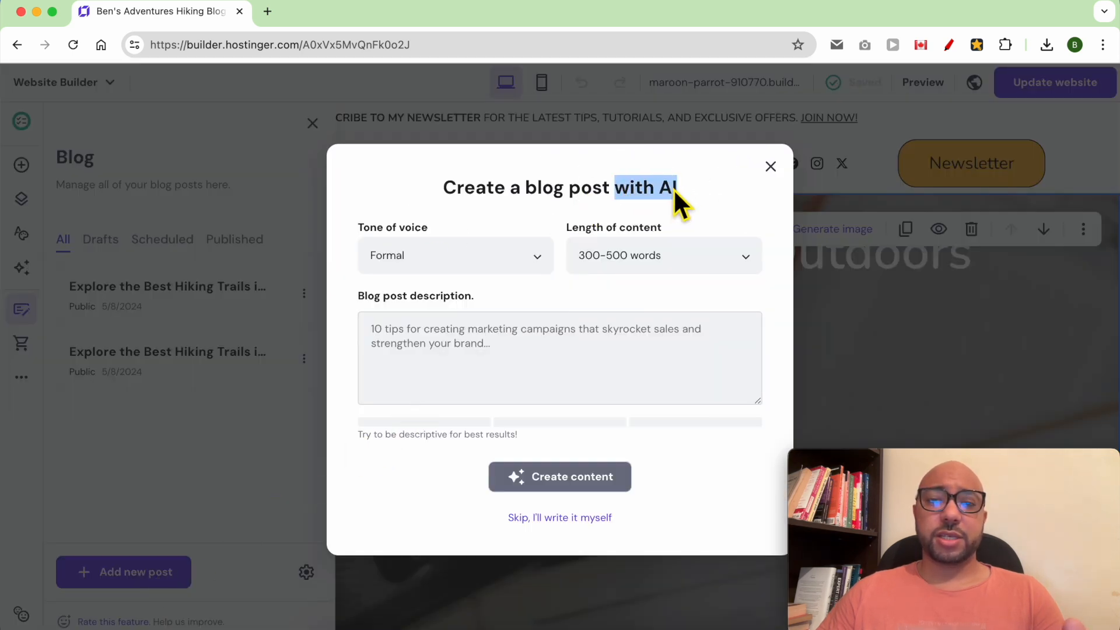
{"action": "left_click", "coordinate": [670, 491]}
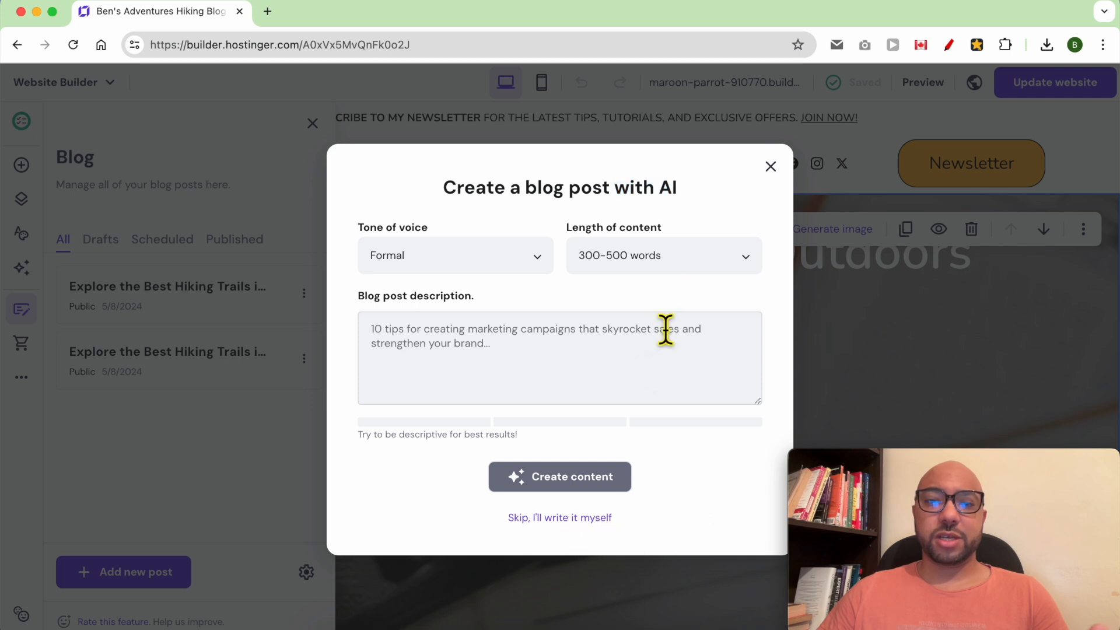
{"action": "double_click", "coordinate": [665, 190]}
{"action": "left_click", "coordinate": [416, 265]}
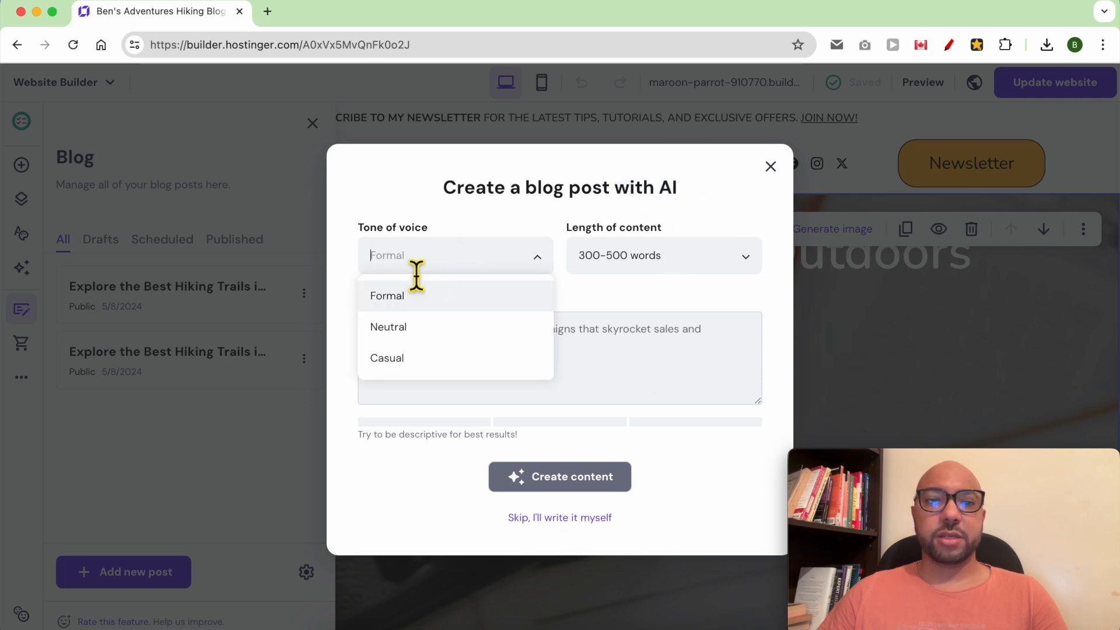
{"action": "left_click", "coordinate": [425, 366]}
{"action": "left_click", "coordinate": [636, 271]}
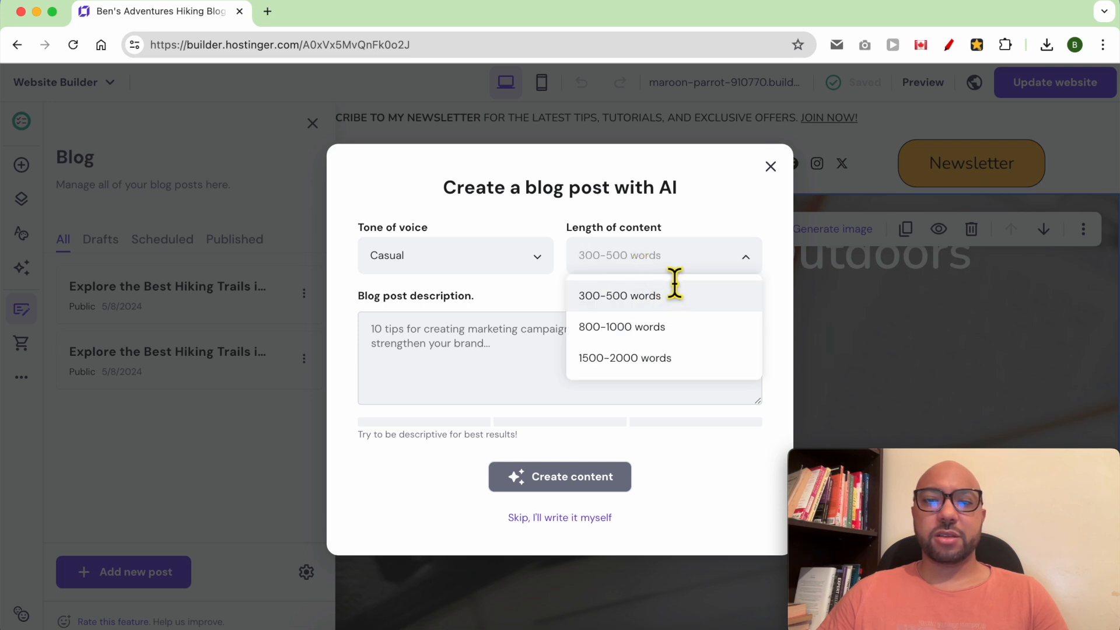
{"action": "left_click", "coordinate": [649, 296]}
Describe the post as '10 Hiking Essentials Checklist: what to bring on a hike' and generate the content.
{"action": "left_click", "coordinate": [462, 377]}
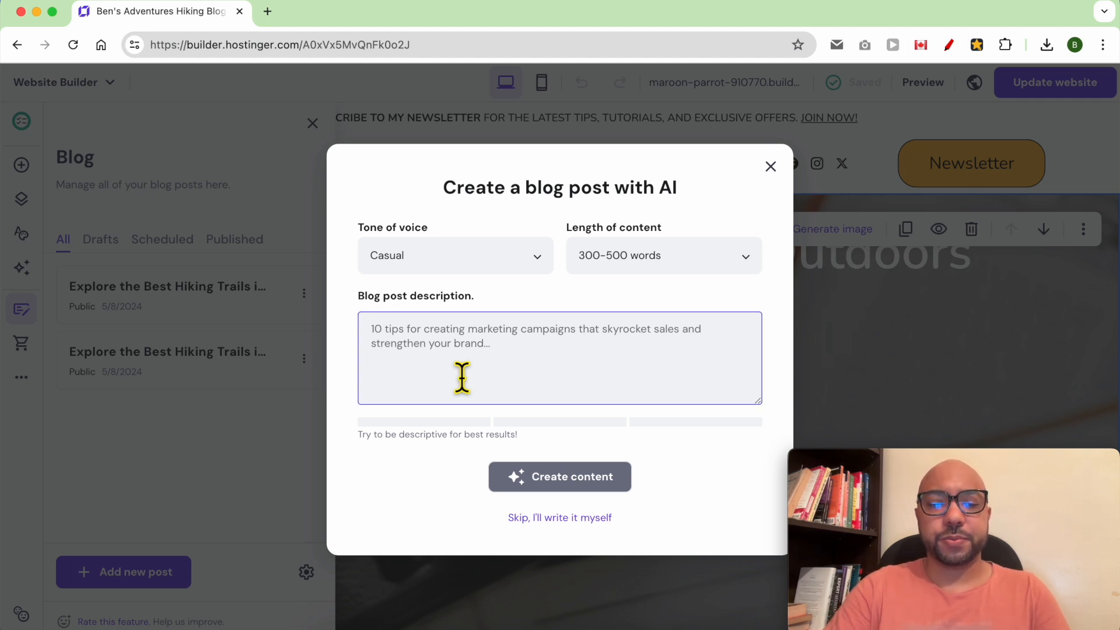
{"action": "key", "text": "super+v"}
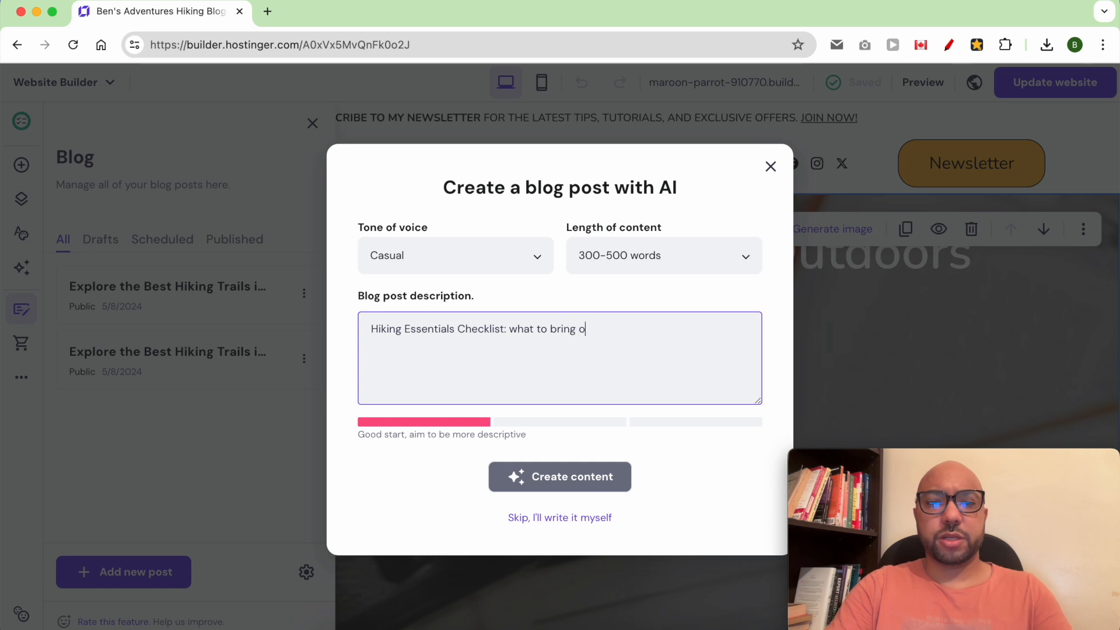
{"action": "type", "text": "o bring on a hike"}
{"action": "left_click", "coordinate": [478, 439]}
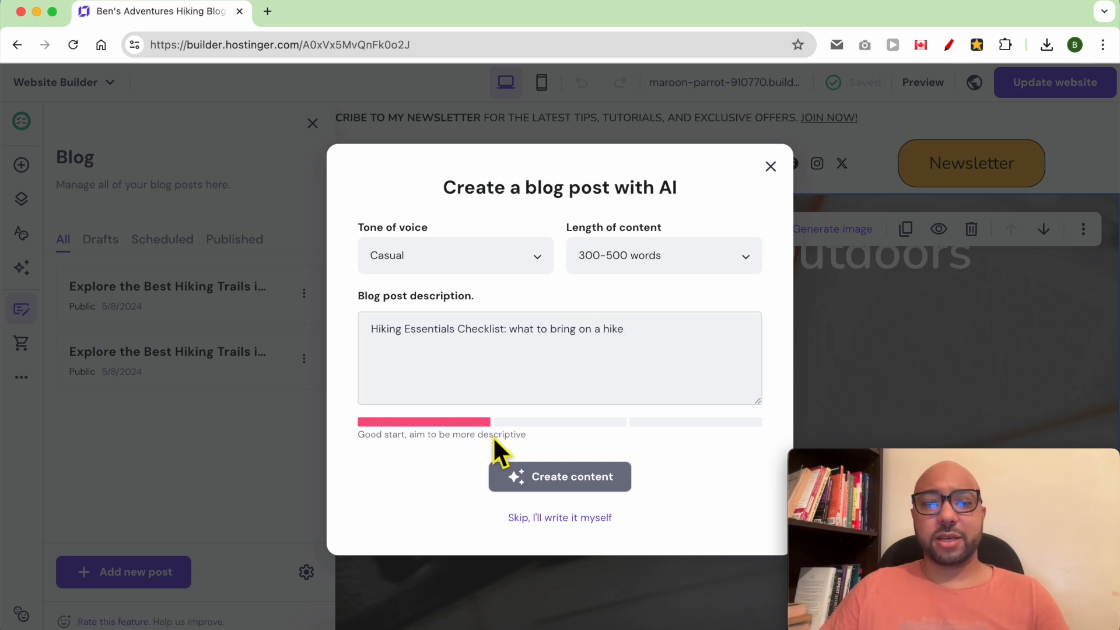
{"action": "left_click", "coordinate": [655, 338]}
{"action": "key", "text": "super+Left"}
{"action": "type", "text": "10"}
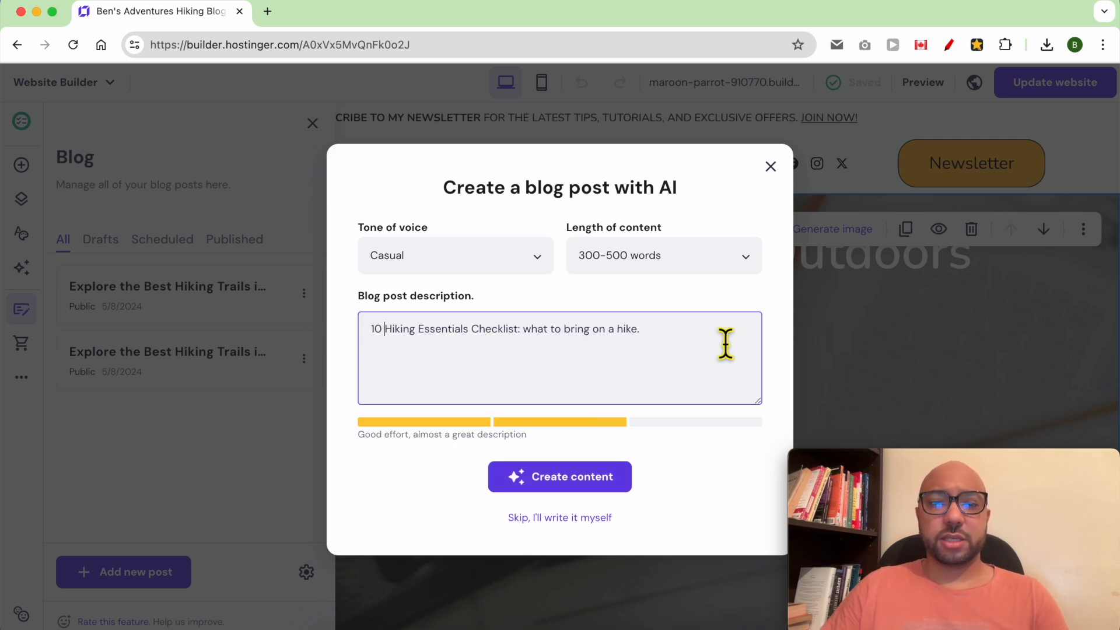
{"action": "key", "text": "super+Right"}
{"action": "key", "text": "BackSpace"}
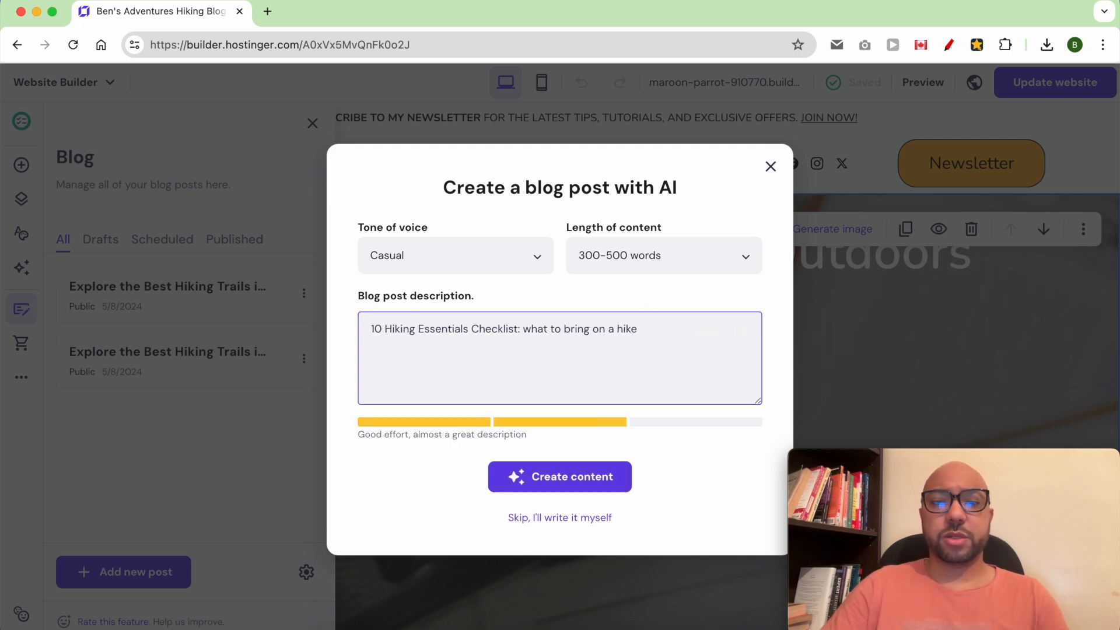
{"action": "left_click", "coordinate": [565, 482]}
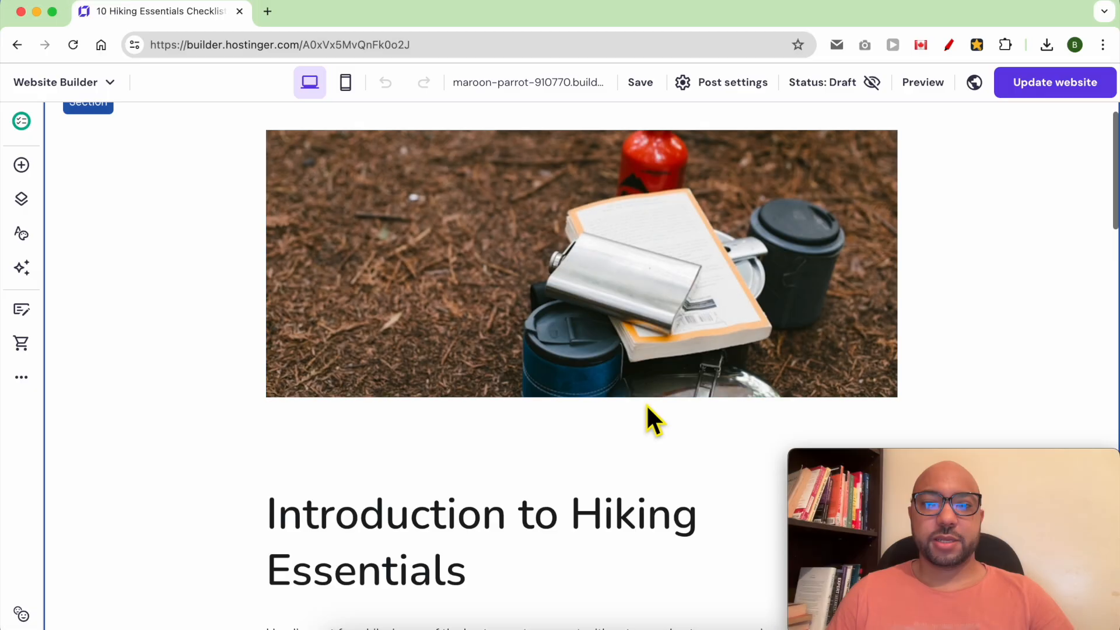
{"action": "scroll", "coordinate": [445, 395], "scroll_direction": "up", "scroll_amount": 3}
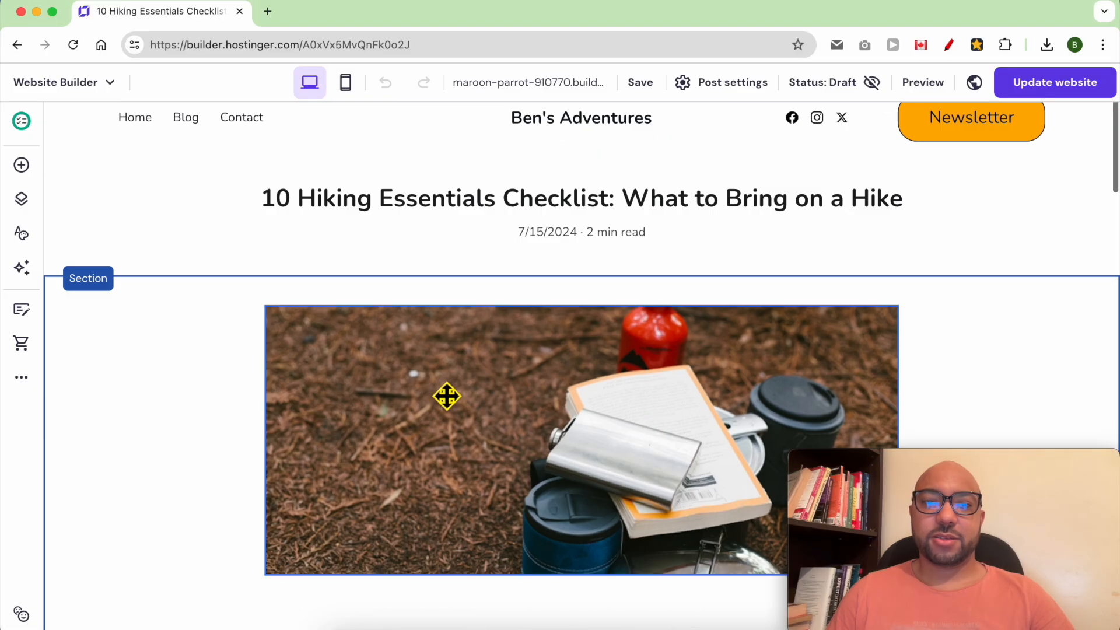
Review the generated hiking checklist post down to the Emergency Shelter paragraph.
{"action": "scroll", "coordinate": [461, 359], "scroll_direction": "down", "scroll_amount": 3}
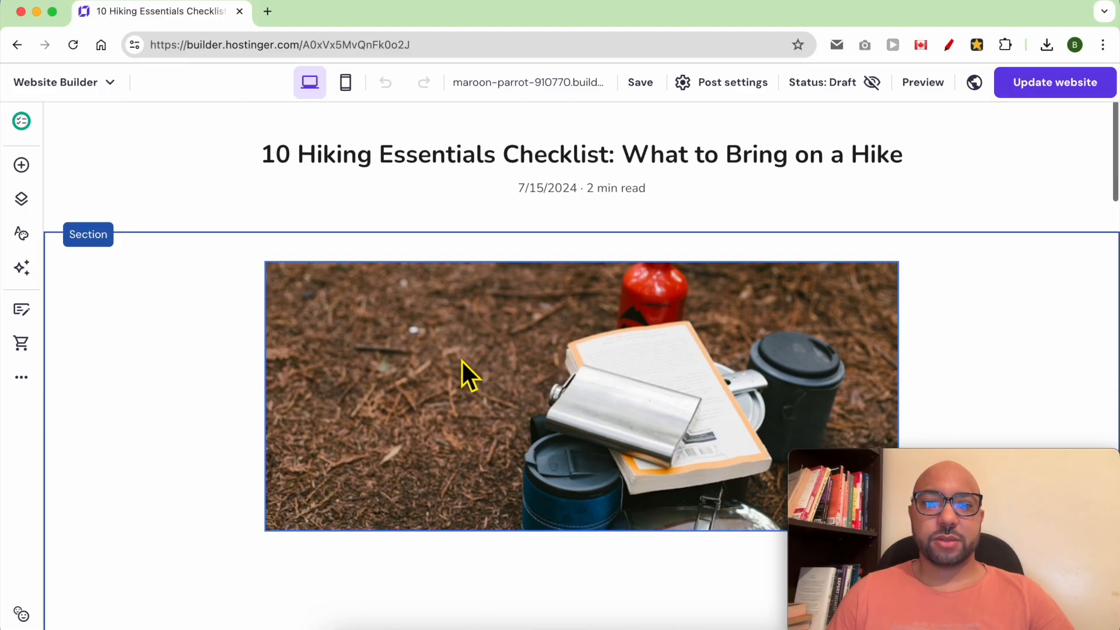
{"action": "scroll", "coordinate": [462, 361], "scroll_direction": "down", "scroll_amount": 5}
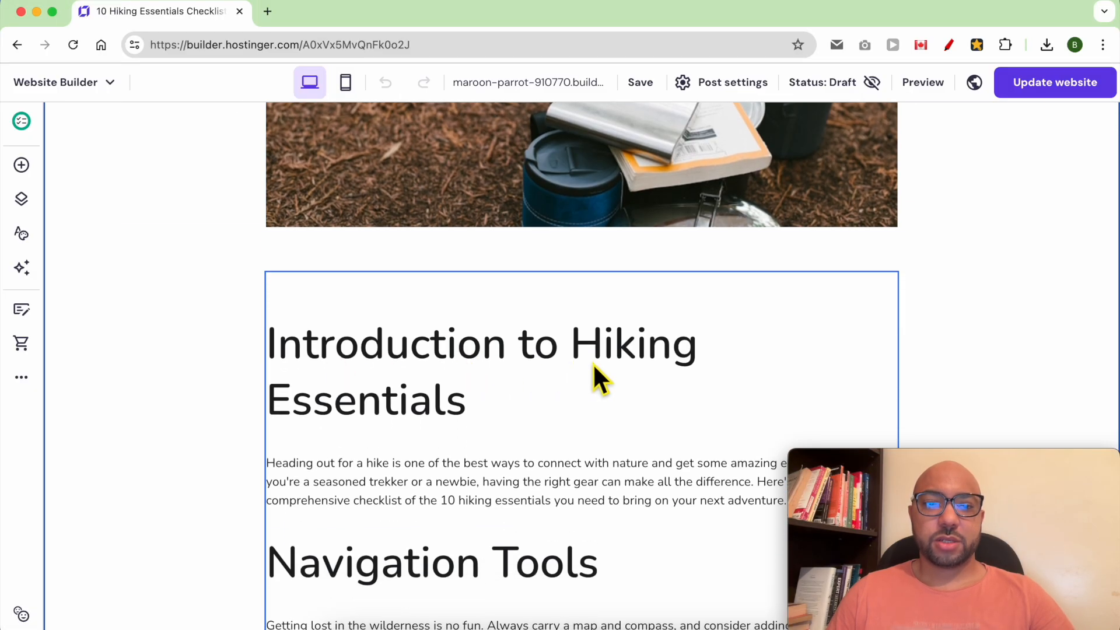
{"action": "scroll", "coordinate": [357, 415], "scroll_direction": "down", "scroll_amount": 3}
{"action": "scroll", "coordinate": [358, 418], "scroll_direction": "down", "scroll_amount": 6}
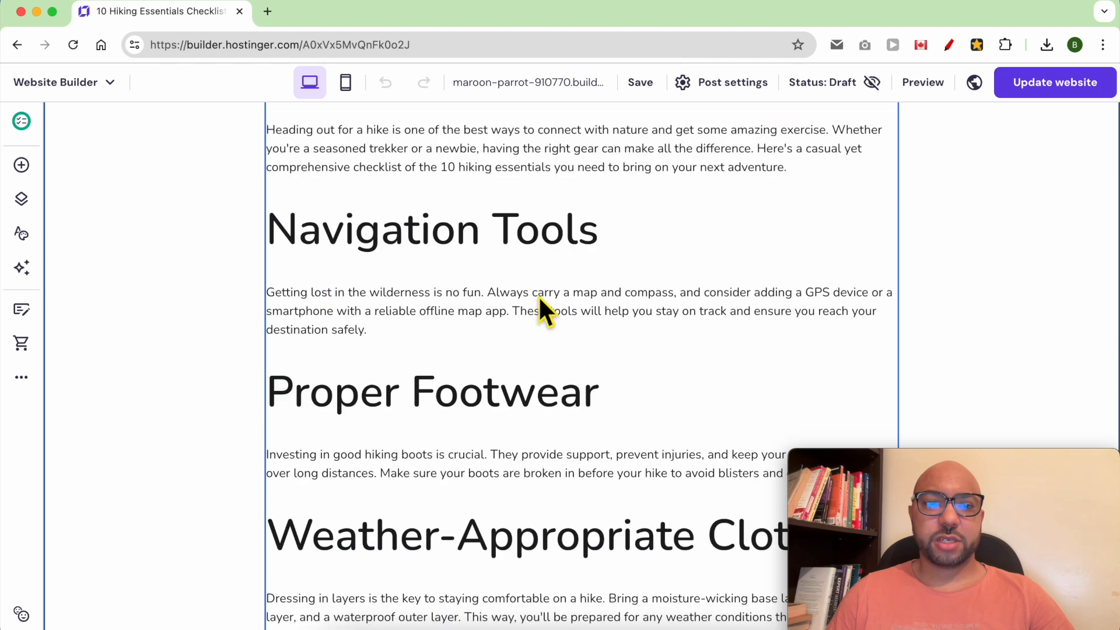
{"action": "scroll", "coordinate": [496, 428], "scroll_direction": "down", "scroll_amount": 5}
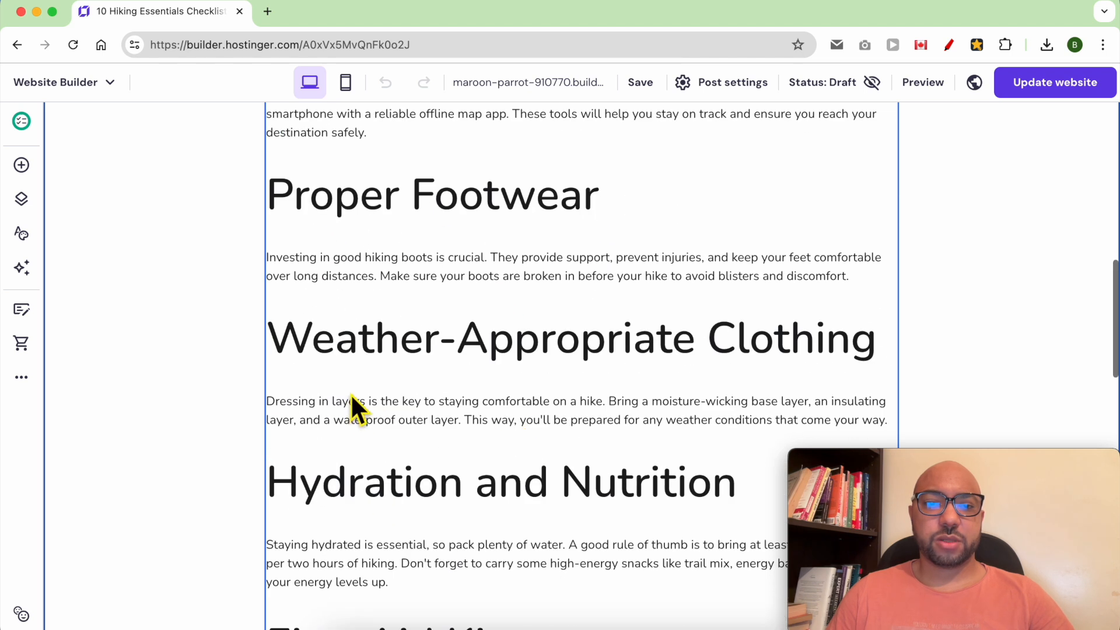
{"action": "scroll", "coordinate": [634, 396], "scroll_direction": "down", "scroll_amount": 3}
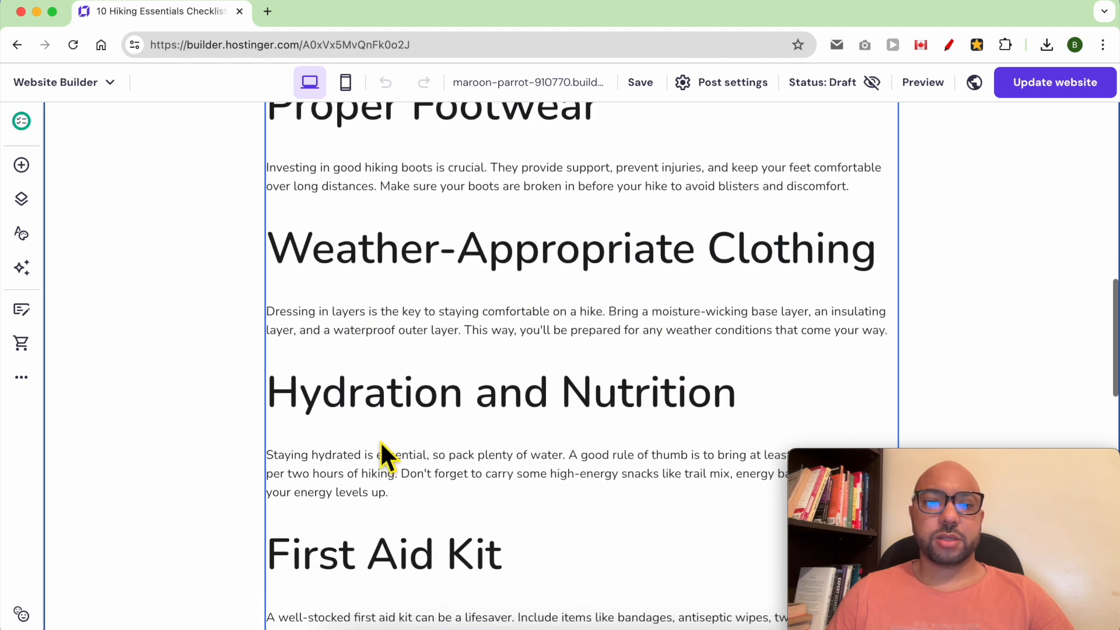
{"action": "scroll", "coordinate": [351, 433], "scroll_direction": "down", "scroll_amount": 6}
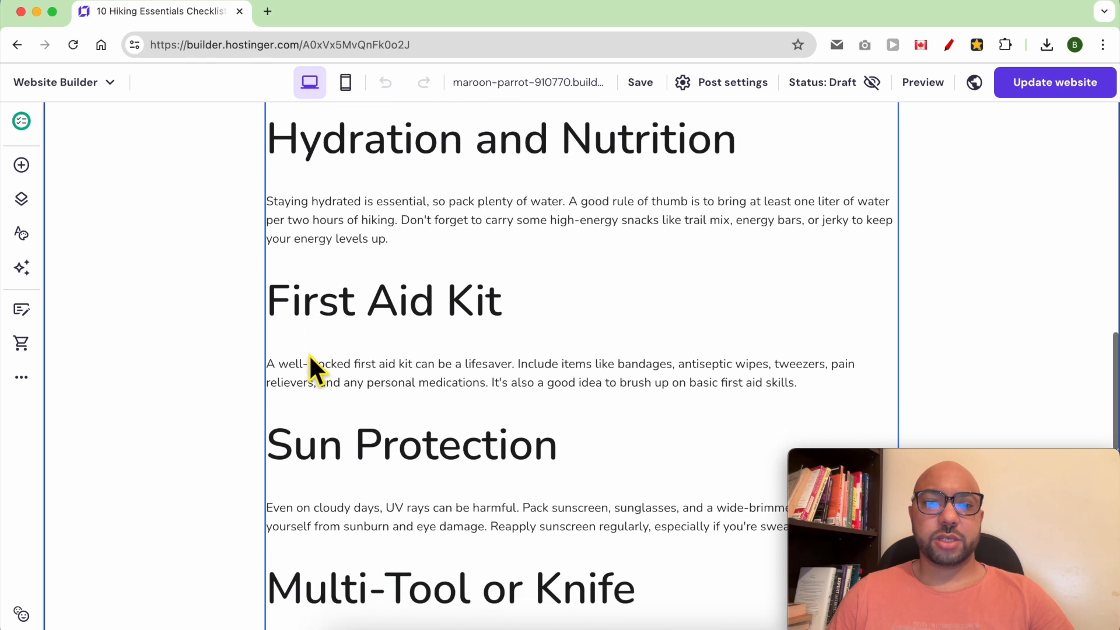
{"action": "scroll", "coordinate": [484, 351], "scroll_direction": "down", "scroll_amount": 5}
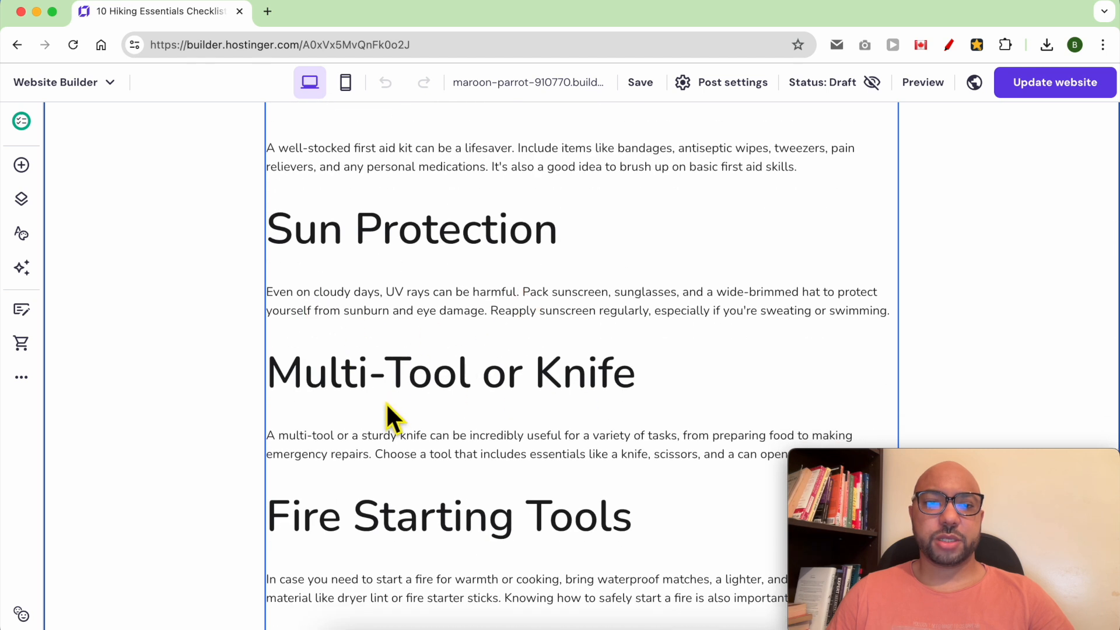
{"action": "scroll", "coordinate": [563, 422], "scroll_direction": "down", "scroll_amount": 4}
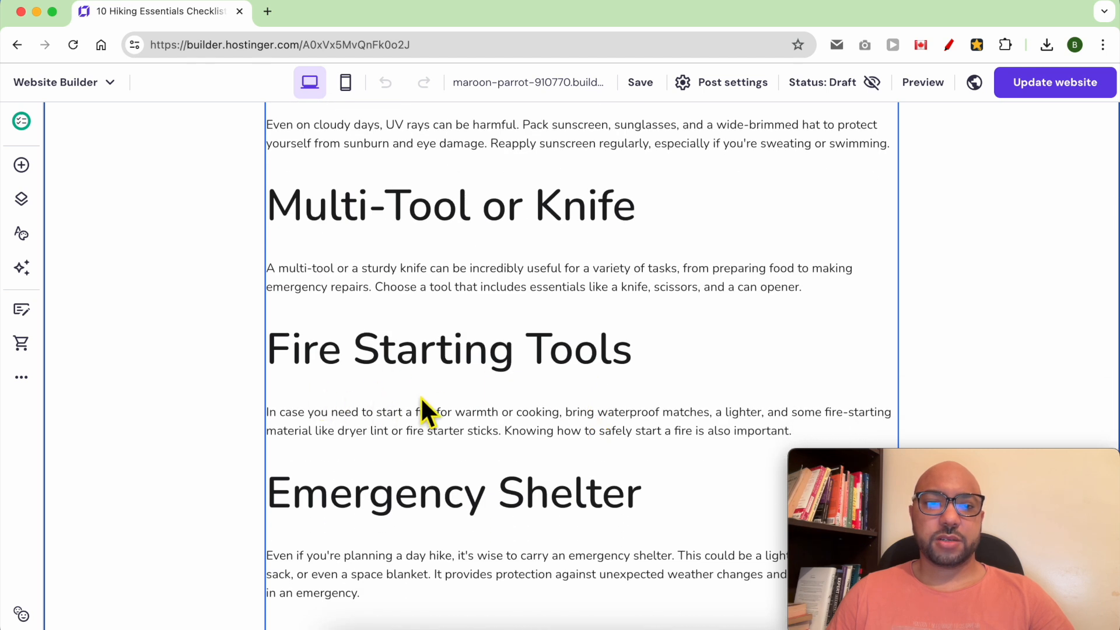
{"action": "scroll", "coordinate": [549, 382], "scroll_direction": "down", "scroll_amount": 6}
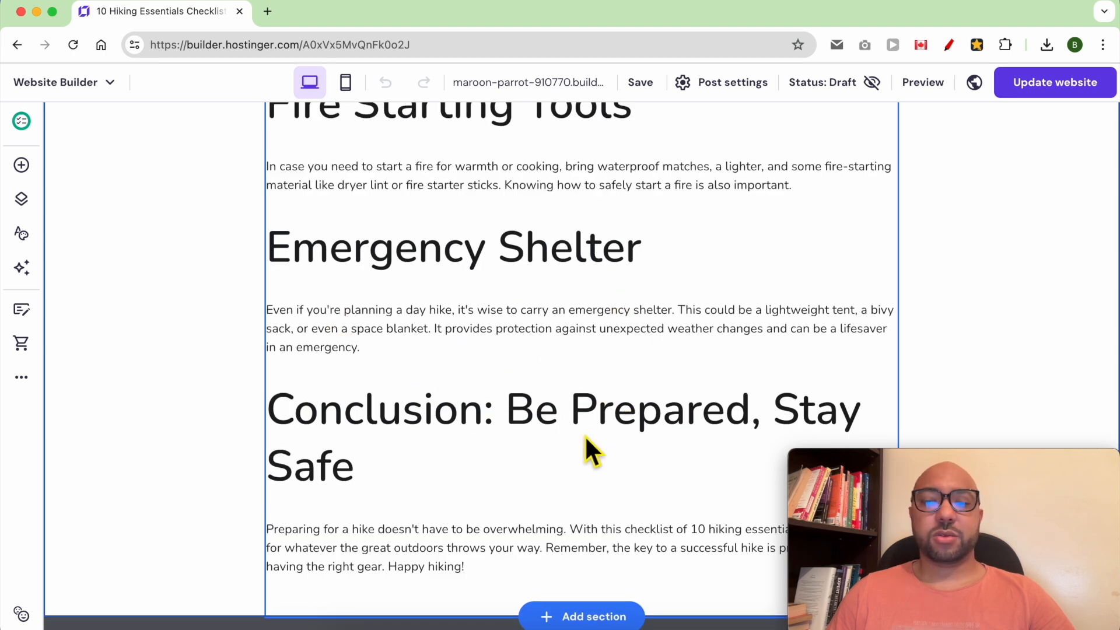
{"action": "scroll", "coordinate": [586, 437], "scroll_direction": "up", "scroll_amount": 20}
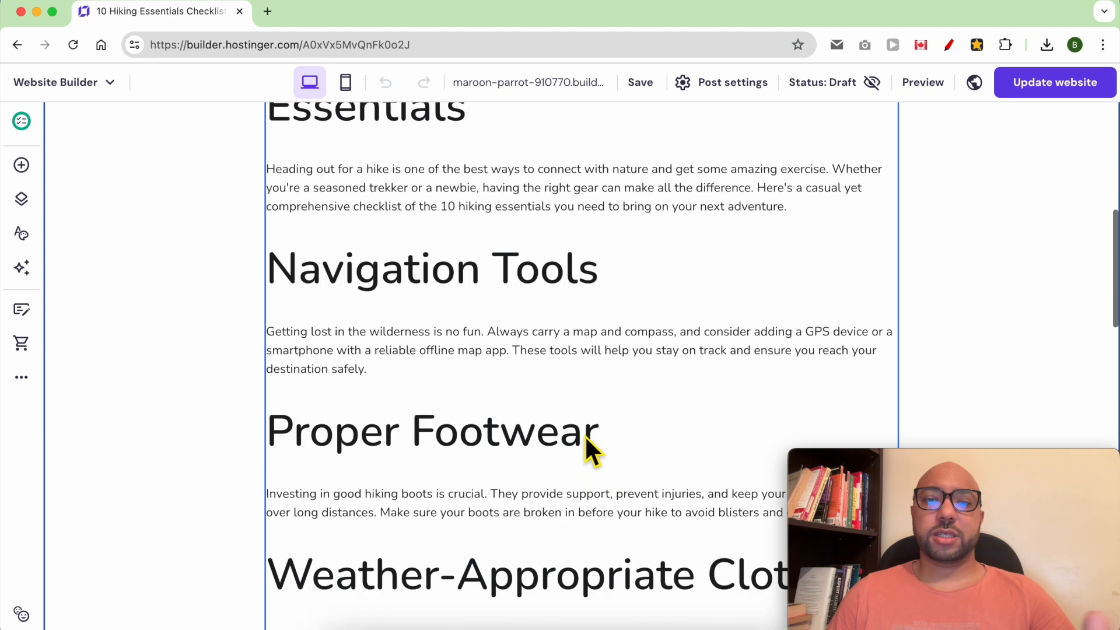
{"action": "scroll", "coordinate": [586, 438], "scroll_direction": "up", "scroll_amount": 12}
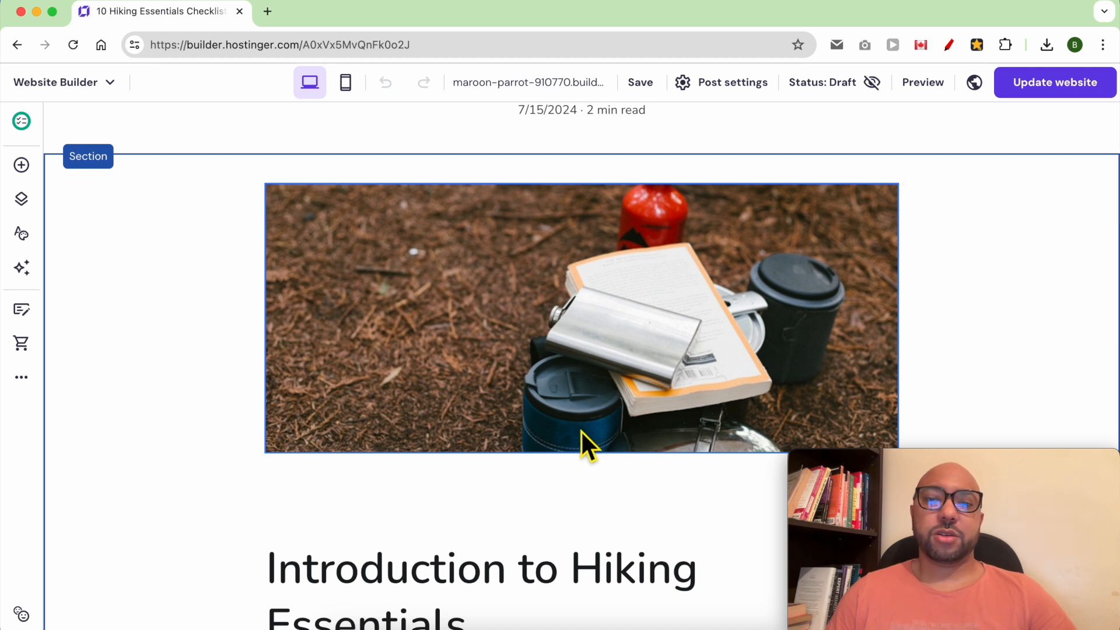
{"action": "scroll", "coordinate": [489, 417], "scroll_direction": "down", "scroll_amount": 20}
{"action": "triple_click", "coordinate": [412, 365]}
{"action": "triple_click", "coordinate": [412, 365]}
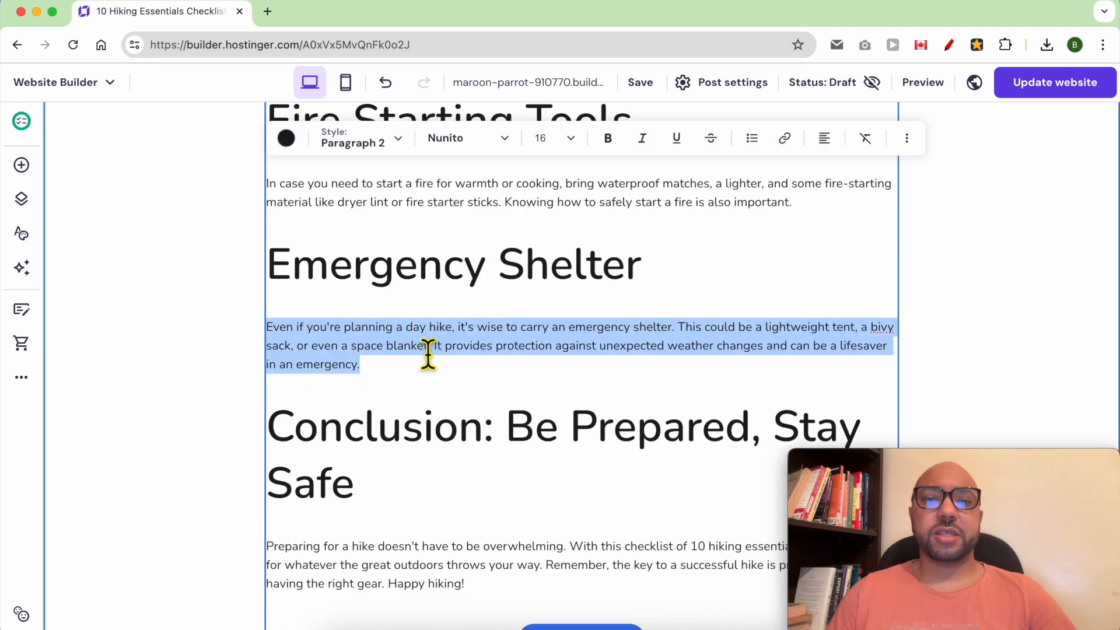
{"action": "scroll", "coordinate": [438, 371], "scroll_direction": "up", "scroll_amount": 20}
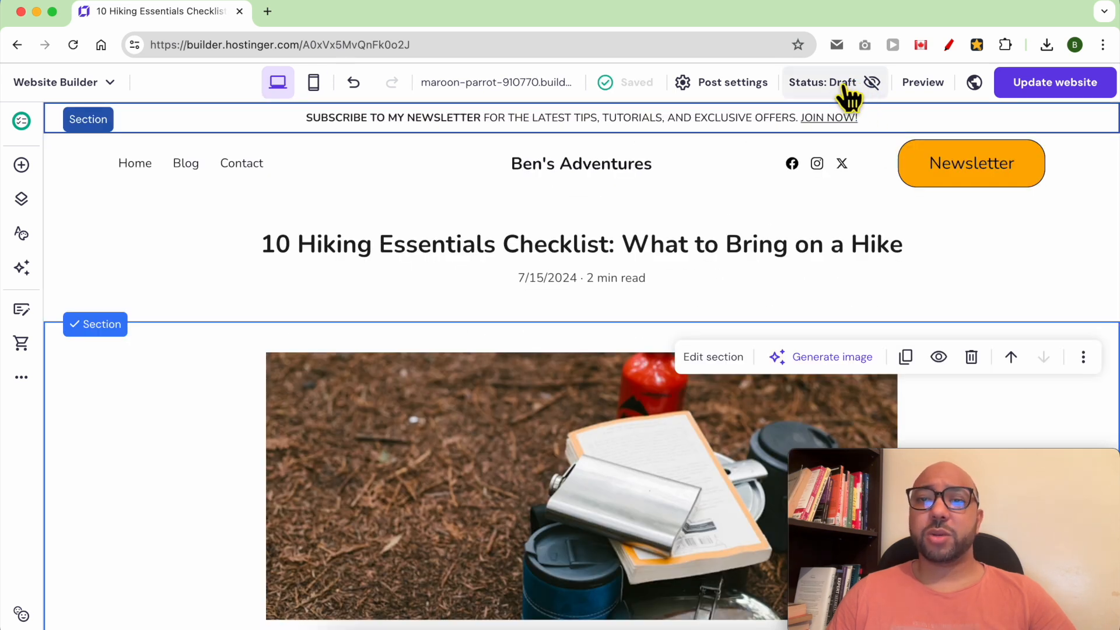
Set the post to Public, update the website, and view the live site.
{"action": "left_click", "coordinate": [846, 87]}
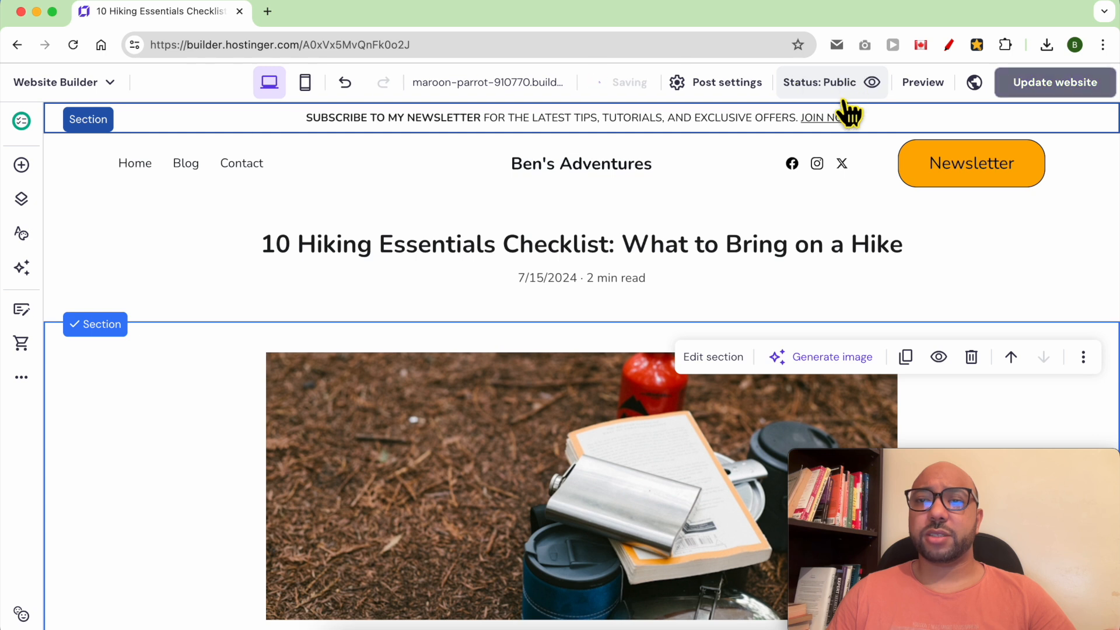
{"action": "left_click", "coordinate": [1035, 86]}
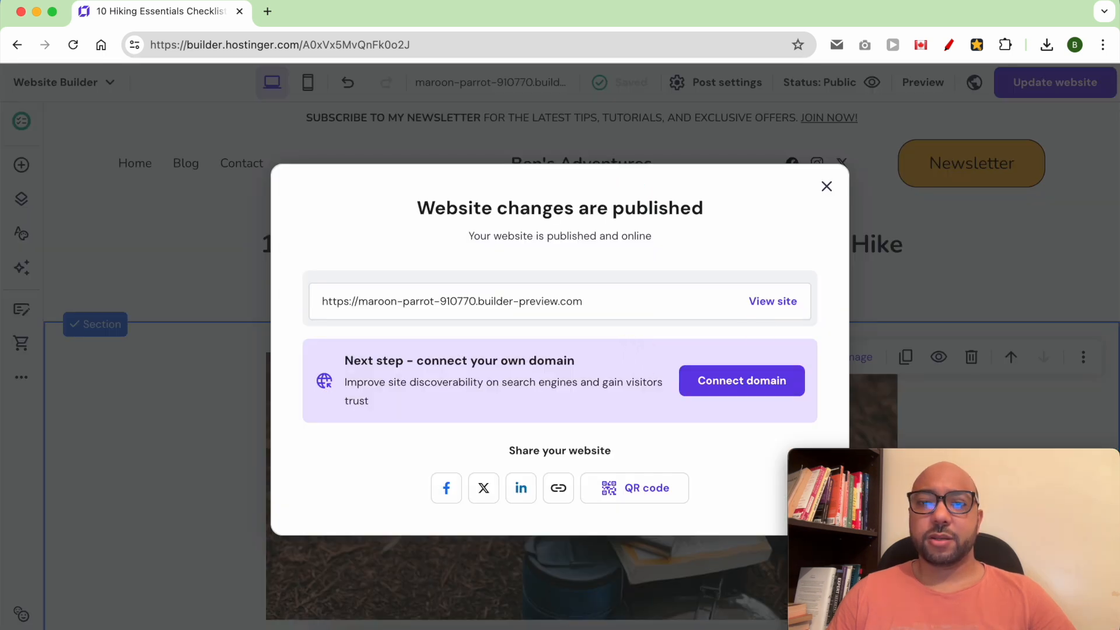
{"action": "left_click", "coordinate": [767, 300]}
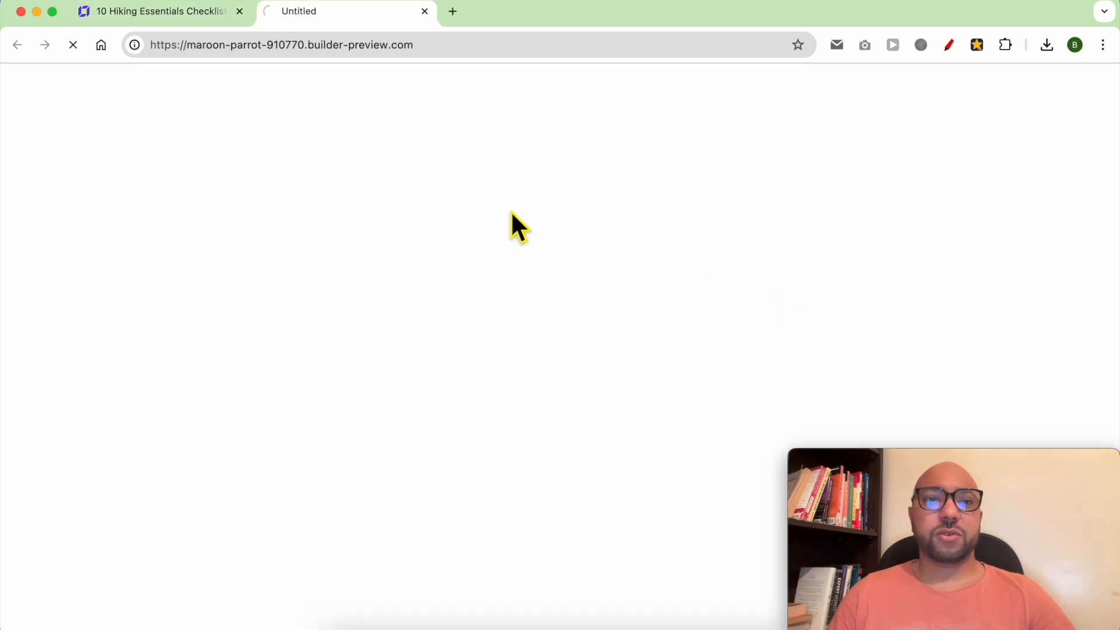
Read the 10 Hiking Essentials Checklist post on the live site, then return to the builder editor.
{"action": "left_click", "coordinate": [164, 124]}
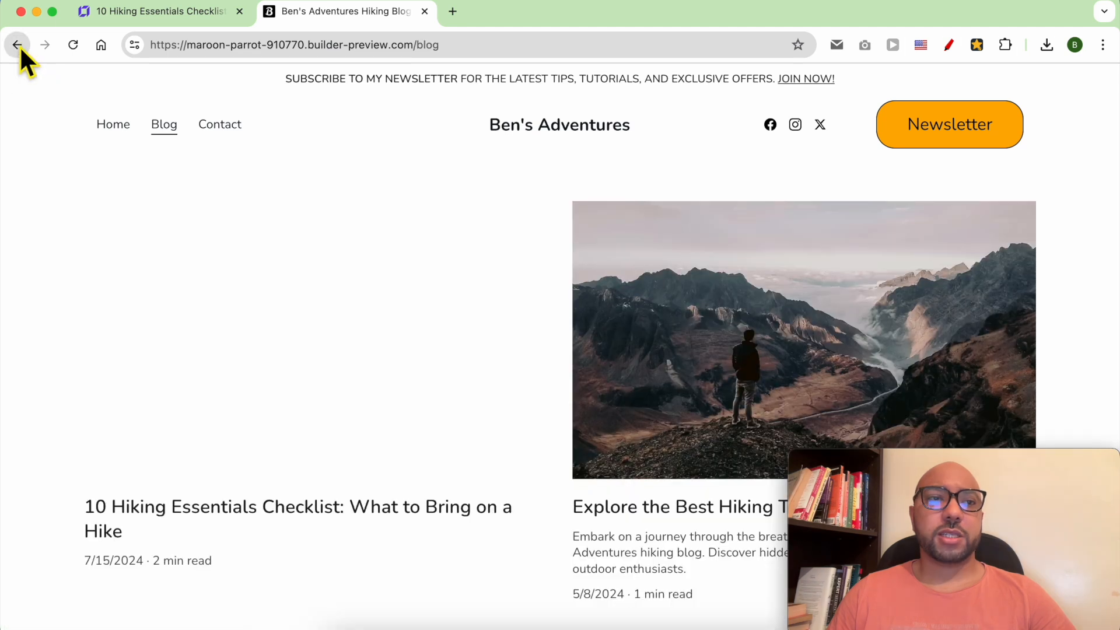
{"action": "left_click", "coordinate": [17, 45]}
{"action": "scroll", "coordinate": [592, 288], "scroll_direction": "down", "scroll_amount": 10}
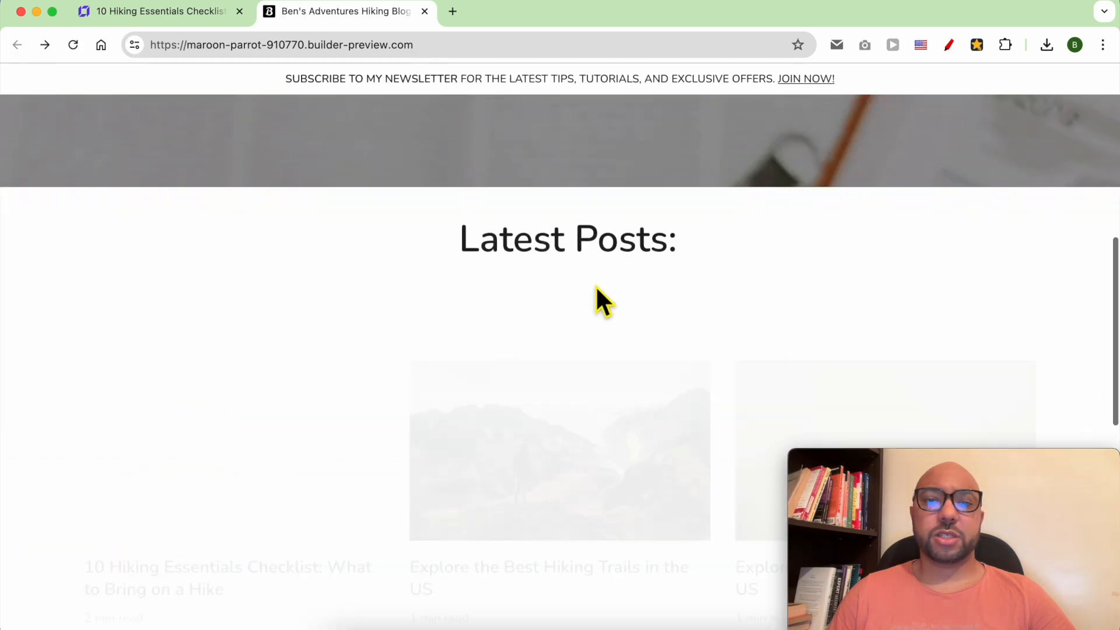
{"action": "scroll", "coordinate": [596, 285], "scroll_direction": "up", "scroll_amount": 2}
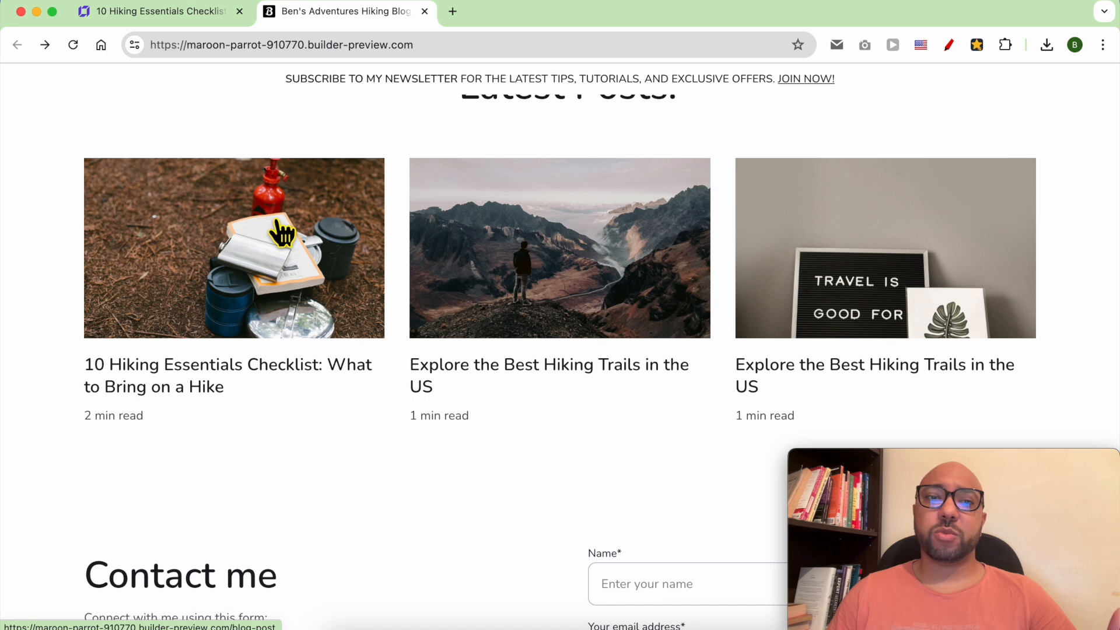
{"action": "scroll", "coordinate": [306, 261], "scroll_direction": "up", "scroll_amount": 1}
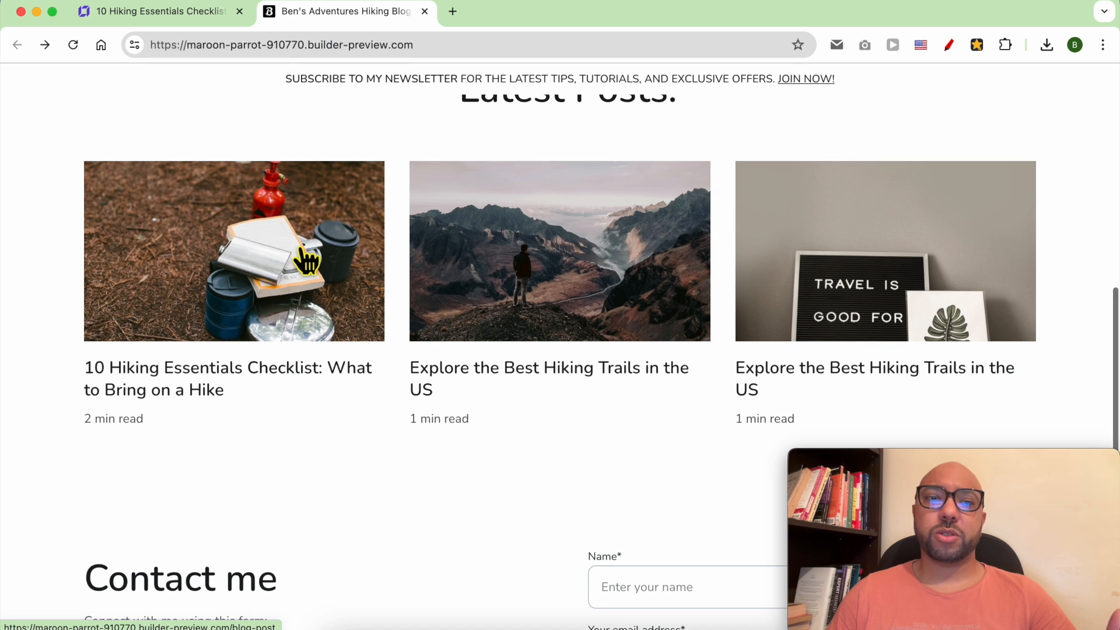
{"action": "left_click", "coordinate": [243, 233]}
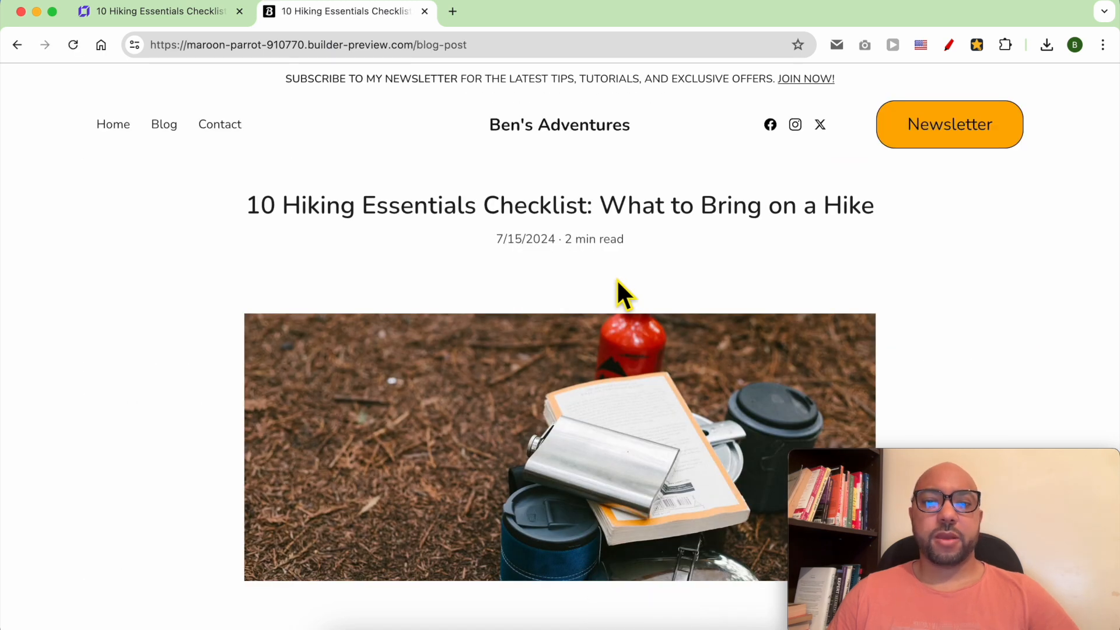
{"action": "scroll", "coordinate": [617, 279], "scroll_direction": "down", "scroll_amount": 3}
{"action": "scroll", "coordinate": [618, 278], "scroll_direction": "down", "scroll_amount": 15}
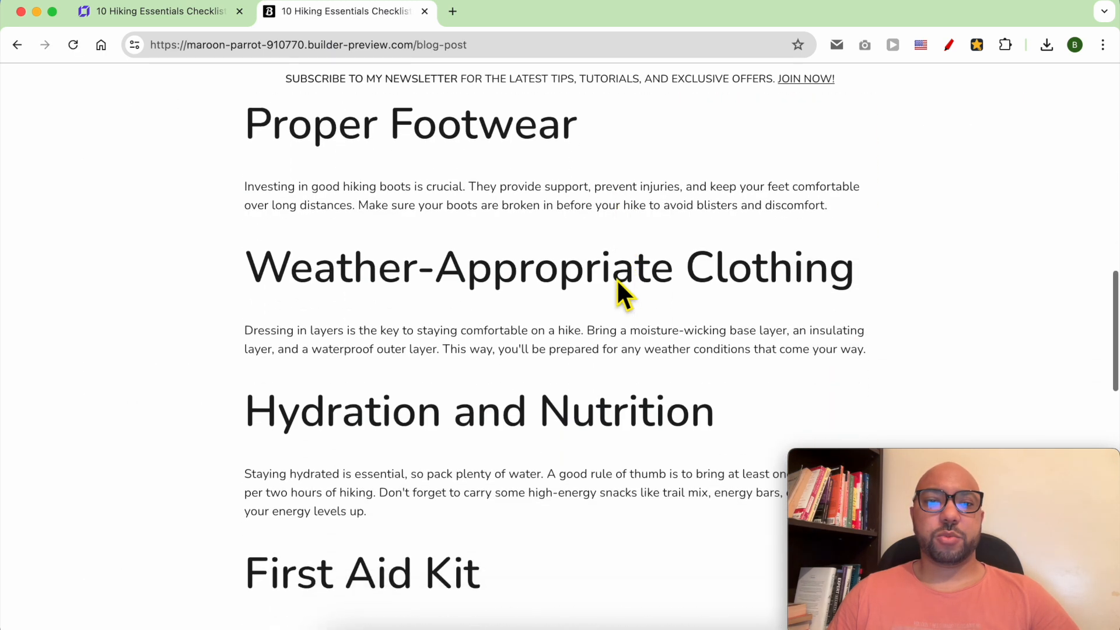
{"action": "scroll", "coordinate": [618, 279], "scroll_direction": "down", "scroll_amount": 15}
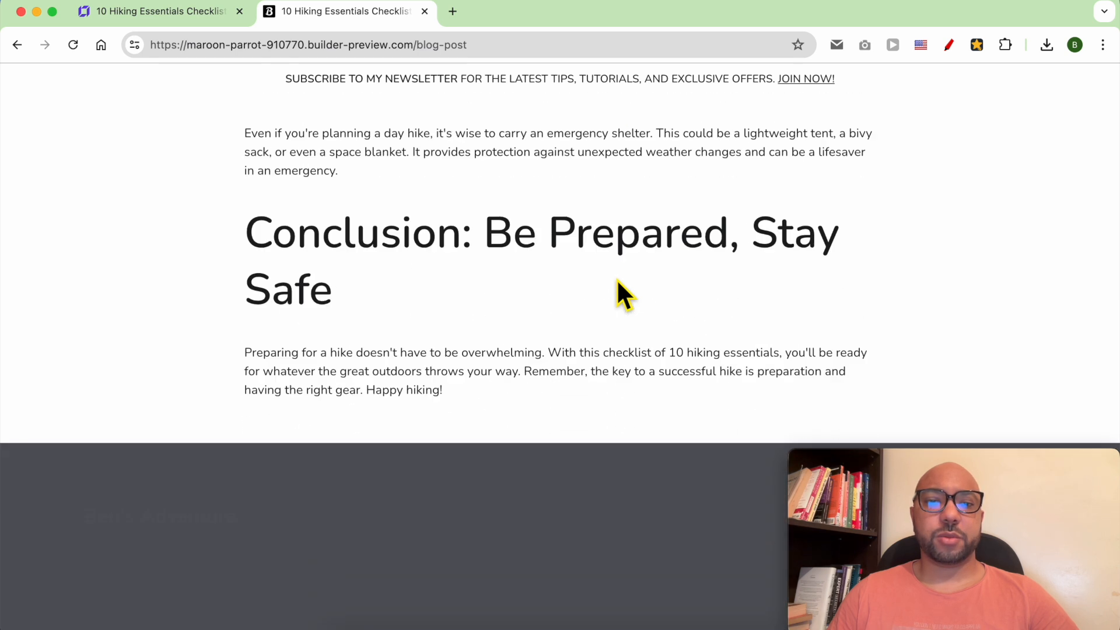
{"action": "left_click_drag", "start_coordinate": [614, 284], "coordinate": [490, 195]}
{"action": "left_click", "coordinate": [490, 195]}
{"action": "left_click", "coordinate": [163, 10]}
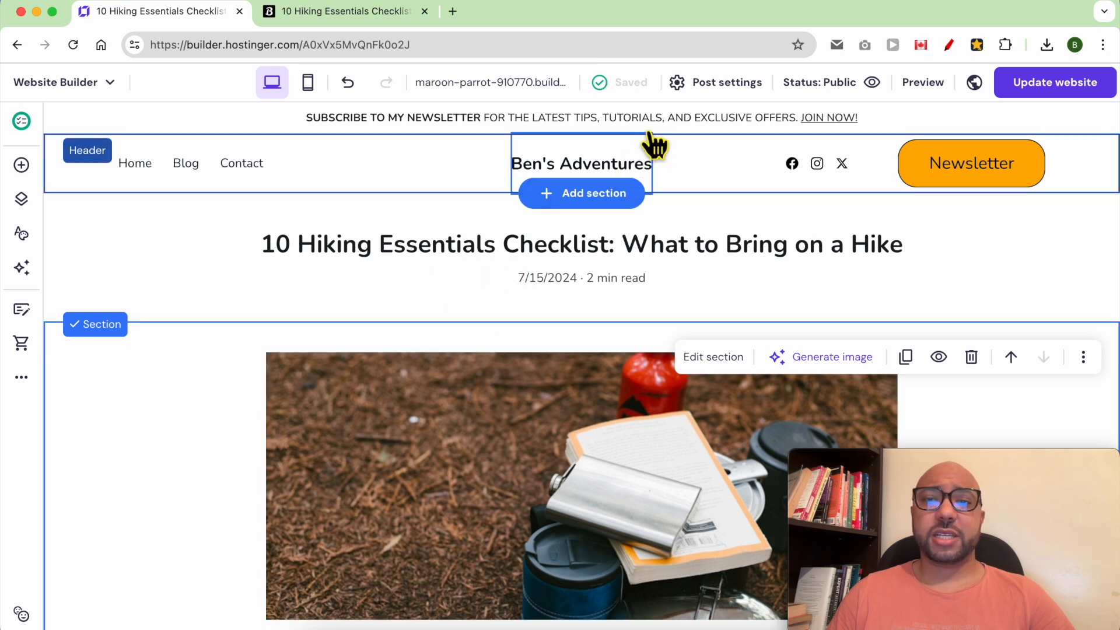
Tag the hiking essentials post with a new 'Tips' category, save it, and publish the website.
{"action": "left_click", "coordinate": [727, 87]}
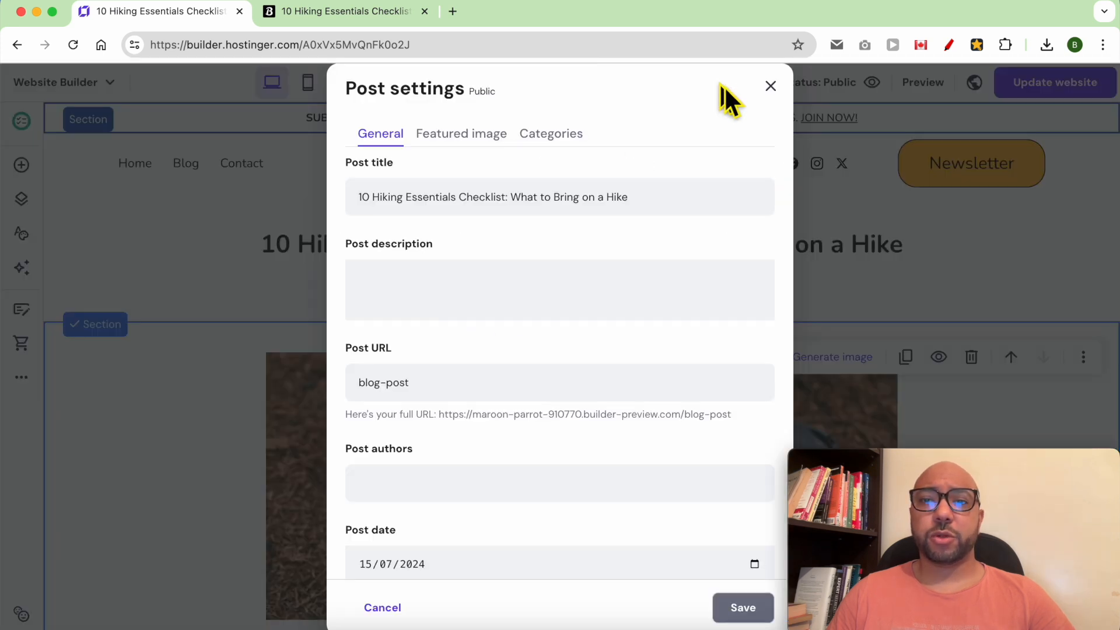
{"action": "left_click", "coordinate": [551, 134]}
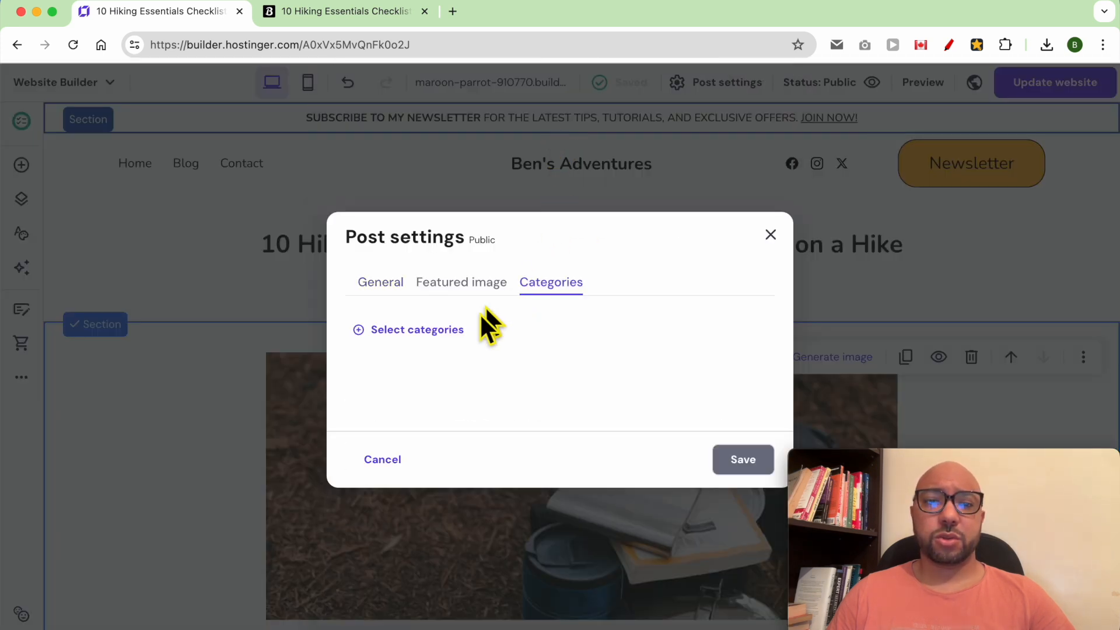
{"action": "left_click", "coordinate": [415, 339]}
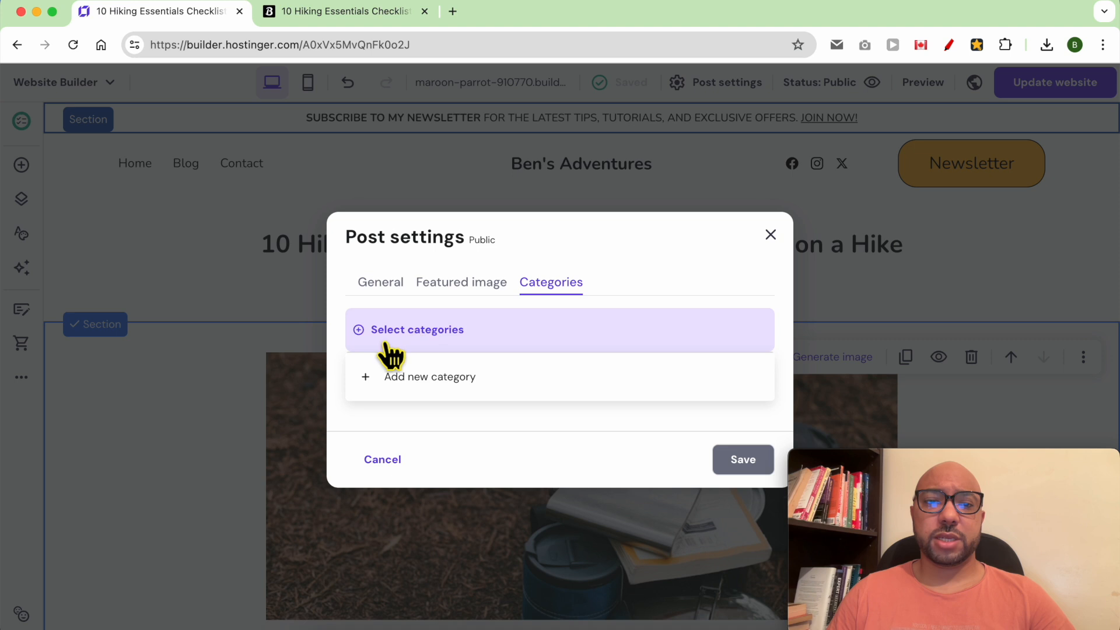
{"action": "left_click", "coordinate": [437, 385]}
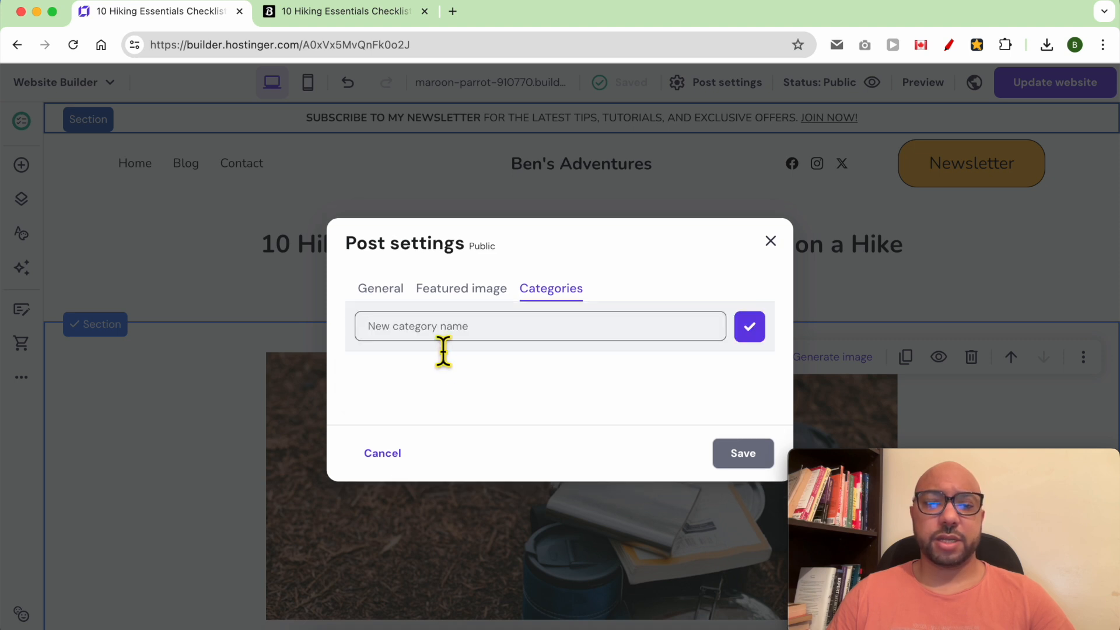
{"action": "type", "text": "Tips"}
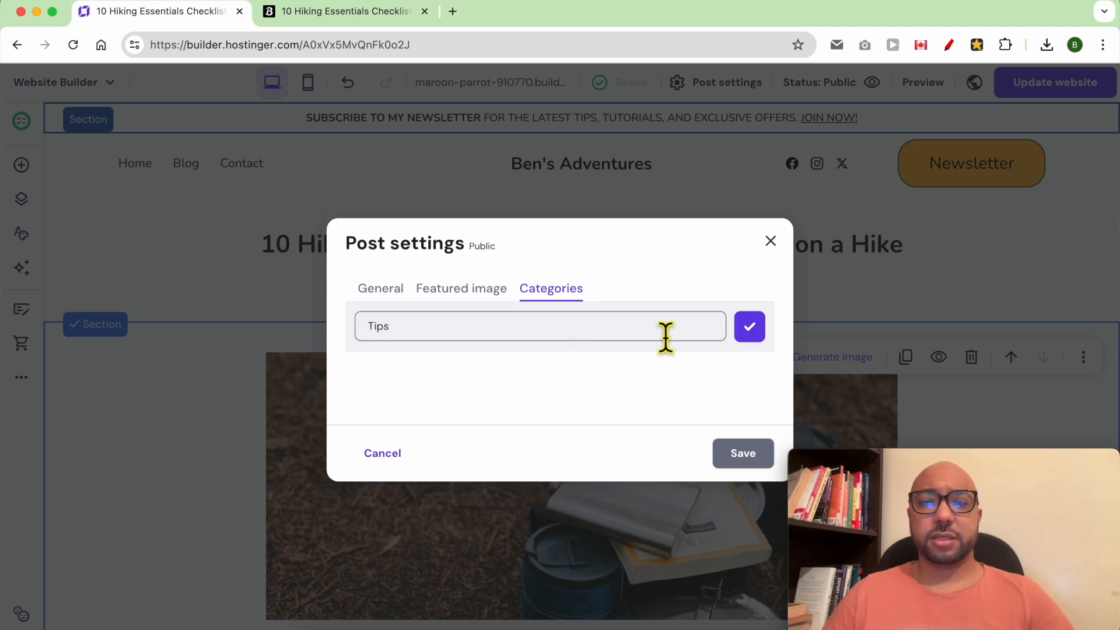
{"action": "left_click", "coordinate": [750, 328]}
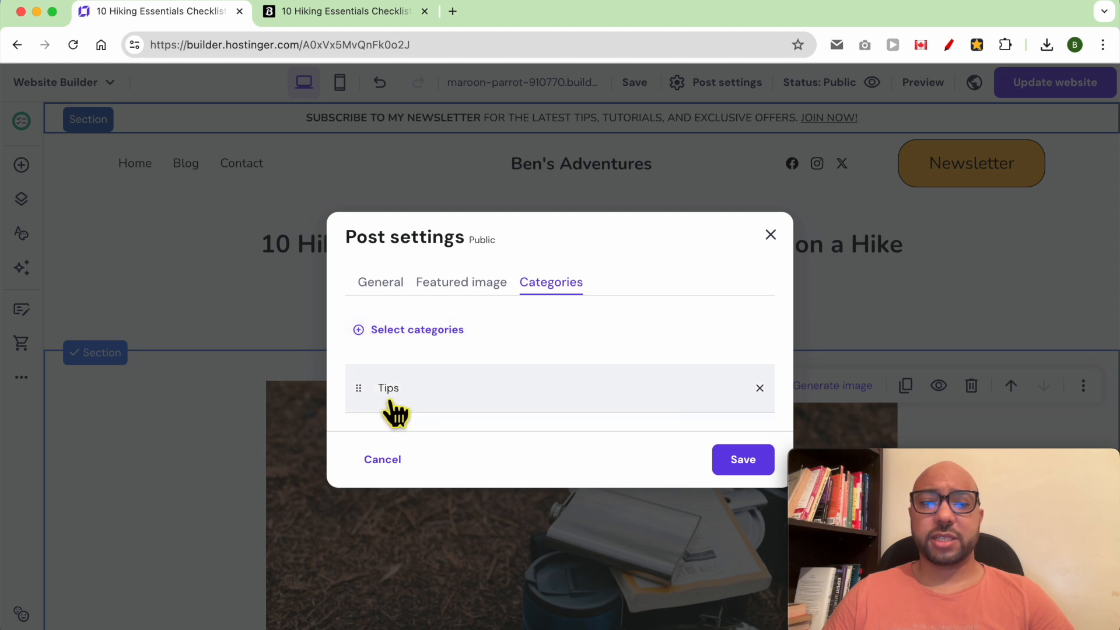
{"action": "left_click", "coordinate": [739, 461]}
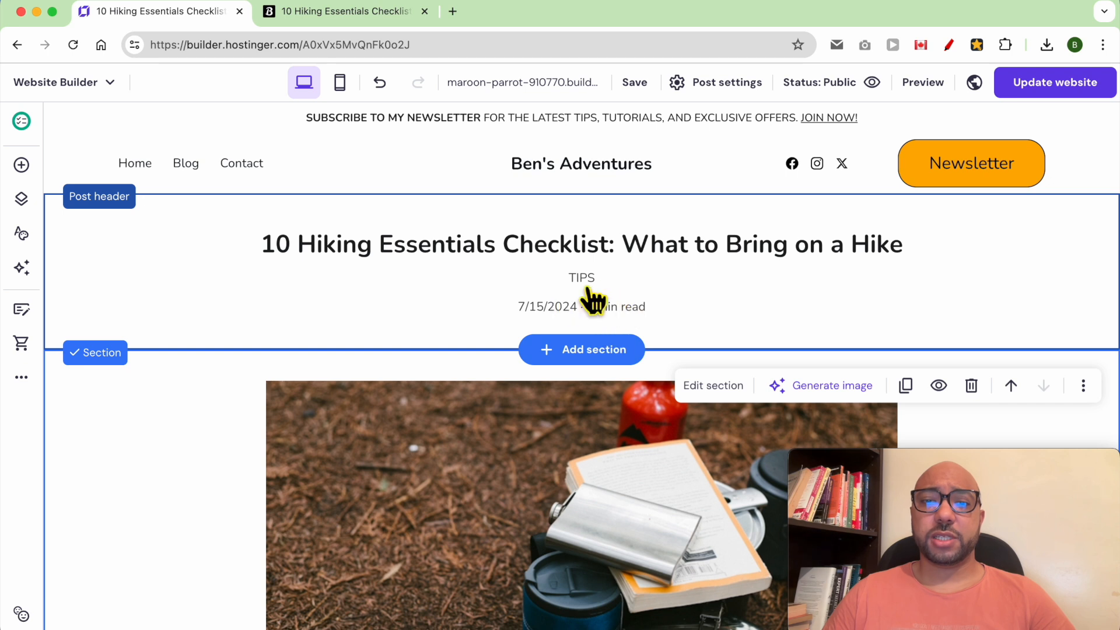
{"action": "left_click", "coordinate": [1051, 88]}
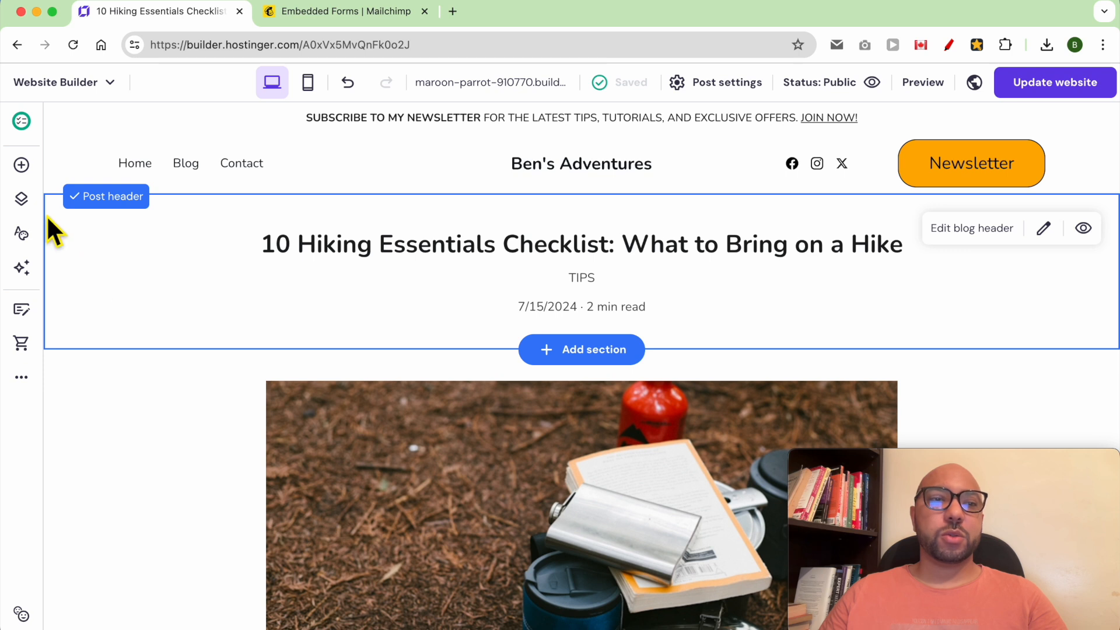
Create a new empty page with the default page settings.
{"action": "left_click", "coordinate": [22, 199]}
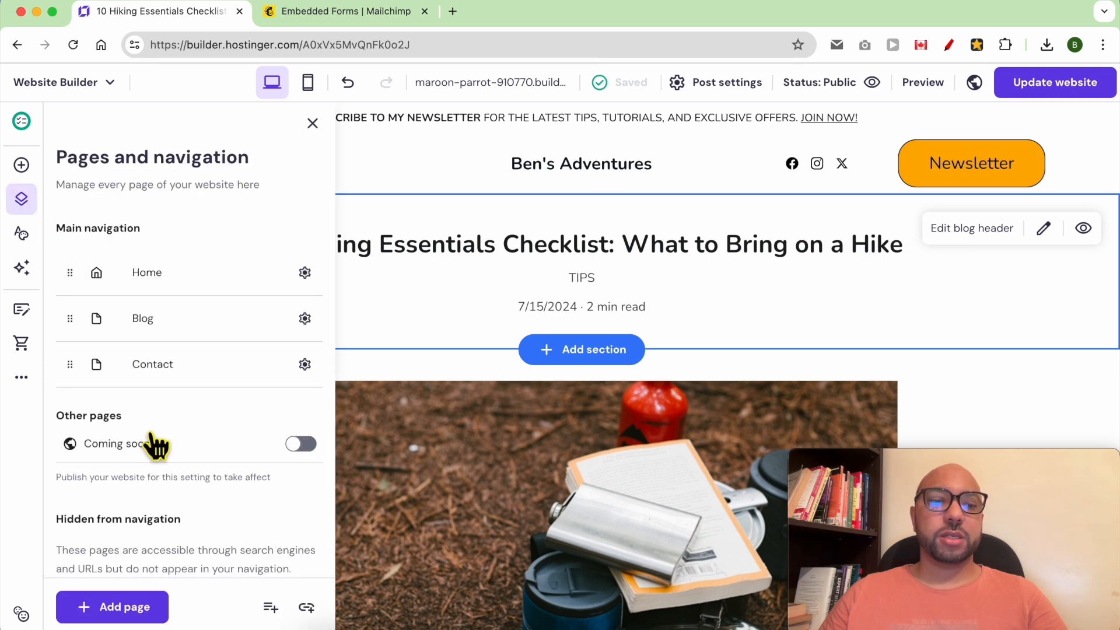
{"action": "left_click", "coordinate": [133, 609]}
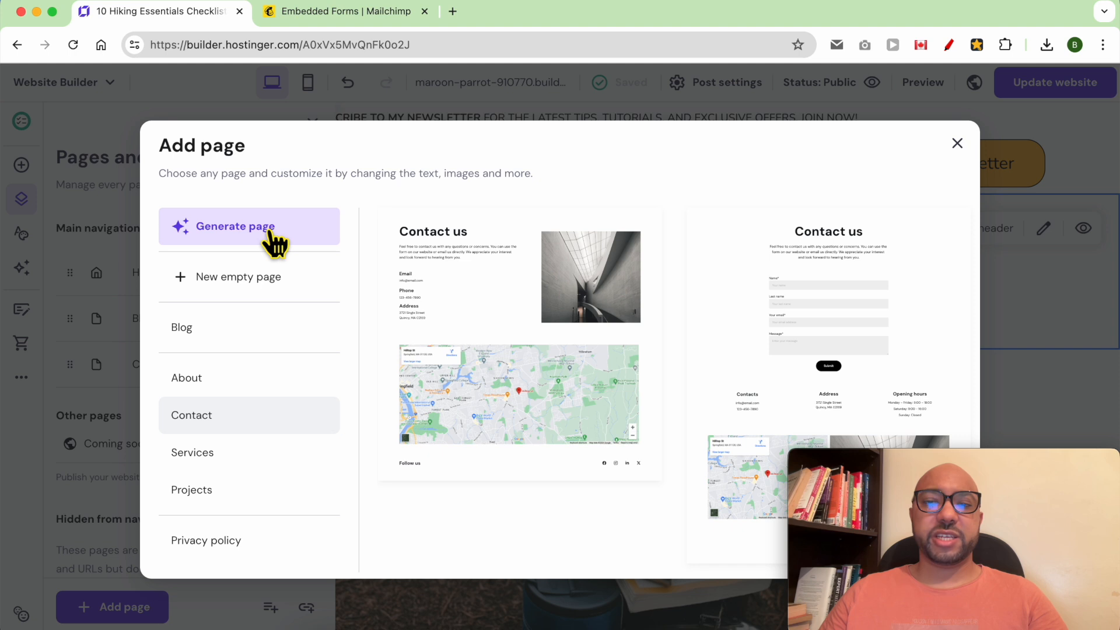
{"action": "left_click", "coordinate": [258, 281]}
{"action": "left_click", "coordinate": [810, 327]}
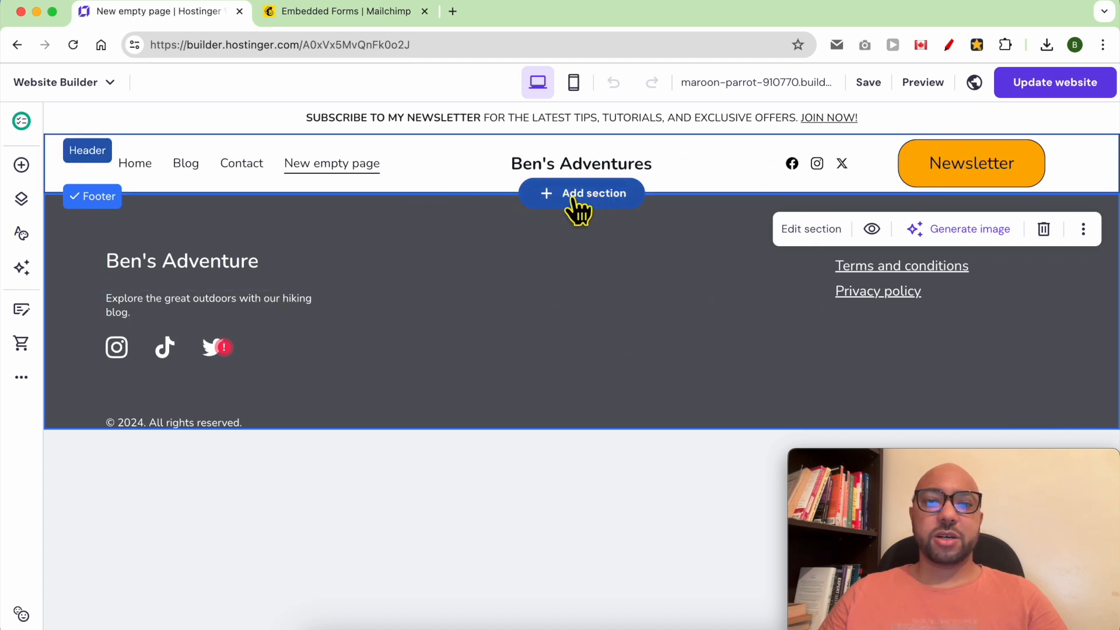
Add a blank section to the new page and switch to the Mailchimp tab.
{"action": "left_click", "coordinate": [582, 198]}
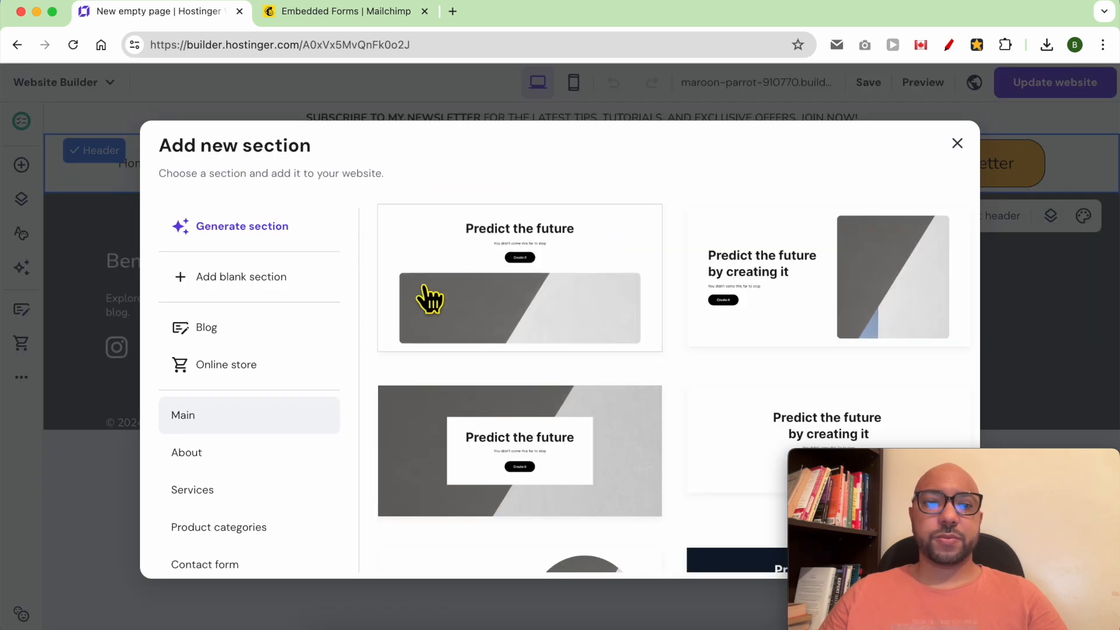
{"action": "left_click", "coordinate": [260, 280]}
{"action": "left_click", "coordinate": [400, 300]}
{"action": "key", "text": "ctrl+Tab"}
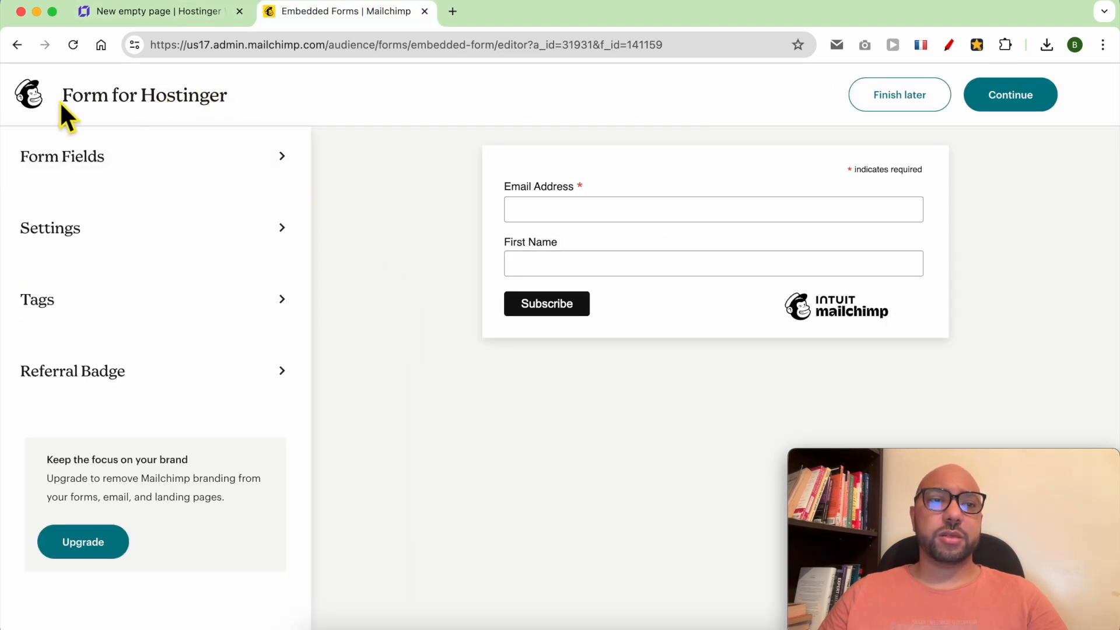
Finish the 'Form for Hostinger', copy its embedded form code, and return to the builder.
{"action": "left_click", "coordinate": [992, 106]}
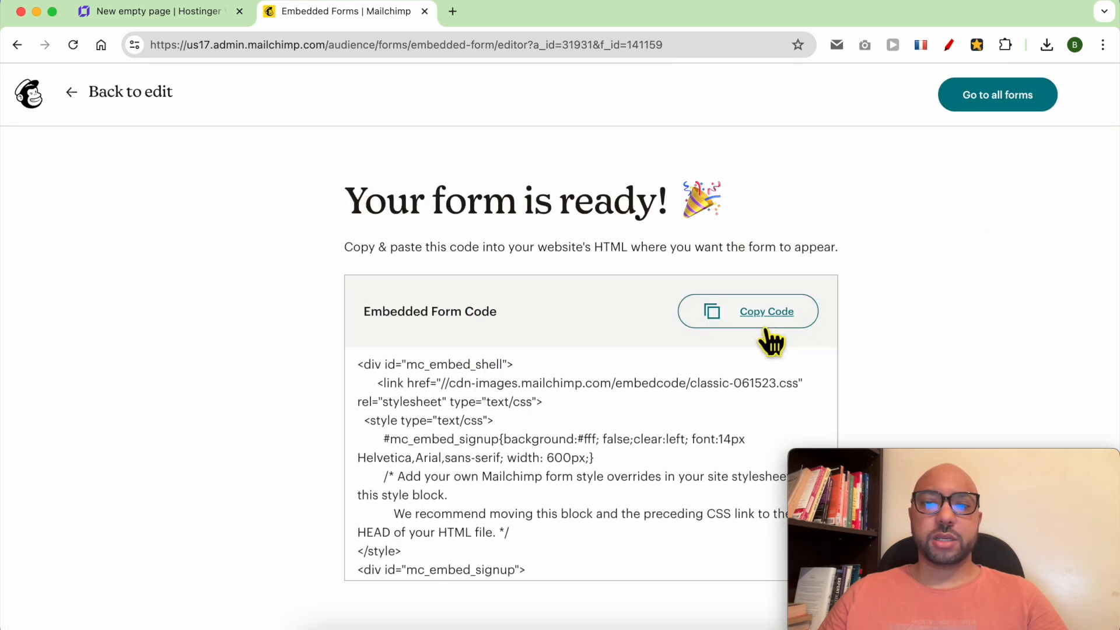
{"action": "left_click", "coordinate": [775, 320]}
{"action": "left_click", "coordinate": [166, 9]}
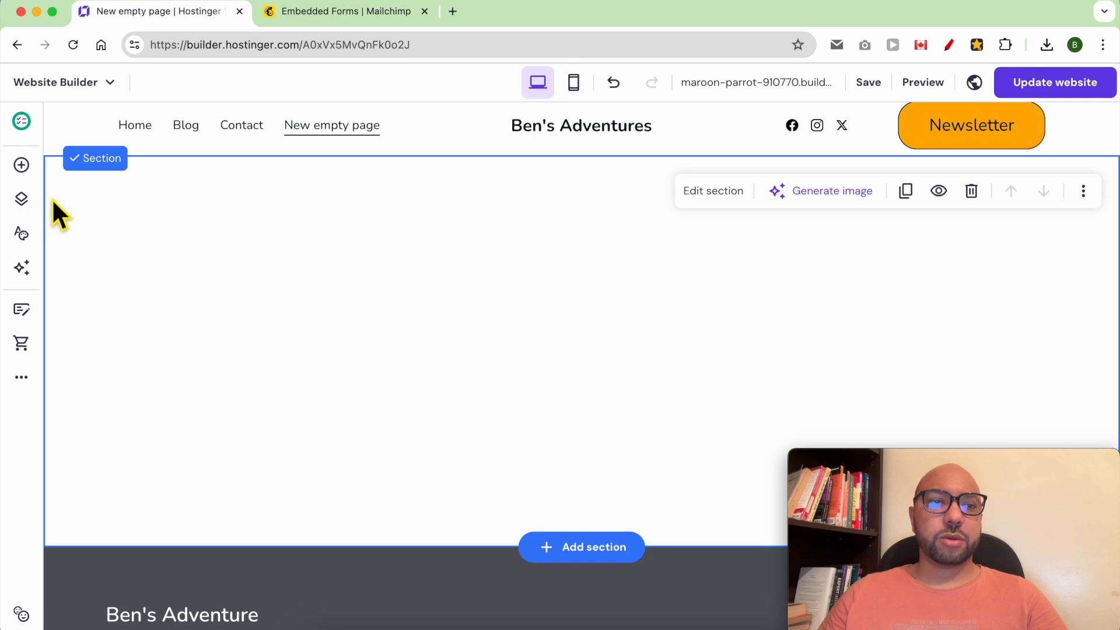
Drop an Embed code element into the blank section and insert the pasted Mailchimp form code.
{"action": "left_click", "coordinate": [21, 166]}
{"action": "scroll", "coordinate": [157, 490], "scroll_direction": "down", "scroll_amount": 3}
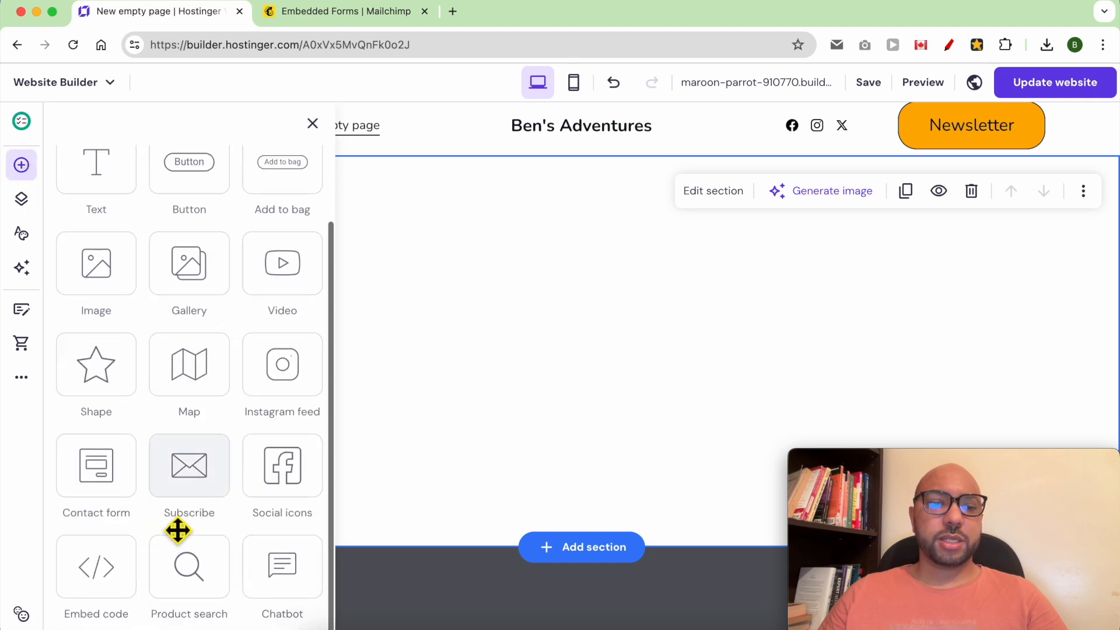
{"action": "left_click_drag", "start_coordinate": [109, 594], "coordinate": [594, 378]}
{"action": "left_click", "coordinate": [730, 375]}
{"action": "key", "text": "super+a"}
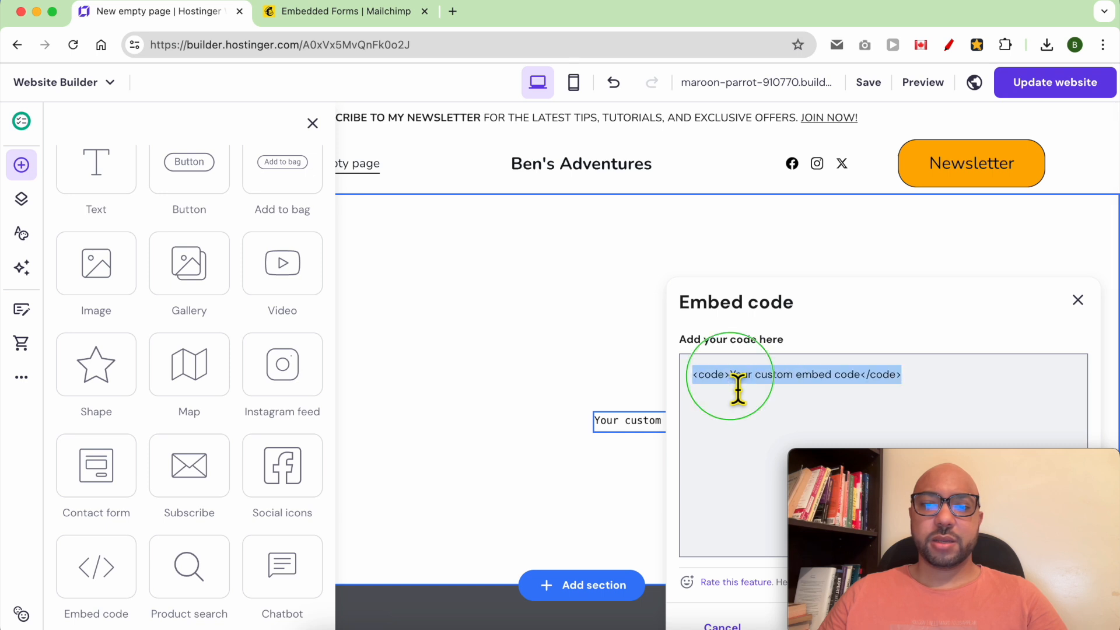
{"action": "right_click", "coordinate": [738, 389]}
{"action": "left_click", "coordinate": [783, 315]}
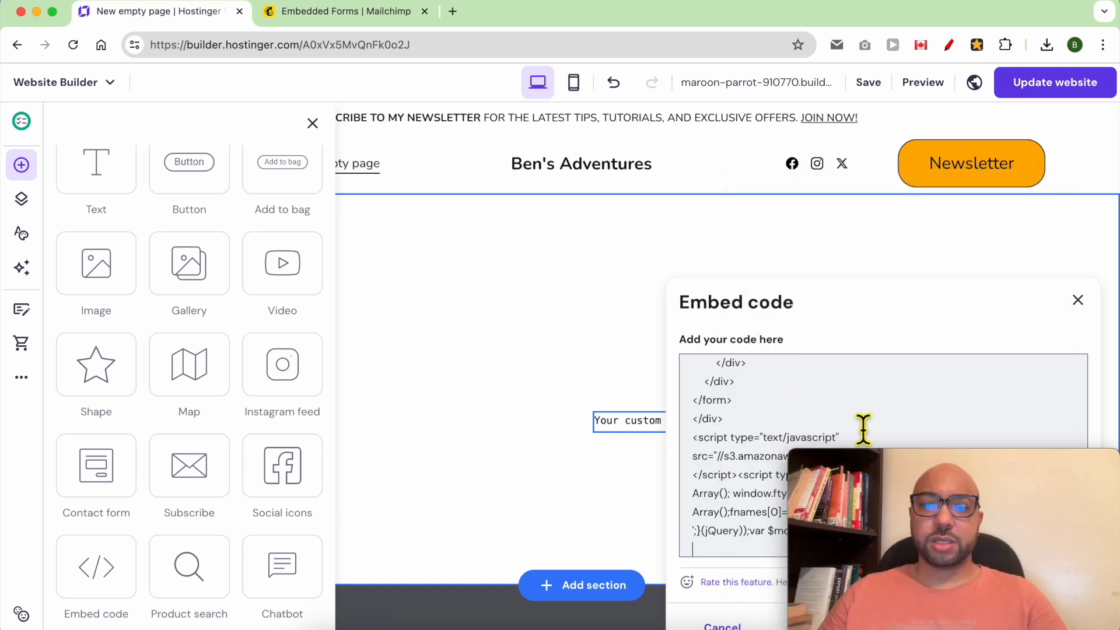
{"action": "left_click_drag", "start_coordinate": [963, 468], "coordinate": [863, 109]}
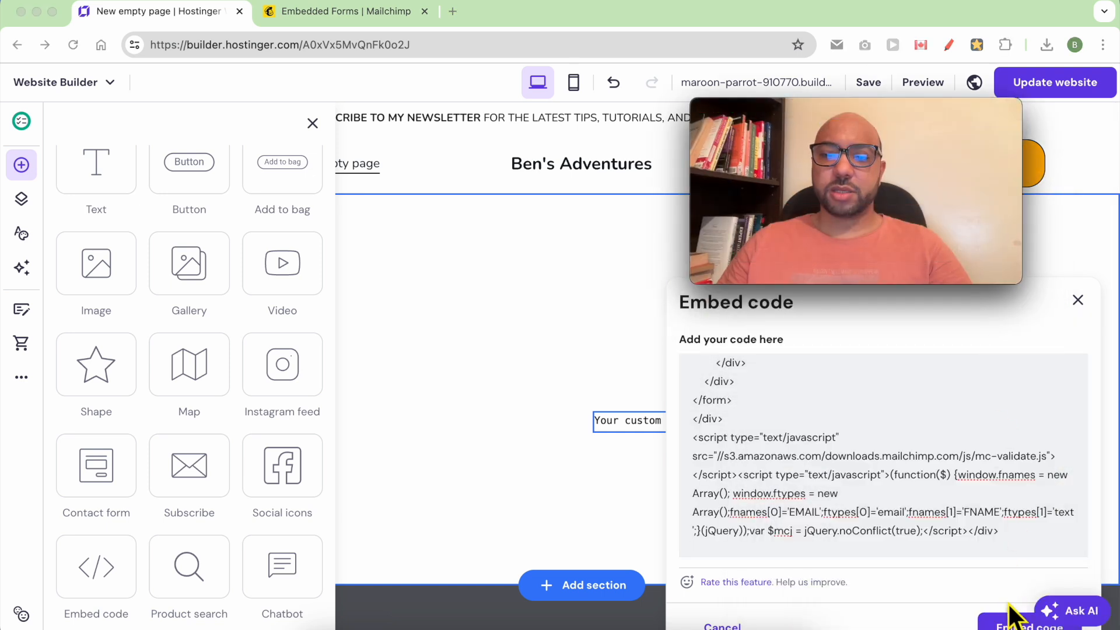
{"action": "left_click", "coordinate": [1004, 626]}
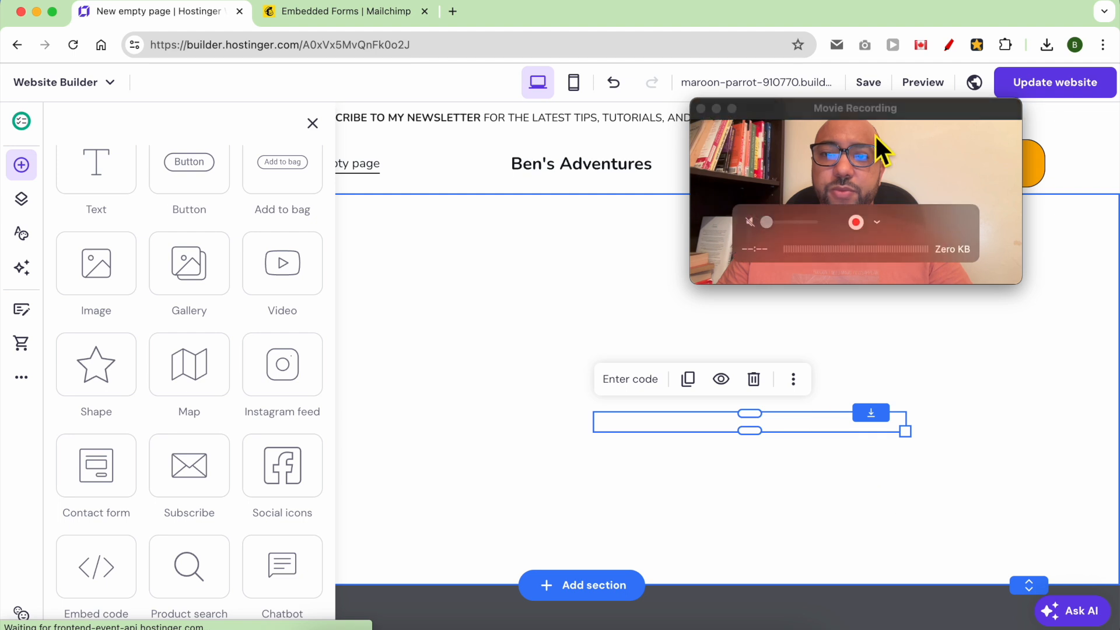
Reposition and widen the Mailchimp form, then add a text box above it.
{"action": "left_click_drag", "start_coordinate": [797, 450], "coordinate": [493, 333]}
{"action": "left_click_drag", "start_coordinate": [825, 117], "coordinate": [924, 466]}
{"action": "left_click_drag", "start_coordinate": [611, 409], "coordinate": [794, 408]}
{"action": "left_click_drag", "start_coordinate": [435, 319], "coordinate": [445, 374]}
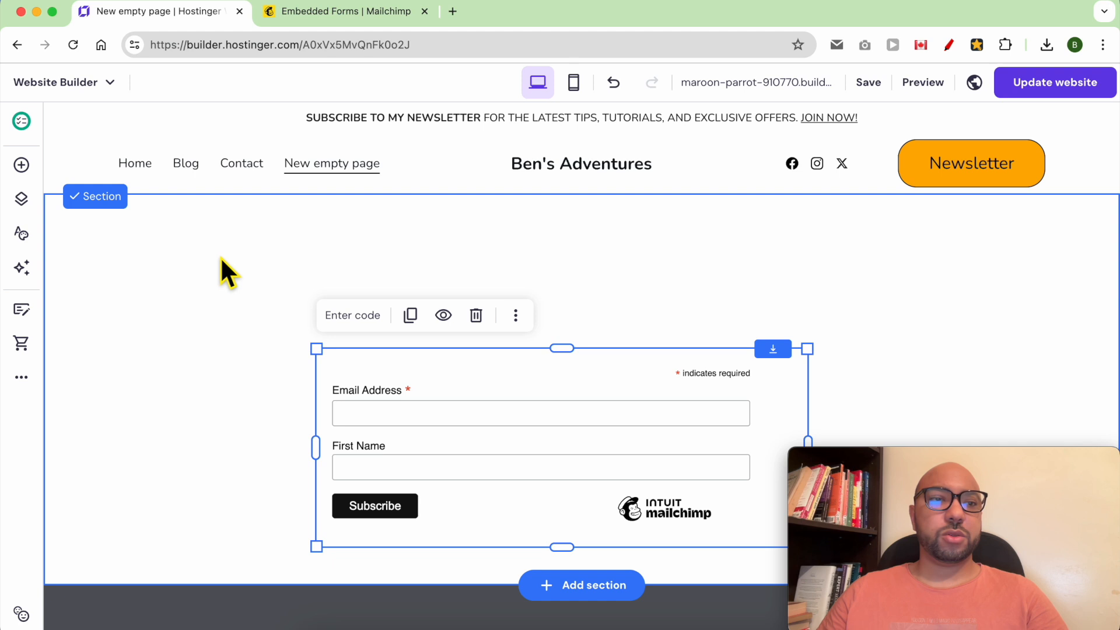
{"action": "left_click", "coordinate": [22, 166]}
{"action": "left_click_drag", "start_coordinate": [90, 257], "coordinate": [405, 233]}
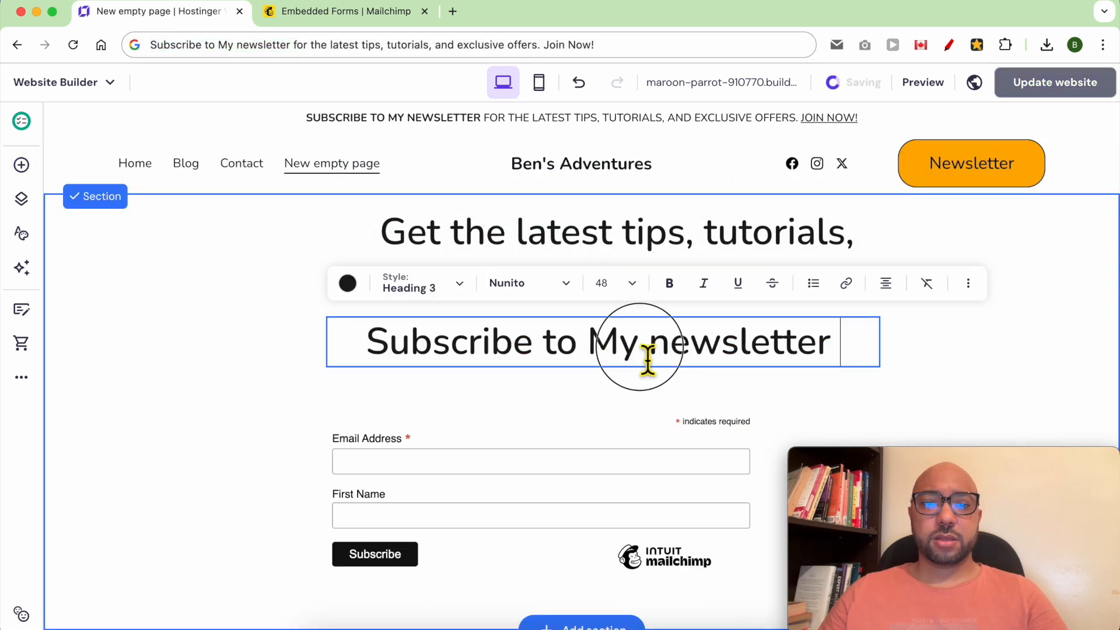
Write the 'Just Subscribe to My newsletter:' subtitle in Paragraph 1 style and nudge the form right.
{"action": "type", "text": "Just :"}
{"action": "key", "text": "ctrl+a"}
{"action": "left_click", "coordinate": [423, 284]}
{"action": "left_click", "coordinate": [415, 514]}
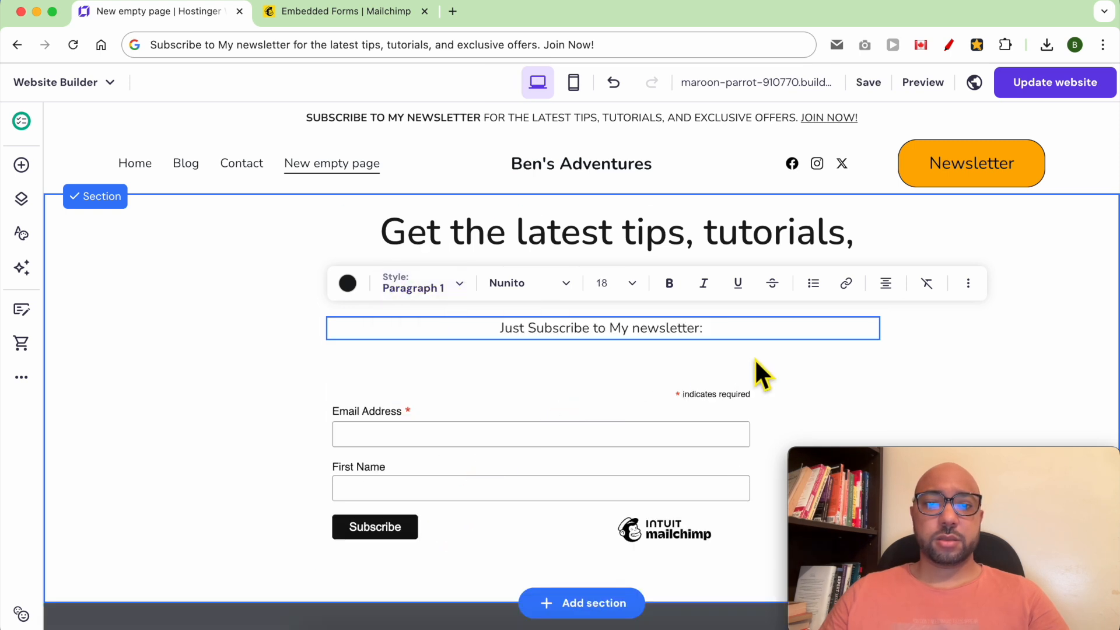
{"action": "key", "text": "Escape"}
{"action": "left_click_drag", "start_coordinate": [728, 428], "coordinate": [768, 420]}
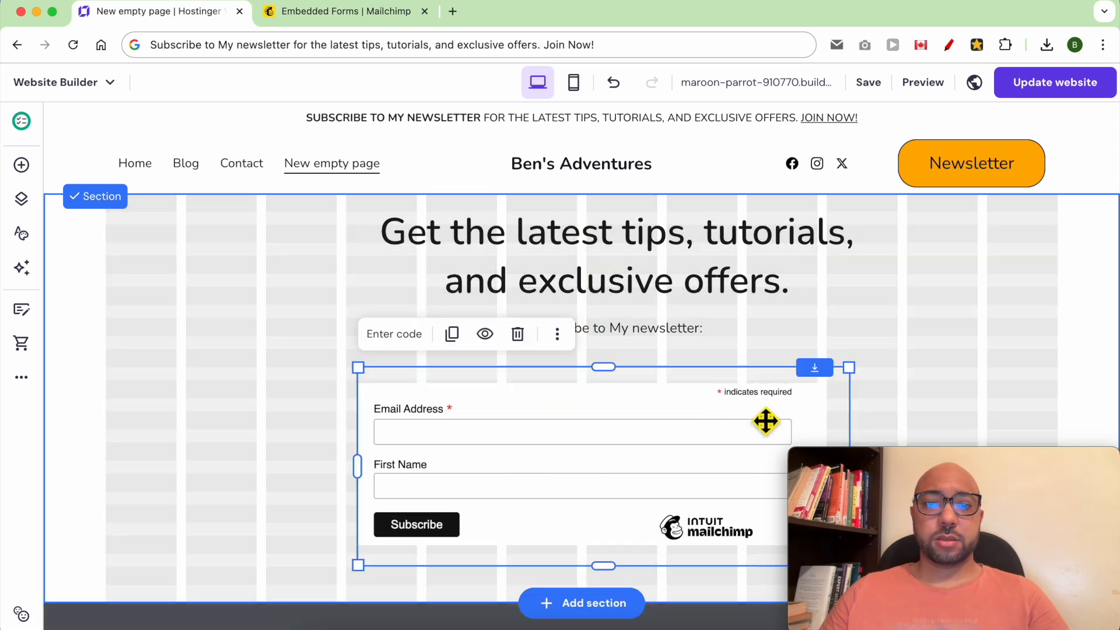
{"action": "left_click", "coordinate": [996, 327]}
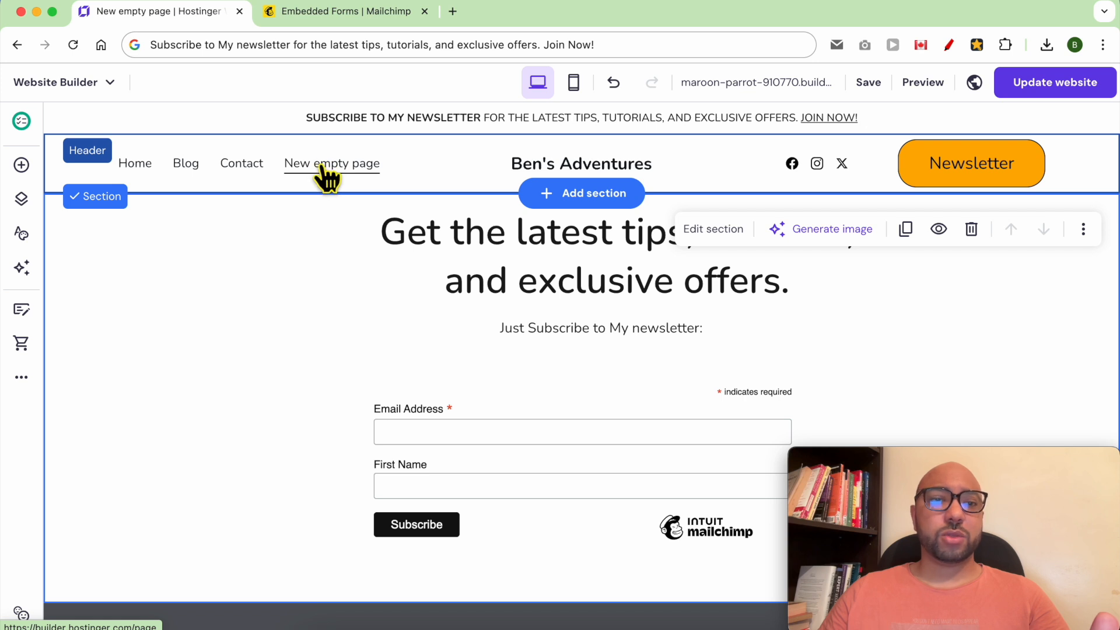
Rename the new empty page to 'Newsletter' and save its page settings.
{"action": "left_click", "coordinate": [22, 198]}
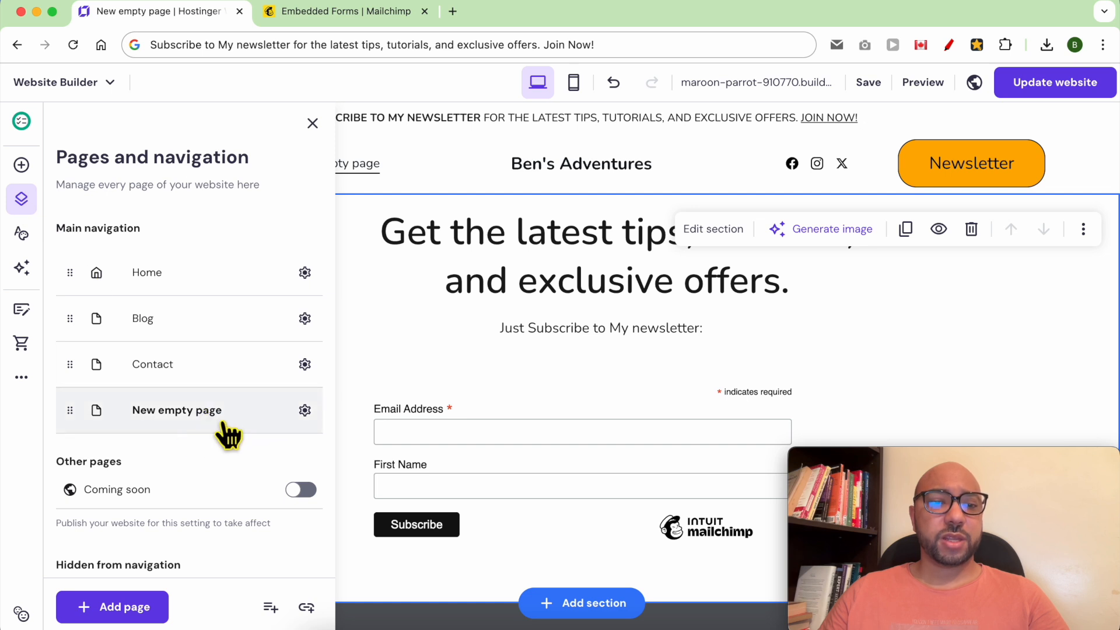
{"action": "left_click", "coordinate": [304, 410]}
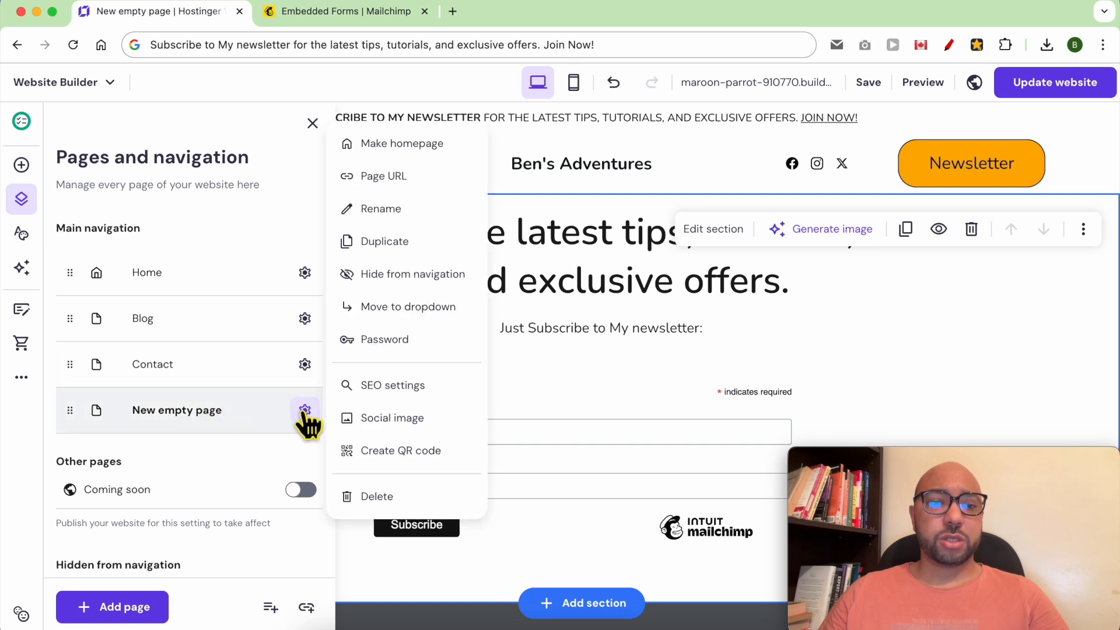
{"action": "left_click", "coordinate": [399, 211]}
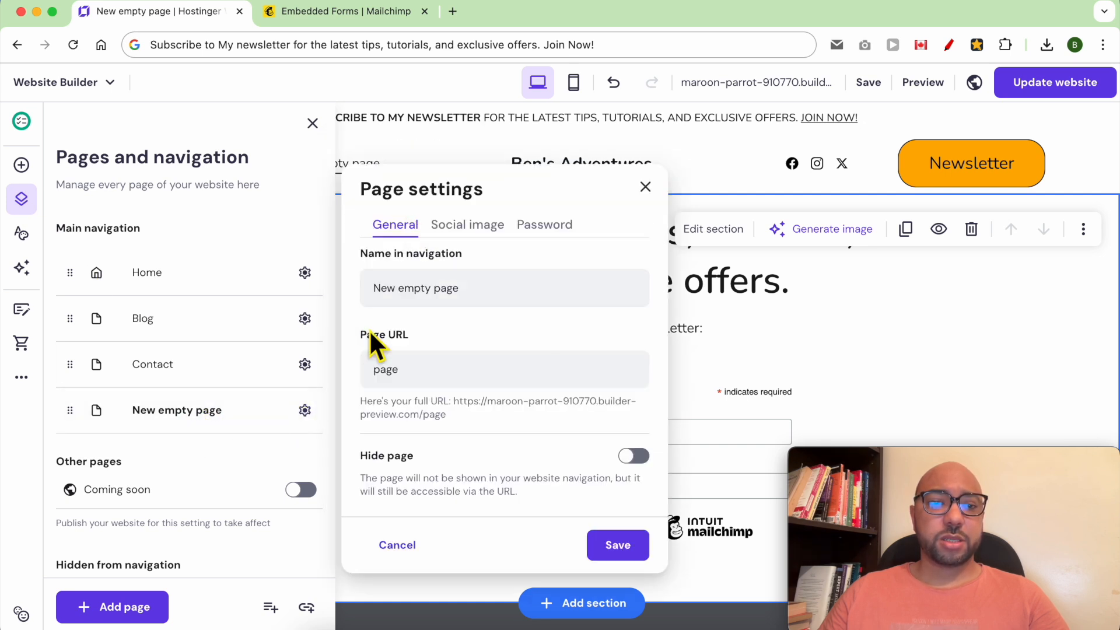
{"action": "triple_click", "coordinate": [431, 300]}
{"action": "type", "text": "Newsletter"}
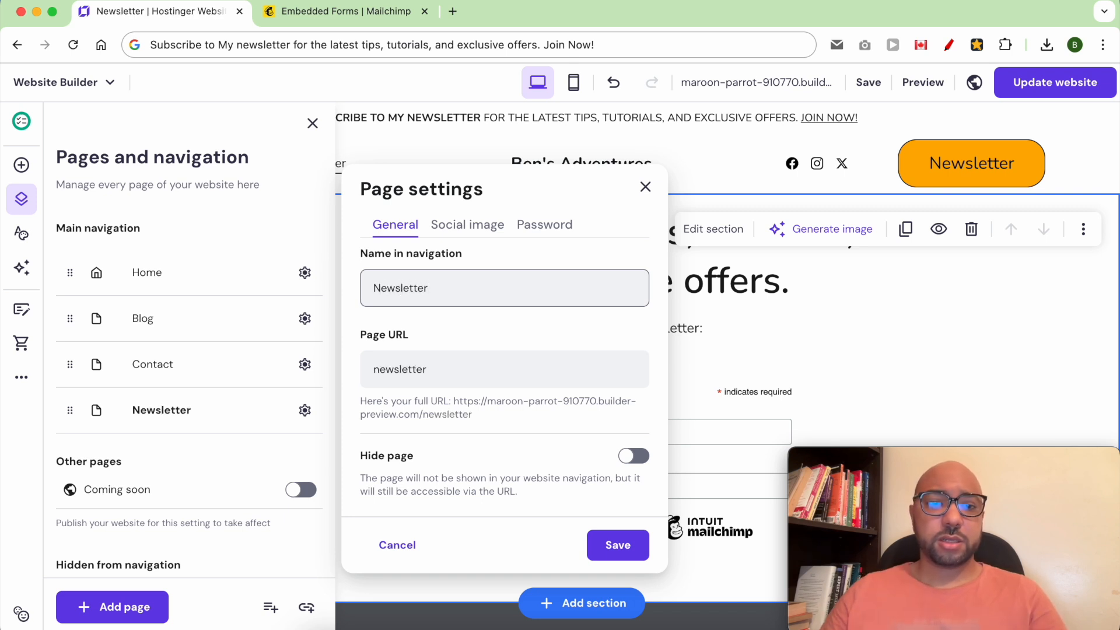
{"action": "left_click", "coordinate": [450, 373]}
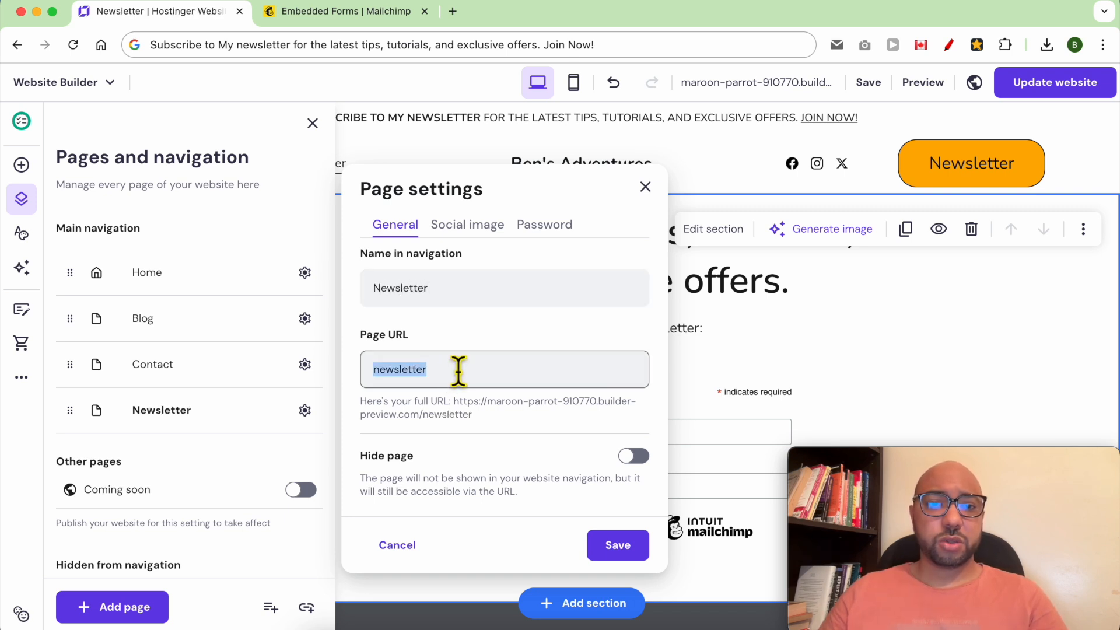
{"action": "left_click", "coordinate": [618, 547]}
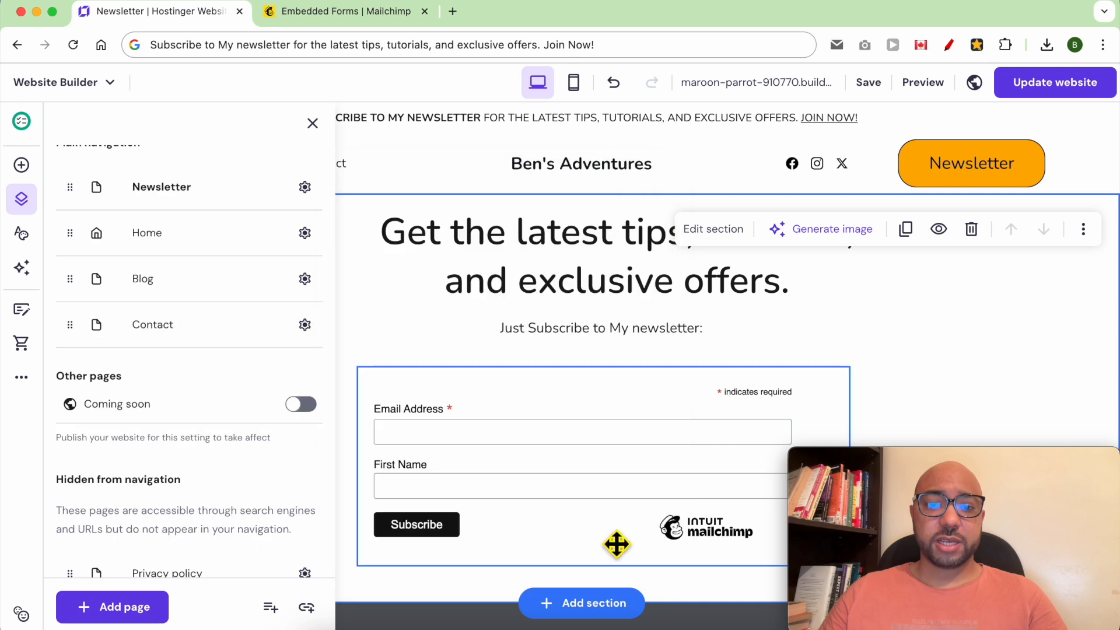
{"action": "left_click", "coordinate": [618, 283]}
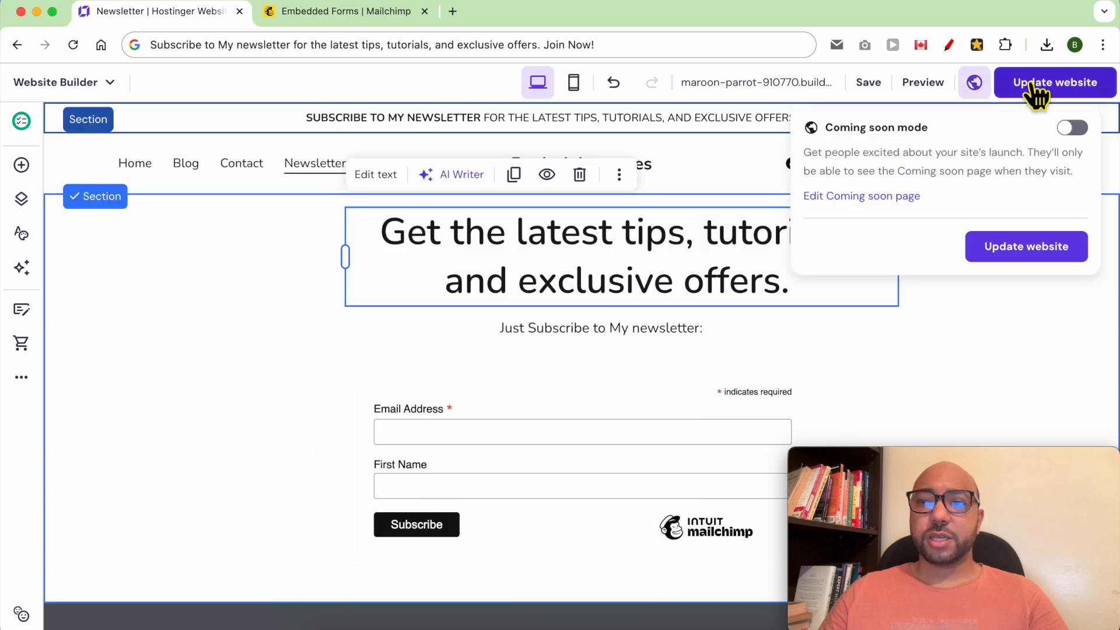
Publish the site update and dismiss the published confirmation.
{"action": "left_click", "coordinate": [1050, 91]}
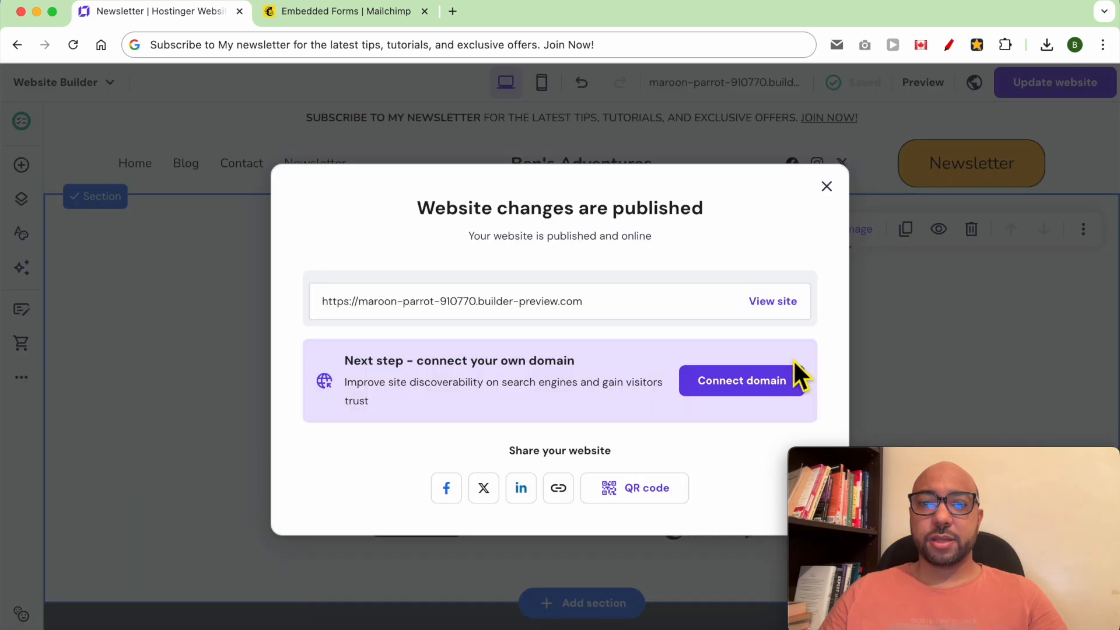
{"action": "left_click", "coordinate": [826, 187]}
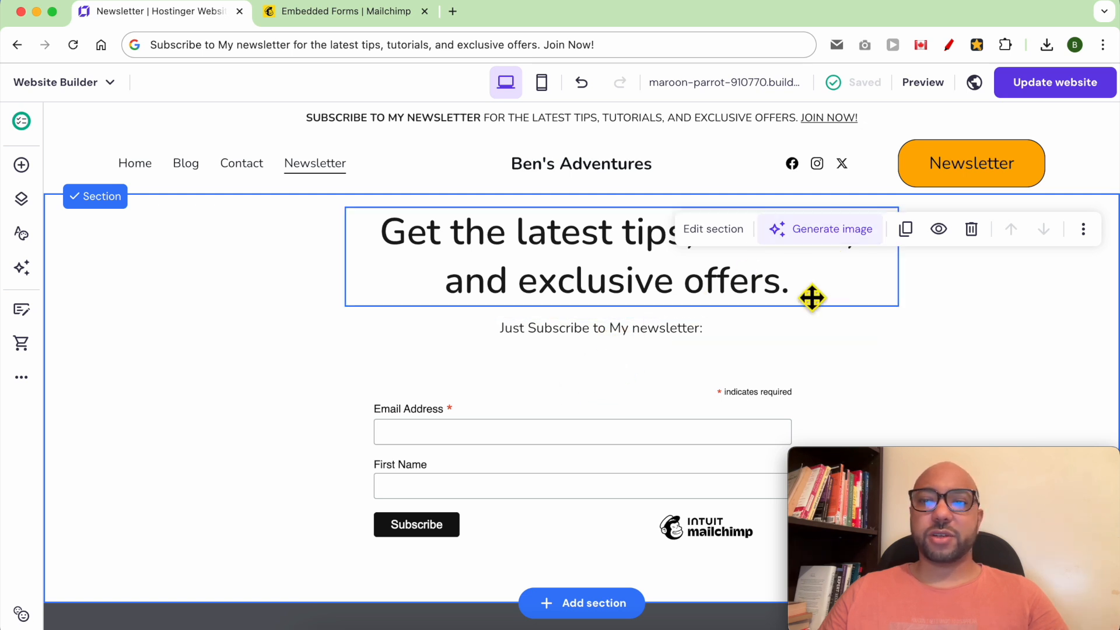
{"action": "left_click", "coordinate": [21, 166]}
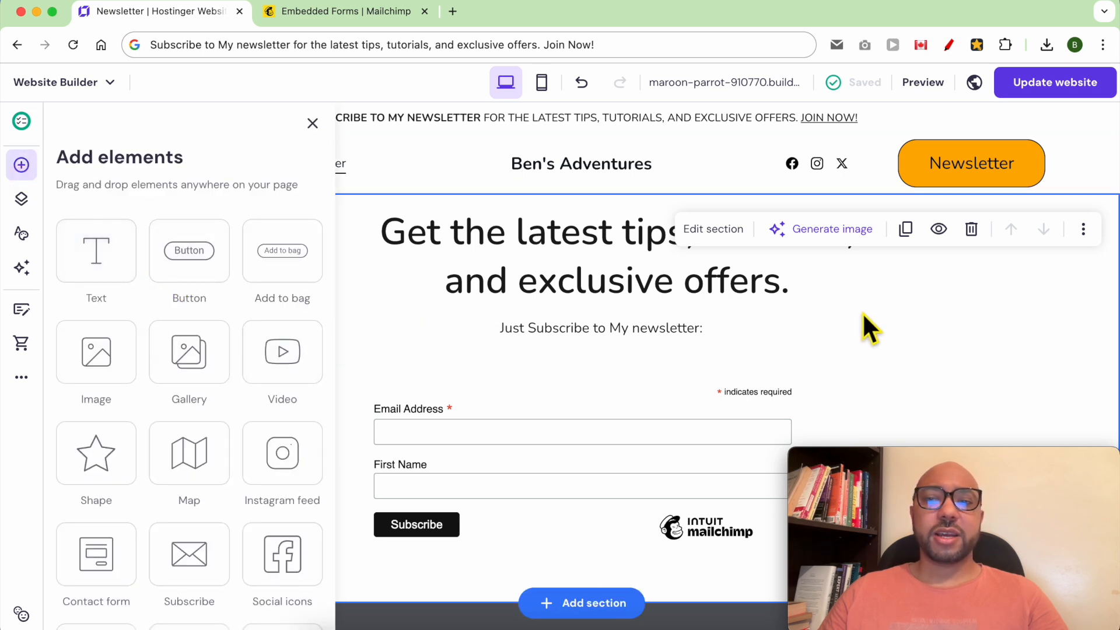
Select the newsletter page's top section and switch its background to Image.
{"action": "left_click", "coordinate": [603, 317]}
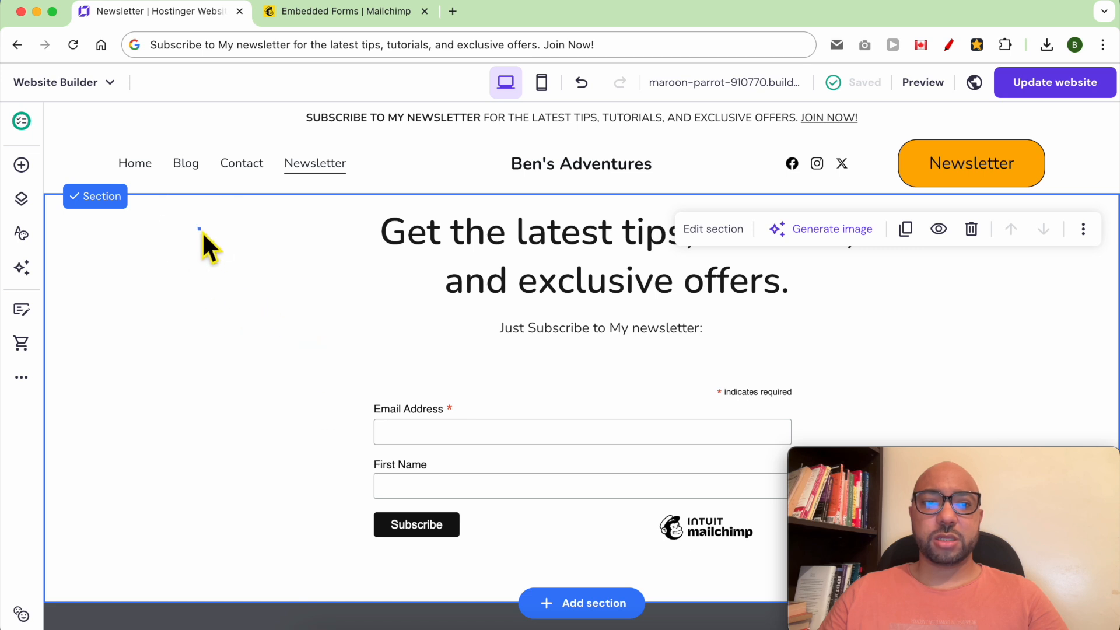
{"action": "left_click", "coordinate": [711, 236]}
{"action": "left_click", "coordinate": [305, 293]}
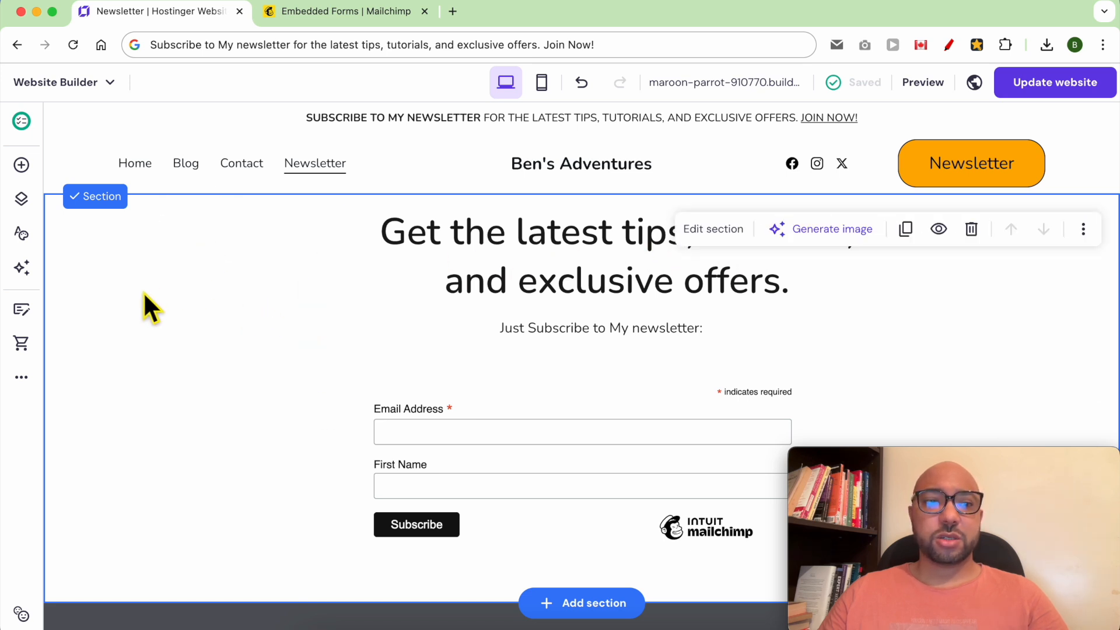
{"action": "left_click", "coordinate": [724, 231]}
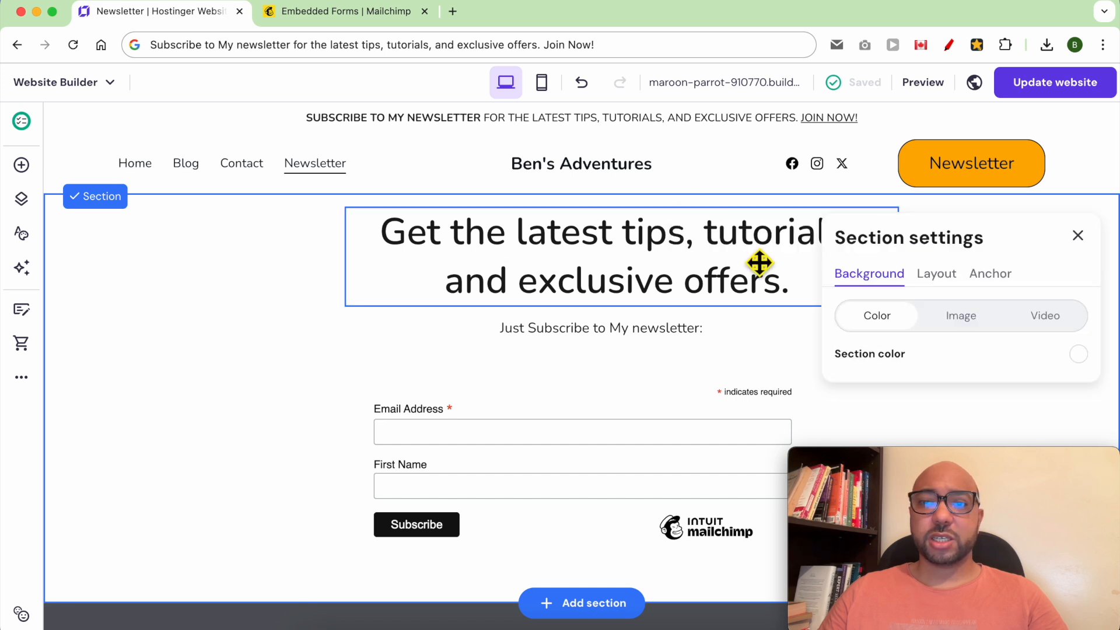
{"action": "left_click", "coordinate": [960, 318]}
Use a free 'adventure' hiking-boots photo as the background with a 14% overlay.
{"action": "left_click_drag", "start_coordinate": [1005, 464], "coordinate": [221, 457]}
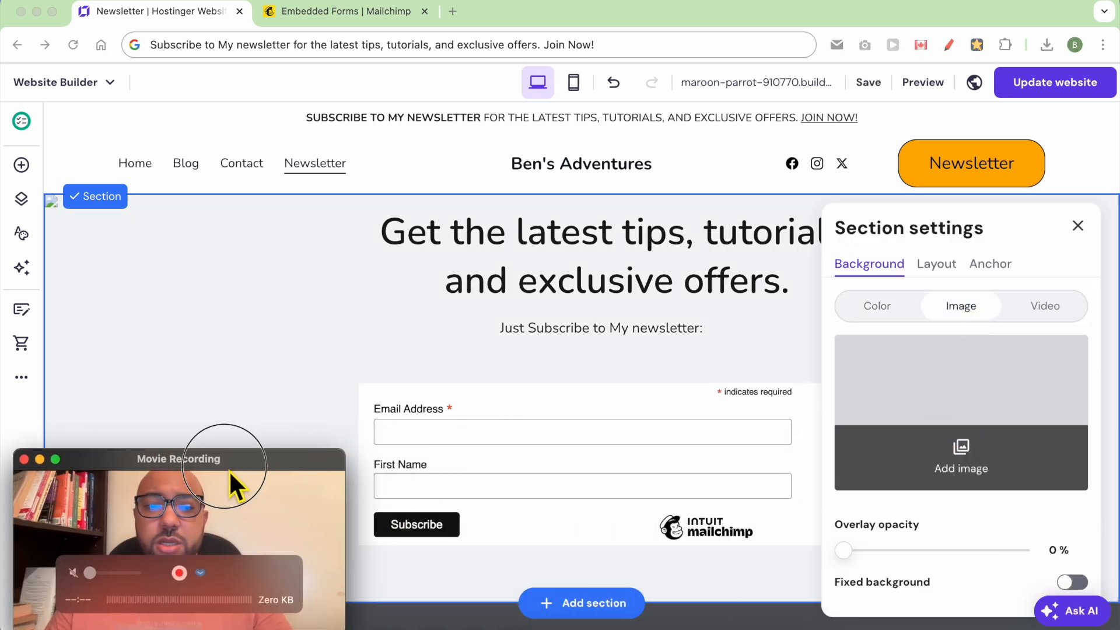
{"action": "left_click", "coordinate": [975, 470]}
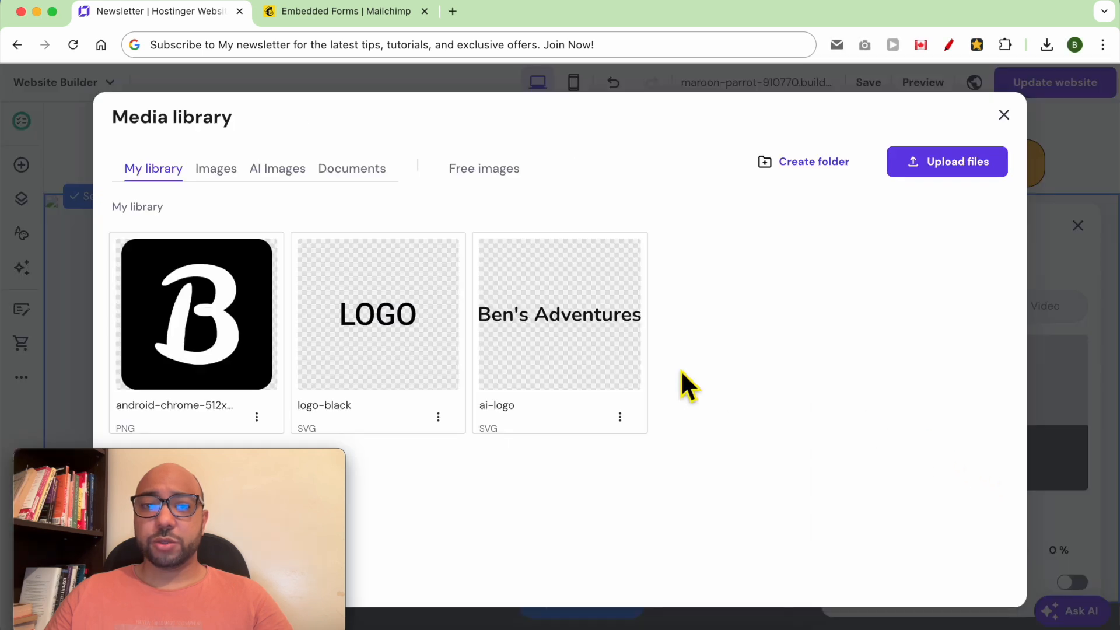
{"action": "left_click", "coordinate": [502, 175]}
{"action": "type", "text": "adventure"}
{"action": "left_click", "coordinate": [818, 491]}
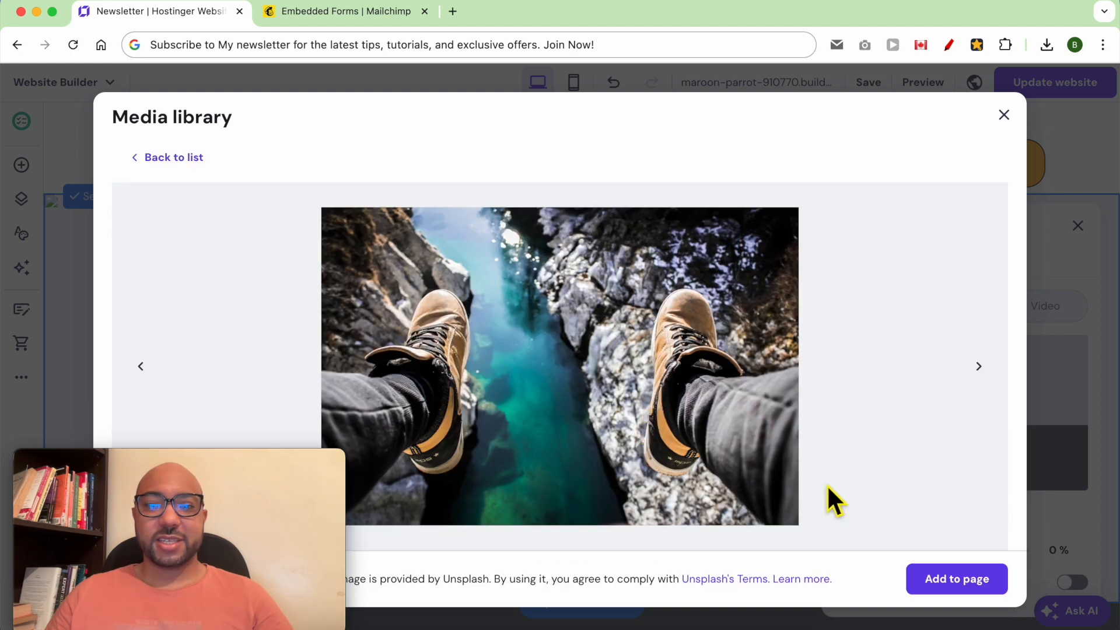
{"action": "left_click", "coordinate": [937, 592]}
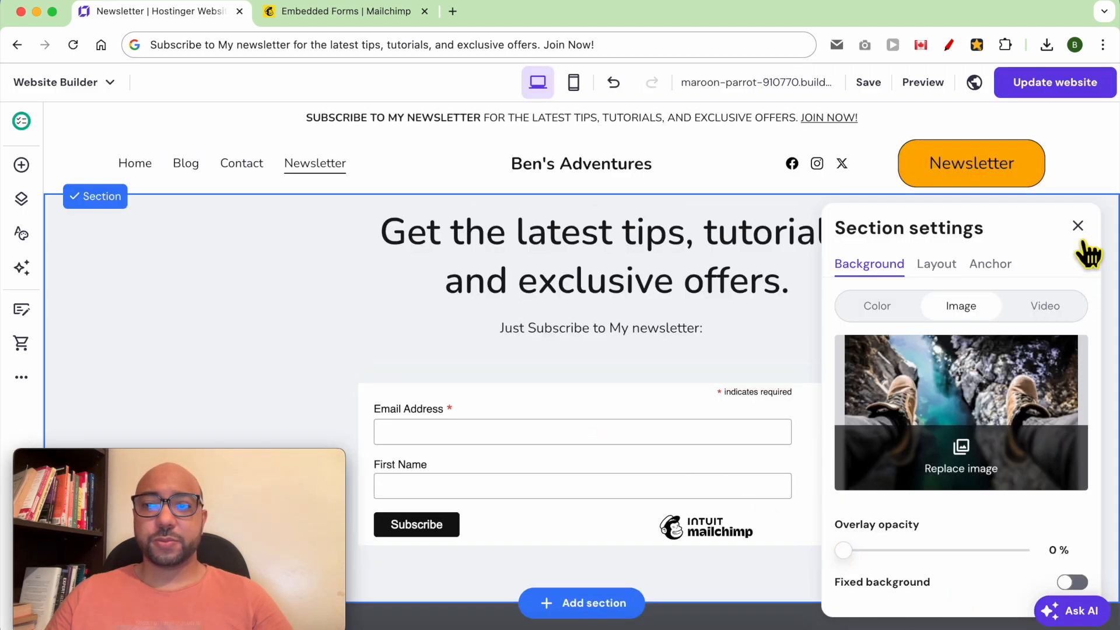
{"action": "mouse_move", "coordinate": [862, 569]}
{"action": "left_mouse_down"}
{"action": "mouse_move", "coordinate": [1013, 564]}
{"action": "mouse_move", "coordinate": [881, 569]}
{"action": "left_mouse_up"}
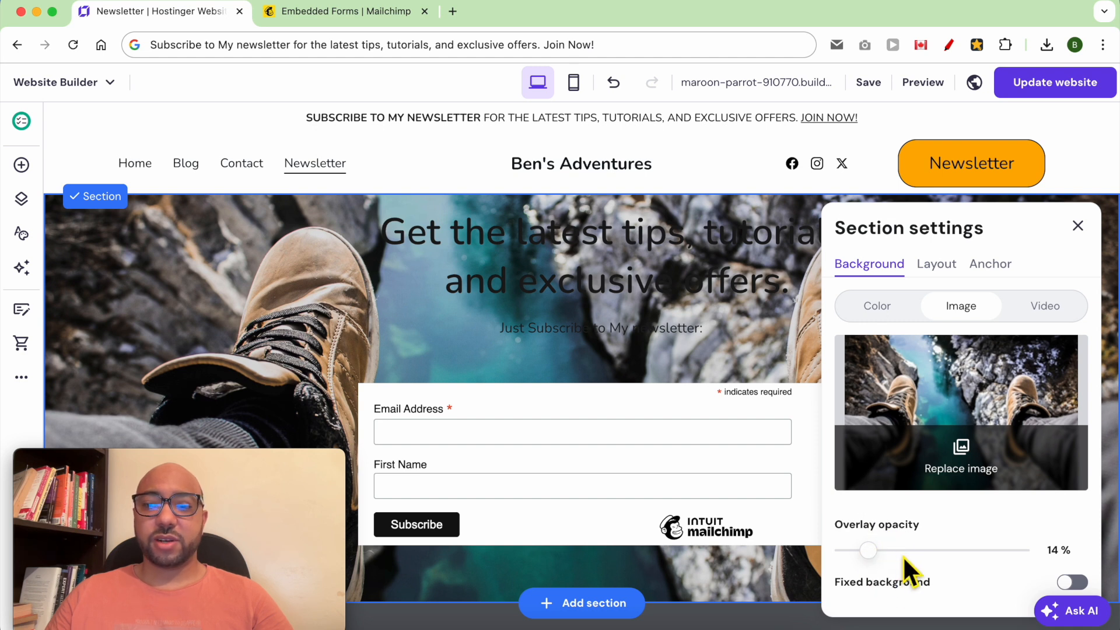
{"action": "left_click", "coordinate": [495, 277]}
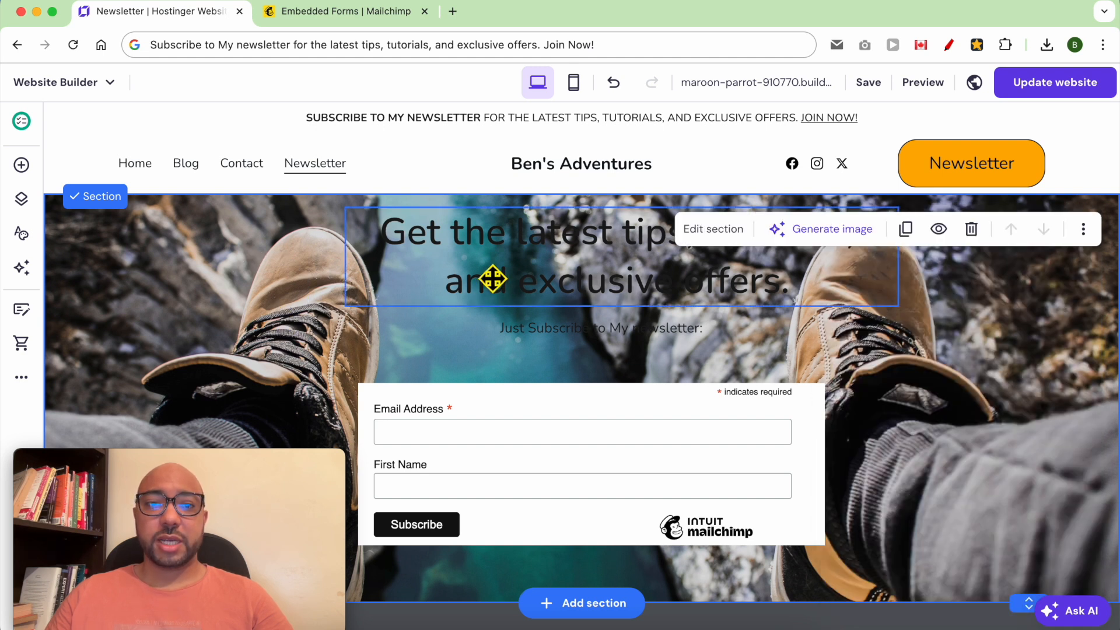
Make the newsletter heading text white.
{"action": "left_click", "coordinate": [376, 176]}
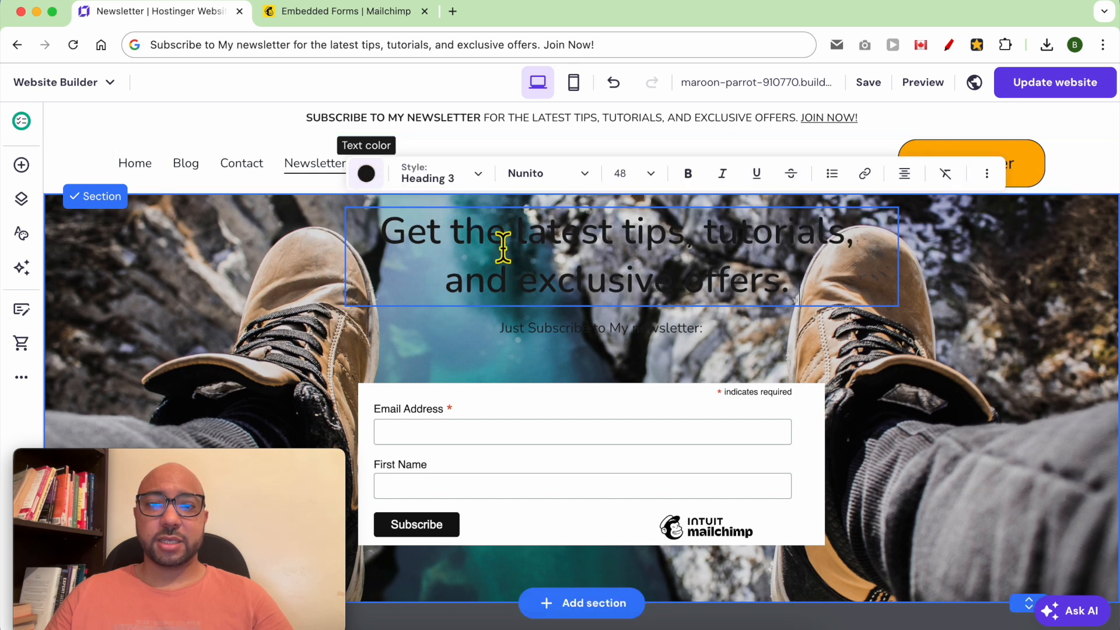
{"action": "left_click", "coordinate": [366, 174]}
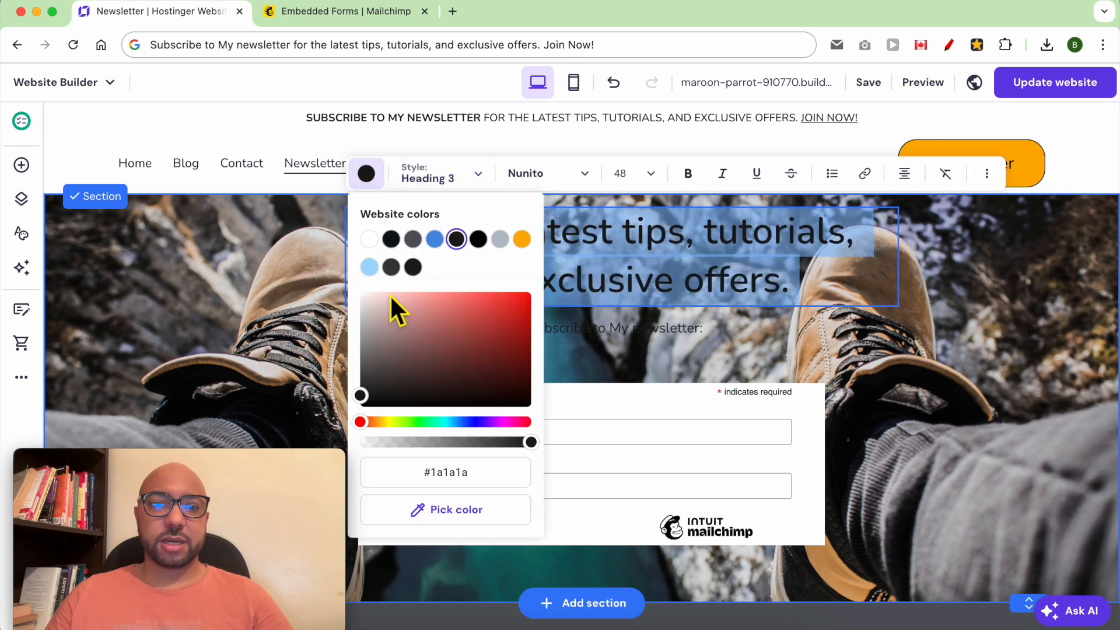
{"action": "left_click", "coordinate": [369, 239]}
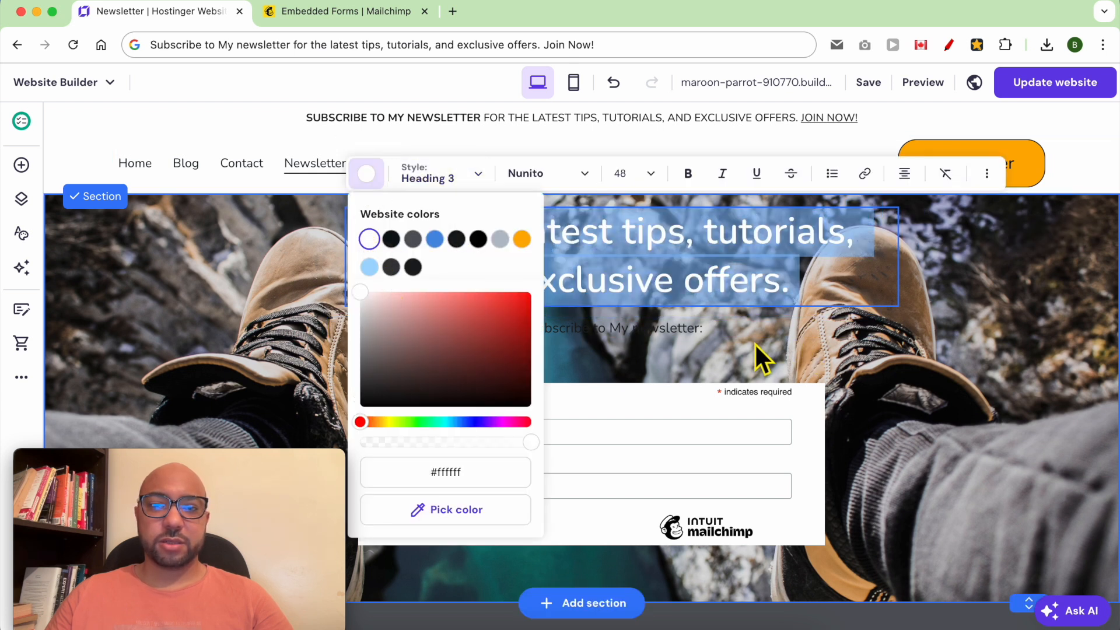
{"action": "left_click", "coordinate": [703, 344]}
Make the 'Just Subscribe to My newsletter' subtitle white, republish, and view the live site.
{"action": "double_click", "coordinate": [700, 345]}
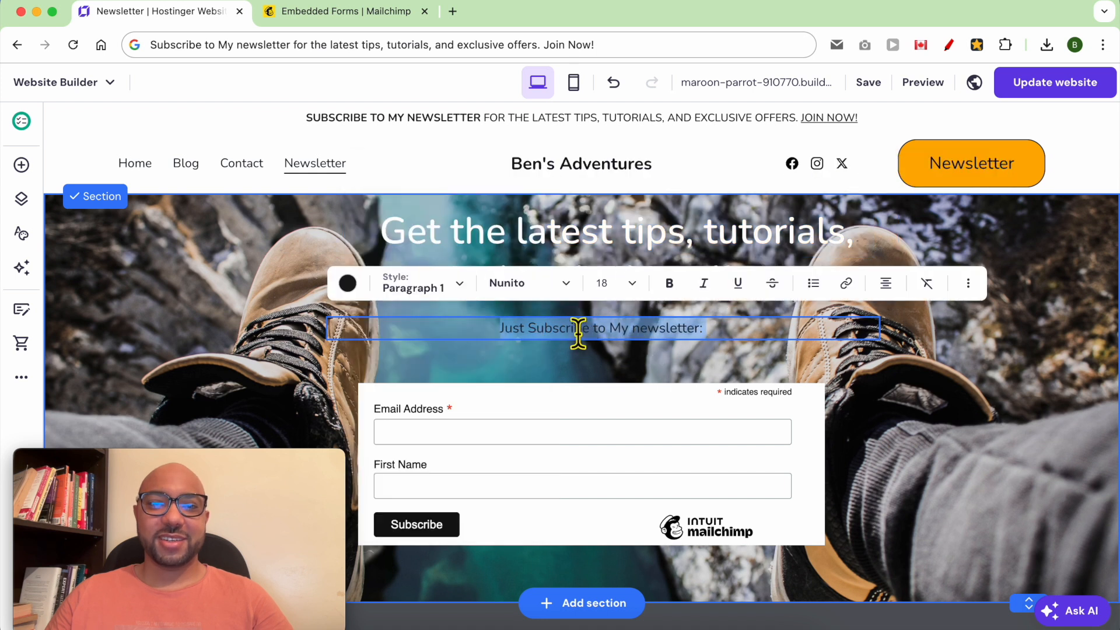
{"action": "left_click", "coordinate": [348, 284]}
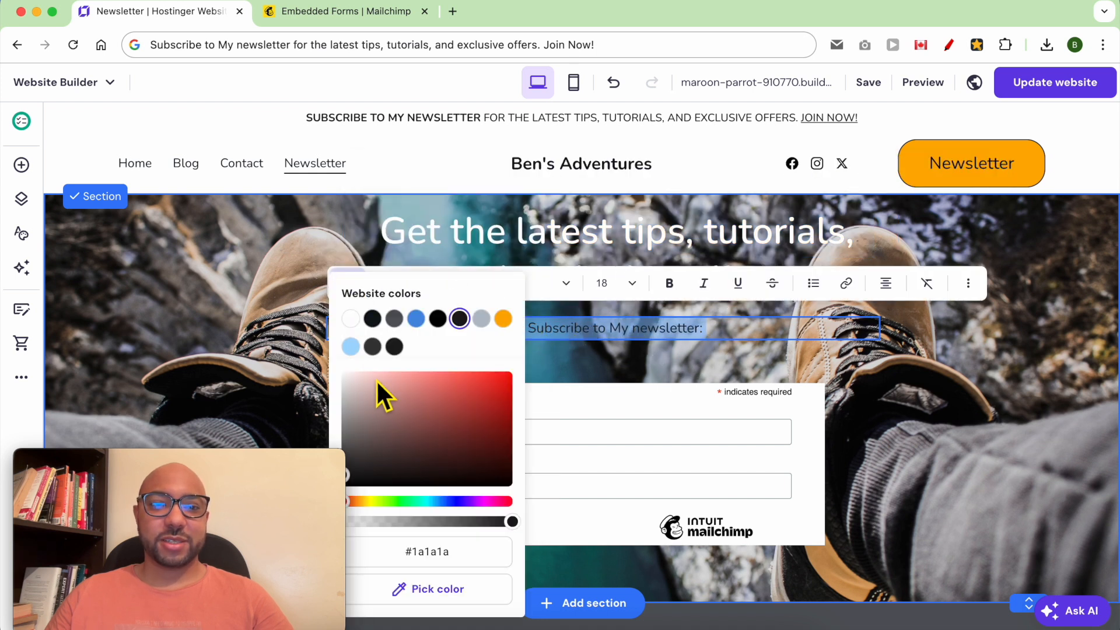
{"action": "left_click", "coordinate": [592, 352]}
{"action": "left_click", "coordinate": [687, 369]}
{"action": "left_click", "coordinate": [1082, 85]}
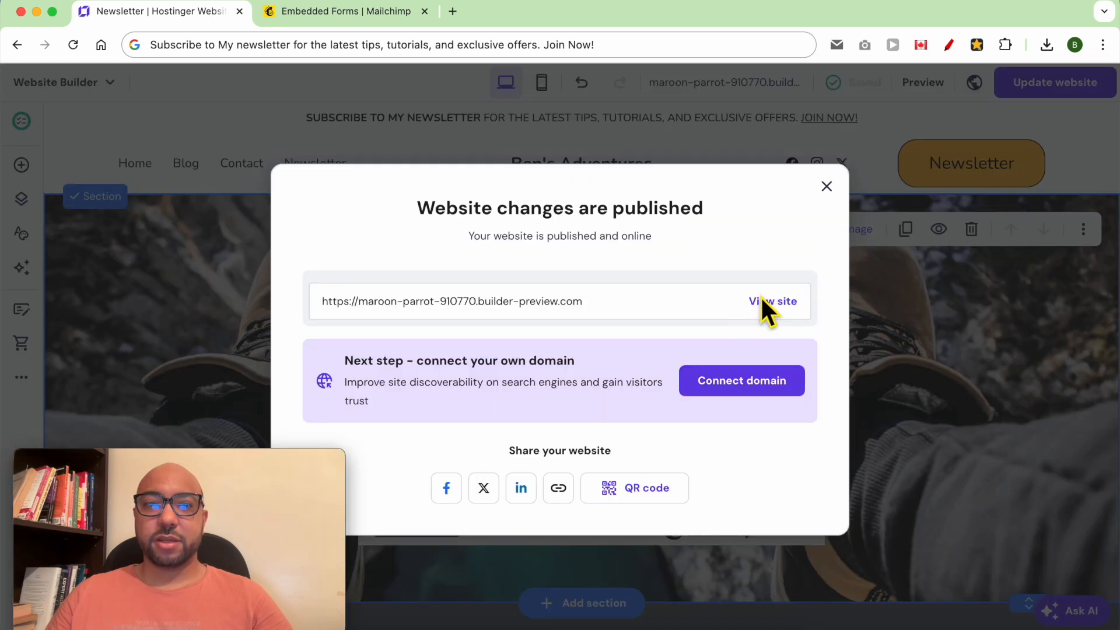
{"action": "left_click", "coordinate": [762, 300]}
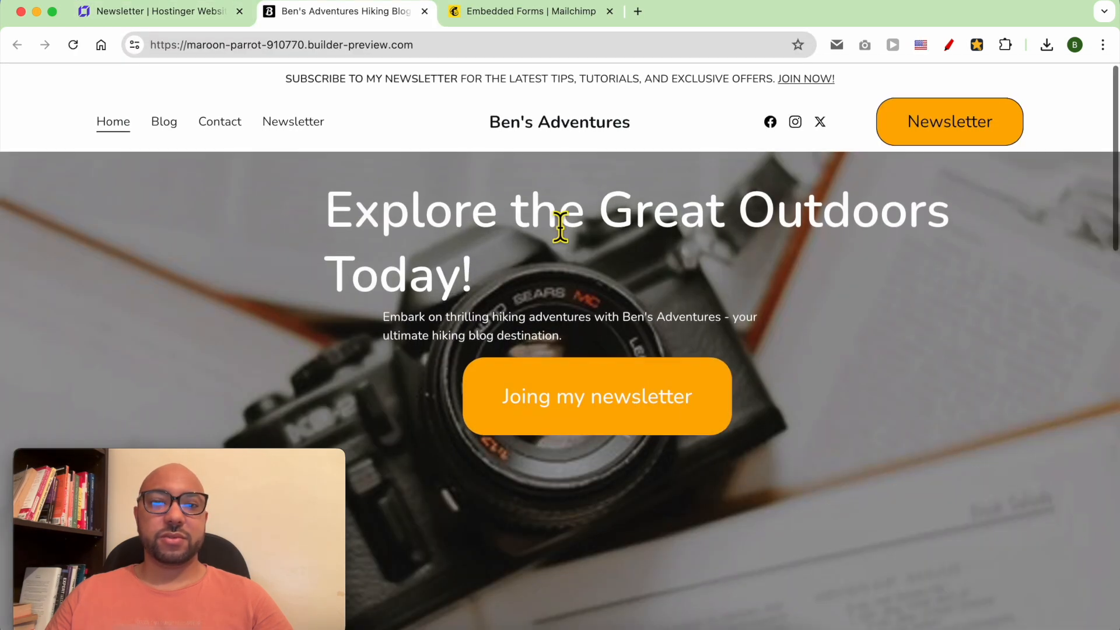
Go to the live site's Newsletter page and copy its /newsletter address.
{"action": "left_click", "coordinate": [313, 124]}
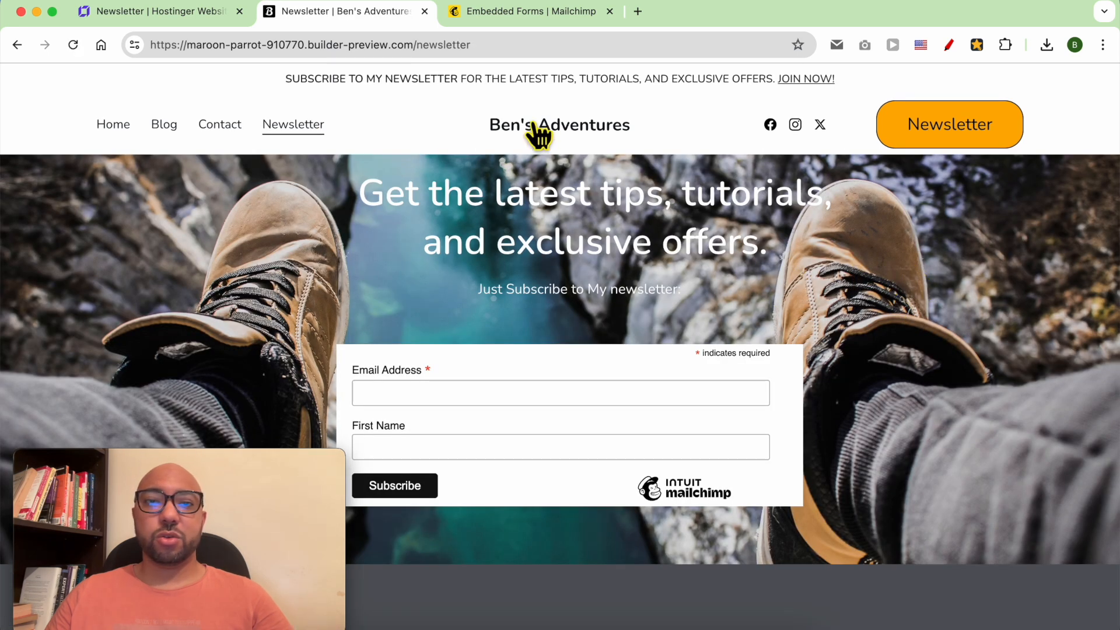
{"action": "right_click", "coordinate": [430, 51]}
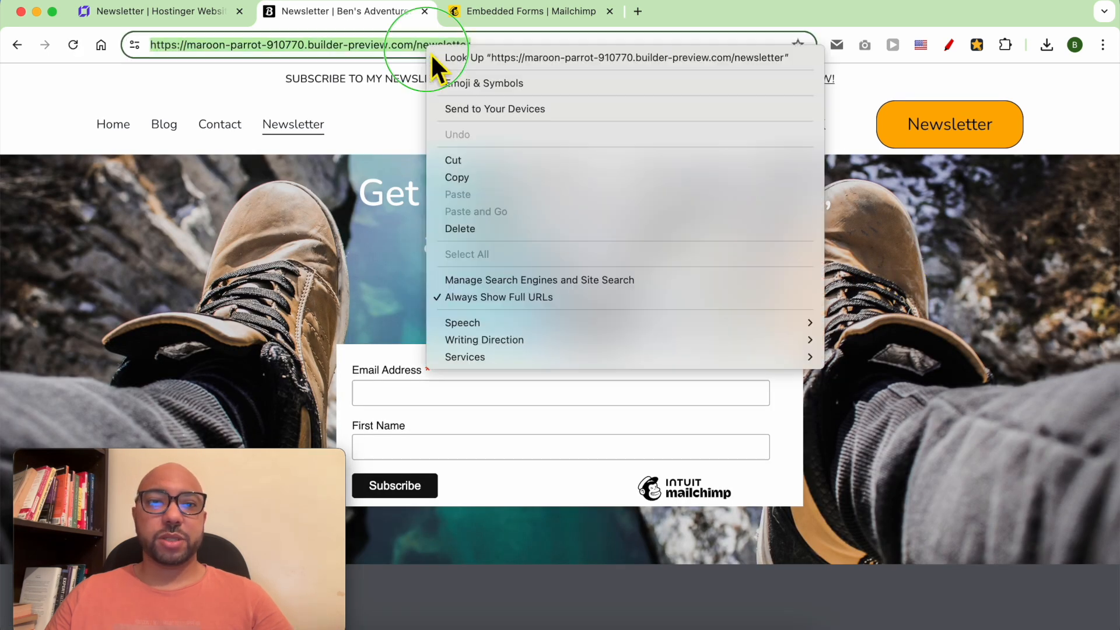
{"action": "left_click", "coordinate": [454, 181]}
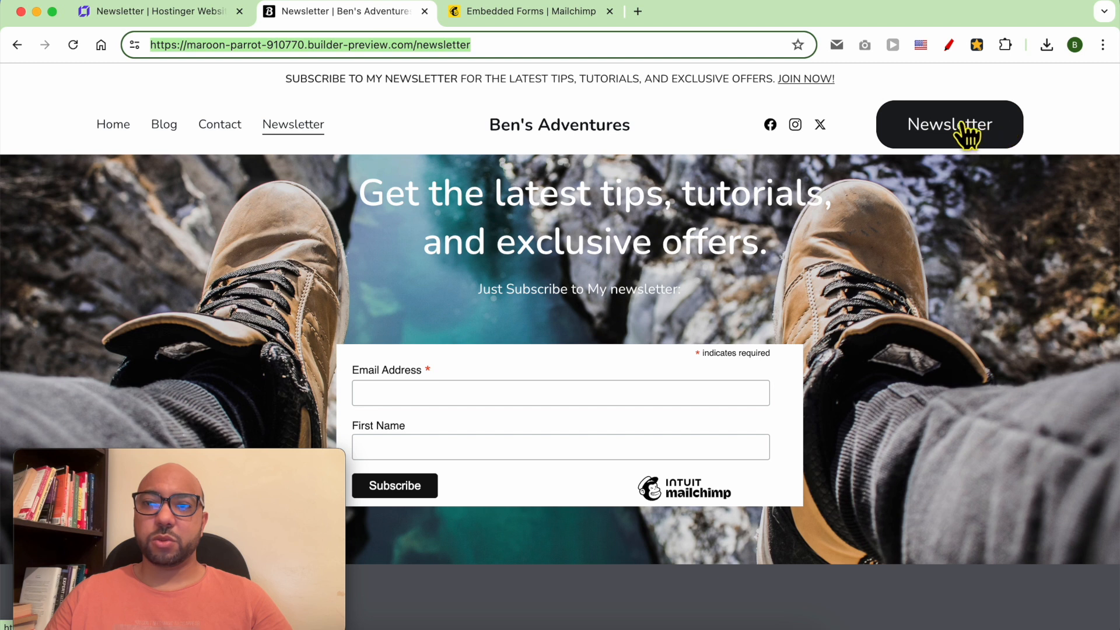
Back in the builder, close the media library and select the announcement bar's JOIN NOW! text for editing.
{"action": "left_click", "coordinate": [178, 17]}
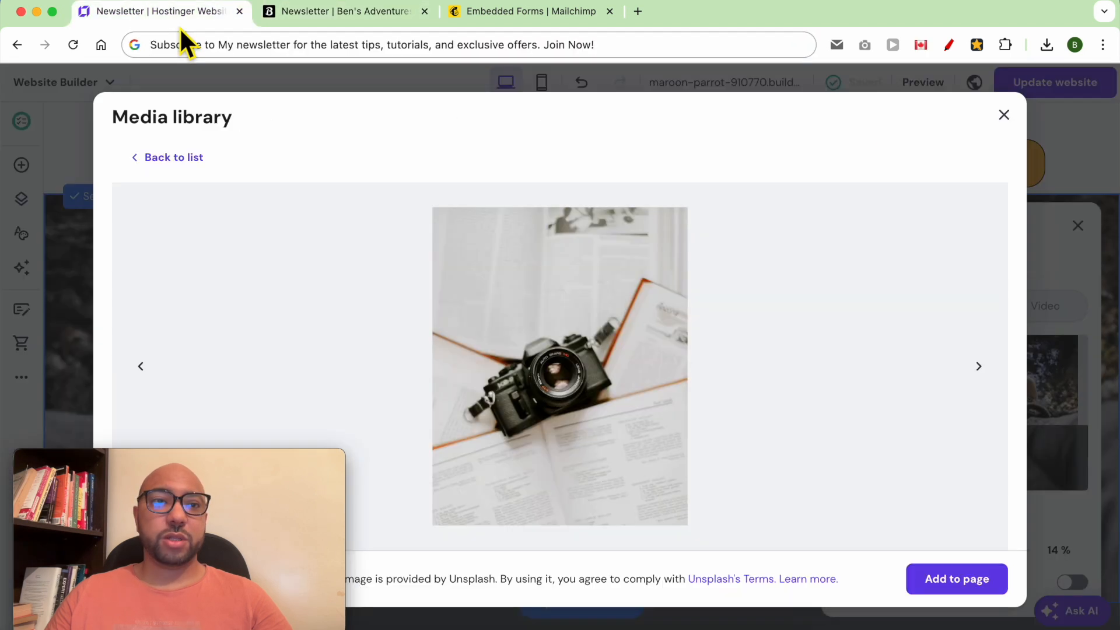
{"action": "left_click", "coordinate": [67, 114]}
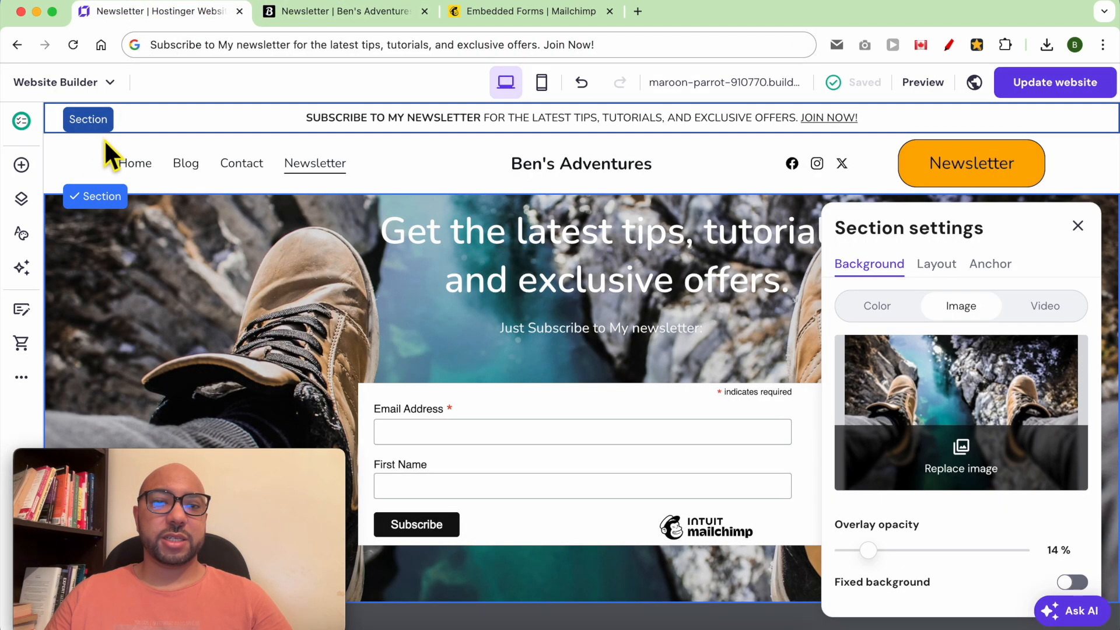
{"action": "left_click", "coordinate": [775, 121]}
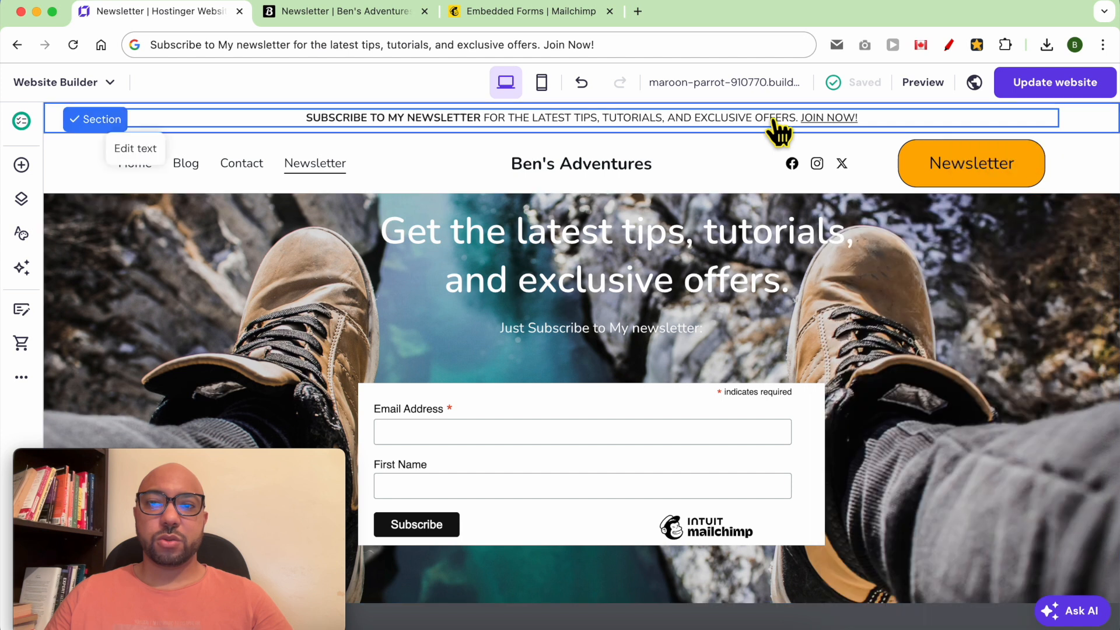
{"action": "double_click", "coordinate": [880, 123]}
{"action": "left_click", "coordinate": [882, 124]}
{"action": "left_click_drag", "start_coordinate": [883, 124], "coordinate": [811, 124]}
{"action": "right_click", "coordinate": [814, 124]}
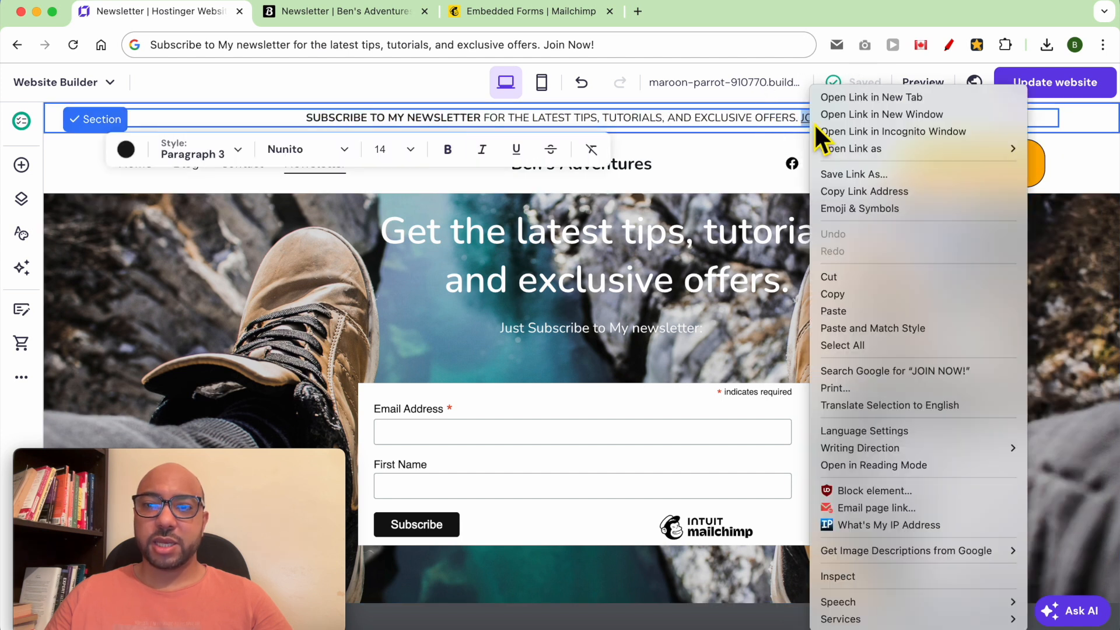
{"action": "left_click", "coordinate": [867, 307]}
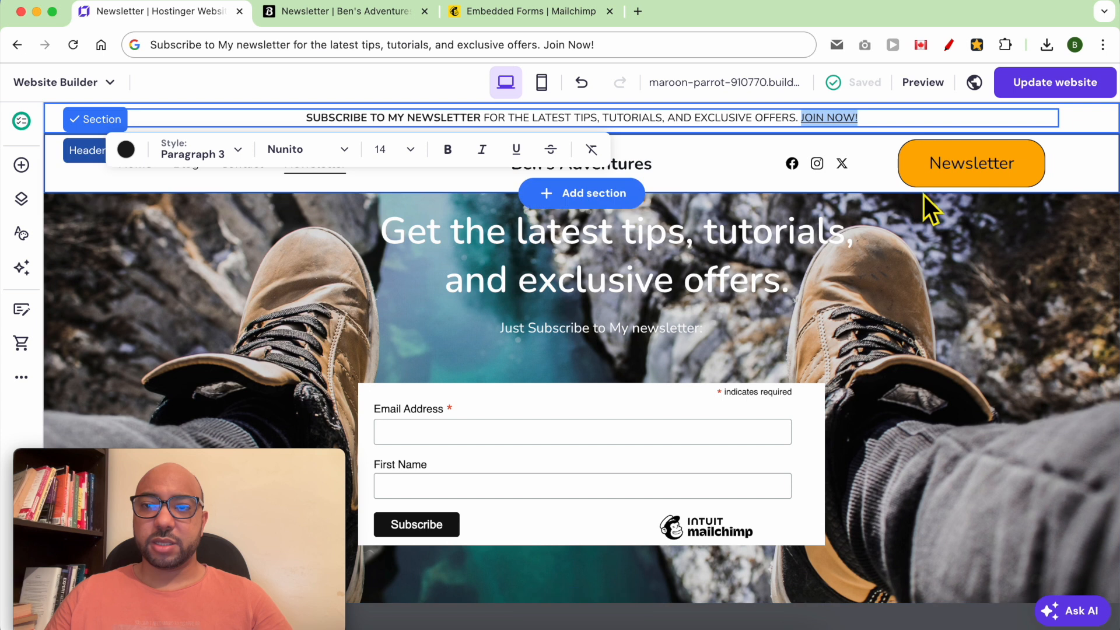
Set the header button's style link to Page > Newsletter, then return to the Home page.
{"action": "left_click", "coordinate": [728, 155]}
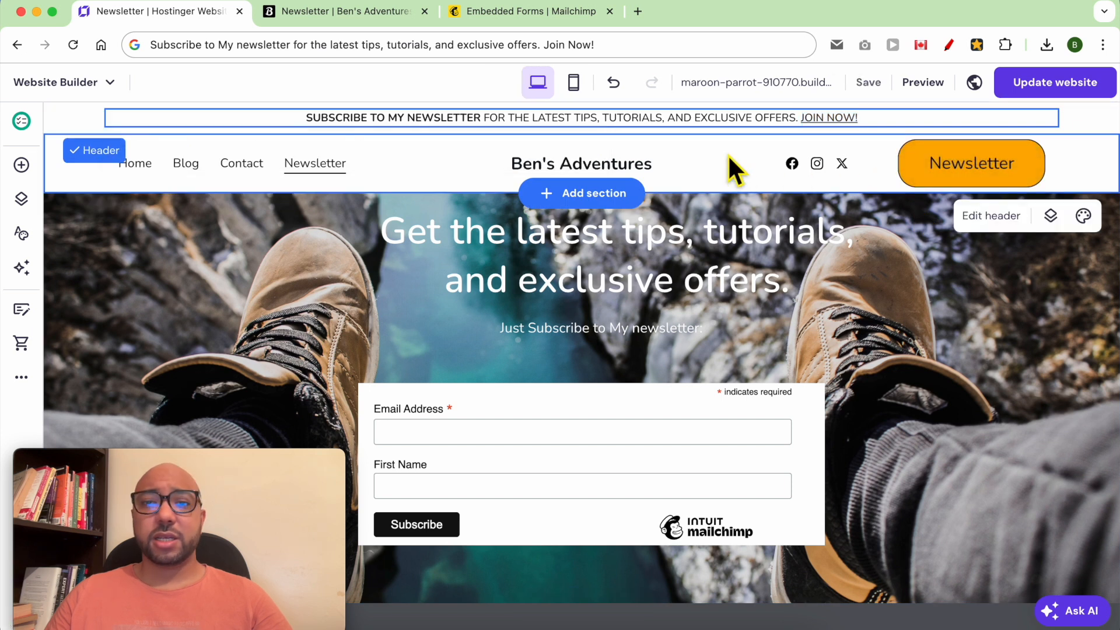
{"action": "left_click", "coordinate": [992, 217]}
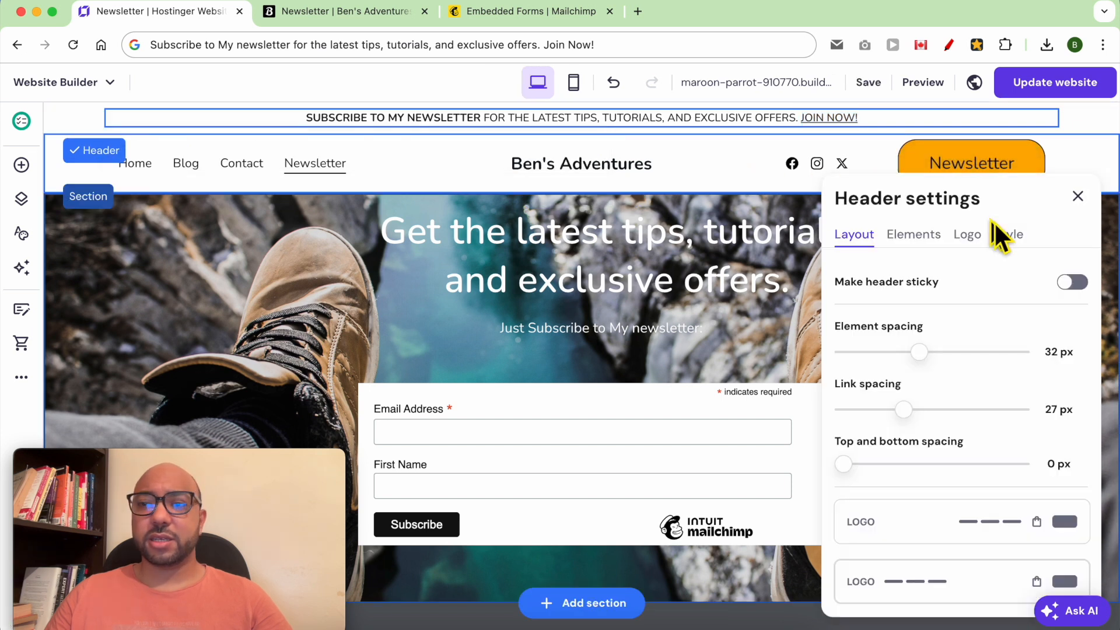
{"action": "left_click", "coordinate": [1007, 235]}
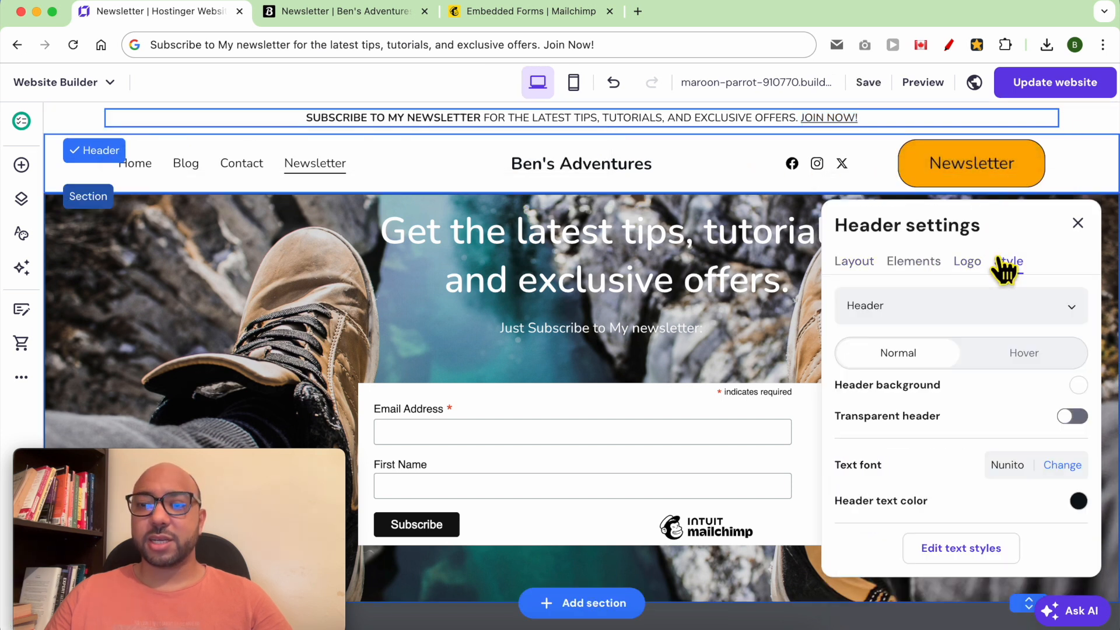
{"action": "left_click", "coordinate": [946, 319]}
{"action": "left_click", "coordinate": [908, 378]}
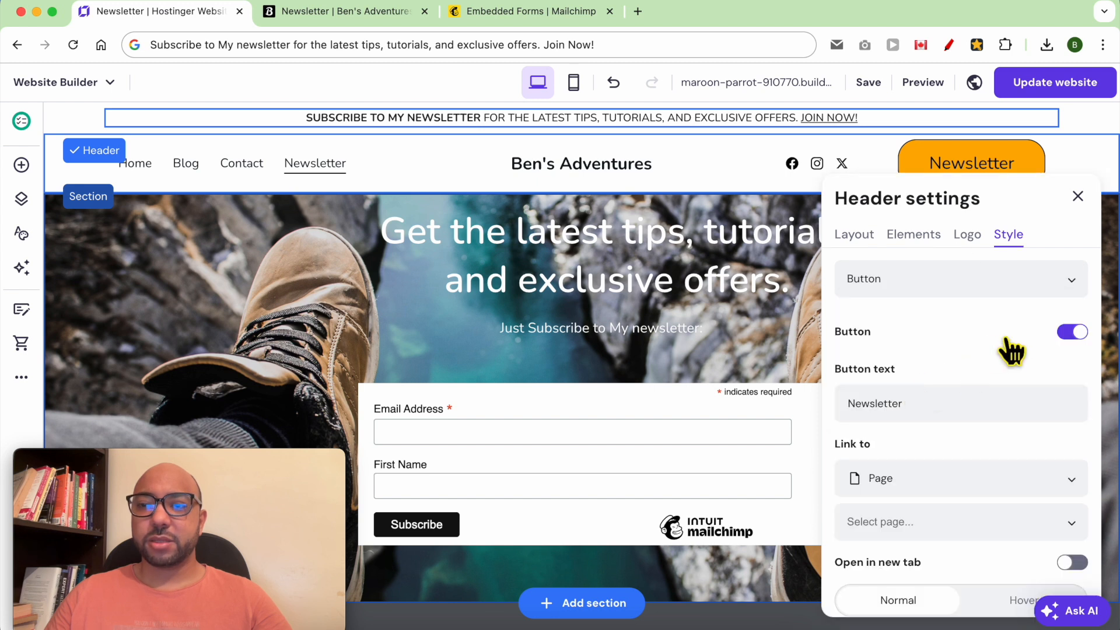
{"action": "scroll", "coordinate": [946, 455], "scroll_direction": "down", "scroll_amount": 1}
{"action": "left_click", "coordinate": [920, 487]}
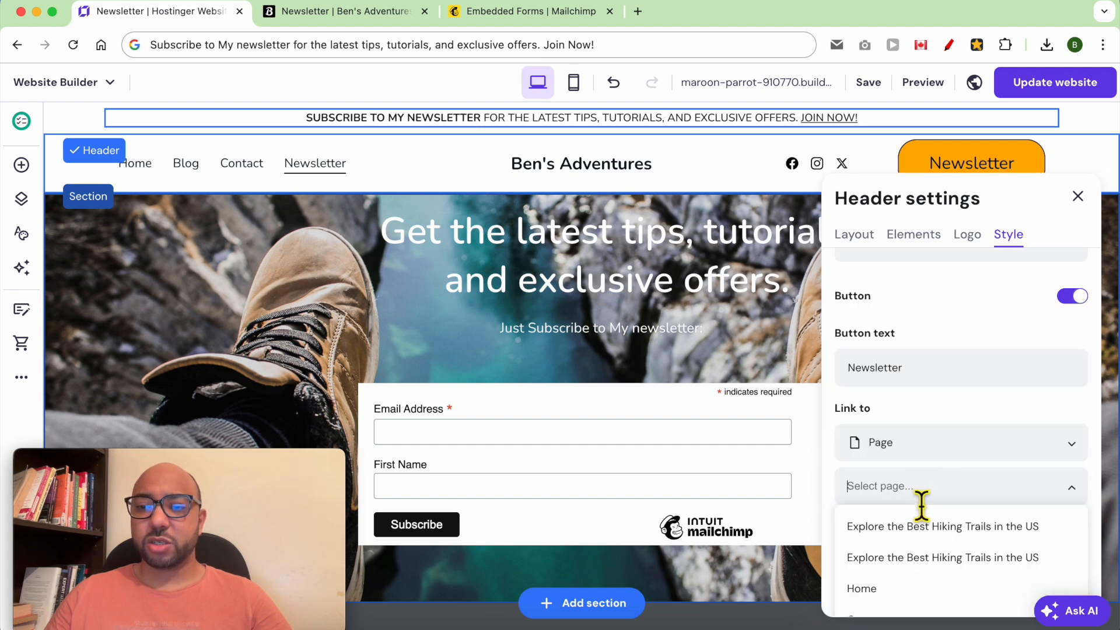
{"action": "scroll", "coordinate": [922, 496], "scroll_direction": "down", "scroll_amount": 5}
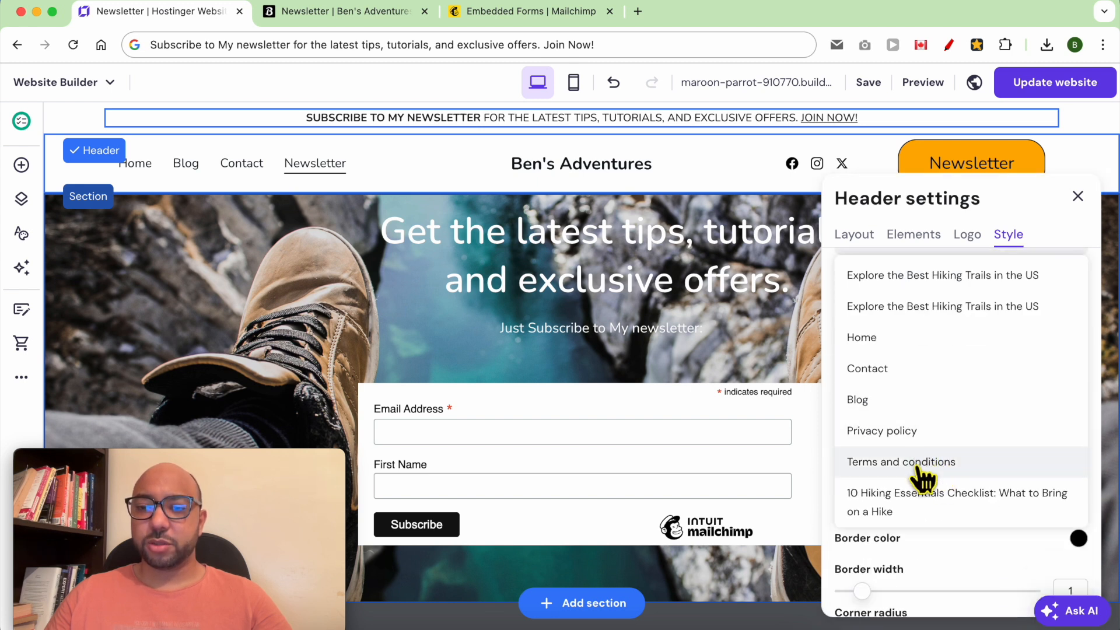
{"action": "scroll", "coordinate": [919, 498], "scroll_direction": "down", "scroll_amount": 1}
{"action": "left_click", "coordinate": [919, 506]}
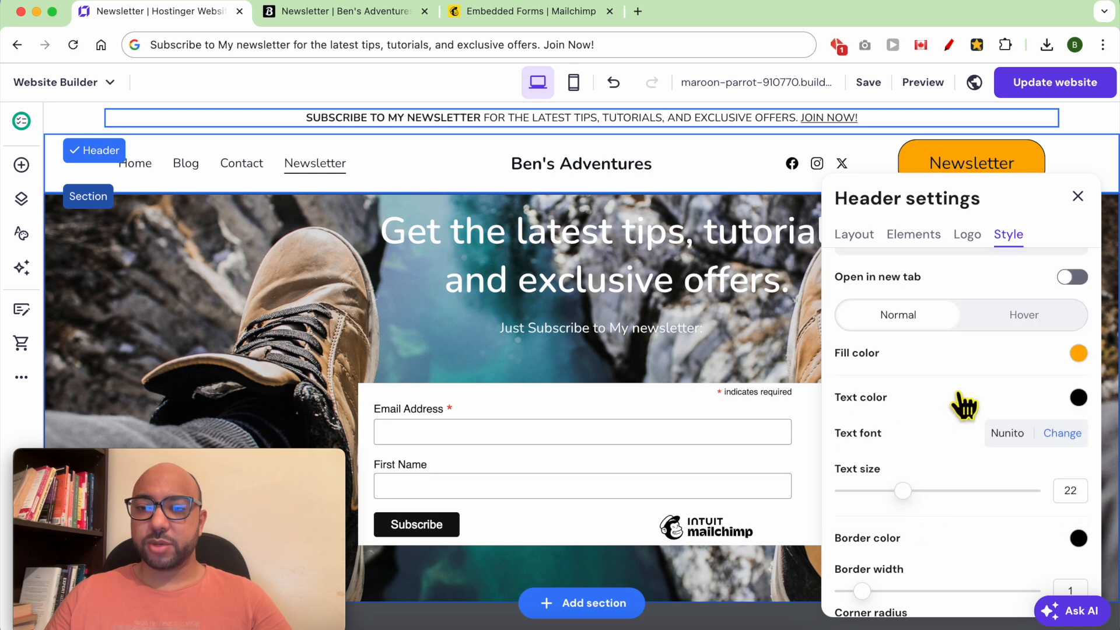
{"action": "left_click", "coordinate": [1078, 196]}
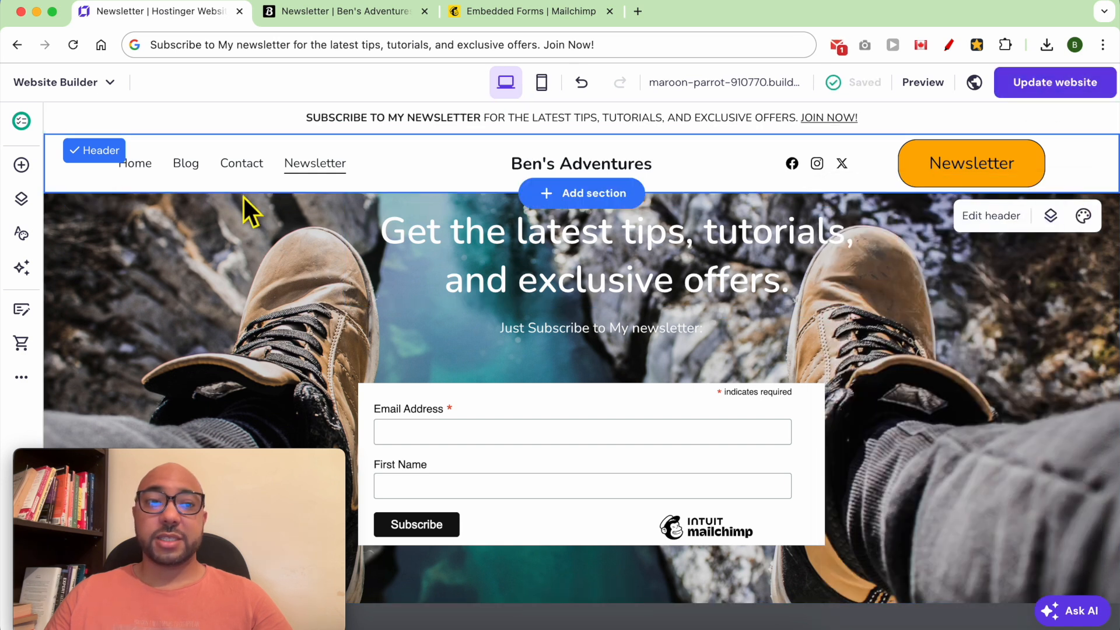
{"action": "left_click", "coordinate": [147, 172]}
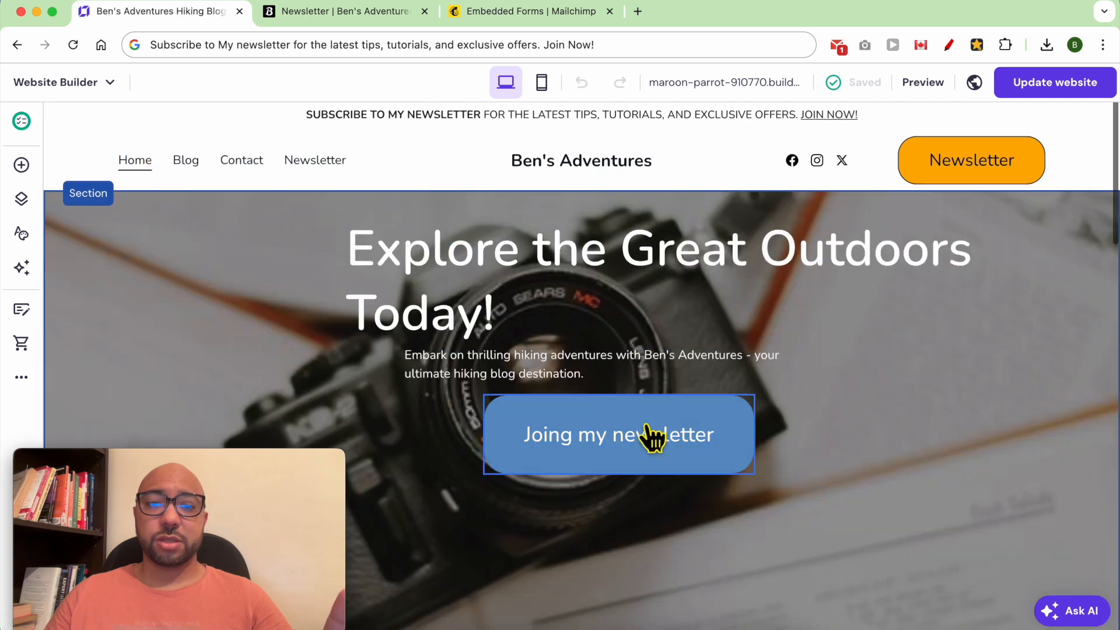
Point the 'Joing my newsletter' hero button's link to Page > Newsletter, then click Update website.
{"action": "left_click", "coordinate": [708, 423]}
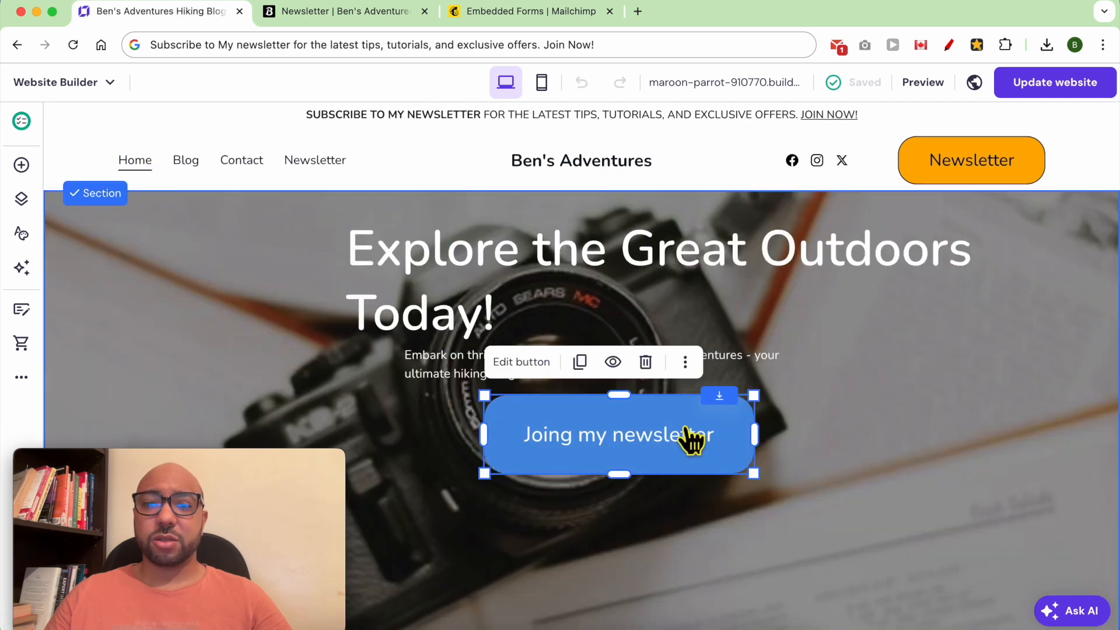
{"action": "left_click", "coordinate": [525, 365]}
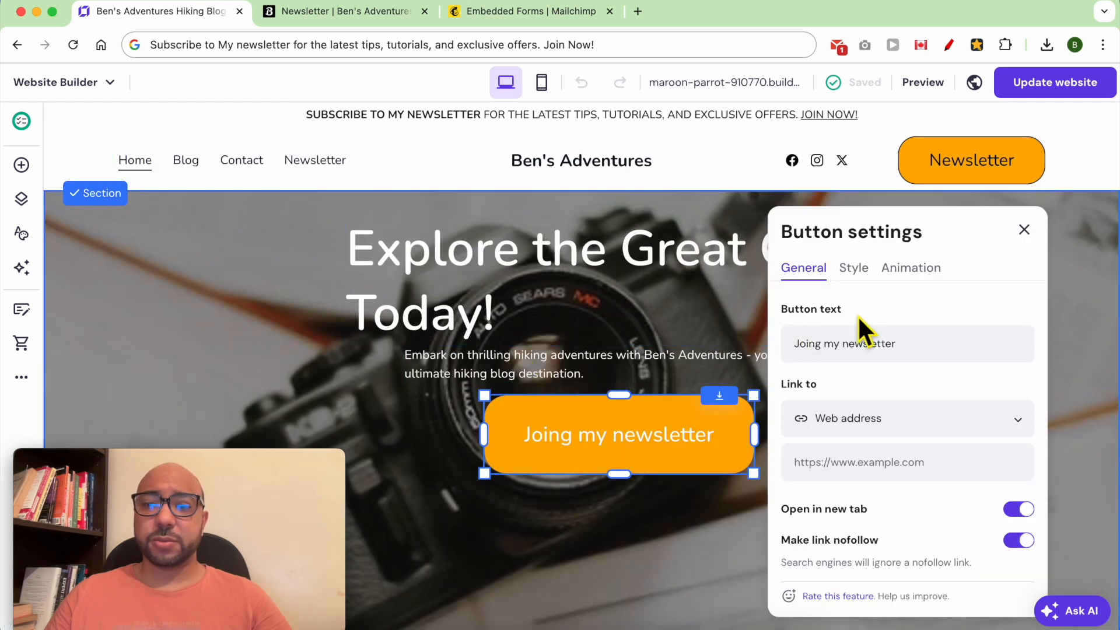
{"action": "left_click", "coordinate": [896, 432]}
{"action": "left_click", "coordinate": [888, 457]}
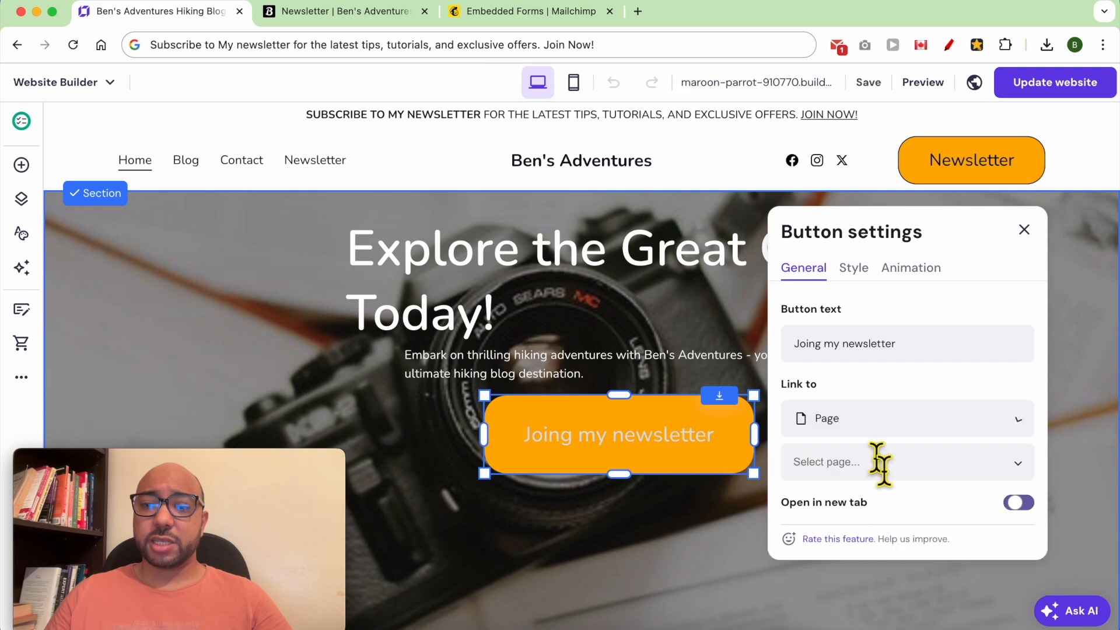
{"action": "left_click", "coordinate": [884, 481]}
{"action": "scroll", "coordinate": [881, 566], "scroll_direction": "down", "scroll_amount": 3}
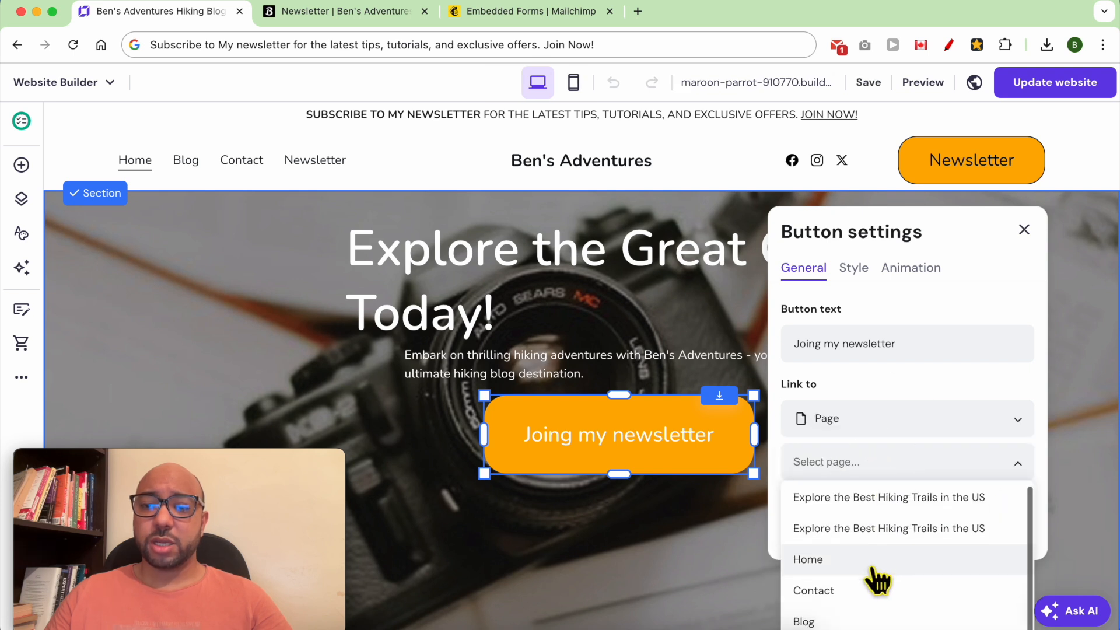
{"action": "scroll", "coordinate": [882, 569], "scroll_direction": "down", "scroll_amount": 3}
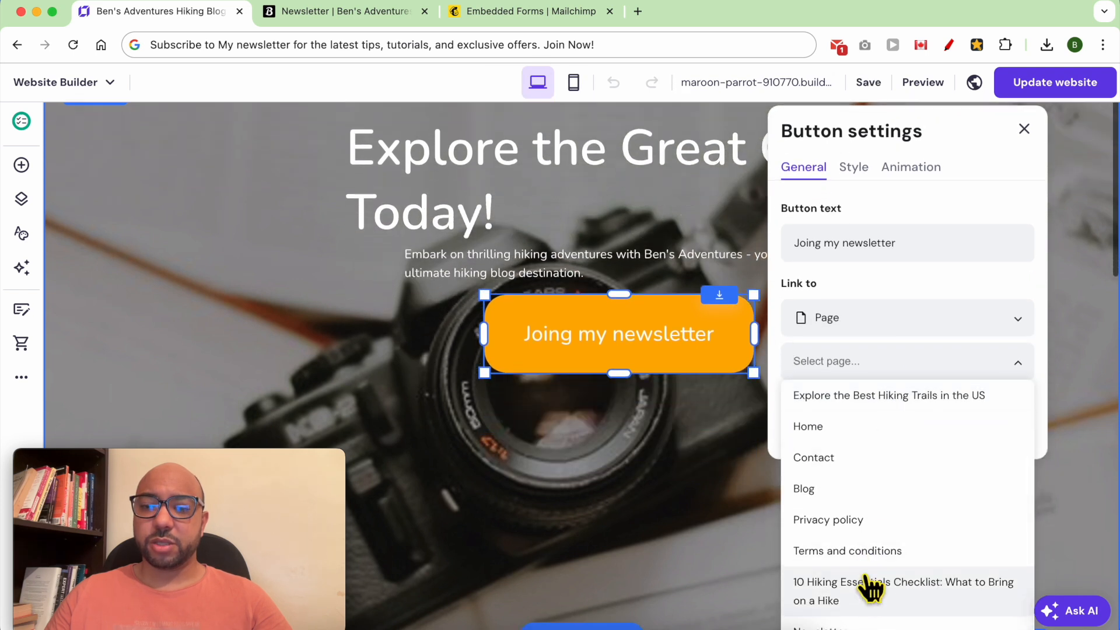
{"action": "left_click", "coordinate": [842, 628]}
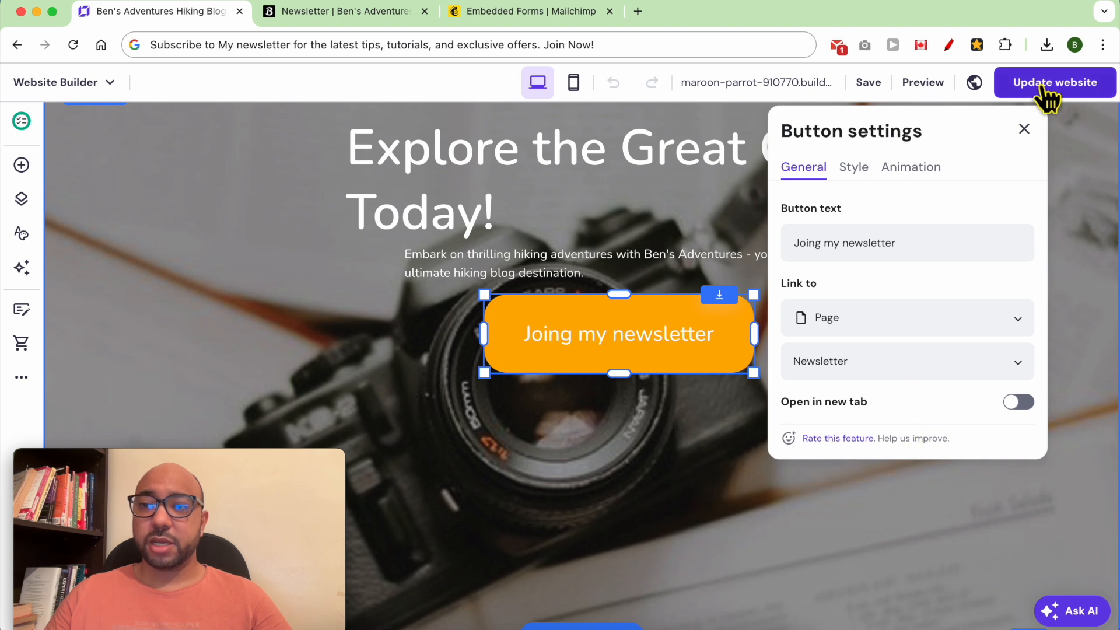
{"action": "left_click", "coordinate": [1027, 129]}
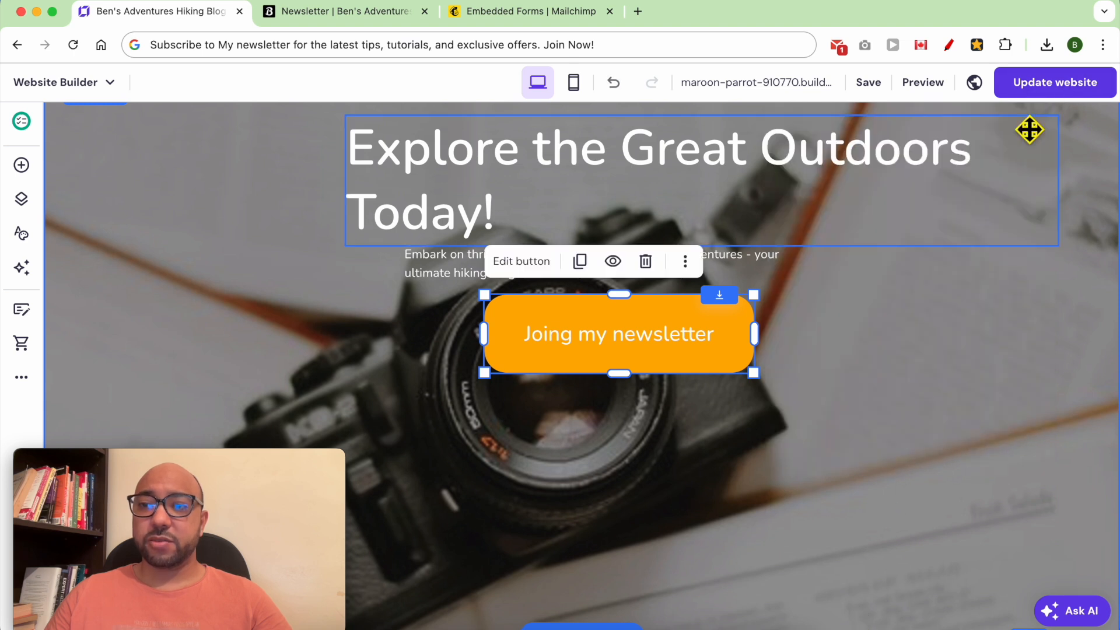
{"action": "left_click", "coordinate": [1053, 83]}
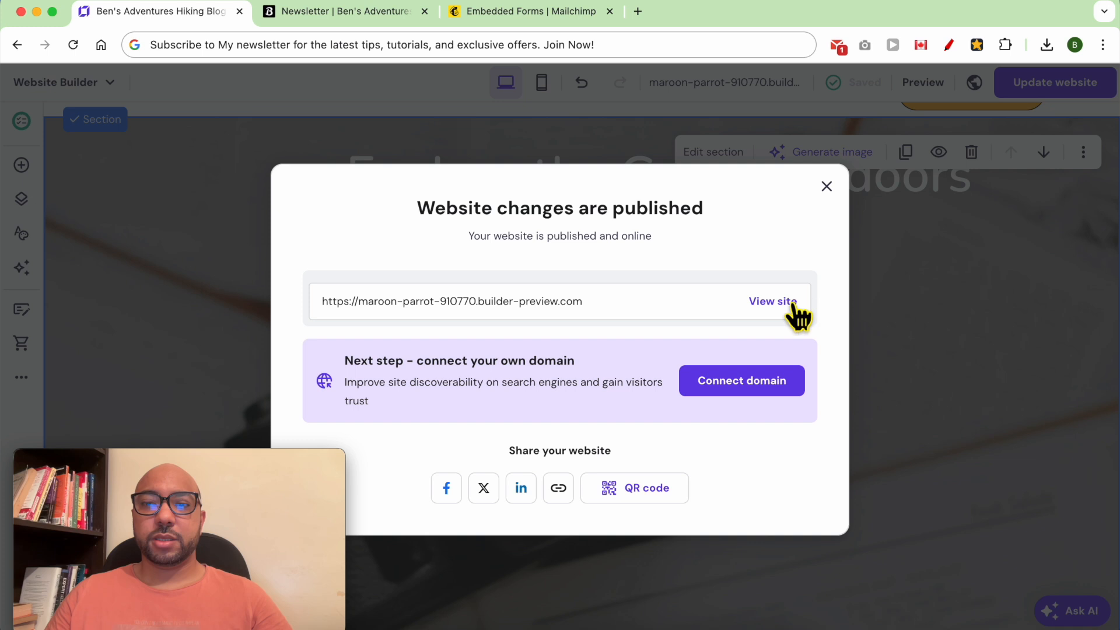
View the live site and test the JOIN NOW! link, header Newsletter button and 'Joing my newsletter' hero button.
{"action": "left_click", "coordinate": [789, 301]}
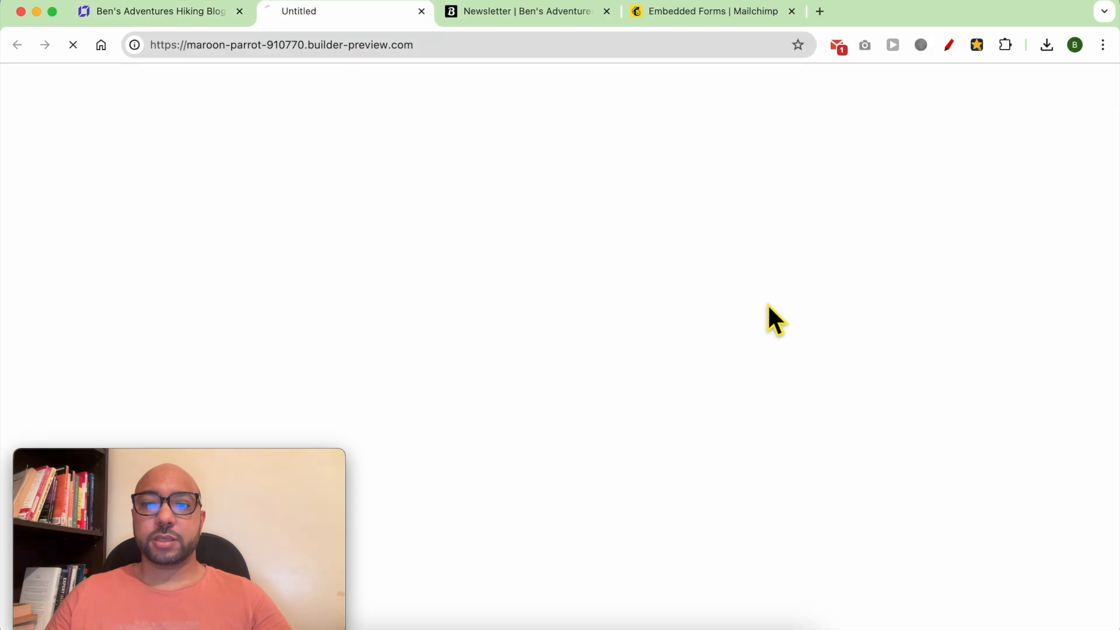
{"action": "left_click", "coordinate": [814, 79]}
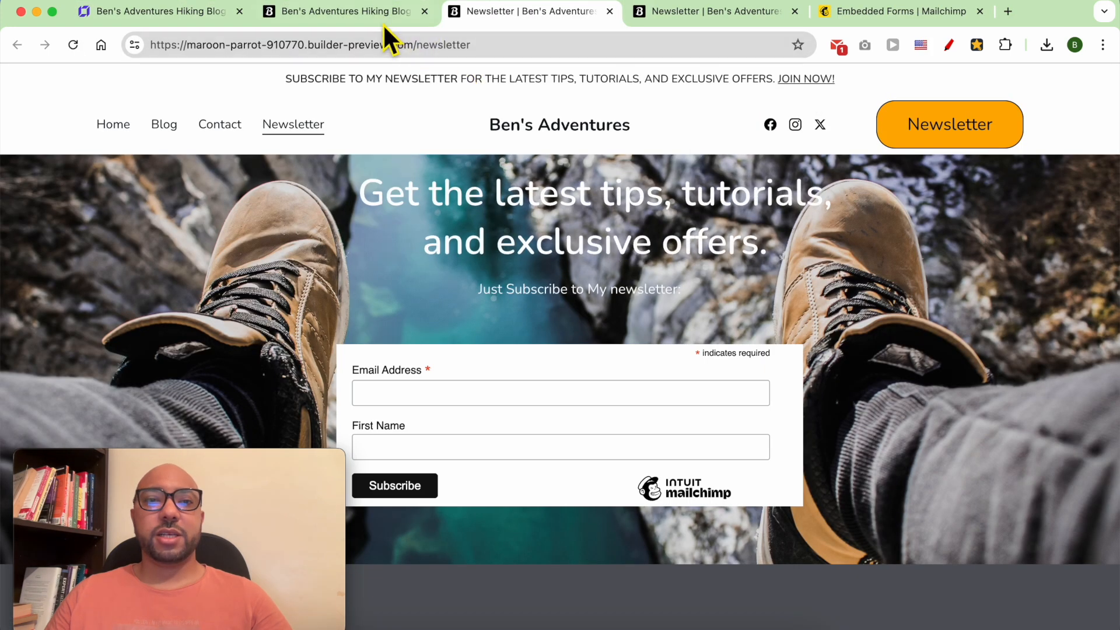
{"action": "left_click", "coordinate": [383, 23]}
{"action": "left_click", "coordinate": [908, 130]}
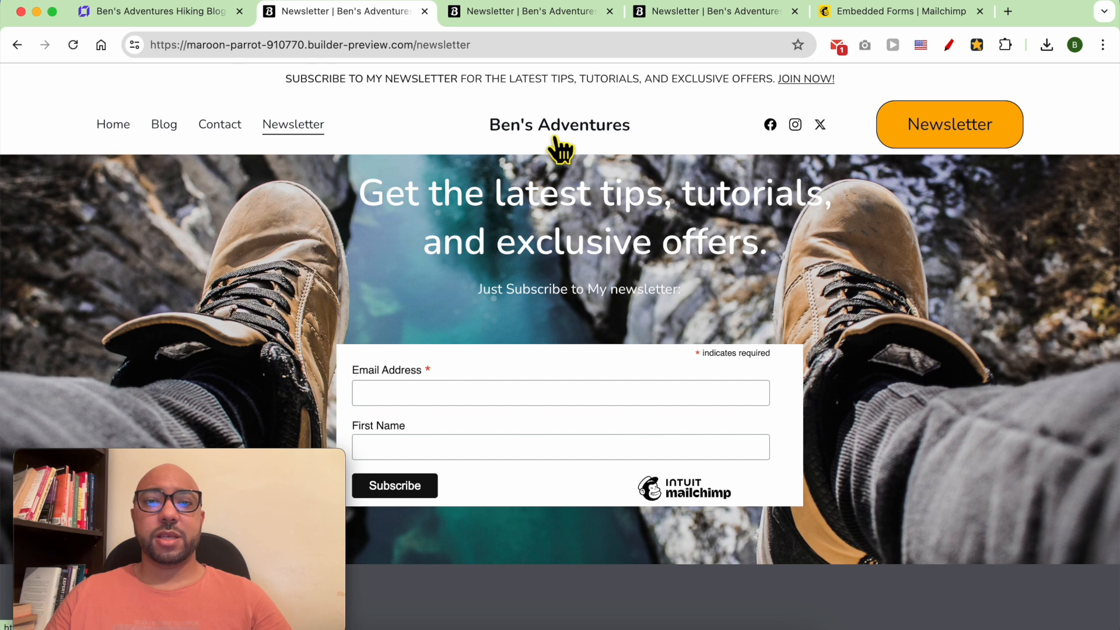
{"action": "left_click", "coordinate": [552, 136]}
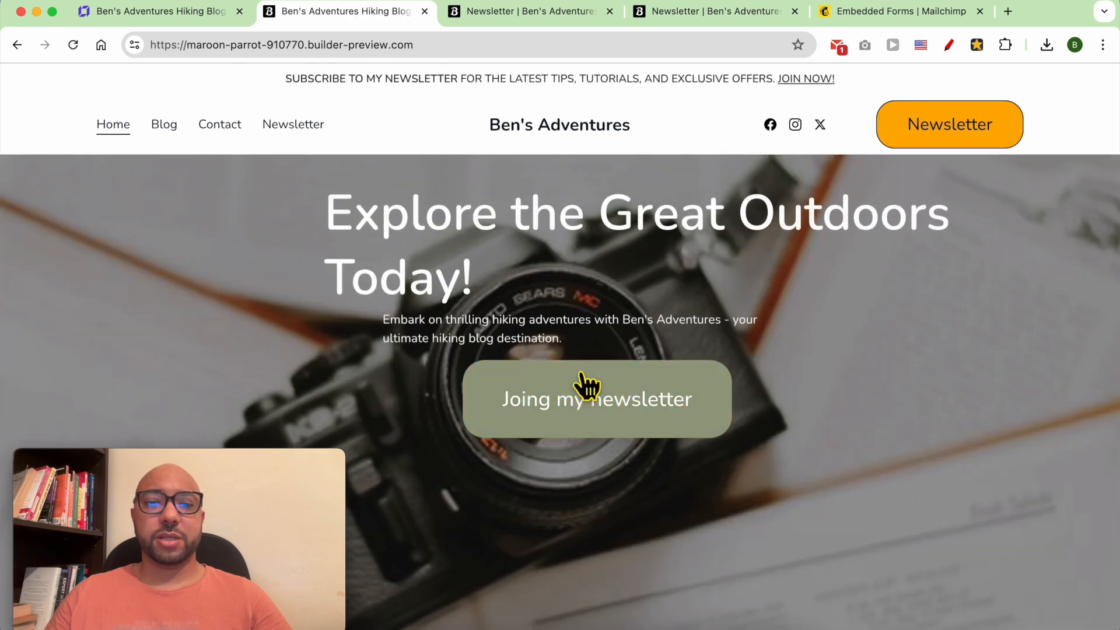
{"action": "left_click", "coordinate": [583, 416]}
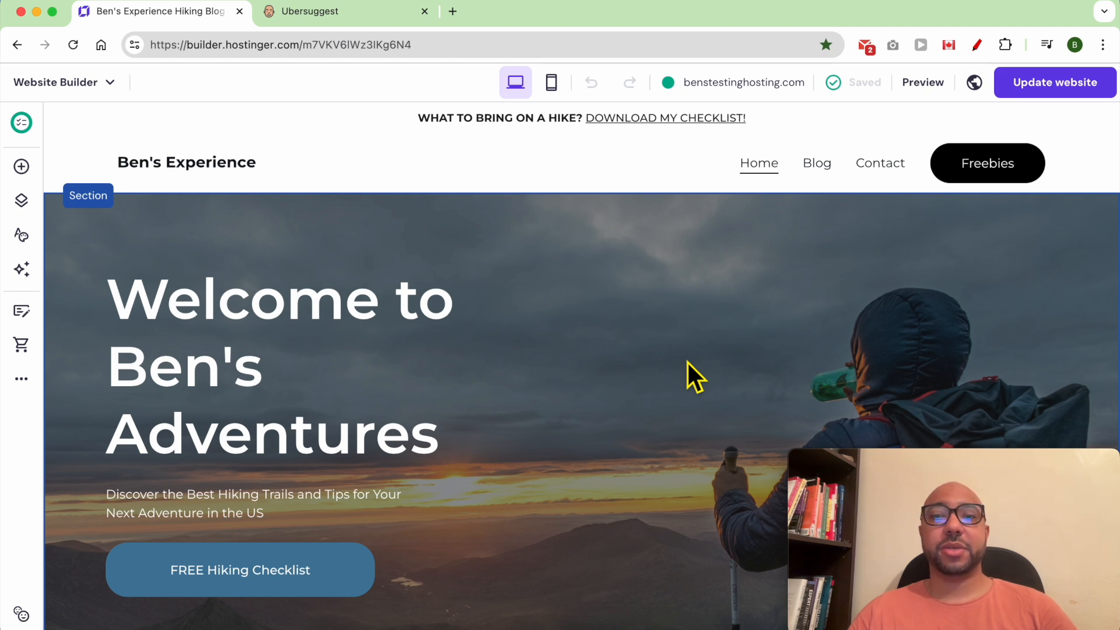
Open Website settings > SEO settings and switch the page filter to Product pages, then back to Main pages.
{"action": "left_click", "coordinate": [687, 360]}
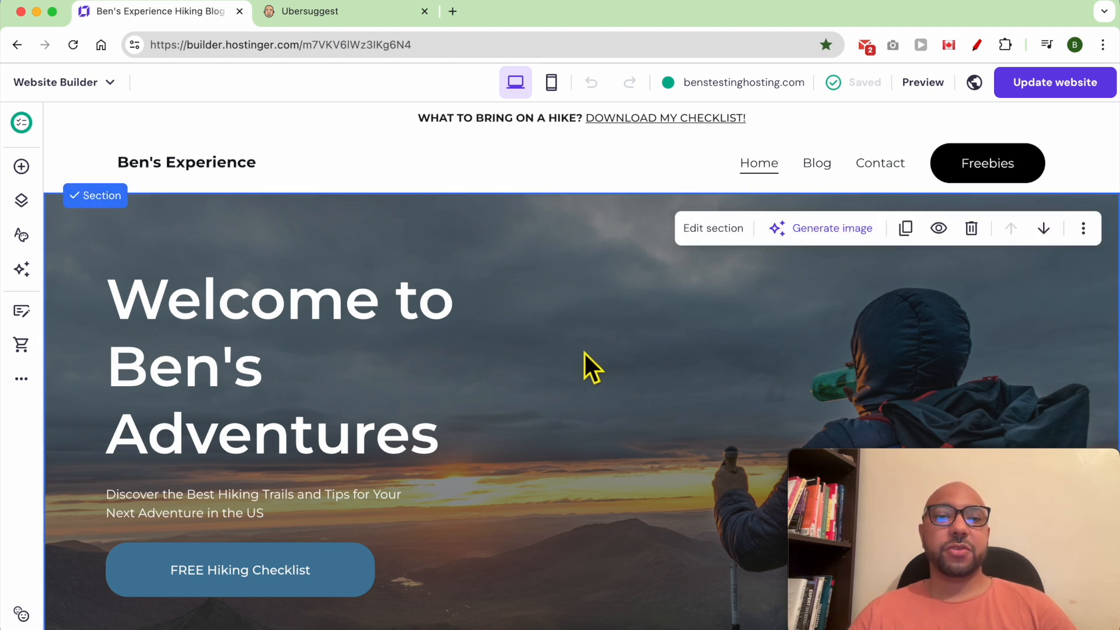
{"action": "left_click", "coordinate": [22, 380]}
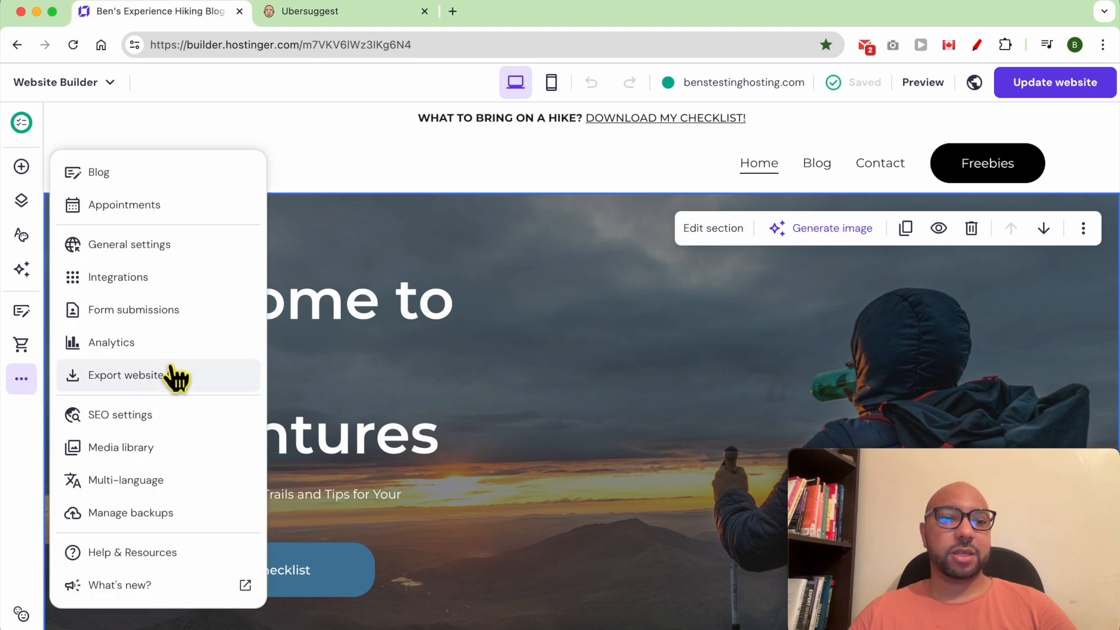
{"action": "left_click", "coordinate": [201, 419]}
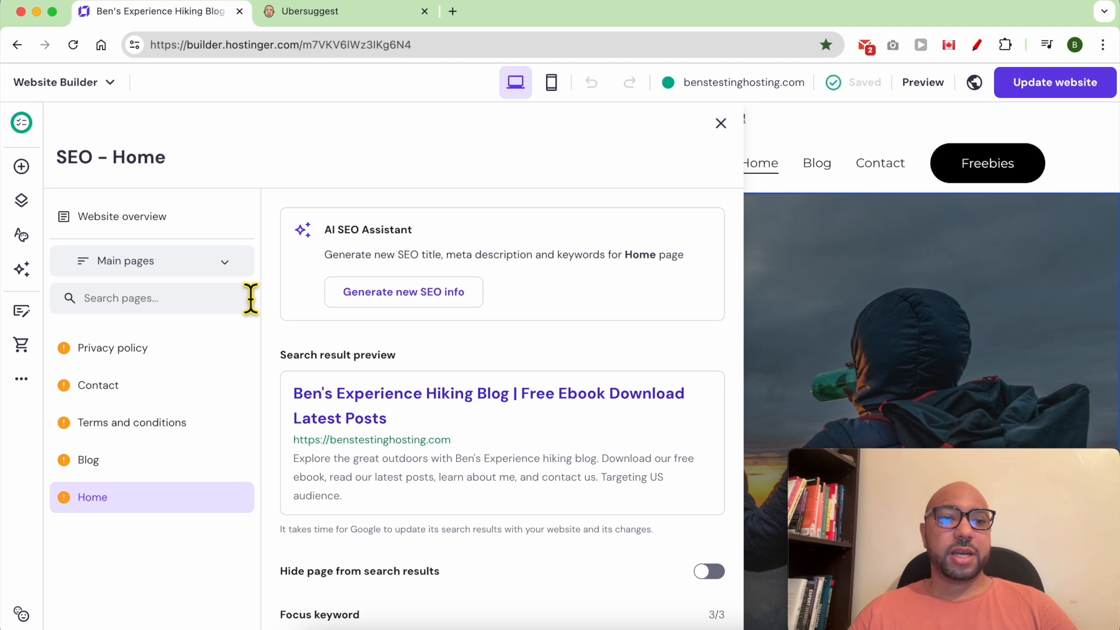
{"action": "left_click", "coordinate": [168, 262]}
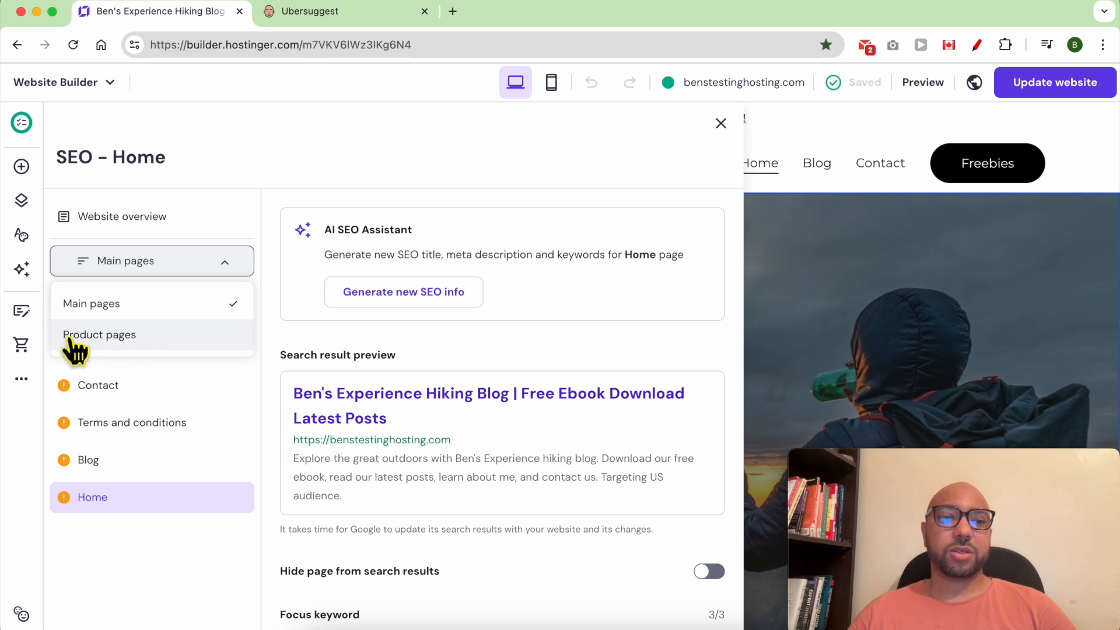
{"action": "left_click", "coordinate": [121, 345]}
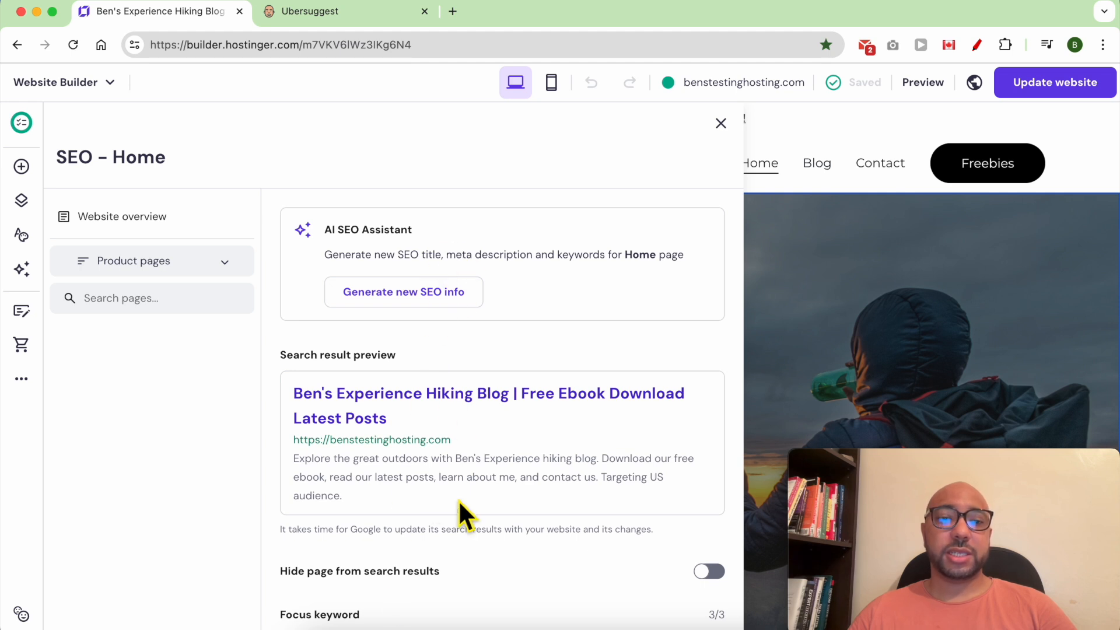
{"action": "left_click", "coordinate": [181, 267]}
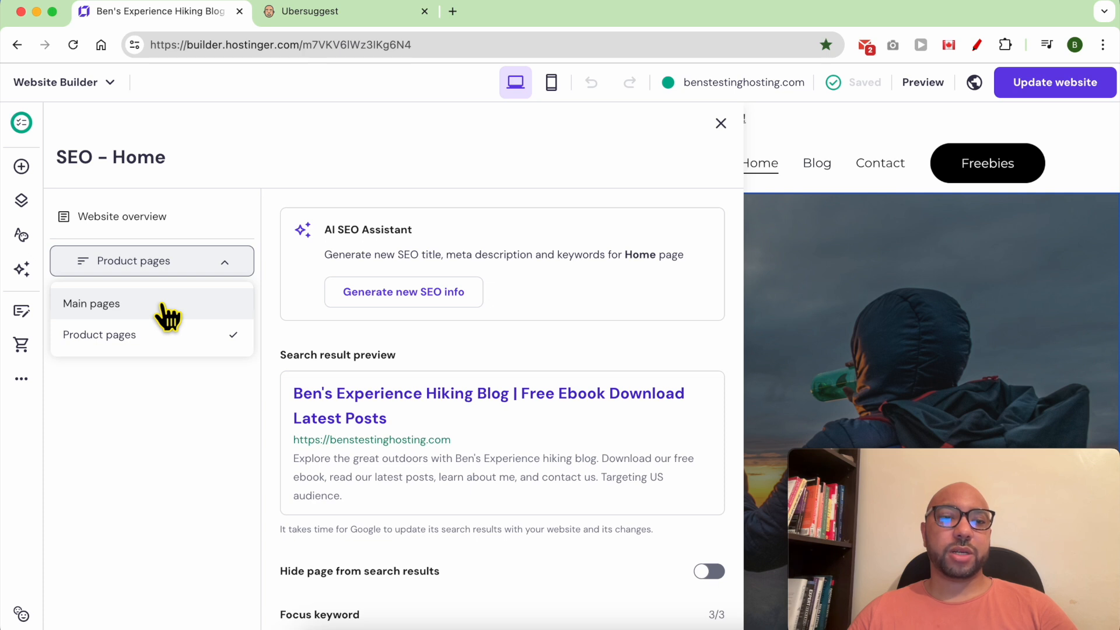
{"action": "left_click", "coordinate": [168, 315]}
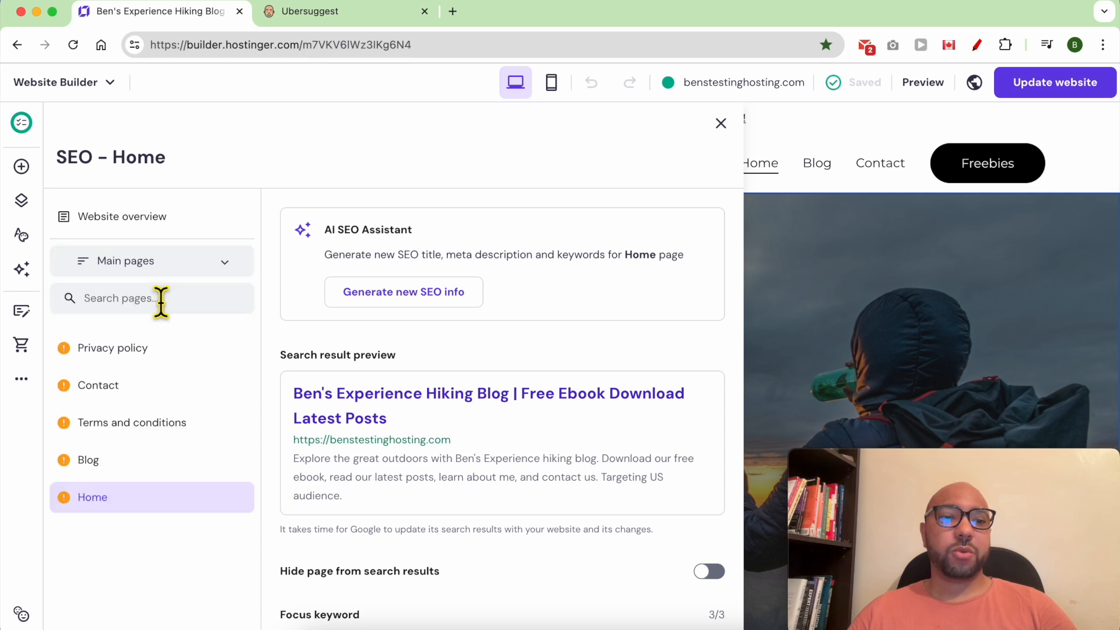
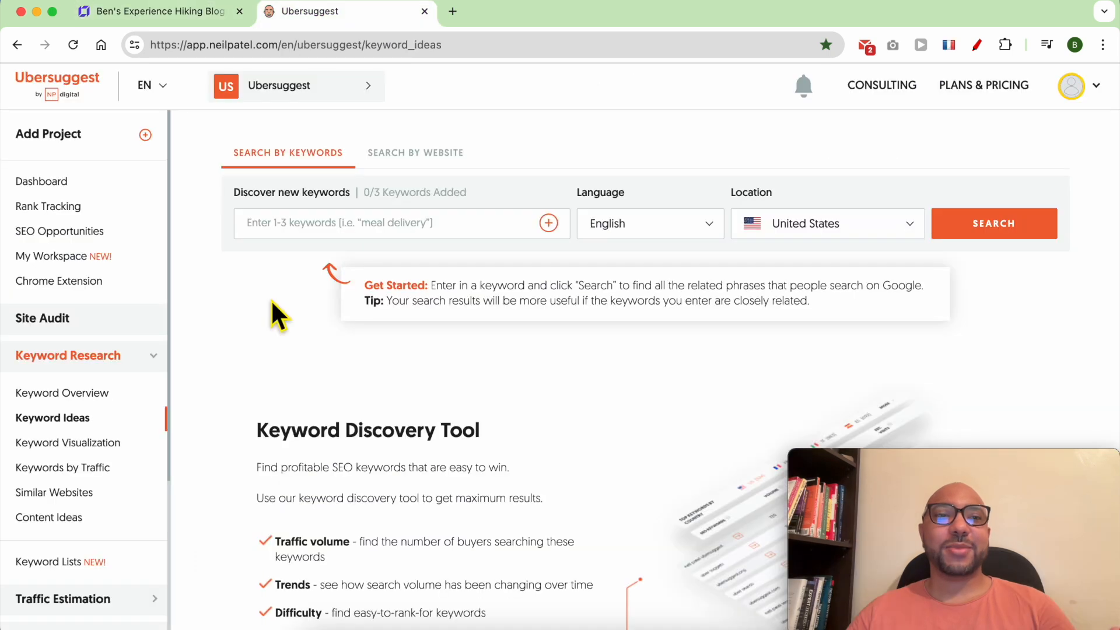
Search Ubersuggest for 'best hiking' keyword ideas and review the volume, CPC and SD columns.
{"action": "left_click", "coordinate": [272, 299]}
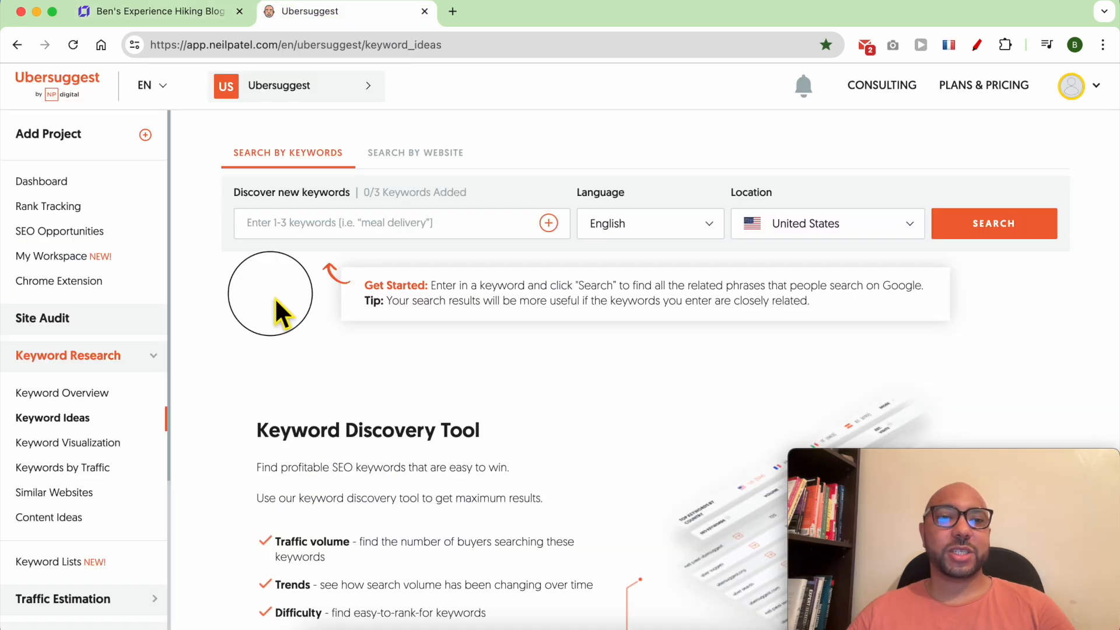
{"action": "left_click", "coordinate": [311, 239]}
{"action": "type", "text": "best h"}
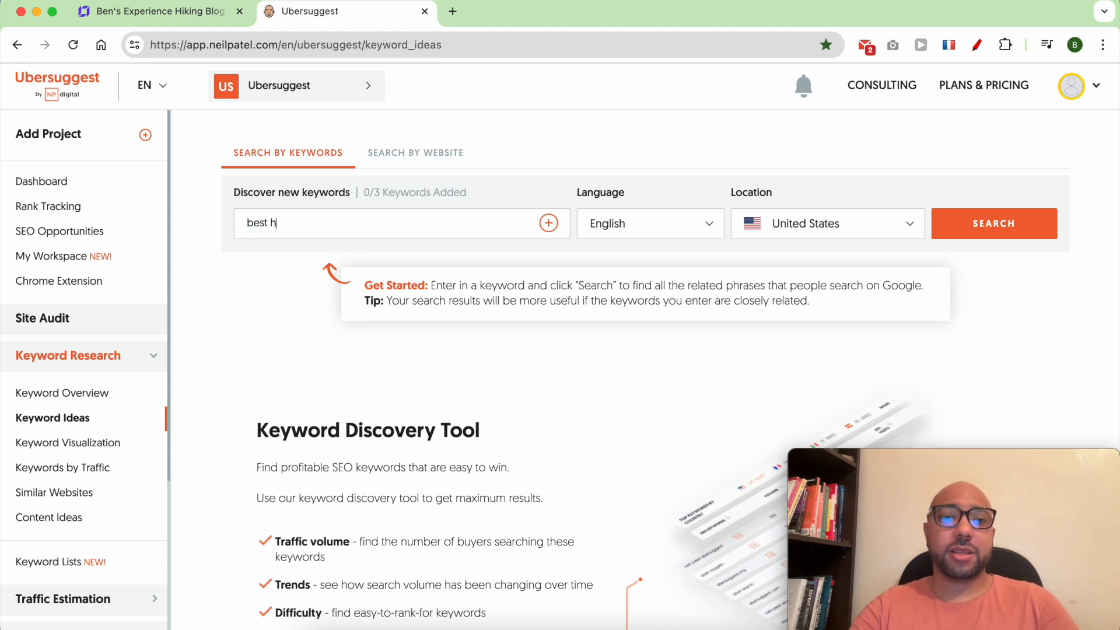
{"action": "type", "text": "iking"}
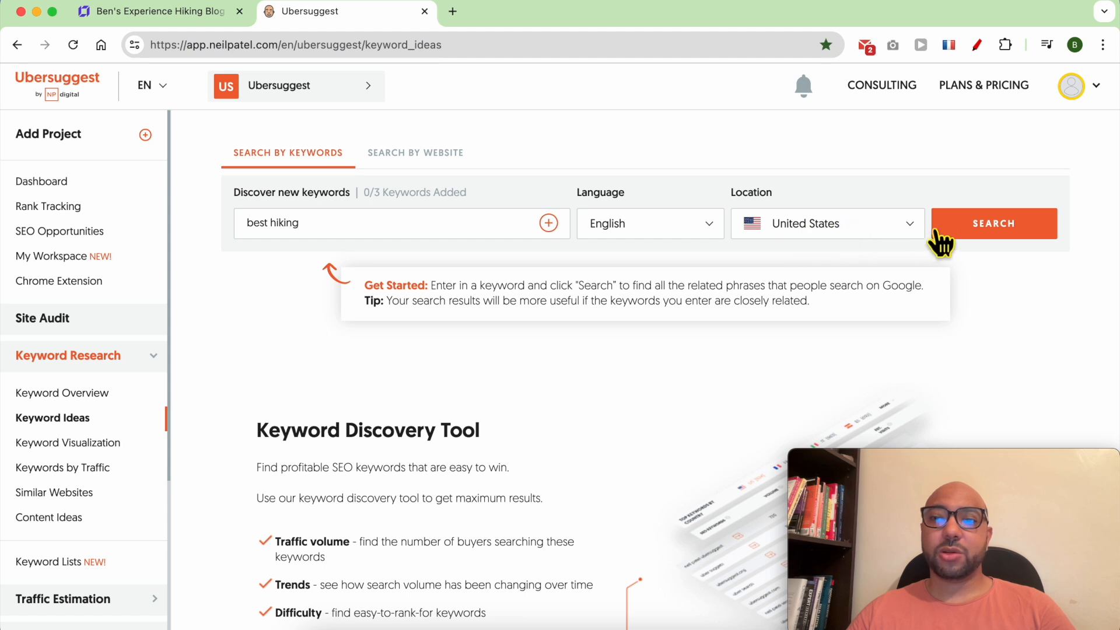
{"action": "left_click", "coordinate": [969, 241]}
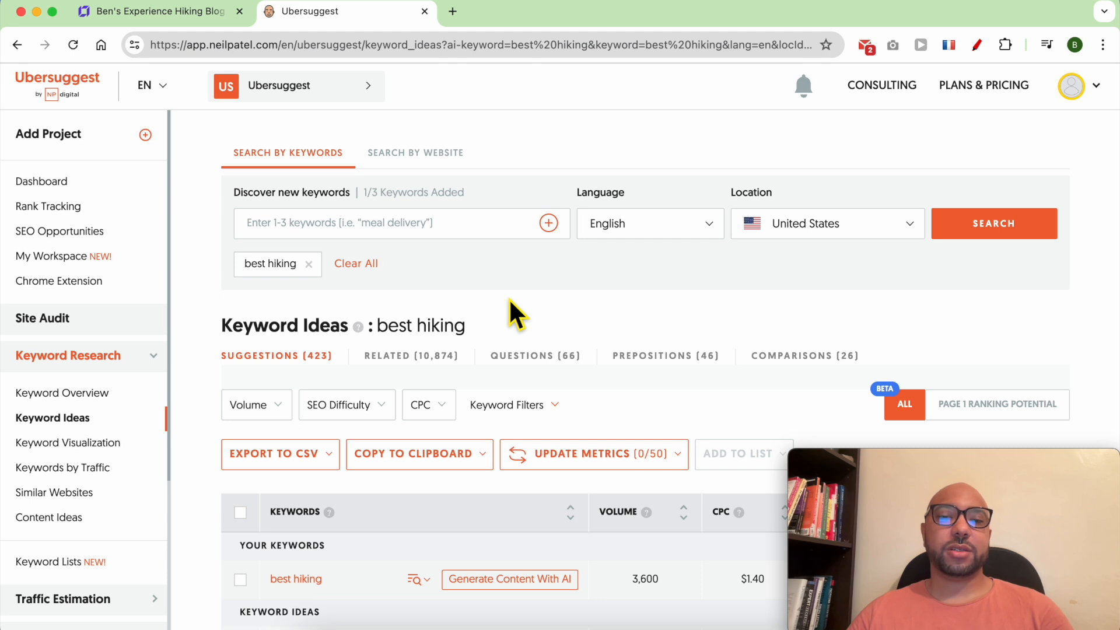
{"action": "scroll", "coordinate": [508, 299], "scroll_direction": "down", "scroll_amount": 4}
{"action": "scroll", "coordinate": [673, 438], "scroll_direction": "up", "scroll_amount": 3}
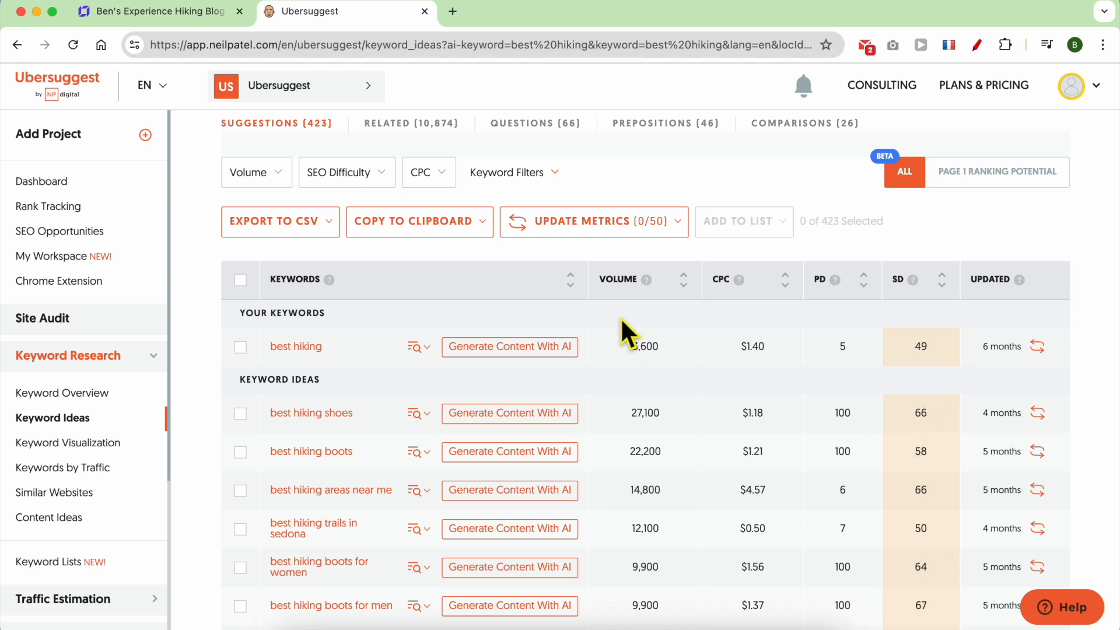
{"action": "left_click", "coordinate": [363, 176]}
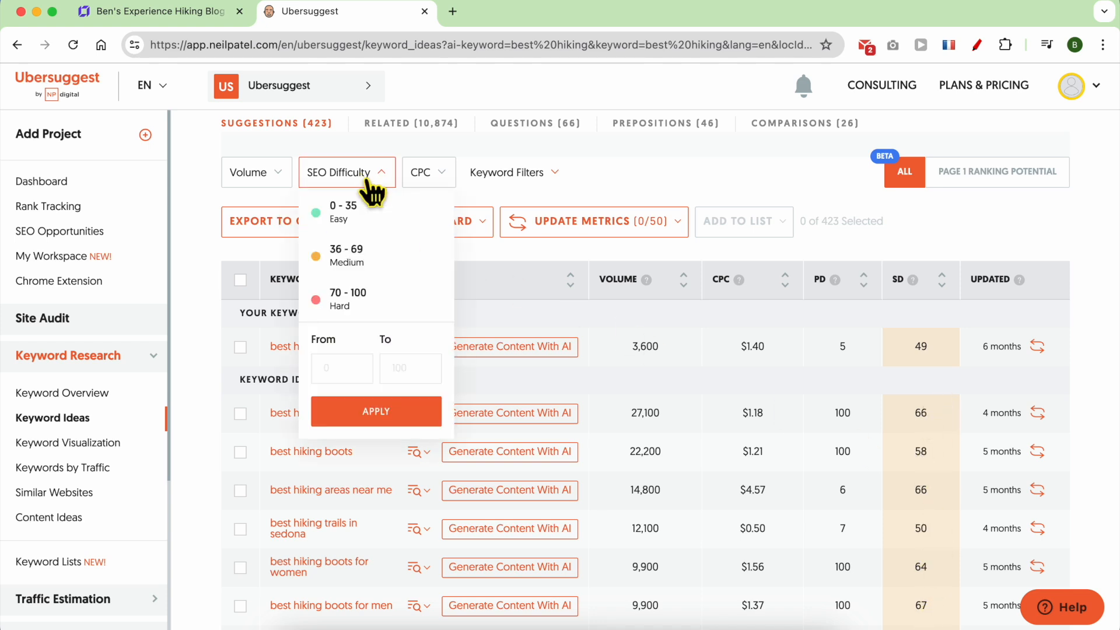
Filter ideas to SEO difficulty 0–35 and volume 1–1,000, then select 'best hiking gloves'.
{"action": "left_click", "coordinate": [372, 218]}
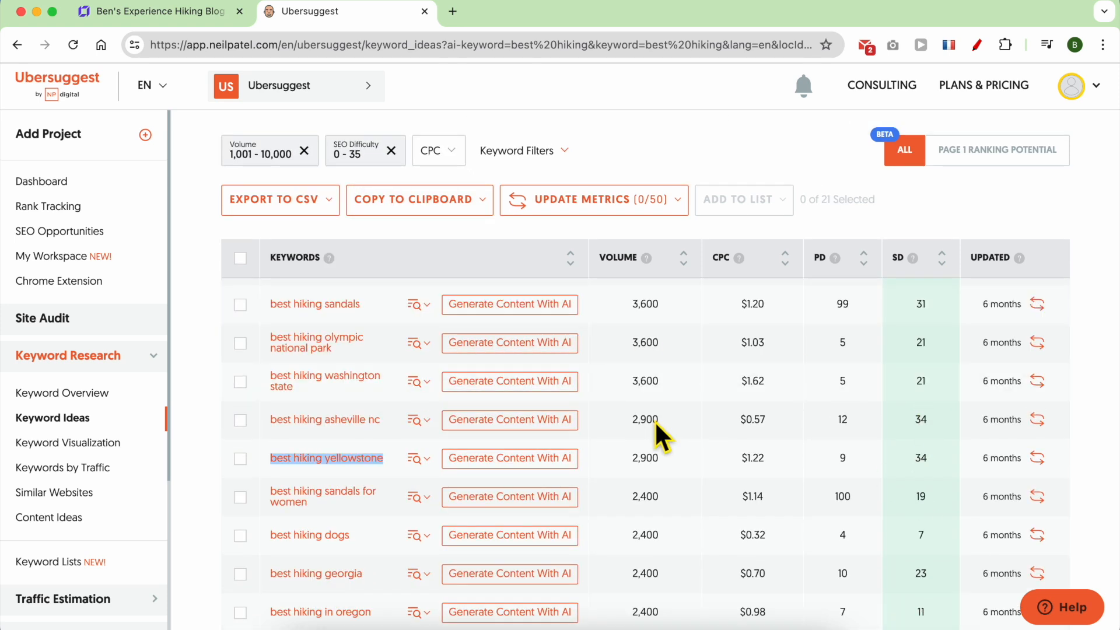
{"action": "scroll", "coordinate": [674, 385], "scroll_direction": "up", "scroll_amount": 5}
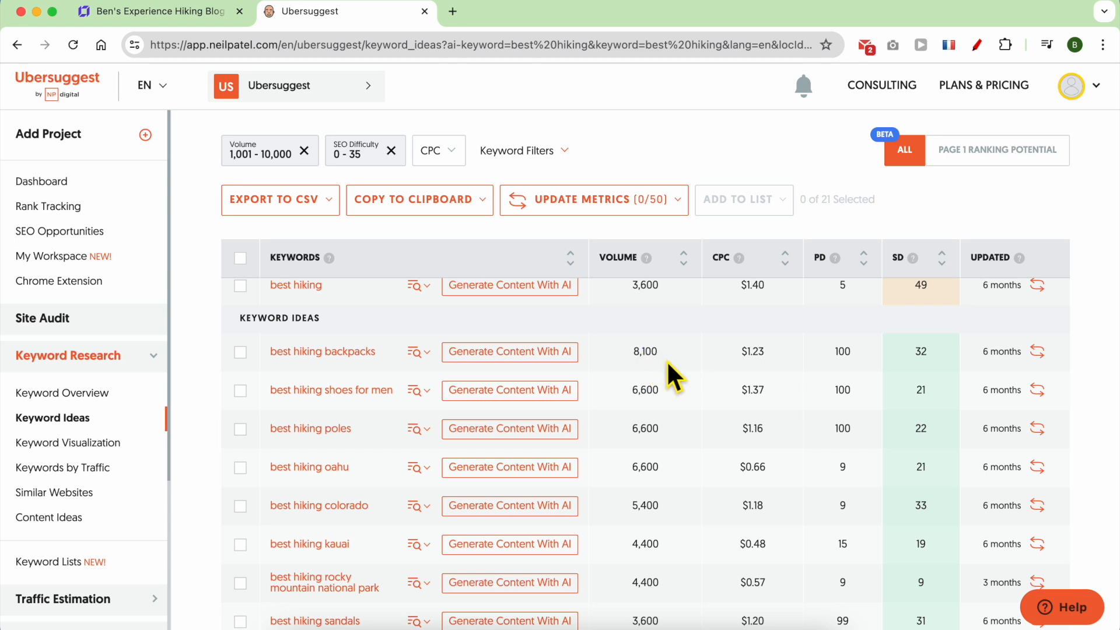
{"action": "left_click", "coordinate": [273, 153]}
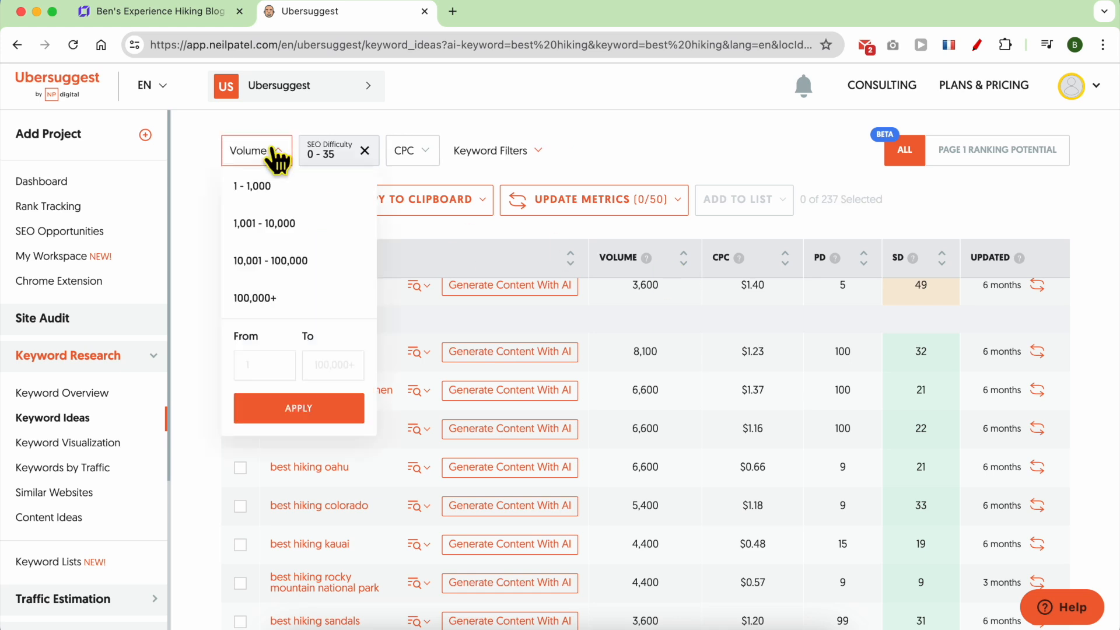
{"action": "left_click", "coordinate": [290, 188]}
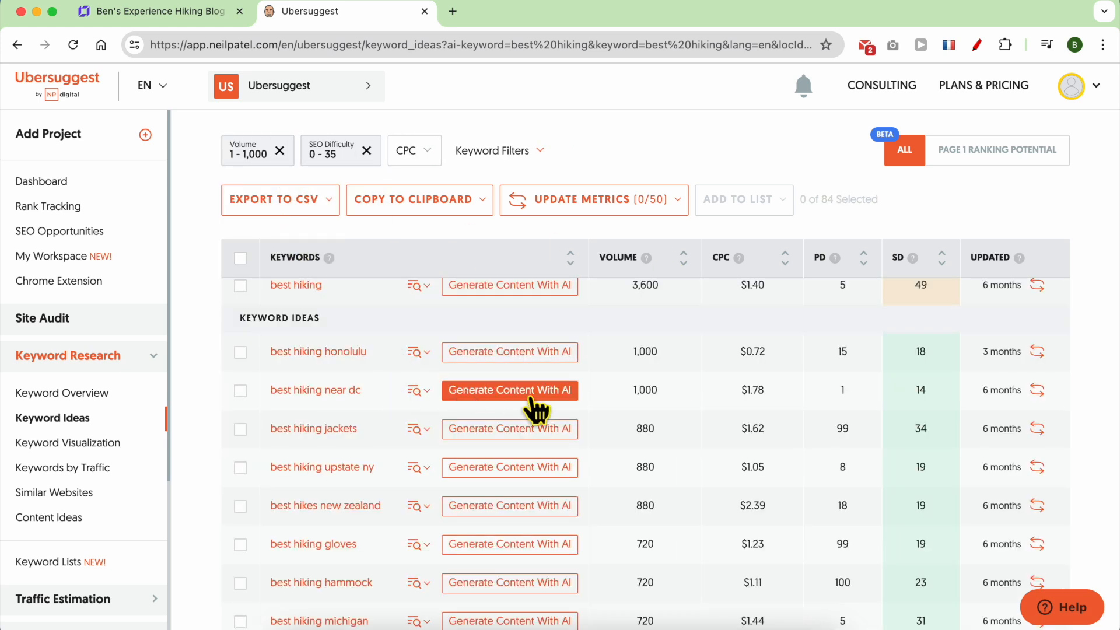
{"action": "scroll", "coordinate": [348, 485], "scroll_direction": "down", "scroll_amount": 2}
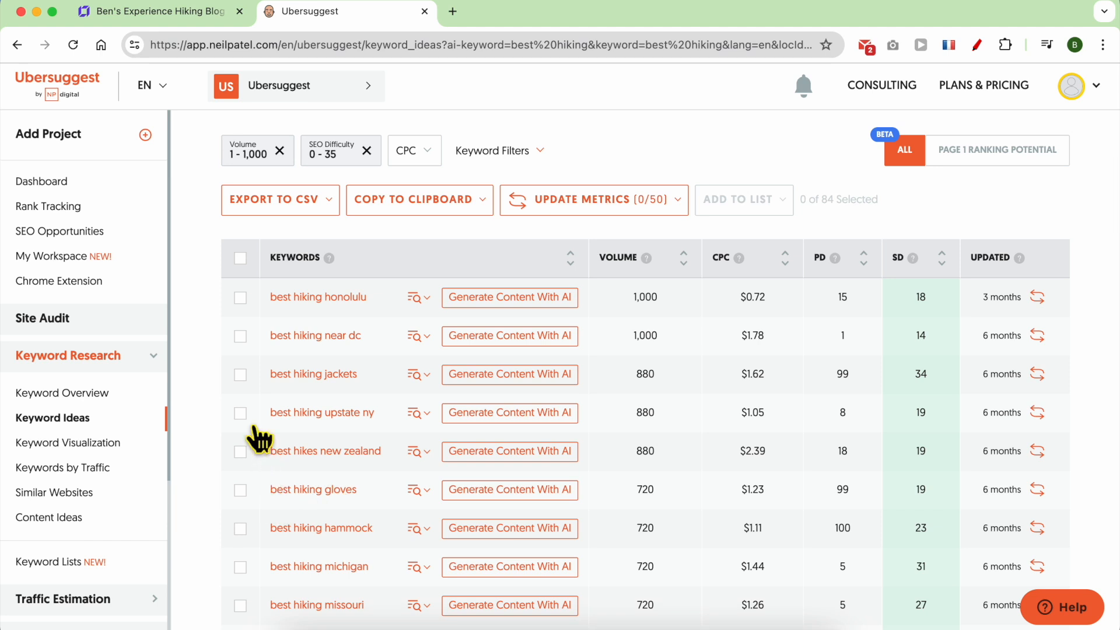
{"action": "scroll", "coordinate": [262, 414], "scroll_direction": "down", "scroll_amount": 5}
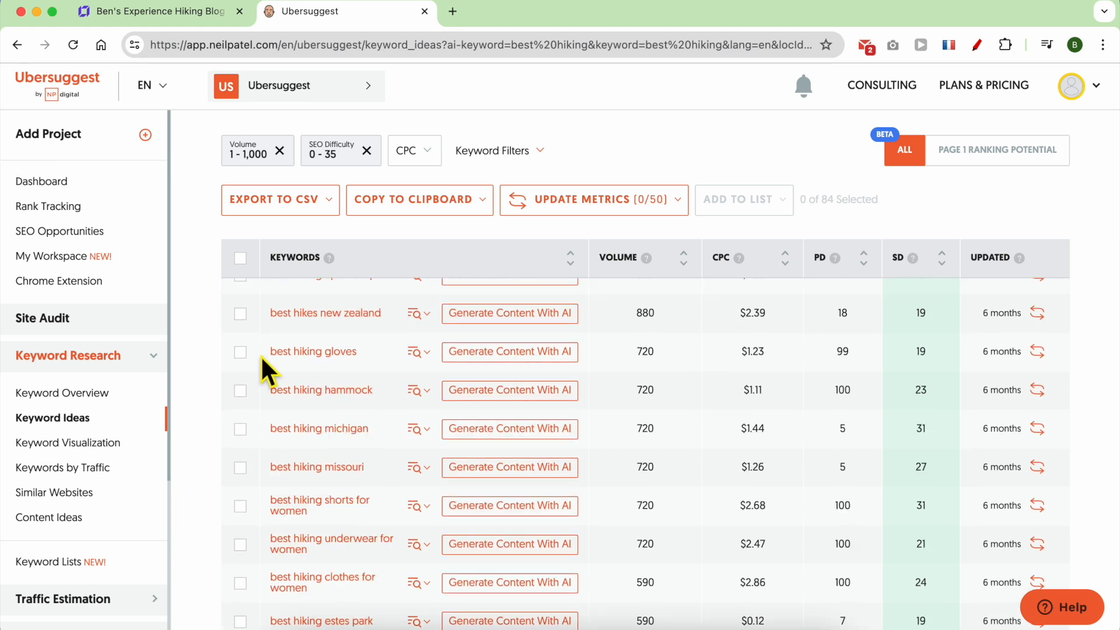
{"action": "triple_click", "coordinate": [261, 351]}
{"action": "right_click", "coordinate": [280, 344]}
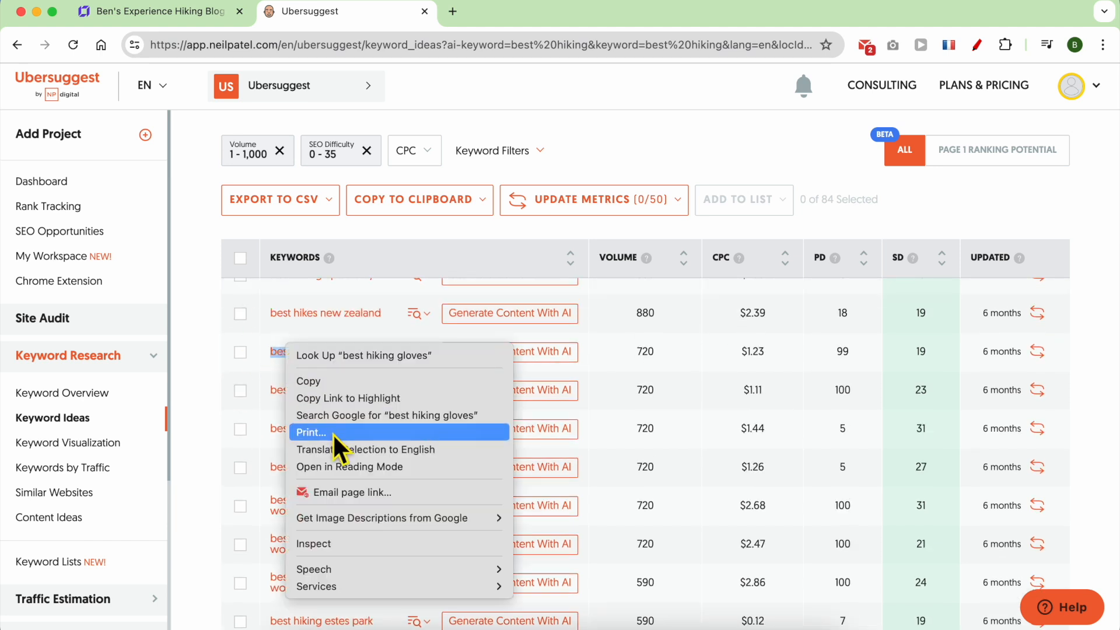
Search Google for 'best hiking gloves' in a new tab, skim results, then return to Ubersuggest.
{"action": "left_click", "coordinate": [352, 414]}
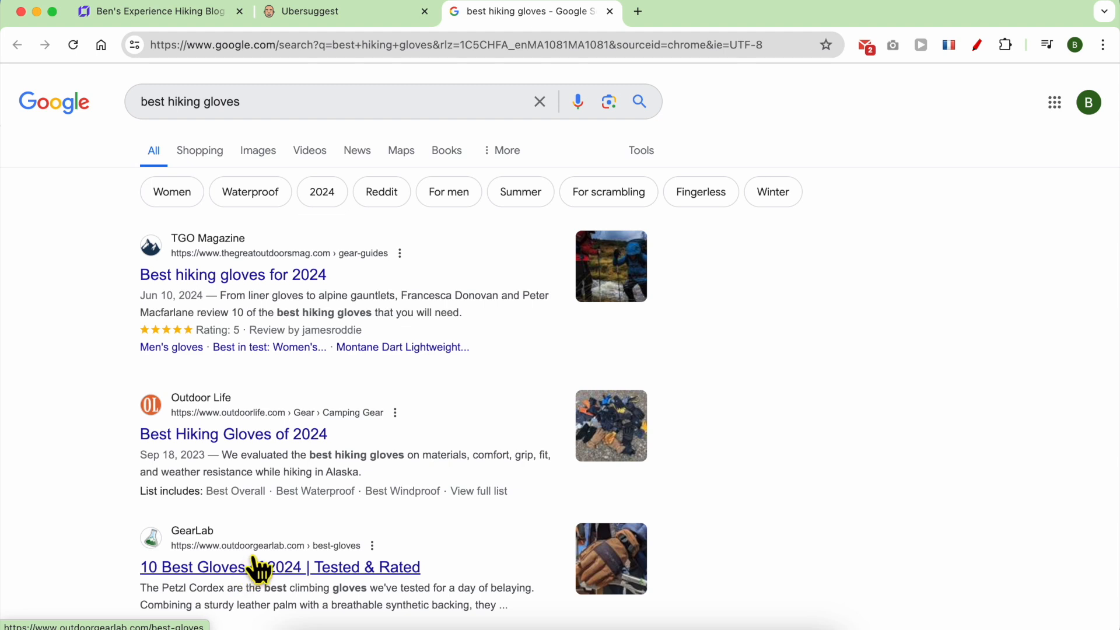
{"action": "scroll", "coordinate": [291, 566], "scroll_direction": "down", "scroll_amount": 5}
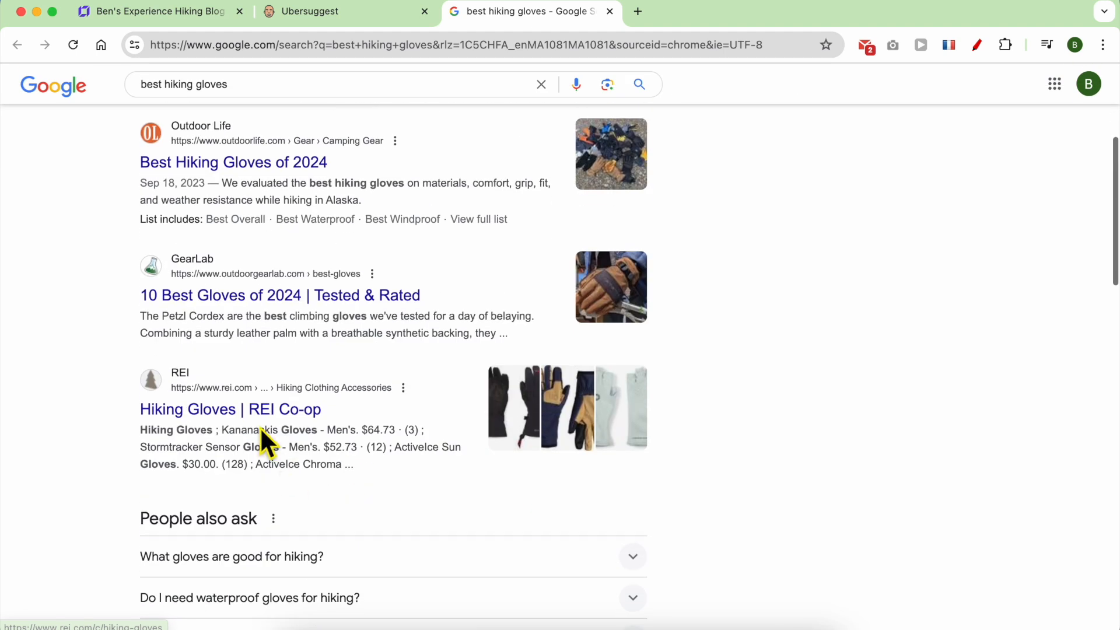
{"action": "scroll", "coordinate": [308, 427], "scroll_direction": "down", "scroll_amount": 7}
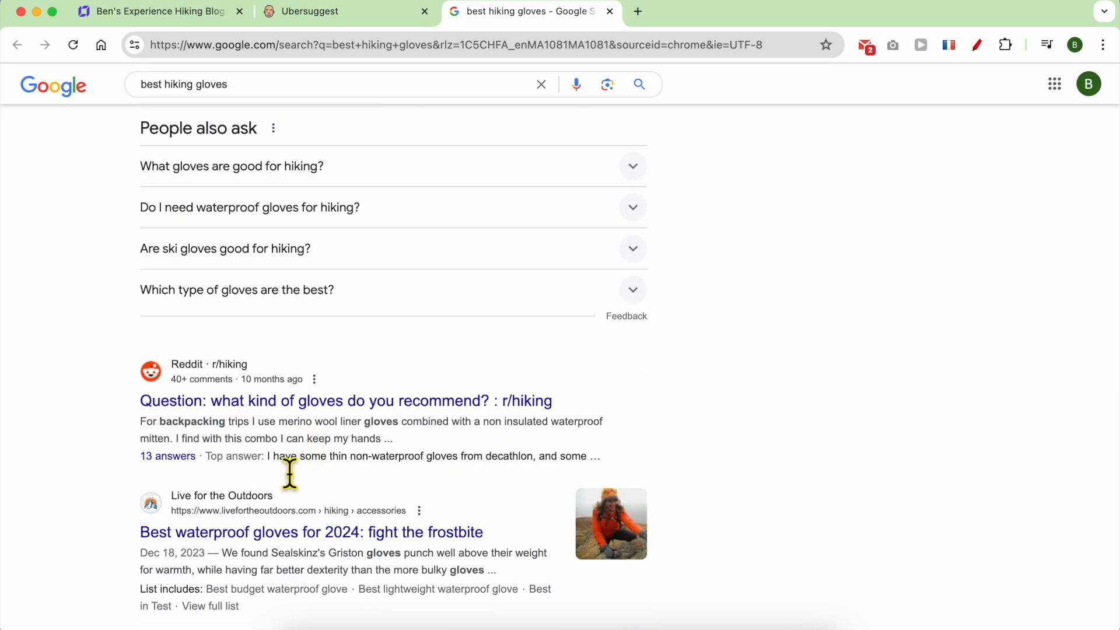
{"action": "scroll", "coordinate": [344, 507], "scroll_direction": "down", "scroll_amount": 6}
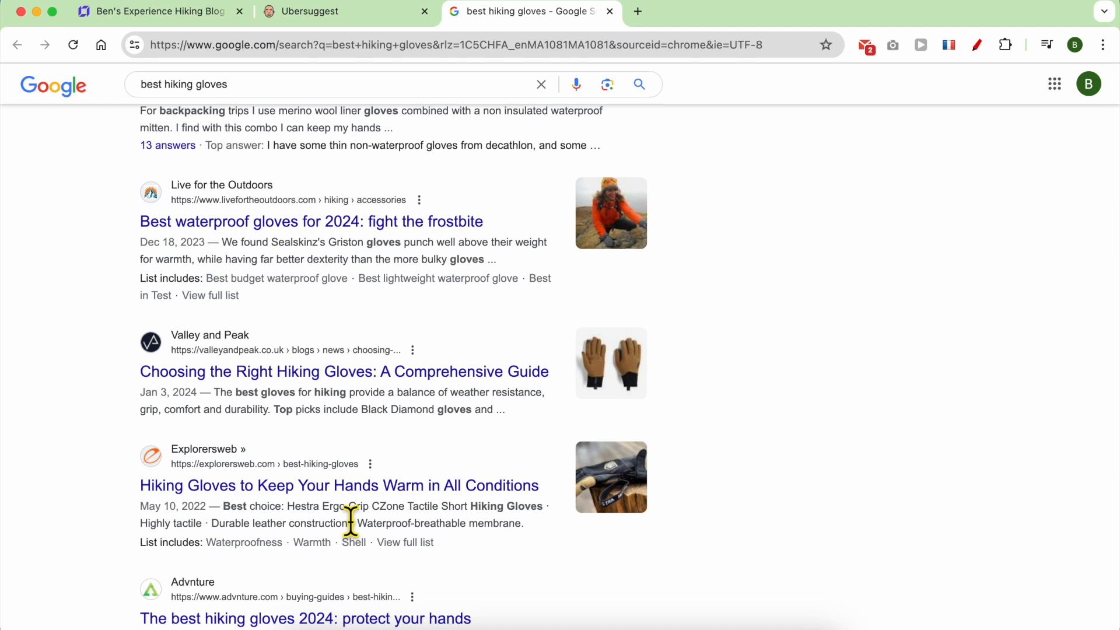
{"action": "left_click", "coordinate": [350, 12]}
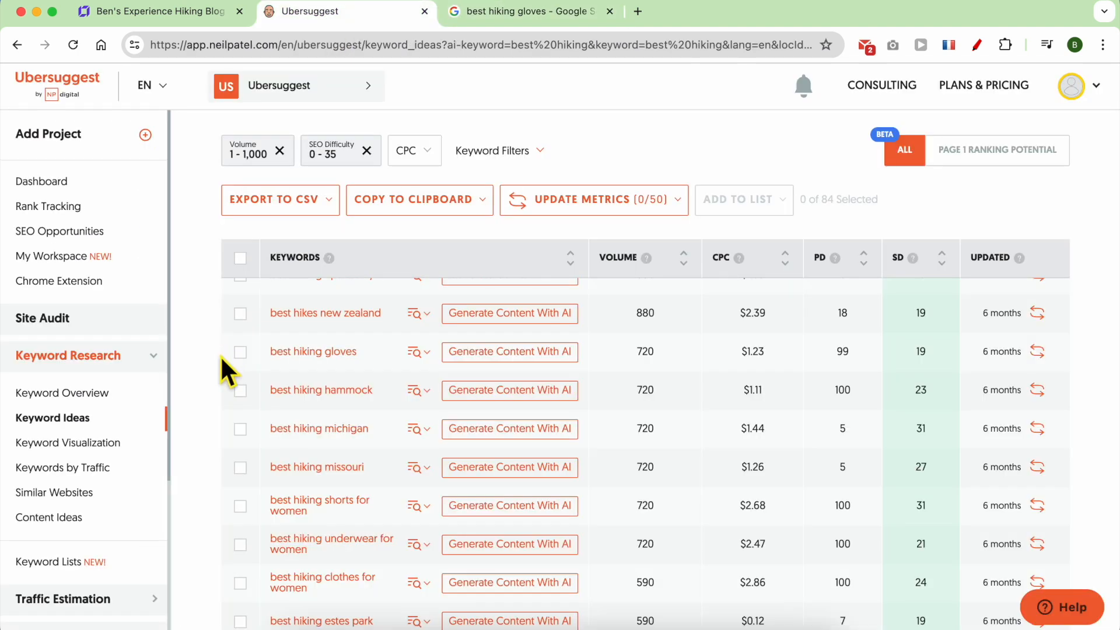
Search Google for 'best hiking jackets for cold weather' and highlight the 'cold weather' matches.
{"action": "scroll", "coordinate": [388, 460], "scroll_direction": "down", "scroll_amount": 12}
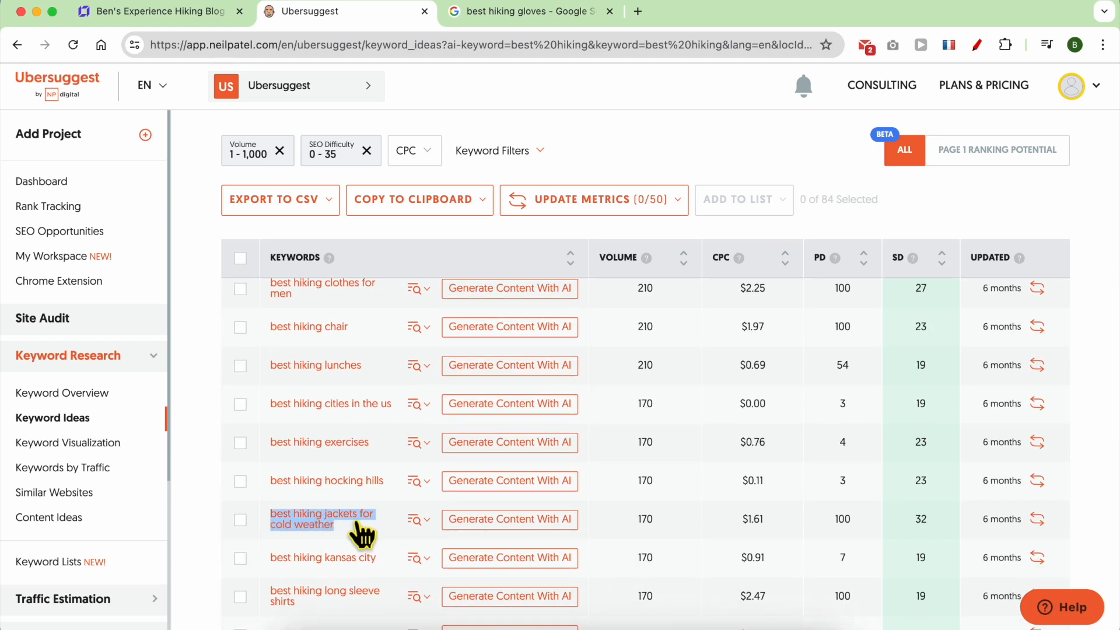
{"action": "right_click", "coordinate": [300, 527]}
{"action": "left_click", "coordinate": [357, 431]}
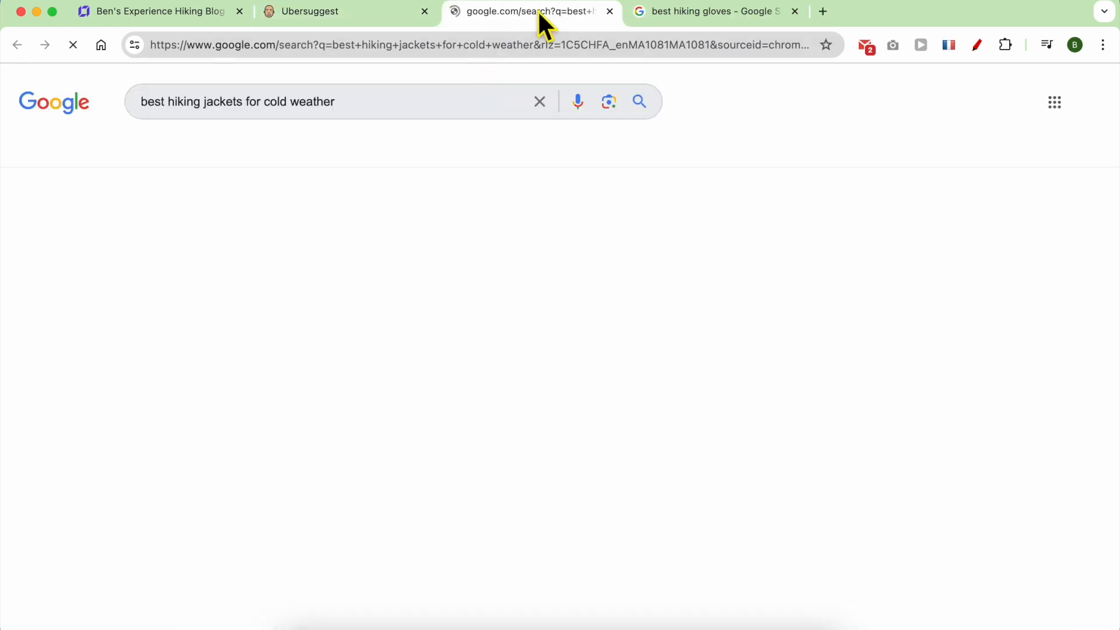
{"action": "double_click", "coordinate": [283, 114]}
{"action": "left_click", "coordinate": [380, 115], "text": "shift"}
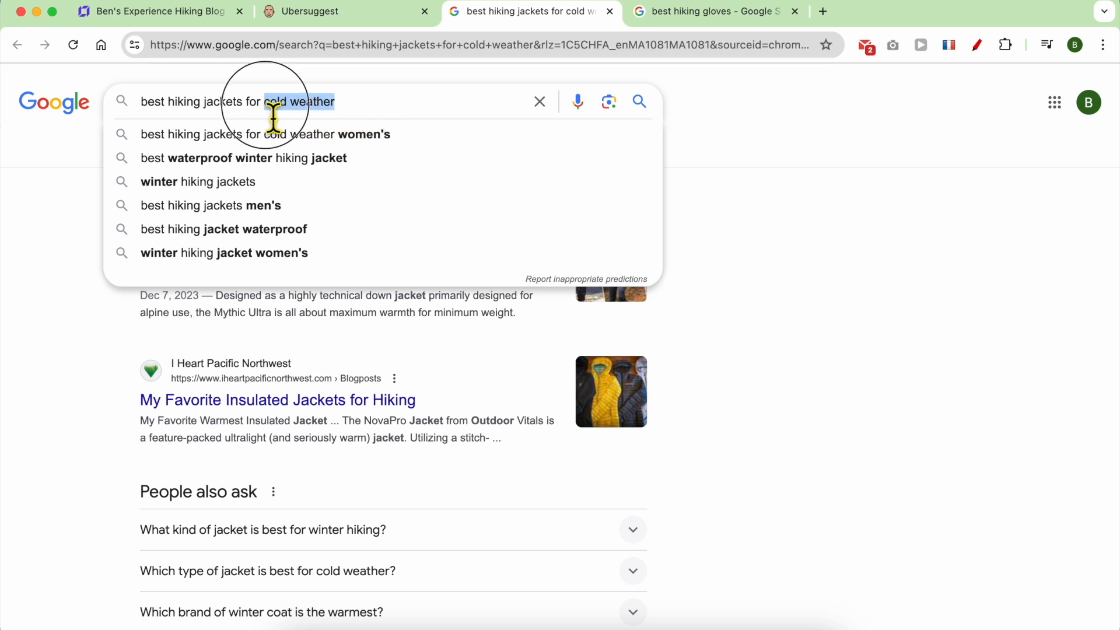
{"action": "right_click", "coordinate": [286, 108]}
{"action": "left_click", "coordinate": [310, 228]}
{"action": "key", "text": "super+f"}
{"action": "key", "text": "super+v"}
{"action": "left_click", "coordinate": [753, 190]}
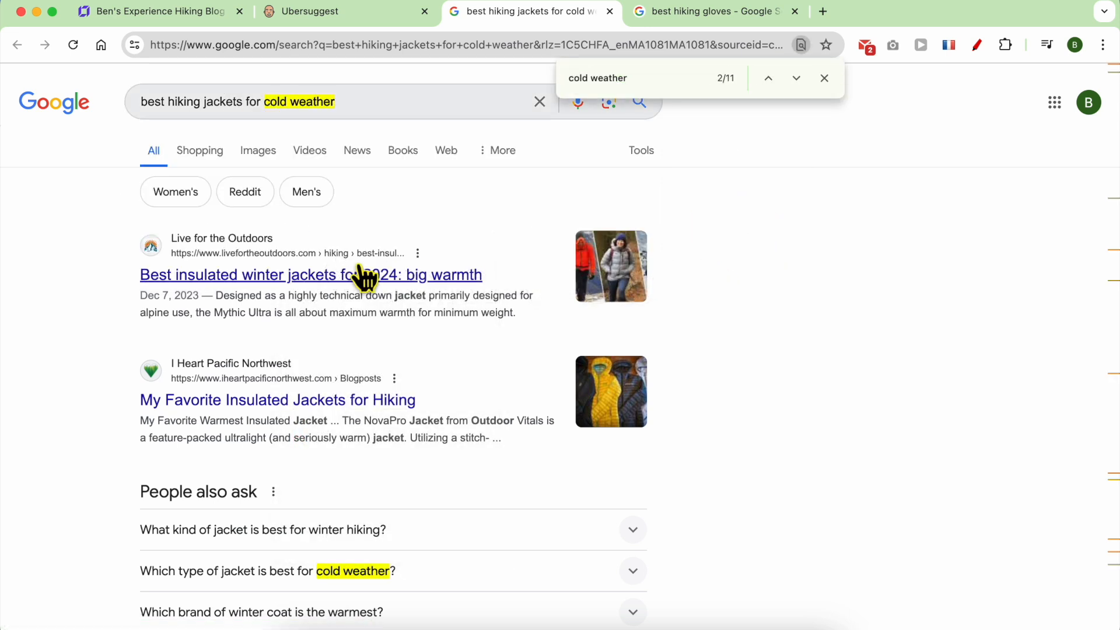
Browse the jacket results, then copy the full query 'best hiking jackets for cold weather'.
{"action": "scroll", "coordinate": [355, 286], "scroll_direction": "down", "scroll_amount": 3}
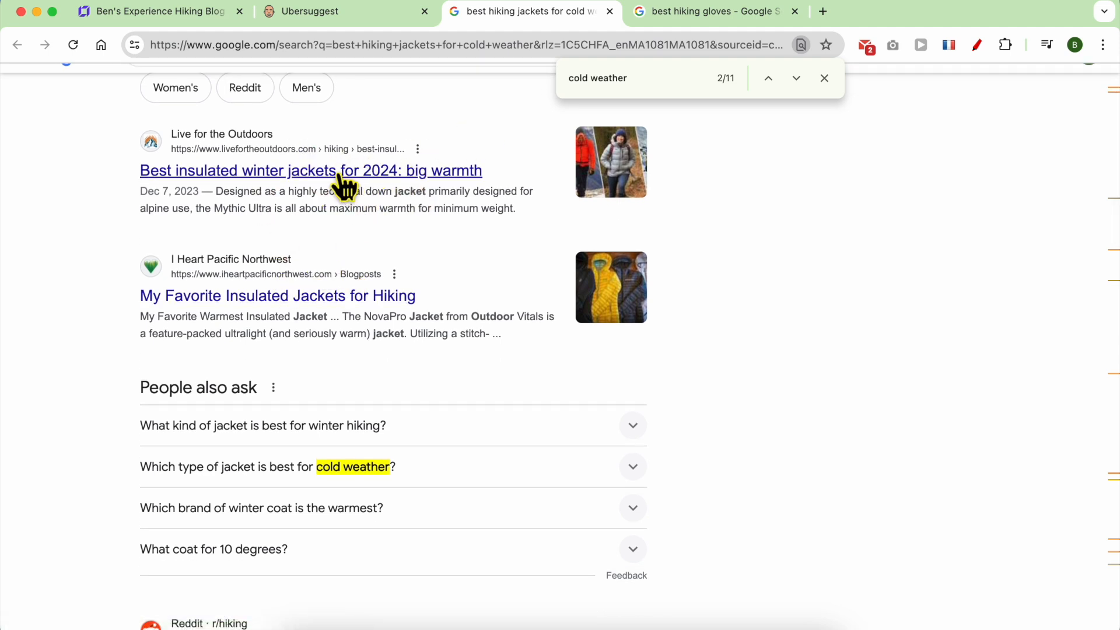
{"action": "scroll", "coordinate": [369, 341], "scroll_direction": "down", "scroll_amount": 7}
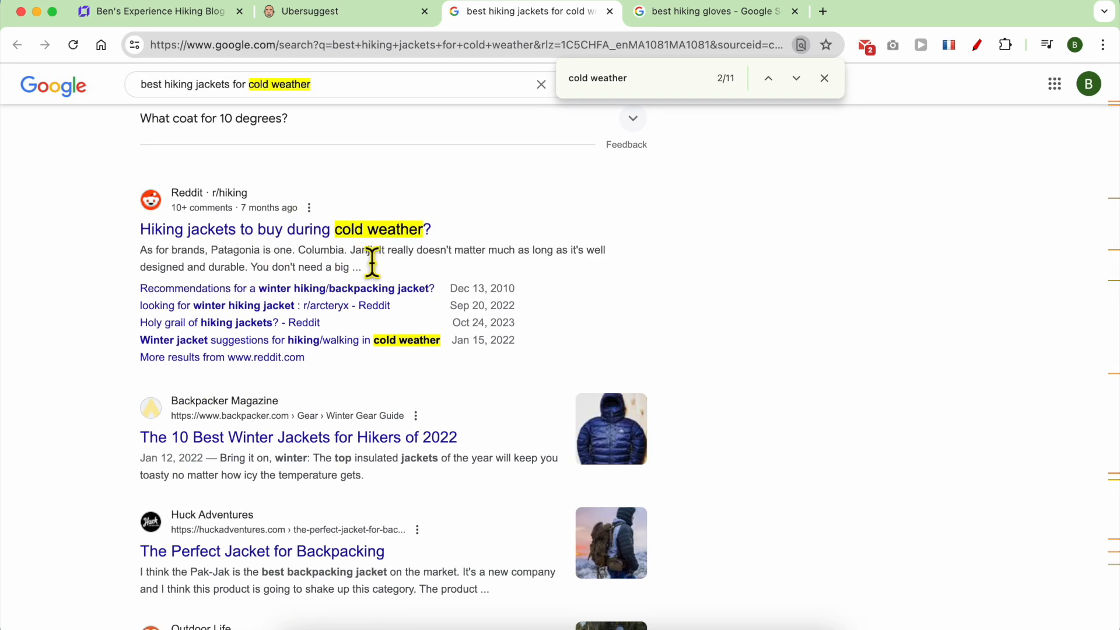
{"action": "scroll", "coordinate": [366, 321], "scroll_direction": "down", "scroll_amount": 4}
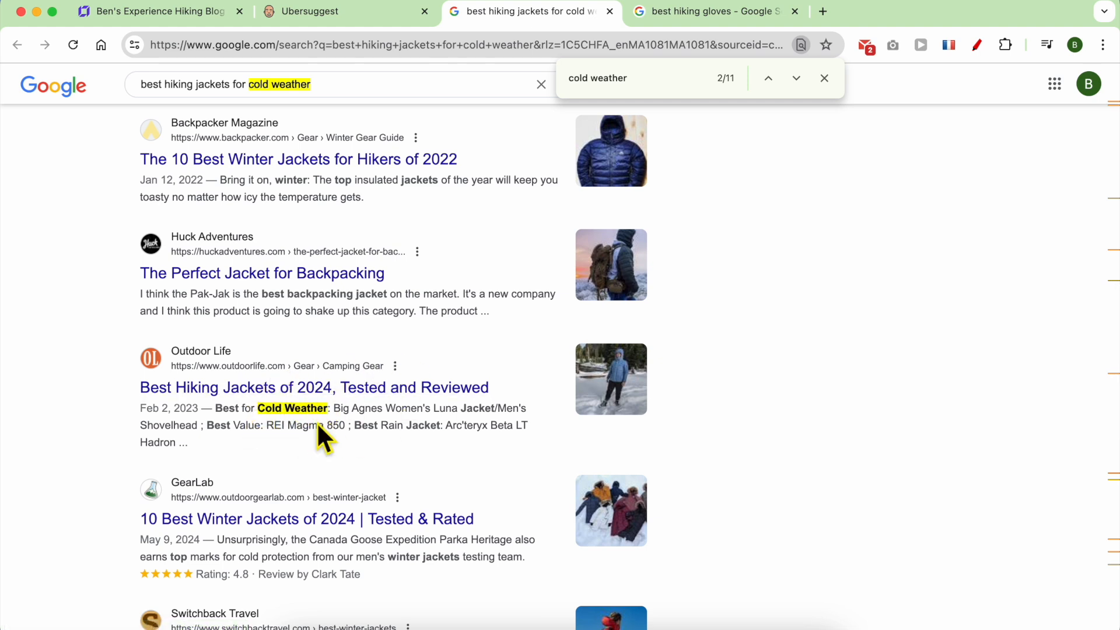
{"action": "scroll", "coordinate": [305, 424], "scroll_direction": "down", "scroll_amount": 1}
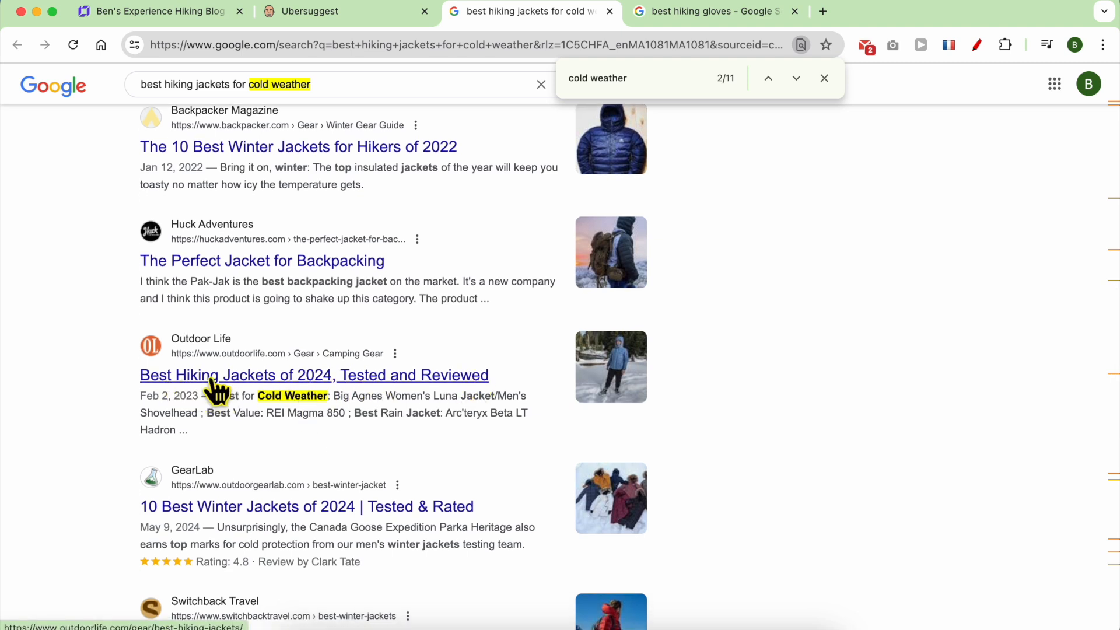
{"action": "scroll", "coordinate": [383, 400], "scroll_direction": "down", "scroll_amount": 5}
{"action": "scroll", "coordinate": [381, 392], "scroll_direction": "down", "scroll_amount": 5}
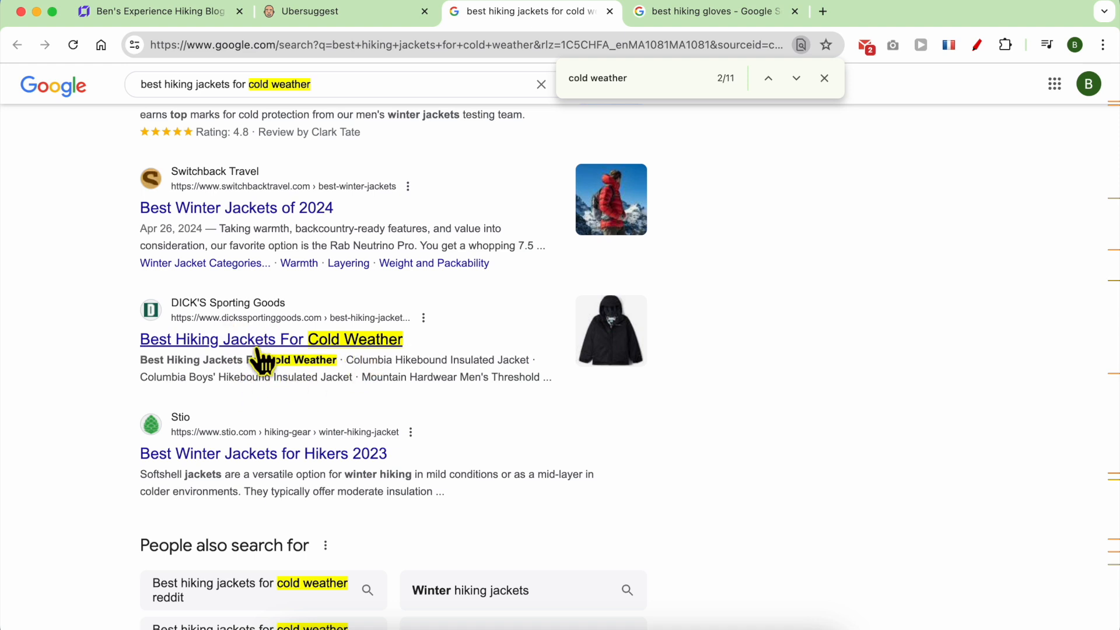
{"action": "scroll", "coordinate": [362, 356], "scroll_direction": "down", "scroll_amount": 5}
{"action": "scroll", "coordinate": [368, 356], "scroll_direction": "up", "scroll_amount": 20}
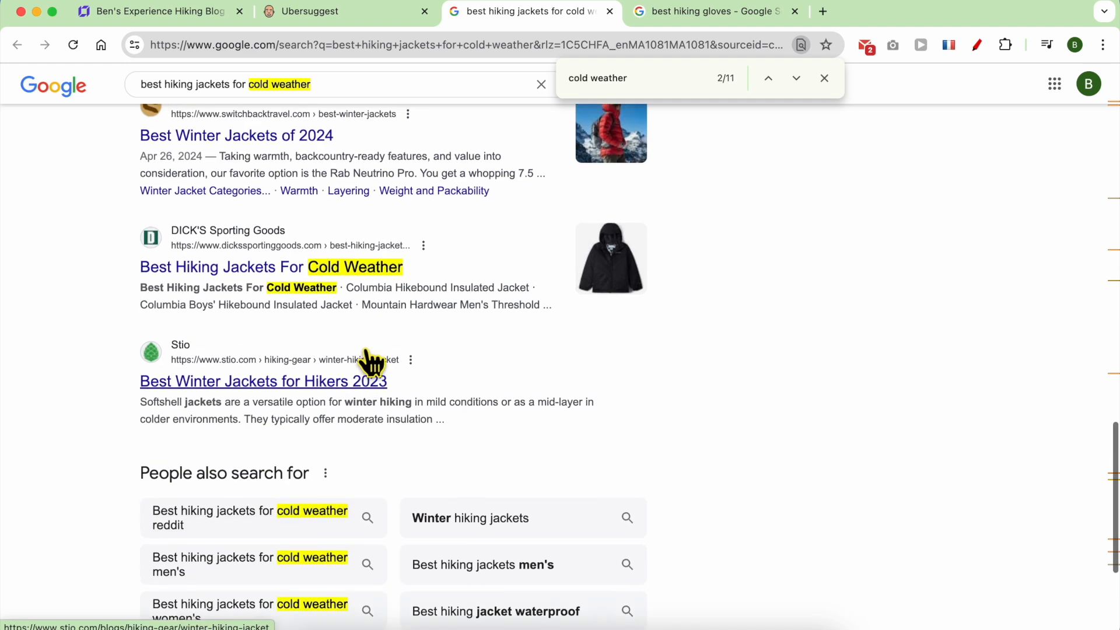
{"action": "scroll", "coordinate": [370, 315], "scroll_direction": "up", "scroll_amount": 8}
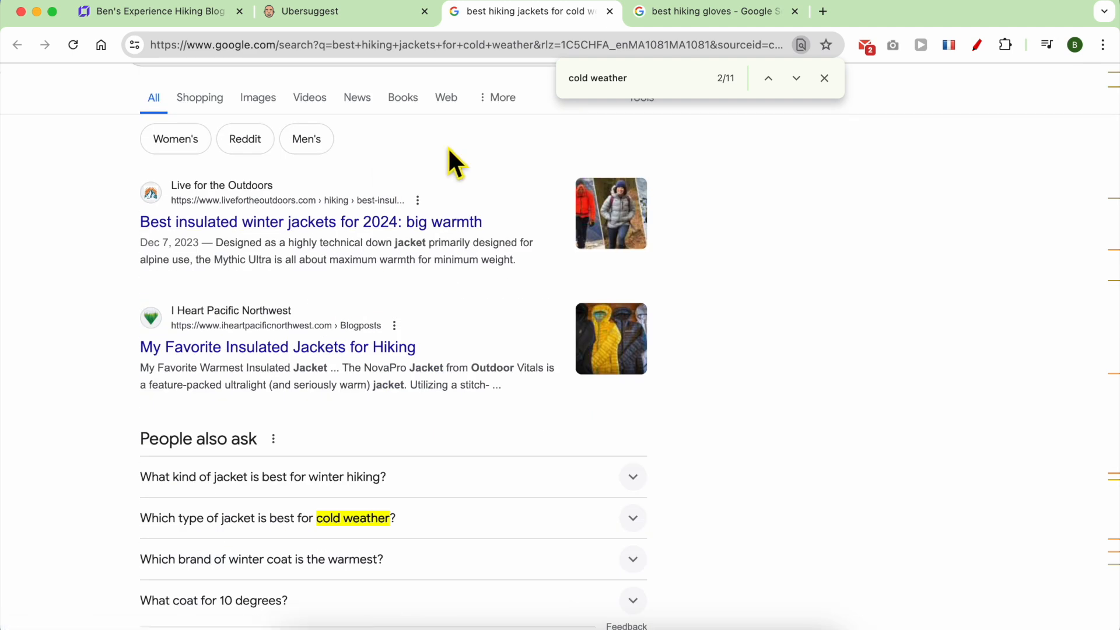
{"action": "scroll", "coordinate": [437, 125], "scroll_direction": "up", "scroll_amount": 1}
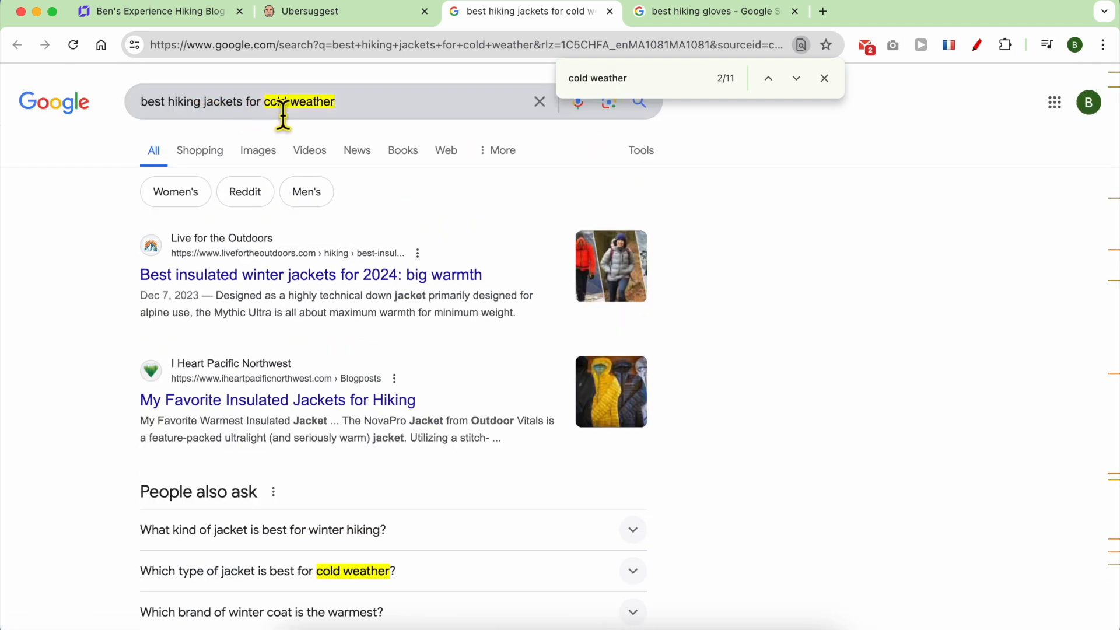
{"action": "left_click", "coordinate": [362, 114]}
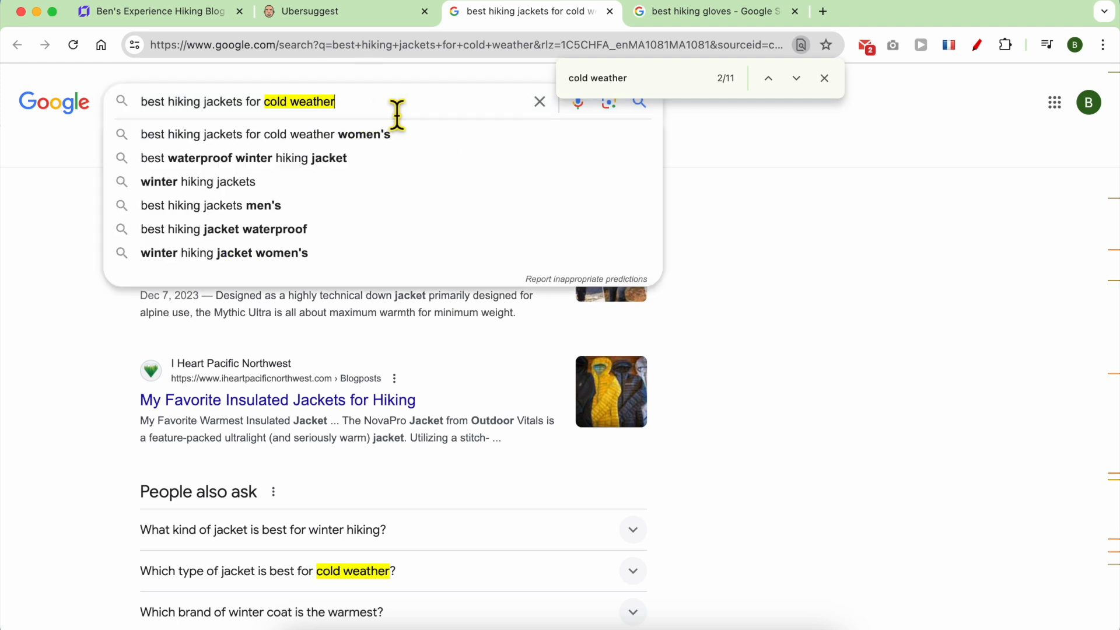
{"action": "triple_click", "coordinate": [204, 115]}
{"action": "right_click", "coordinate": [204, 112]}
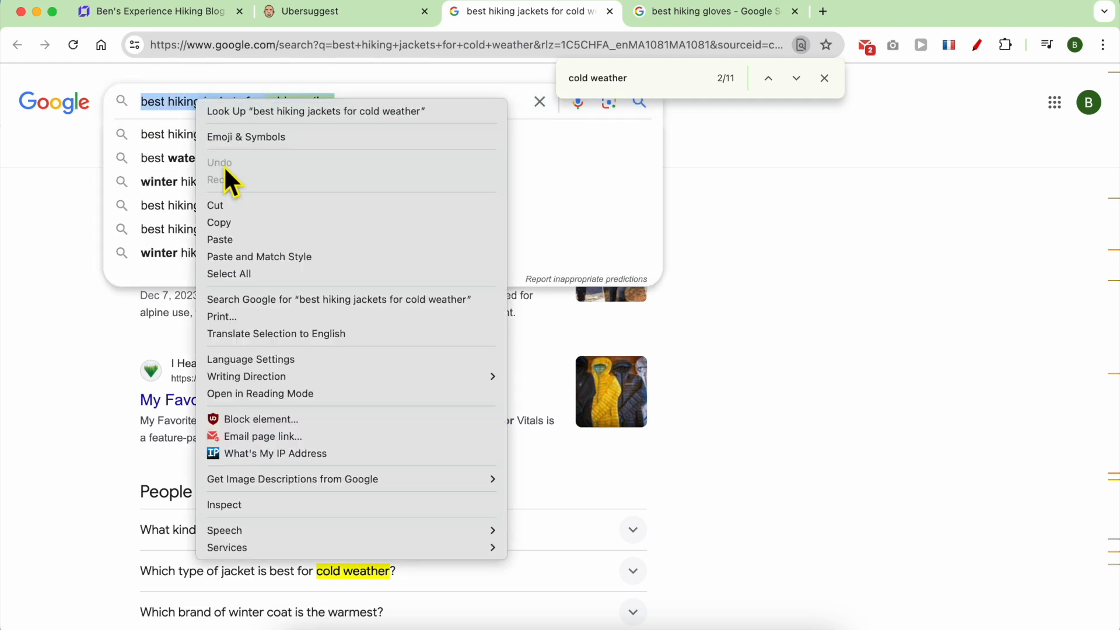
{"action": "left_click", "coordinate": [231, 221]}
{"action": "key", "text": "super+1"}
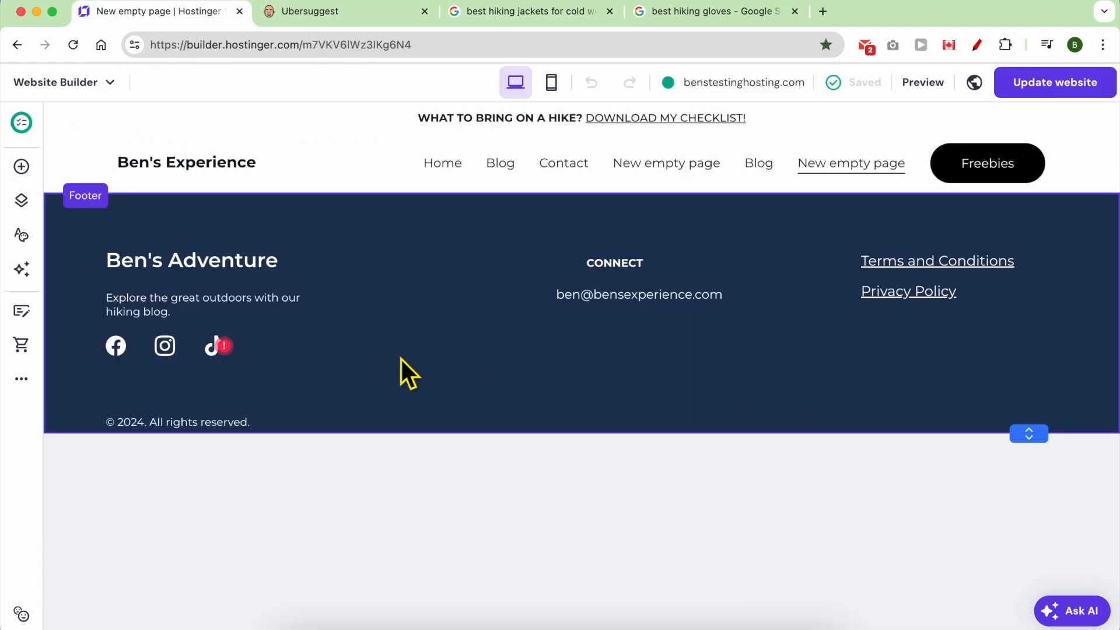
Add a new empty page to the site.
{"action": "left_click", "coordinate": [21, 201]}
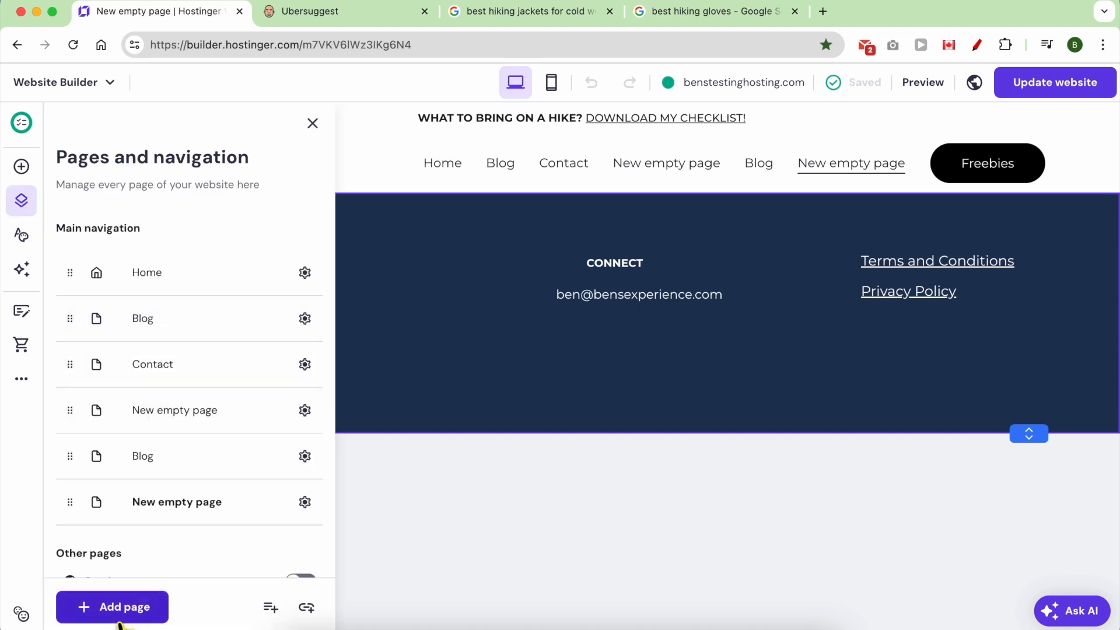
{"action": "left_click", "coordinate": [112, 607]}
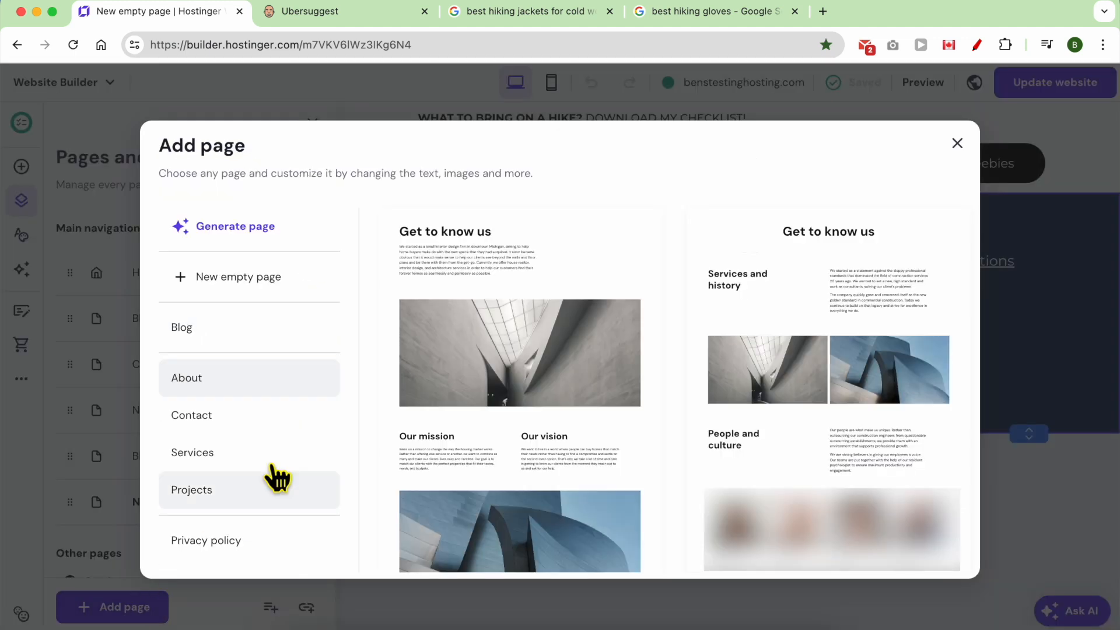
{"action": "left_click", "coordinate": [280, 281]}
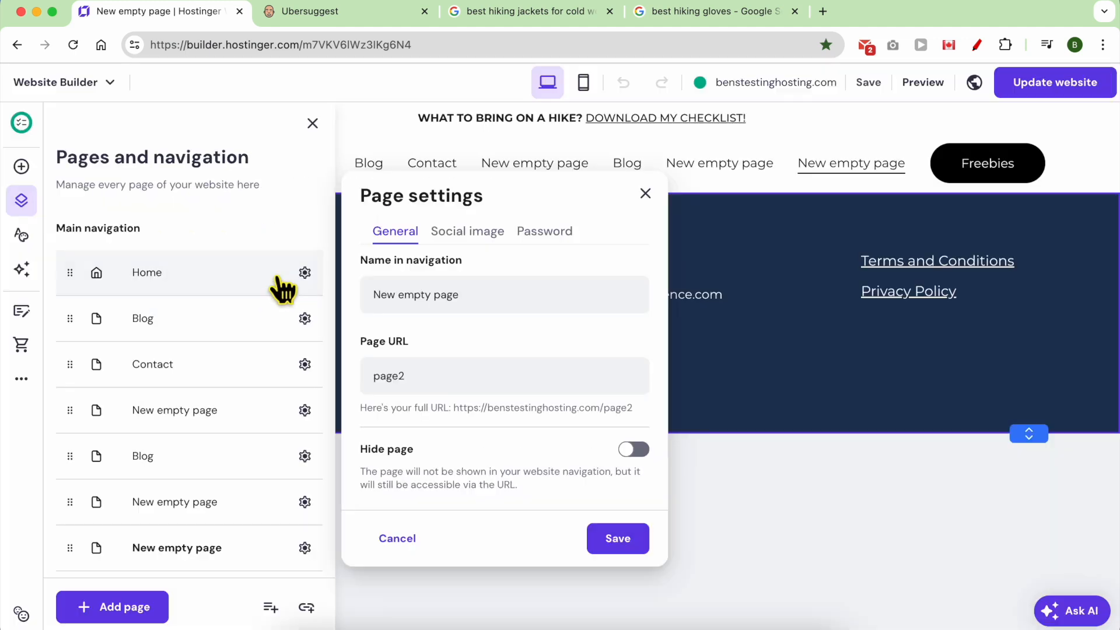
{"action": "left_click", "coordinate": [645, 194]}
{"action": "left_click", "coordinate": [436, 263]}
Place a text block on the new page containing 'best hiking jackets for cold weather'.
{"action": "left_click", "coordinate": [22, 166]}
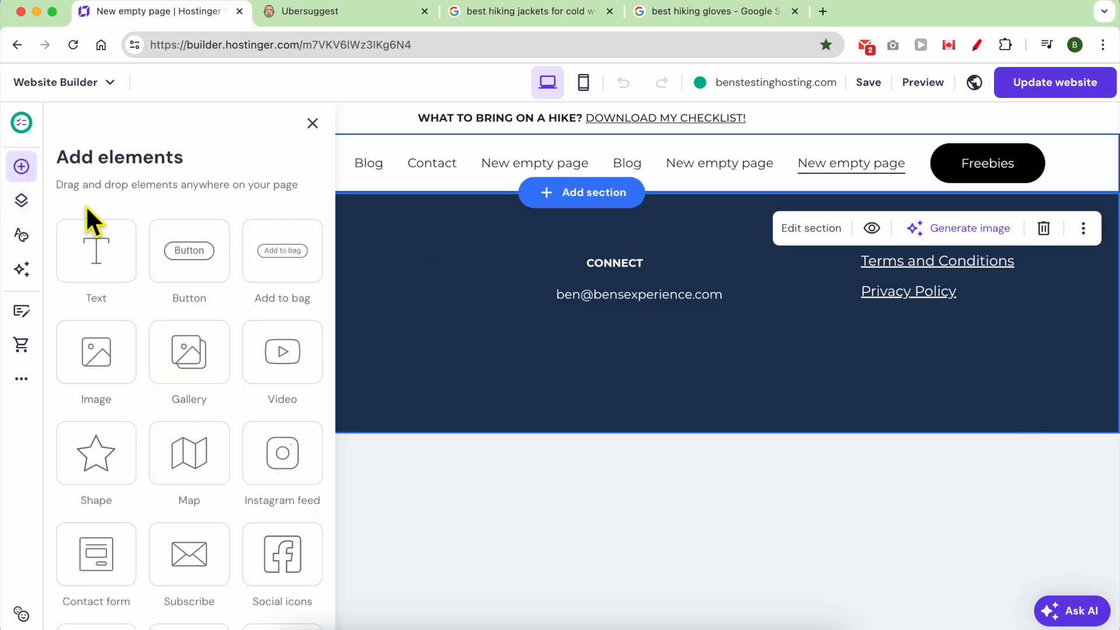
{"action": "left_click_drag", "start_coordinate": [126, 277], "coordinate": [590, 203]}
{"action": "left_click_drag", "start_coordinate": [583, 255], "coordinate": [526, 258]}
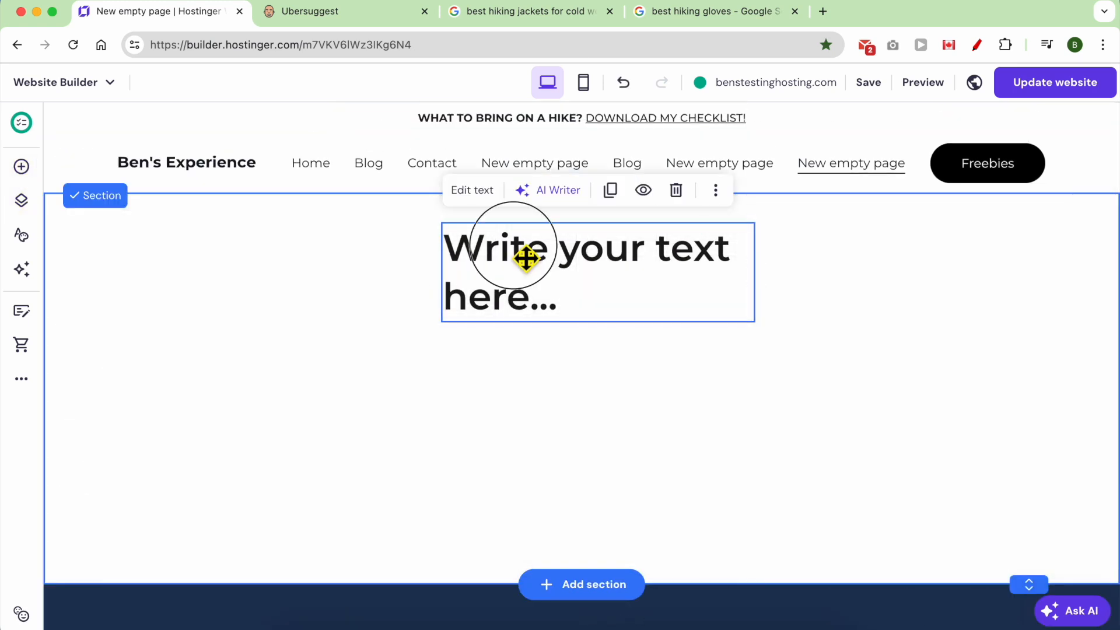
{"action": "double_click", "coordinate": [527, 285]}
{"action": "left_click", "coordinate": [534, 13]}
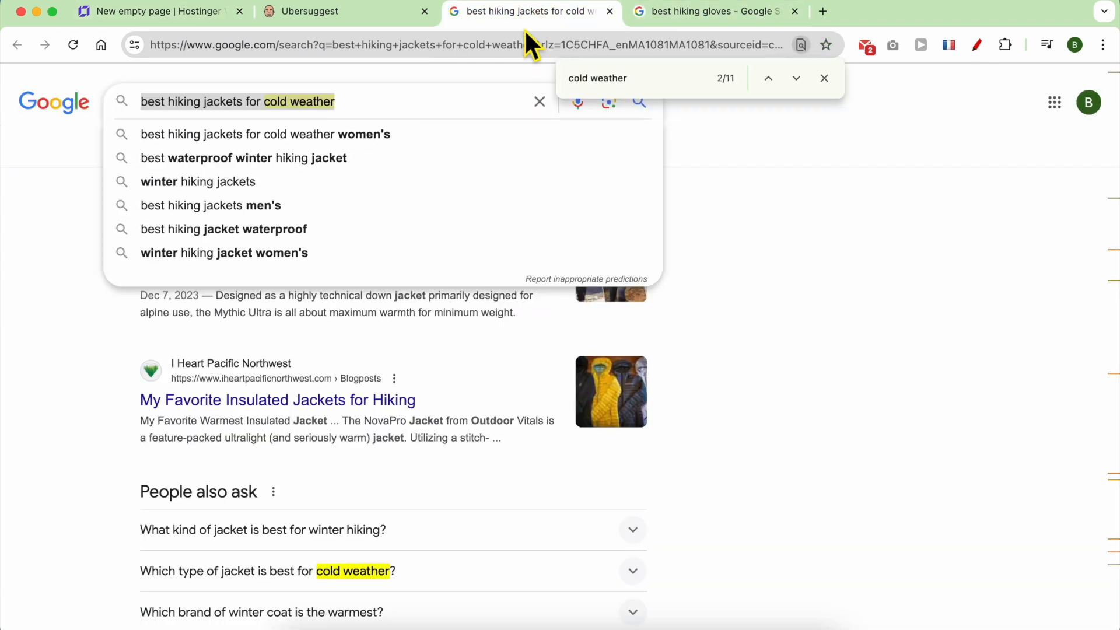
{"action": "triple_click", "coordinate": [362, 100]}
{"action": "right_click", "coordinate": [363, 100]}
{"action": "left_click", "coordinate": [388, 217]}
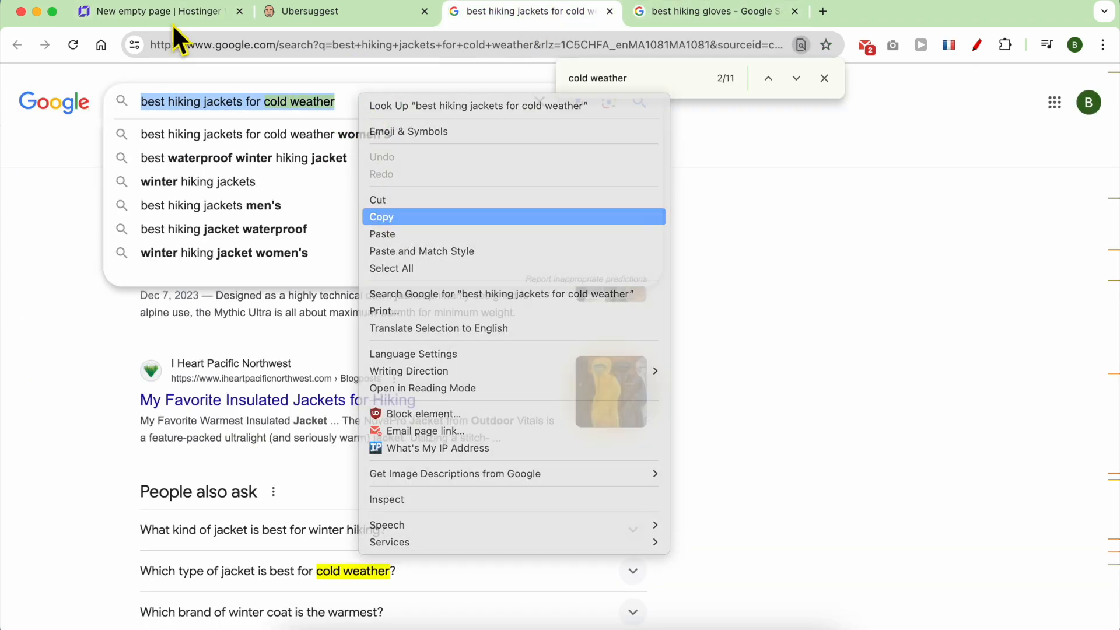
{"action": "left_click", "coordinate": [164, 11]}
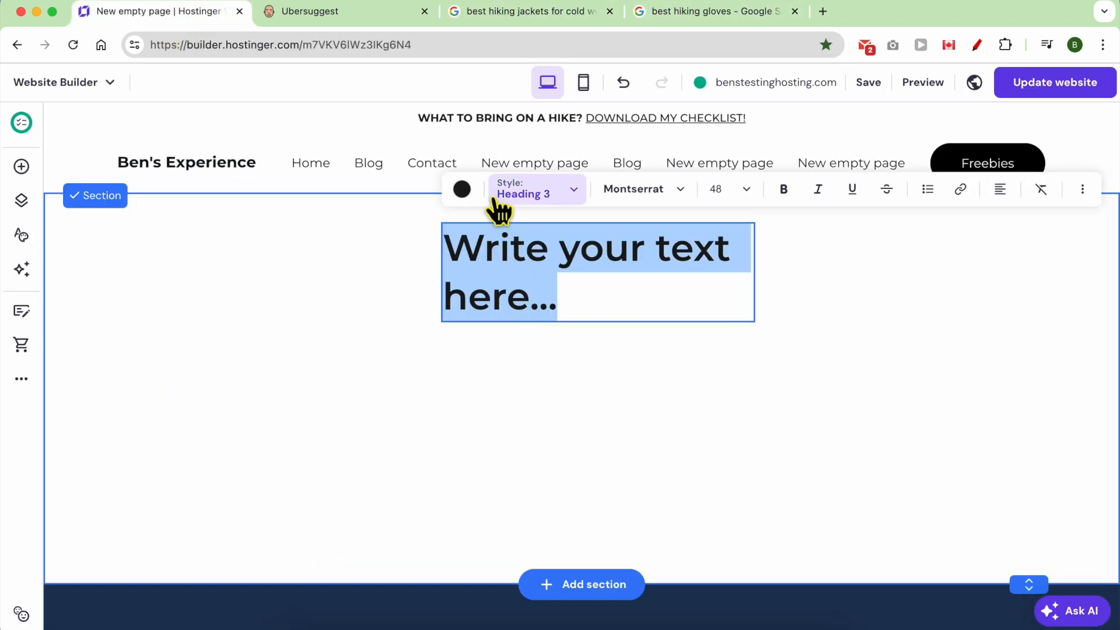
{"action": "key", "text": "super+v"}
{"action": "key", "text": "Escape"}
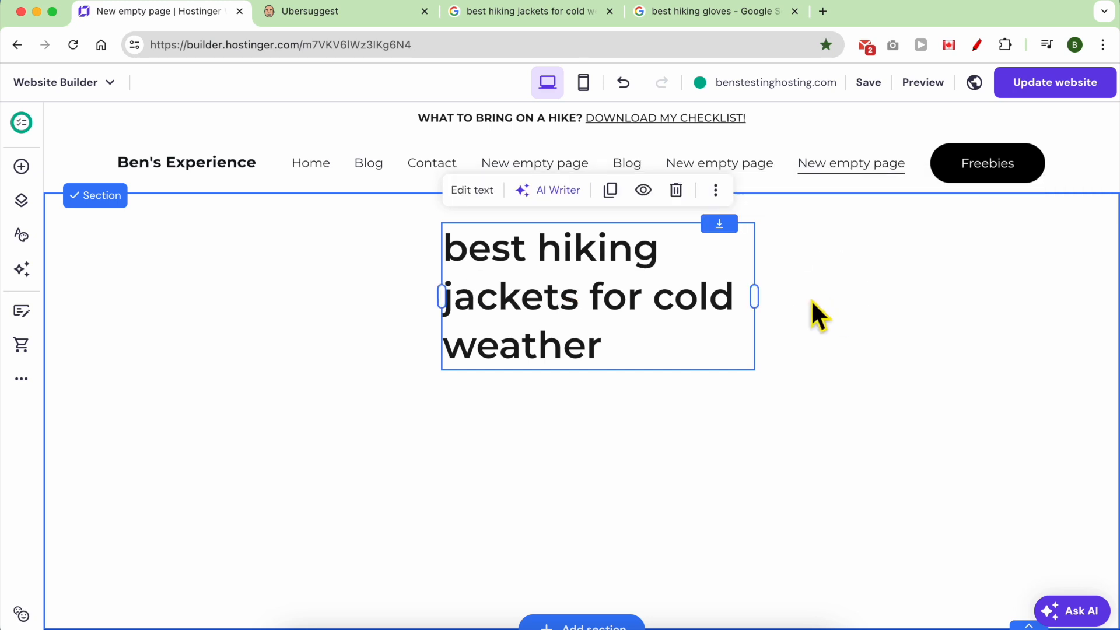
Widen the heading box so the text fits on one line.
{"action": "left_click", "coordinate": [765, 299]}
{"action": "left_click", "coordinate": [755, 302]}
{"action": "left_click_drag", "start_coordinate": [758, 304], "coordinate": [1060, 265]}
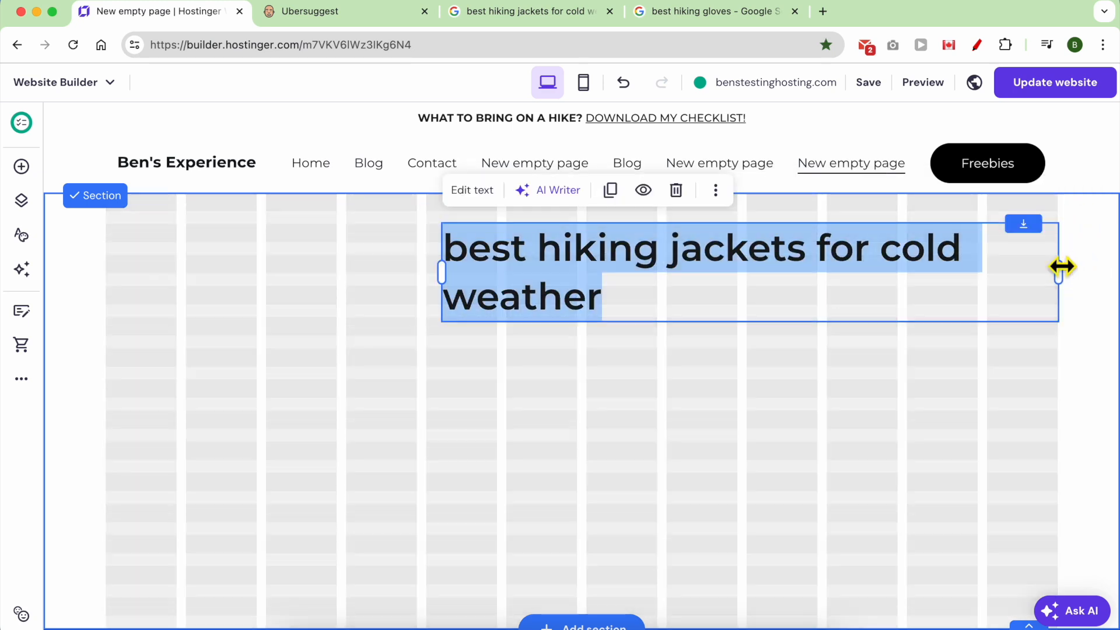
{"action": "left_click_drag", "start_coordinate": [451, 280], "coordinate": [307, 274]}
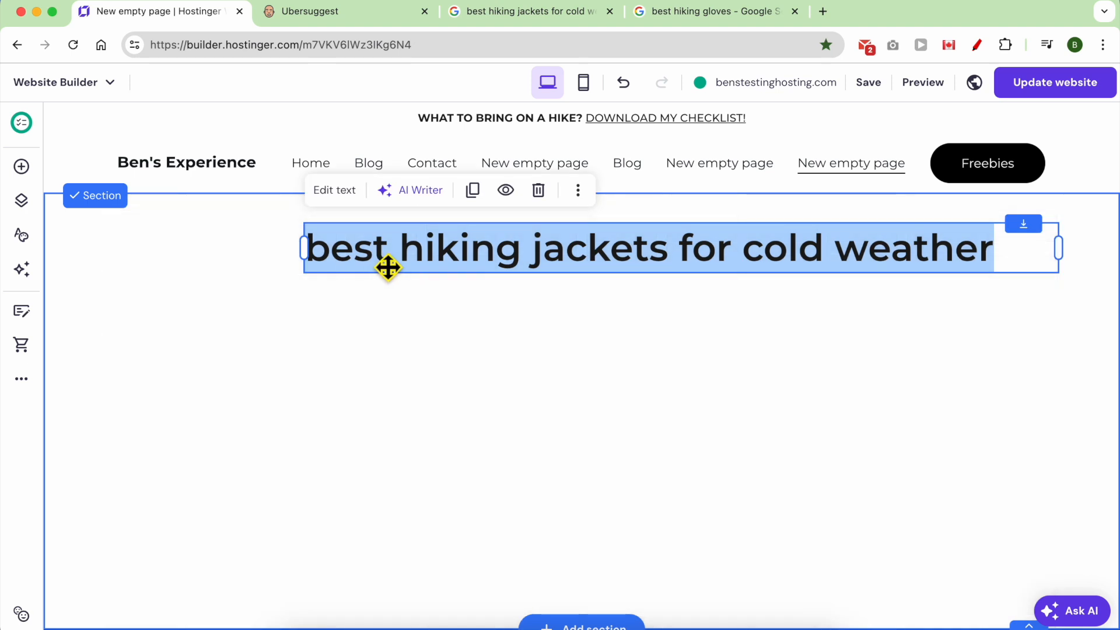
Apply the Heading 1 style and resize the heading box so it wraps onto two lines.
{"action": "left_click", "coordinate": [332, 194]}
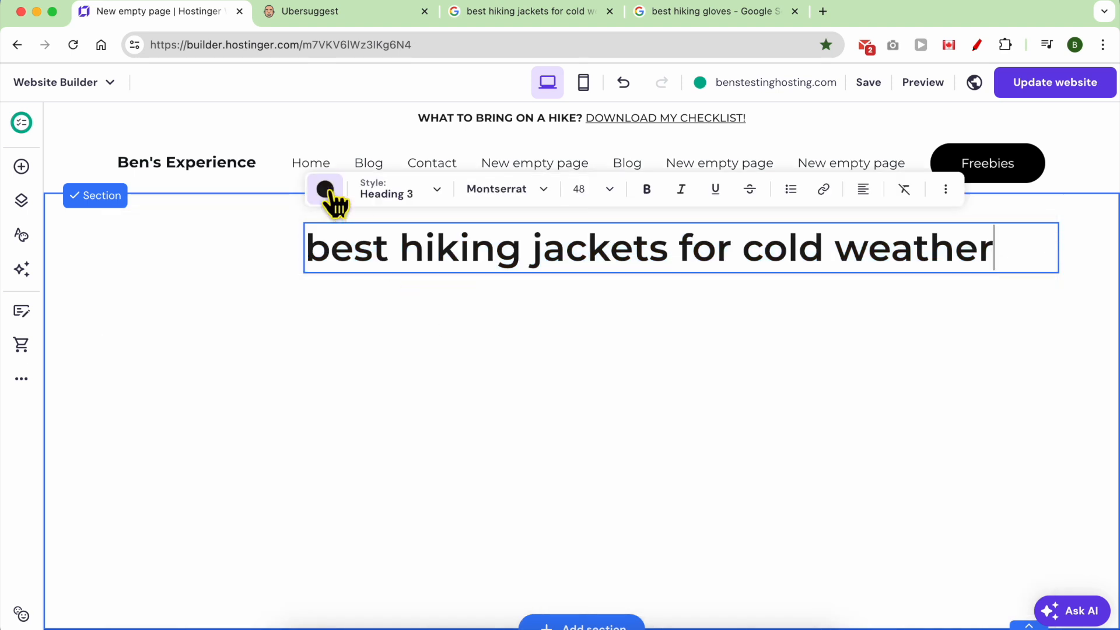
{"action": "left_click", "coordinate": [436, 197]}
{"action": "left_click", "coordinate": [389, 251]}
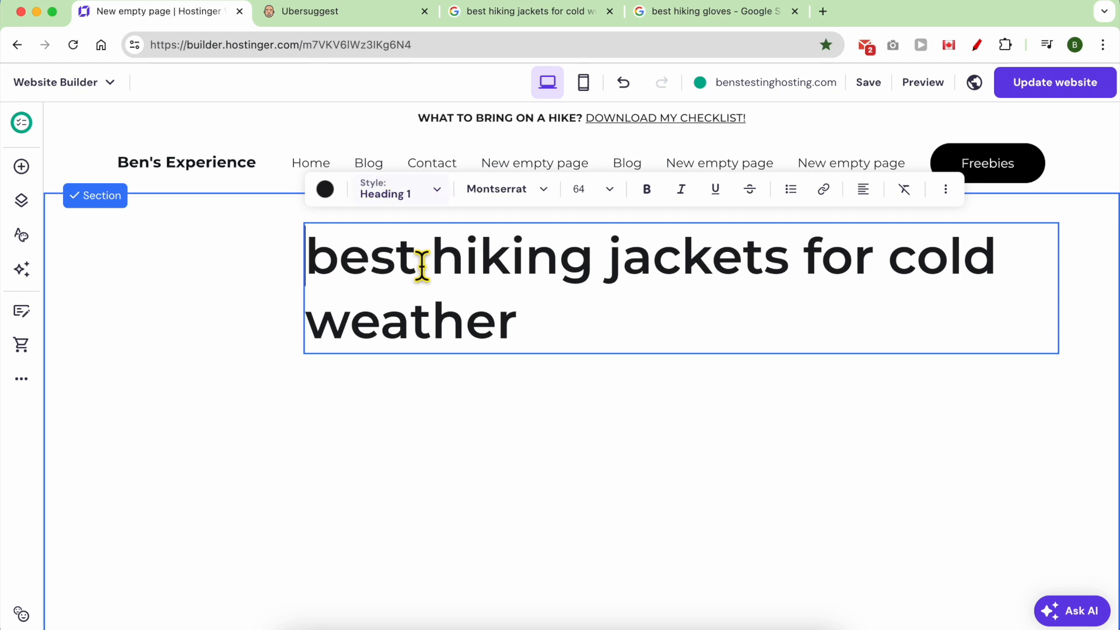
{"action": "left_click", "coordinate": [399, 266]}
{"action": "left_click", "coordinate": [530, 310]}
{"action": "key", "text": "super+a"}
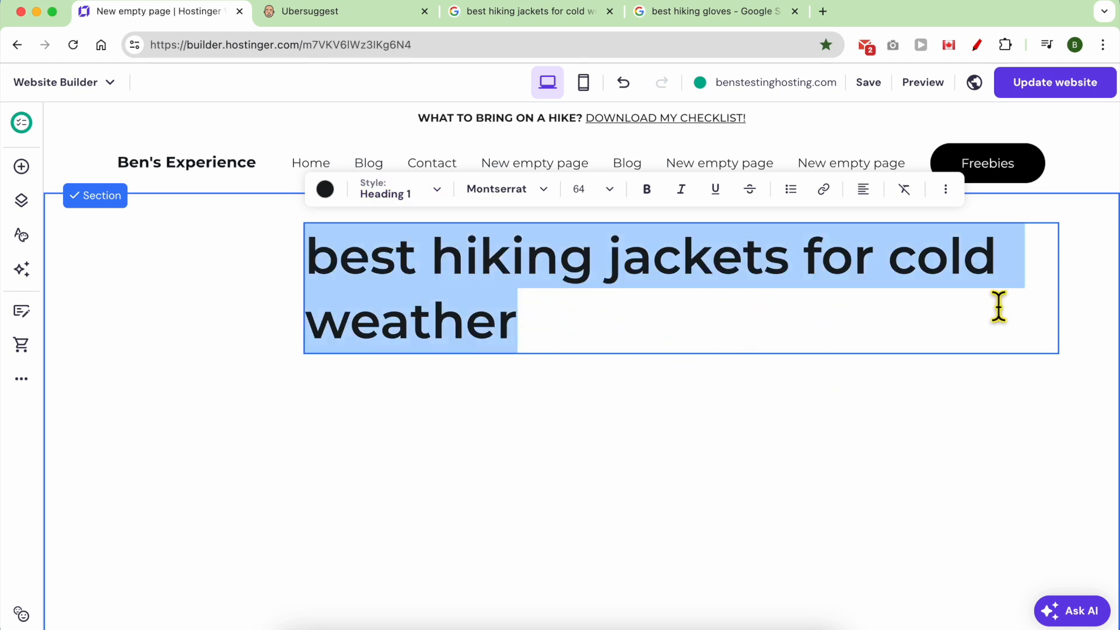
{"action": "left_click", "coordinate": [863, 399]}
{"action": "left_click_drag", "start_coordinate": [801, 318], "coordinate": [689, 312]}
{"action": "left_click_drag", "start_coordinate": [946, 284], "coordinate": [785, 289]}
Center the heading text and its box on the page.
{"action": "left_click_drag", "start_coordinate": [671, 281], "coordinate": [784, 268]}
{"action": "left_click", "coordinate": [356, 181]}
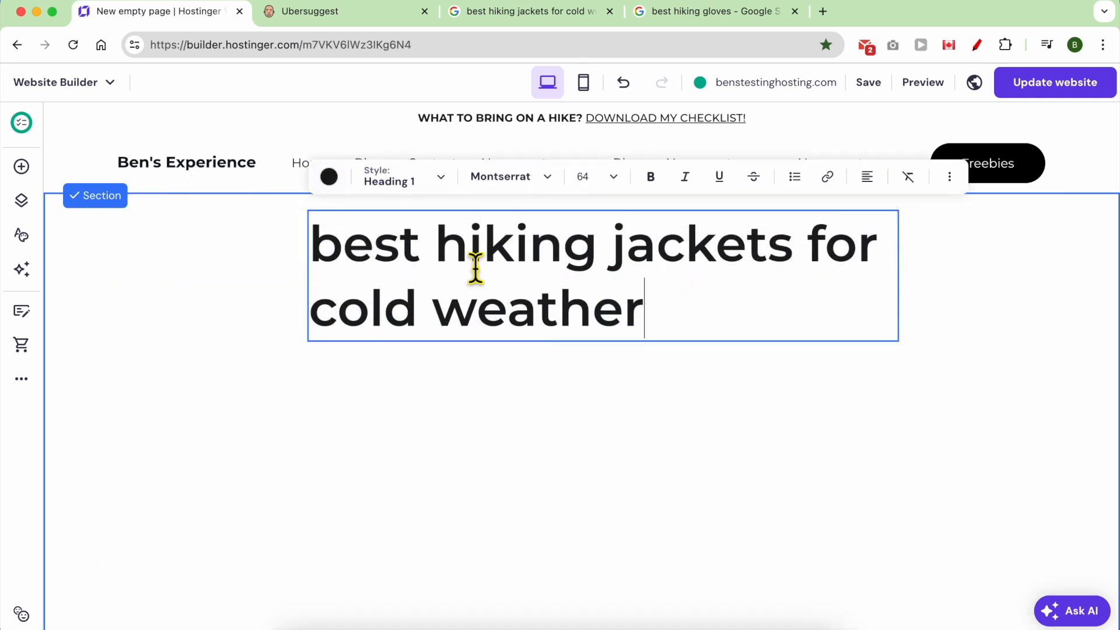
{"action": "left_click", "coordinate": [867, 178]}
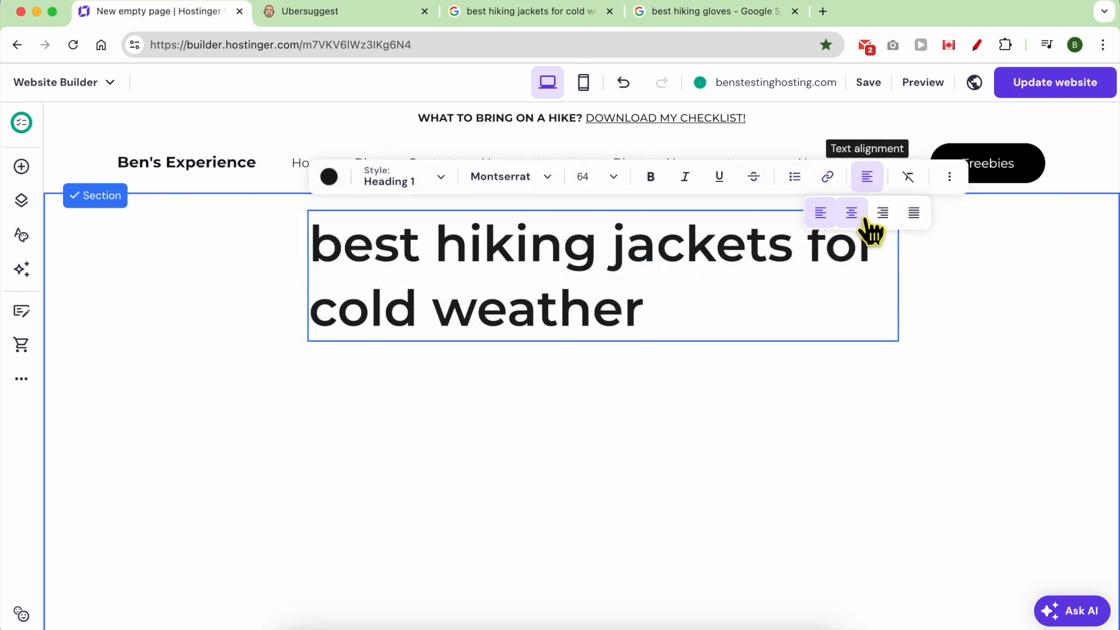
{"action": "left_click", "coordinate": [852, 213]}
Place an image below the heading and stretch it wide.
{"action": "left_click", "coordinate": [21, 166]}
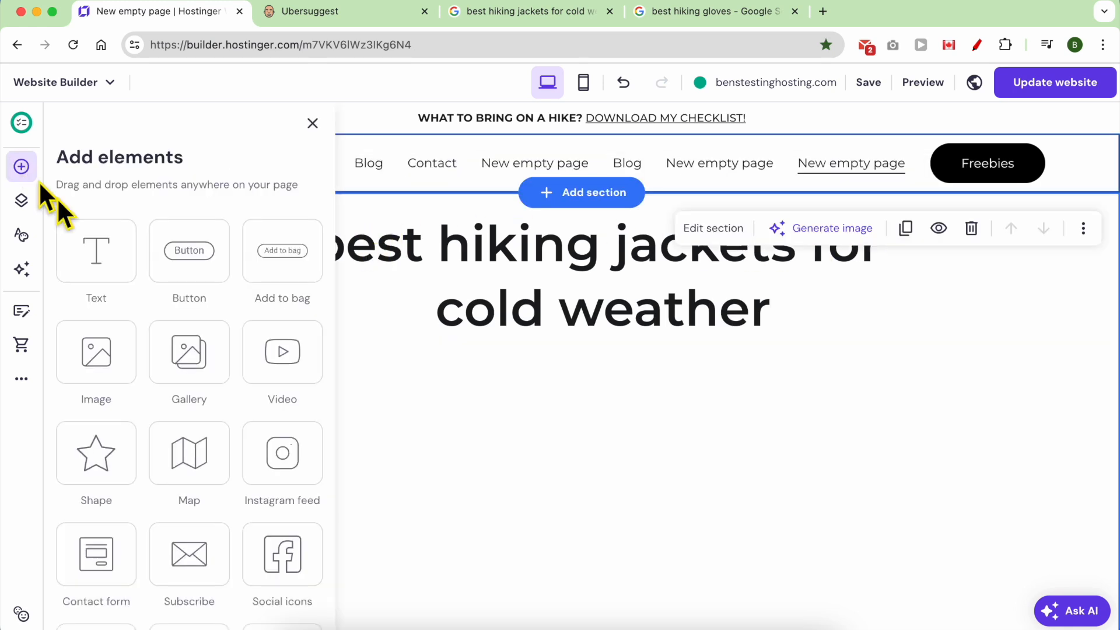
{"action": "left_click_drag", "start_coordinate": [113, 272], "coordinate": [142, 282]}
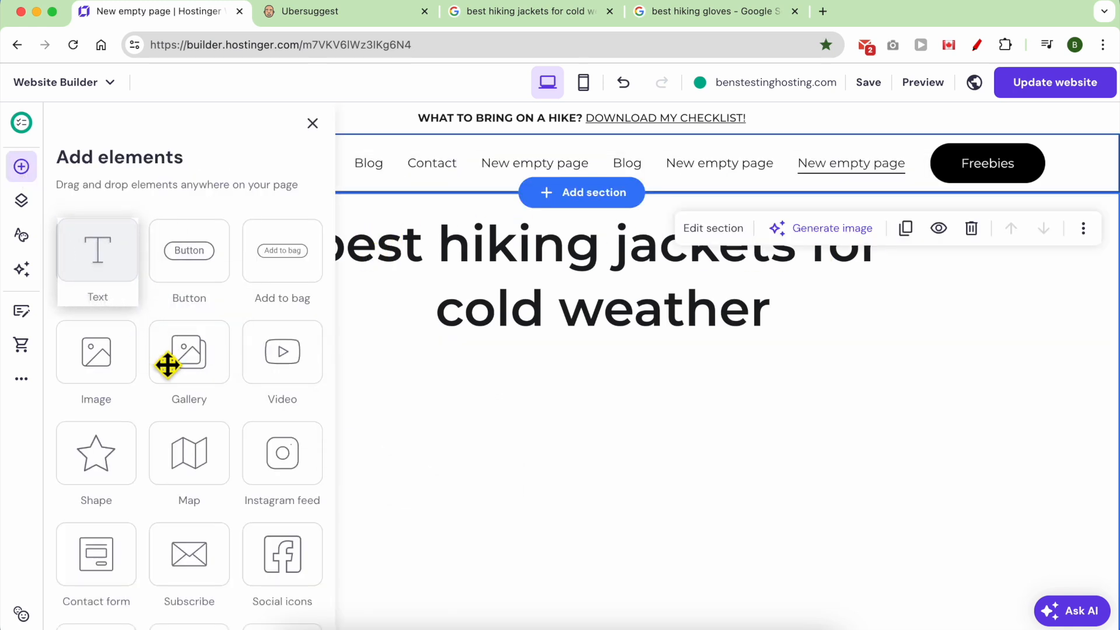
{"action": "left_click_drag", "start_coordinate": [117, 385], "coordinate": [423, 391]}
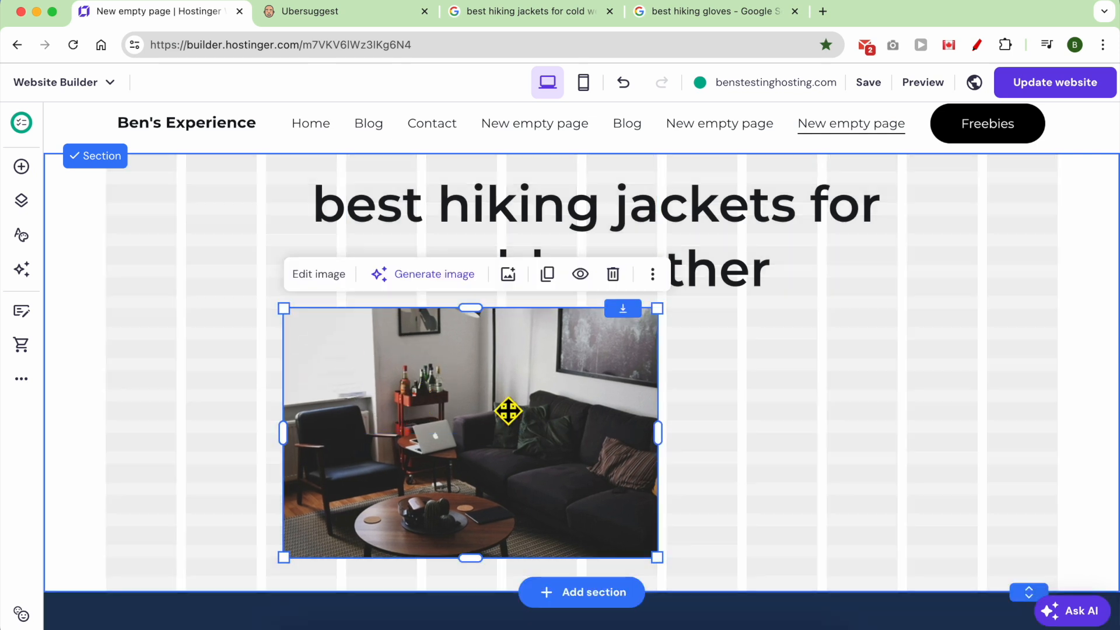
{"action": "left_click_drag", "start_coordinate": [670, 443], "coordinate": [953, 445]}
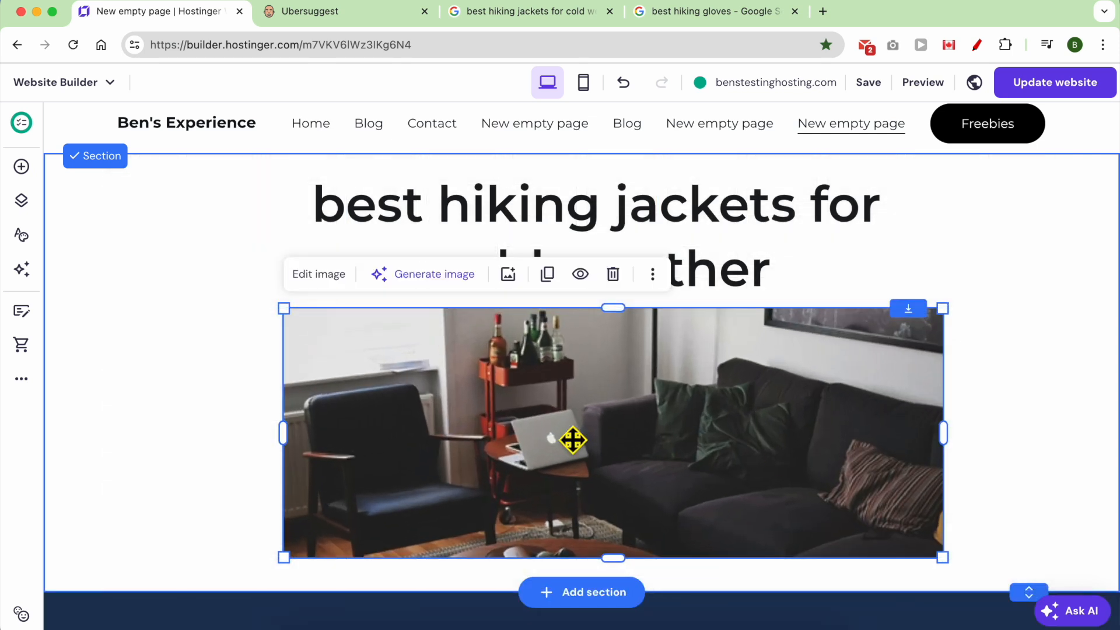
{"action": "scroll", "coordinate": [284, 417], "scroll_direction": "down", "scroll_amount": 2}
{"action": "scroll", "coordinate": [285, 418], "scroll_direction": "down", "scroll_amount": 2}
Add a text block beneath the image, aligned to the left under it.
{"action": "left_click", "coordinate": [21, 167]}
{"action": "left_click_drag", "start_coordinate": [105, 237], "coordinate": [488, 344]}
{"action": "scroll", "coordinate": [548, 450], "scroll_direction": "up", "scroll_amount": 4}
{"action": "scroll", "coordinate": [527, 393], "scroll_direction": "down", "scroll_amount": 4}
{"action": "left_click_drag", "start_coordinate": [594, 347], "coordinate": [359, 342]}
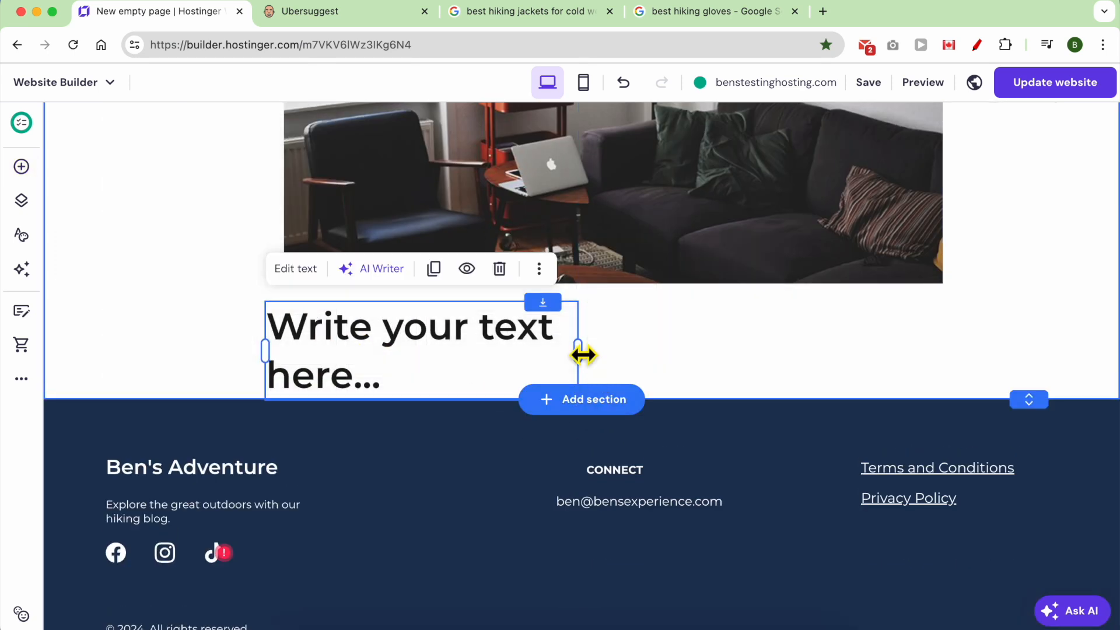
{"action": "double_click", "coordinate": [387, 375]}
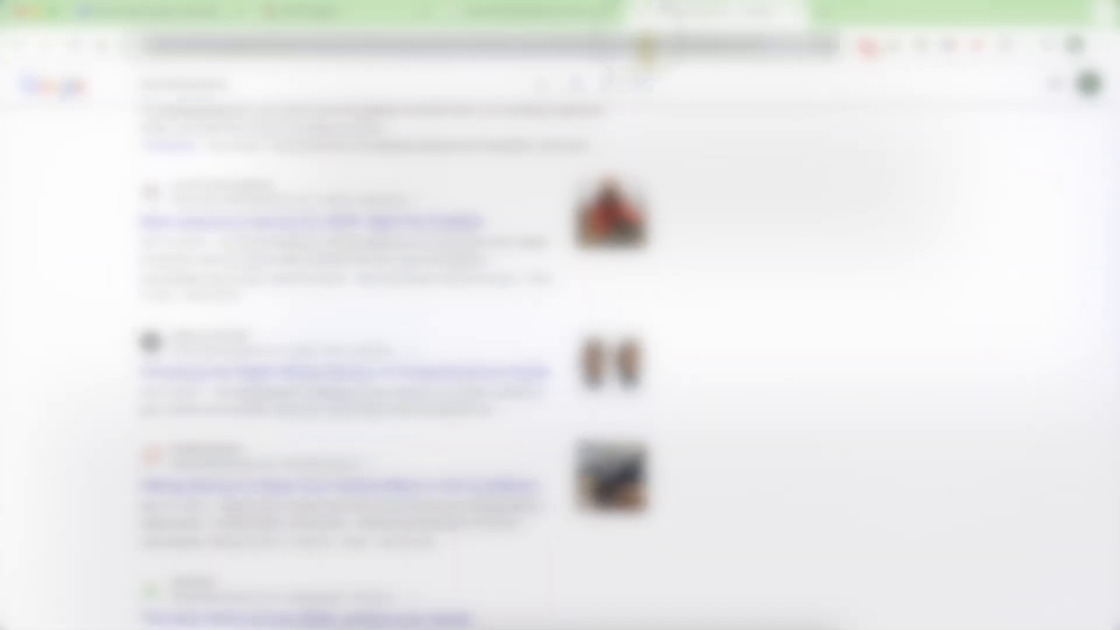
{"action": "left_click", "coordinate": [646, 45]}
Search amazon.com for 'best hiking jackets for cold weather'.
{"action": "type", "text": "amazon.com"}
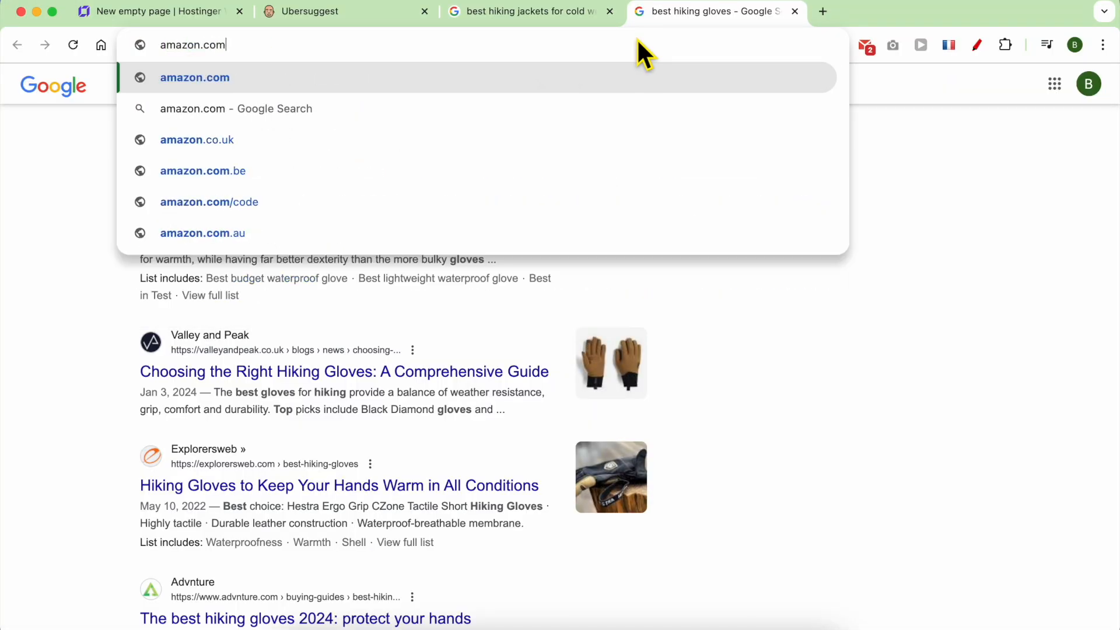
{"action": "key", "text": "Return"}
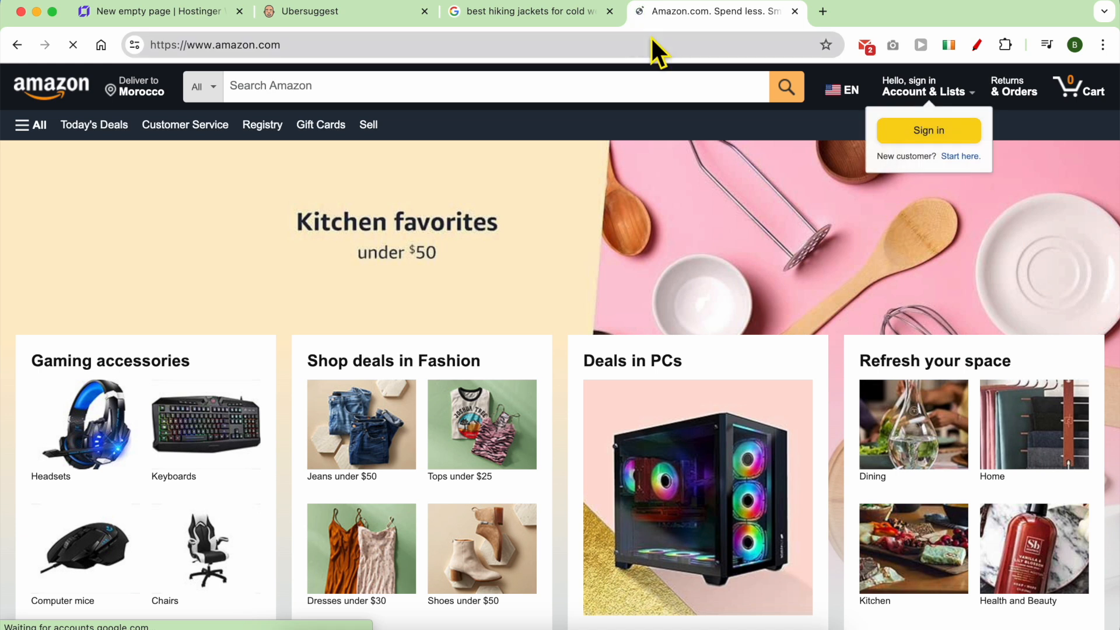
{"action": "left_click", "coordinate": [508, 95]}
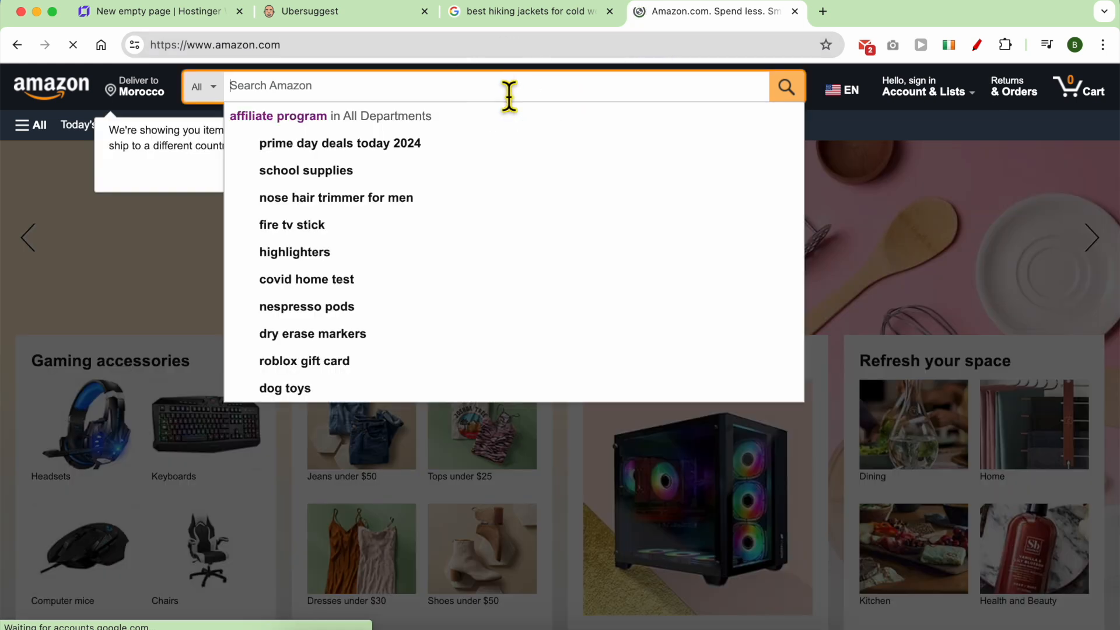
{"action": "key", "text": "super+v"}
{"action": "key", "text": "Return"}
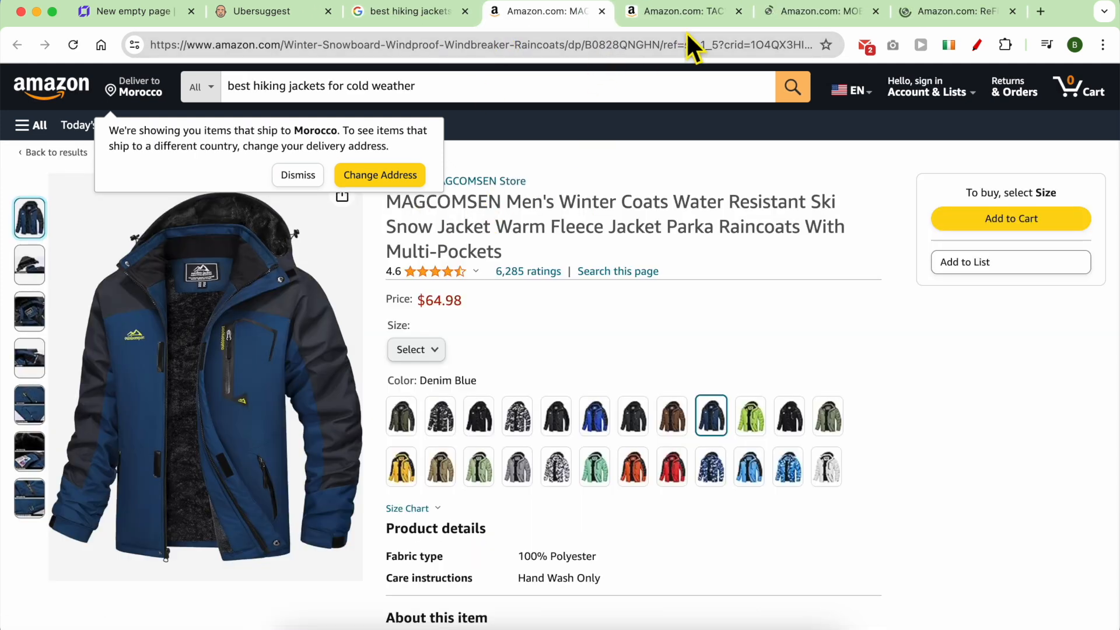
Compare the TACVASEN, MORDENG and ReFire Gear listings and view ReFire Gear's customer reviews.
{"action": "left_click", "coordinate": [688, 16]}
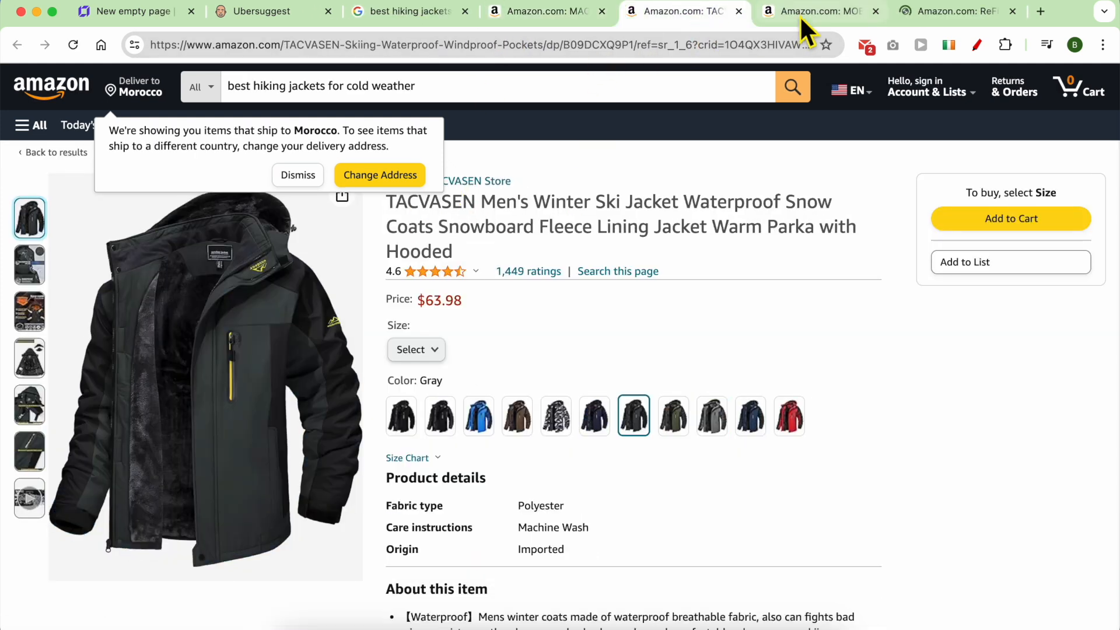
{"action": "left_click", "coordinate": [800, 15]}
{"action": "left_click", "coordinate": [911, 10]}
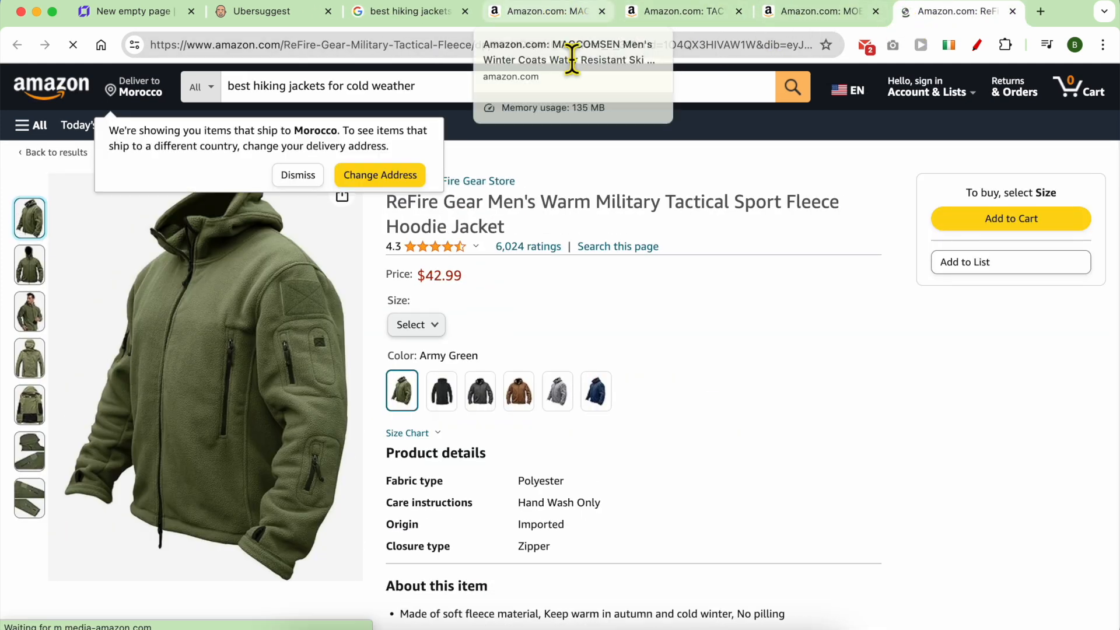
{"action": "left_click", "coordinate": [294, 172]}
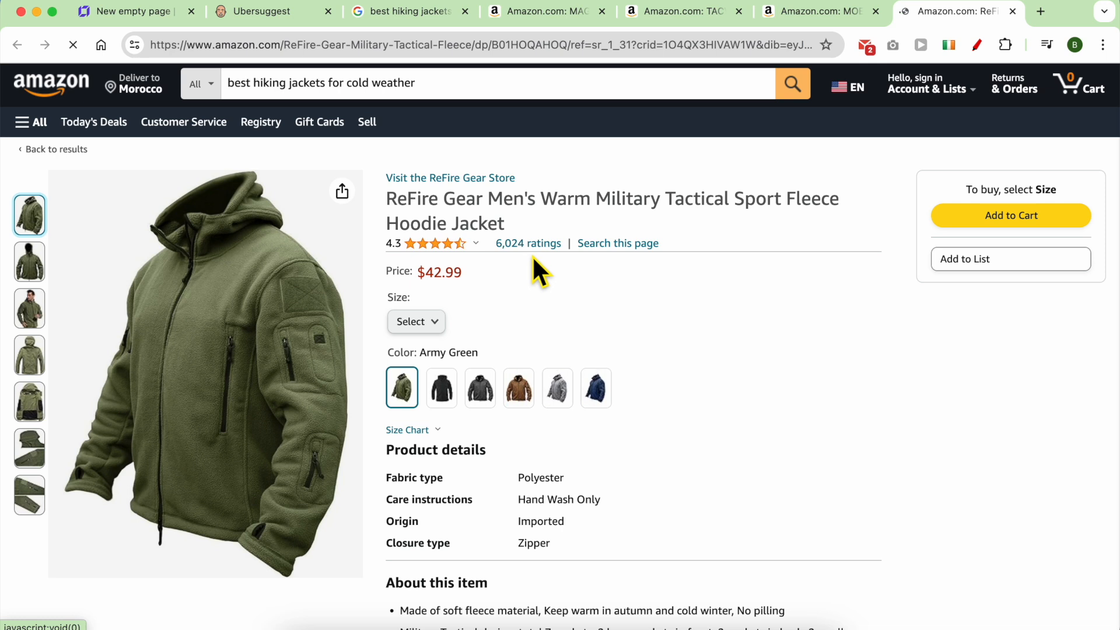
{"action": "left_click", "coordinate": [531, 244]}
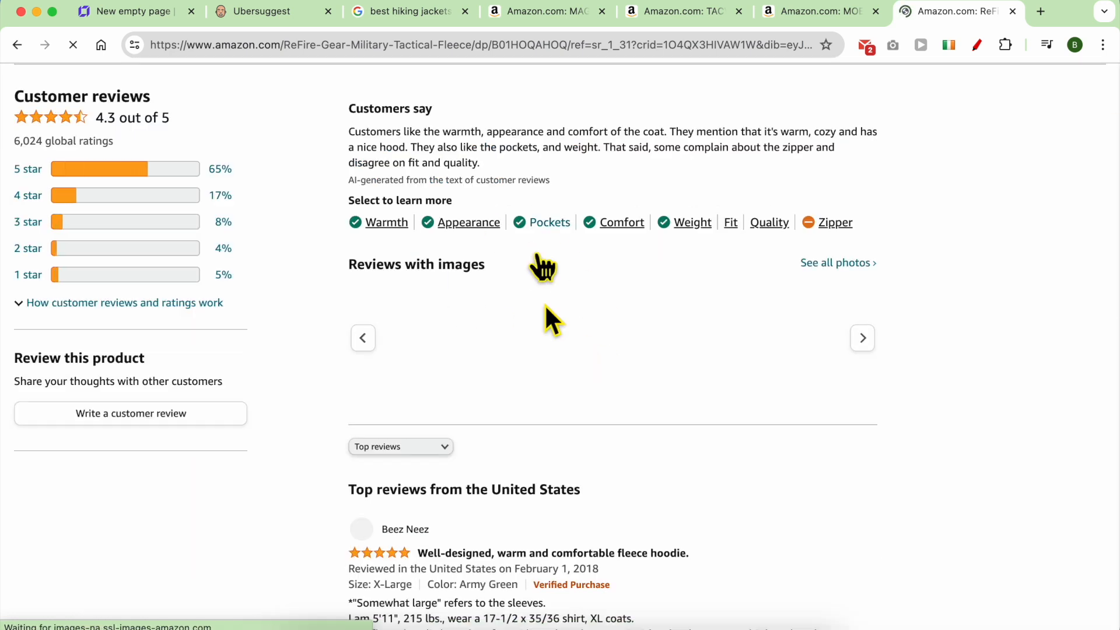
{"action": "scroll", "coordinate": [563, 376], "scroll_direction": "down", "scroll_amount": 15}
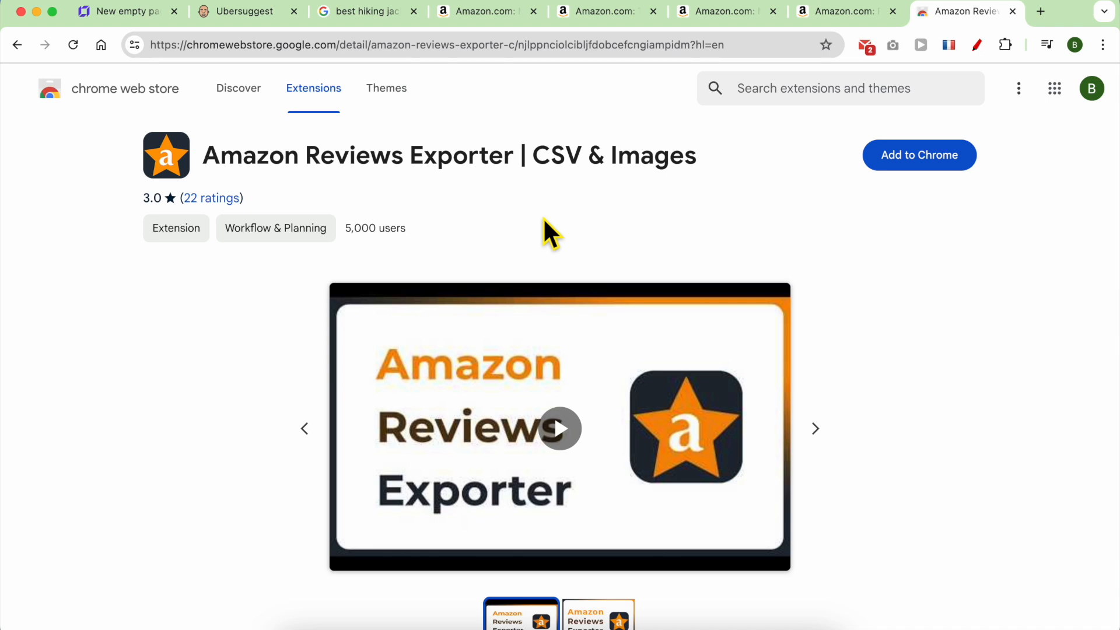
Install Amazon Reviews Exporter and download the MAGCOMSEN jacket's reviews.
{"action": "scroll", "coordinate": [600, 280], "scroll_direction": "down", "scroll_amount": 3}
{"action": "scroll", "coordinate": [758, 222], "scroll_direction": "up", "scroll_amount": 3}
{"action": "left_click", "coordinate": [919, 163]}
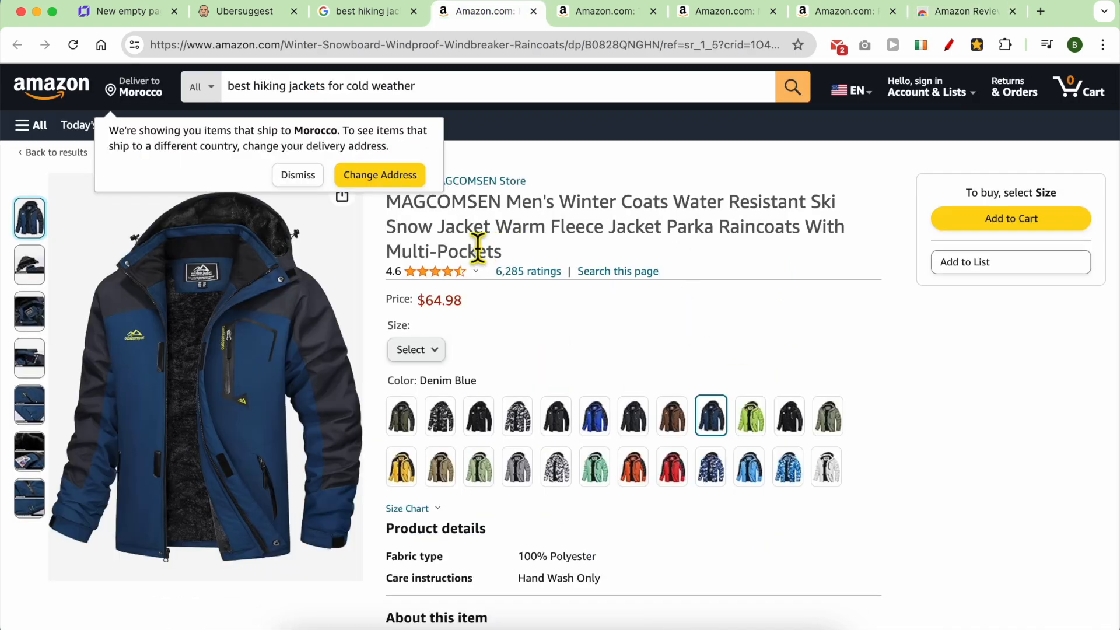
{"action": "left_click", "coordinate": [304, 179]}
{"action": "left_click", "coordinate": [977, 44]}
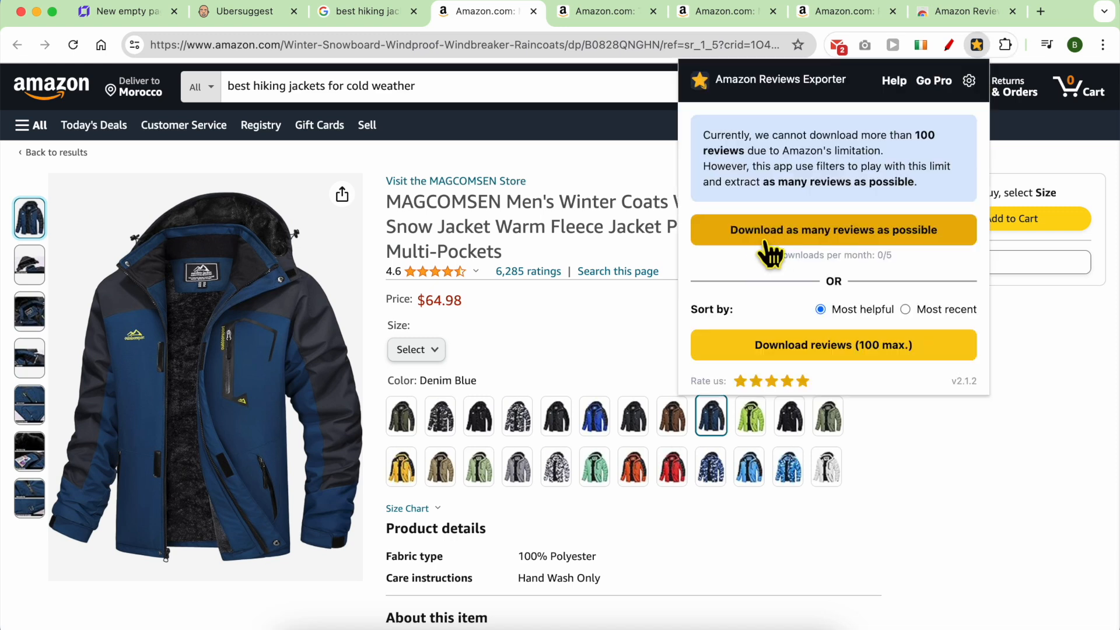
{"action": "left_click", "coordinate": [835, 348]}
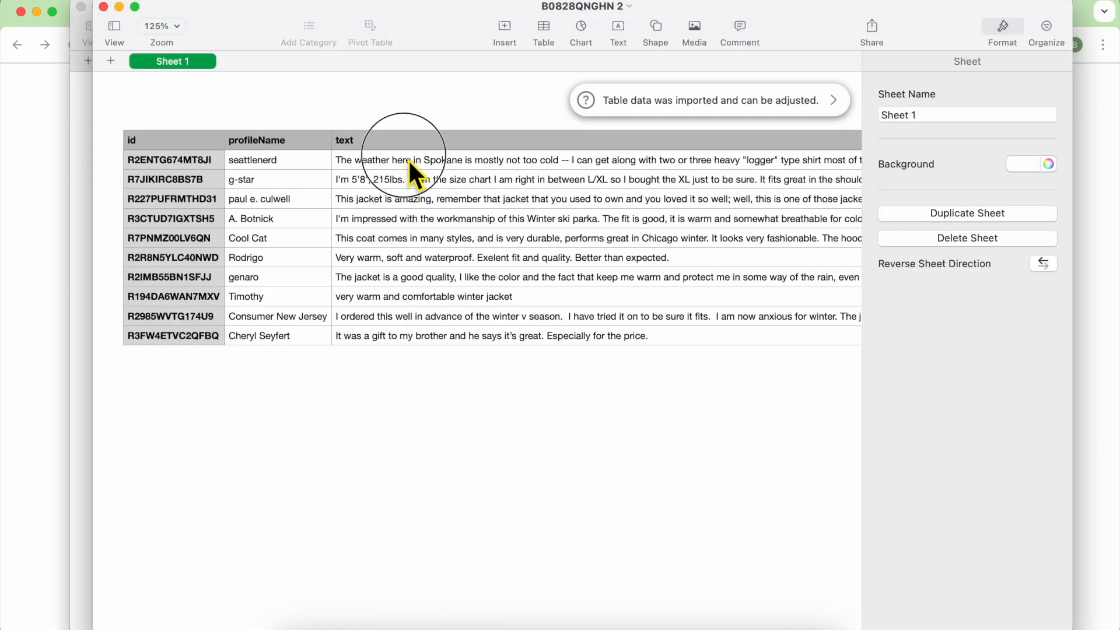
Copy the ten review texts from column C of the exported spreadsheet.
{"action": "left_click_drag", "start_coordinate": [408, 159], "coordinate": [397, 334]}
{"action": "right_click", "coordinate": [397, 334]}
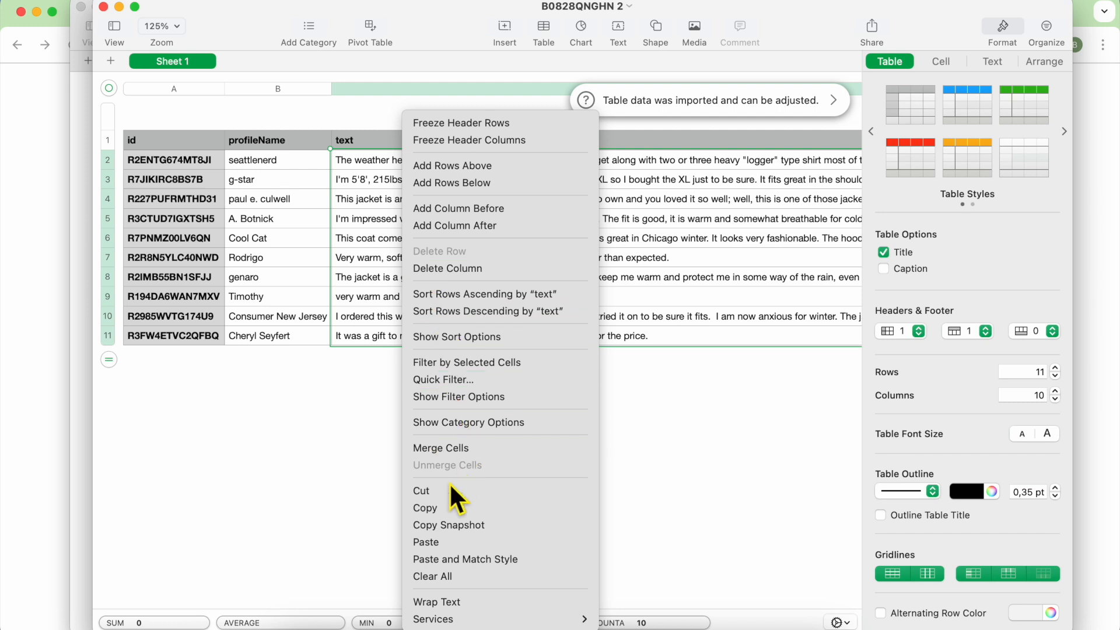
{"action": "left_click", "coordinate": [439, 517]}
{"action": "left_click", "coordinate": [46, 328]}
{"action": "left_click", "coordinate": [400, 55]}
In ChatGPT, paste the copied reviews and request a product review of the jacket.
{"action": "type", "text": "gpt"}
{"action": "key", "text": "Return"}
{"action": "right_click", "coordinate": [482, 591]}
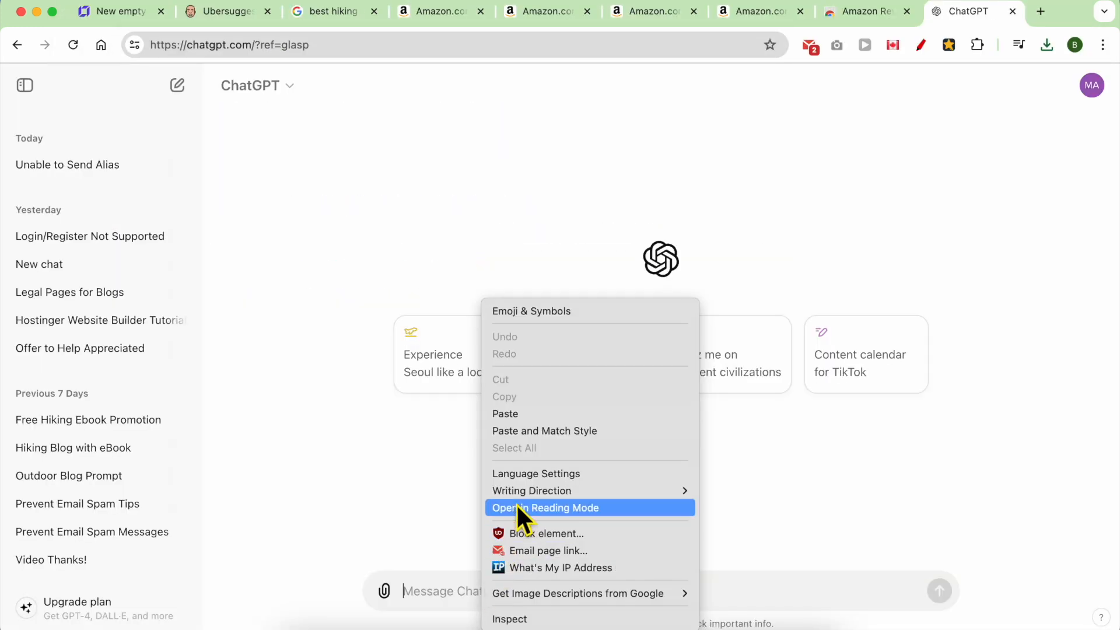
{"action": "left_click", "coordinate": [505, 413]}
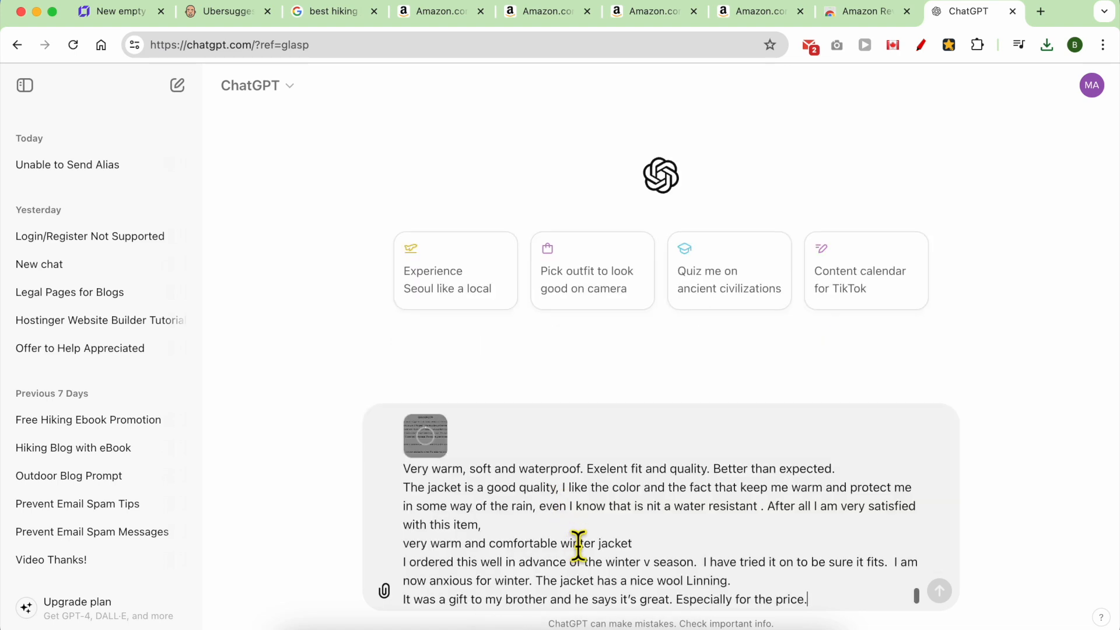
{"action": "key", "text": "shift+Return"}
{"action": "key", "text": "shift+Return"}
{"action": "key", "text": "shift+Return"}
{"action": "key", "text": "shift+Return"}
{"action": "key", "text": "shift+Return"}
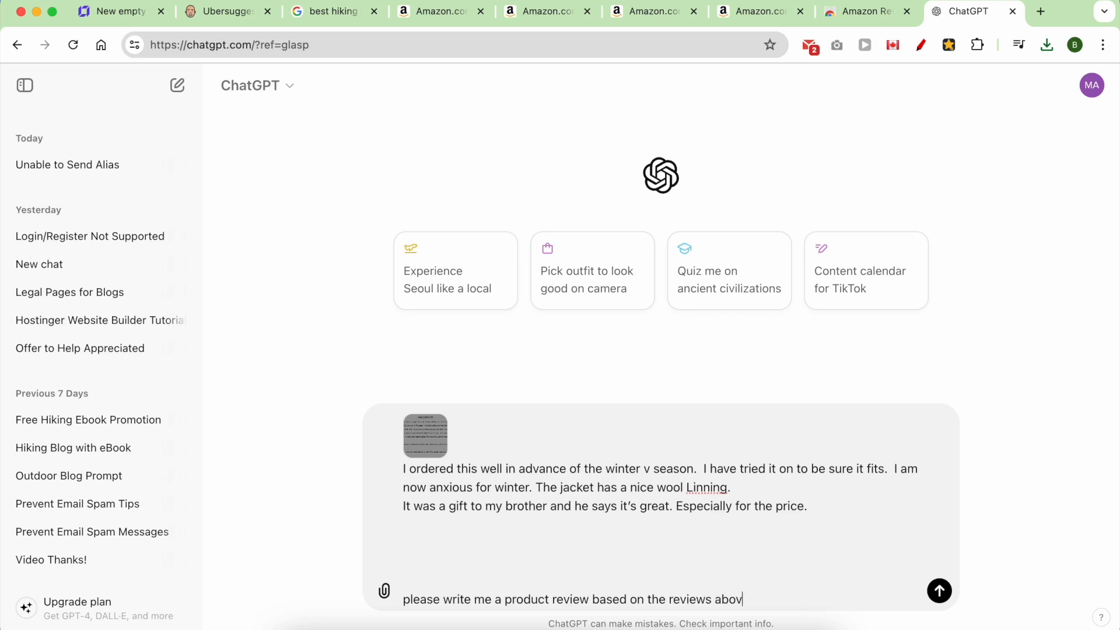
{"action": "key", "text": "Return"}
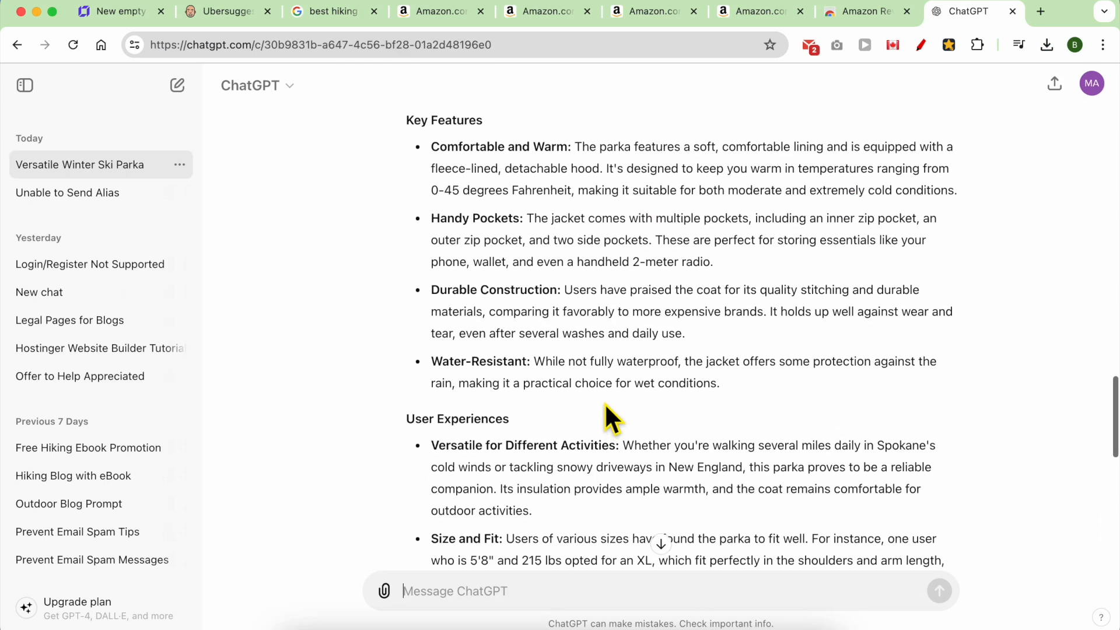
Read through the generated 'Versatile Winter Ski Parka' review from the Overview downward.
{"action": "scroll", "coordinate": [605, 414], "scroll_direction": "up", "scroll_amount": 5}
{"action": "triple_click", "coordinate": [514, 338]}
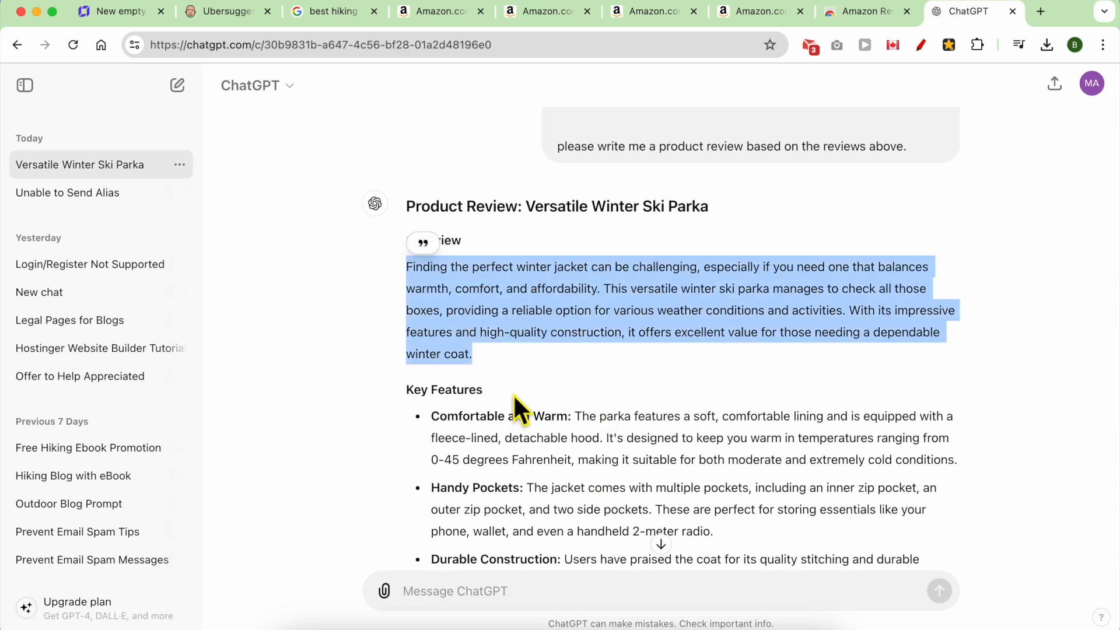
{"action": "scroll", "coordinate": [520, 385], "scroll_direction": "down", "scroll_amount": 5}
{"action": "left_click_drag", "start_coordinate": [469, 142], "coordinate": [593, 392]}
{"action": "scroll", "coordinate": [570, 387], "scroll_direction": "down", "scroll_amount": 3}
{"action": "left_click", "coordinate": [475, 236]}
{"action": "left_click_drag", "start_coordinate": [475, 235], "coordinate": [593, 493]}
{"action": "scroll", "coordinate": [530, 281], "scroll_direction": "down", "scroll_amount": 4}
{"action": "scroll", "coordinate": [535, 306], "scroll_direction": "up", "scroll_amount": 2}
{"action": "scroll", "coordinate": [534, 307], "scroll_direction": "up", "scroll_amount": 3}
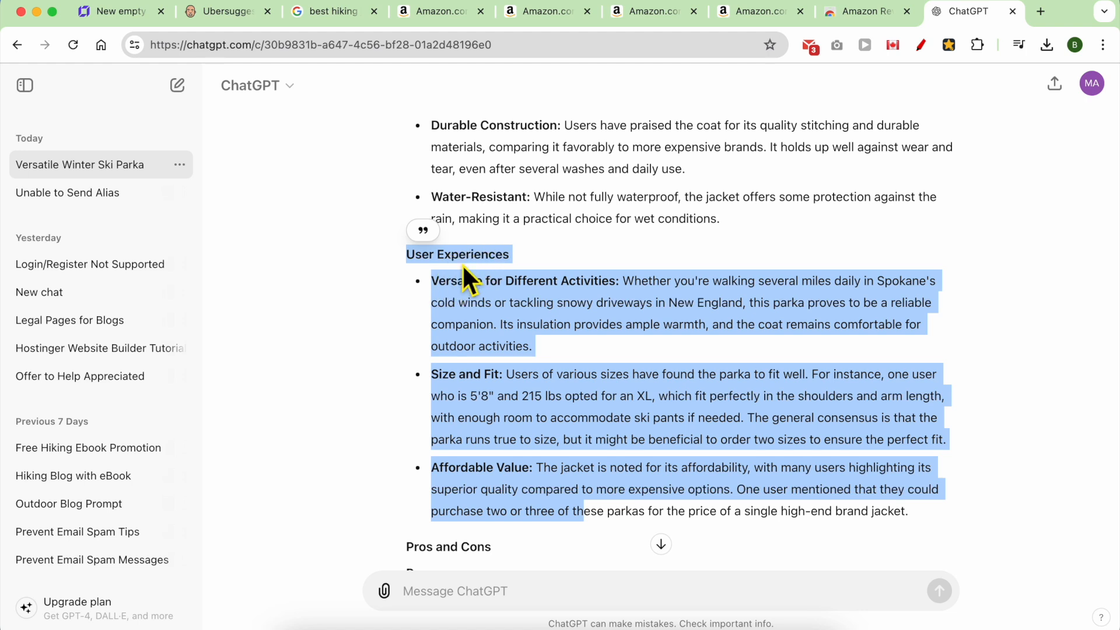
{"action": "scroll", "coordinate": [514, 338], "scroll_direction": "down", "scroll_amount": 6}
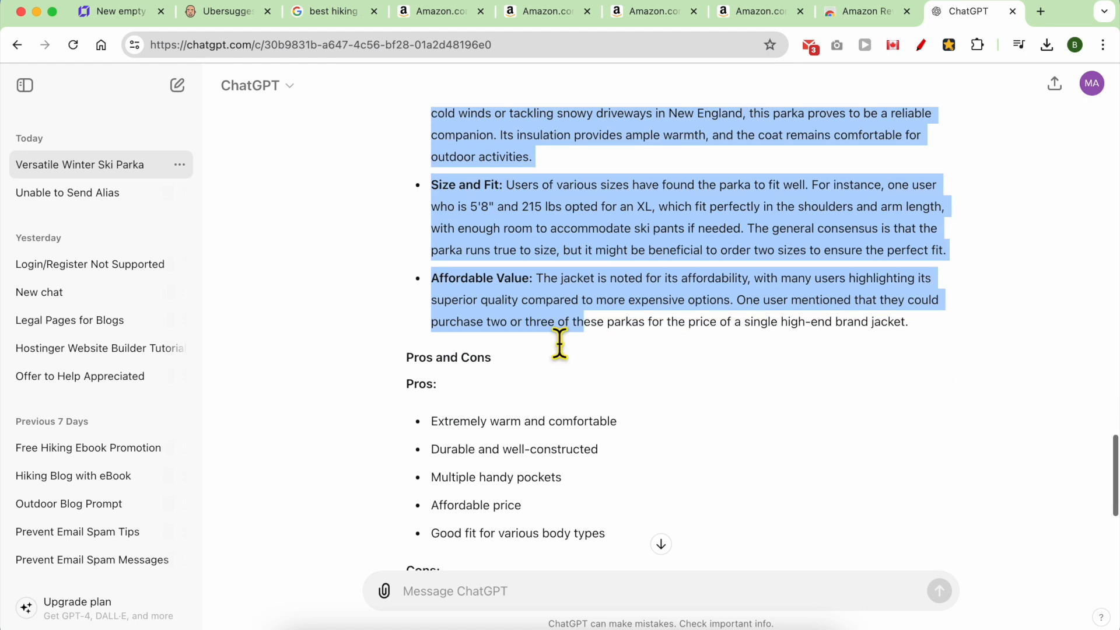
{"action": "left_click", "coordinate": [468, 217]}
{"action": "scroll", "coordinate": [525, 343], "scroll_direction": "down", "scroll_amount": 3}
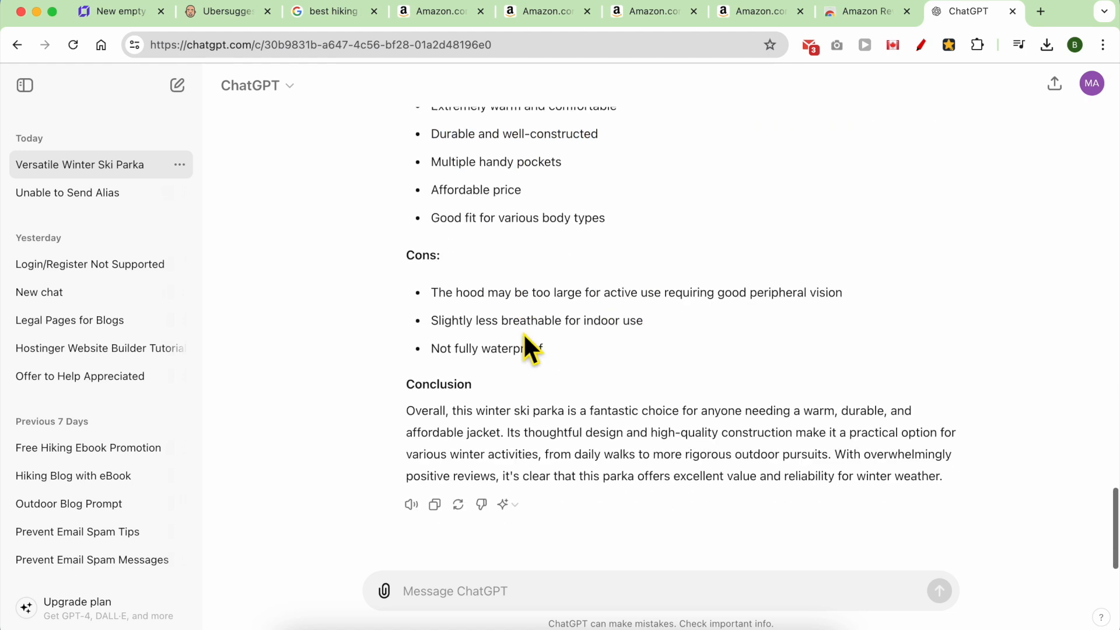
Select the entire generated review through the Conclusion and copy it.
{"action": "double_click", "coordinate": [451, 396]}
{"action": "triple_click", "coordinate": [502, 437]}
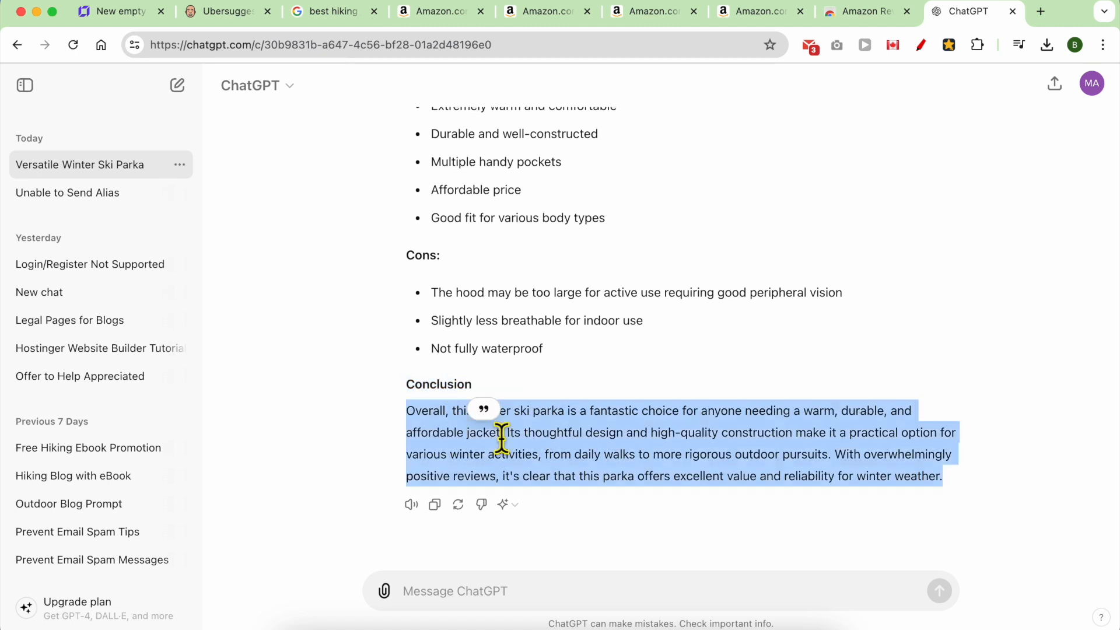
{"action": "scroll", "coordinate": [502, 432], "scroll_direction": "up", "scroll_amount": 15}
{"action": "left_click", "coordinate": [503, 425], "text": "shift"}
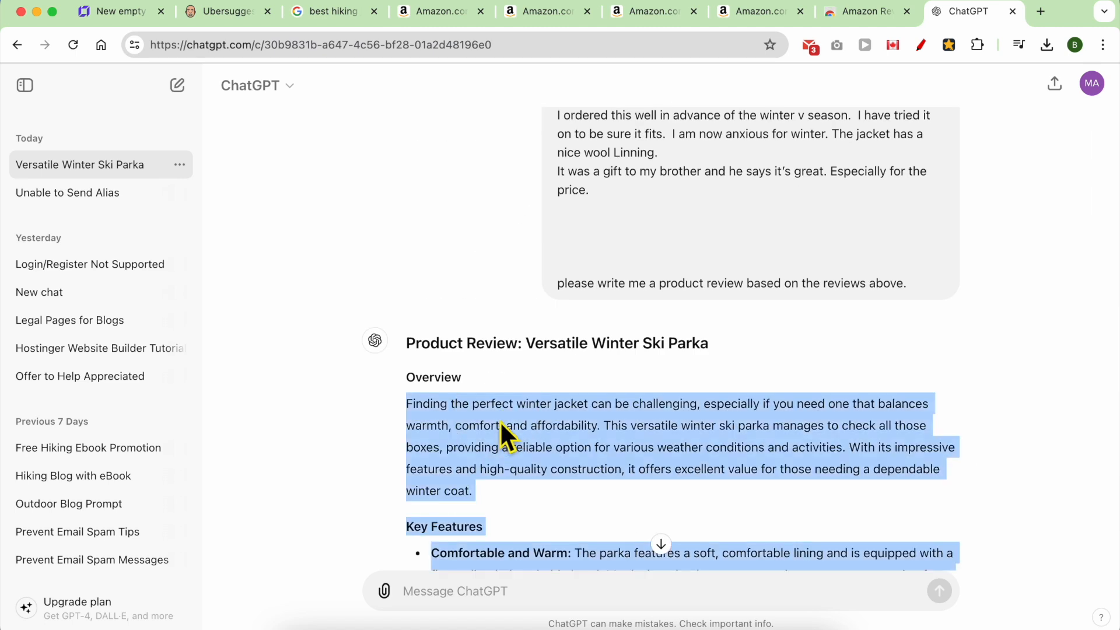
{"action": "right_click", "coordinate": [500, 422]}
{"action": "left_click", "coordinate": [525, 392]}
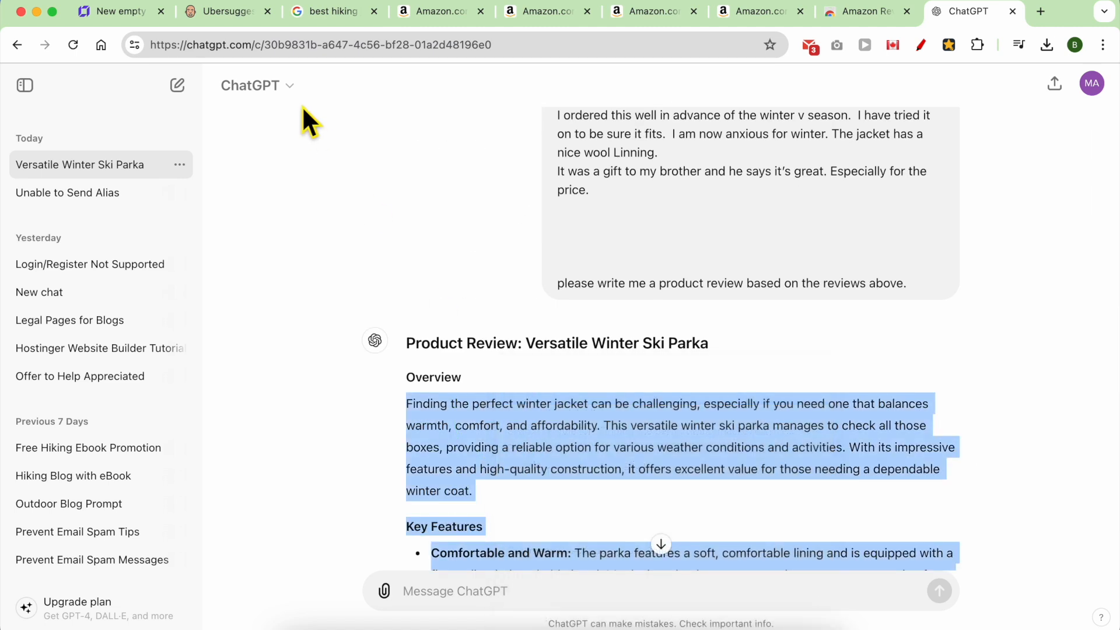
Replace the text box placeholder with the pasted jacket review.
{"action": "left_click", "coordinate": [137, 19]}
{"action": "key", "text": "BackSpace"}
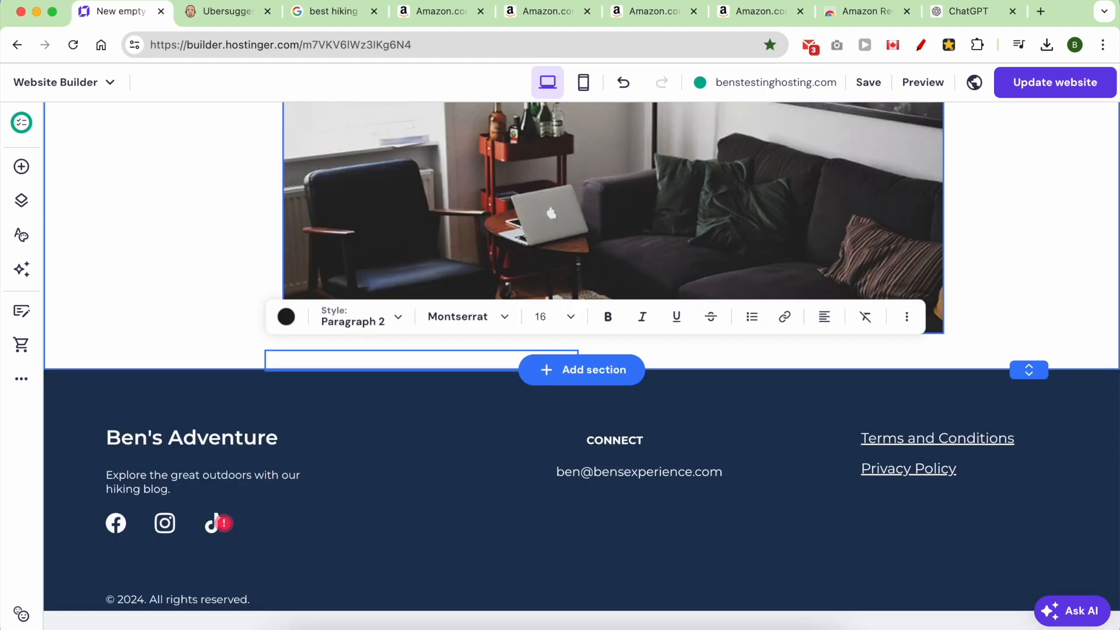
{"action": "key", "text": "super+v"}
{"action": "scroll", "coordinate": [409, 402], "scroll_direction": "up", "scroll_amount": 6}
Select and copy the Pros and Cons section of the review.
{"action": "left_click", "coordinate": [371, 447]}
{"action": "triple_click", "coordinate": [379, 461]}
{"action": "scroll", "coordinate": [381, 459], "scroll_direction": "down", "scroll_amount": 4}
{"action": "left_click", "coordinate": [445, 518], "text": "shift"}
{"action": "right_click", "coordinate": [418, 467]}
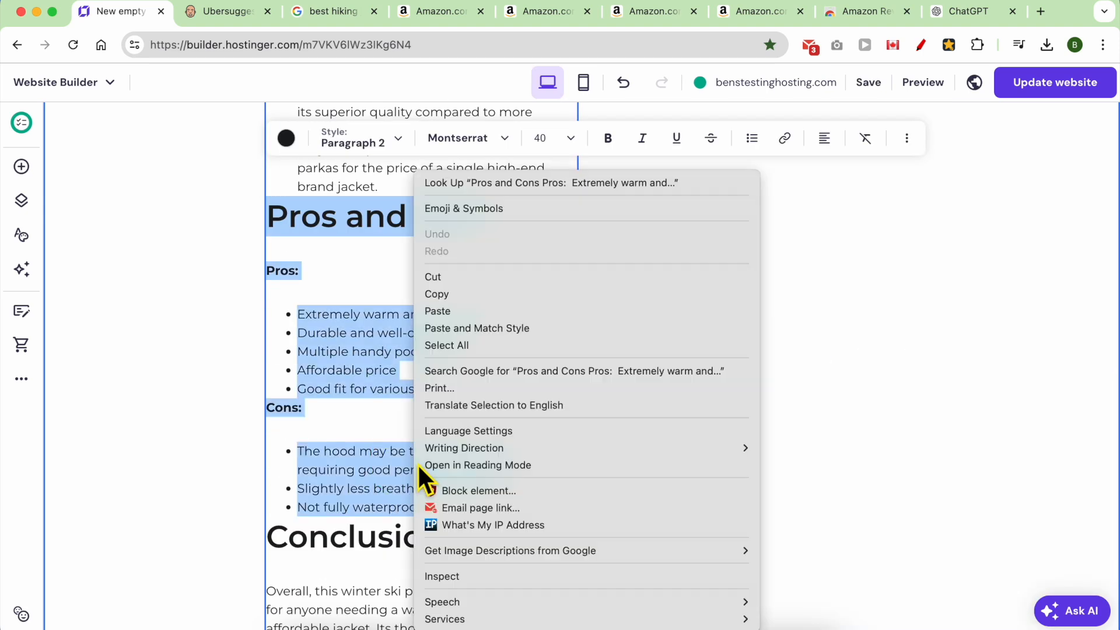
{"action": "left_click", "coordinate": [439, 297]}
Widen the review text box to the right.
{"action": "scroll", "coordinate": [609, 476], "scroll_direction": "down", "scroll_amount": 7}
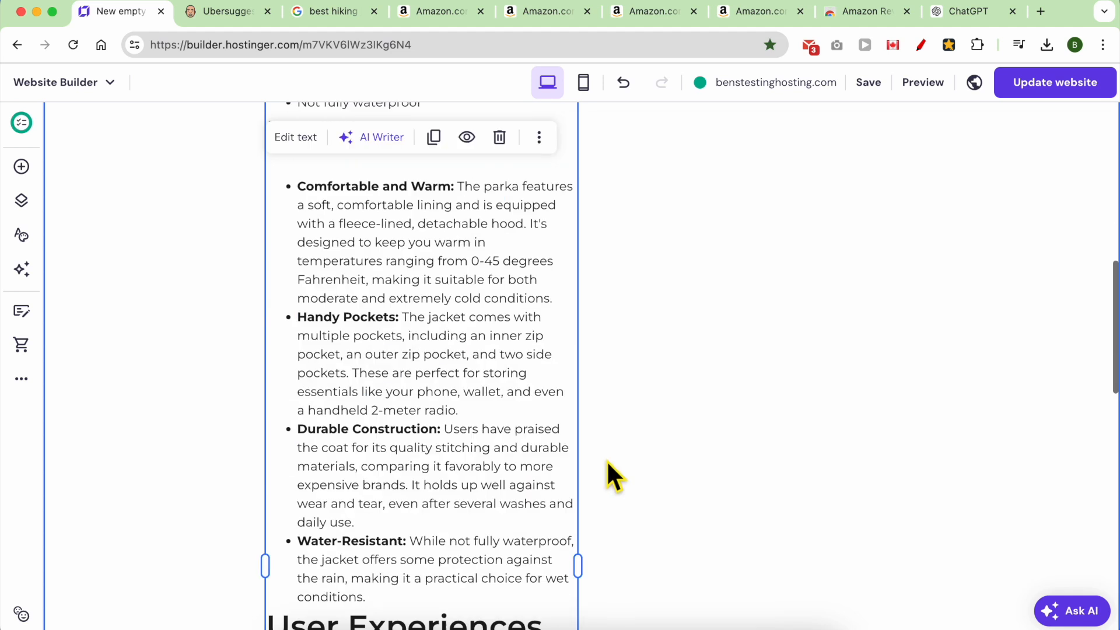
{"action": "left_click_drag", "start_coordinate": [579, 564], "coordinate": [1004, 517]}
{"action": "scroll", "coordinate": [558, 452], "scroll_direction": "up", "scroll_amount": 8}
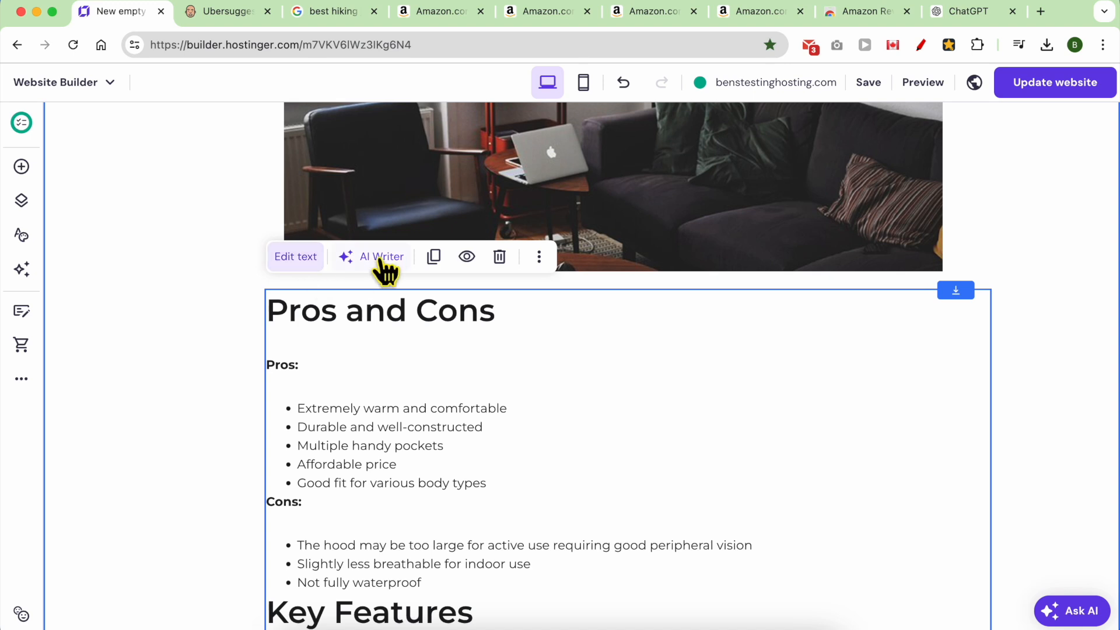
Add a new image and arrange it just above the Pros and Cons text, then open its settings.
{"action": "left_click", "coordinate": [21, 166]}
{"action": "left_click_drag", "start_coordinate": [96, 351], "coordinate": [473, 281]}
{"action": "left_click", "coordinate": [474, 281]}
{"action": "left_click_drag", "start_coordinate": [565, 307], "coordinate": [592, 345]}
{"action": "left_click_drag", "start_coordinate": [419, 306], "coordinate": [408, 566]}
{"action": "left_click_drag", "start_coordinate": [613, 300], "coordinate": [560, 252]}
{"action": "left_click_drag", "start_coordinate": [401, 411], "coordinate": [394, 507]}
{"action": "left_click_drag", "start_coordinate": [550, 283], "coordinate": [624, 324]}
{"action": "double_click", "coordinate": [623, 325]}
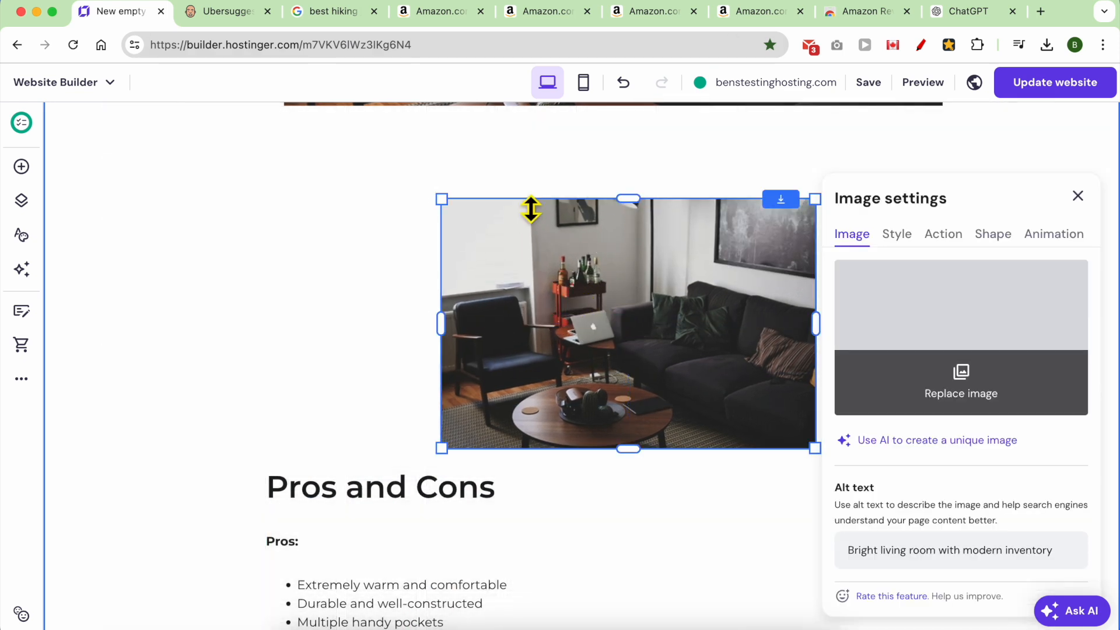
Save the jacket photo from the MAGCOMSEN listing to the computer.
{"action": "left_click", "coordinate": [433, 16]}
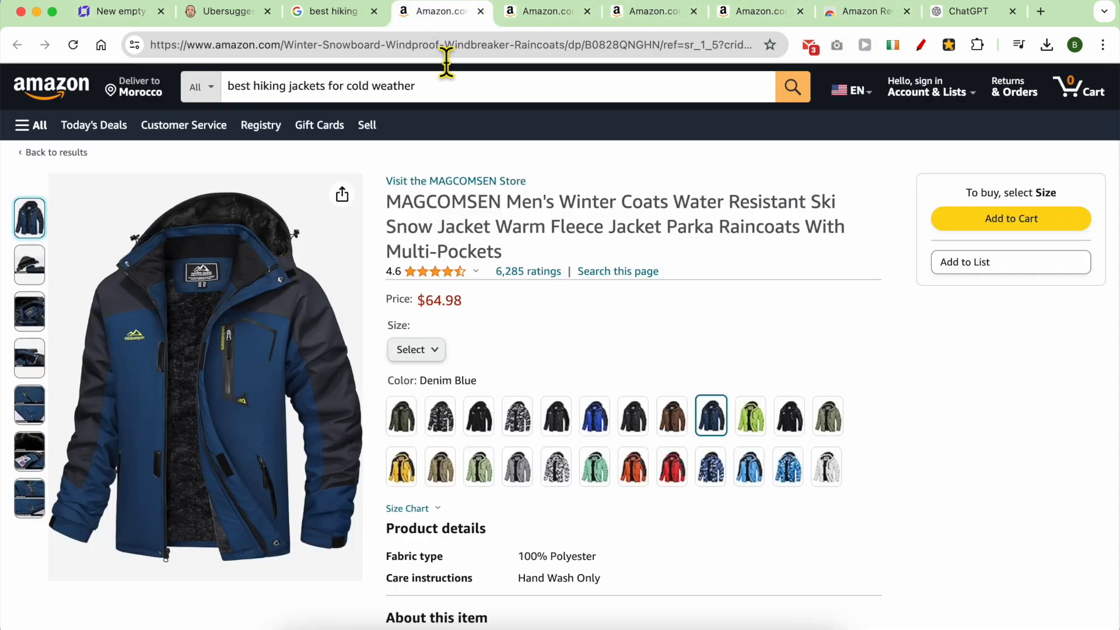
{"action": "right_click", "coordinate": [247, 303]}
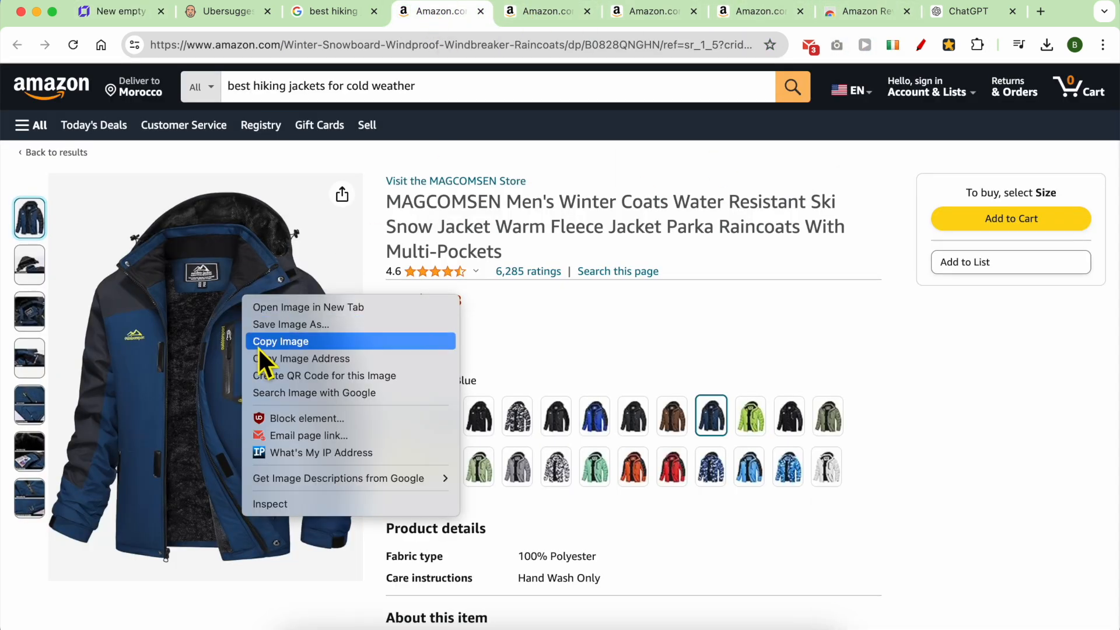
{"action": "left_click", "coordinate": [291, 324]}
{"action": "left_click", "coordinate": [827, 465]}
{"action": "key", "text": "super+1"}
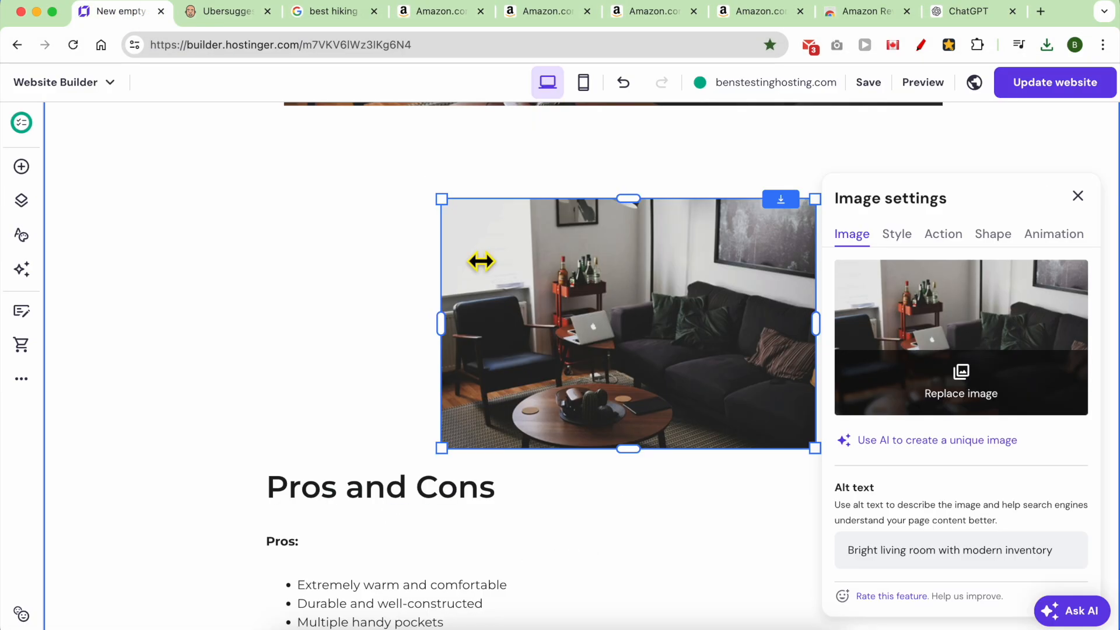
Upload the downloaded jacket photo and use it as the page image.
{"action": "left_click", "coordinate": [969, 350]}
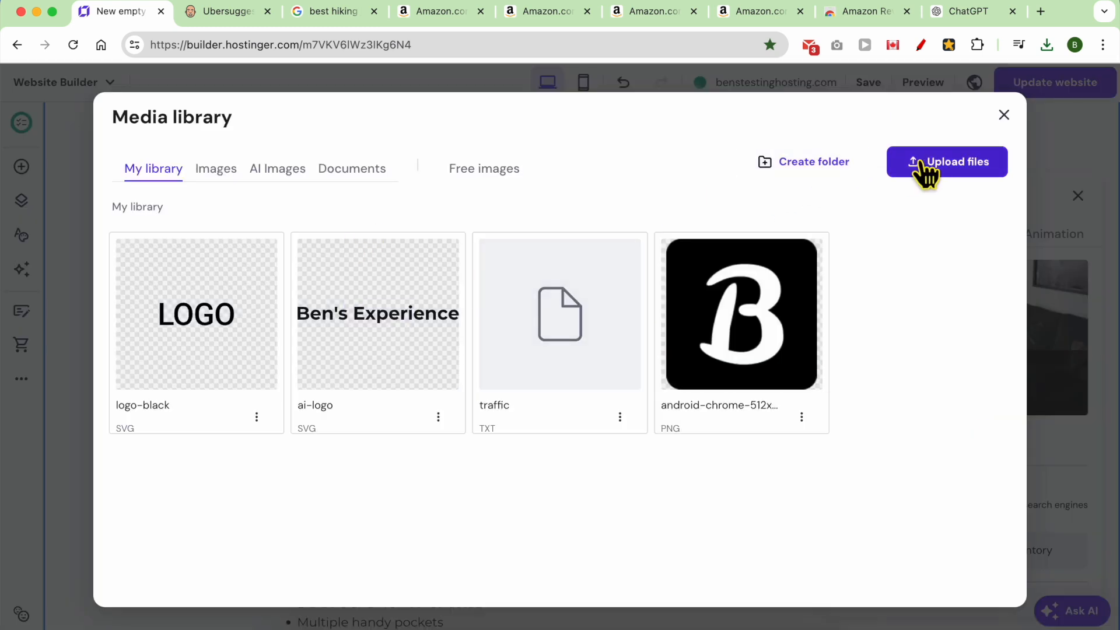
{"action": "left_click", "coordinate": [927, 169]}
{"action": "left_click", "coordinate": [257, 125]}
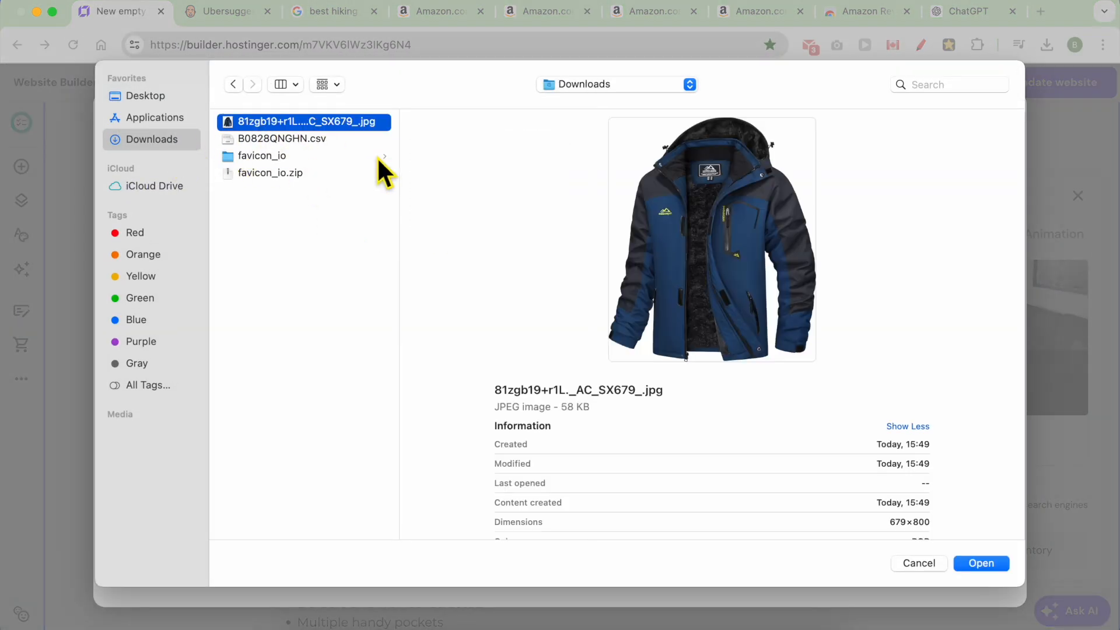
{"action": "left_click", "coordinate": [983, 562]}
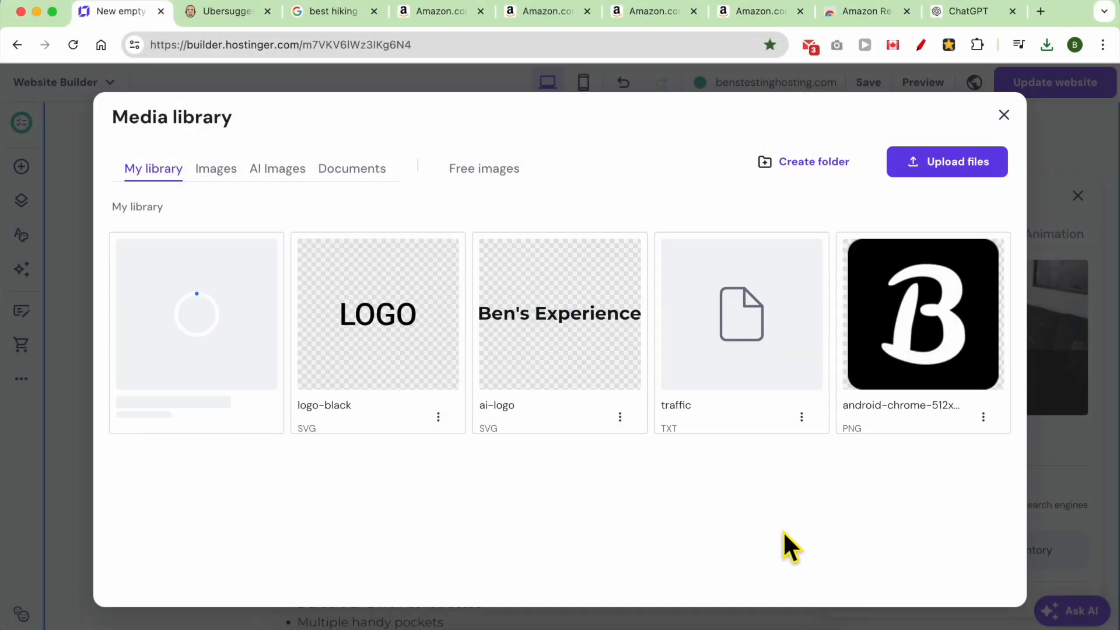
{"action": "mouse_move", "coordinate": [199, 303]}
{"action": "left_click", "coordinate": [199, 324]}
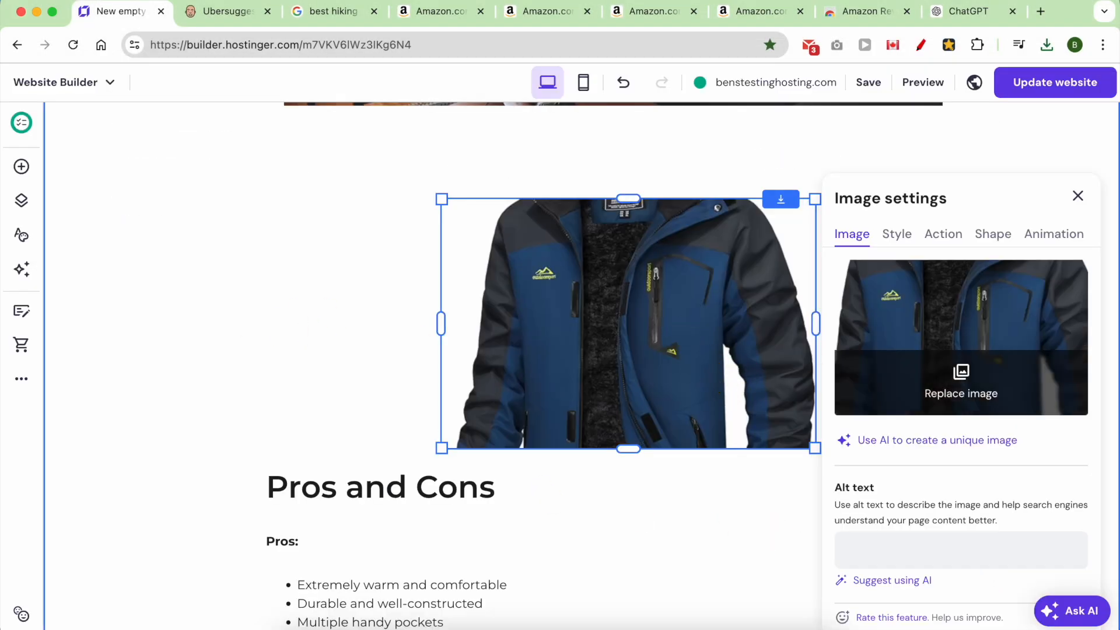
Shrink the jacket image with its corner handles and move it lower on the page.
{"action": "left_click_drag", "start_coordinate": [816, 324], "coordinate": [878, 255]}
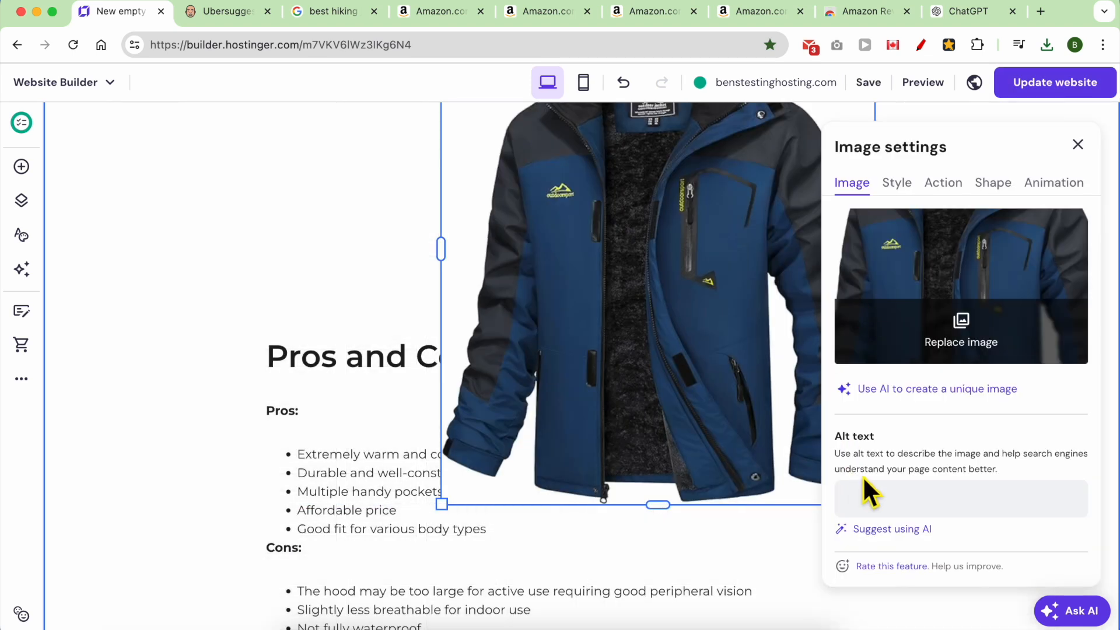
{"action": "left_click_drag", "start_coordinate": [449, 512], "coordinate": [668, 303]}
{"action": "scroll", "coordinate": [726, 299], "scroll_direction": "up", "scroll_amount": 1}
{"action": "left_click_drag", "start_coordinate": [726, 210], "coordinate": [478, 309]}
{"action": "scroll", "coordinate": [457, 320], "scroll_direction": "up", "scroll_amount": 1}
{"action": "left_click", "coordinate": [21, 166]}
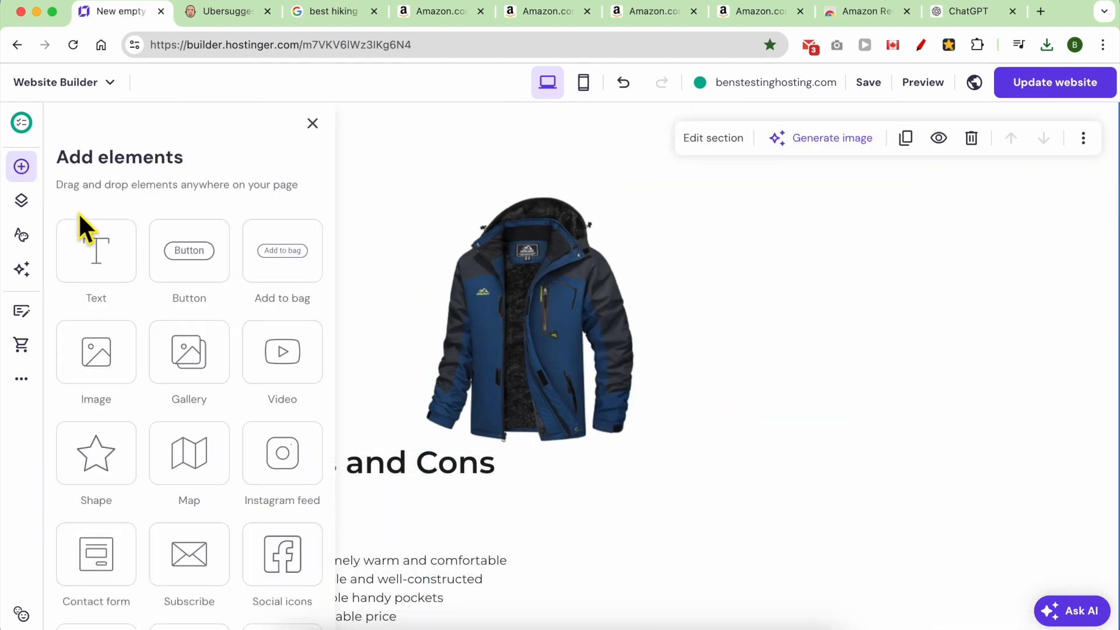
Place a new text block on the page and move it above the jacket image.
{"action": "left_click_drag", "start_coordinate": [115, 275], "coordinate": [481, 174]}
{"action": "scroll", "coordinate": [480, 176], "scroll_direction": "up", "scroll_amount": 7}
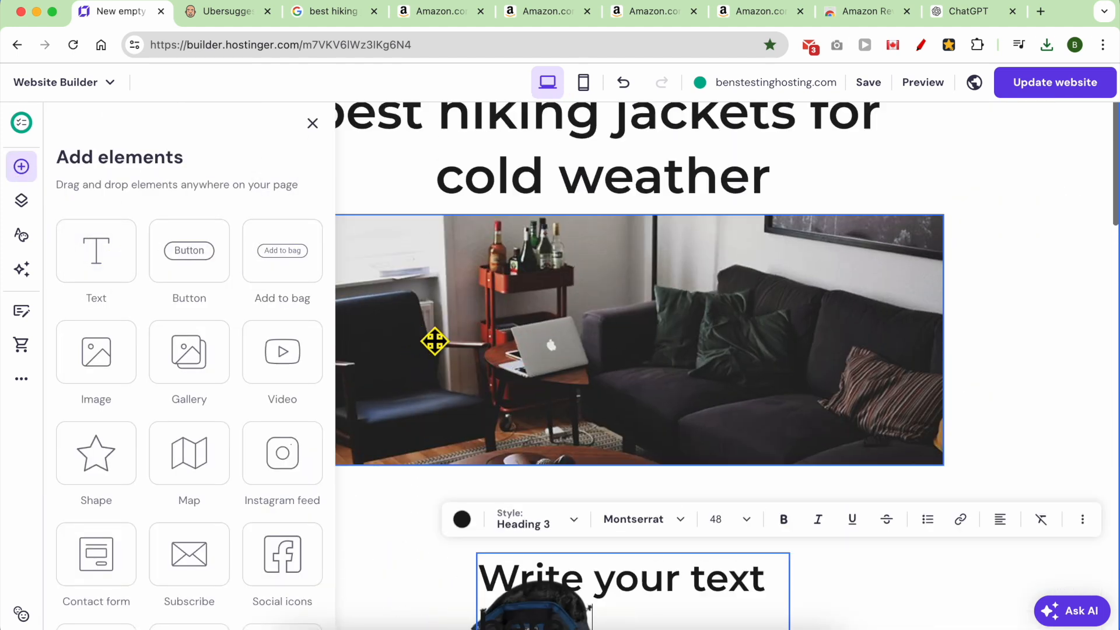
{"action": "scroll", "coordinate": [456, 414], "scroll_direction": "down", "scroll_amount": 1}
{"action": "left_click", "coordinate": [413, 538]}
{"action": "left_click_drag", "start_coordinate": [551, 562], "coordinate": [405, 508]}
Paste MAGCOMSEN into the text block and style it as Heading 2.
{"action": "left_click", "coordinate": [365, 430]}
{"action": "key", "text": "super+a"}
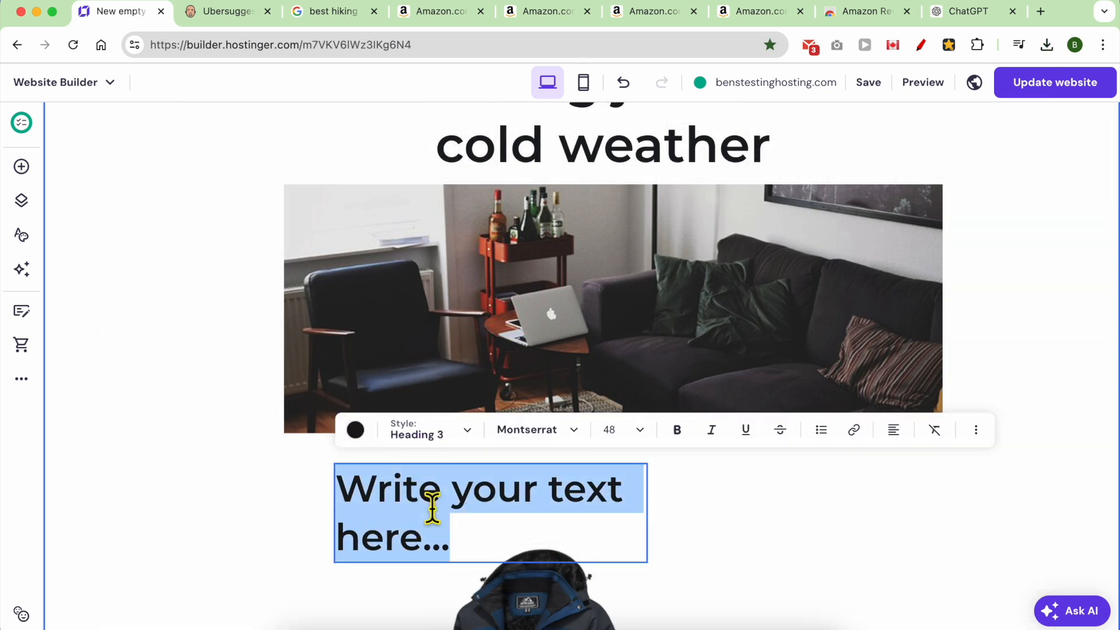
{"action": "key", "text": "super+v"}
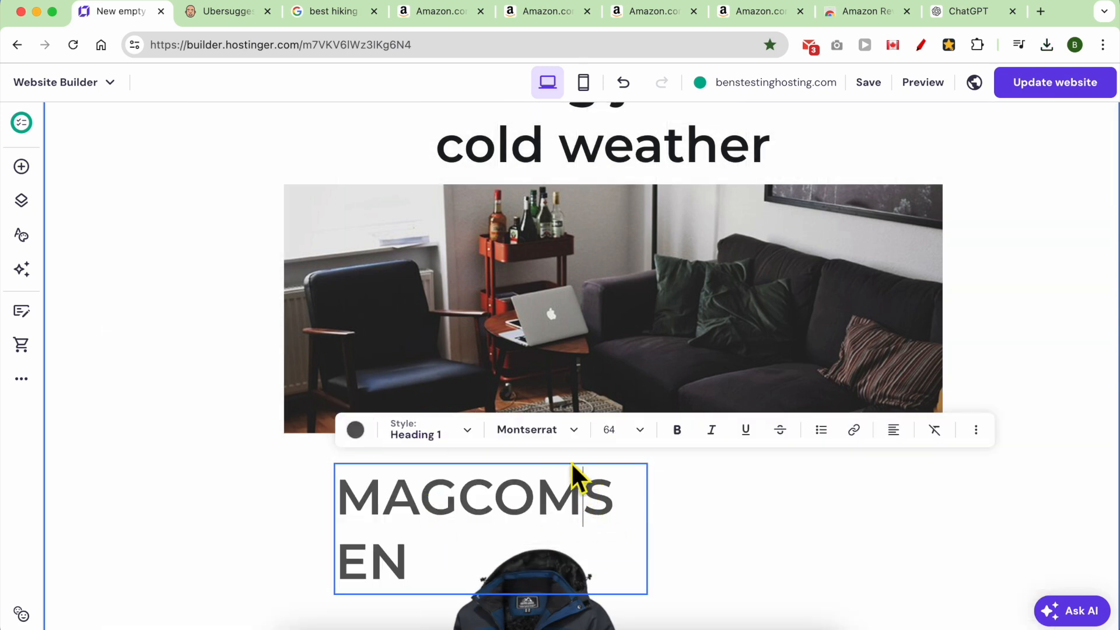
{"action": "key", "text": "super+a"}
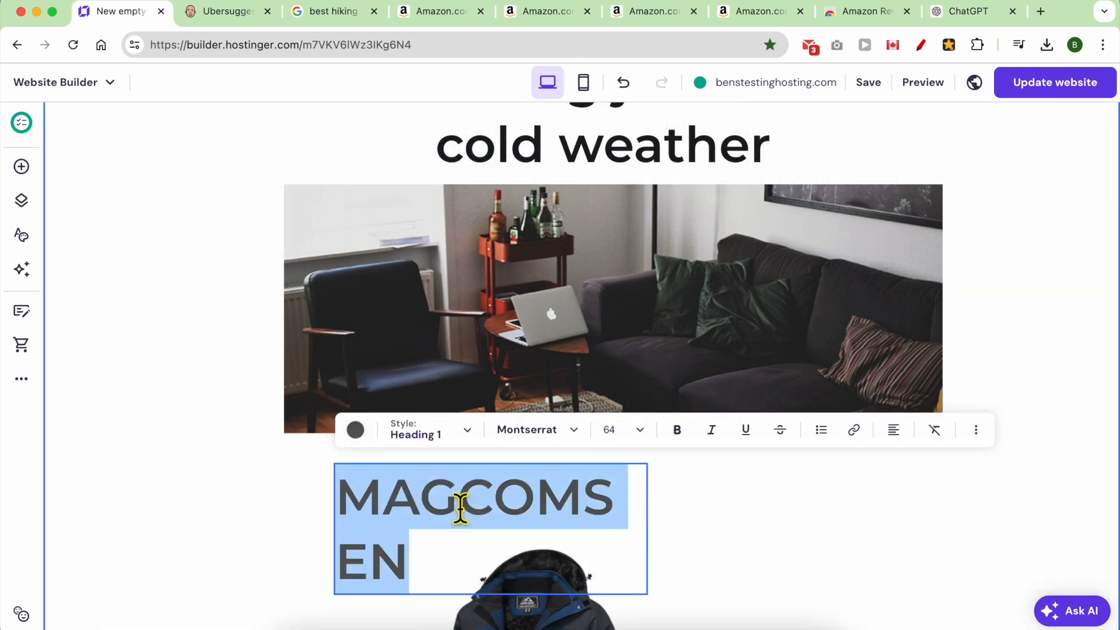
{"action": "left_click", "coordinate": [458, 446]}
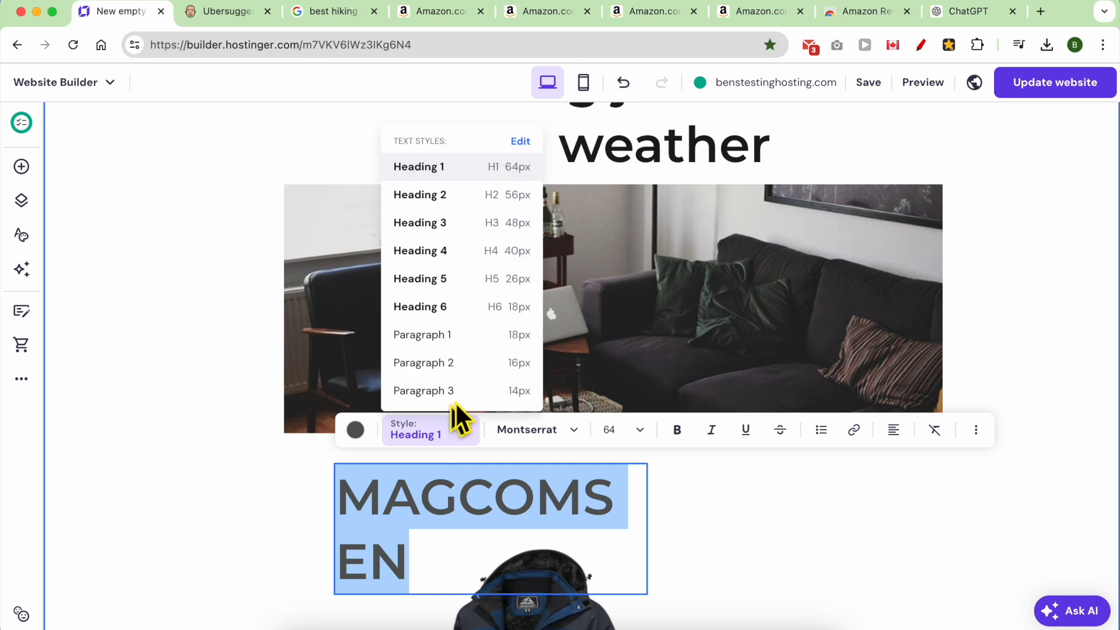
{"action": "left_click", "coordinate": [473, 206]}
Add 'Hiking Jacket' after MAGCOMSEN in the heading.
{"action": "scroll", "coordinate": [588, 268], "scroll_direction": "up", "scroll_amount": 1}
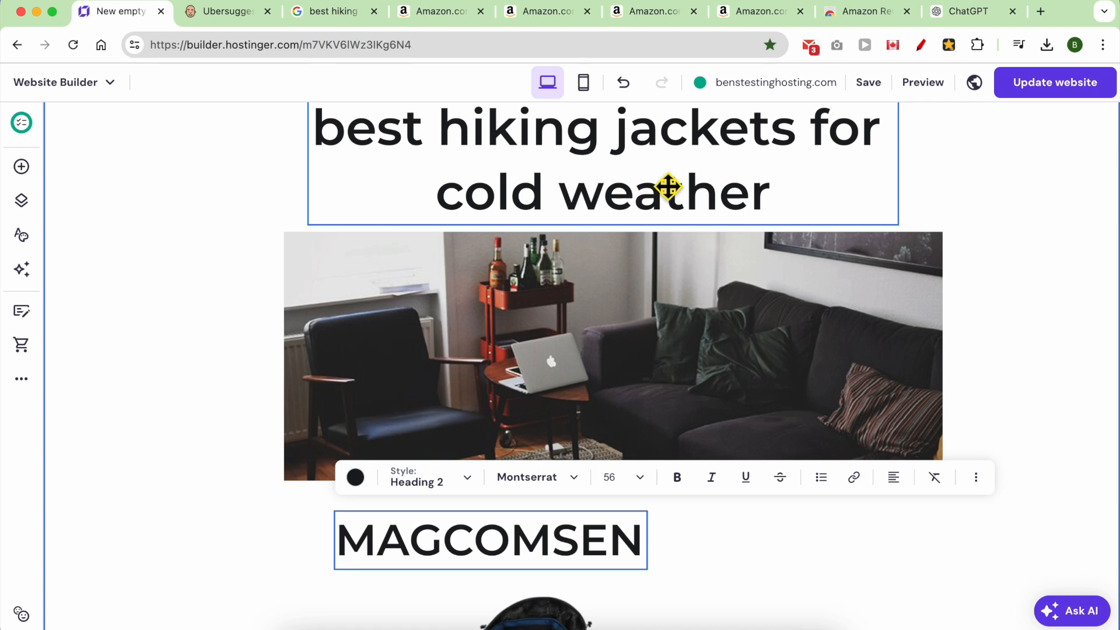
{"action": "double_click", "coordinate": [489, 550]}
{"action": "left_click", "coordinate": [645, 542]}
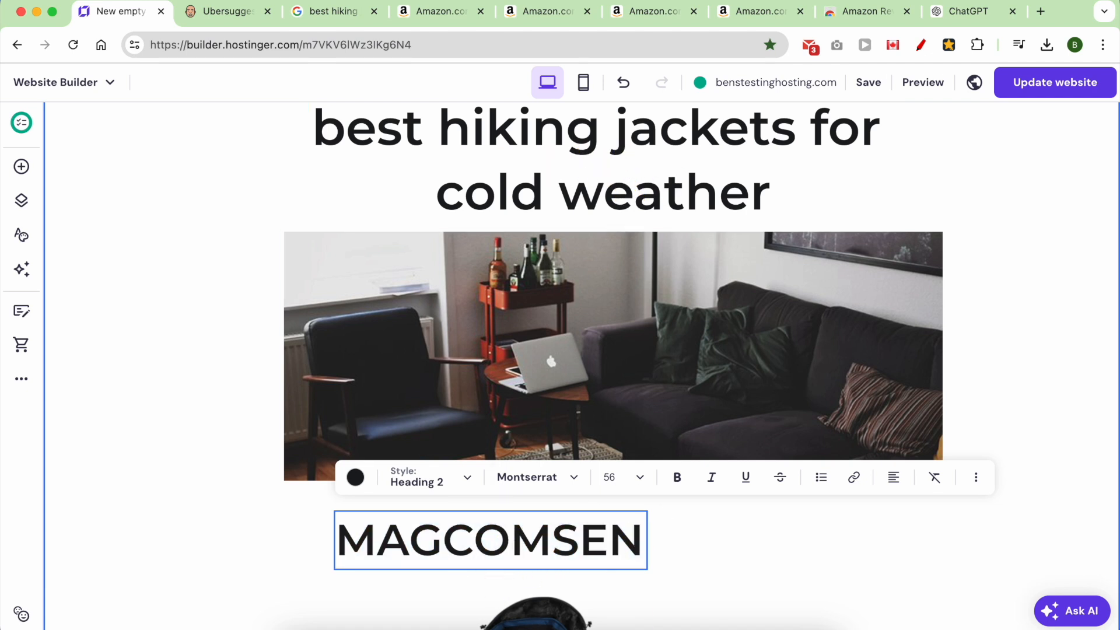
{"action": "key", "text": "Return"}
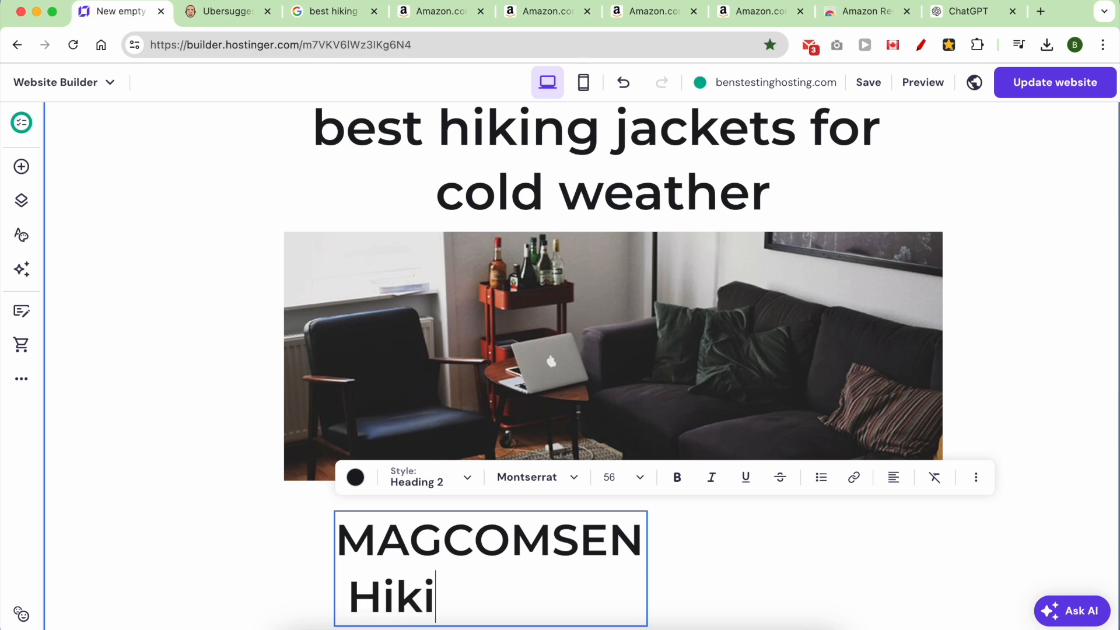
{"action": "type", "text": "Hiking Jacket"}
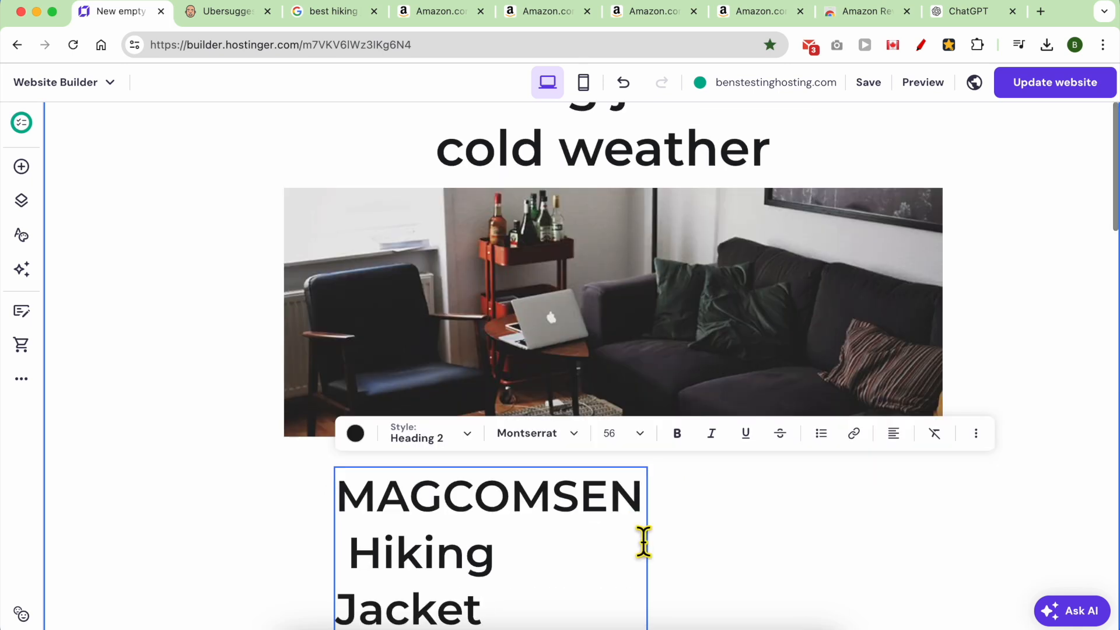
{"action": "key", "text": "Escape"}
Widen the heading box to fit one line and set its font size to 32.
{"action": "left_click_drag", "start_coordinate": [648, 555], "coordinate": [1014, 508]}
{"action": "left_click_drag", "start_coordinate": [743, 508], "coordinate": [658, 518]}
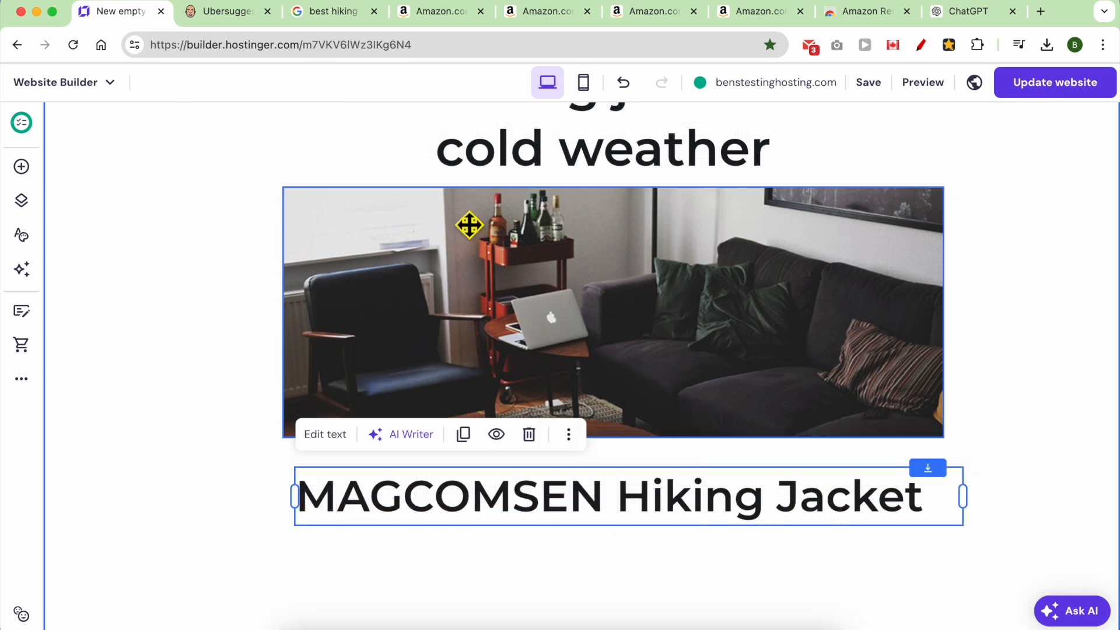
{"action": "left_click", "coordinate": [325, 434]}
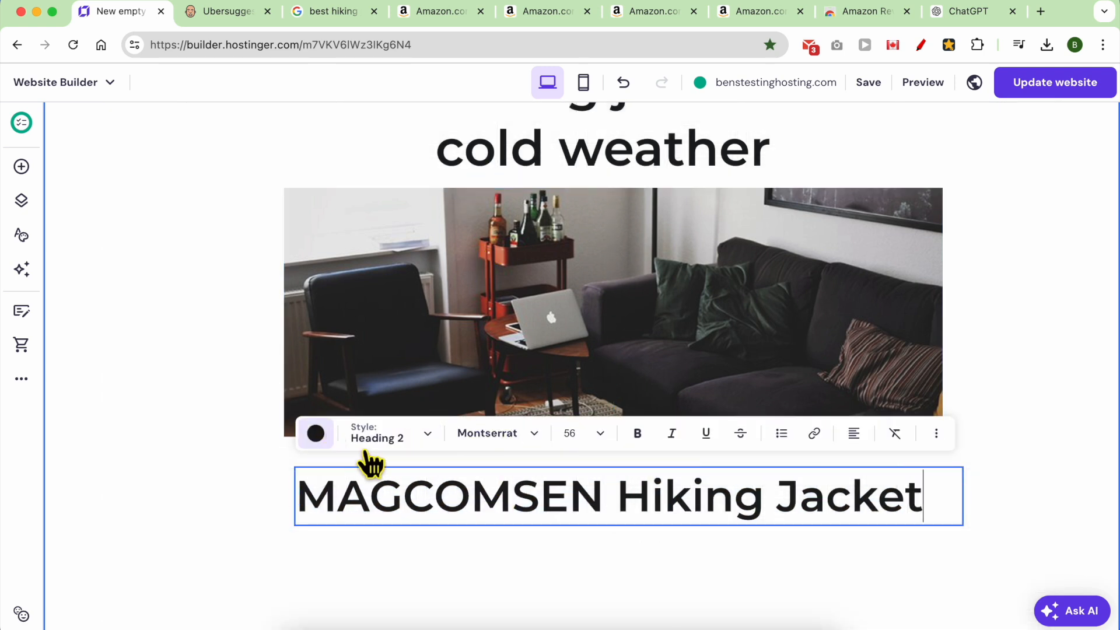
{"action": "triple_click", "coordinate": [525, 493]}
{"action": "left_click", "coordinate": [599, 438]}
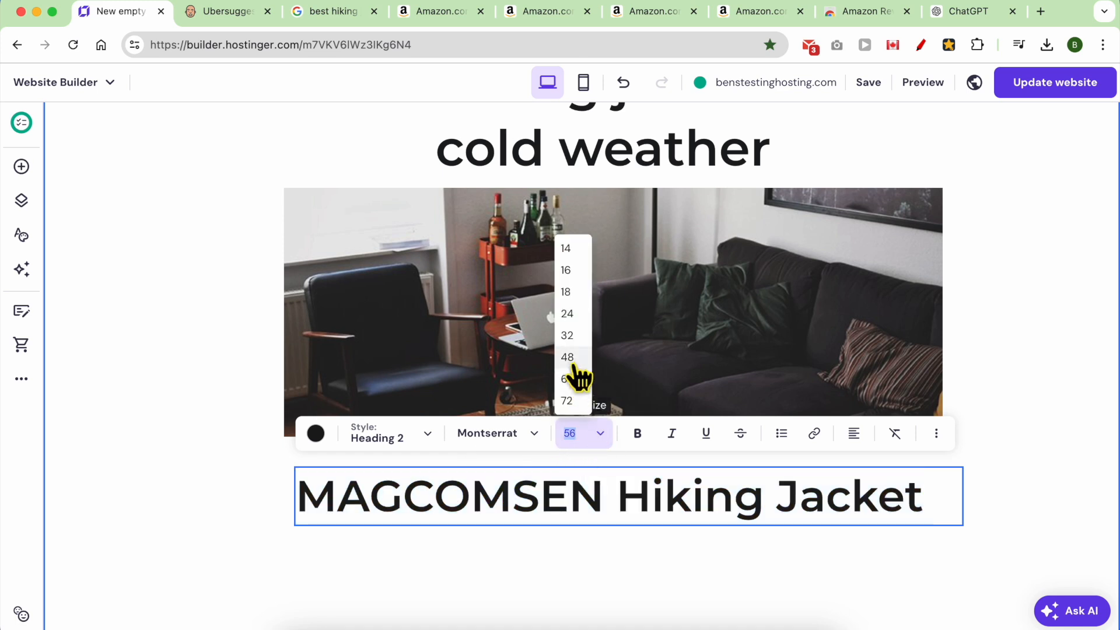
{"action": "left_click", "coordinate": [566, 328]}
{"action": "key", "text": "Escape"}
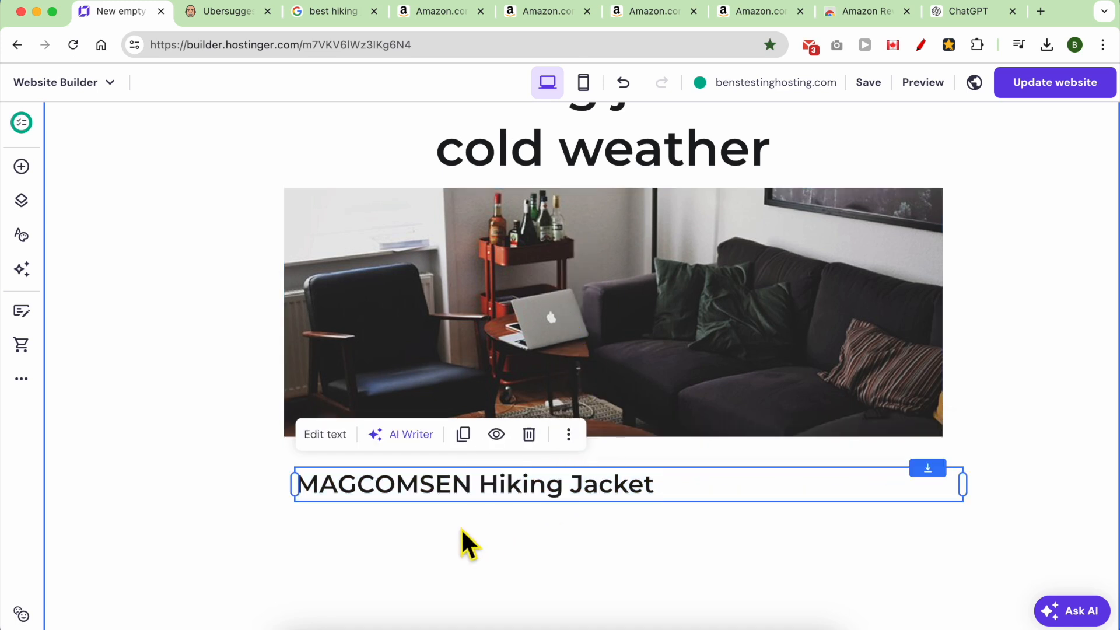
{"action": "scroll", "coordinate": [465, 539], "scroll_direction": "down", "scroll_amount": 4}
{"action": "left_click", "coordinate": [545, 477]}
Move the jacket image into the centre column and Pros and Cons up beneath it.
{"action": "left_click_drag", "start_coordinate": [545, 477], "coordinate": [758, 374]}
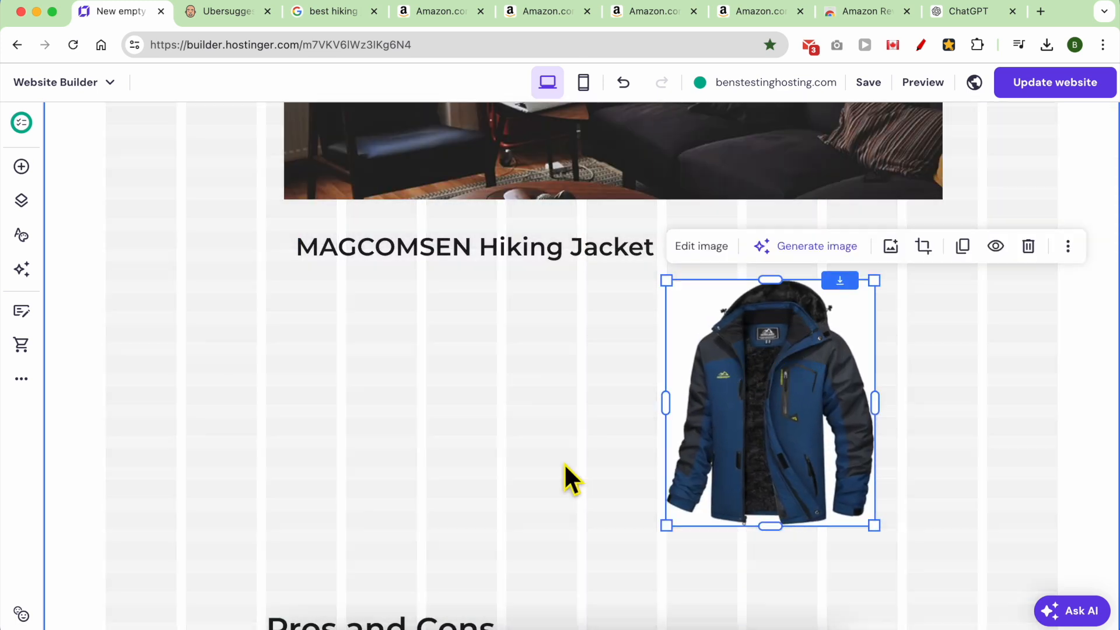
{"action": "scroll", "coordinate": [510, 482], "scroll_direction": "down", "scroll_amount": 1}
{"action": "left_click", "coordinate": [449, 621]}
{"action": "left_click_drag", "start_coordinate": [449, 621], "coordinate": [450, 570]}
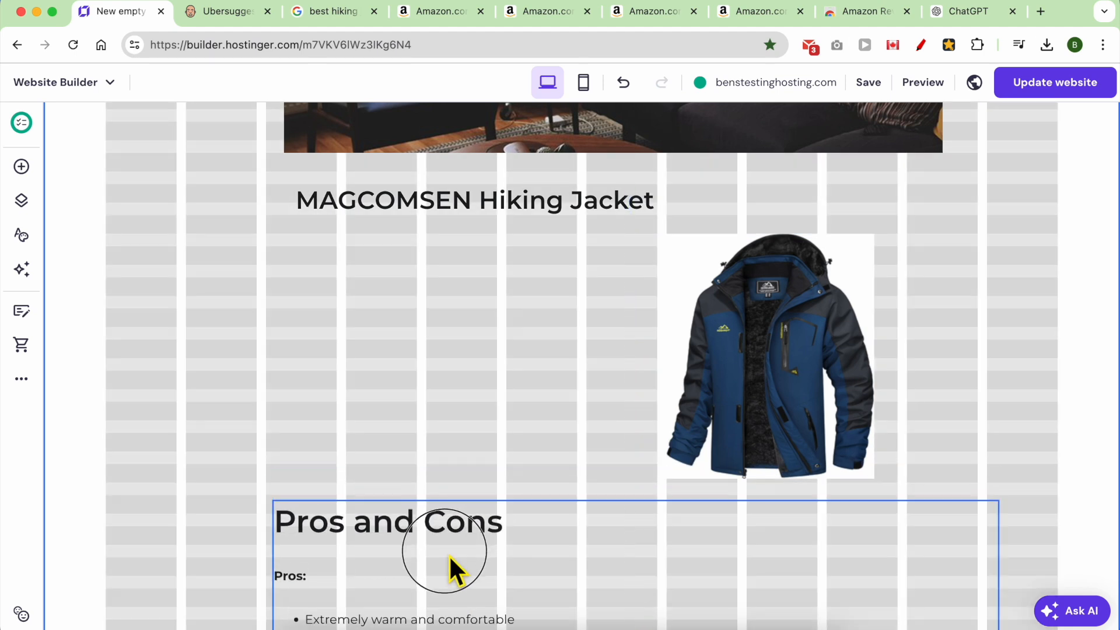
{"action": "left_click_drag", "start_coordinate": [740, 375], "coordinate": [698, 375]}
{"action": "left_click", "coordinate": [805, 420]}
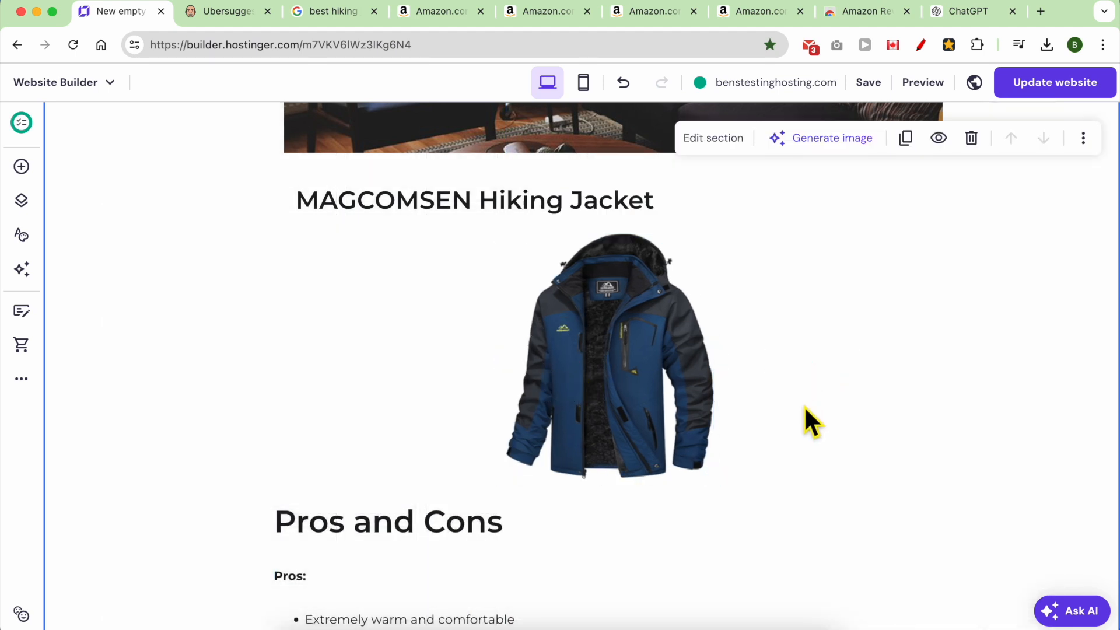
Delete the Conclusion heading and paragraph from the review text.
{"action": "scroll", "coordinate": [805, 420], "scroll_direction": "down", "scroll_amount": 8}
{"action": "scroll", "coordinate": [543, 409], "scroll_direction": "down", "scroll_amount": 10}
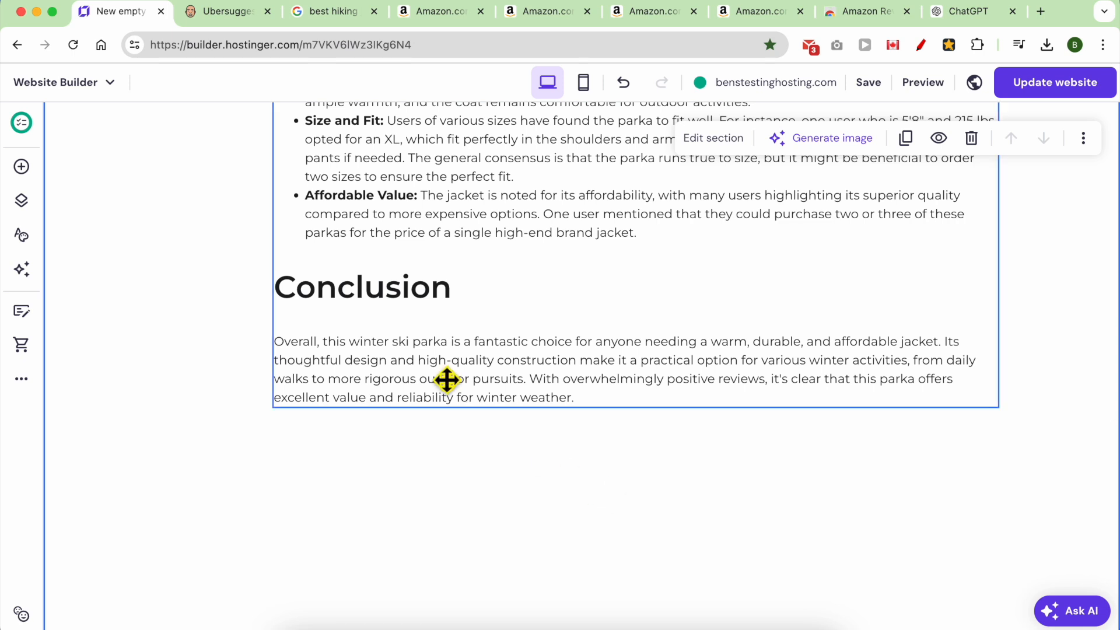
{"action": "double_click", "coordinate": [435, 367]}
{"action": "left_click", "coordinate": [403, 292]}
{"action": "left_click_drag", "start_coordinate": [368, 288], "coordinate": [580, 438]}
{"action": "key", "text": "BackSpace"}
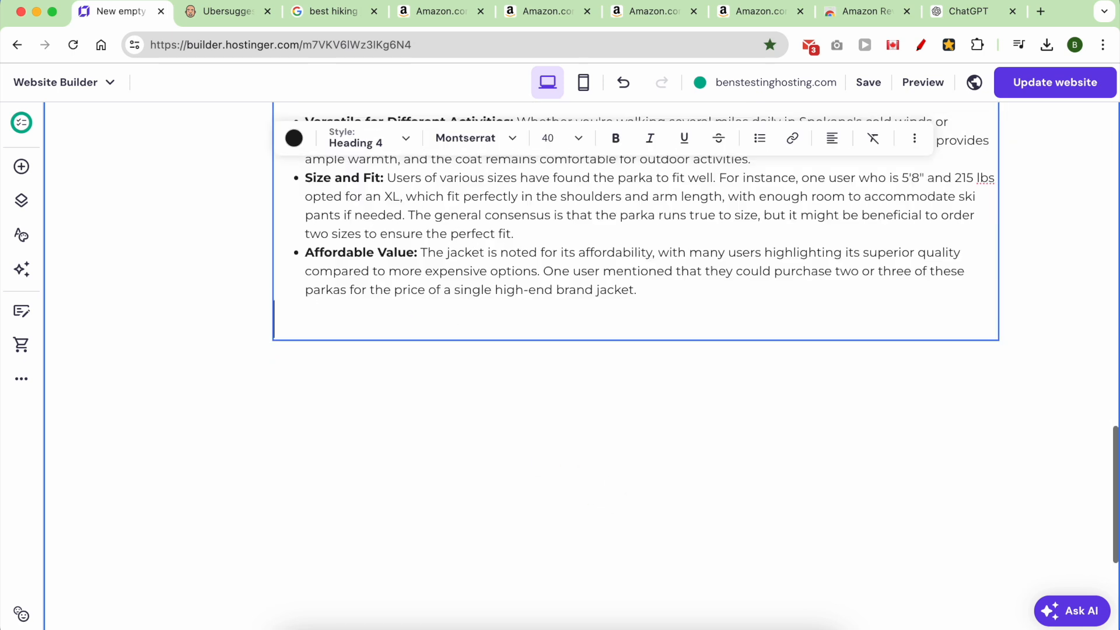
{"action": "scroll", "coordinate": [595, 455], "scroll_direction": "up", "scroll_amount": 15}
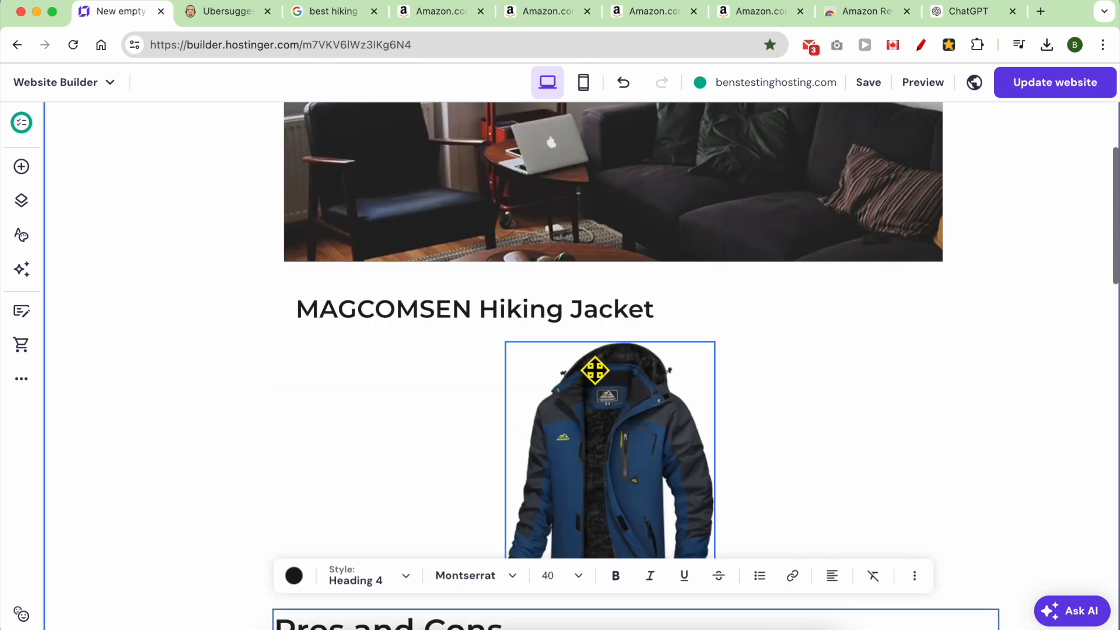
Check the TACVASEN and MOERDENG jacket pages, then select the living-room photo.
{"action": "left_click", "coordinate": [553, 12]}
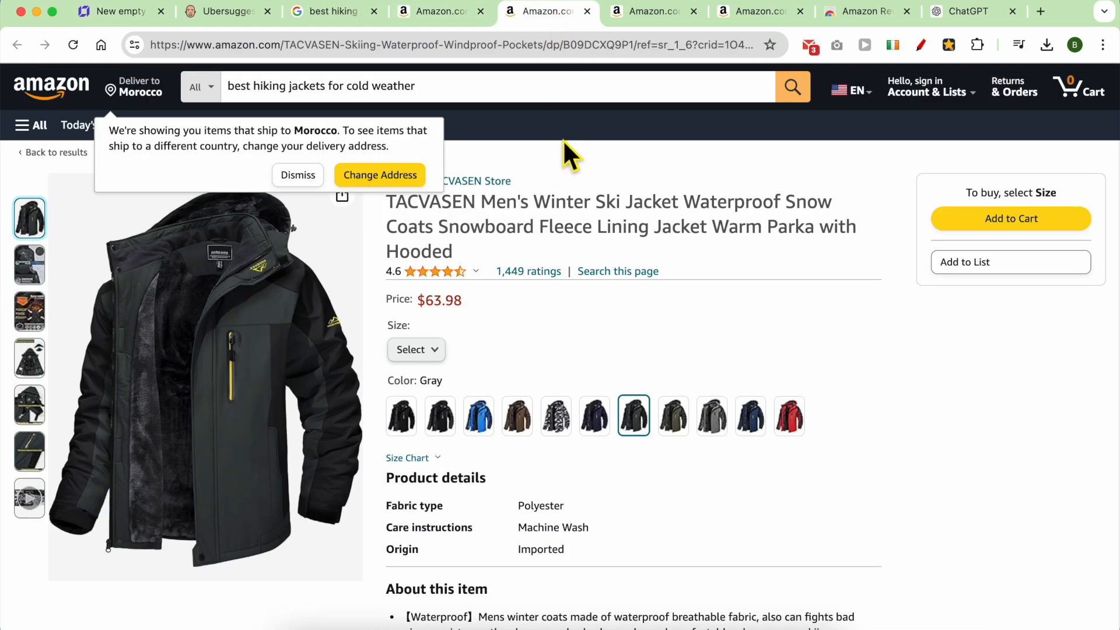
{"action": "left_click", "coordinate": [663, 11]}
{"action": "left_click", "coordinate": [110, 12]}
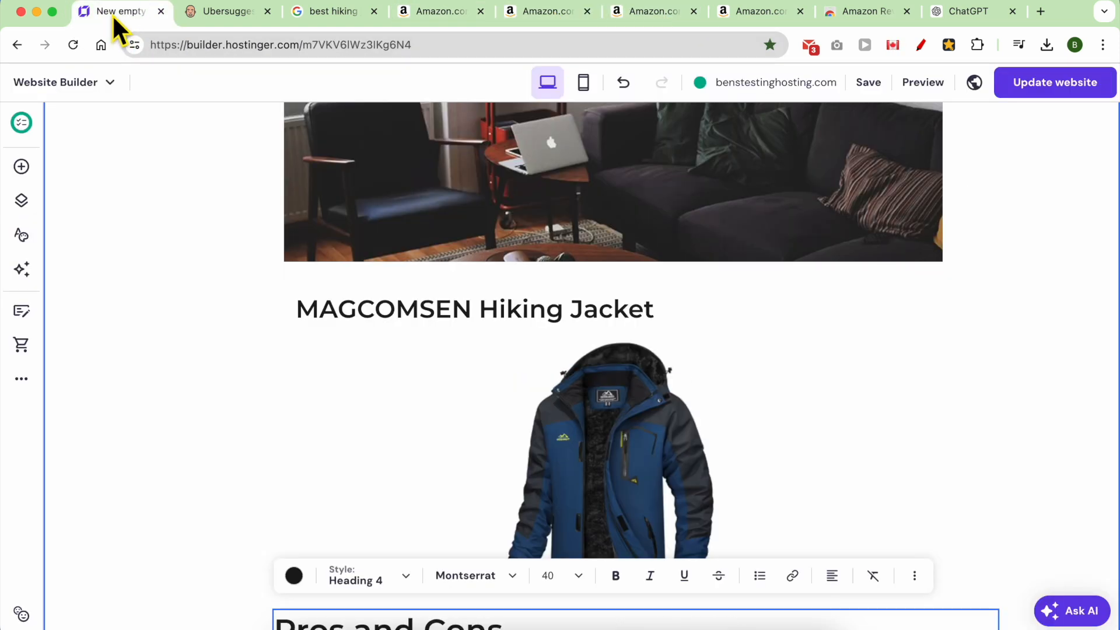
{"action": "scroll", "coordinate": [527, 333], "scroll_direction": "up", "scroll_amount": 3}
{"action": "left_click", "coordinate": [560, 268]}
{"action": "scroll", "coordinate": [560, 268], "scroll_direction": "up", "scroll_amount": 3}
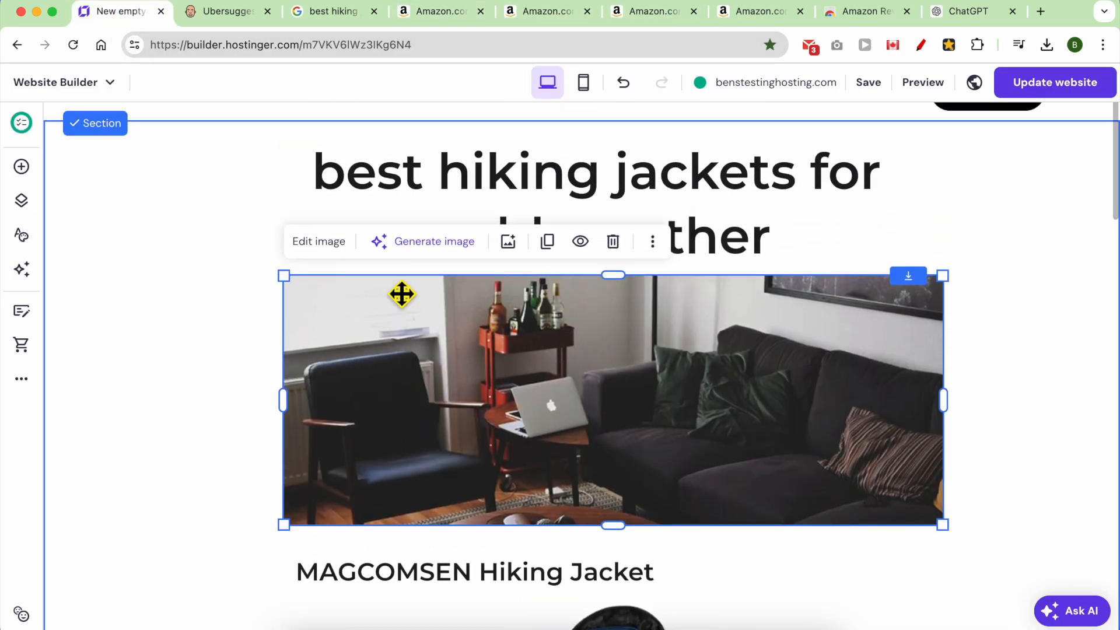
Open the living-room photo's replacement options, try the AI image generator, then close it.
{"action": "left_click", "coordinate": [319, 242]}
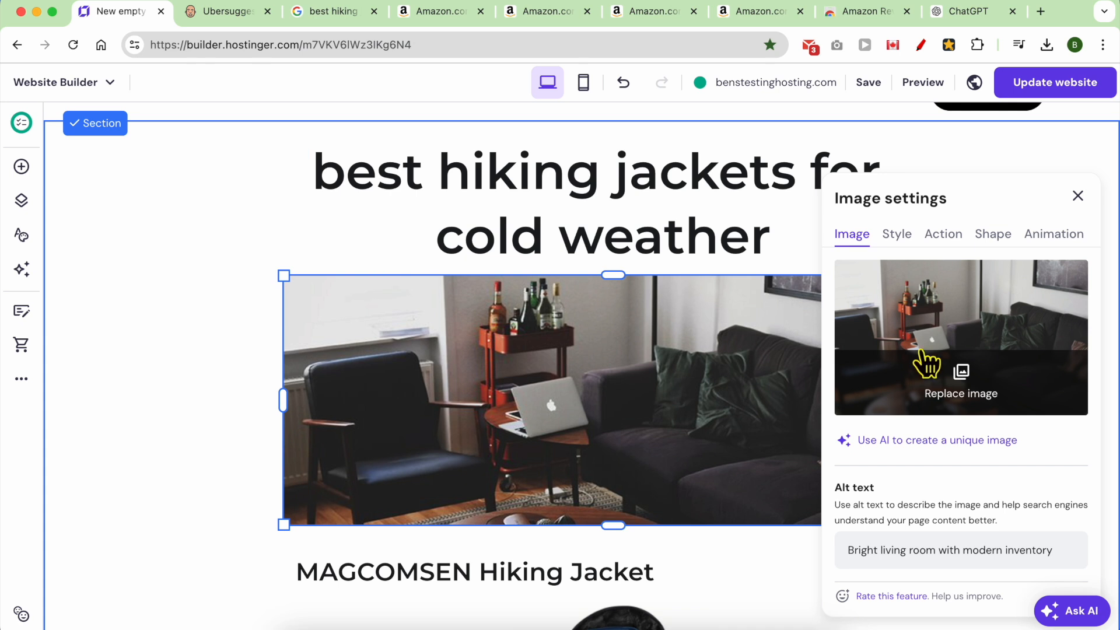
{"action": "left_click", "coordinate": [963, 373]}
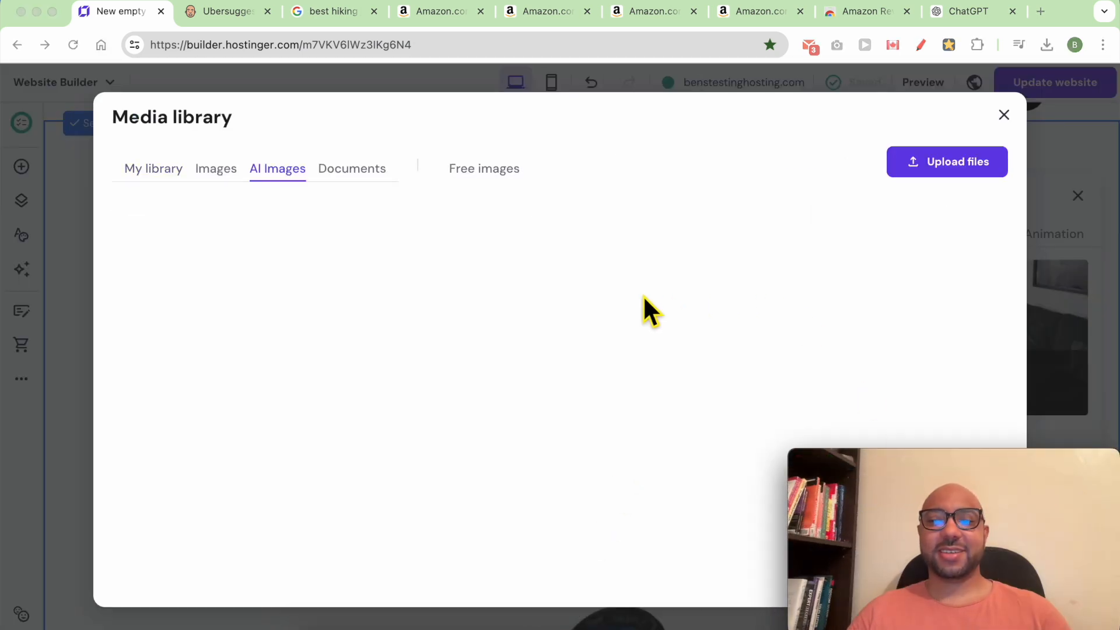
{"action": "left_click", "coordinate": [1002, 114]}
{"action": "left_click_drag", "start_coordinate": [969, 487], "coordinate": [230, 475]}
{"action": "left_click", "coordinate": [913, 469]}
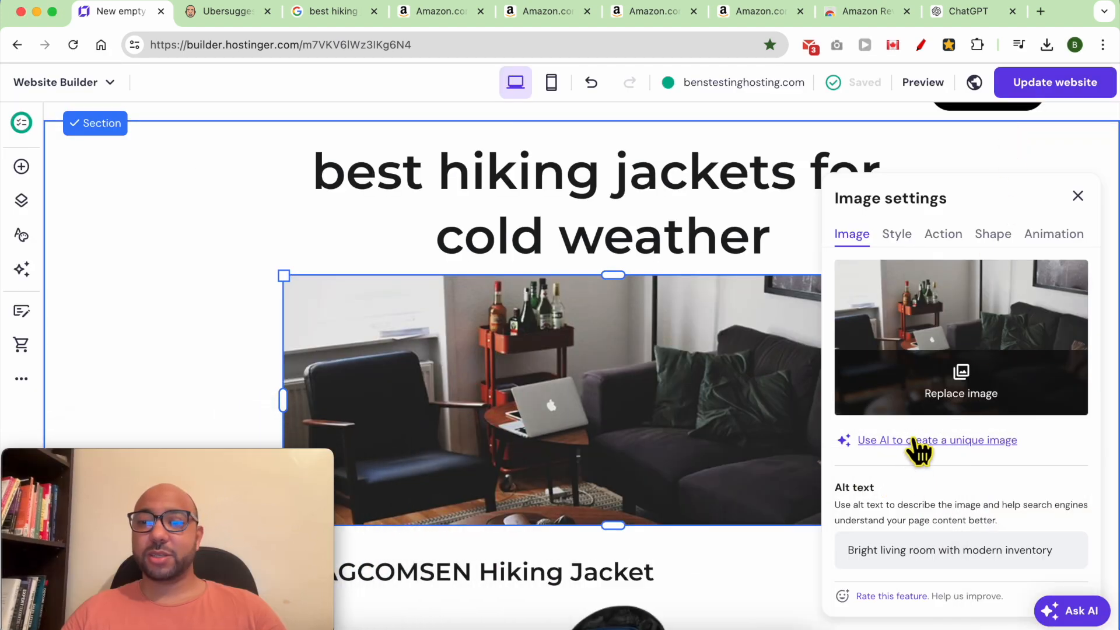
{"action": "left_click", "coordinate": [910, 441]}
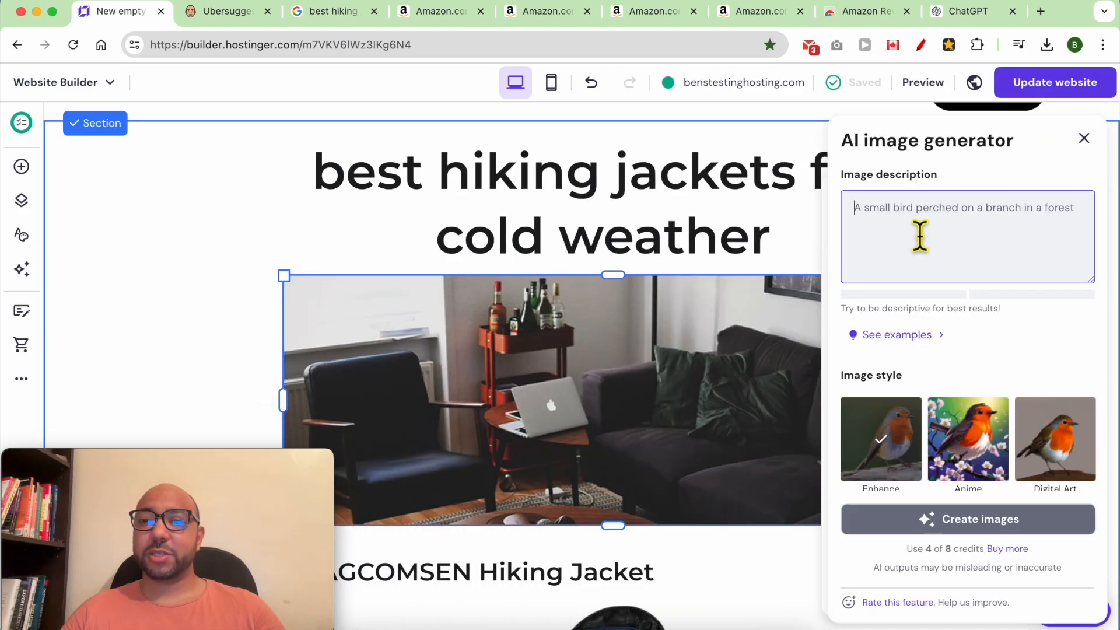
{"action": "type", "text": "hiki"}
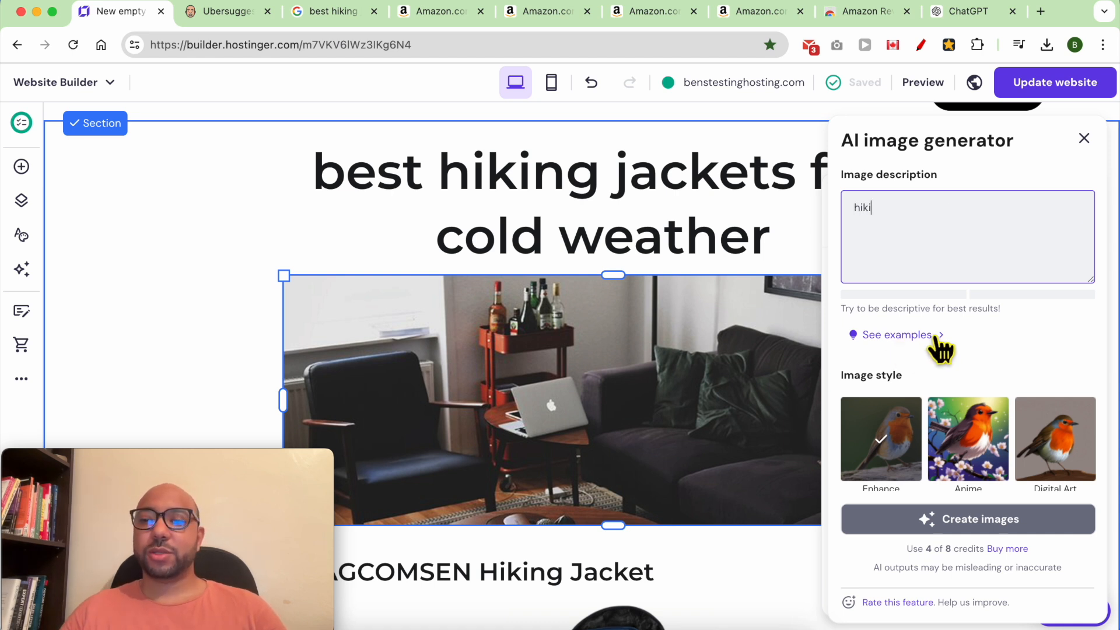
{"action": "left_click_drag", "start_coordinate": [910, 551], "coordinate": [987, 552]}
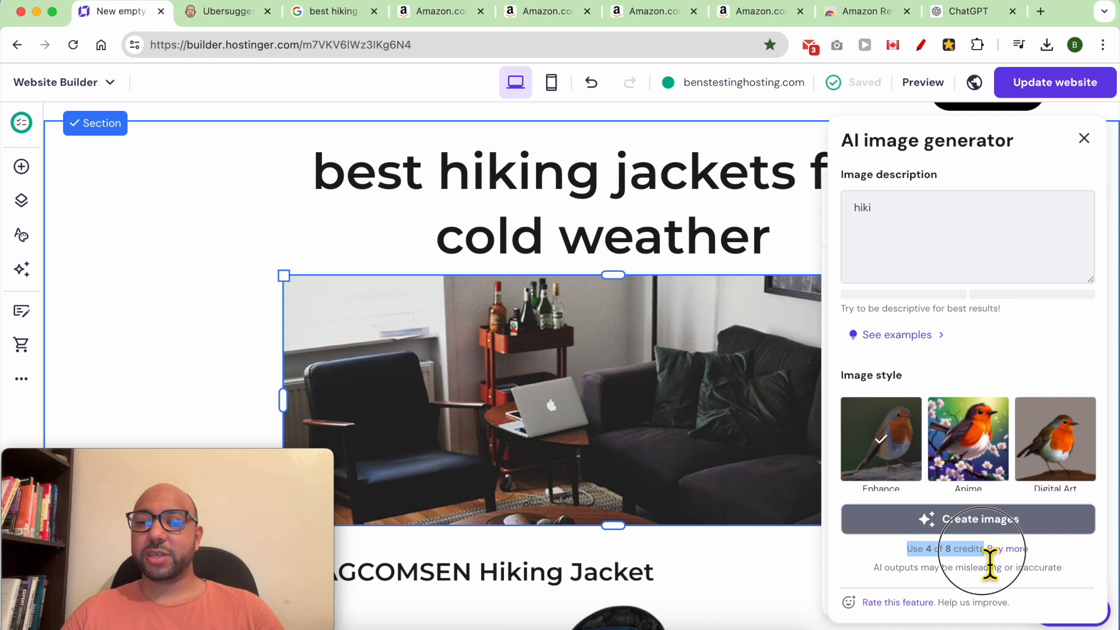
{"action": "left_click", "coordinate": [1084, 139]}
Search free images for 'hiking jacket' and add the snowy portrait to the page.
{"action": "left_click", "coordinate": [949, 365]}
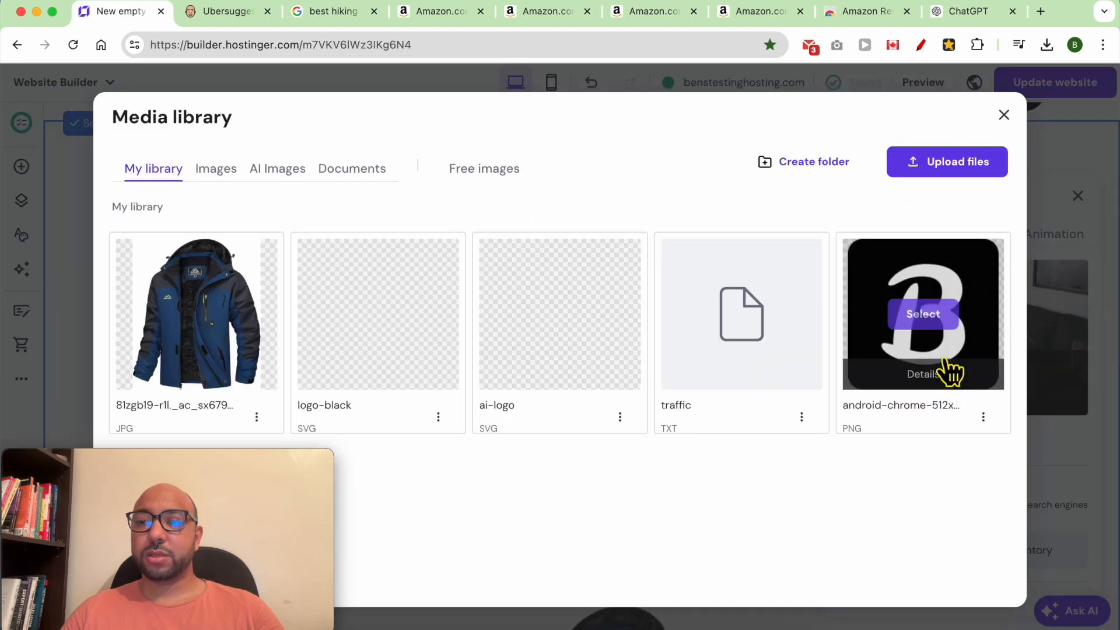
{"action": "left_click", "coordinate": [494, 175]}
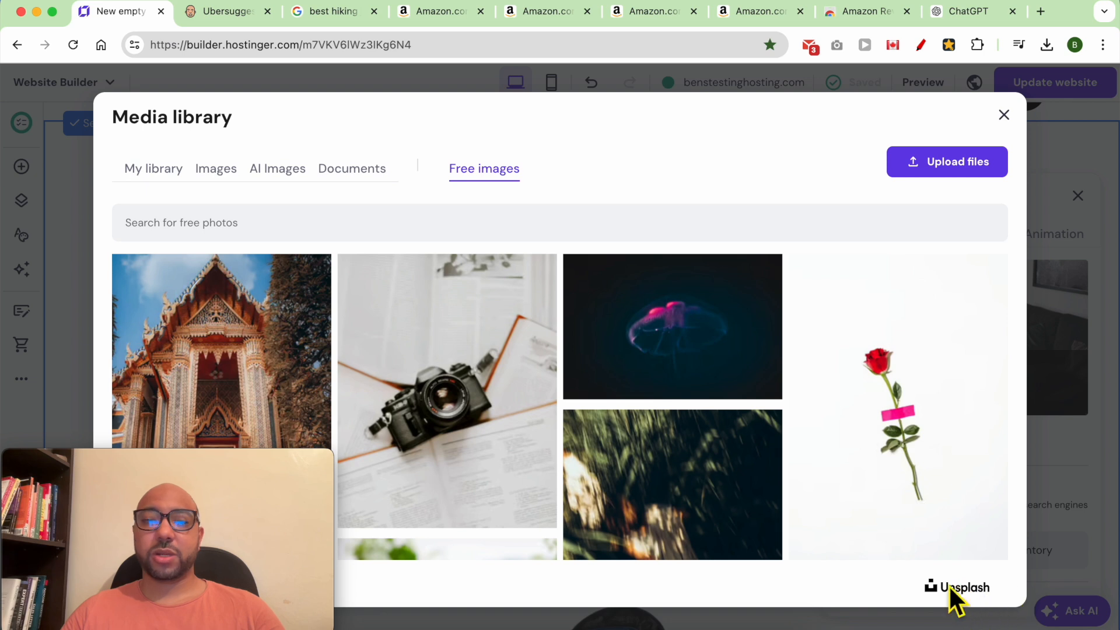
{"action": "left_click", "coordinate": [362, 225]}
{"action": "type", "text": "hiking jacket"}
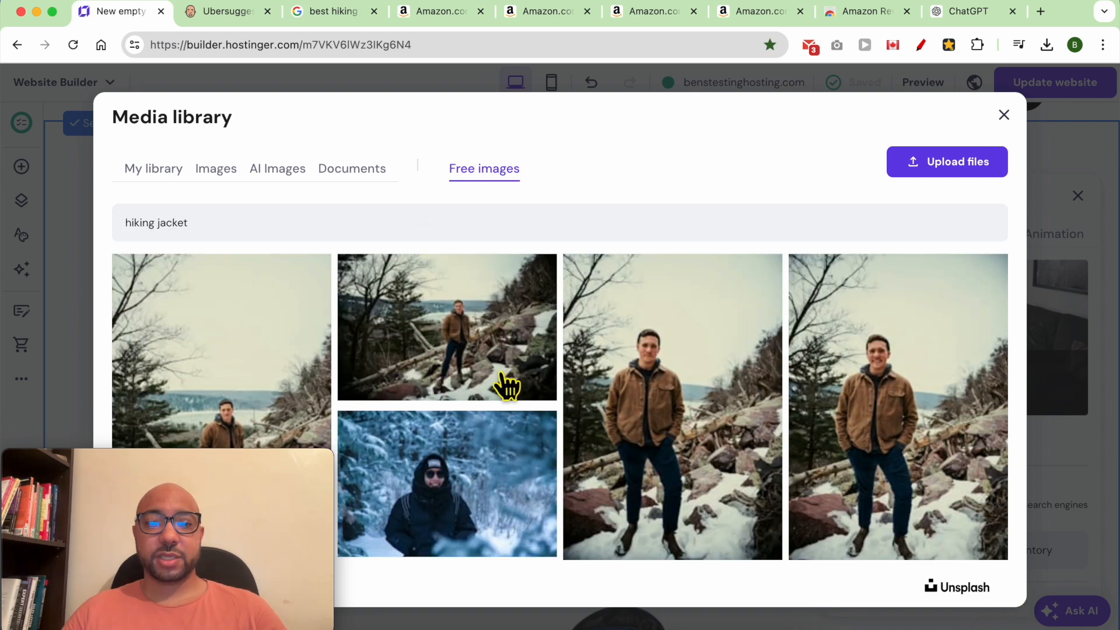
{"action": "left_click", "coordinate": [475, 466]}
{"action": "left_click", "coordinate": [951, 580]}
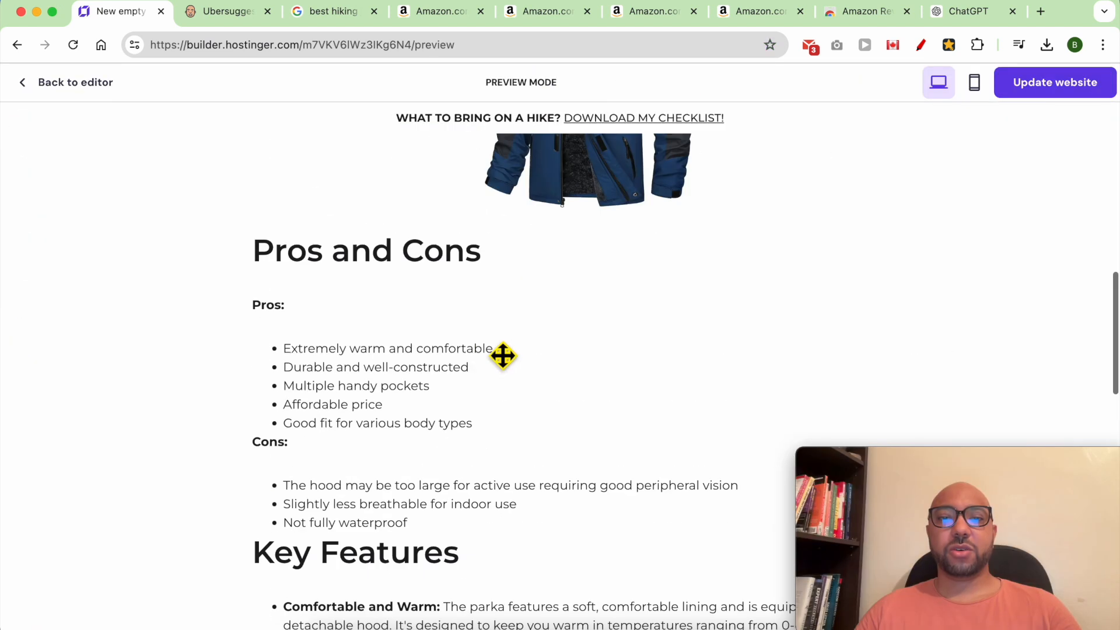
{"action": "scroll", "coordinate": [503, 355], "scroll_direction": "up", "scroll_amount": 5}
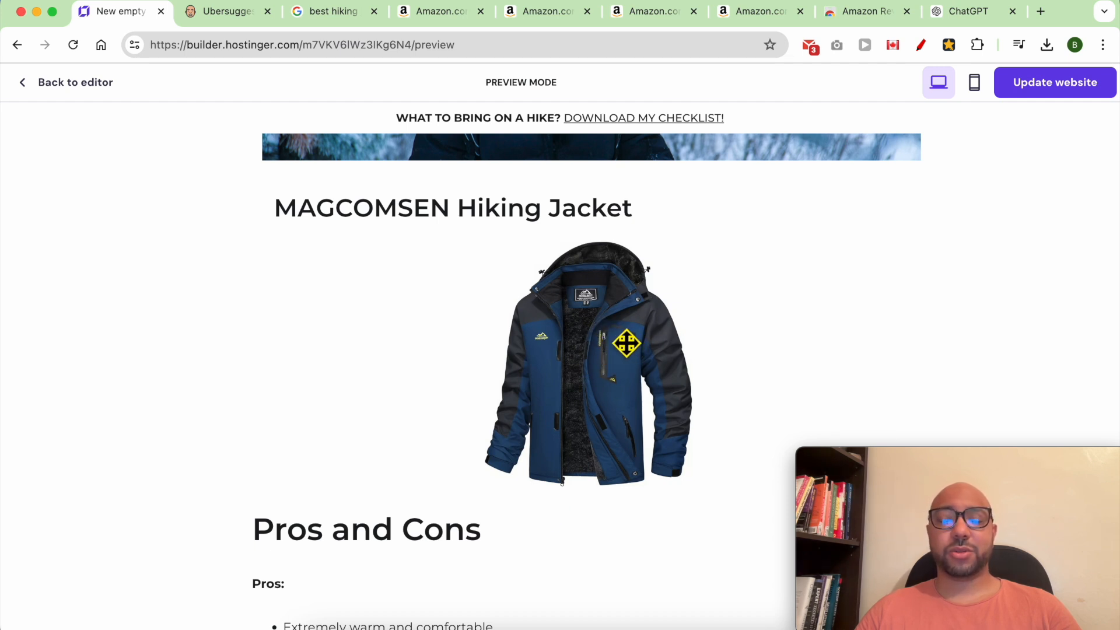
{"action": "left_click", "coordinate": [82, 83]}
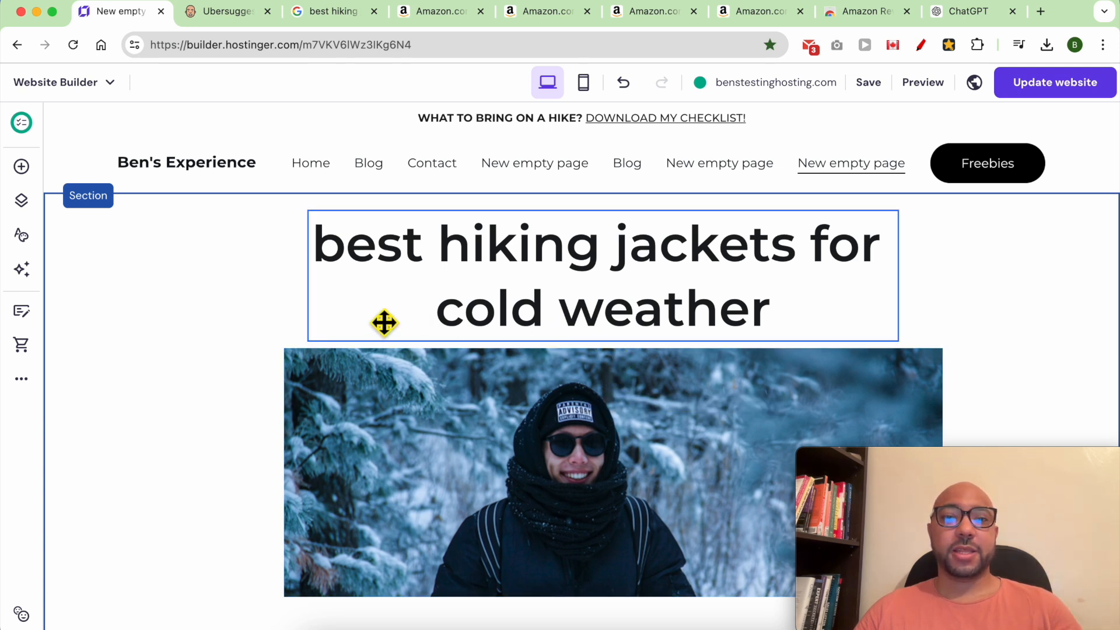
{"action": "mouse_move", "coordinate": [883, 90]}
{"action": "left_click", "coordinate": [25, 383]}
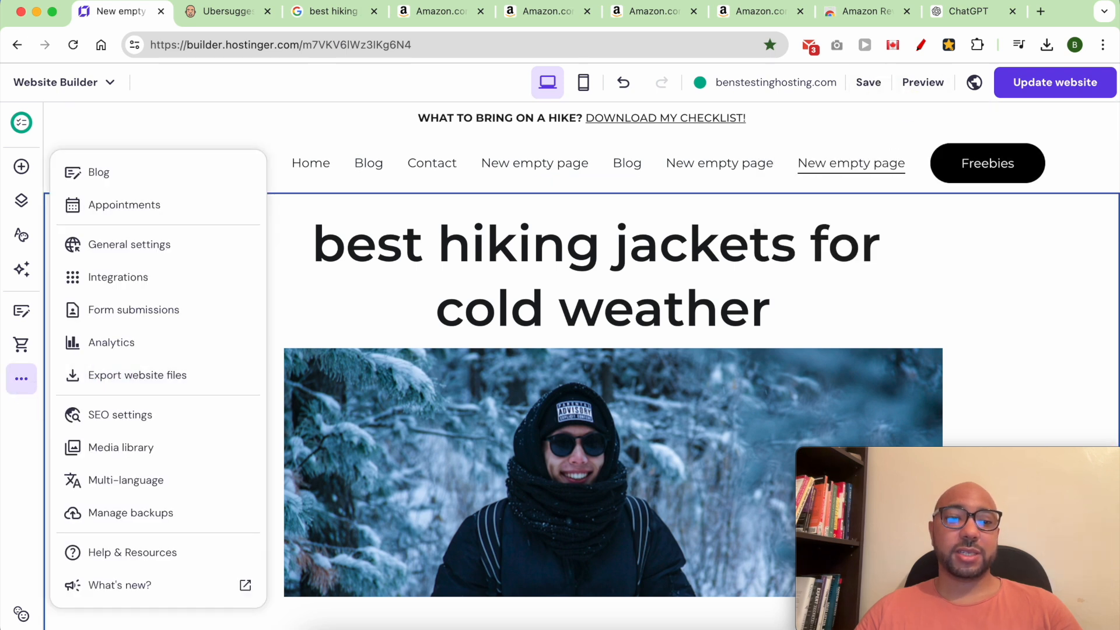
{"action": "left_click", "coordinate": [177, 430]}
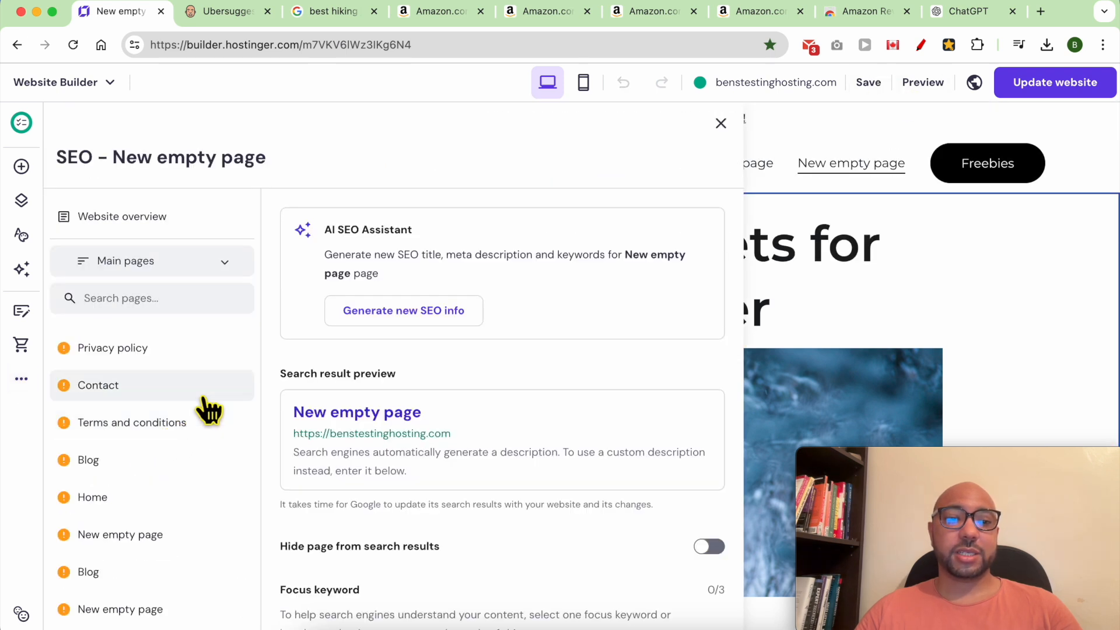
{"action": "scroll", "coordinate": [208, 407], "scroll_direction": "down", "scroll_amount": 2}
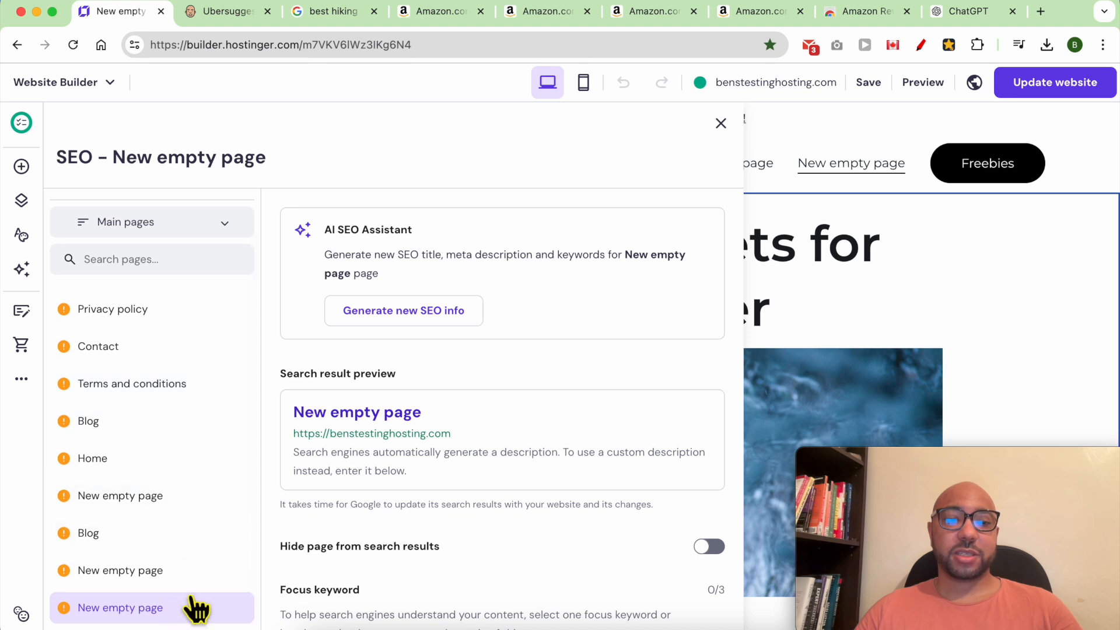
{"action": "left_click", "coordinate": [799, 280]}
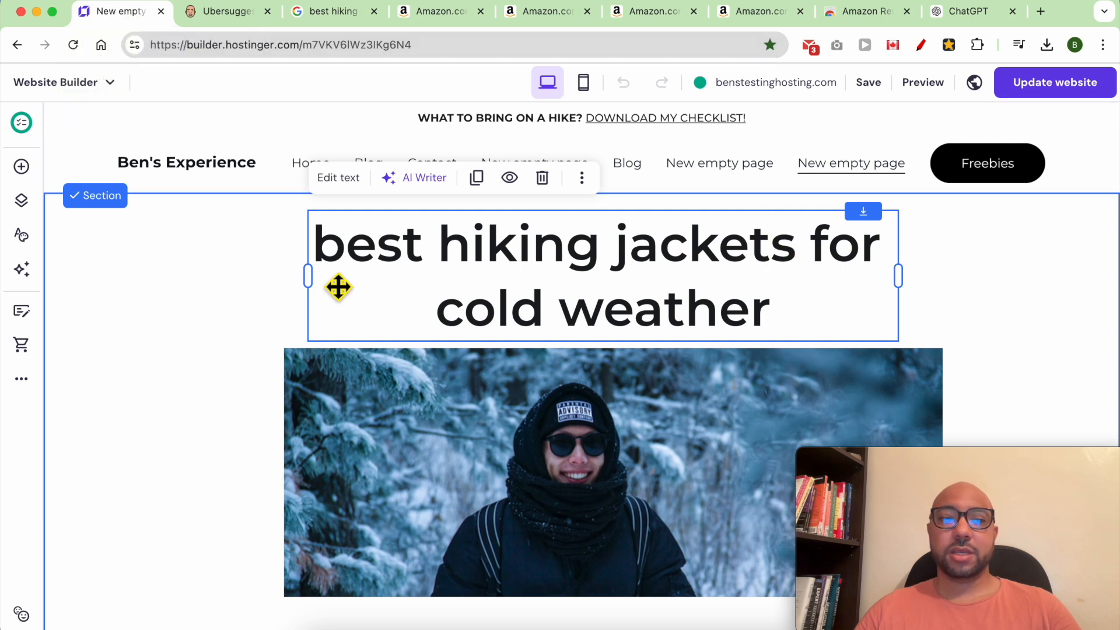
{"action": "left_click", "coordinate": [21, 379]}
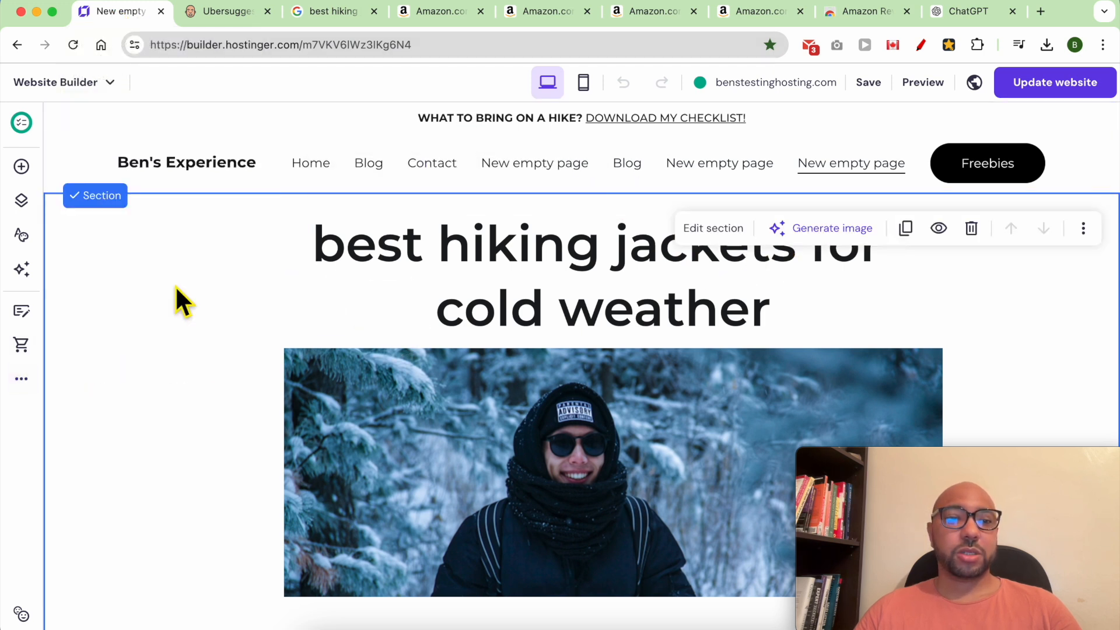
Rename the jacket page to 'Best Hiking Jacket for Cold Wheather' in Page settings and save.
{"action": "left_click", "coordinate": [21, 201]}
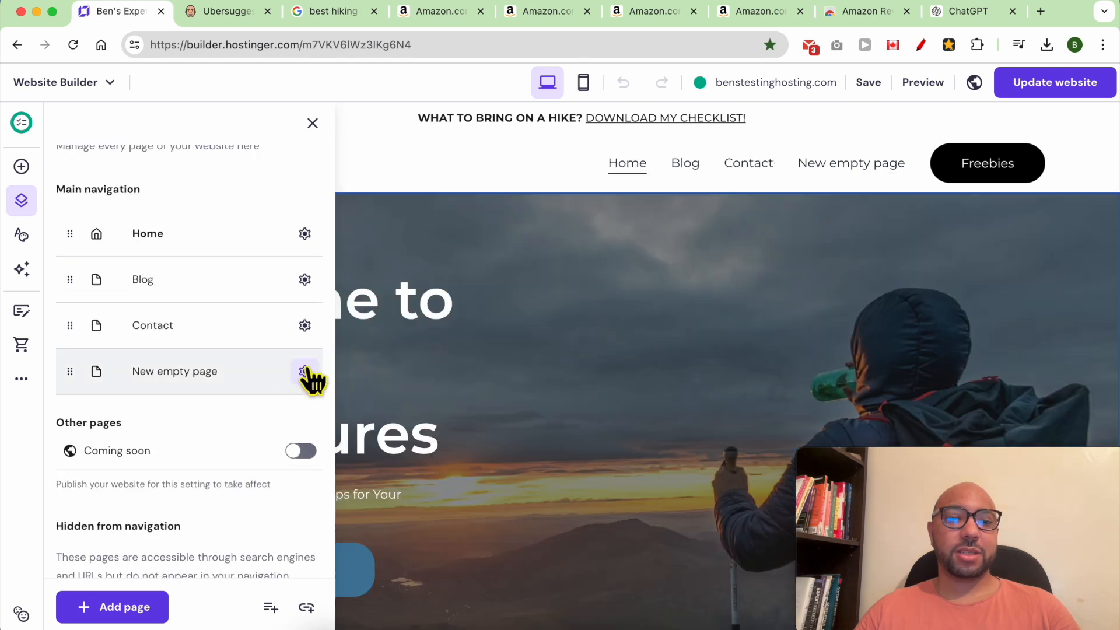
{"action": "left_click", "coordinate": [305, 372]}
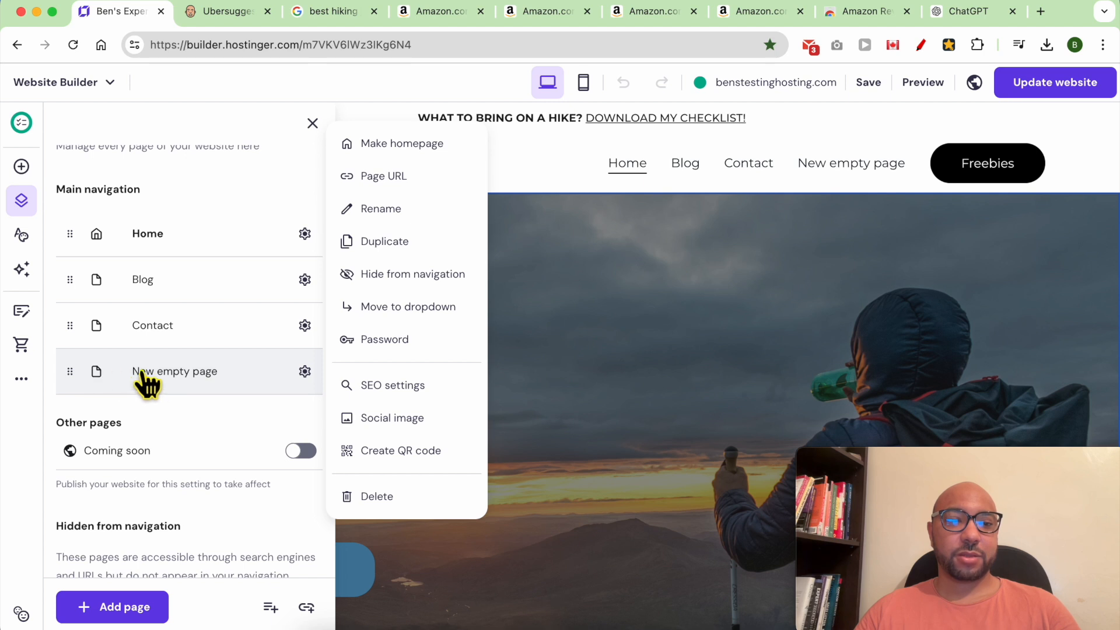
{"action": "left_click", "coordinate": [161, 373]}
{"action": "triple_click", "coordinate": [175, 379]}
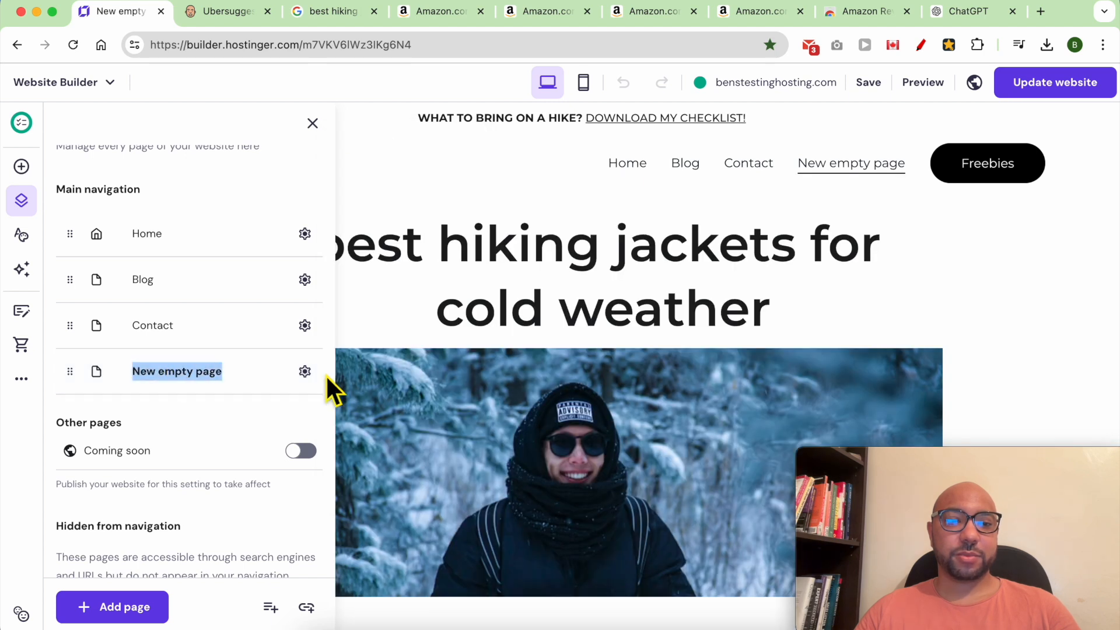
{"action": "left_click", "coordinate": [304, 372]}
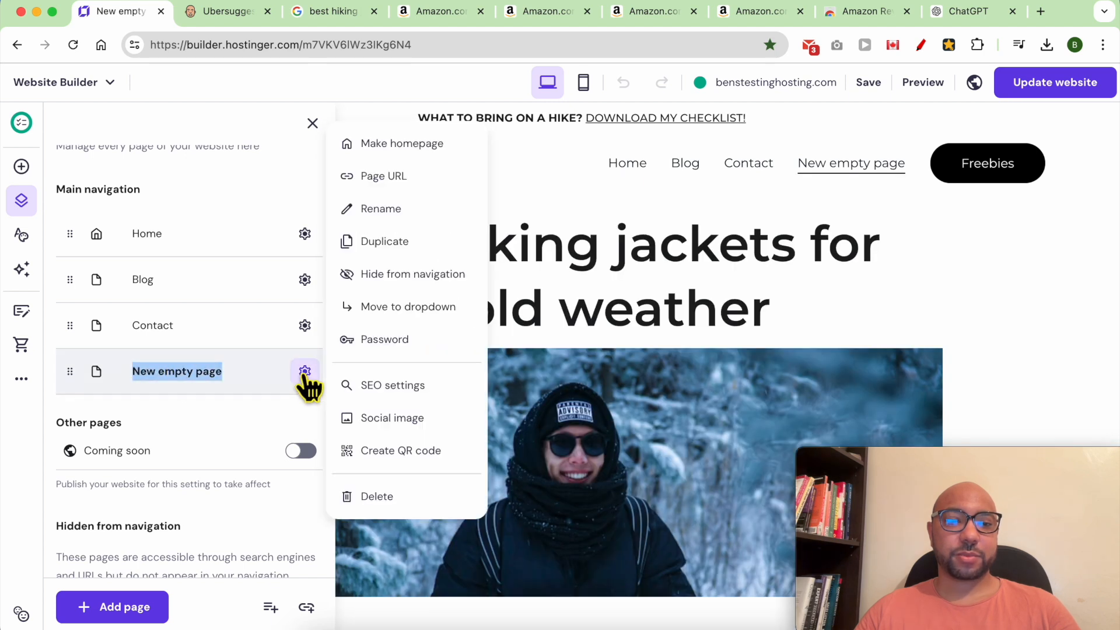
{"action": "left_click", "coordinate": [435, 210]}
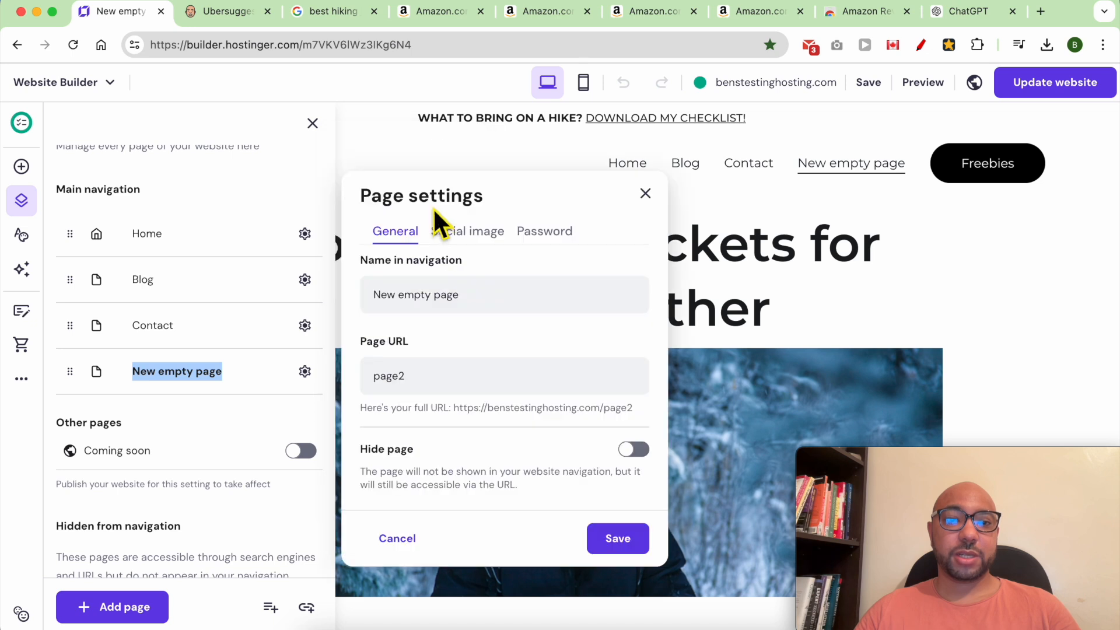
{"action": "triple_click", "coordinate": [470, 297]}
{"action": "type", "text": "Best Hi"}
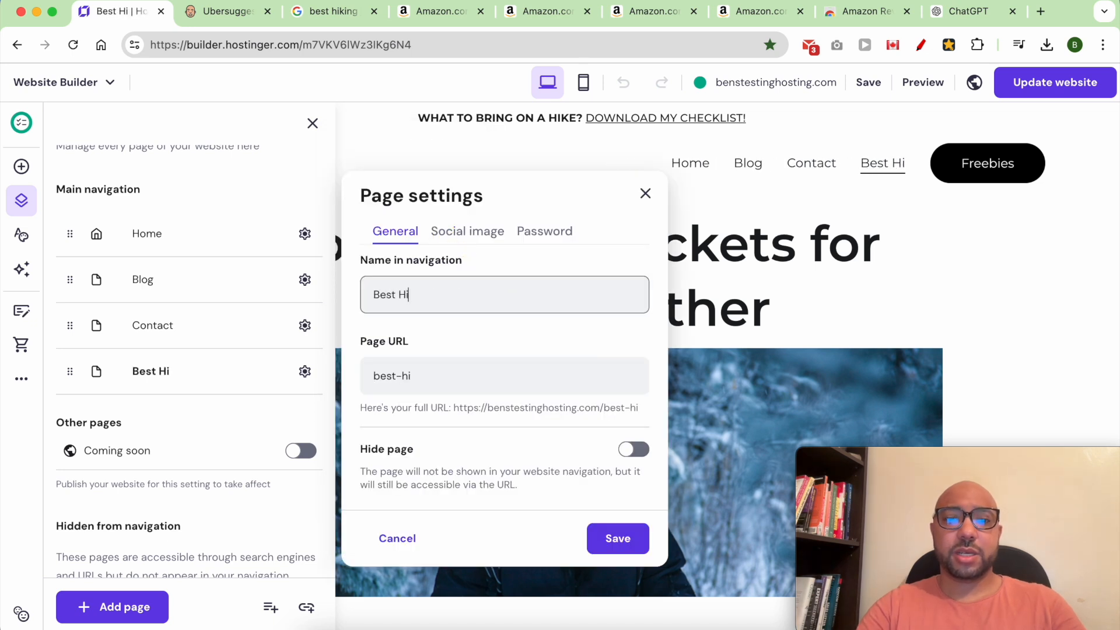
{"action": "type", "text": "king JAcke"}
{"action": "key", "text": "BackSpace"}
{"action": "key", "text": "BackSpace"}
{"action": "key", "text": "BackSpace"}
{"action": "key", "text": "BackSpace"}
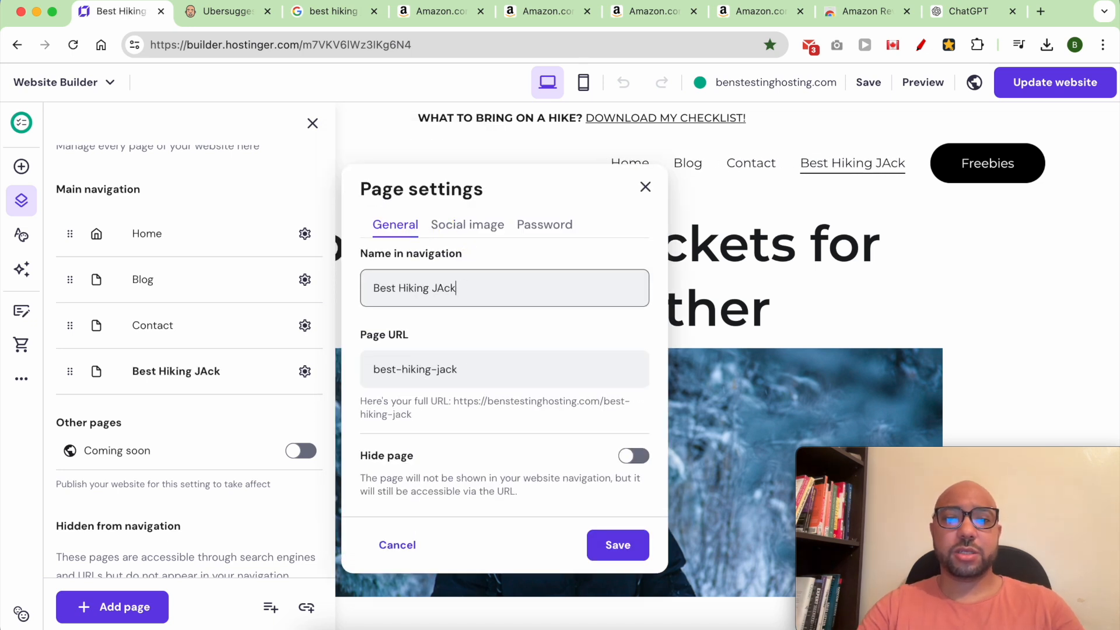
{"action": "type", "text": "acket for "}
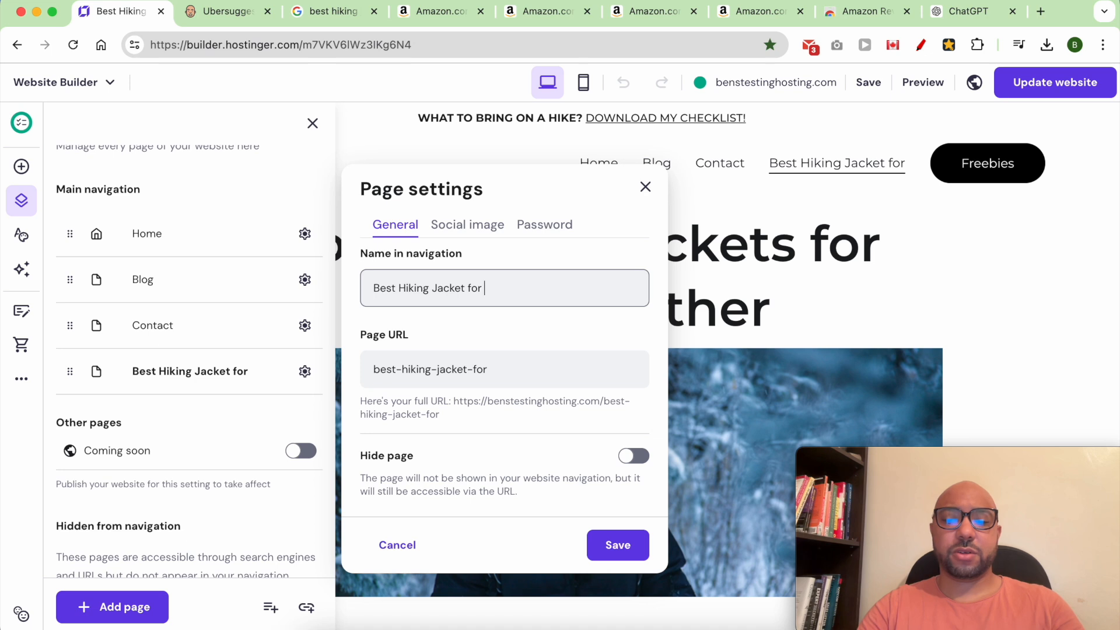
{"action": "type", "text": "Cold Wheather"}
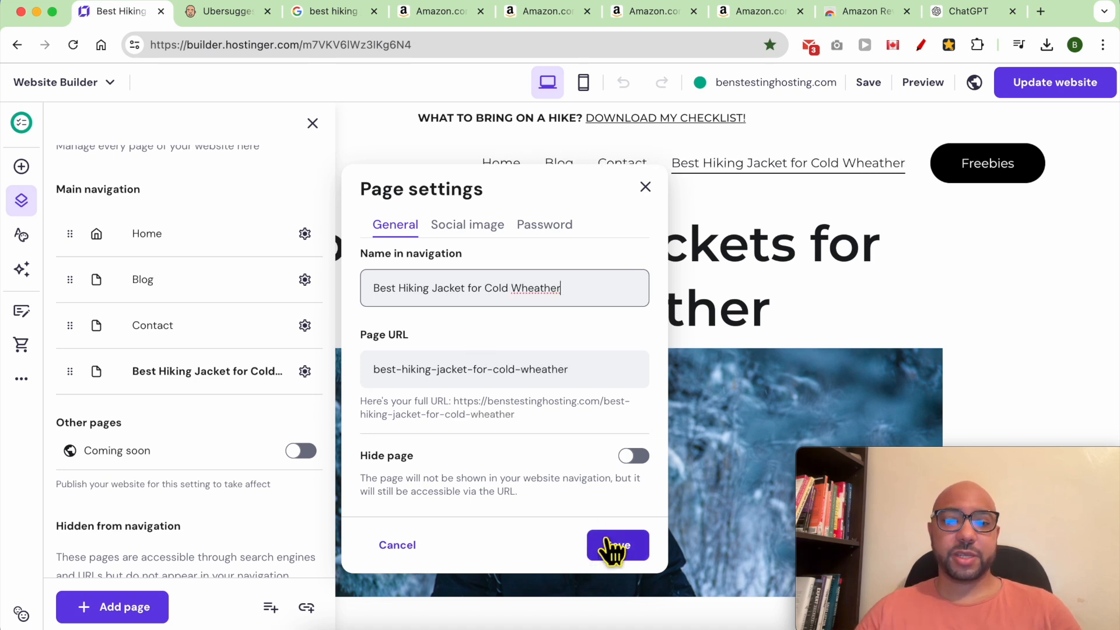
{"action": "left_click", "coordinate": [620, 545]}
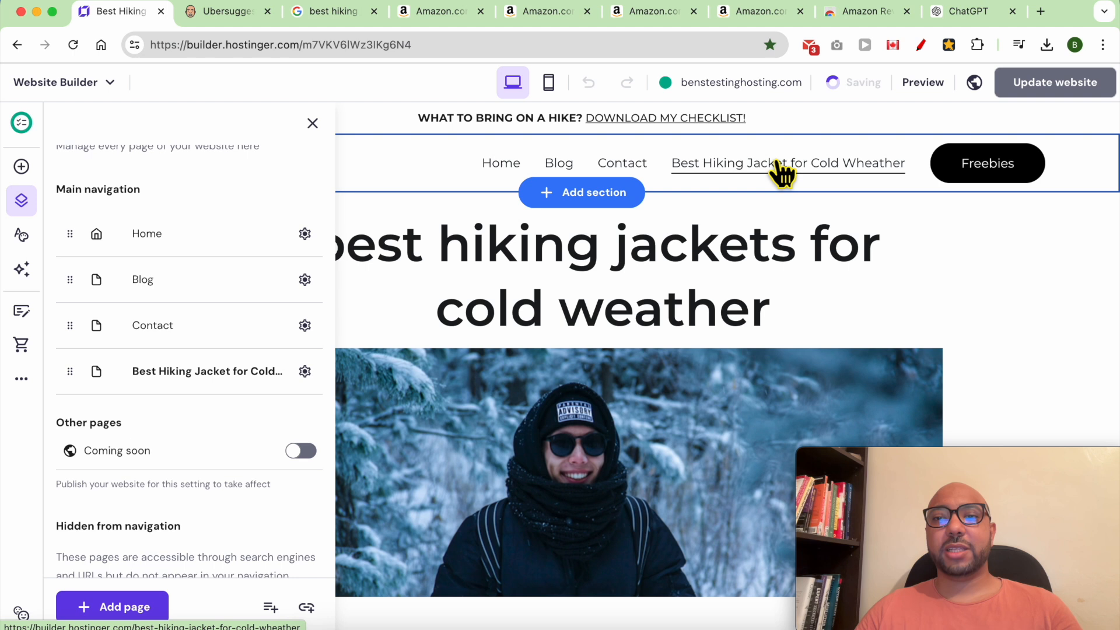
Move the jacket page under Hidden from navigation.
{"action": "left_click_drag", "start_coordinate": [96, 383], "coordinate": [83, 429]}
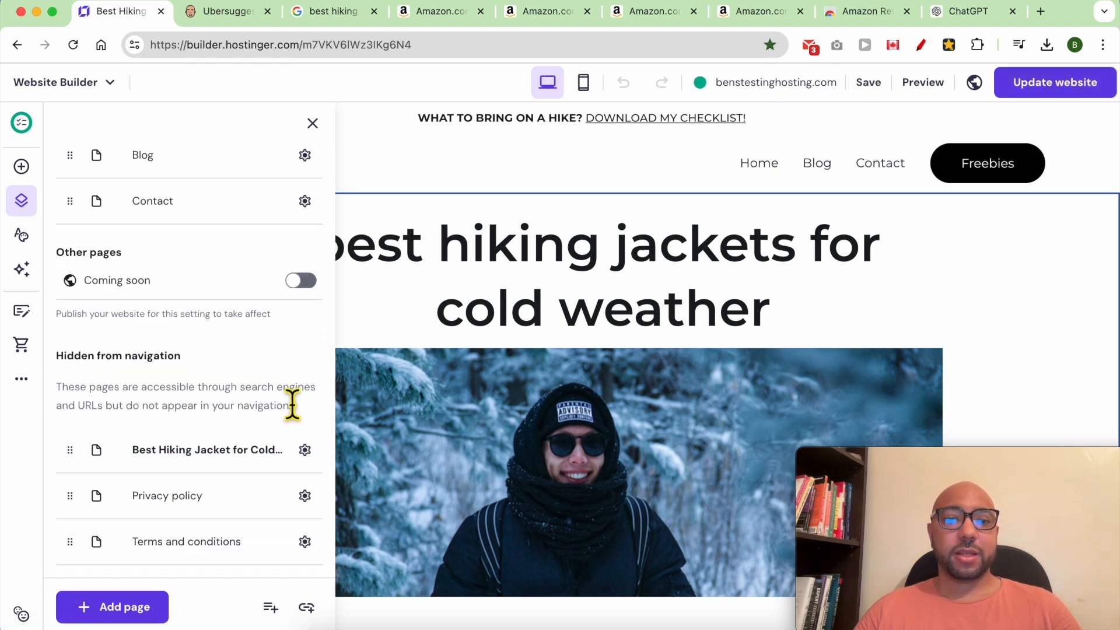
{"action": "left_click", "coordinate": [352, 333]}
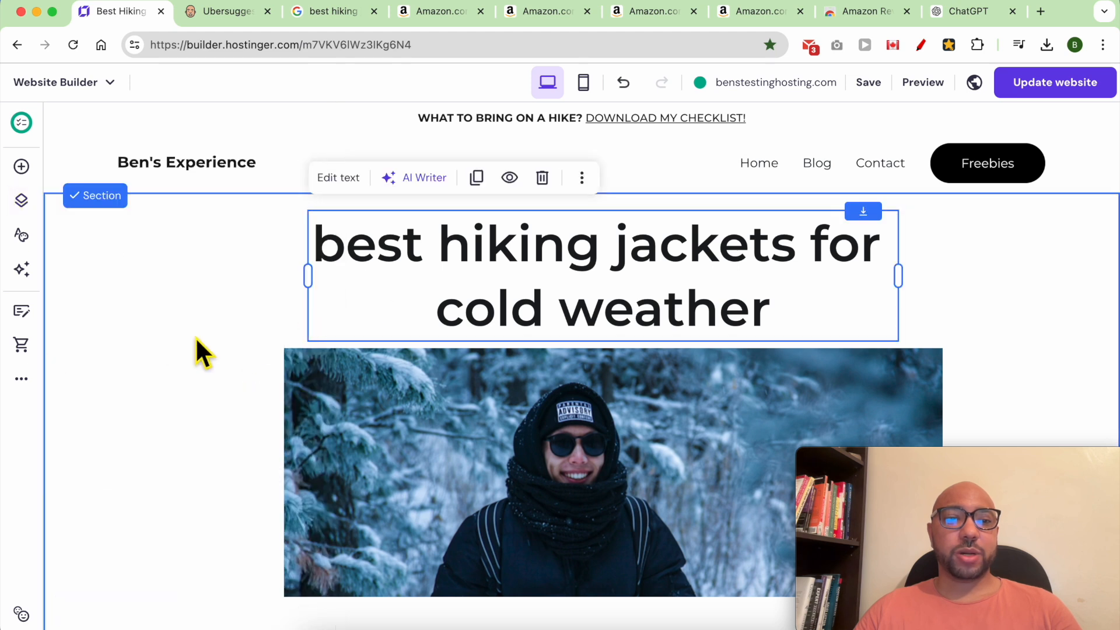
{"action": "left_click", "coordinate": [21, 379]}
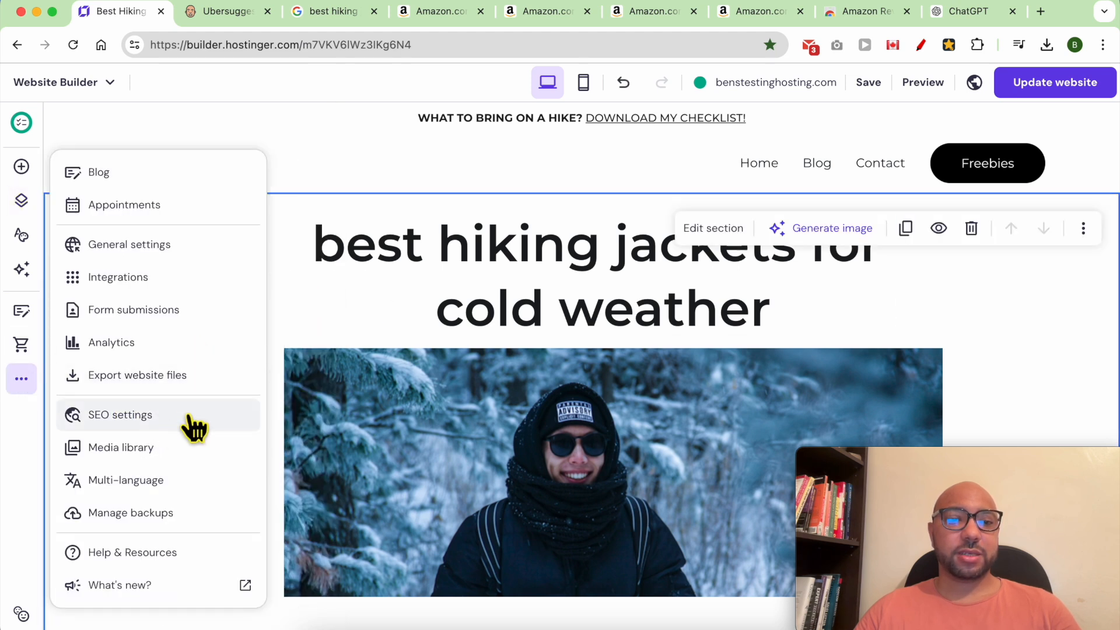
Open the jacket page's SEO settings, read the AI SEO Assistant text, and choose Generate new SEO info.
{"action": "left_click", "coordinate": [188, 414]}
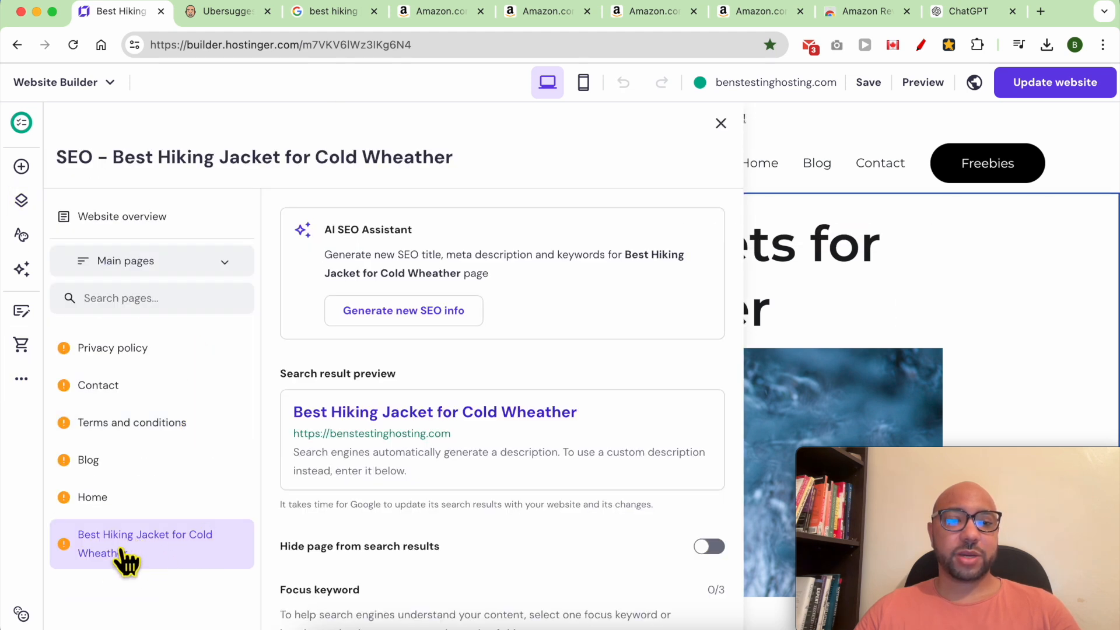
{"action": "double_click", "coordinate": [431, 260]}
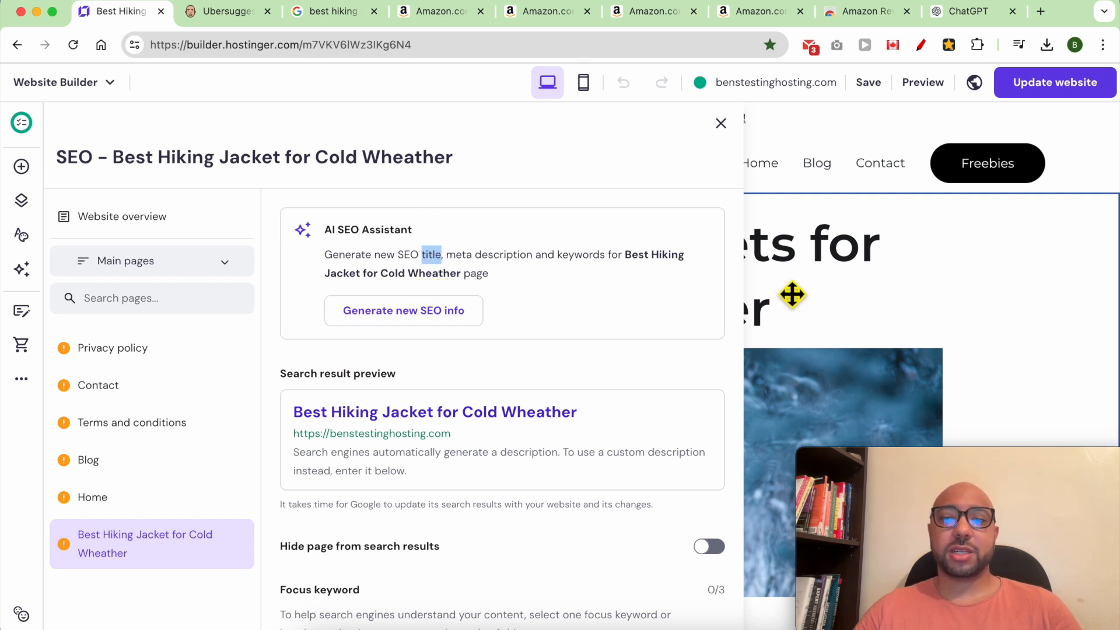
{"action": "left_click_drag", "start_coordinate": [455, 257], "coordinate": [534, 260]}
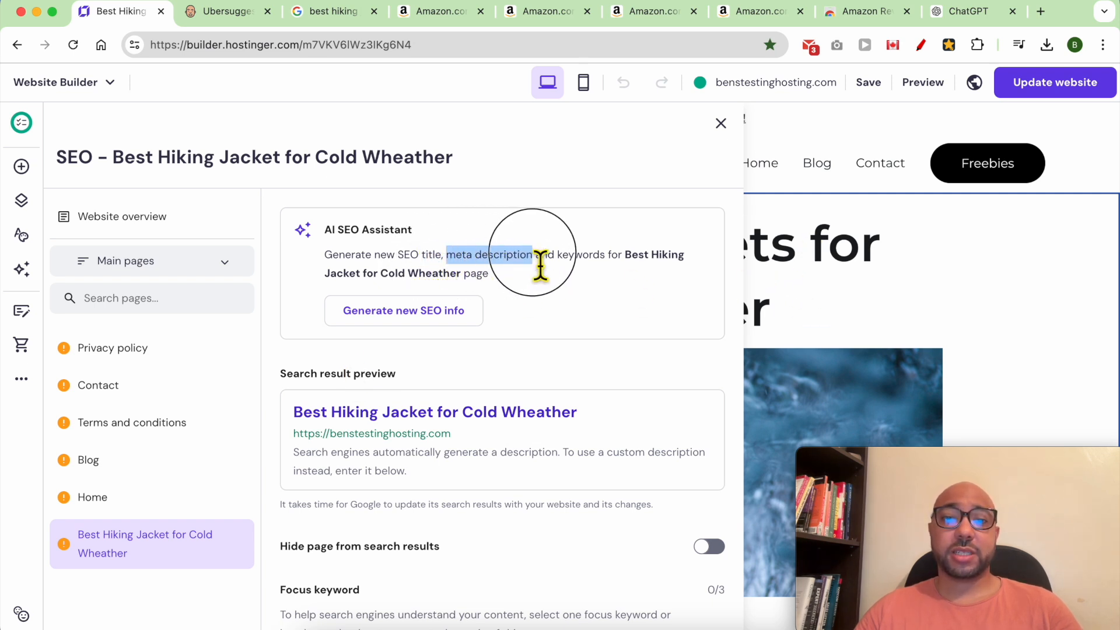
{"action": "triple_click", "coordinate": [438, 461]}
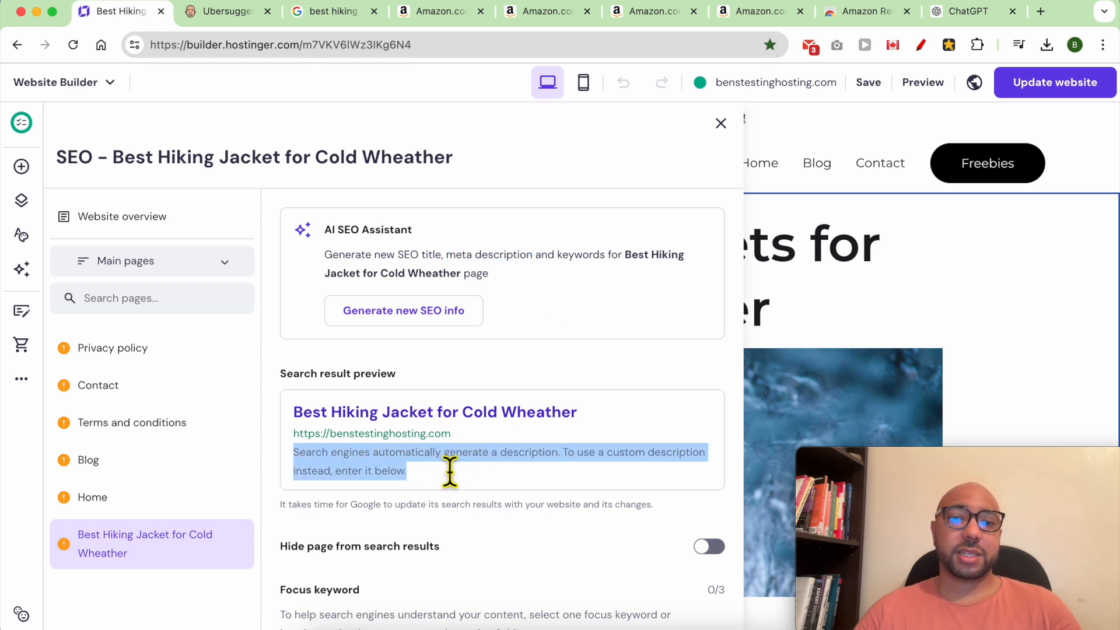
{"action": "triple_click", "coordinate": [582, 266]}
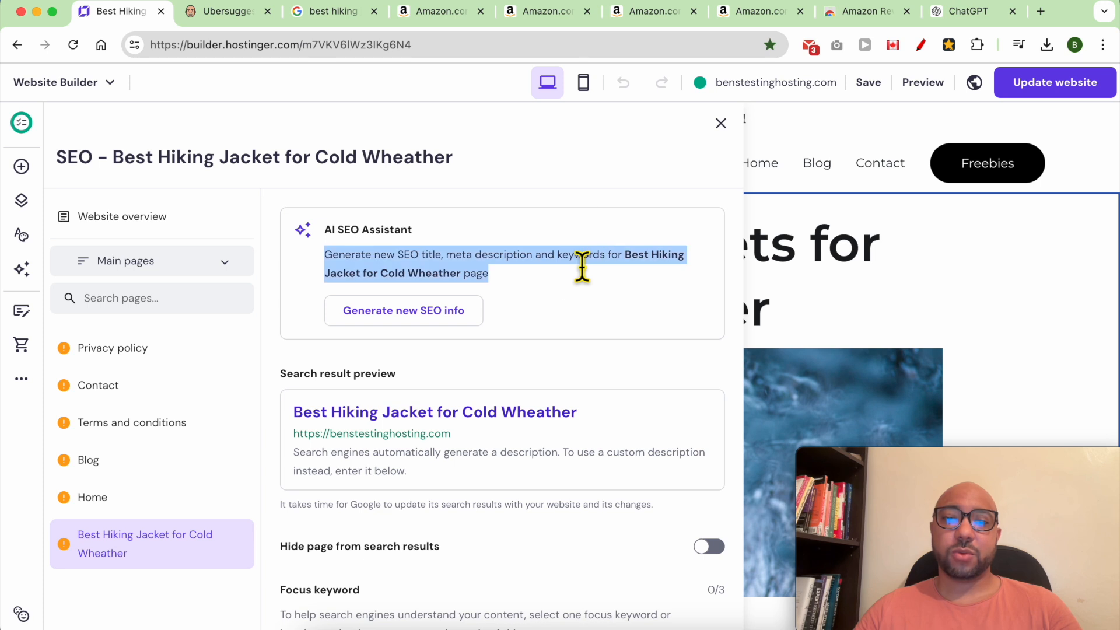
{"action": "left_click", "coordinate": [516, 289]}
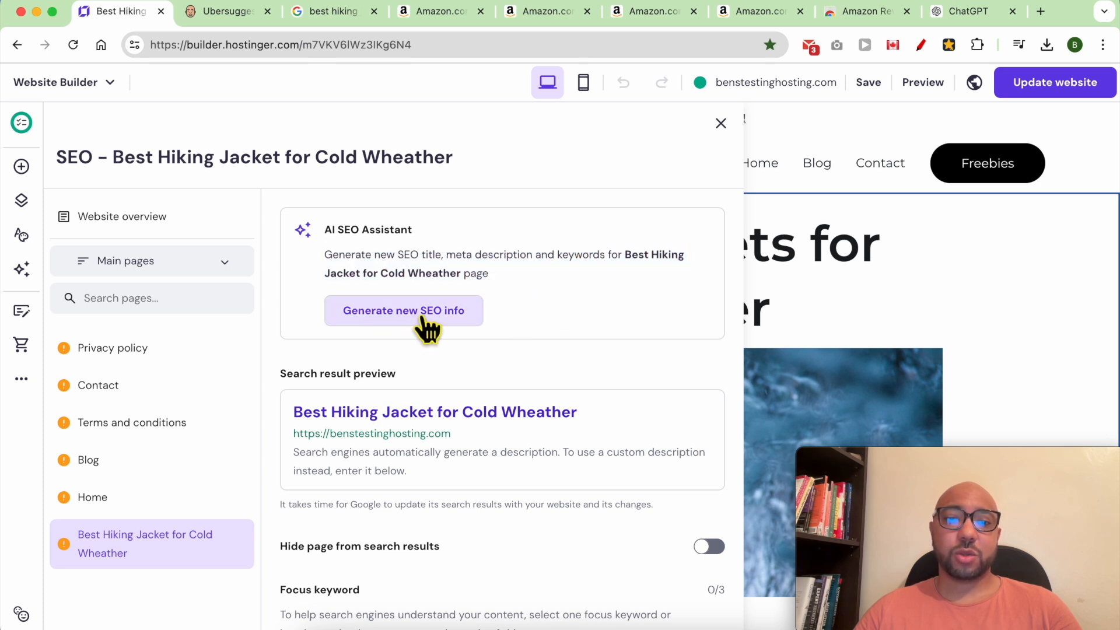
{"action": "left_click", "coordinate": [442, 315]}
Paste the page description and add 'wheather' to the keywords best hiking jacket and cold weather.
{"action": "left_click", "coordinate": [457, 389]}
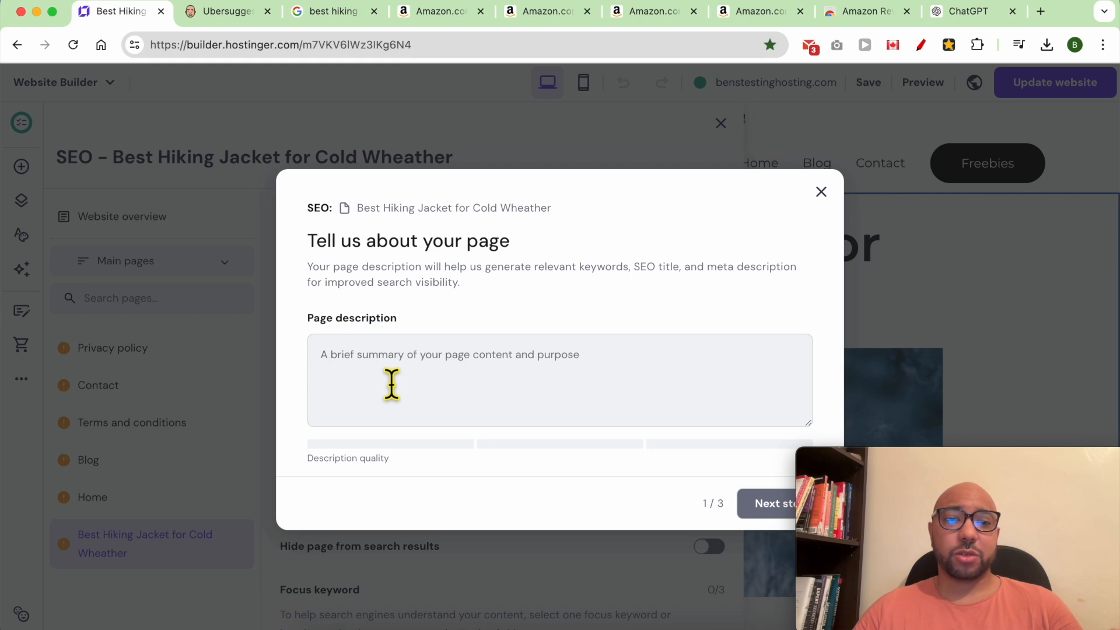
{"action": "type", "text": "This page is a blog post targeting the keyword \"Best hiking jacket for cold wheather\""}
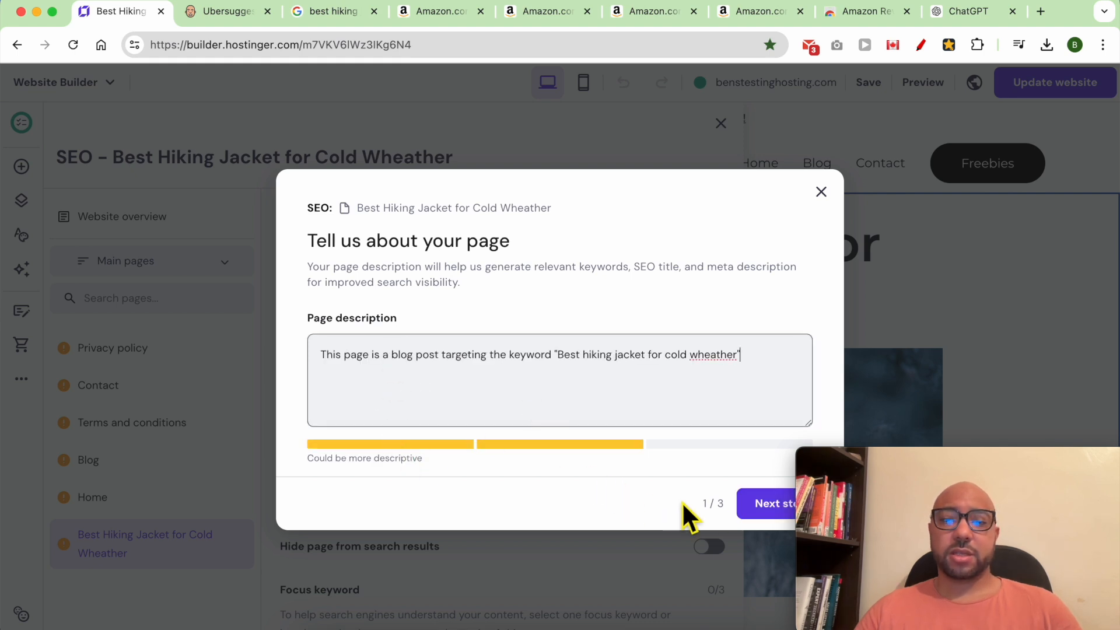
{"action": "left_click", "coordinate": [757, 506]}
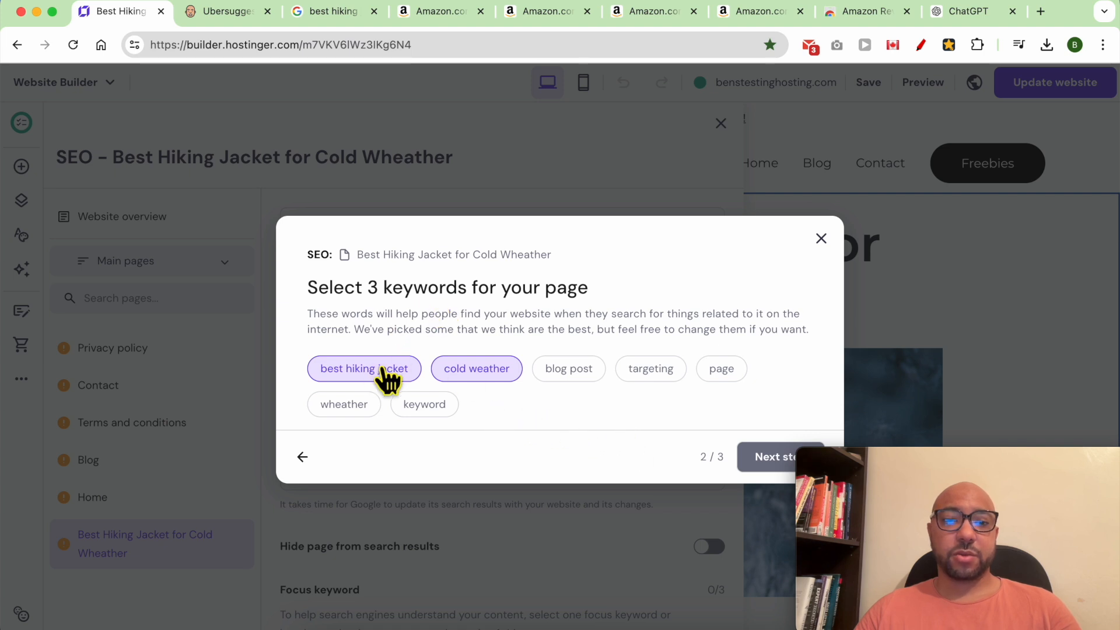
{"action": "left_click", "coordinate": [349, 405]}
{"action": "left_click", "coordinate": [746, 452]}
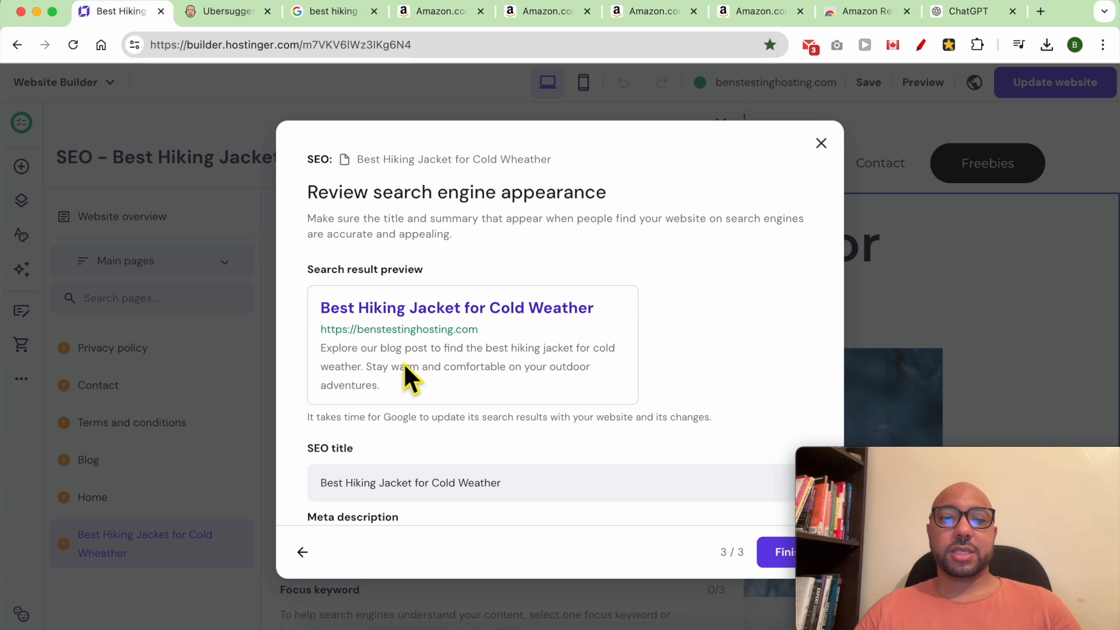
Review the generated title and meta description preview, then finish and apply it.
{"action": "triple_click", "coordinate": [510, 365]}
{"action": "left_click", "coordinate": [500, 356]}
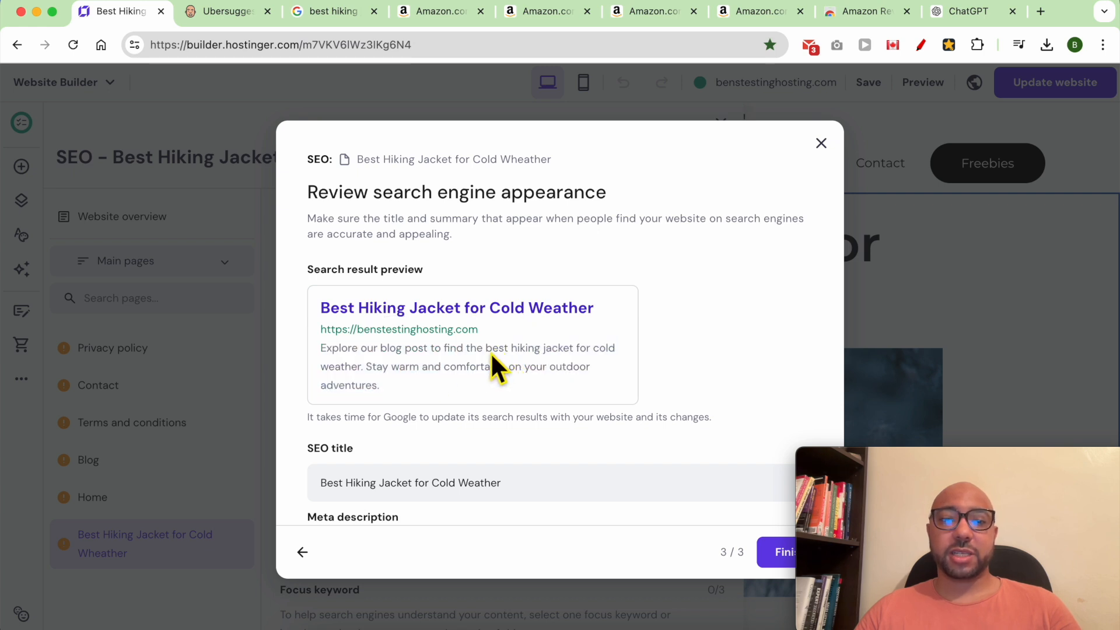
{"action": "left_click_drag", "start_coordinate": [489, 349], "coordinate": [365, 370]}
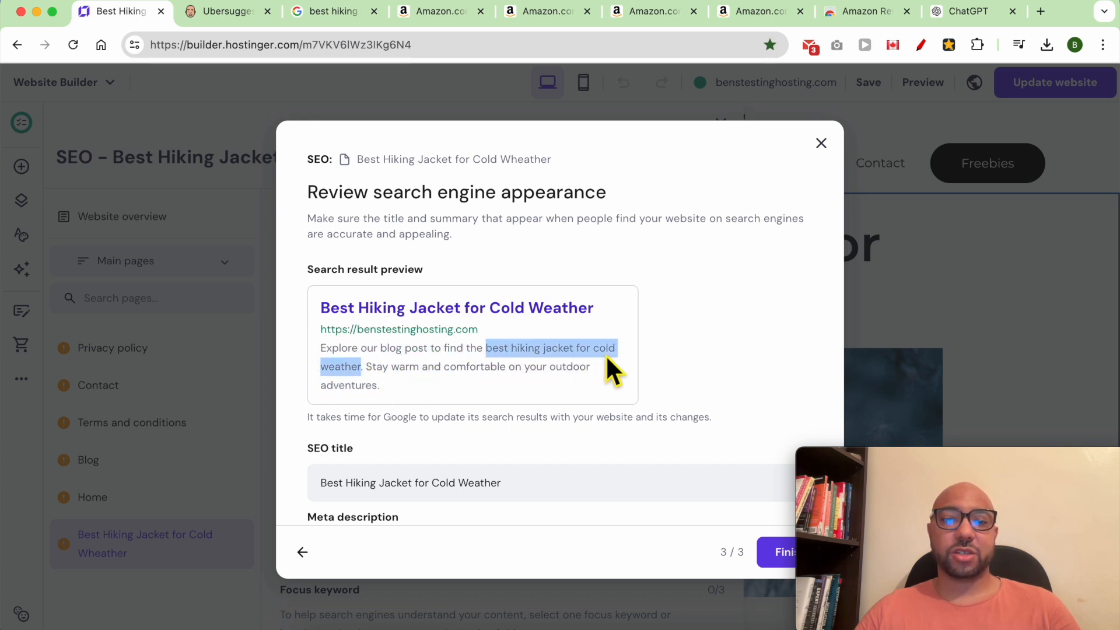
{"action": "scroll", "coordinate": [525, 408], "scroll_direction": "down", "scroll_amount": 2}
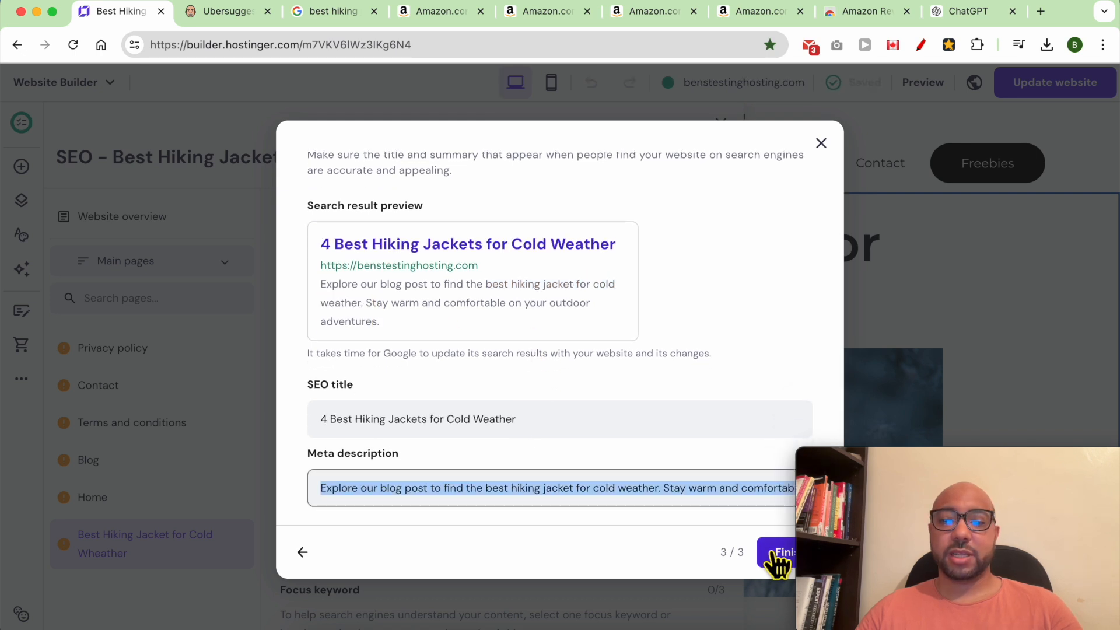
{"action": "left_click", "coordinate": [775, 552]}
Copy 'jacket' from the SEO title's focus-keyword warning, then close the SEO settings.
{"action": "scroll", "coordinate": [495, 522], "scroll_direction": "down", "scroll_amount": 3}
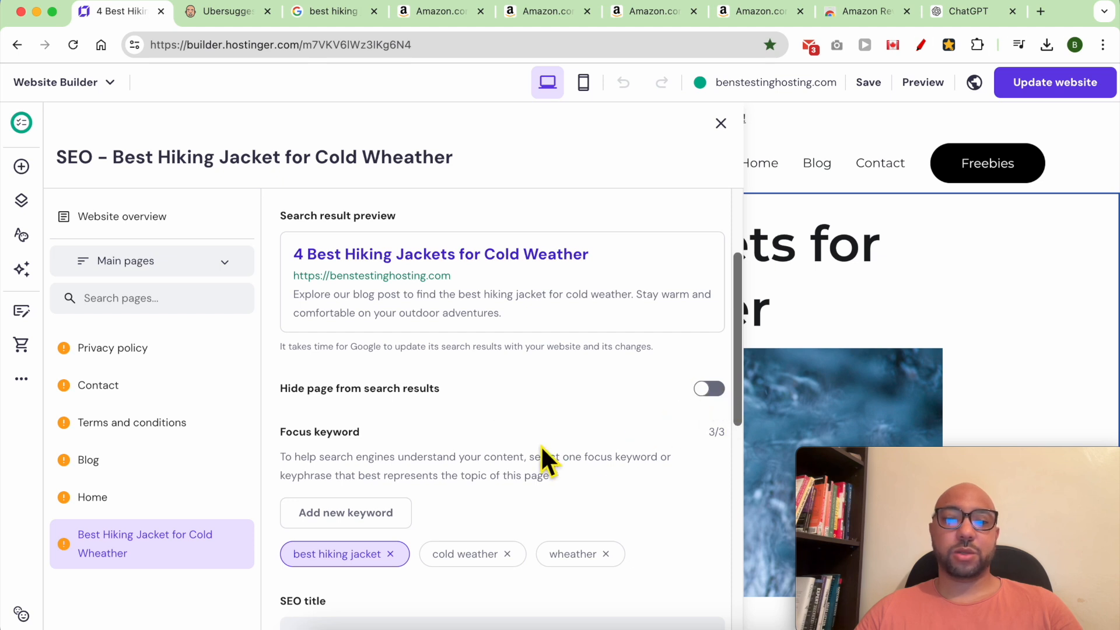
{"action": "scroll", "coordinate": [415, 437], "scroll_direction": "down", "scroll_amount": 1}
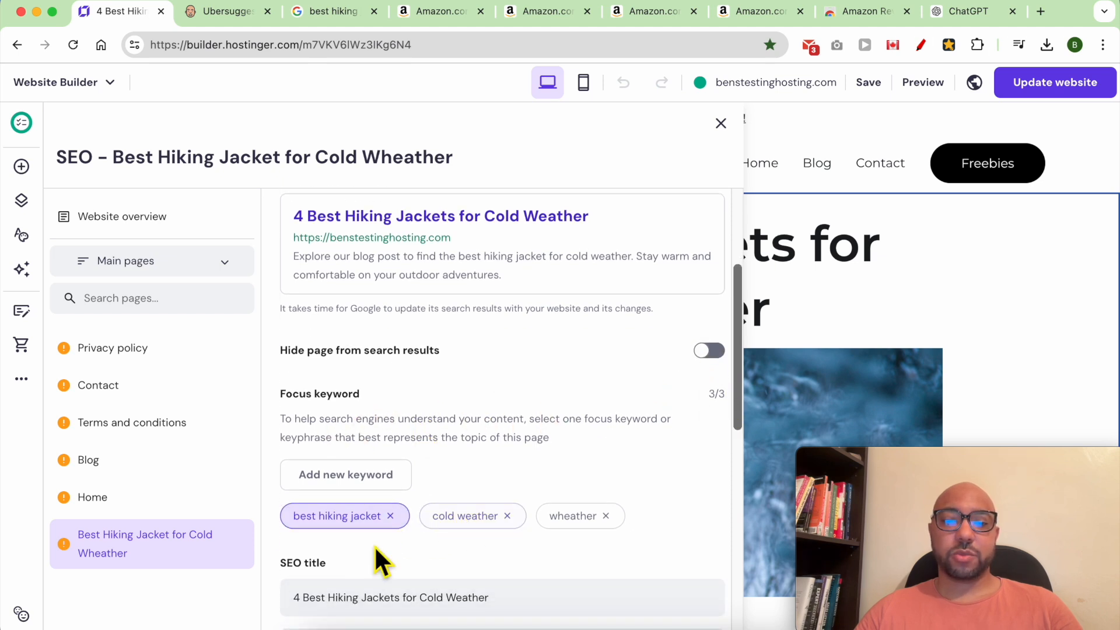
{"action": "scroll", "coordinate": [461, 549], "scroll_direction": "down", "scroll_amount": 8}
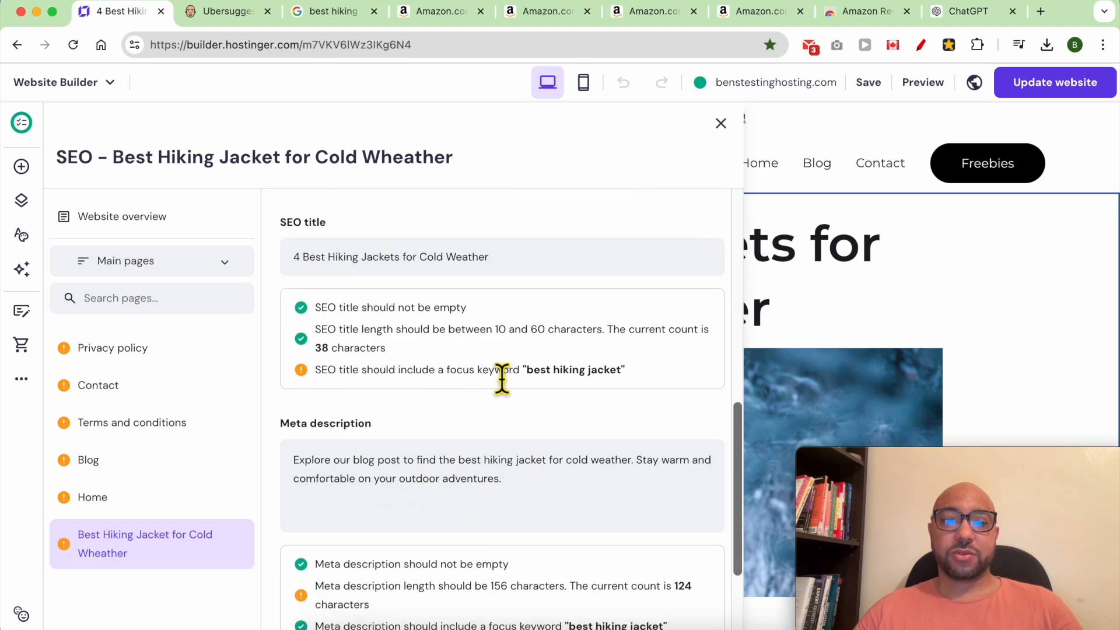
{"action": "double_click", "coordinate": [602, 370]}
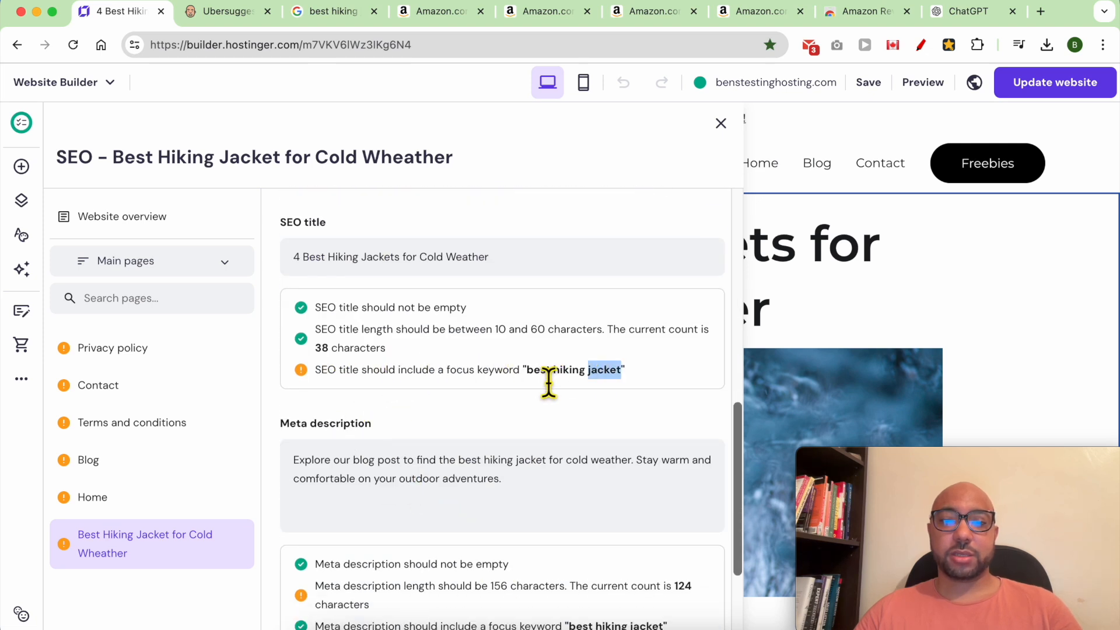
{"action": "right_click", "coordinate": [553, 388]}
{"action": "left_click", "coordinate": [569, 396]}
{"action": "left_click", "coordinate": [767, 327]}
{"action": "left_click_drag", "start_coordinate": [844, 263], "coordinate": [753, 275]}
Change the page heading from 'jackets' to singular 'jacket'.
{"action": "left_click", "coordinate": [814, 257]}
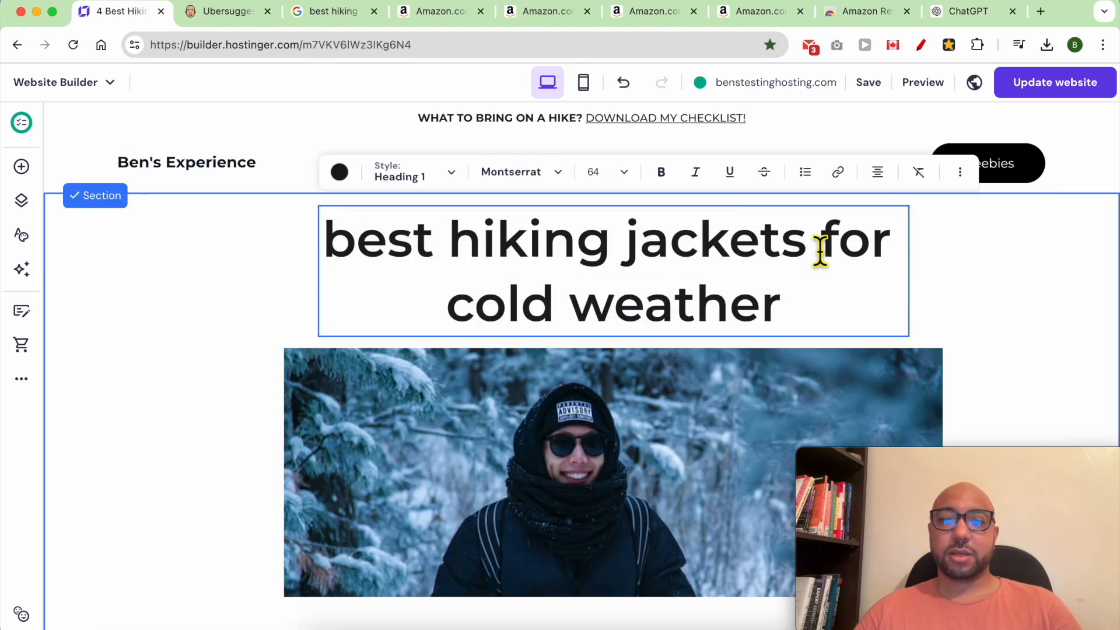
{"action": "left_click_drag", "start_coordinate": [817, 251], "coordinate": [792, 250]}
{"action": "key", "text": "BackSpace"}
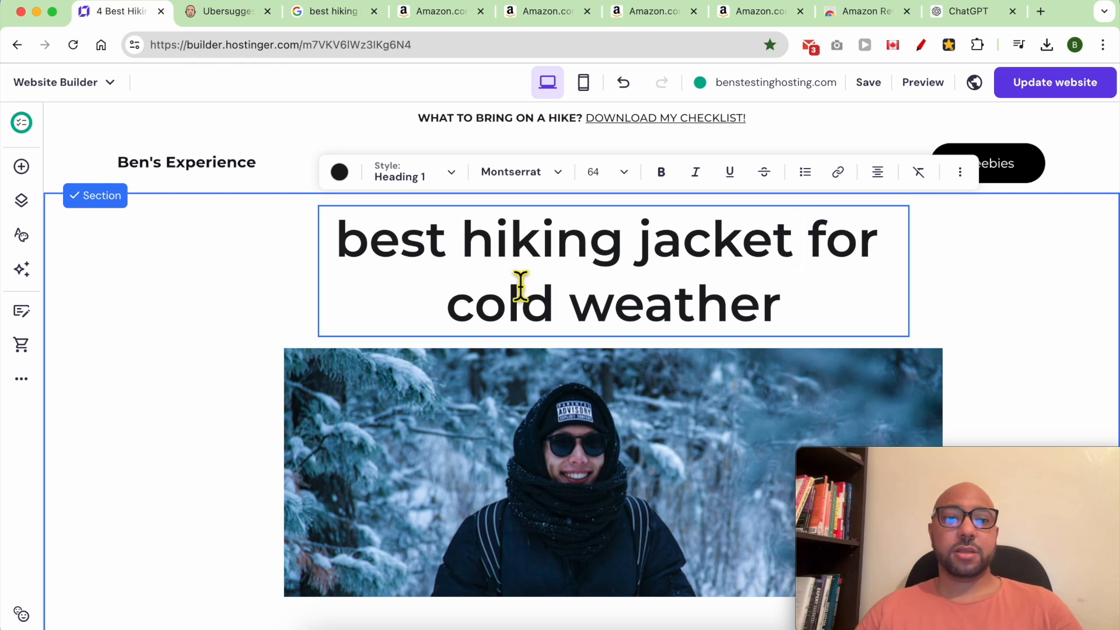
In the page's SEO settings, drop the 's' so the SEO title reads 'jacket'.
{"action": "left_click", "coordinate": [21, 379]}
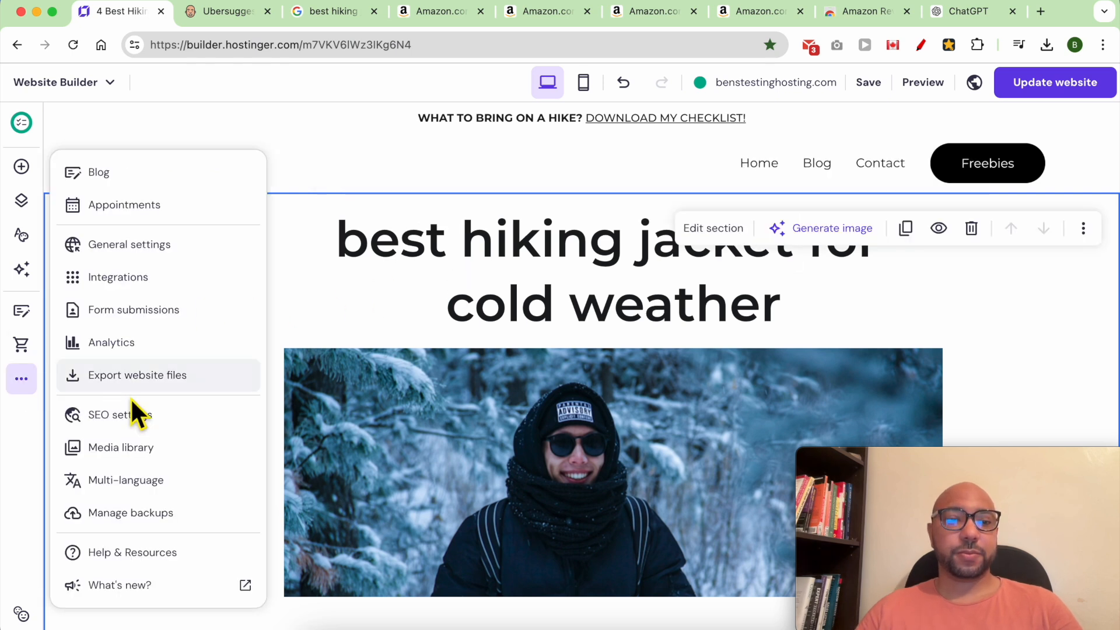
{"action": "left_click", "coordinate": [137, 413]}
{"action": "scroll", "coordinate": [433, 495], "scroll_direction": "down", "scroll_amount": 7}
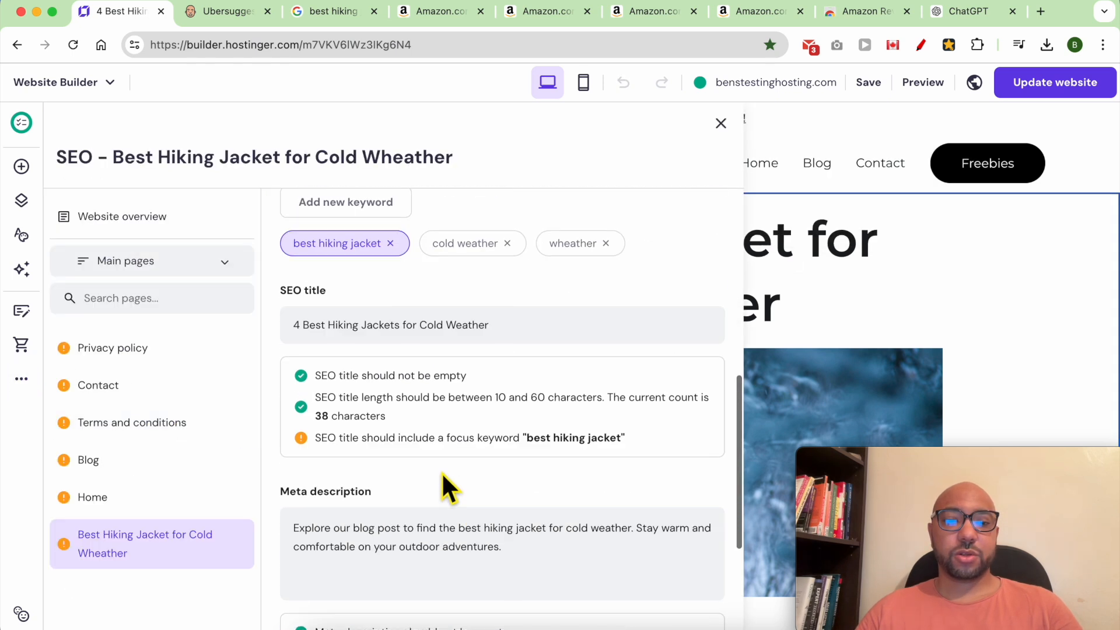
{"action": "scroll", "coordinate": [442, 490], "scroll_direction": "down", "scroll_amount": 1}
{"action": "triple_click", "coordinate": [330, 399]}
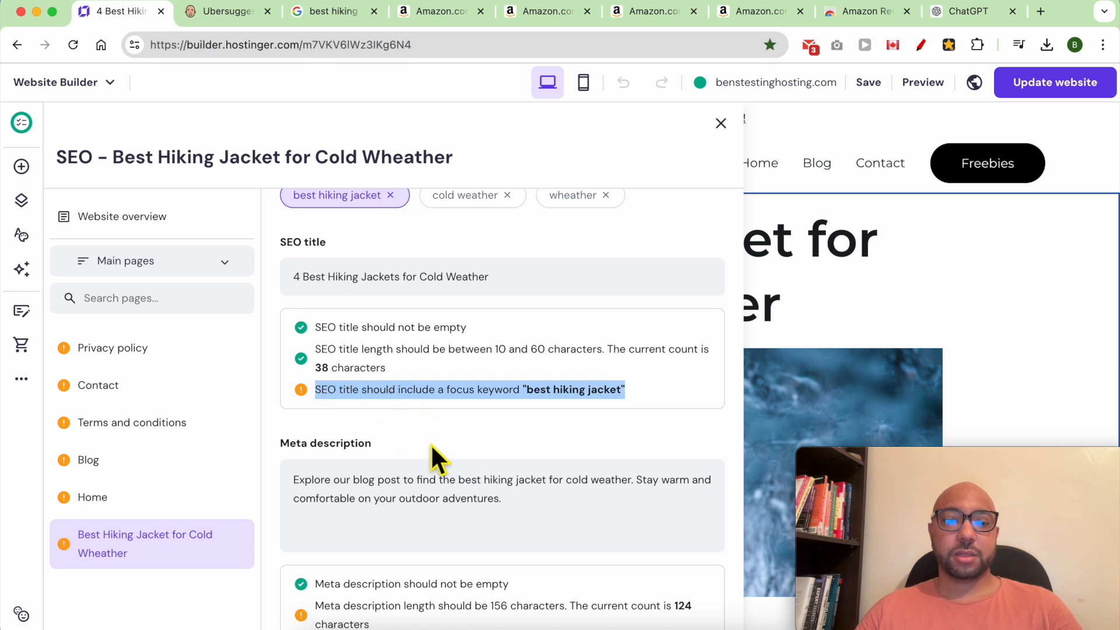
{"action": "scroll", "coordinate": [435, 467], "scroll_direction": "down", "scroll_amount": 1}
{"action": "scroll", "coordinate": [430, 395], "scroll_direction": "up", "scroll_amount": 5}
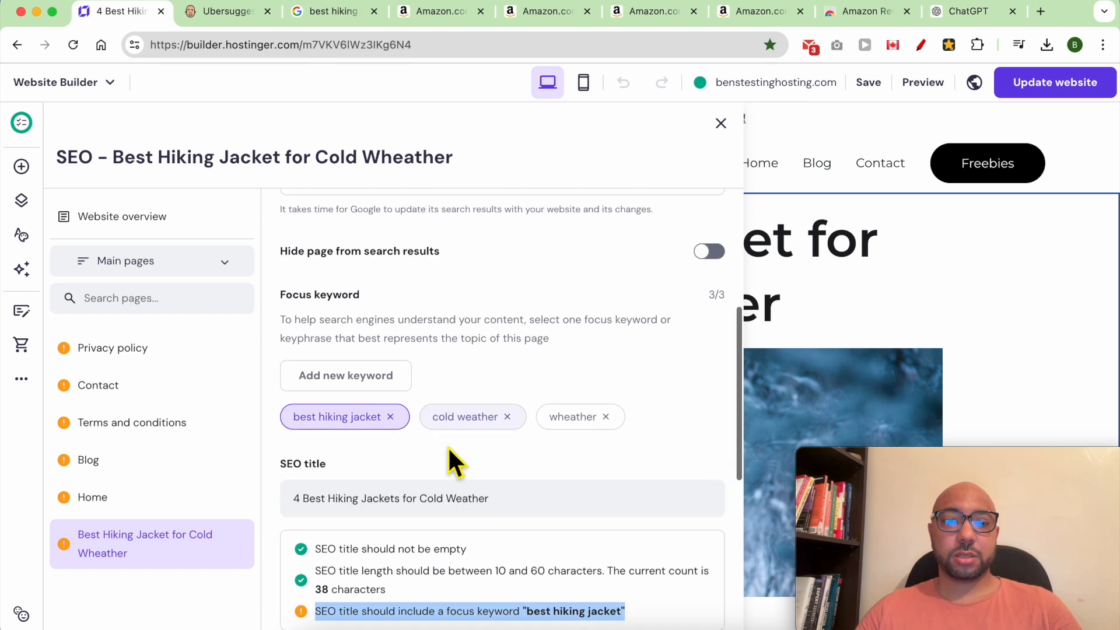
{"action": "left_click", "coordinate": [402, 501]}
{"action": "key", "text": "BackSpace"}
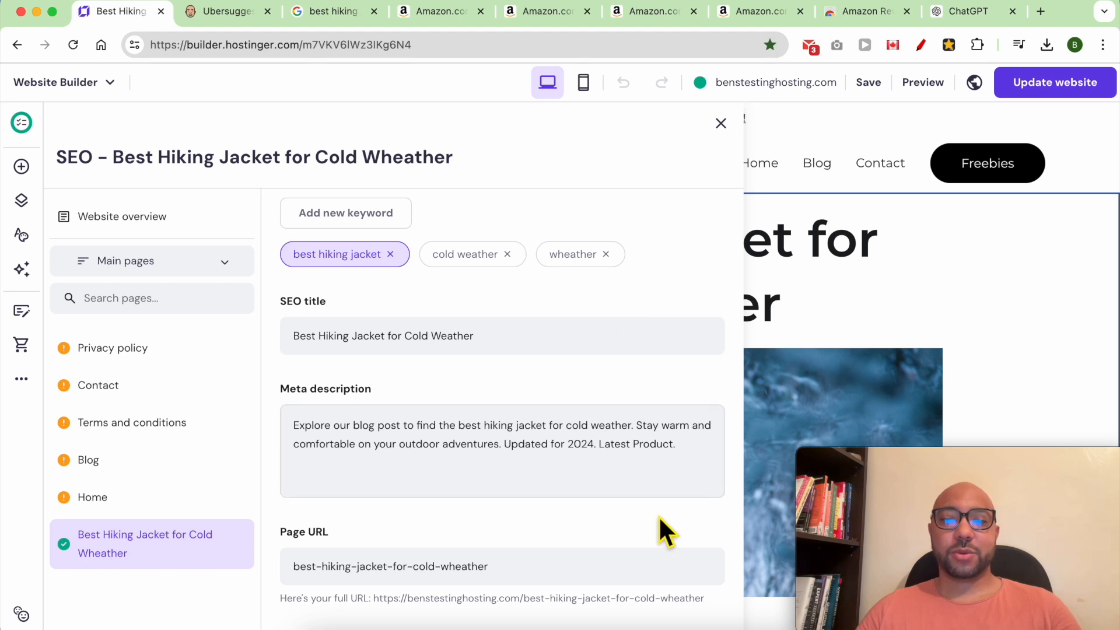
Close the SEO settings panel and move on to the Blog page.
{"action": "left_click", "coordinate": [721, 124]}
{"action": "left_click", "coordinate": [938, 287]}
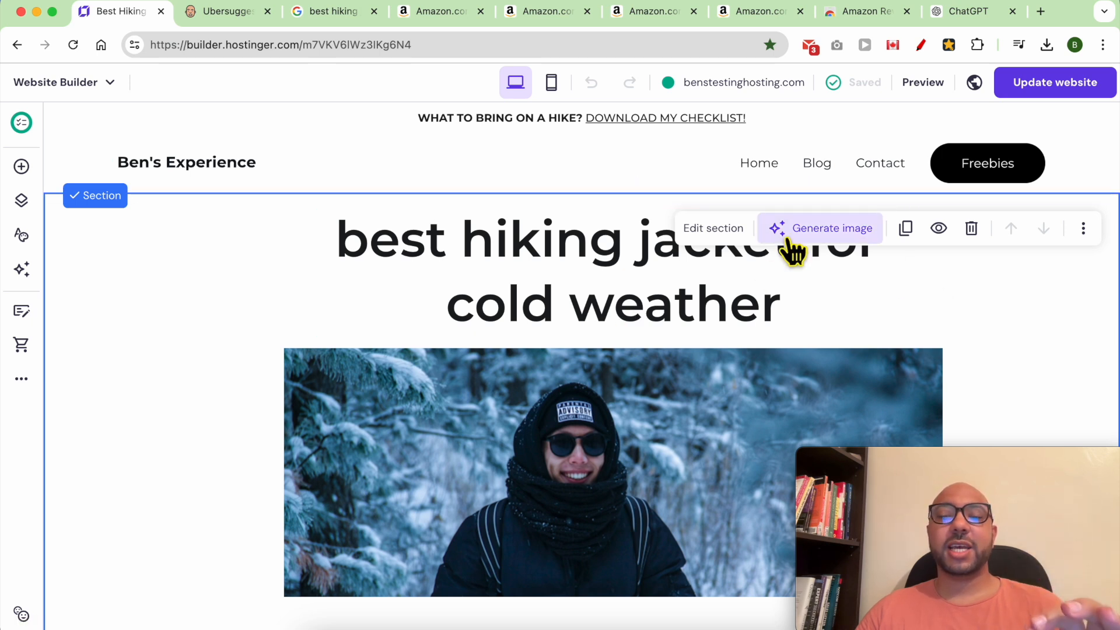
{"action": "left_click", "coordinate": [817, 170]}
Open the hiking-in-the-rain post and go to the Wear Waterproof Gear paragraph.
{"action": "scroll", "coordinate": [467, 338], "scroll_direction": "down", "scroll_amount": 2}
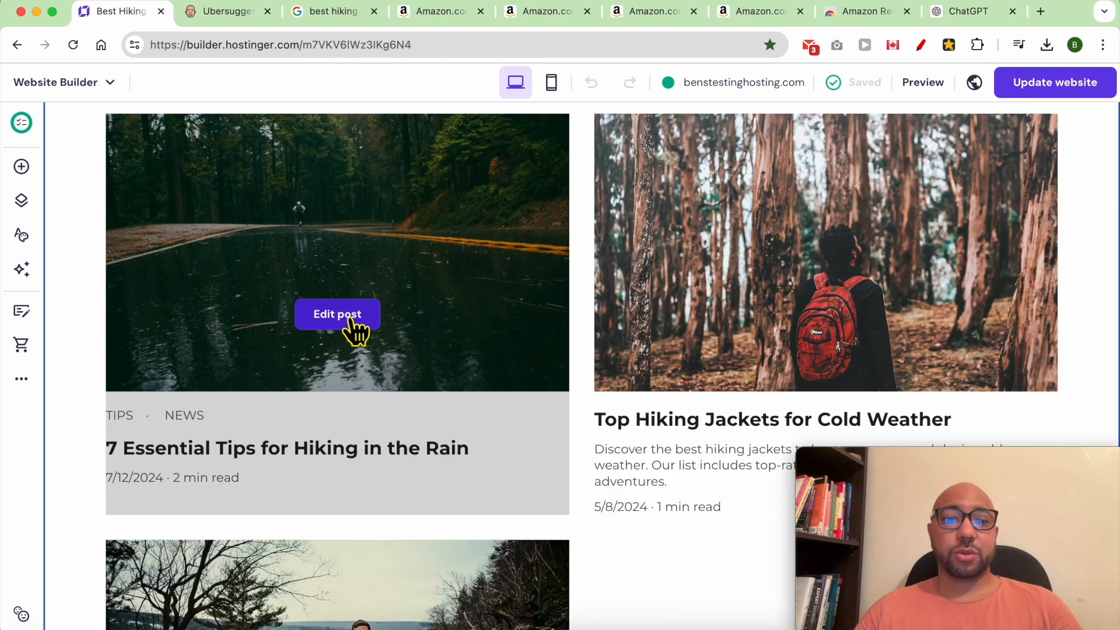
{"action": "left_click", "coordinate": [353, 321]}
{"action": "scroll", "coordinate": [466, 356], "scroll_direction": "down", "scroll_amount": 15}
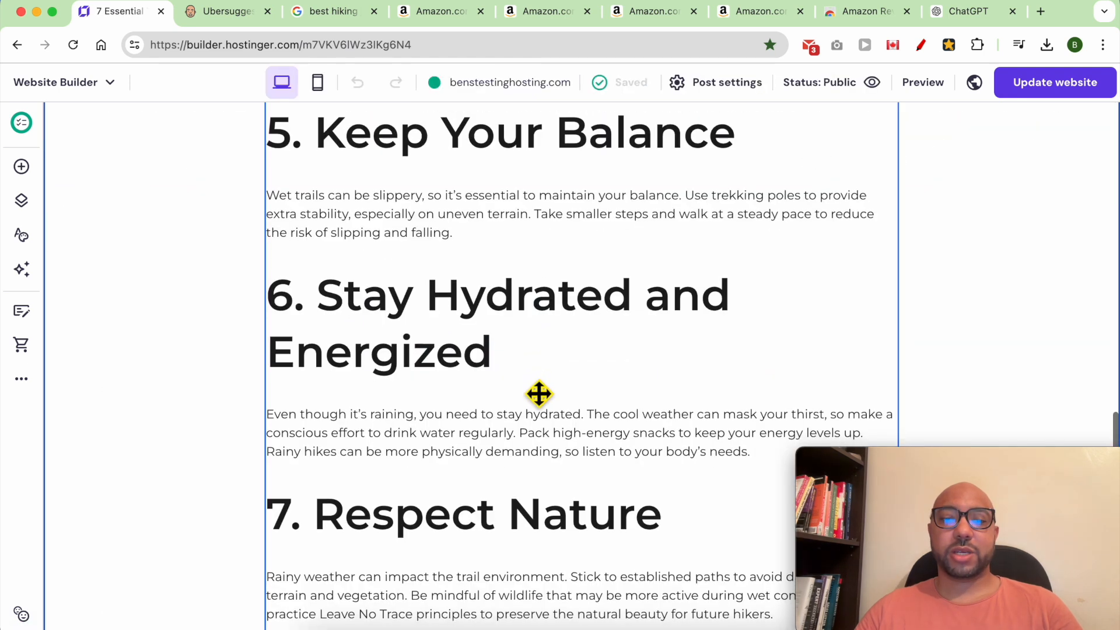
{"action": "scroll", "coordinate": [540, 392], "scroll_direction": "down", "scroll_amount": 4}
{"action": "scroll", "coordinate": [546, 383], "scroll_direction": "up", "scroll_amount": 20}
{"action": "triple_click", "coordinate": [378, 334]}
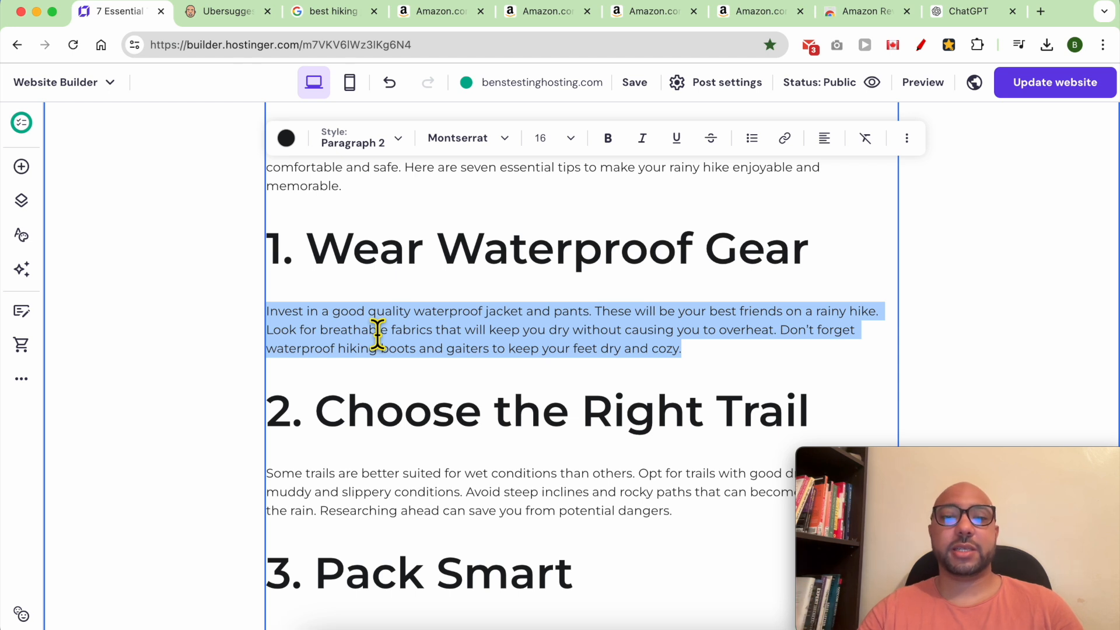
{"action": "left_click", "coordinate": [361, 331]}
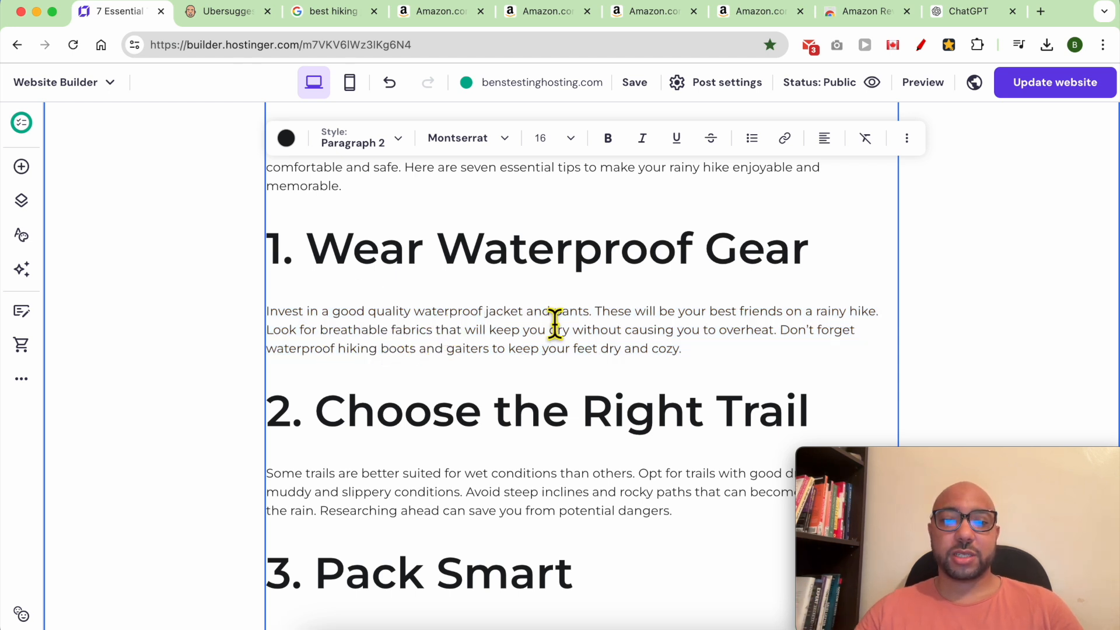
Replace 'quality waterproof jacket and pants' with 'a good jacket for rain'.
{"action": "double_click", "coordinate": [571, 312]}
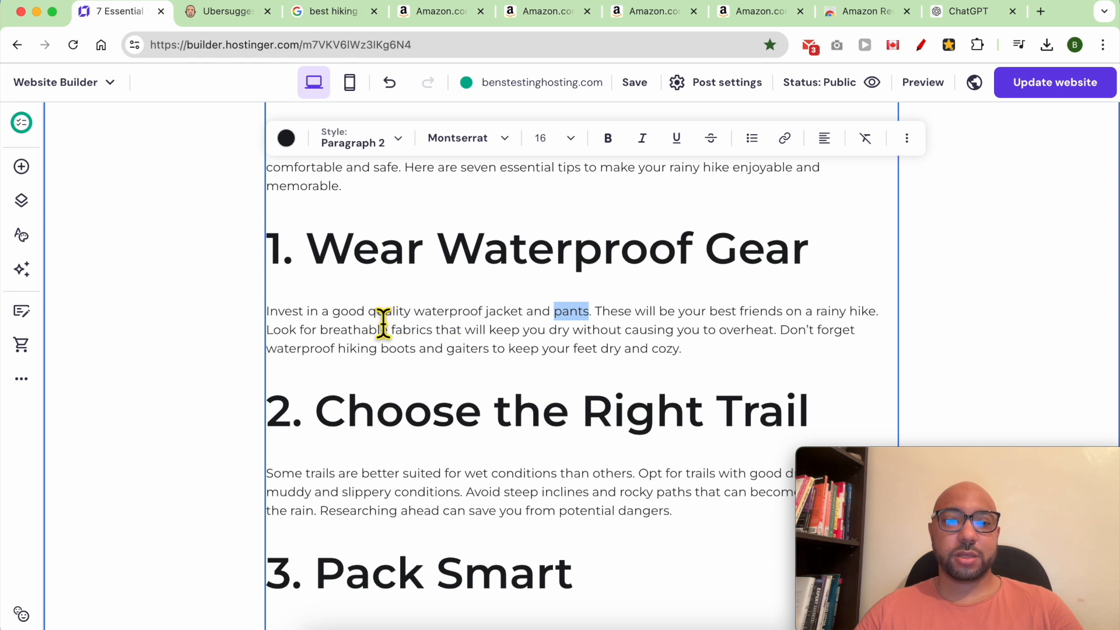
{"action": "left_click", "coordinate": [382, 315], "text": "shift"}
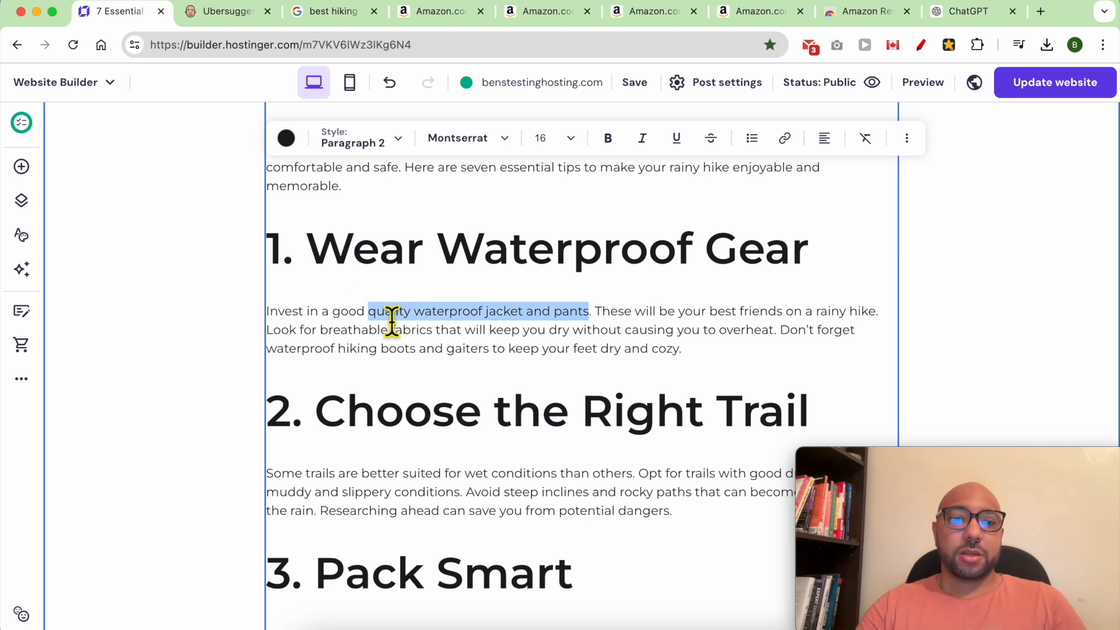
{"action": "key", "text": "BackSpace"}
{"action": "key", "text": "BackSpace"}
{"action": "key", "text": "BackSpace"}
{"action": "key", "text": "BackSpace"}
{"action": "key", "text": "BackSpace"}
{"action": "key", "text": "BackSpace"}
{"action": "key", "text": "BackSpace"}
{"action": "key", "text": "BackSpace"}
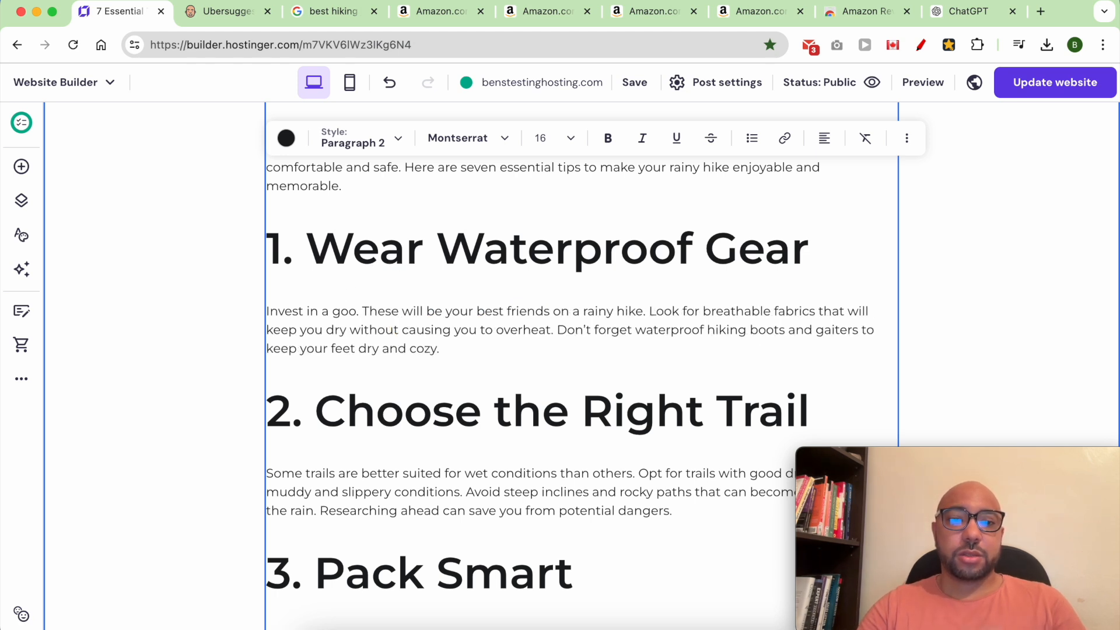
{"action": "type", "text": "the be"}
{"action": "key", "text": "BackSpace"}
{"action": "key", "text": "BackSpace"}
{"action": "key", "text": "BackSpace"}
{"action": "key", "text": "BackSpace"}
{"action": "key", "text": "BackSpace"}
{"action": "key", "text": "BackSpace"}
{"action": "type", "text": "a good "}
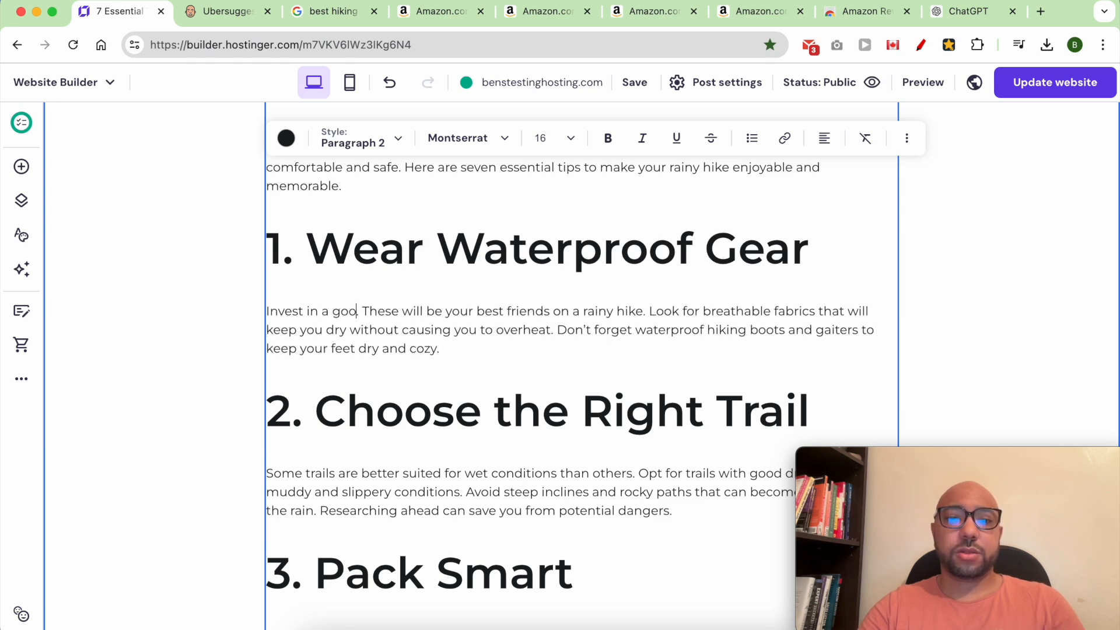
{"action": "type", "text": "jacke"}
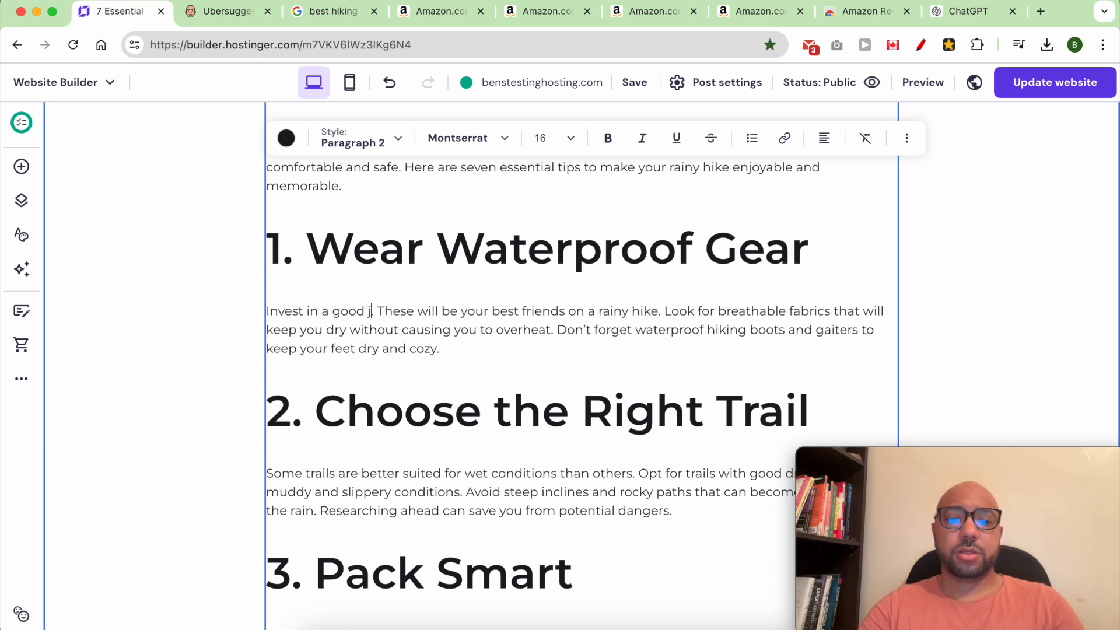
{"action": "type", "text": "t for rain"}
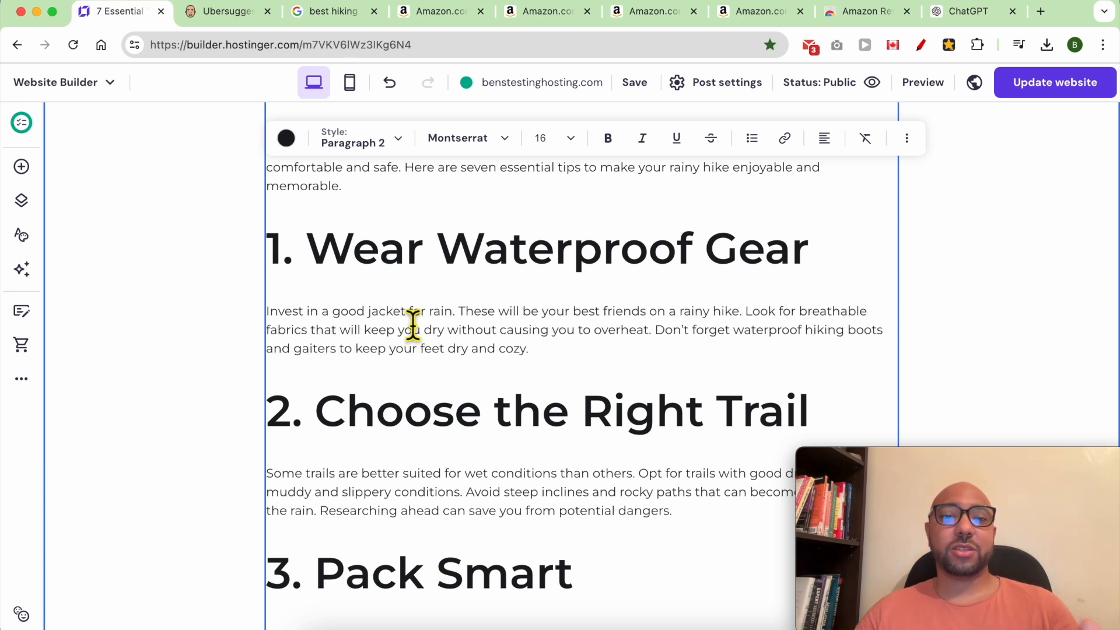
Select the phrase 'good jacket for rain' to make it a link.
{"action": "left_click_drag", "start_coordinate": [461, 320], "coordinate": [373, 320]}
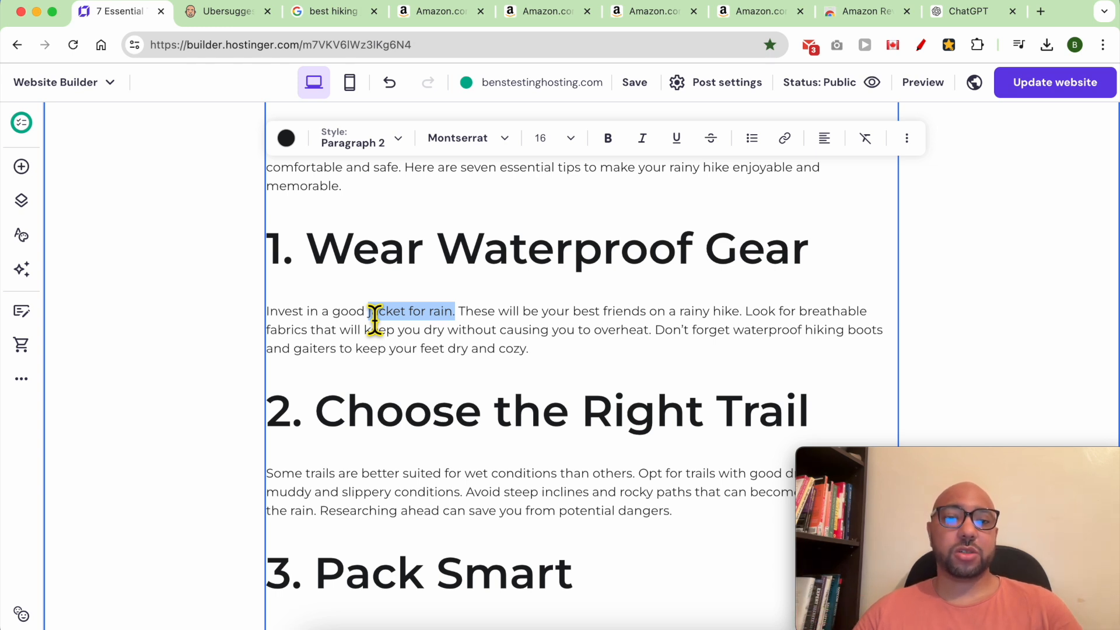
{"action": "left_click_drag", "start_coordinate": [333, 318], "coordinate": [452, 318]}
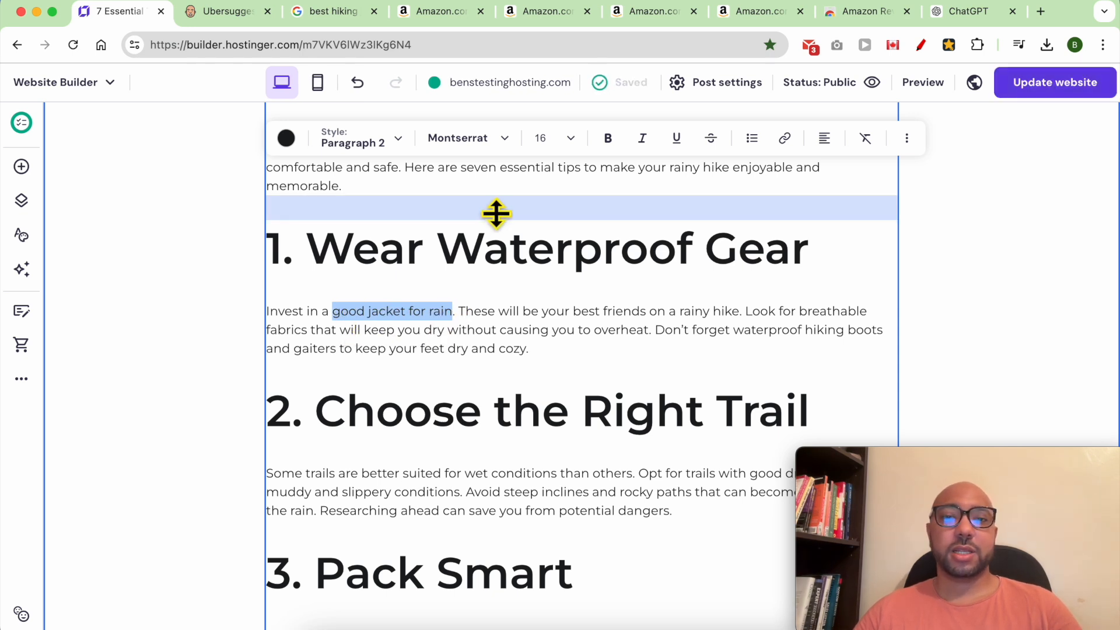
{"action": "left_click", "coordinate": [785, 140]}
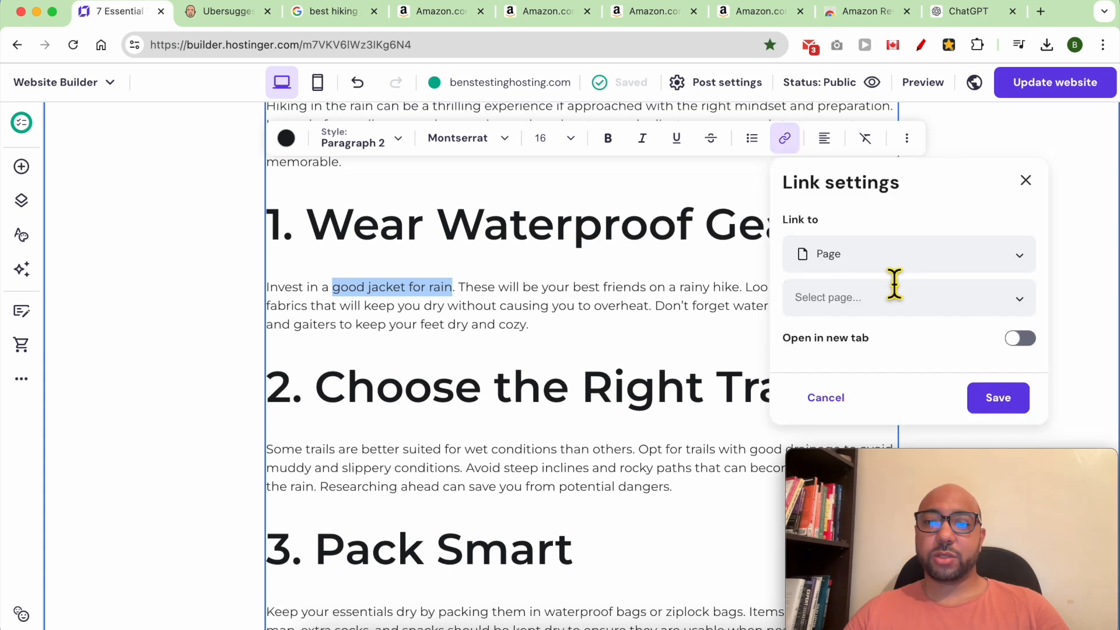
Link the phrase to the 'Best Hiking Jacket for Cold Wheather' page, update the website, and view it live.
{"action": "left_click", "coordinate": [910, 312]}
{"action": "left_click_drag", "start_coordinate": [925, 466], "coordinate": [423, 457]}
{"action": "left_click", "coordinate": [881, 300]}
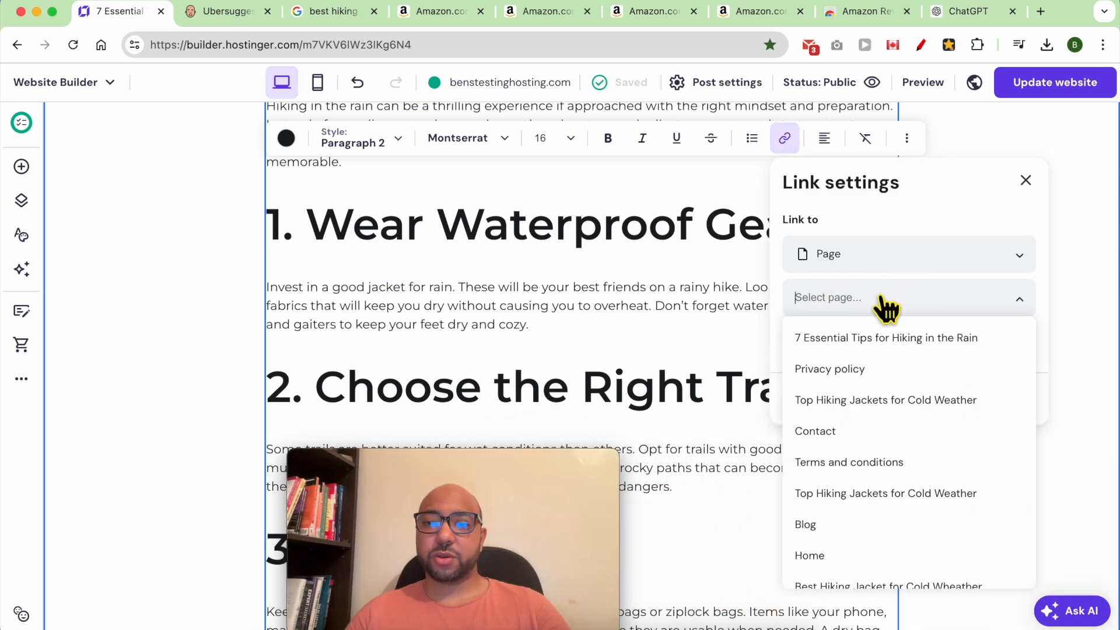
{"action": "scroll", "coordinate": [881, 525], "scroll_direction": "down", "scroll_amount": 1}
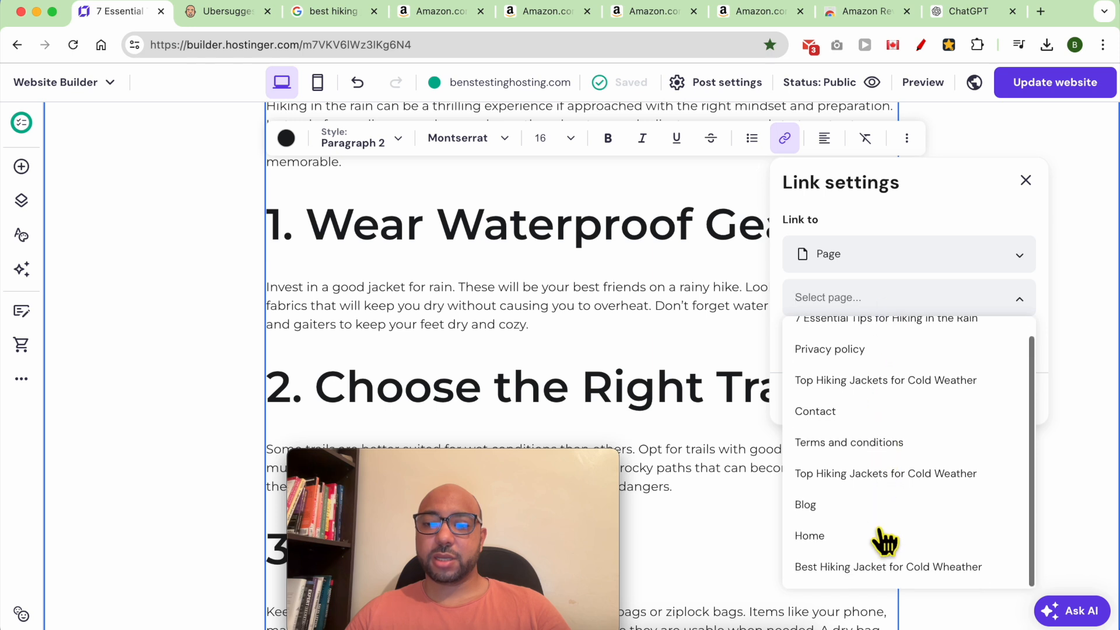
{"action": "left_click", "coordinate": [840, 567]}
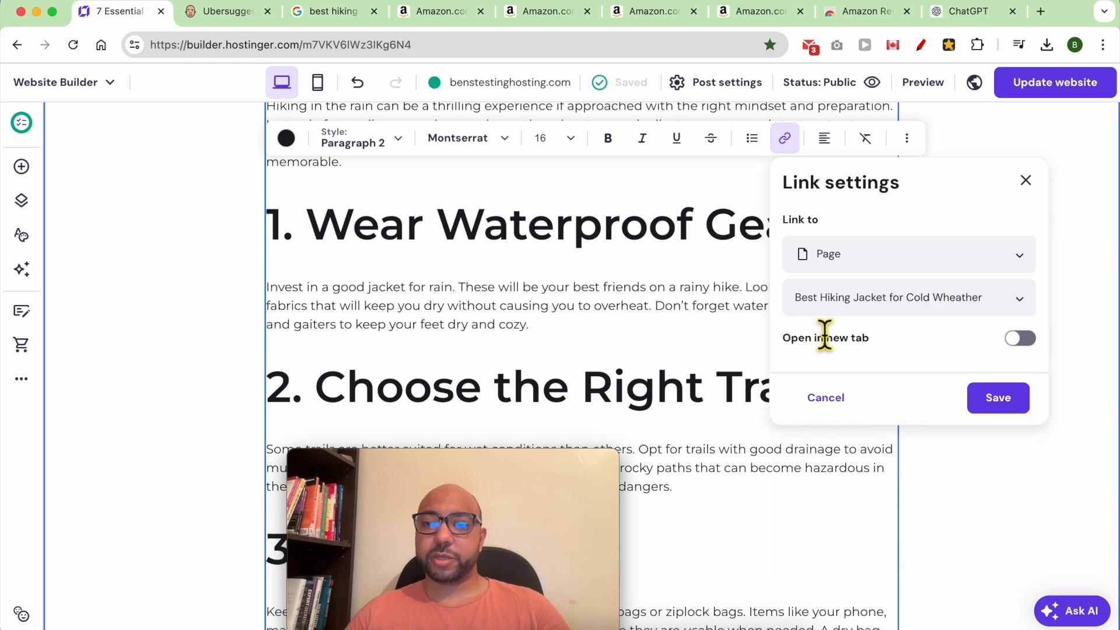
{"action": "left_click", "coordinate": [999, 398]}
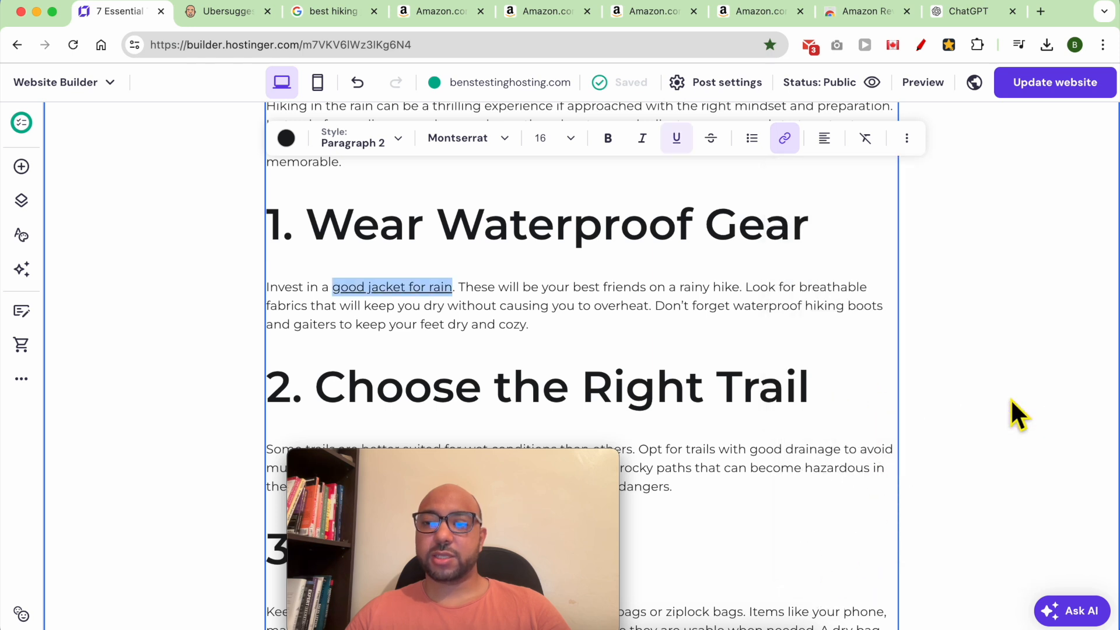
{"action": "left_click", "coordinate": [1049, 89]}
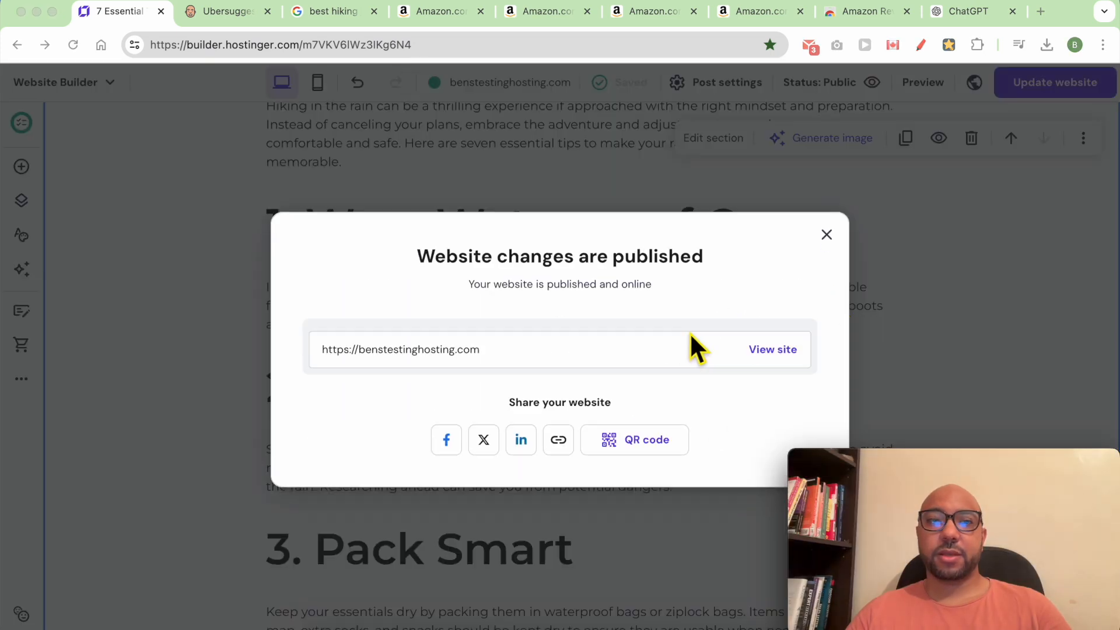
{"action": "left_click", "coordinate": [770, 349]}
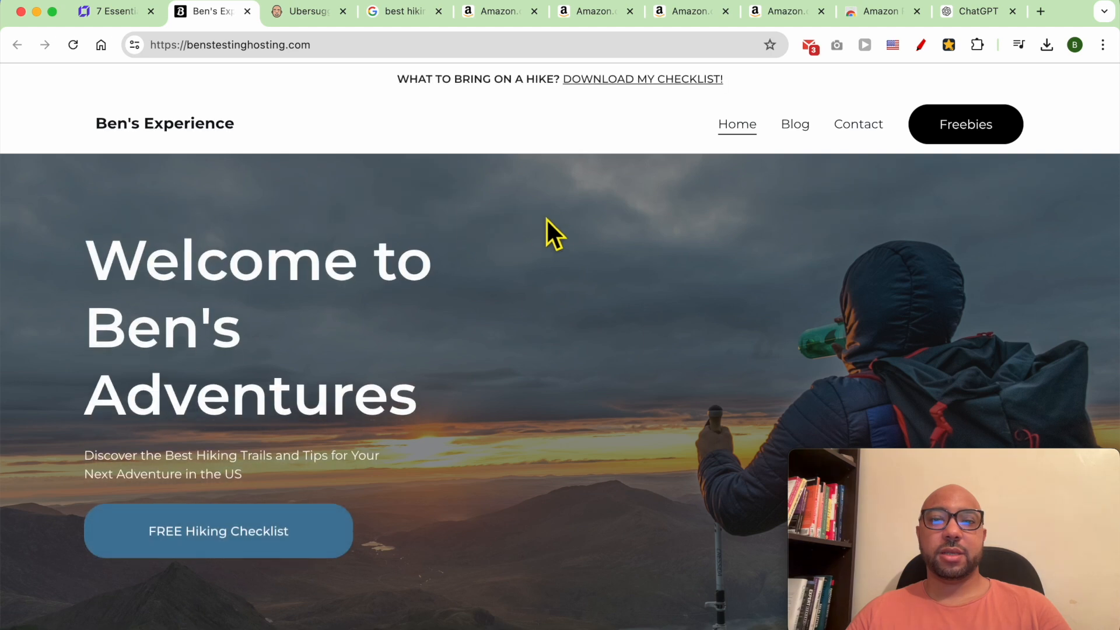
On the live blog, open '7 Essential Tips for Hiking in the Rain' and follow the 'good jacket for rain' link.
{"action": "left_click", "coordinate": [799, 124]}
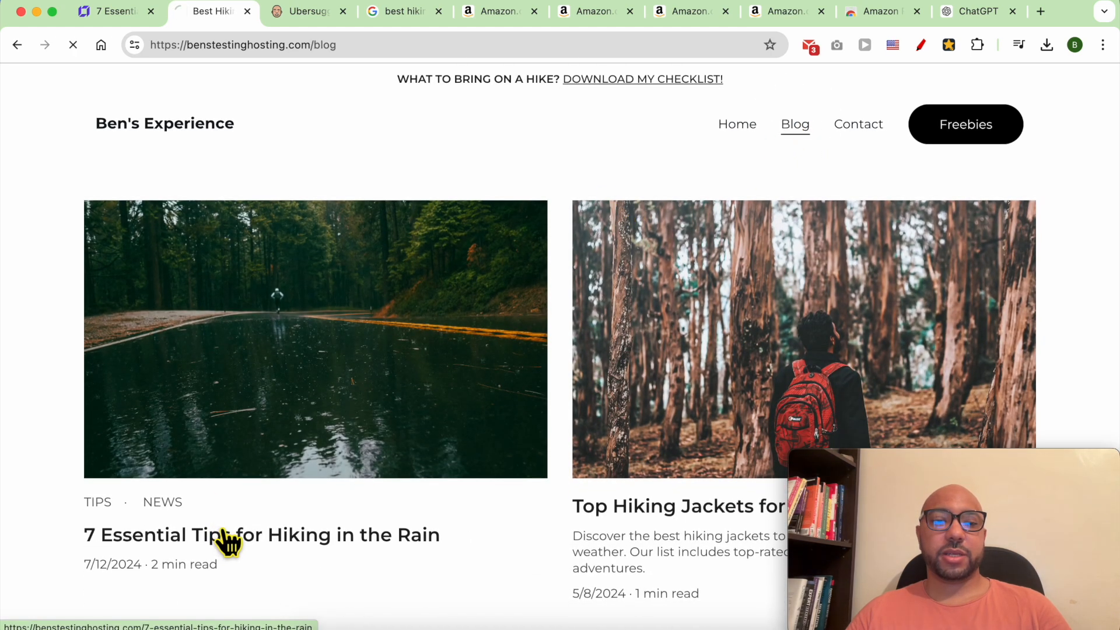
{"action": "left_click", "coordinate": [225, 536]}
{"action": "scroll", "coordinate": [387, 298], "scroll_direction": "down", "scroll_amount": 10}
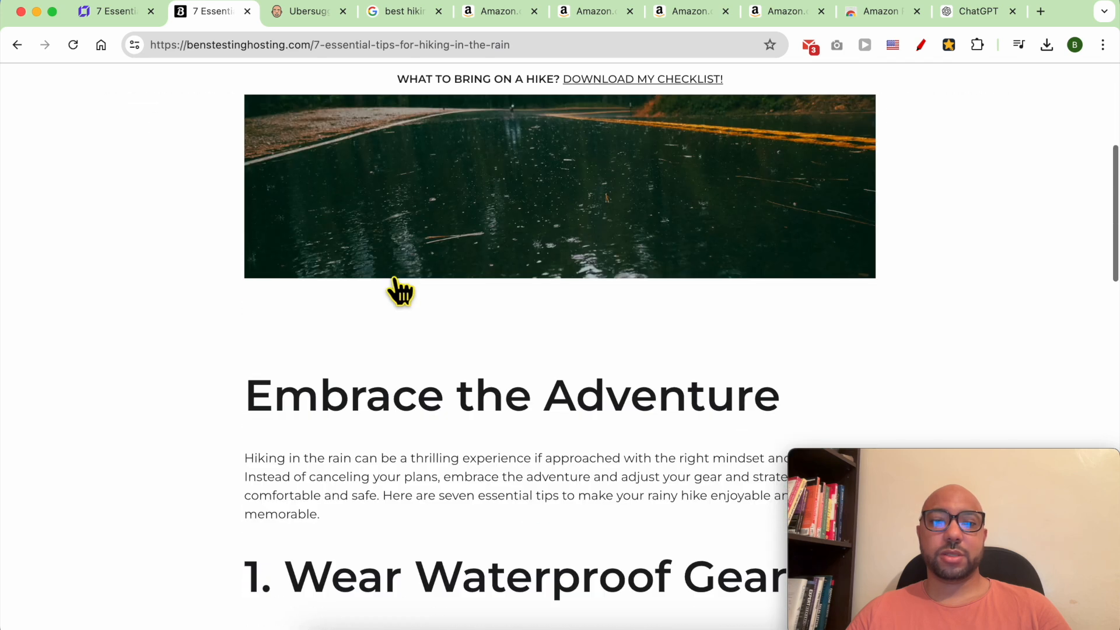
{"action": "left_click", "coordinate": [361, 348]}
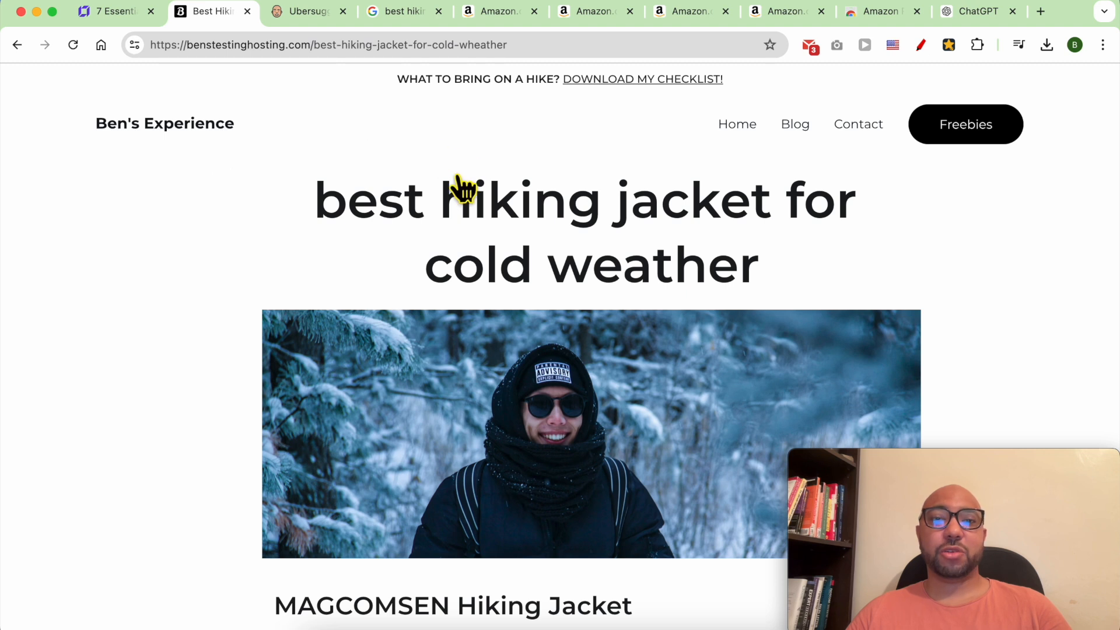
{"action": "scroll", "coordinate": [467, 225], "scroll_direction": "down", "scroll_amount": 3}
{"action": "scroll", "coordinate": [470, 225], "scroll_direction": "down", "scroll_amount": 3}
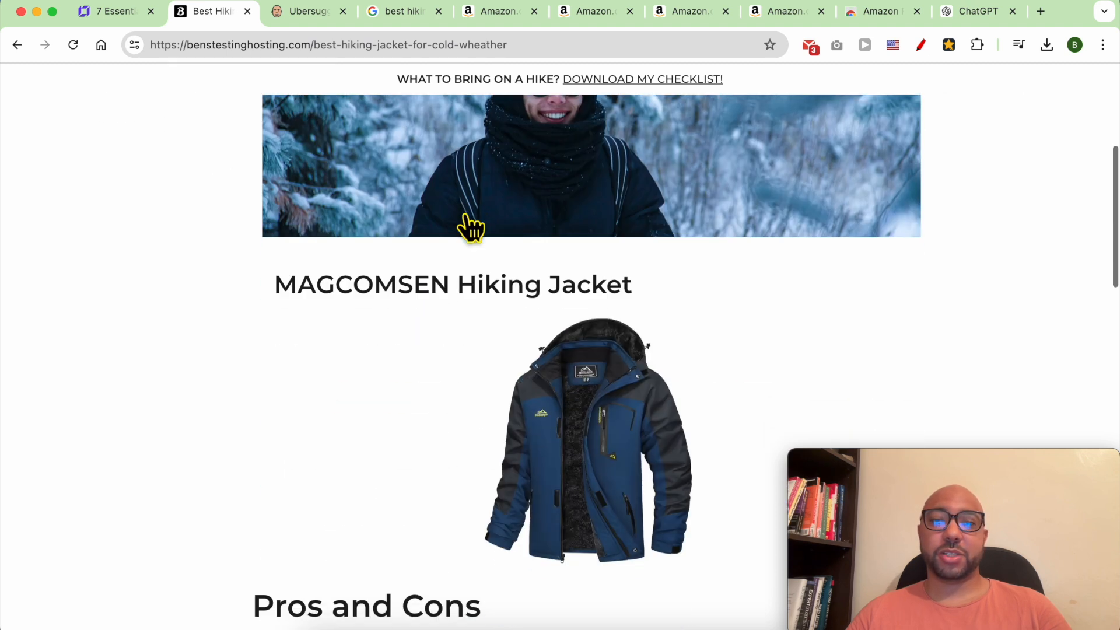
{"action": "scroll", "coordinate": [470, 226], "scroll_direction": "up", "scroll_amount": 3}
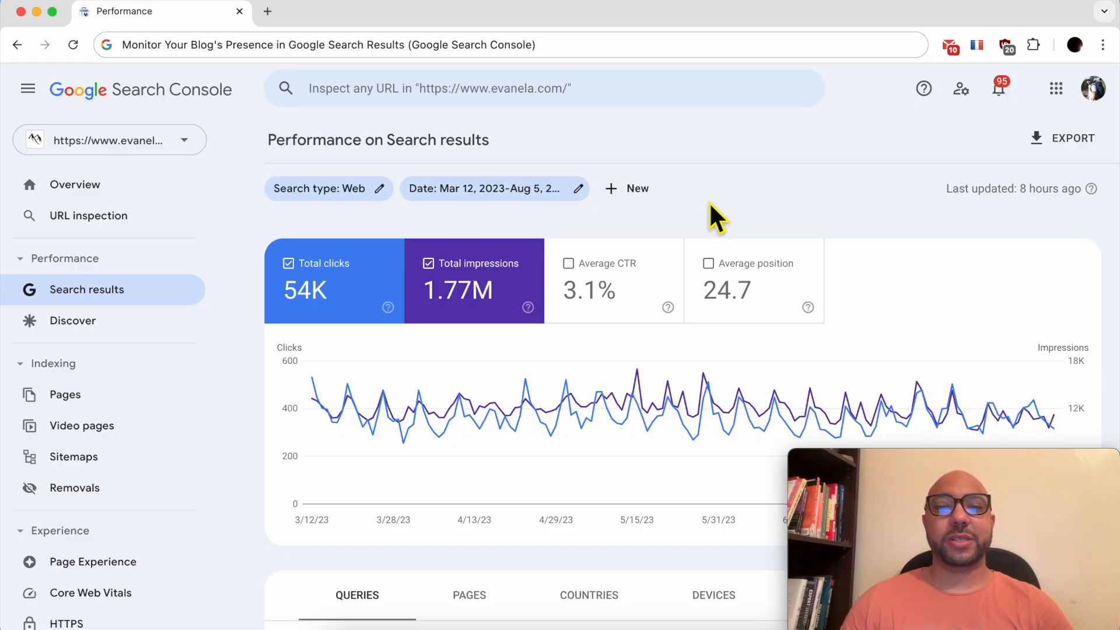
Scroll through the Top queries table in the Performance report.
{"action": "scroll", "coordinate": [570, 370], "scroll_direction": "down", "scroll_amount": 3}
{"action": "scroll", "coordinate": [430, 443], "scroll_direction": "down", "scroll_amount": 2}
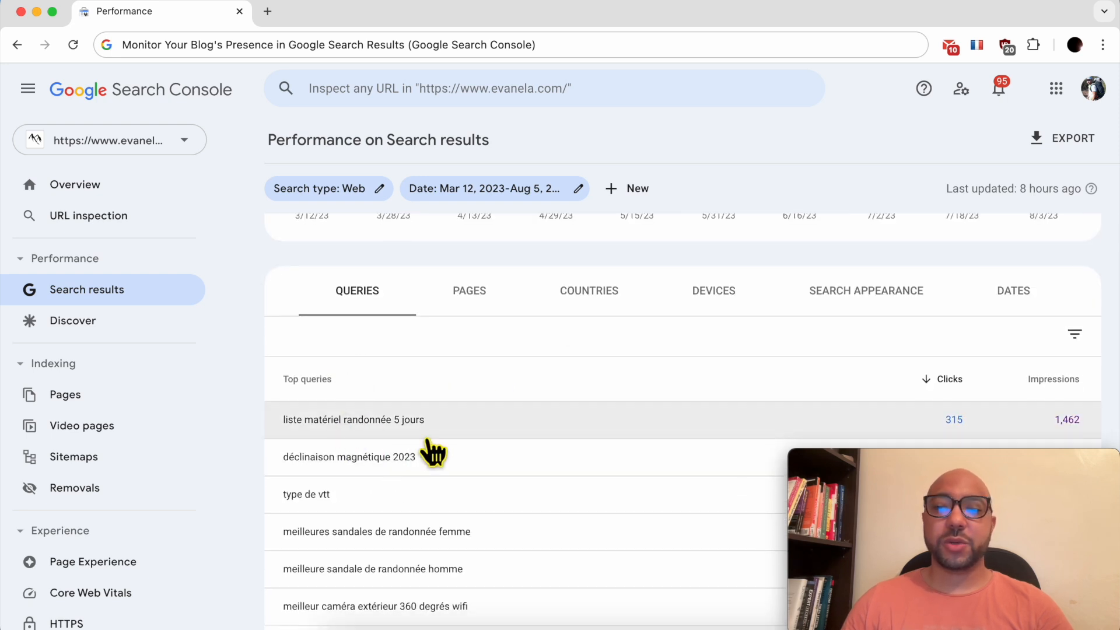
{"action": "scroll", "coordinate": [428, 450], "scroll_direction": "down", "scroll_amount": 1}
{"action": "scroll", "coordinate": [436, 527], "scroll_direction": "down", "scroll_amount": 3}
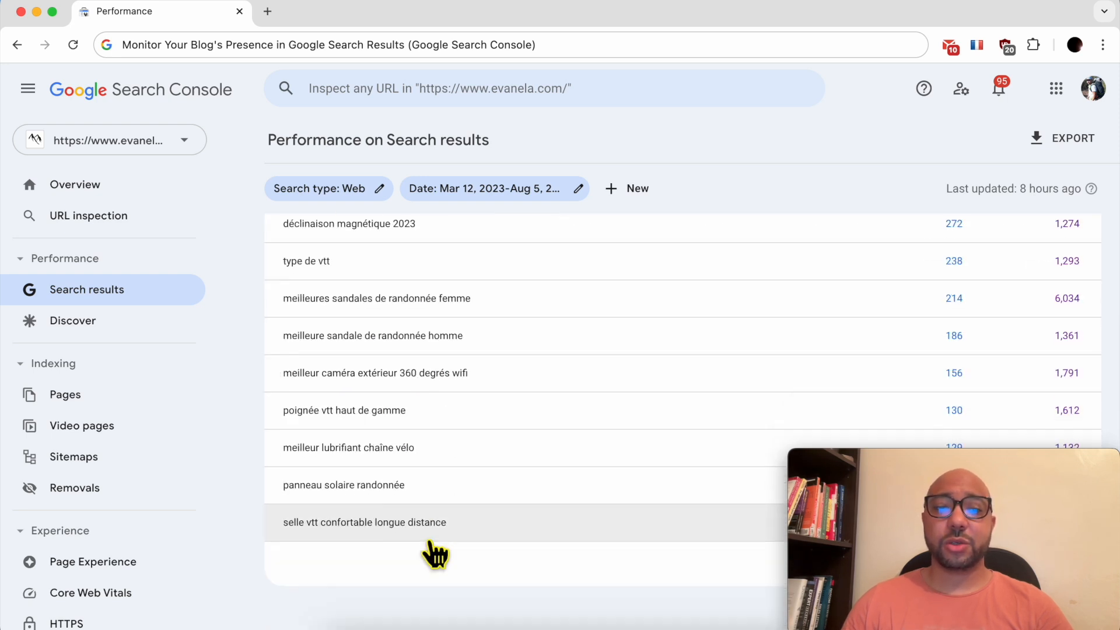
{"action": "scroll", "coordinate": [453, 425], "scroll_direction": "up", "scroll_amount": 3}
{"action": "scroll", "coordinate": [452, 423], "scroll_direction": "up", "scroll_amount": 2}
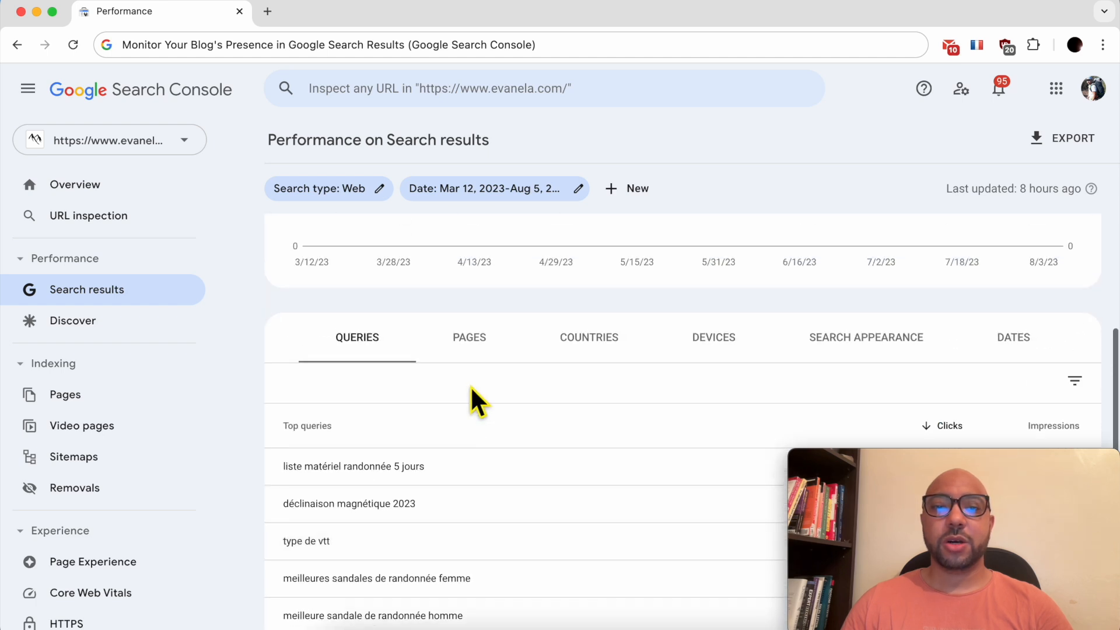
Break the performance report down by pages and review the table.
{"action": "left_click", "coordinate": [475, 344]}
{"action": "scroll", "coordinate": [516, 471], "scroll_direction": "down", "scroll_amount": 1}
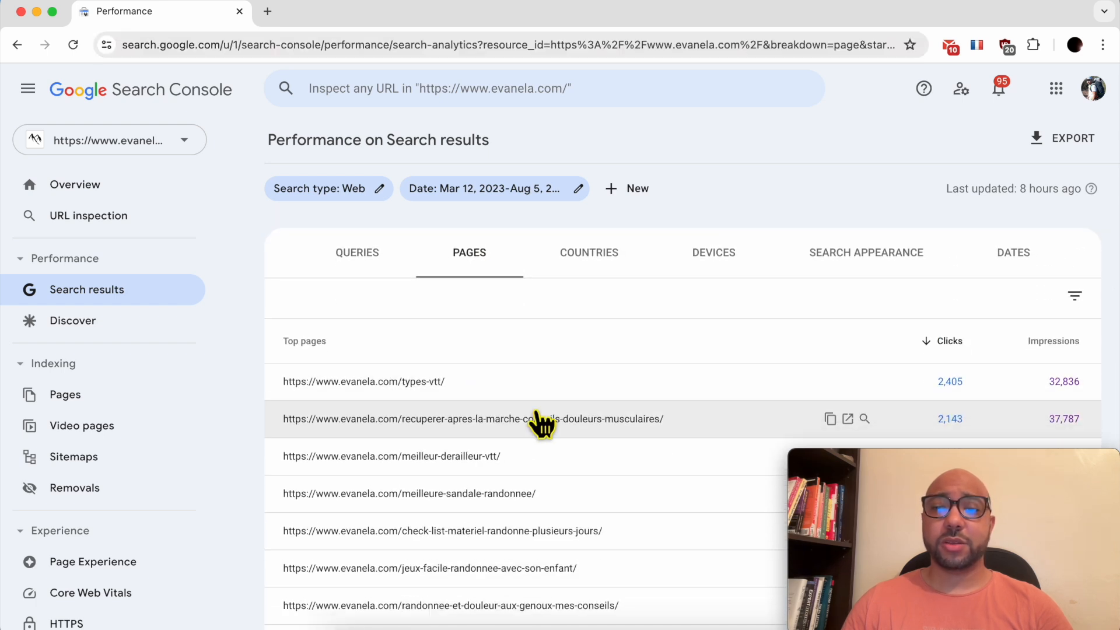
{"action": "scroll", "coordinate": [543, 429], "scroll_direction": "down", "scroll_amount": 3}
{"action": "scroll", "coordinate": [557, 397], "scroll_direction": "up", "scroll_amount": 3}
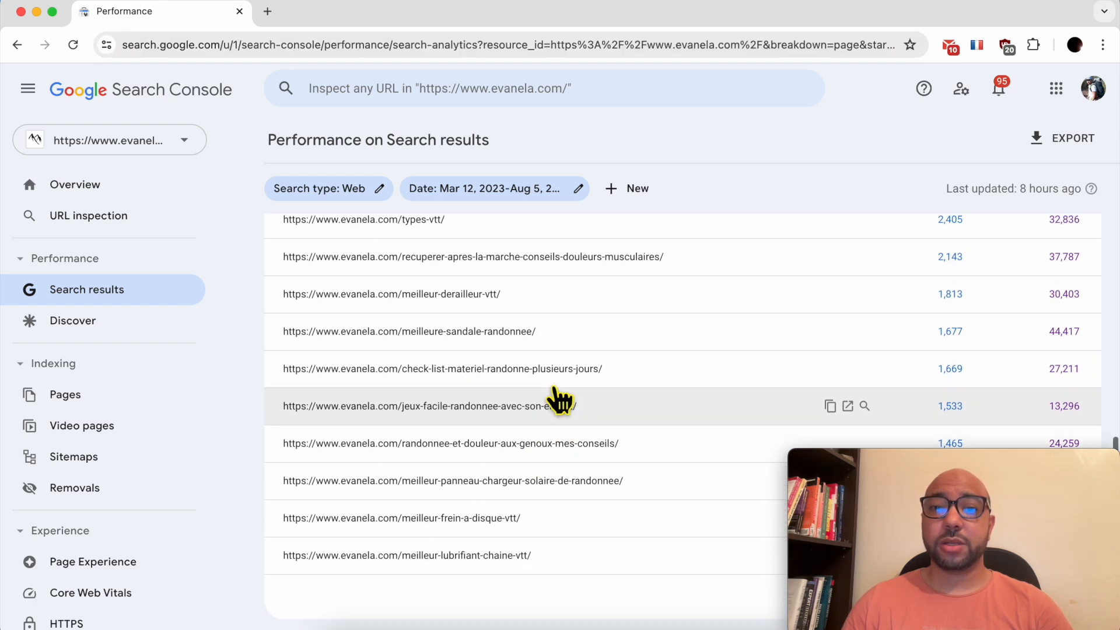
{"action": "scroll", "coordinate": [584, 406], "scroll_direction": "up", "scroll_amount": 3}
Break the performance report down by countries and review the table.
{"action": "left_click", "coordinate": [604, 423]}
{"action": "scroll", "coordinate": [619, 435], "scroll_direction": "down", "scroll_amount": 2}
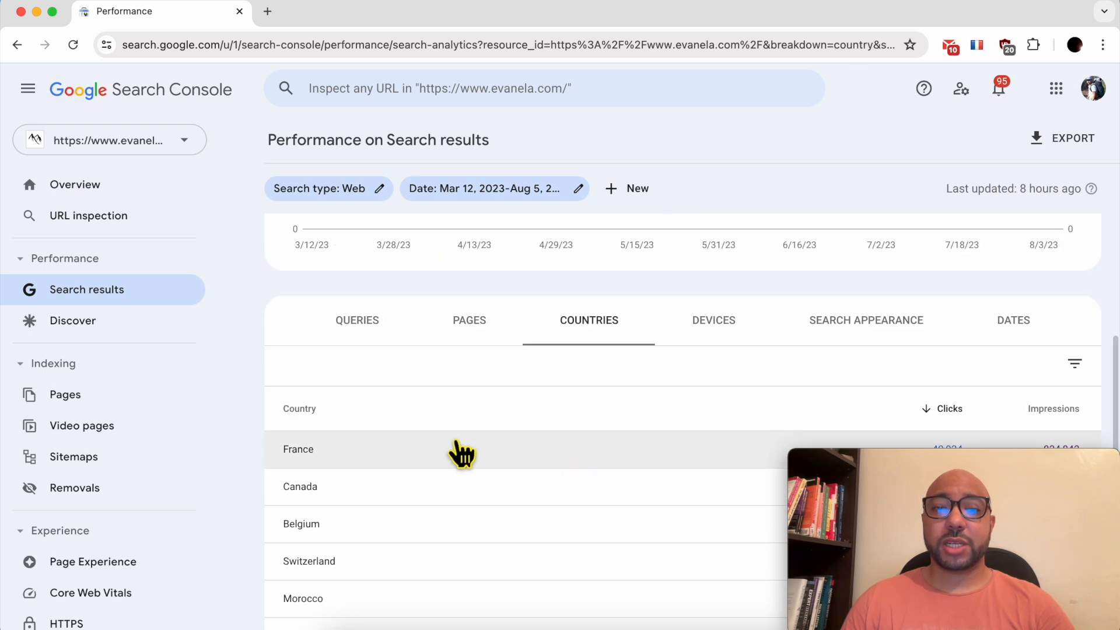
{"action": "scroll", "coordinate": [431, 464], "scroll_direction": "down", "scroll_amount": 3}
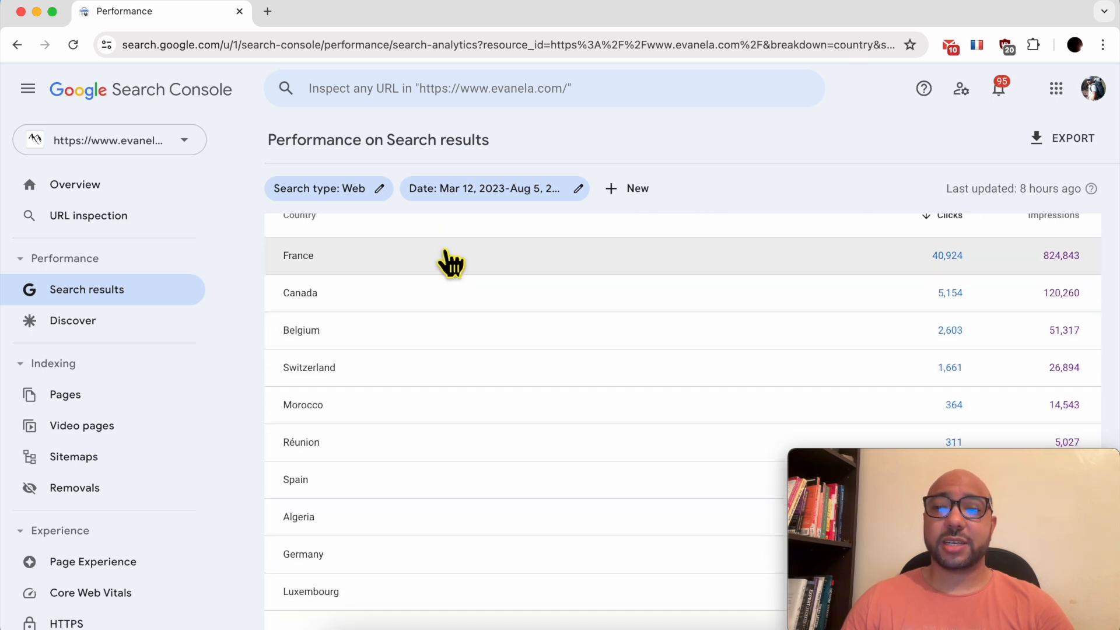
{"action": "scroll", "coordinate": [453, 280], "scroll_direction": "up", "scroll_amount": 1}
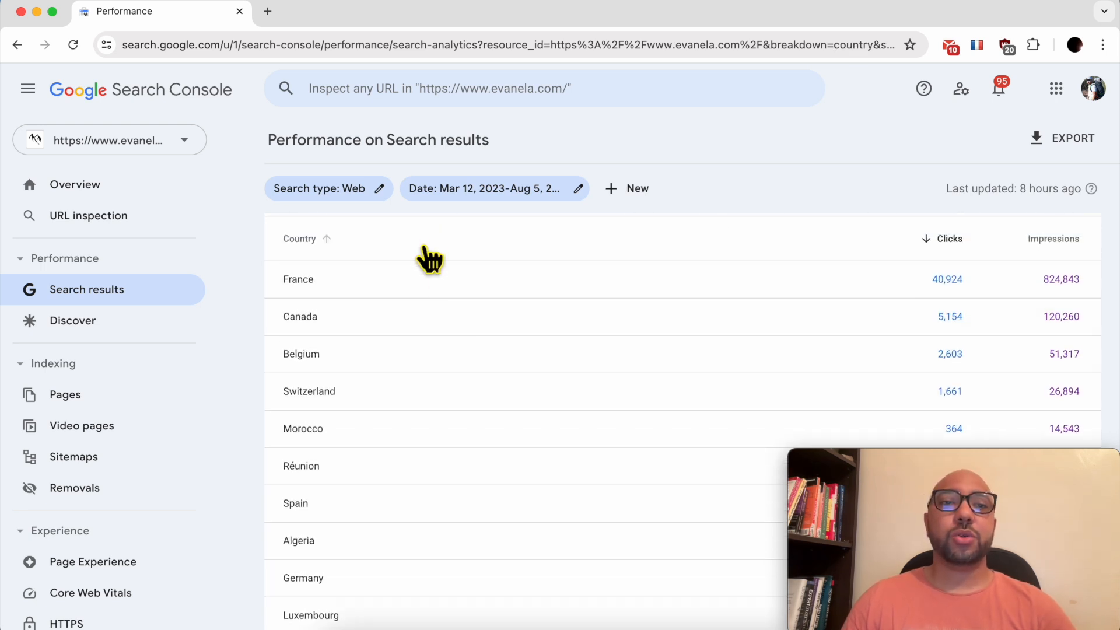
{"action": "scroll", "coordinate": [431, 260], "scroll_direction": "up", "scroll_amount": 5}
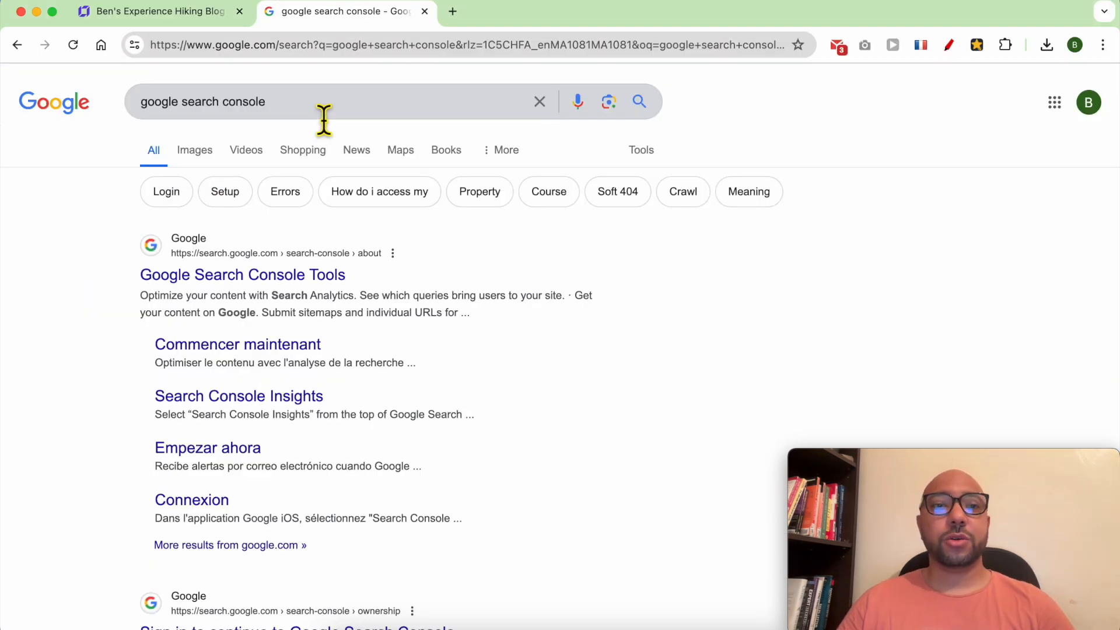
Open Google Search Console from the search results and choose Add property from the property list.
{"action": "triple_click", "coordinate": [260, 111]}
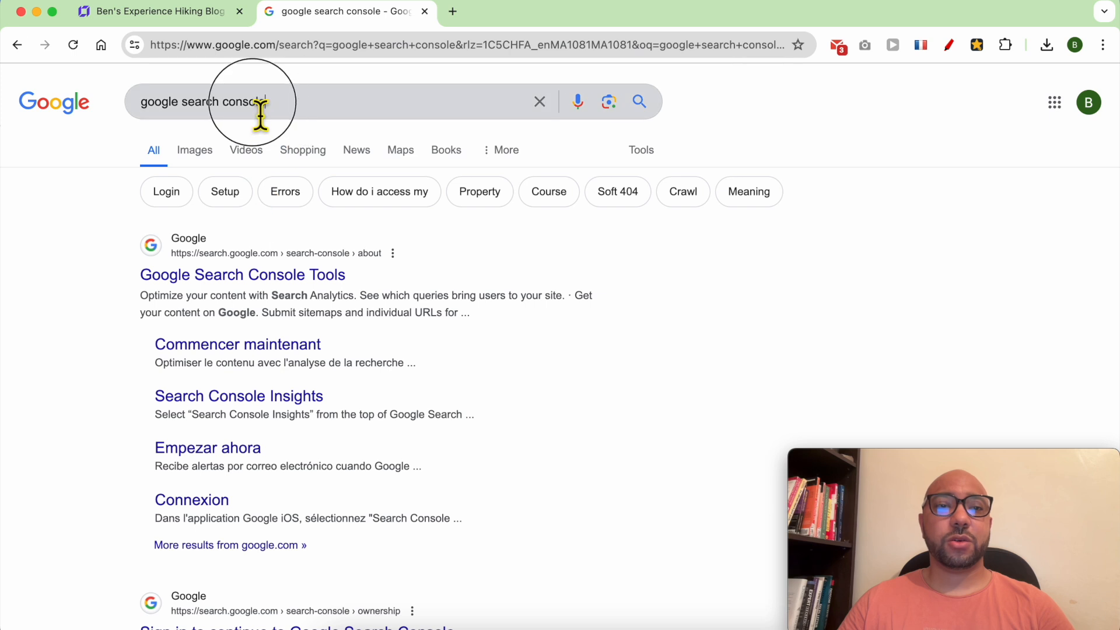
{"action": "left_click", "coordinate": [243, 275]}
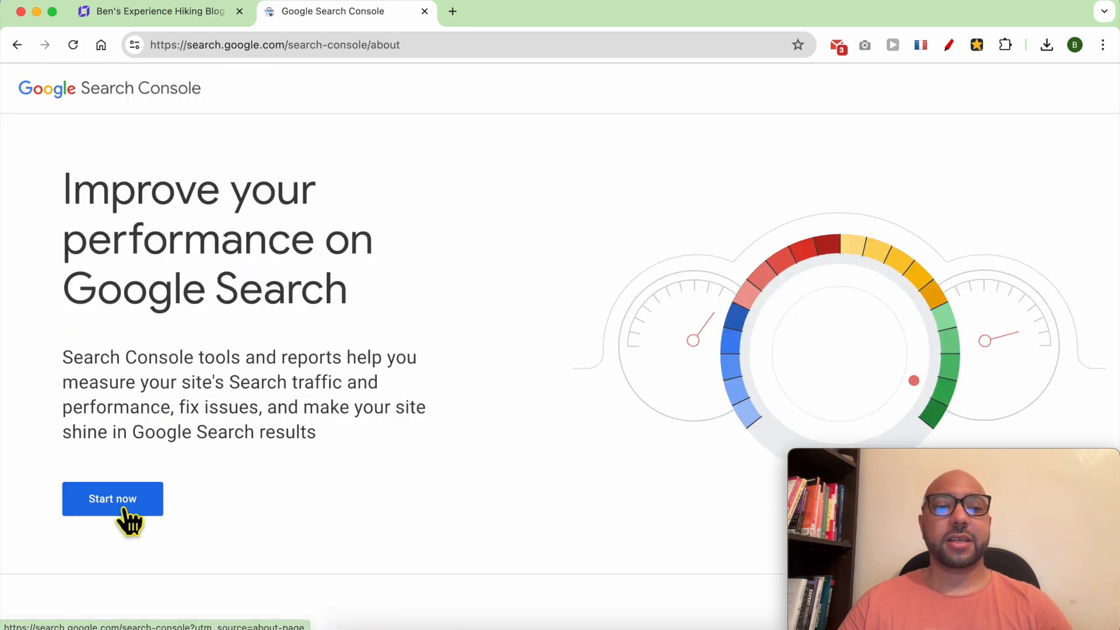
{"action": "left_click", "coordinate": [142, 498]}
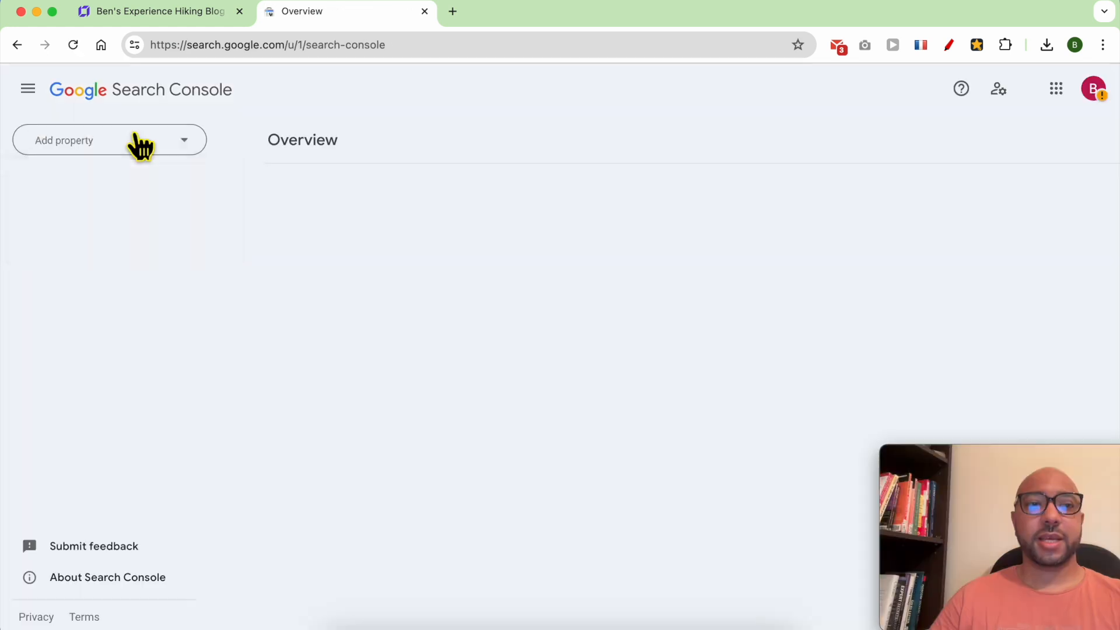
{"action": "left_click", "coordinate": [138, 140]}
{"action": "left_click", "coordinate": [127, 234]}
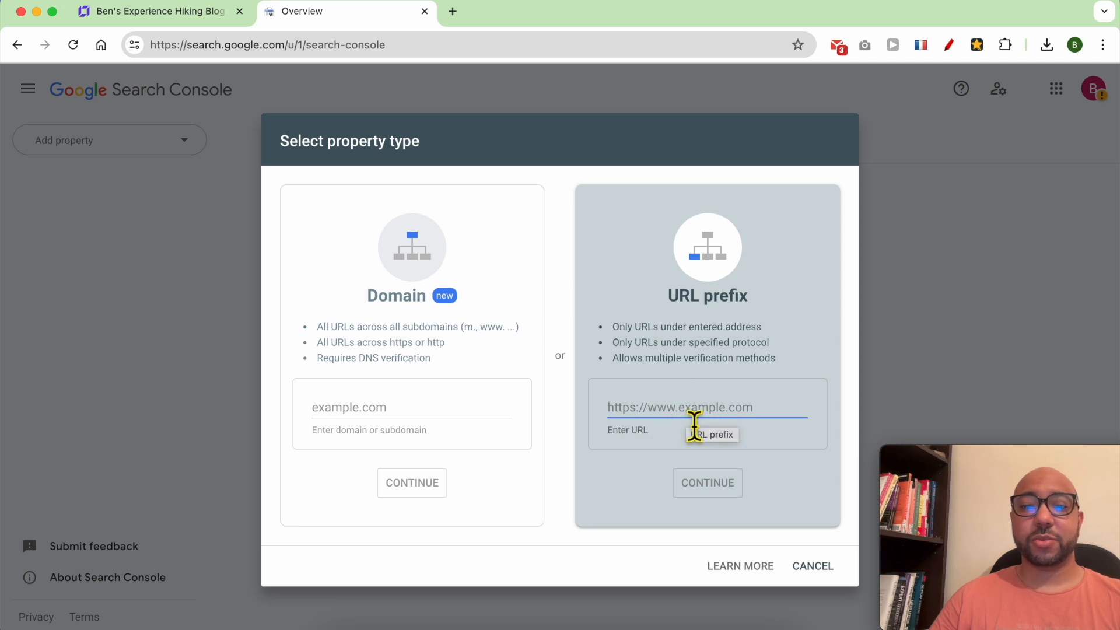
Open the live site from the builder and copy its web address.
{"action": "left_click", "coordinate": [178, 14]}
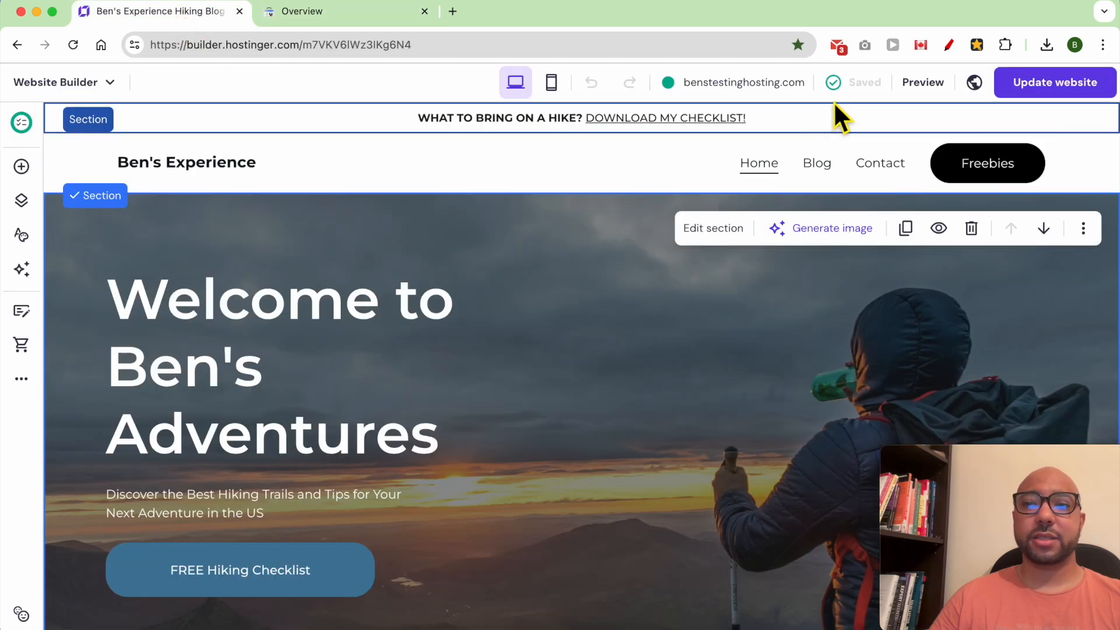
{"action": "mouse_move", "coordinate": [768, 111]}
{"action": "left_click", "coordinate": [676, 126]}
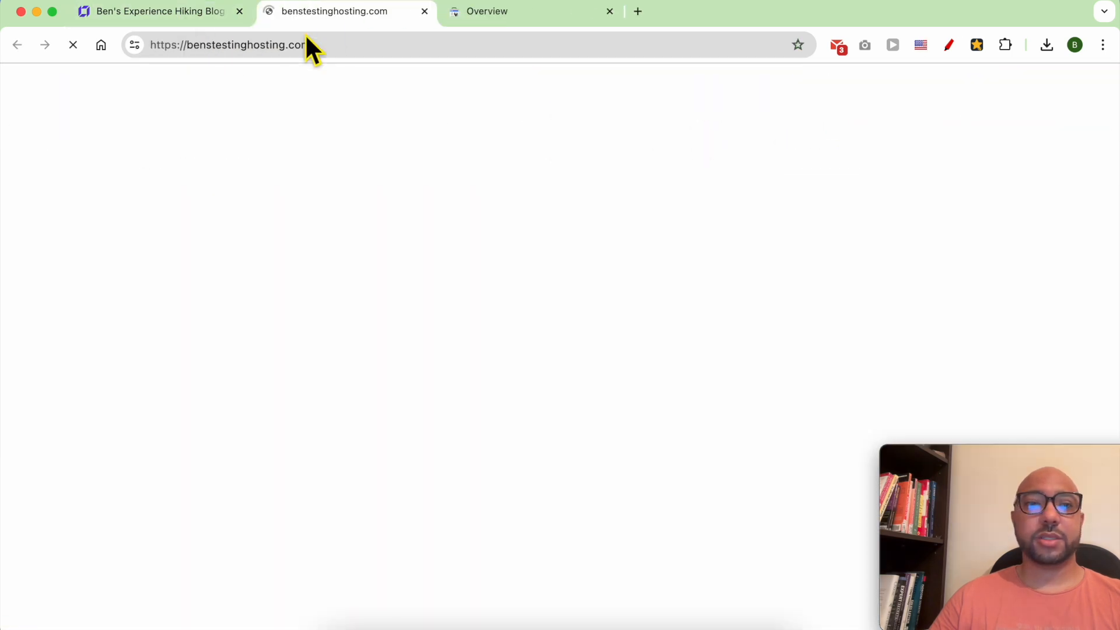
{"action": "right_click", "coordinate": [302, 54]}
{"action": "left_click", "coordinate": [336, 169]}
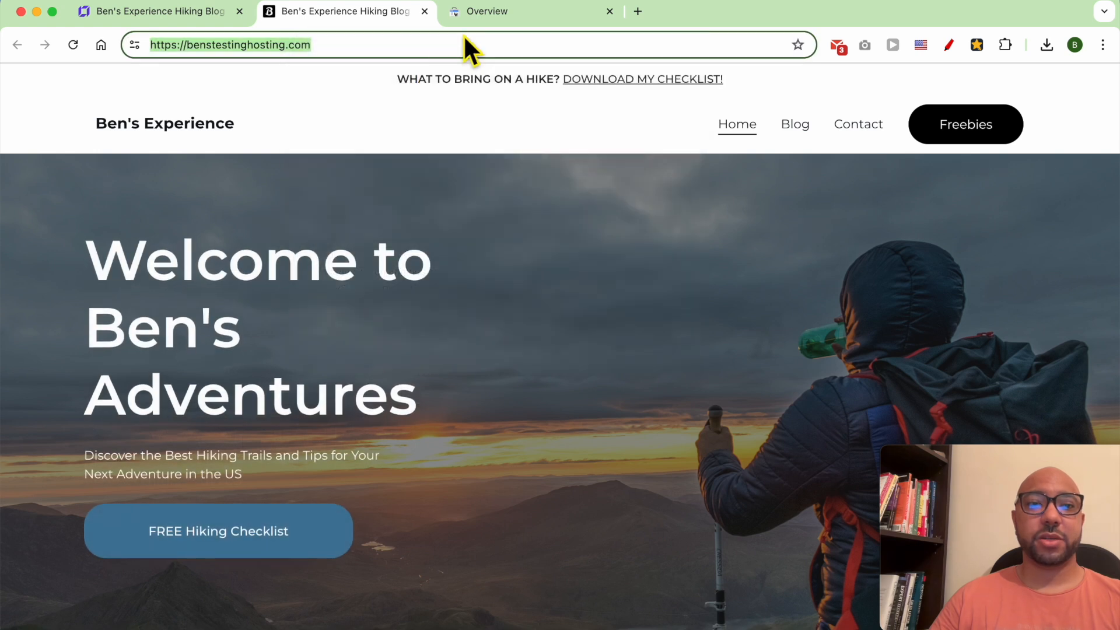
Paste the site address as a URL-prefix property and continue.
{"action": "left_click", "coordinate": [508, 11]}
{"action": "right_click", "coordinate": [713, 425]}
{"action": "left_click", "coordinate": [738, 413]}
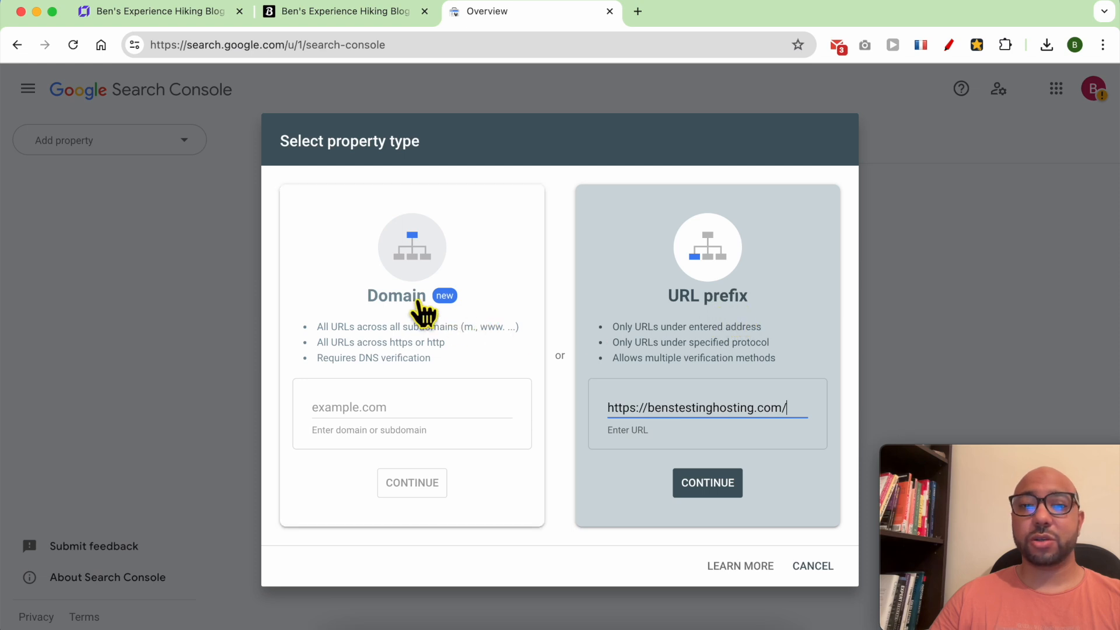
{"action": "left_click", "coordinate": [716, 496]}
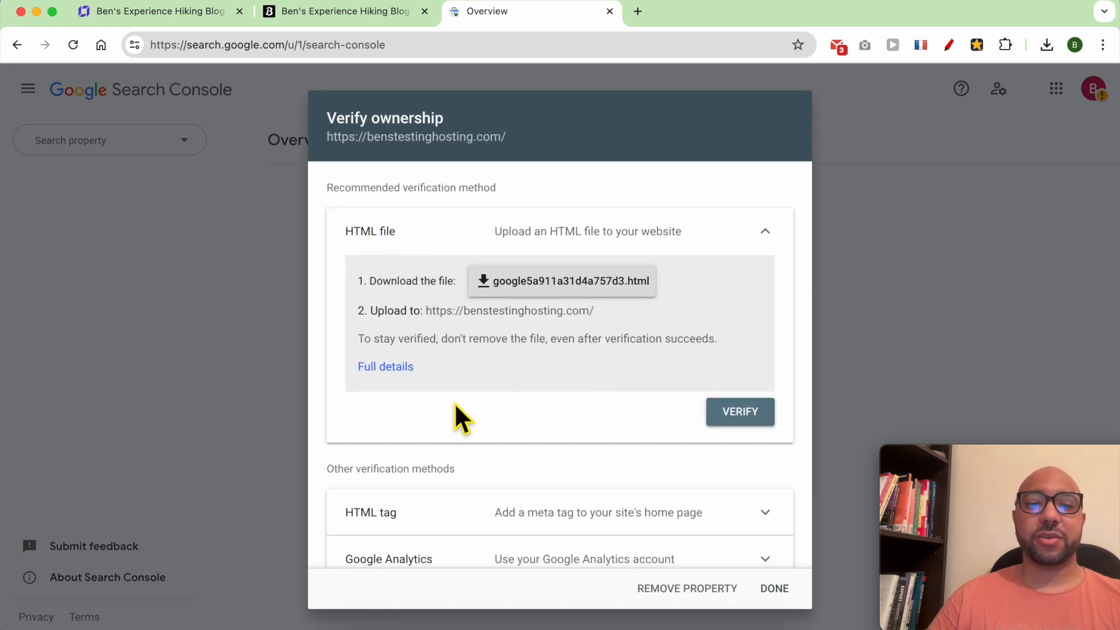
Copy the HTML tag verification meta tag and return to the website builder.
{"action": "scroll", "coordinate": [441, 376], "scroll_direction": "down", "scroll_amount": 3}
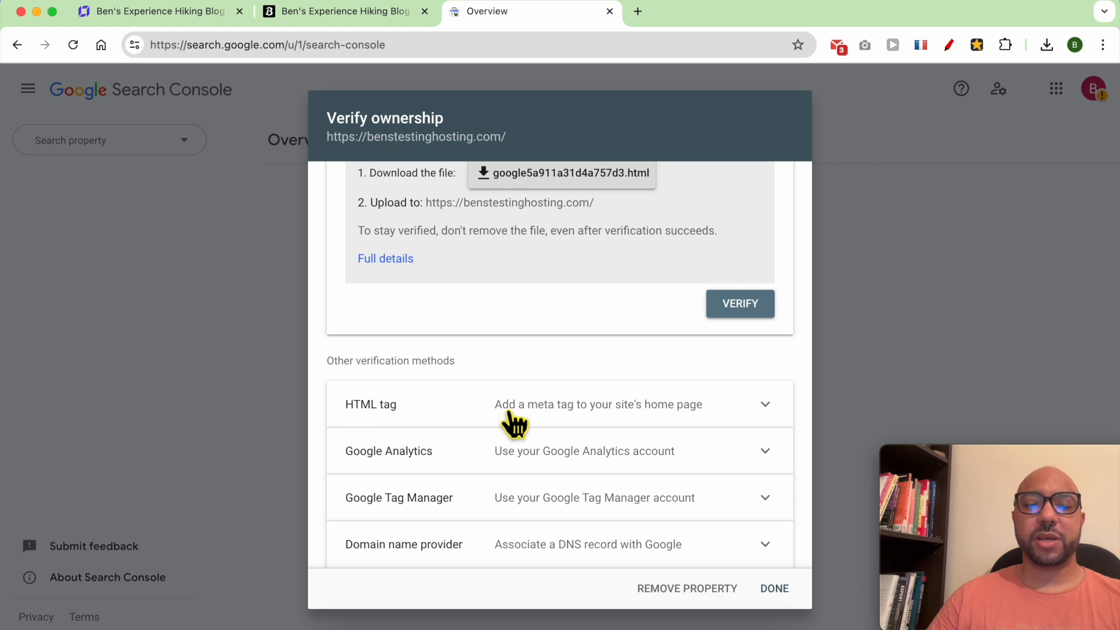
{"action": "left_click", "coordinate": [507, 415]}
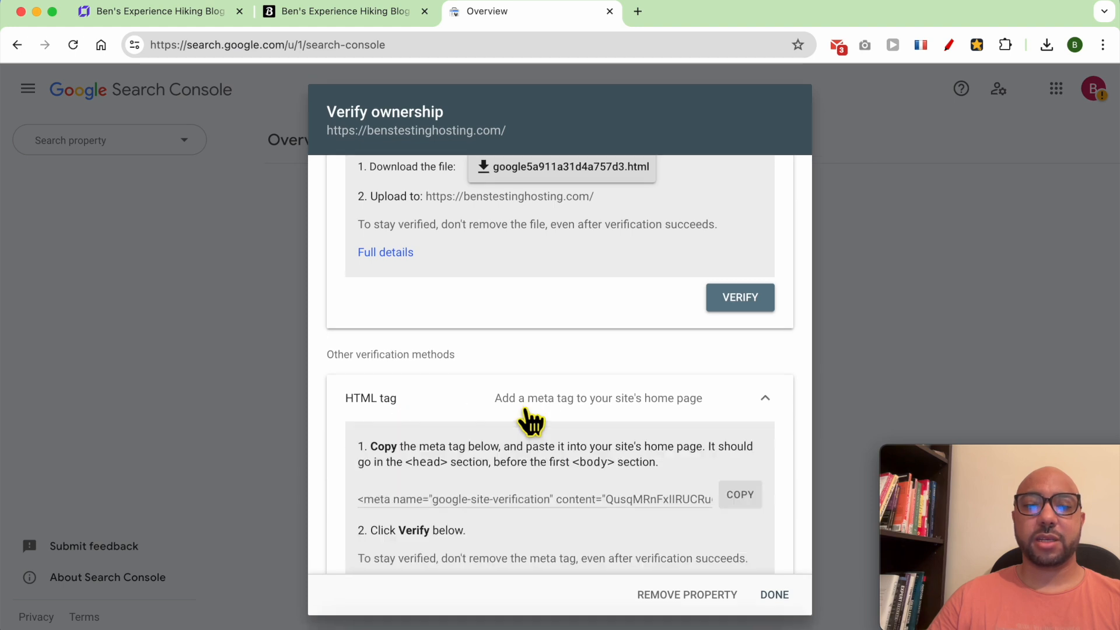
{"action": "left_click", "coordinate": [740, 495]}
{"action": "left_click", "coordinate": [174, 14]}
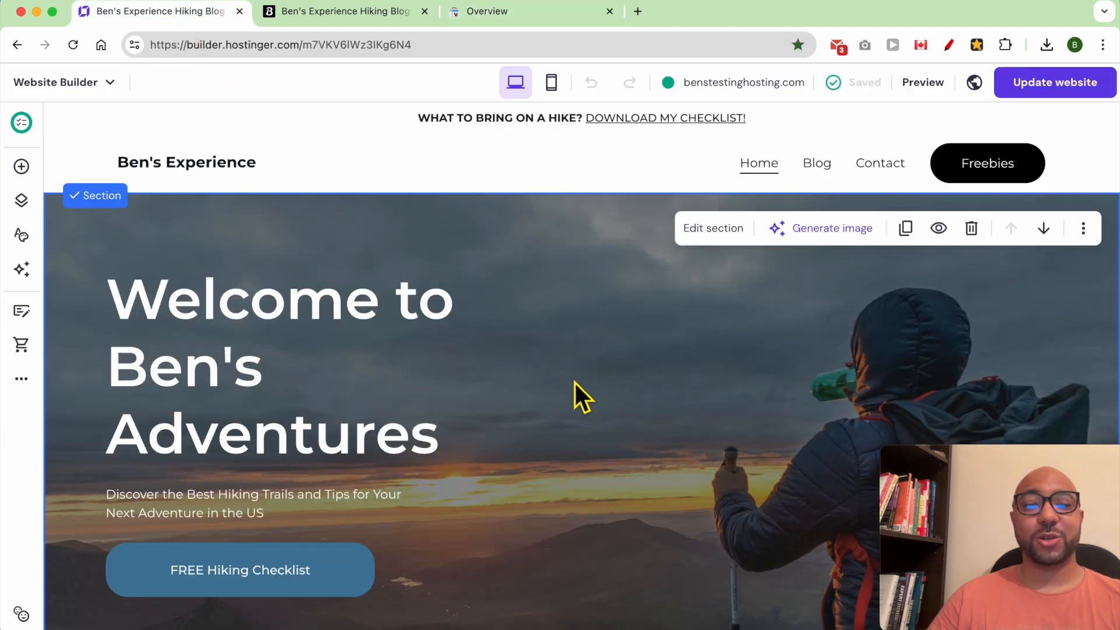
Paste the Google verification meta tag into Integrations custom code and save changes.
{"action": "left_click", "coordinate": [21, 380]}
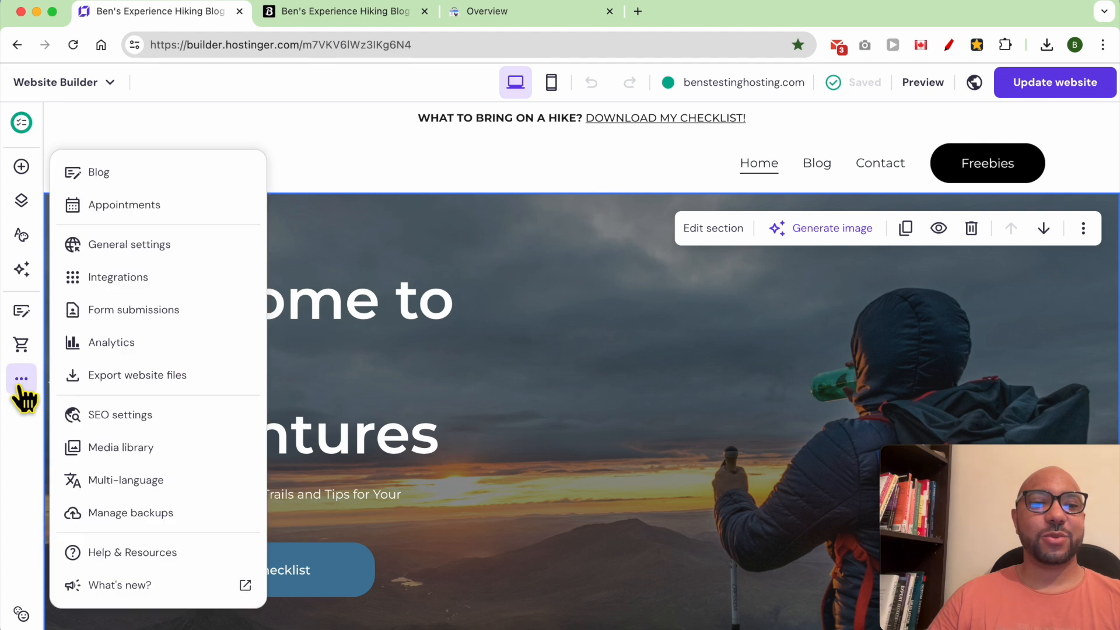
{"action": "left_click", "coordinate": [175, 279]}
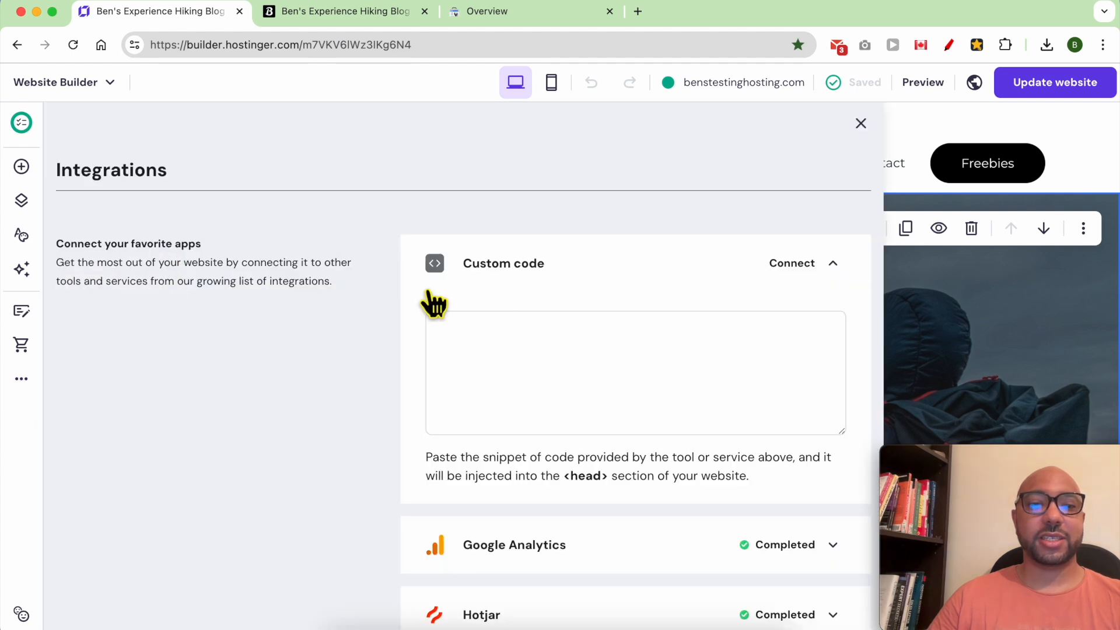
{"action": "right_click", "coordinate": [495, 375]}
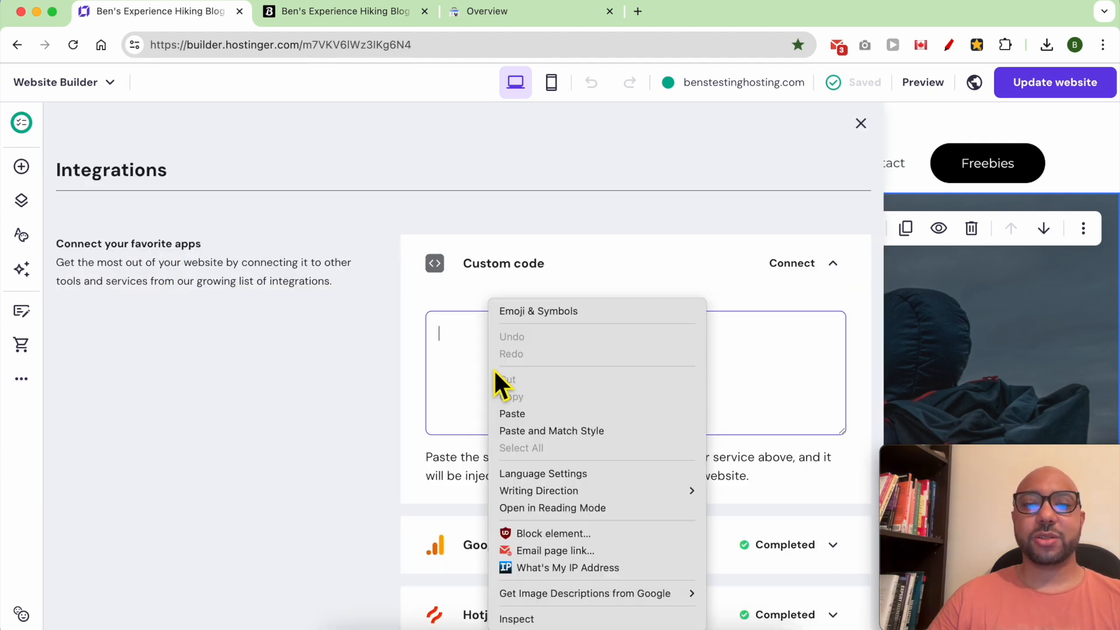
{"action": "left_click", "coordinate": [513, 412]}
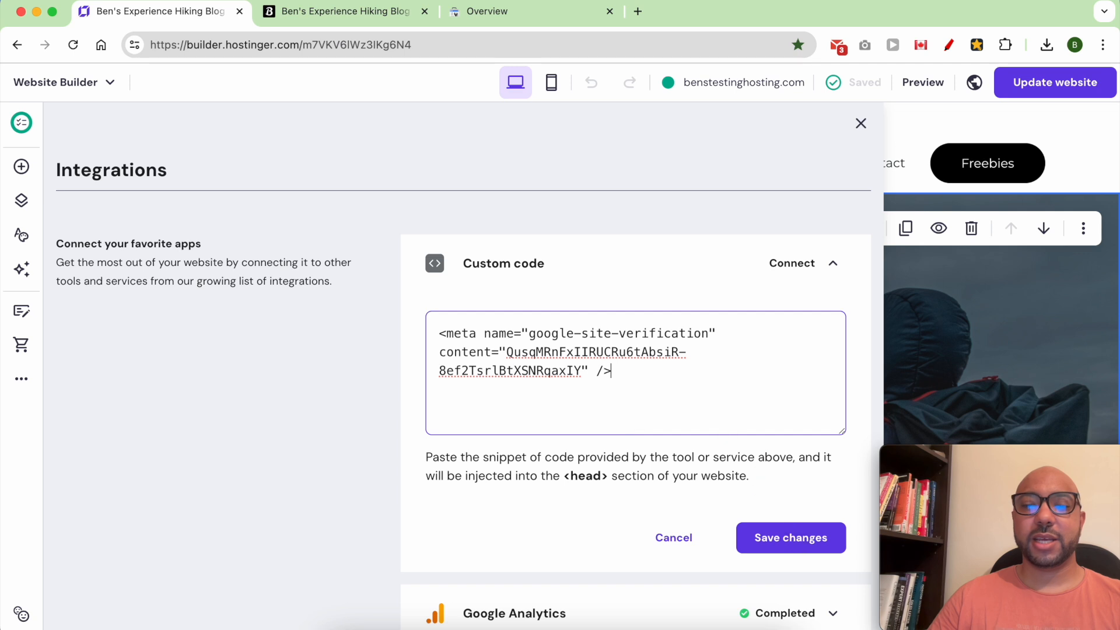
{"action": "left_click", "coordinate": [788, 549]}
{"action": "mouse_move", "coordinate": [857, 97]}
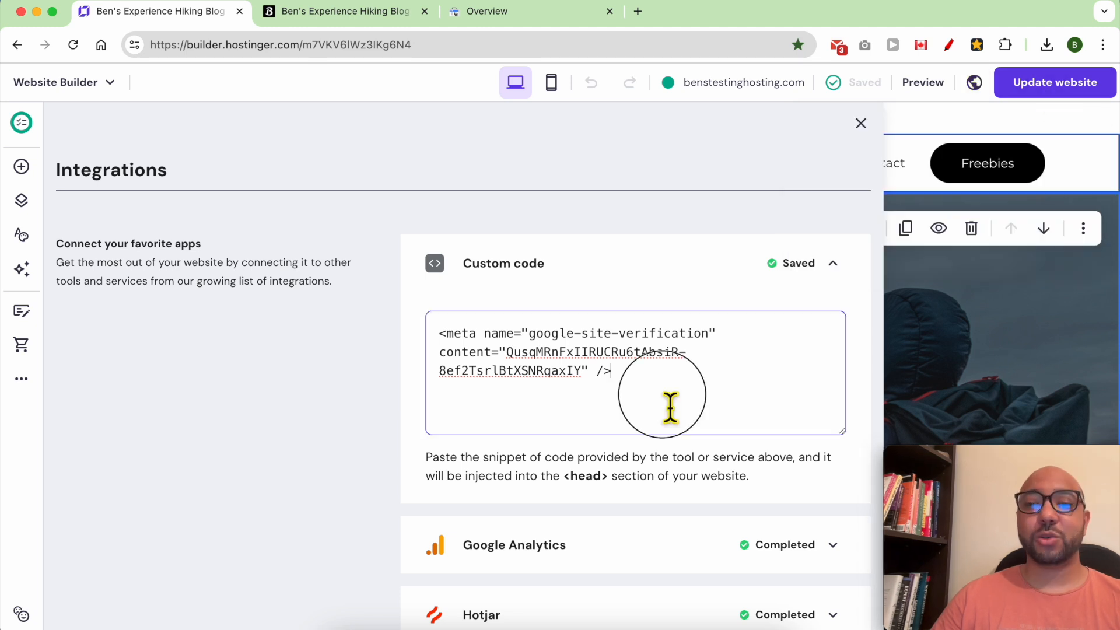
{"action": "left_click_drag", "start_coordinate": [671, 405], "coordinate": [379, 297]}
{"action": "left_click", "coordinate": [488, 11]}
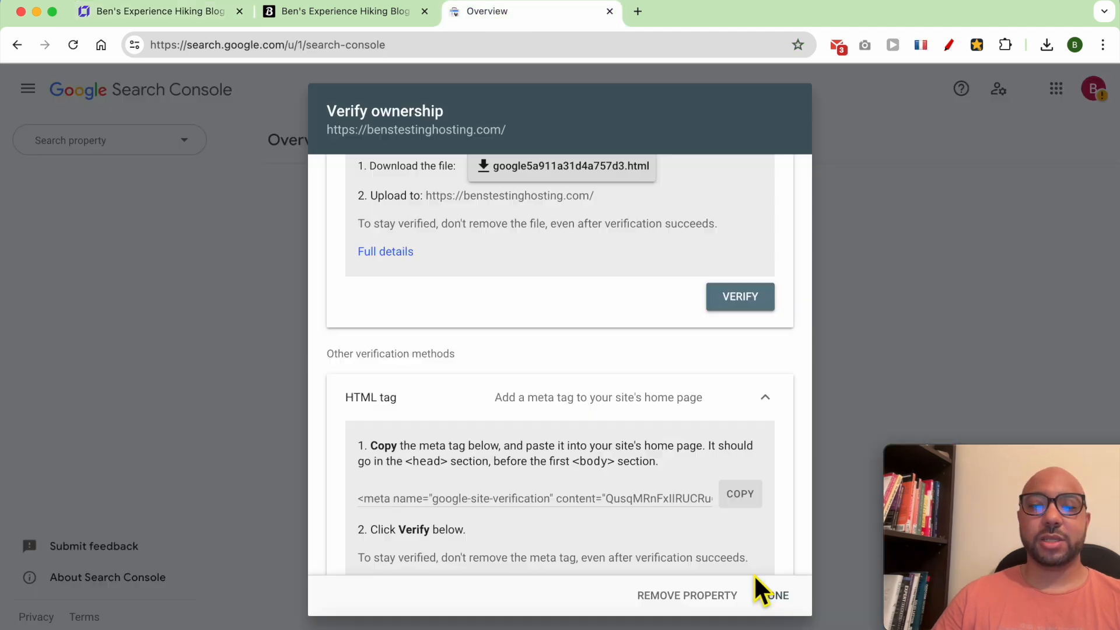
Verify ownership with the HTML tag method, then go to the verified property.
{"action": "scroll", "coordinate": [720, 396], "scroll_direction": "down", "scroll_amount": 3}
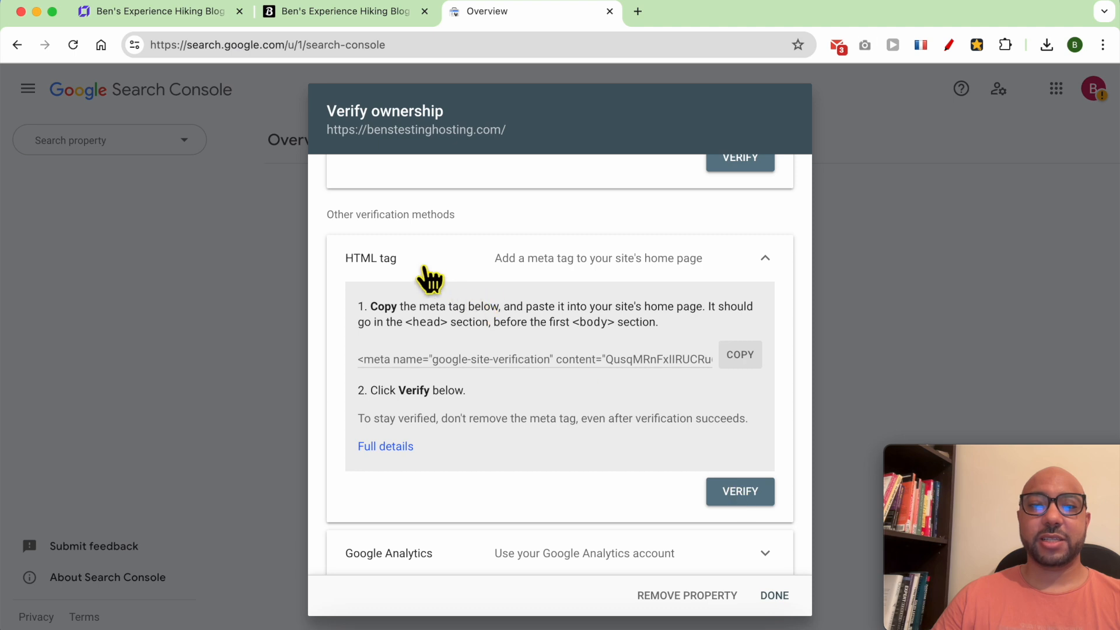
{"action": "left_click", "coordinate": [750, 497]}
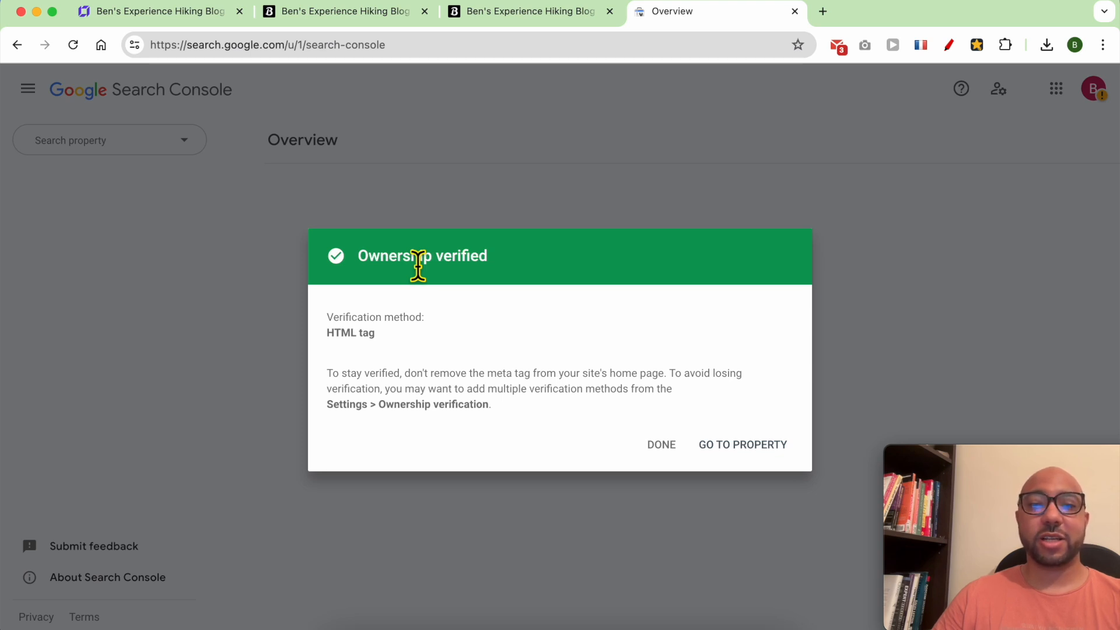
{"action": "triple_click", "coordinate": [398, 267]}
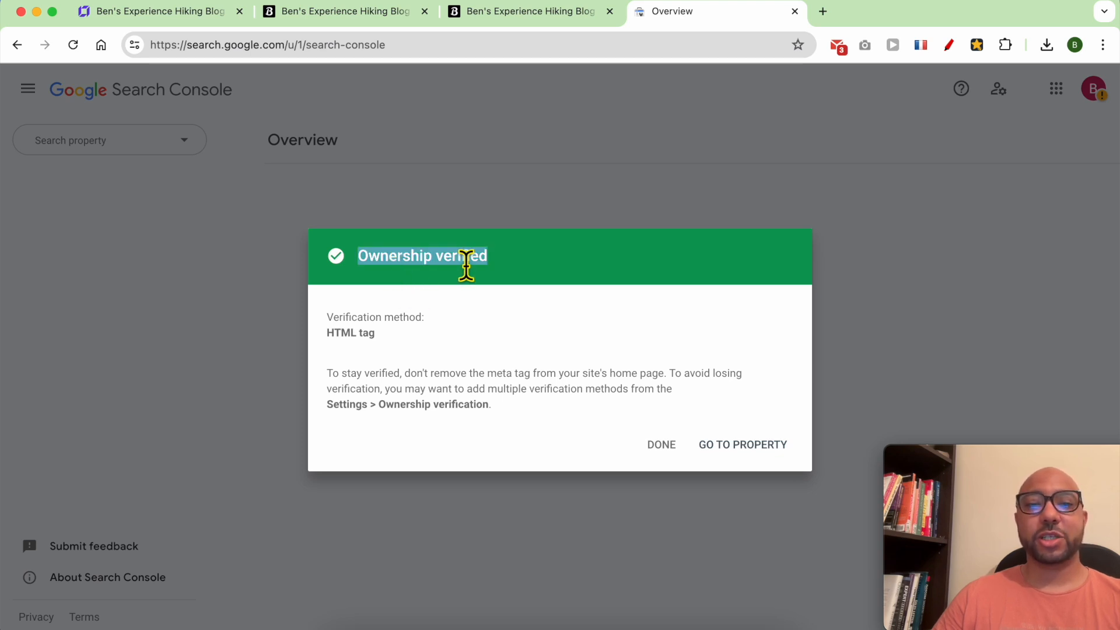
{"action": "left_click", "coordinate": [740, 448]}
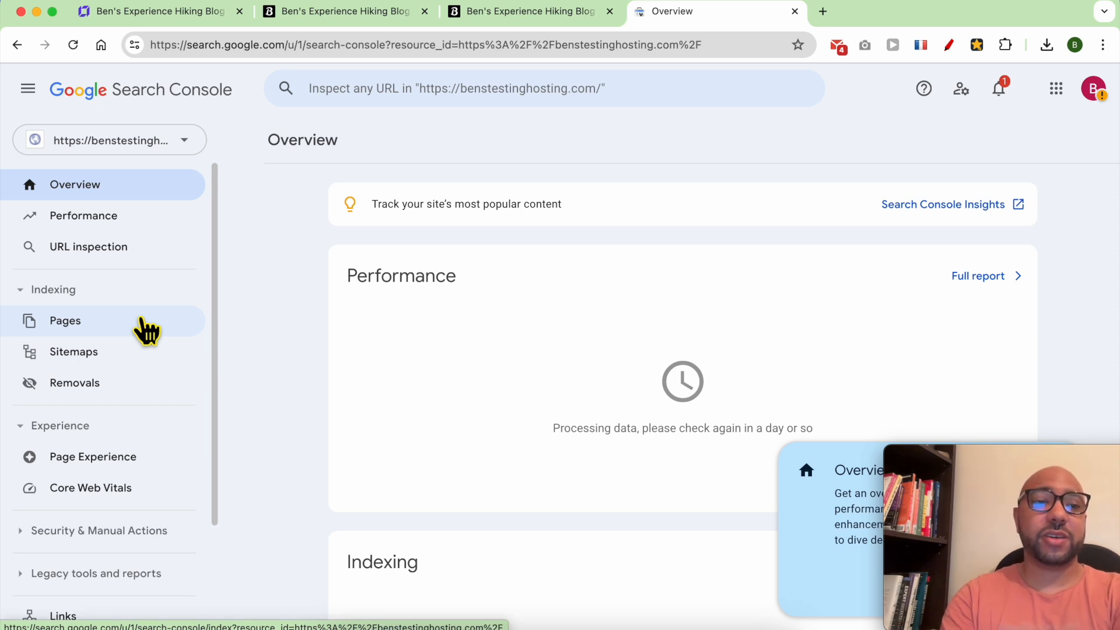
Open Sitemaps in Search Console, then load the live site's sitemap.xml to view its page URLs.
{"action": "left_click", "coordinate": [107, 350]}
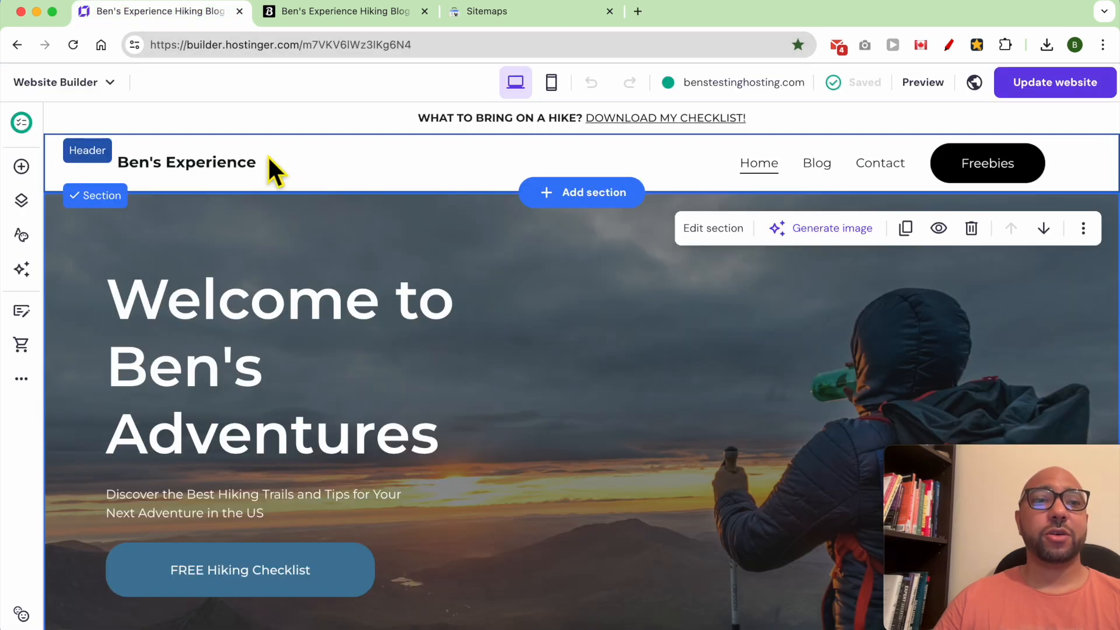
{"action": "left_click", "coordinate": [376, 14]}
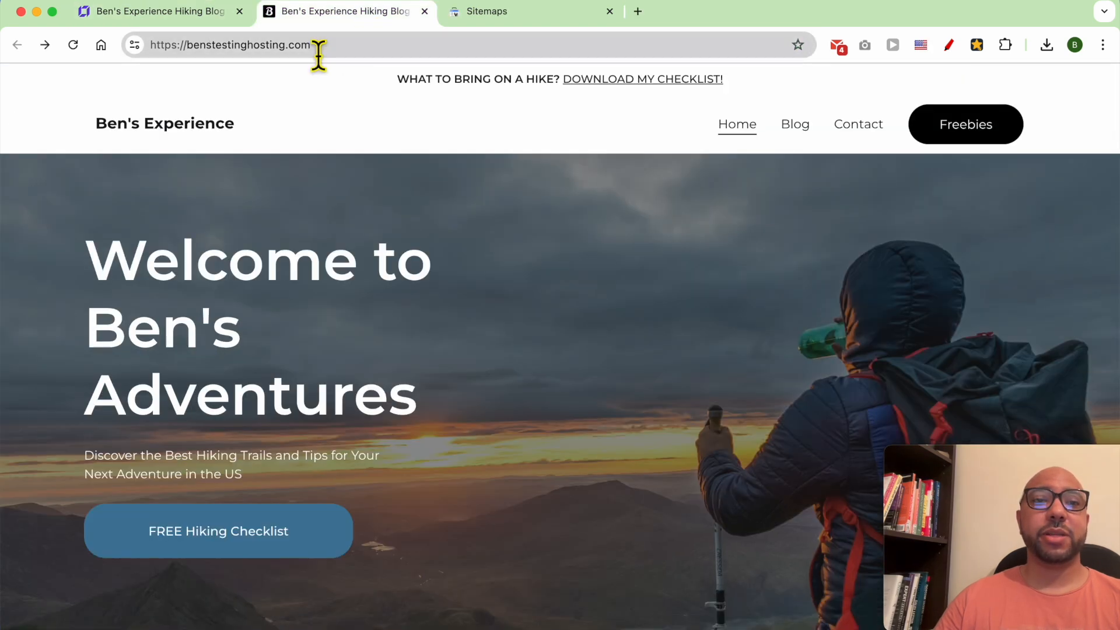
{"action": "left_click", "coordinate": [369, 47]}
{"action": "type", "text": "sitemap."}
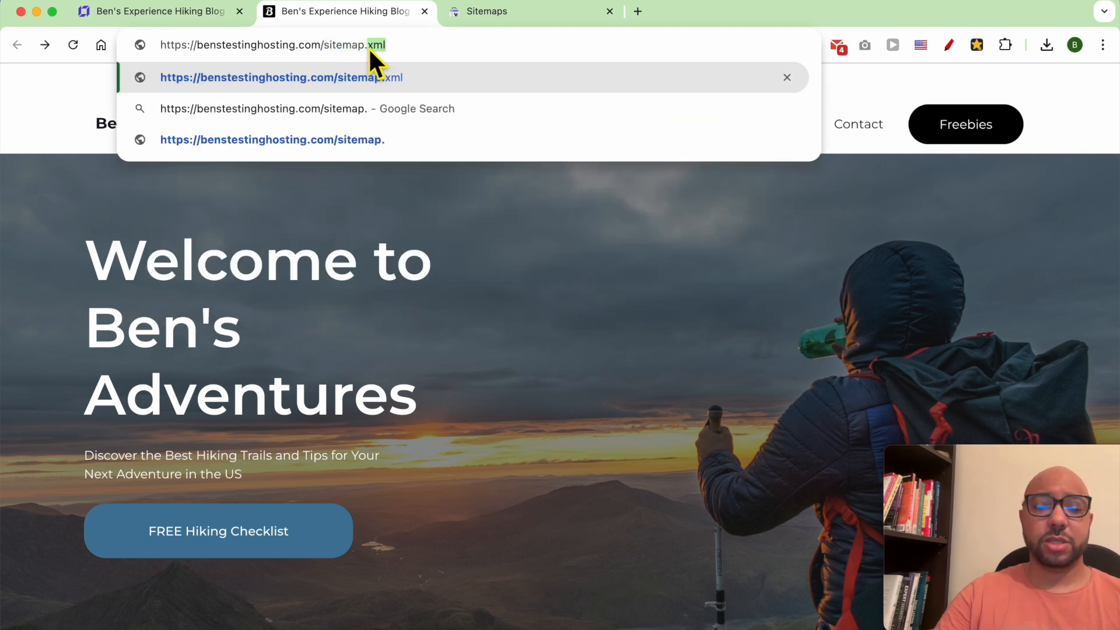
{"action": "type", "text": "xml"}
{"action": "key", "text": "Return"}
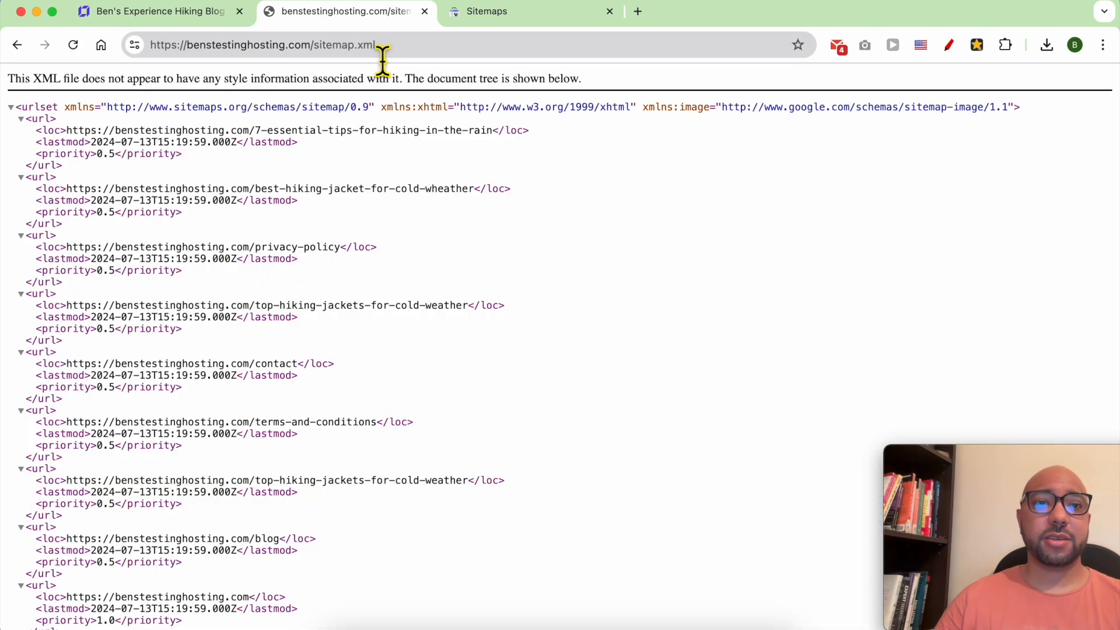
{"action": "left_click_drag", "start_coordinate": [286, 169], "coordinate": [363, 531]}
{"action": "left_click", "coordinate": [487, 403]}
{"action": "scroll", "coordinate": [397, 373], "scroll_direction": "down", "scroll_amount": 1}
Submit sitemap.xml for benstestinghosting.com and dismiss the success message.
{"action": "left_click", "coordinate": [487, 11]}
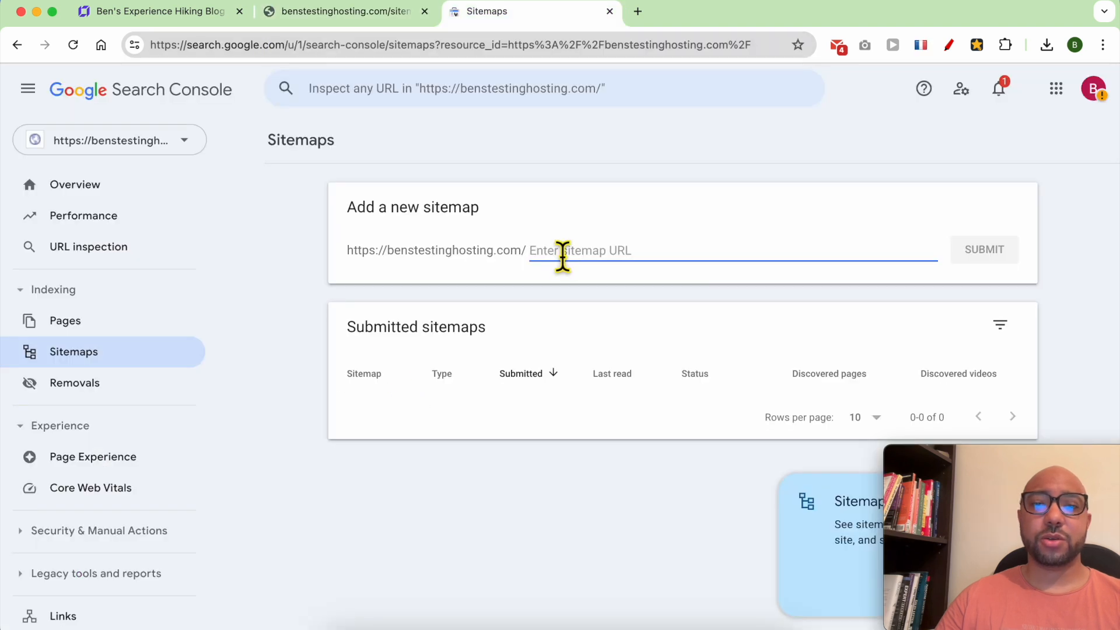
{"action": "type", "text": "sitemap.xml"}
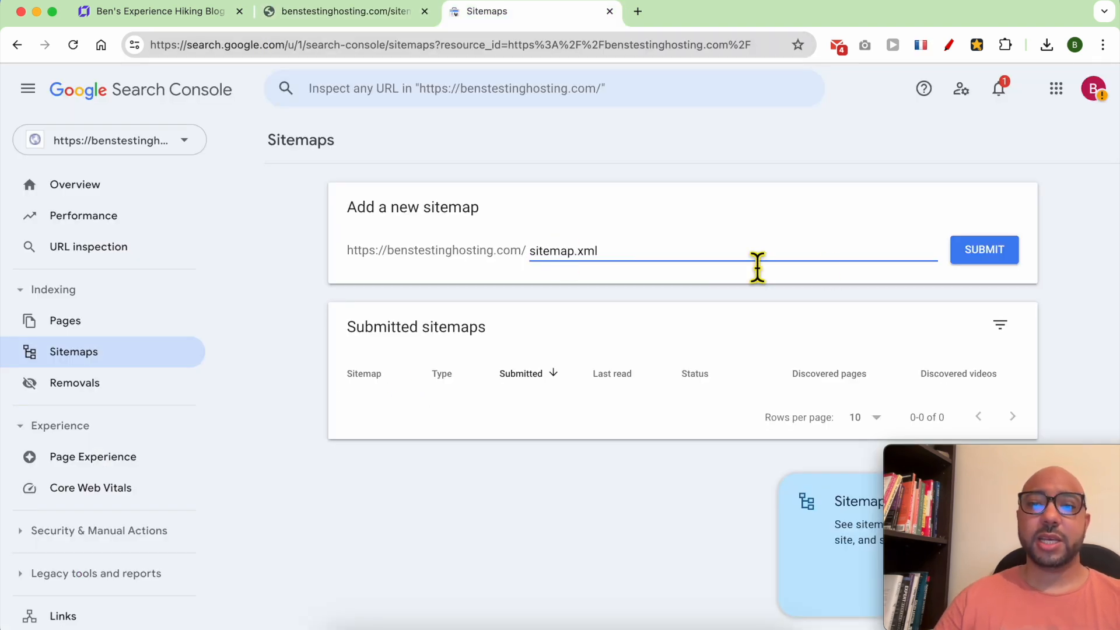
{"action": "left_click", "coordinate": [985, 257]}
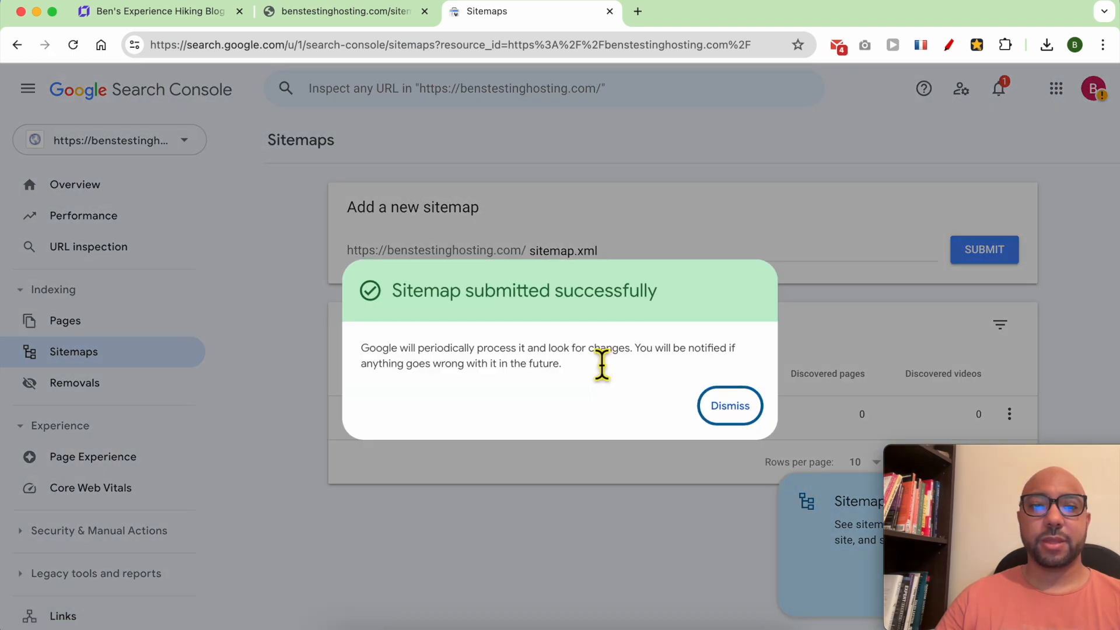
{"action": "left_click", "coordinate": [728, 409]}
Glance at the website builder, then return to Search Console and open the Performance report.
{"action": "left_click", "coordinate": [224, 23]}
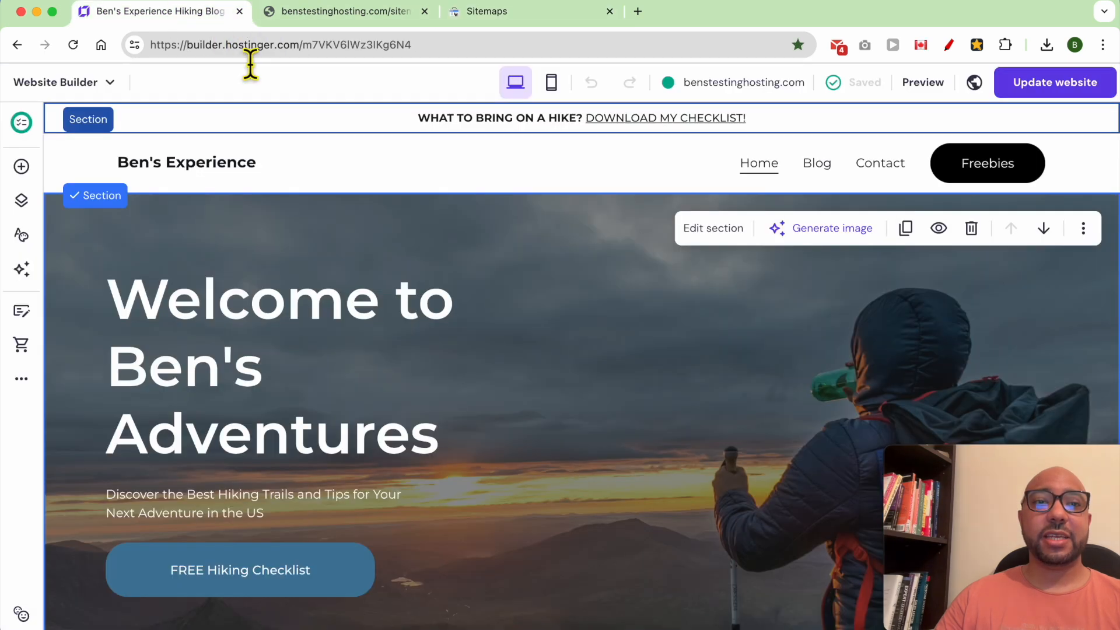
{"action": "left_click", "coordinate": [486, 11]}
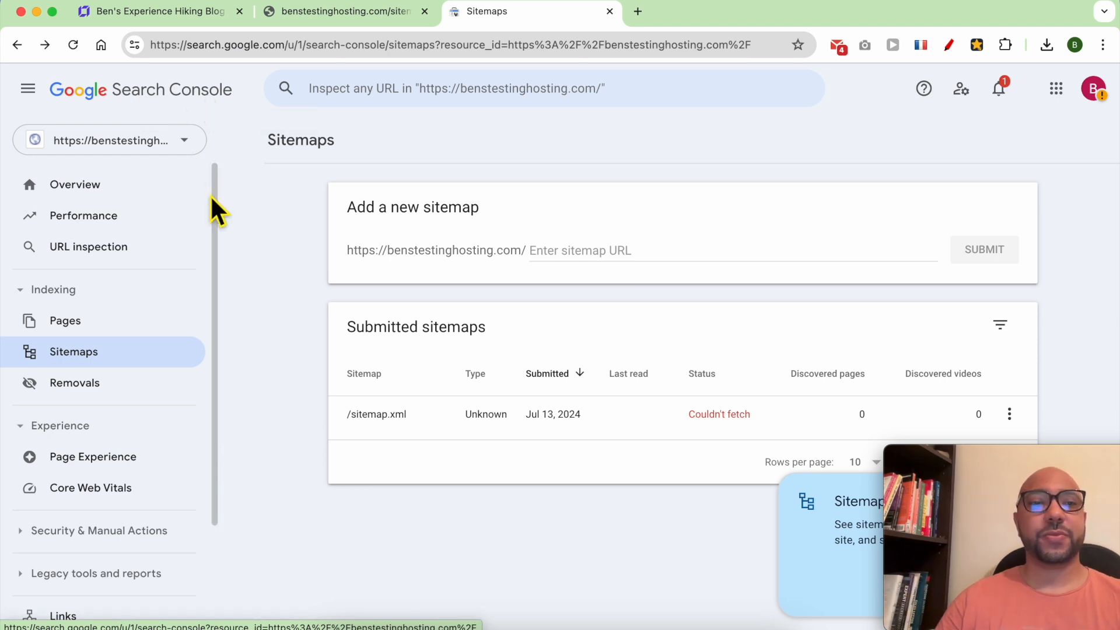
{"action": "left_click", "coordinate": [138, 228]}
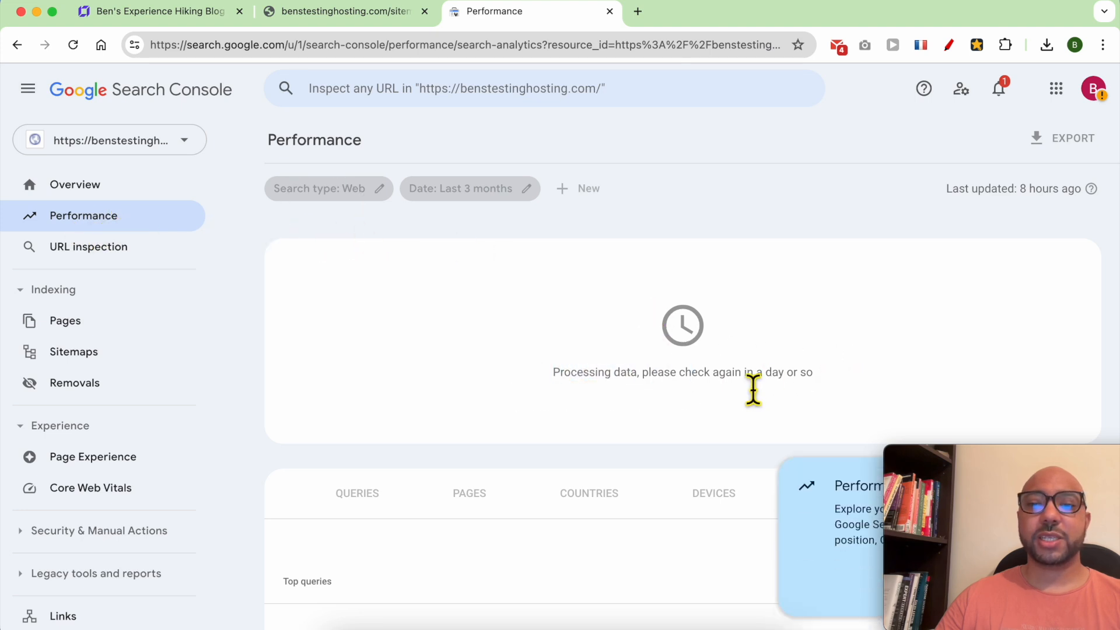
Browse the example property's Queries, Pages and Countries breakdowns (54K clicks, 1.77M impressions).
{"action": "scroll", "coordinate": [526, 403], "scroll_direction": "down", "scroll_amount": 4}
{"action": "scroll", "coordinate": [581, 431], "scroll_direction": "up", "scroll_amount": 4}
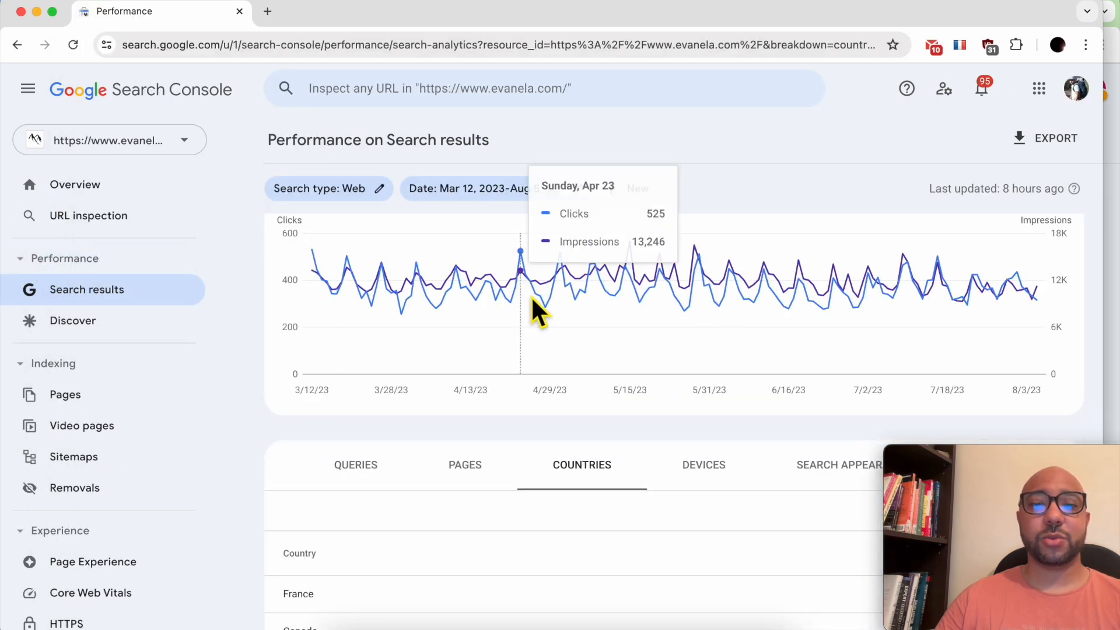
{"action": "scroll", "coordinate": [537, 312], "scroll_direction": "up", "scroll_amount": 2}
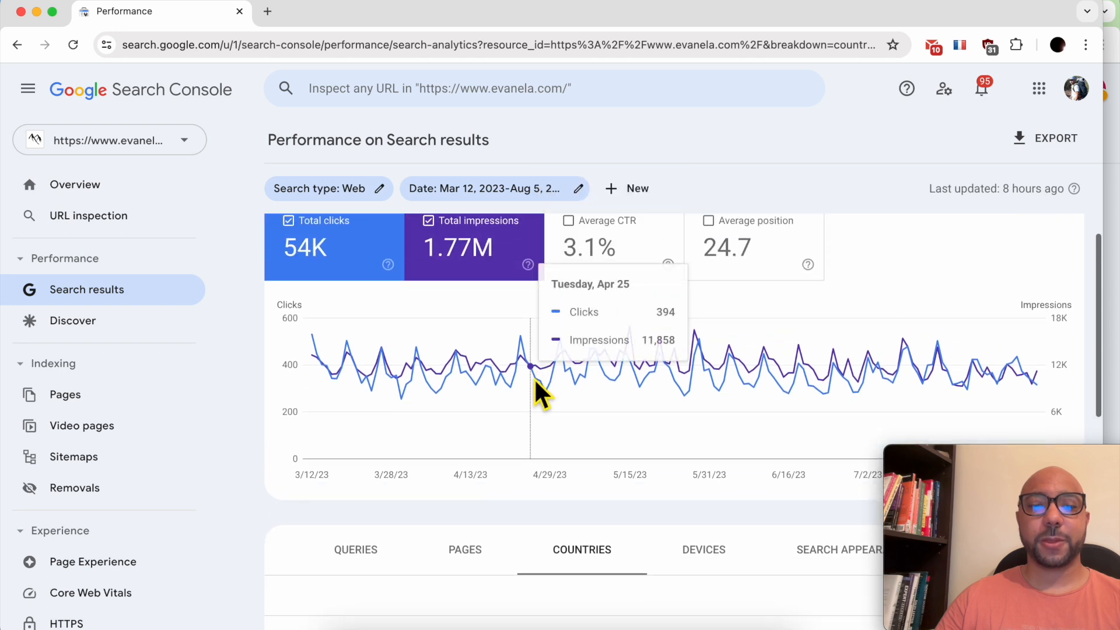
{"action": "left_click", "coordinate": [368, 546]}
{"action": "scroll", "coordinate": [428, 517], "scroll_direction": "down", "scroll_amount": 4}
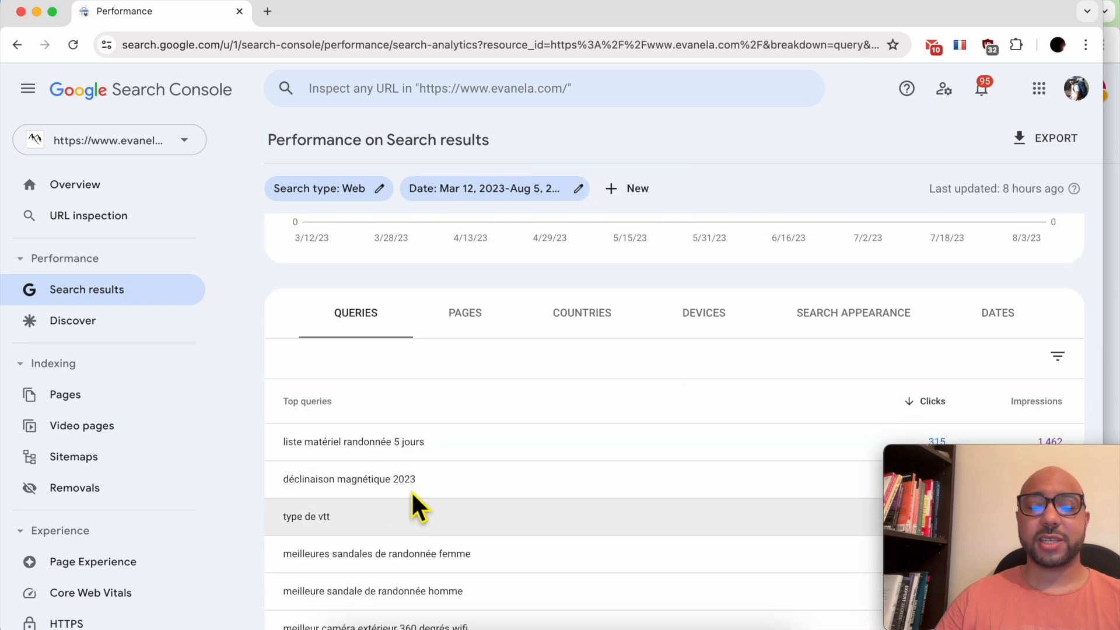
{"action": "left_click", "coordinate": [465, 318]}
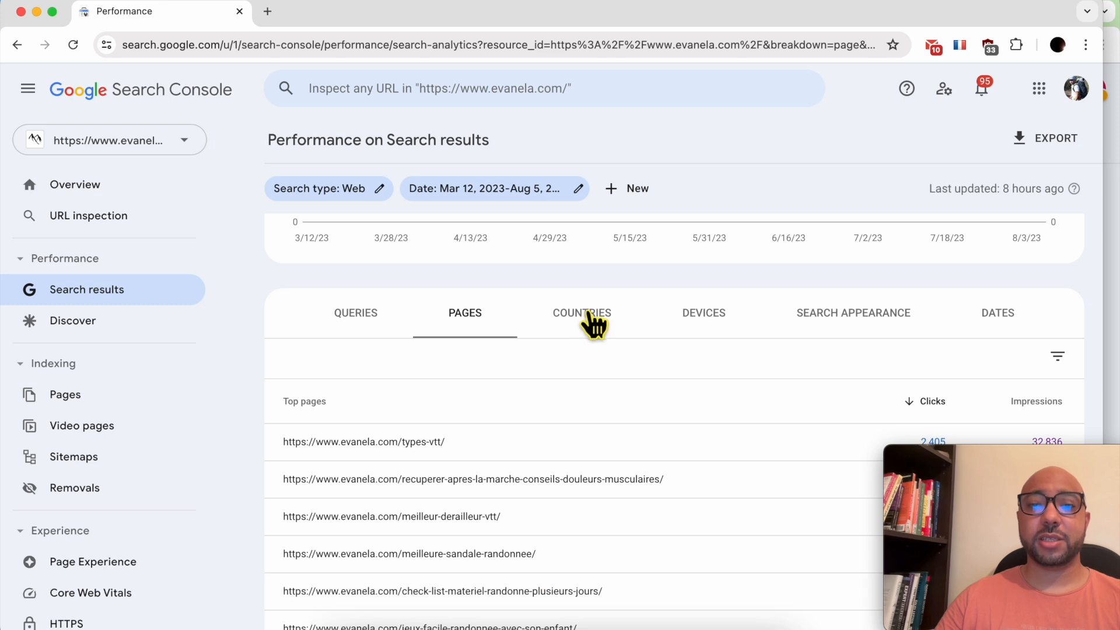
{"action": "left_click", "coordinate": [590, 320]}
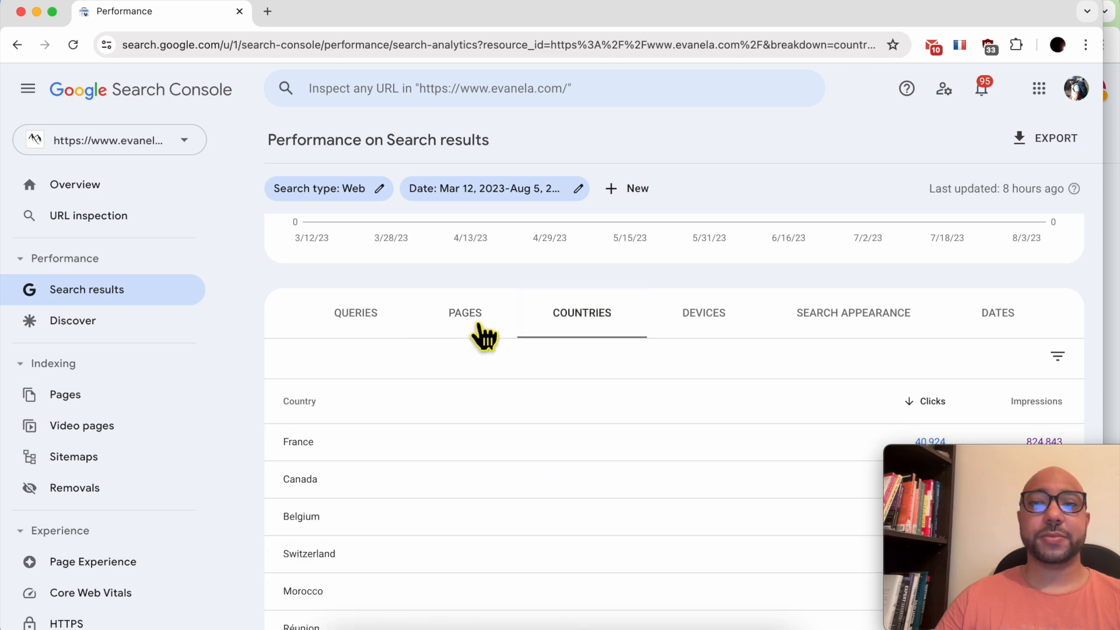